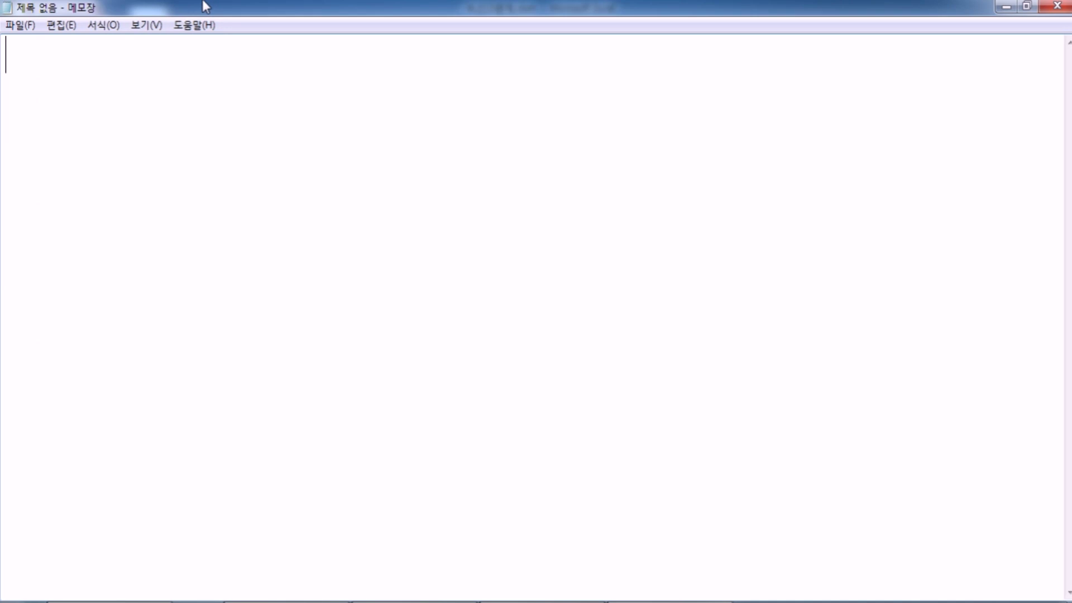
Step: Write "Macro, 매크로" on the note's first line and "명령들의 모임, 집합" on the second line
{"action": "type", "text": "Macro"}
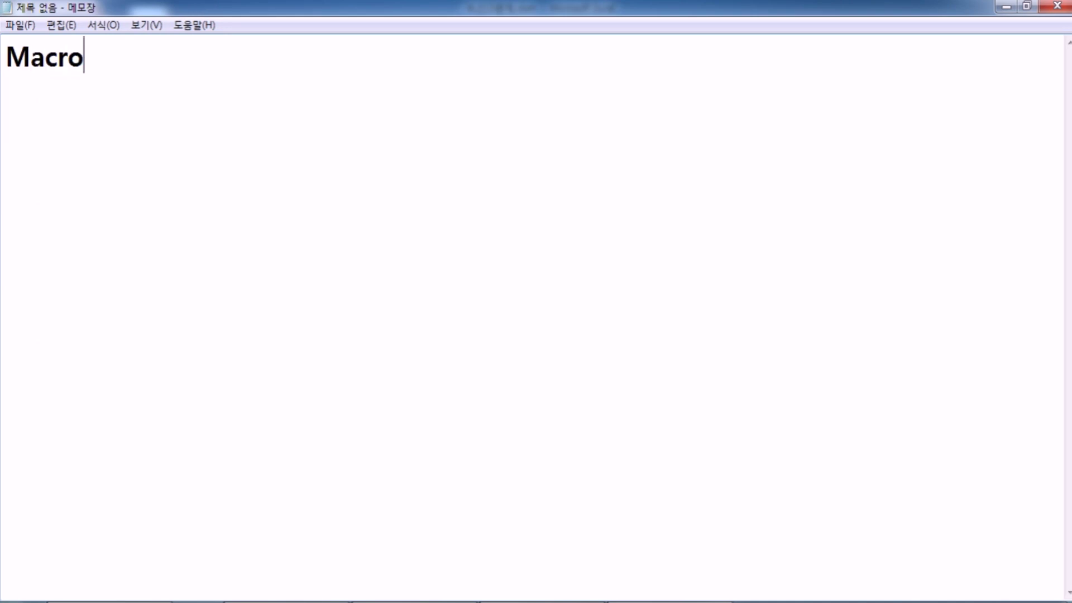
{"action": "type", "text": ", 매크로"}
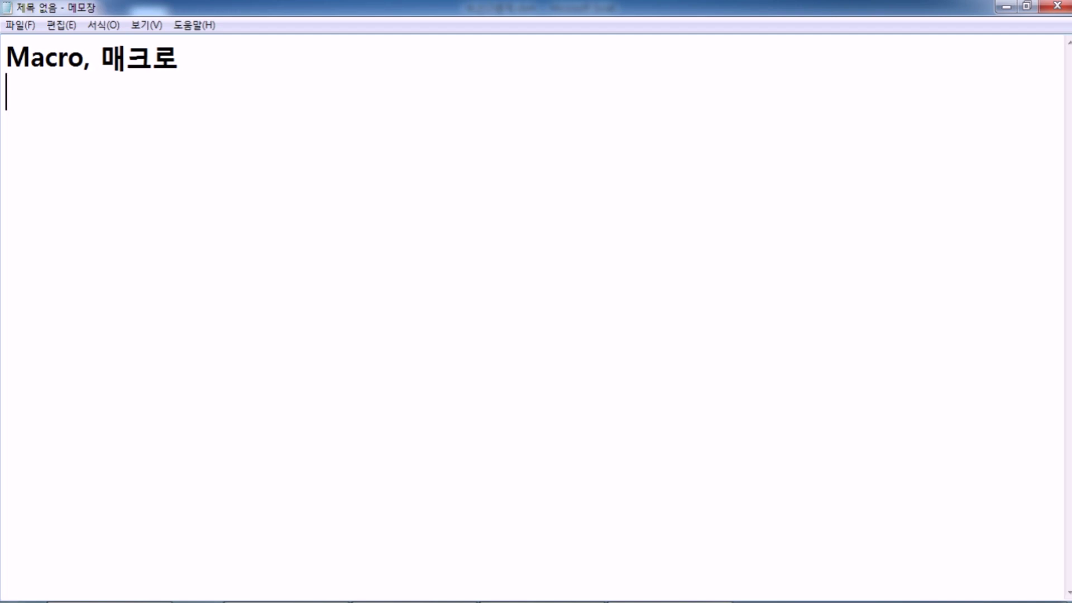
{"action": "type", "text": "ㅕㄴ"}
{"action": "key", "text": "BackSpace"}
{"action": "key", "text": "BackSpace"}
{"action": "type", "text": "ㅕㅛㄴ"}
{"action": "key", "text": "BackSpace"}
{"action": "key", "text": "BackSpace"}
{"action": "key", "text": "BackSpace"}
{"action": "type", "text": "명렬"}
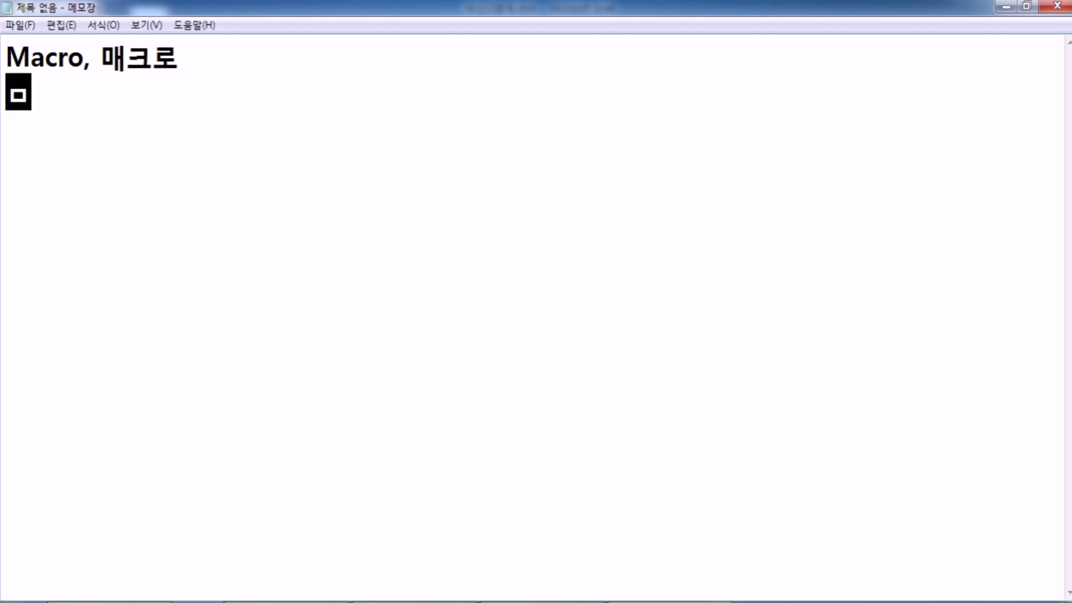
{"action": "key", "text": "BackSpace"}
{"action": "type", "text": "ㅇ들의 집"}
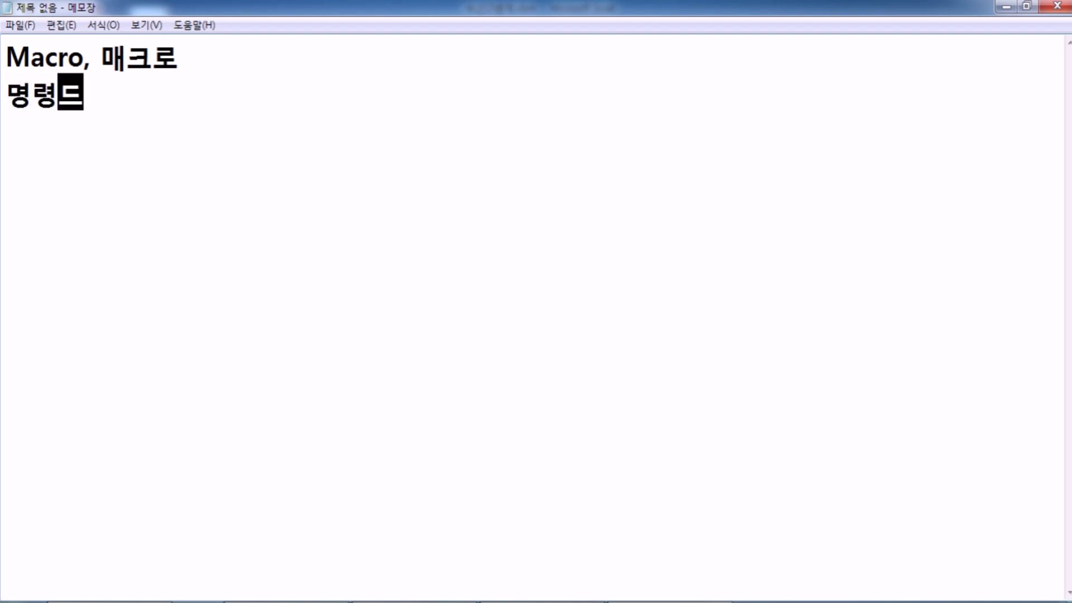
{"action": "key", "text": "BackSpace"}
{"action": "key", "text": "BackSpace"}
{"action": "type", "text": "ㅁ"}
{"action": "key", "text": "BackSpace"}
{"action": "key", "text": "BackSpace"}
{"action": "type", "text": "ㅁ호"}
{"action": "key", "text": "BackSpace"}
{"action": "key", "text": "BackSpace"}
{"action": "key", "text": "BackSpace"}
{"action": "type", "text": "모이ㅁ, 집합"}
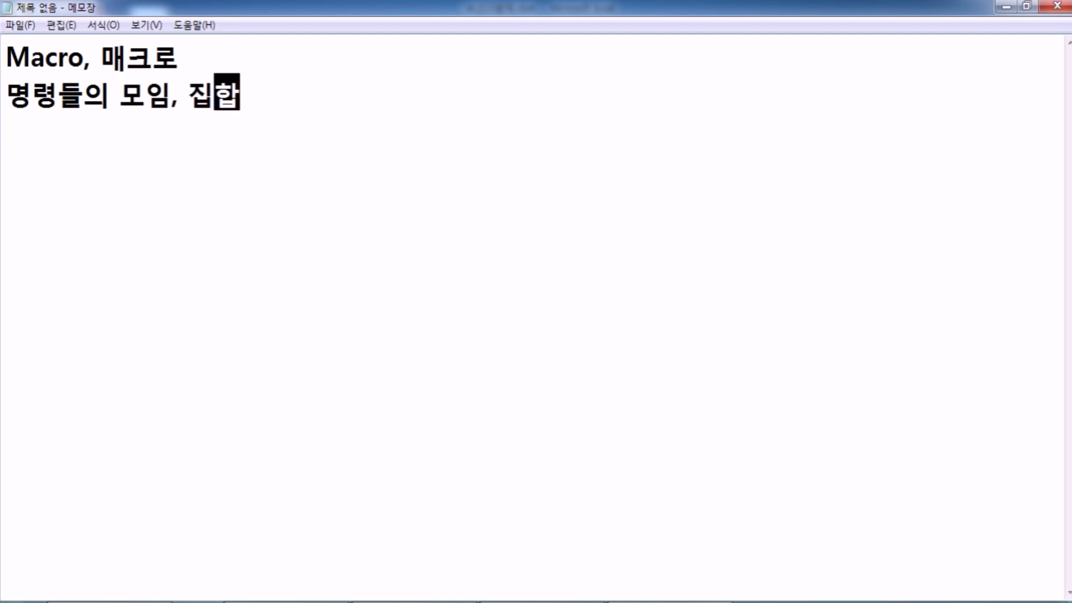
{"action": "key", "text": "Return"}
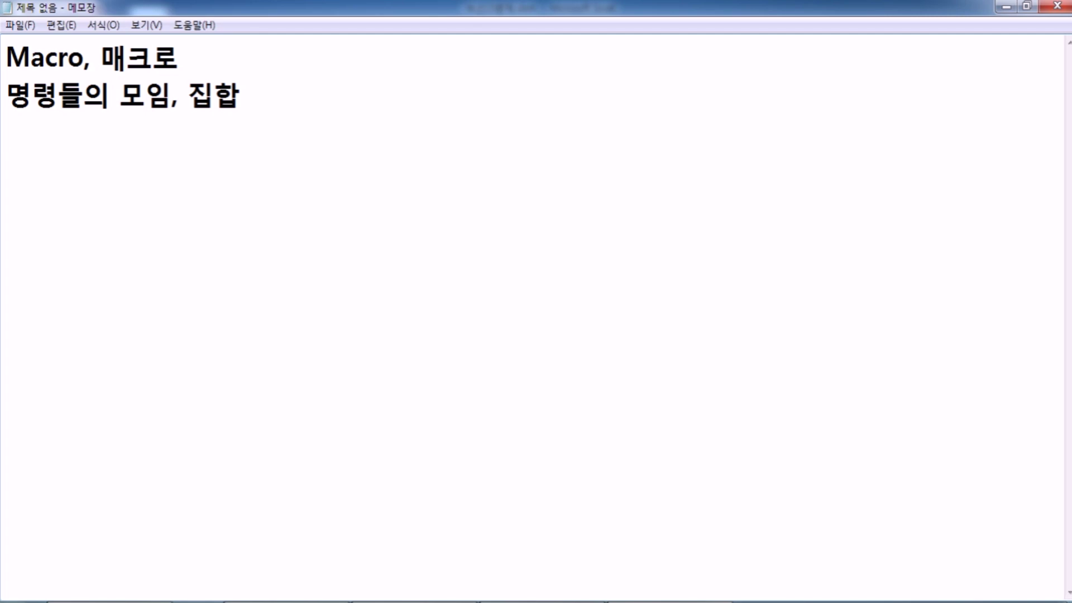
Step: Switch to the Excel workbook 섹션15문제.xlsm and enlarge the midterm grade sheet to 145%
{"action": "key", "text": "alt+Tab"}
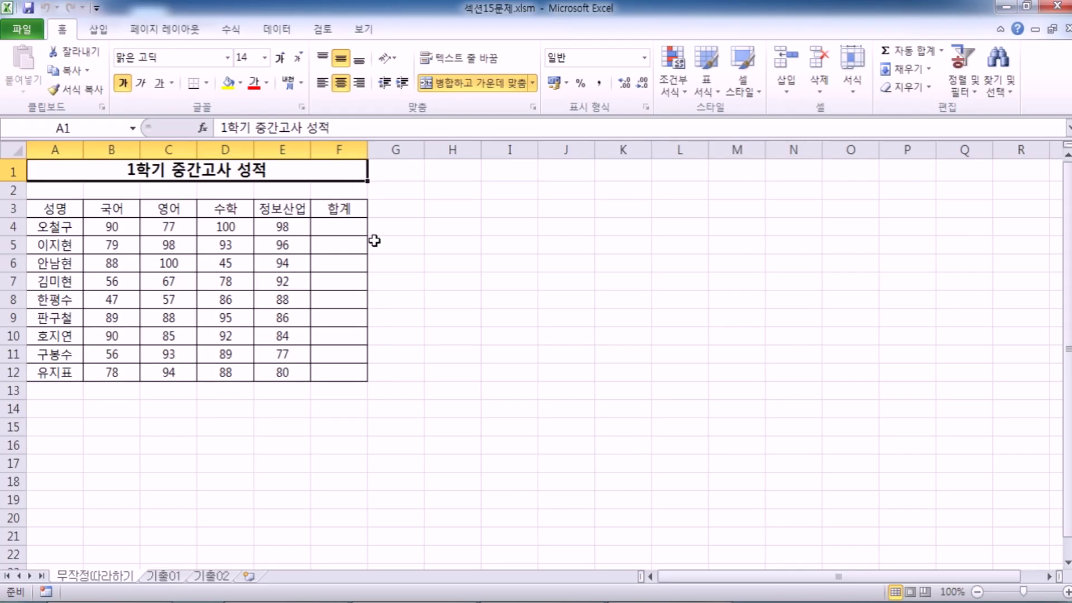
{"action": "left_click", "coordinate": [353, 229]}
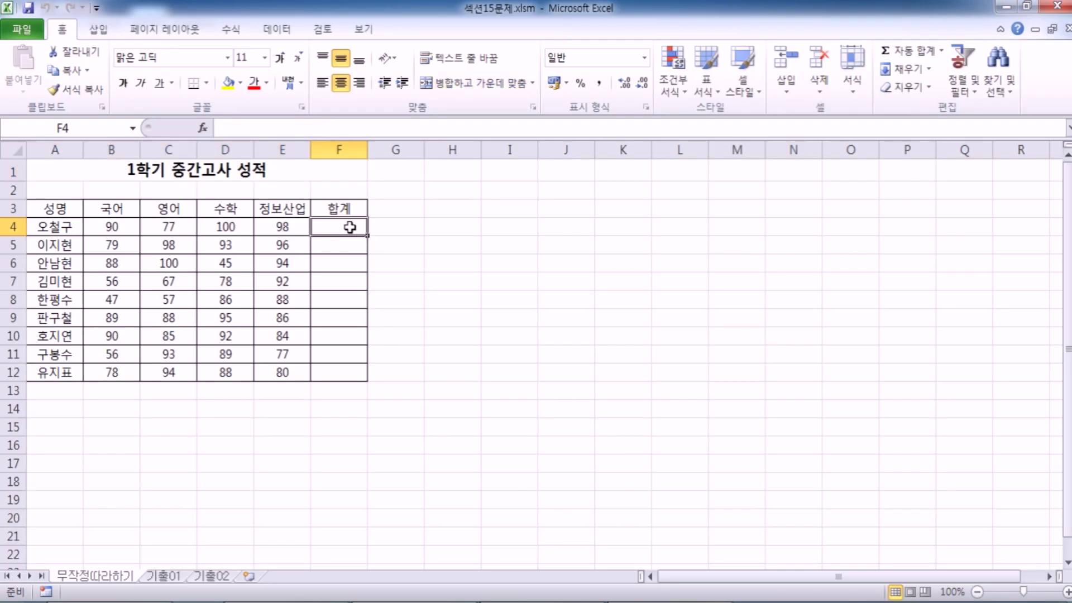
{"action": "left_click_drag", "start_coordinate": [345, 226], "coordinate": [330, 370]}
{"action": "left_click", "coordinate": [350, 223]}
{"action": "left_click", "coordinate": [45, 165]}
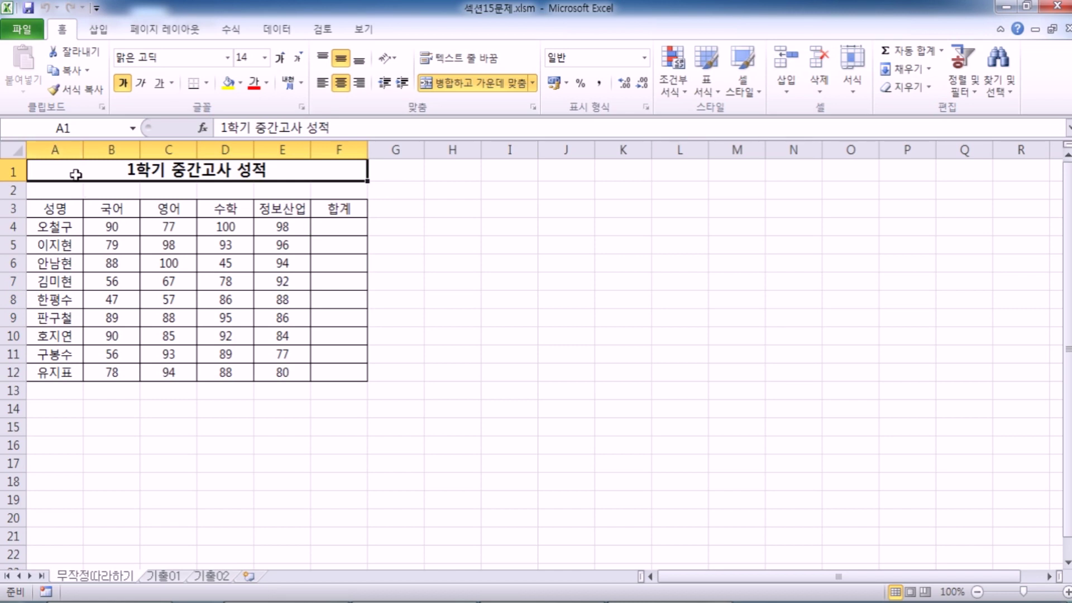
{"action": "scroll", "coordinate": [86, 172], "scroll_direction": "up", "scroll_amount": 3, "text": "ctrl"}
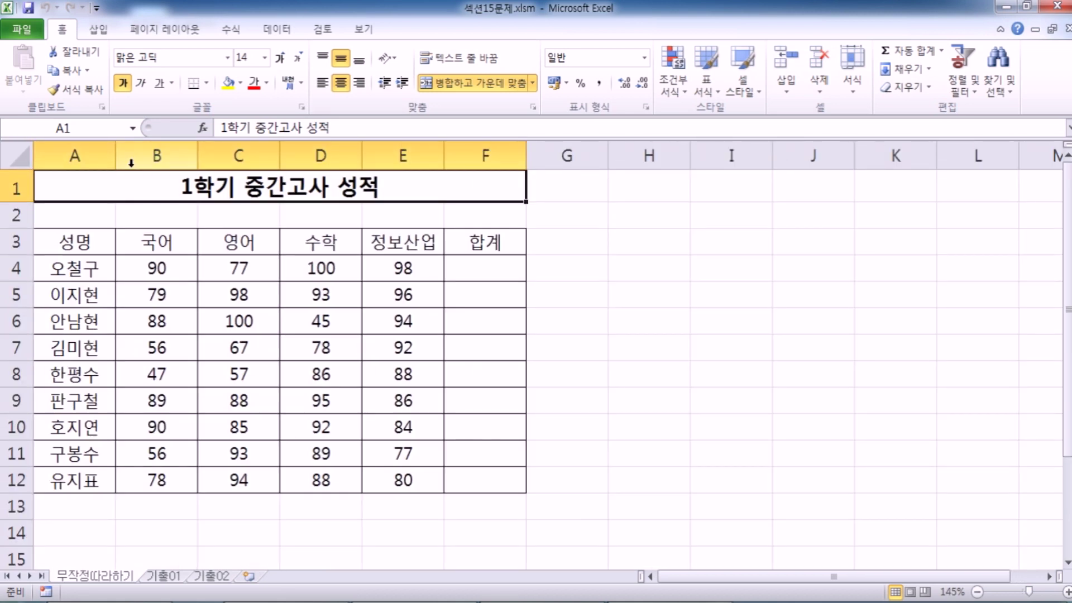
{"action": "left_click", "coordinate": [492, 268]}
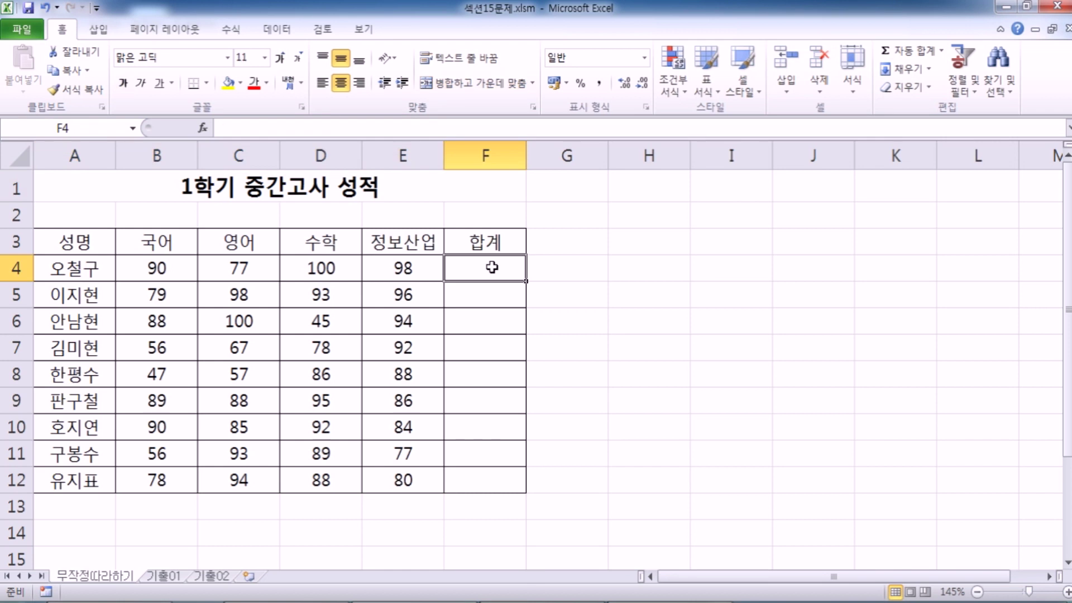
{"action": "left_click", "coordinate": [120, 191]}
{"action": "left_click", "coordinate": [480, 274]}
Step: Enter the note "1. 합계를 계산할 셀로 이동" in cell H3
{"action": "left_click", "coordinate": [649, 242]}
{"action": "type", "text": "1. "}
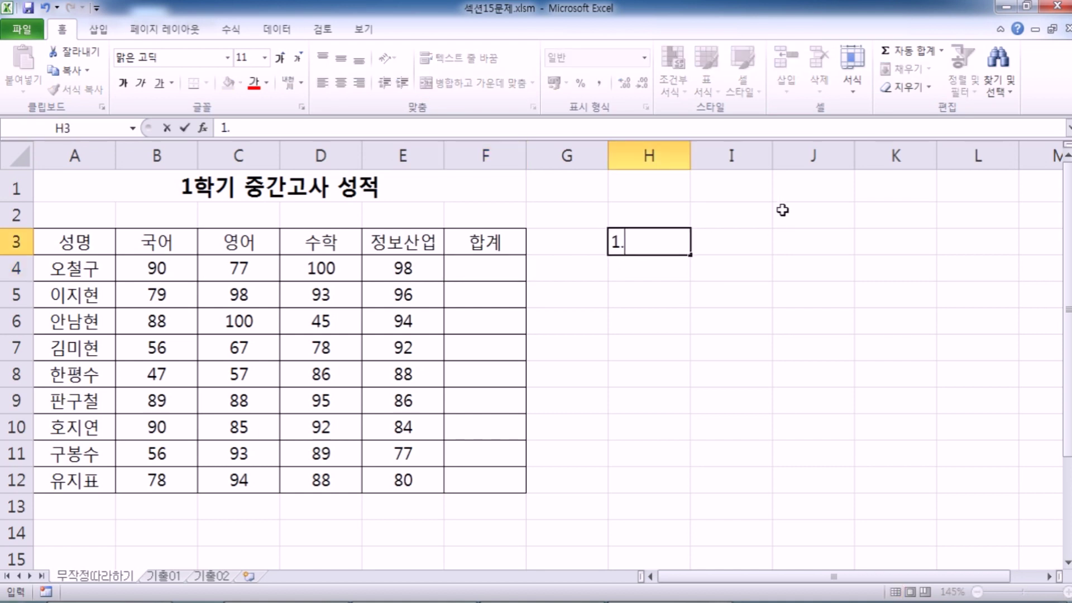
{"action": "type", "text": "gkq"}
{"action": "key", "text": "BackSpace"}
{"action": "key", "text": "BackSpace"}
{"action": "key", "text": "BackSpace"}
{"action": "key", "text": "Hangul"}
{"action": "type", "text": "히ㅏ"}
{"action": "key", "text": "BackSpace"}
{"action": "key", "text": "BackSpace"}
{"action": "type", "text": "합계를 "}
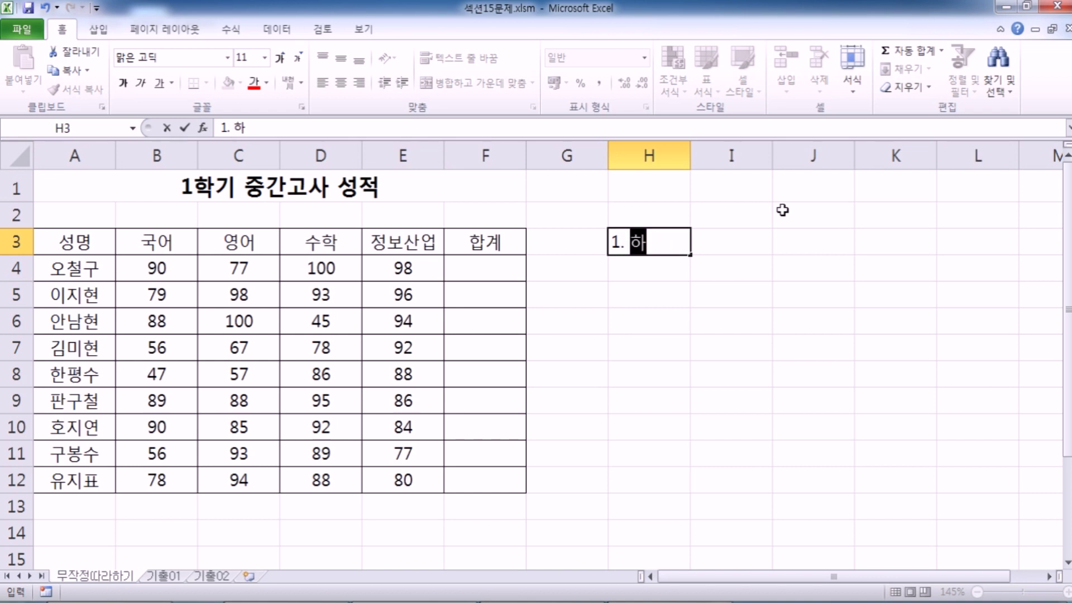
{"action": "type", "text": "계산"}
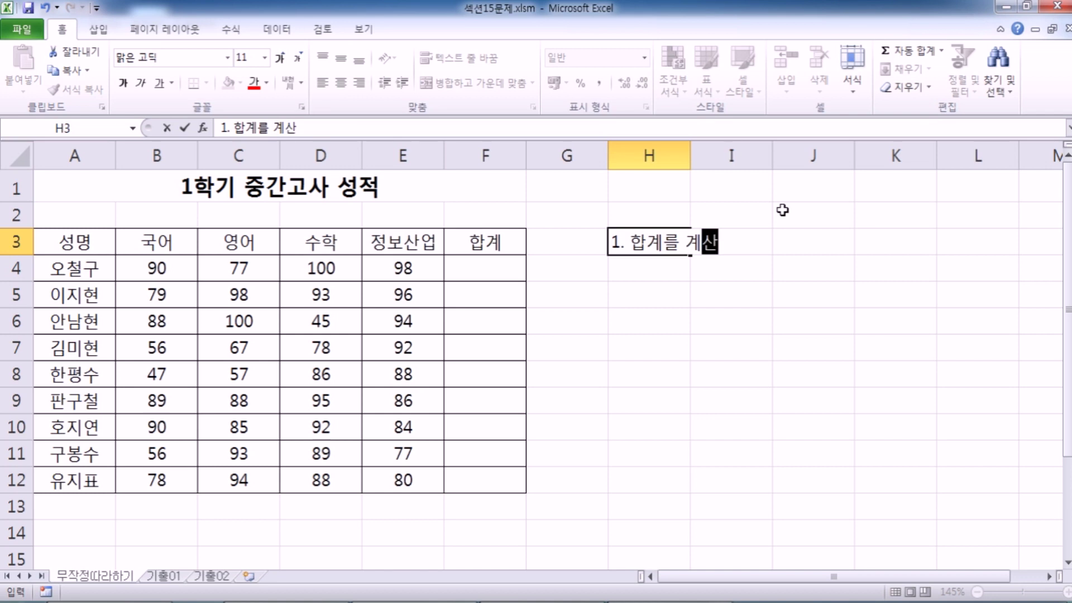
{"action": "type", "text": "할 셀로 이동"}
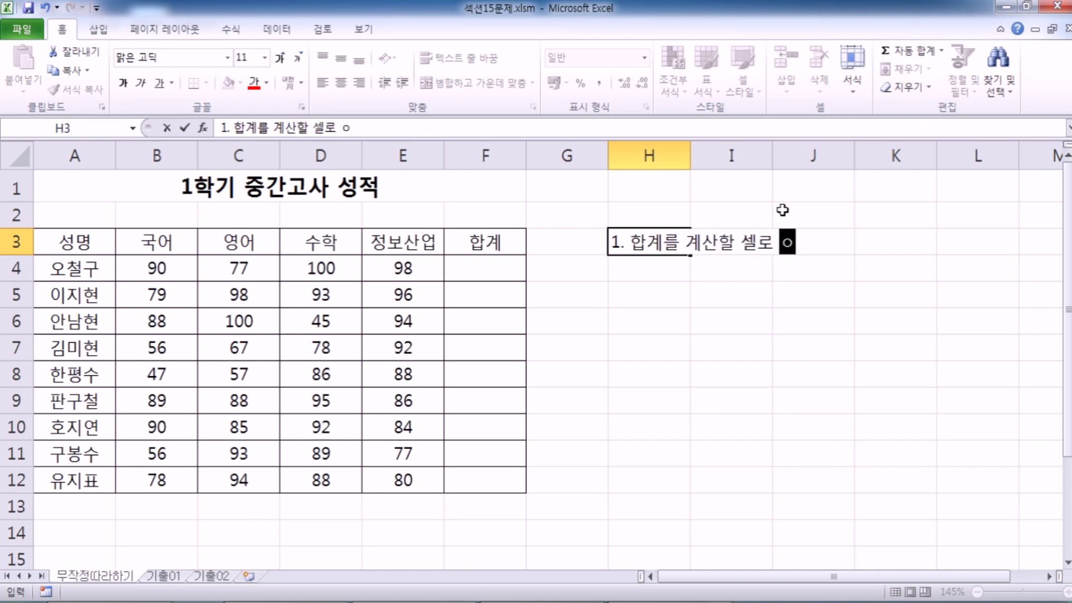
{"action": "key", "text": "Return"}
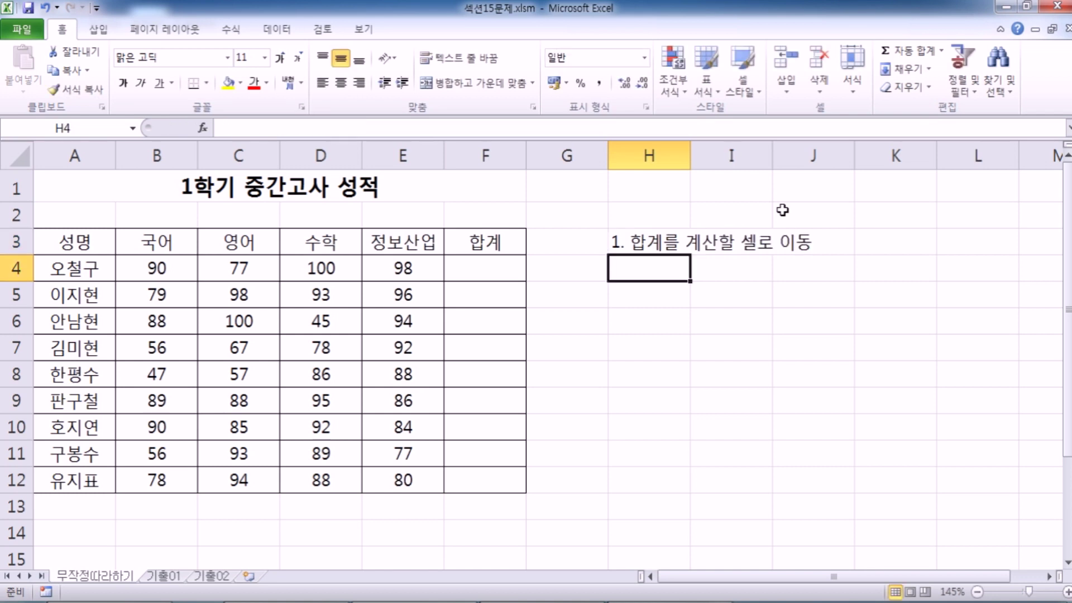
Step: Insert "(F4)" after "셀" in the H3 note so it reads "1. 합계를 계산할 셀(F4)로 이동"
{"action": "left_click", "coordinate": [97, 196]}
{"action": "left_click", "coordinate": [662, 496]}
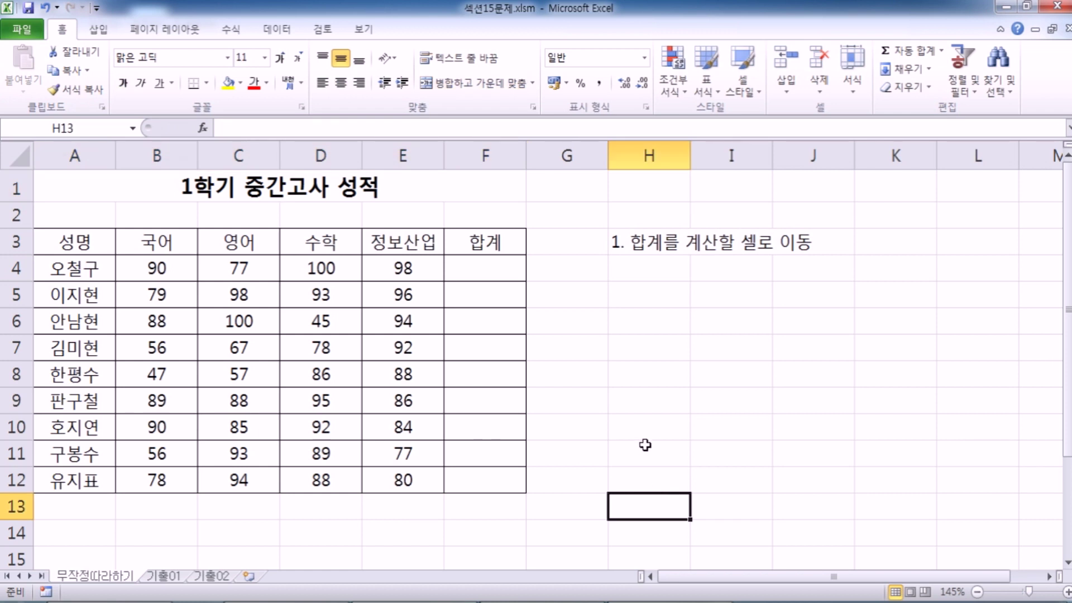
{"action": "left_click", "coordinate": [502, 268]}
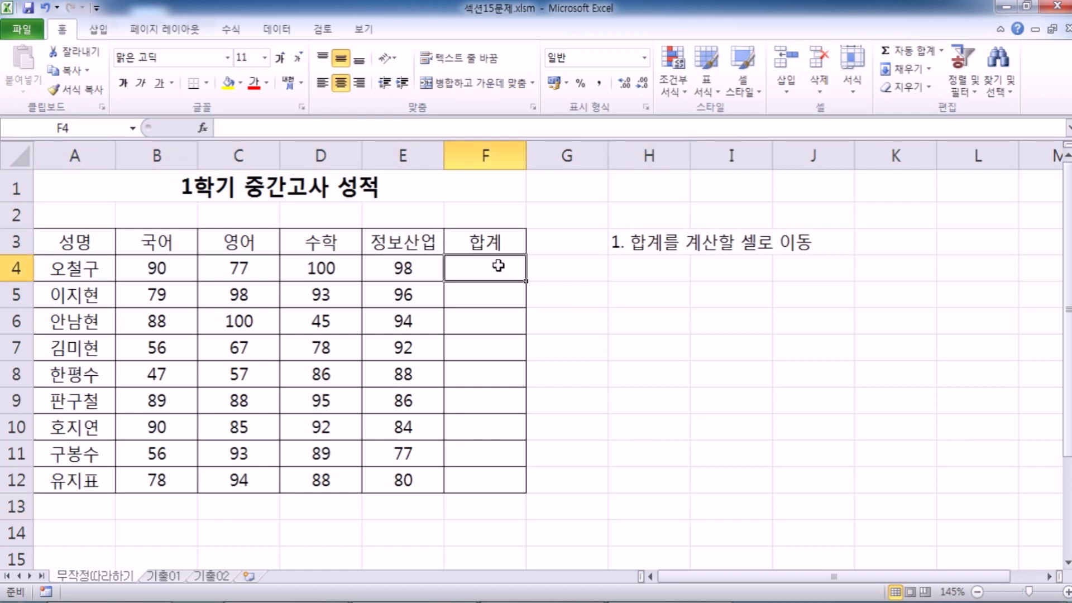
{"action": "left_click", "coordinate": [655, 241]}
{"action": "key", "text": "F2"}
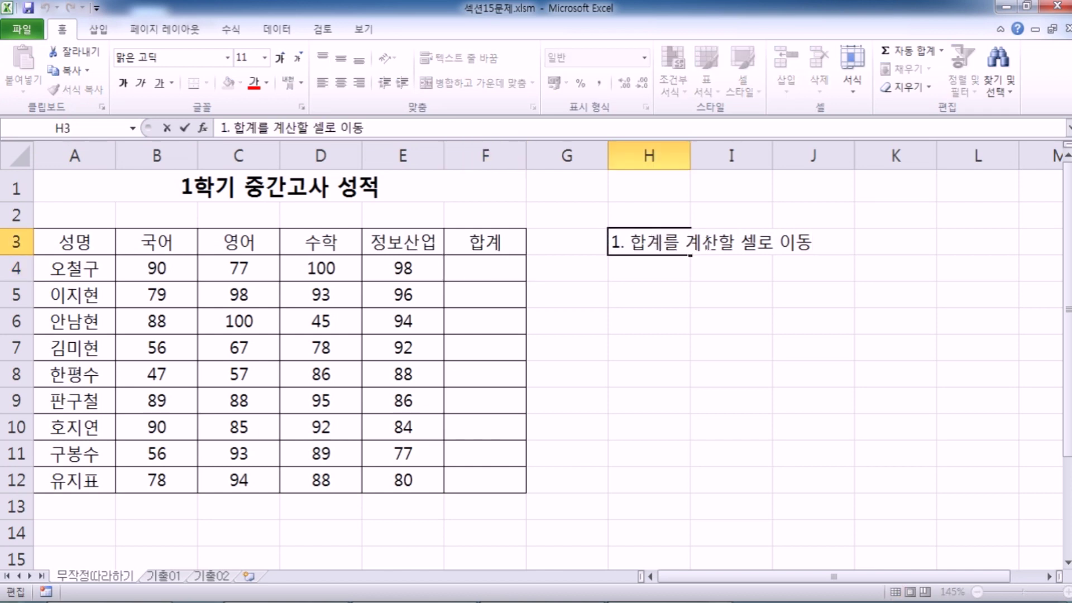
{"action": "left_click", "coordinate": [769, 229]}
{"action": "type", "text": "(ㄹ"}
{"action": "key", "text": "BackSpace"}
{"action": "type", "text": "F4)"}
{"action": "key", "text": "Return"}
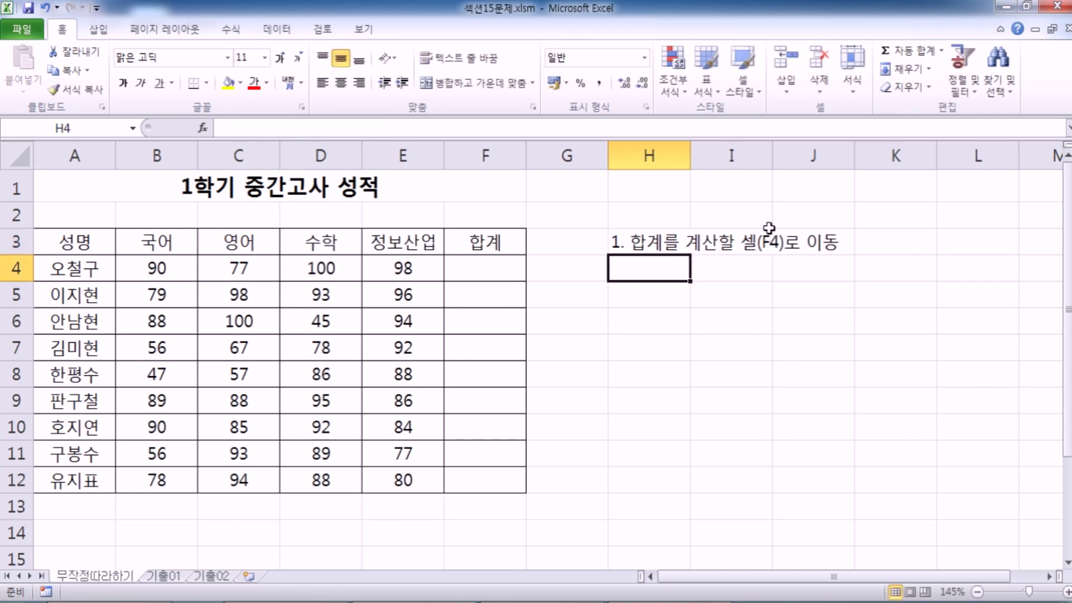
Step: Enter the second procedure note "2. 합계 계산" in cell H4
{"action": "type", "text": "2."}
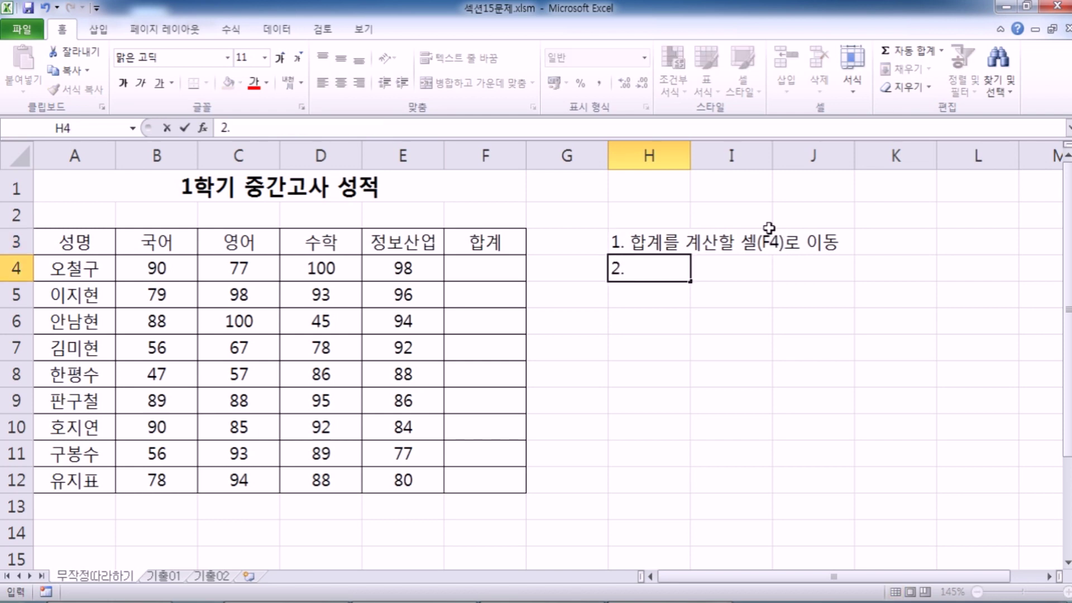
{"action": "type", "text": " gk"}
{"action": "key", "text": "BackSpace"}
{"action": "key", "text": "BackSpace"}
{"action": "key", "text": "Hangul"}
{"action": "type", "text": "합계 계산"}
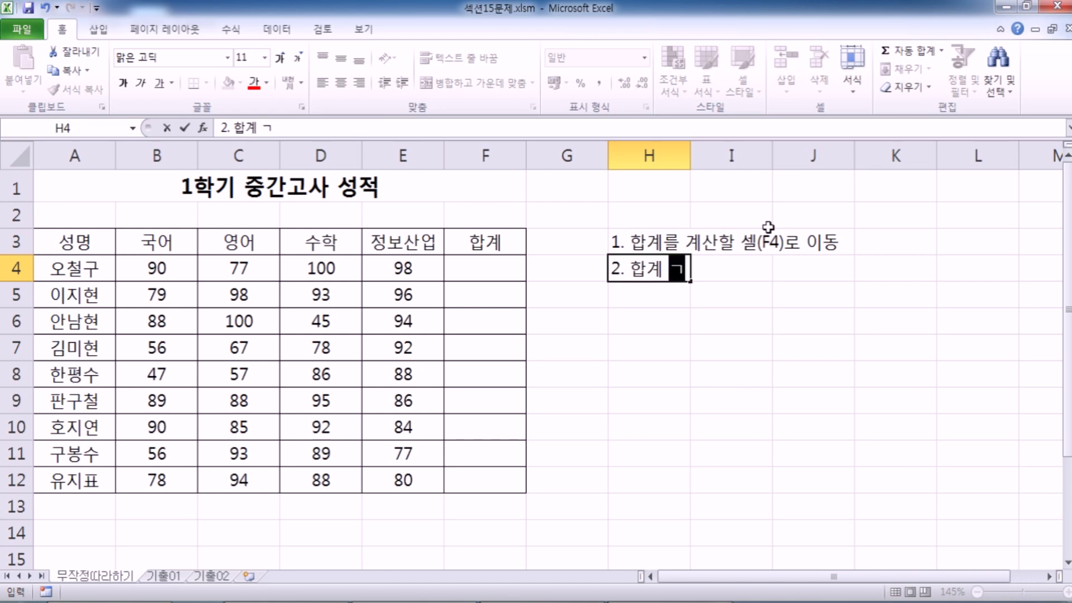
{"action": "key", "text": "Return"}
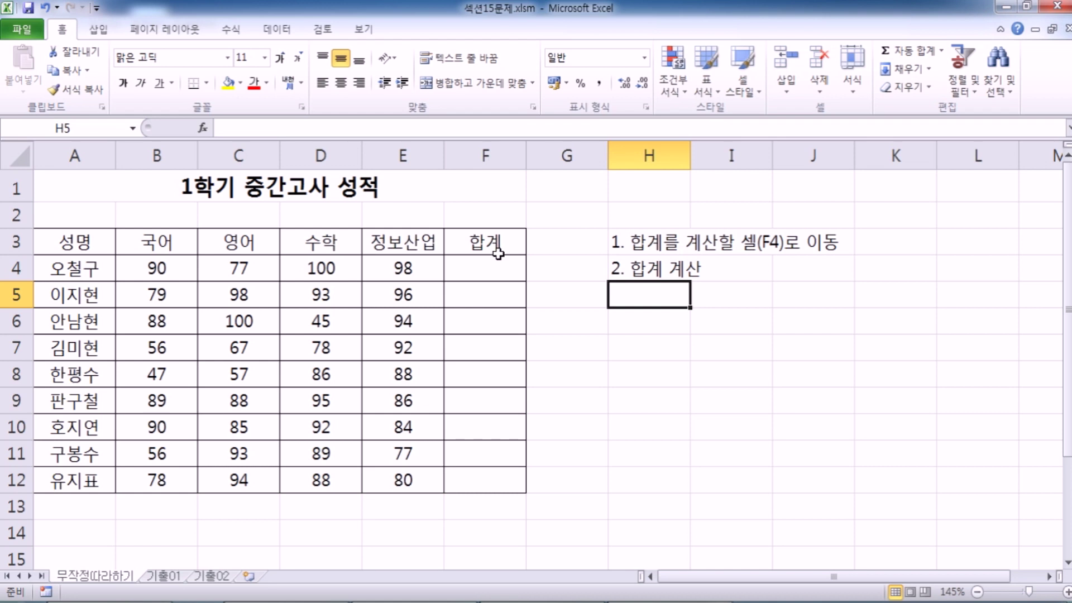
Step: Enter the third procedure note "3. 자동채우기" in cell H5
{"action": "type", "text": "3. "}
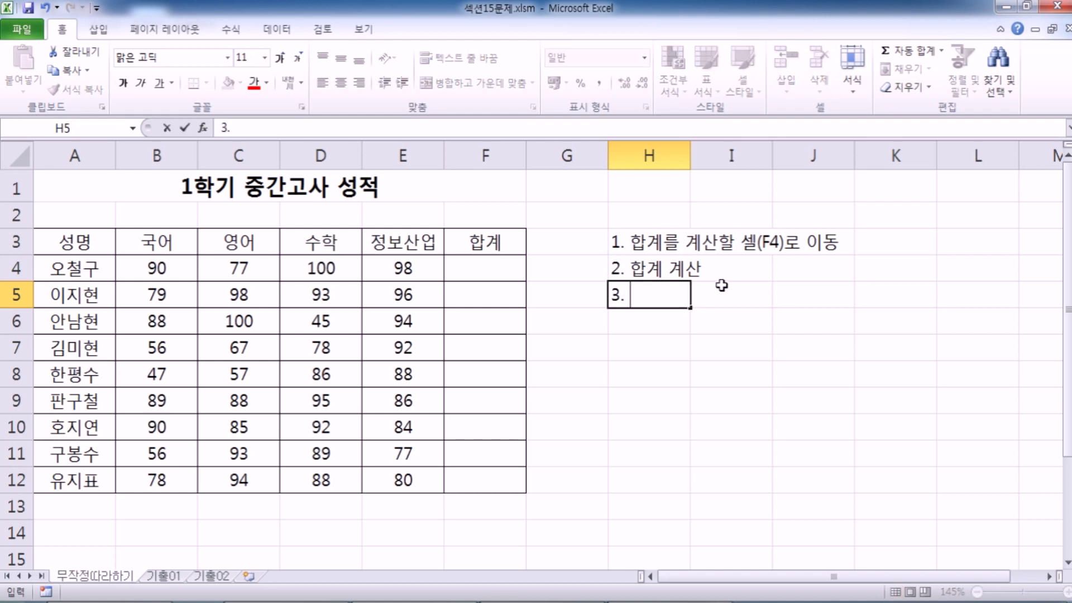
{"action": "type", "text": "자동채우기"}
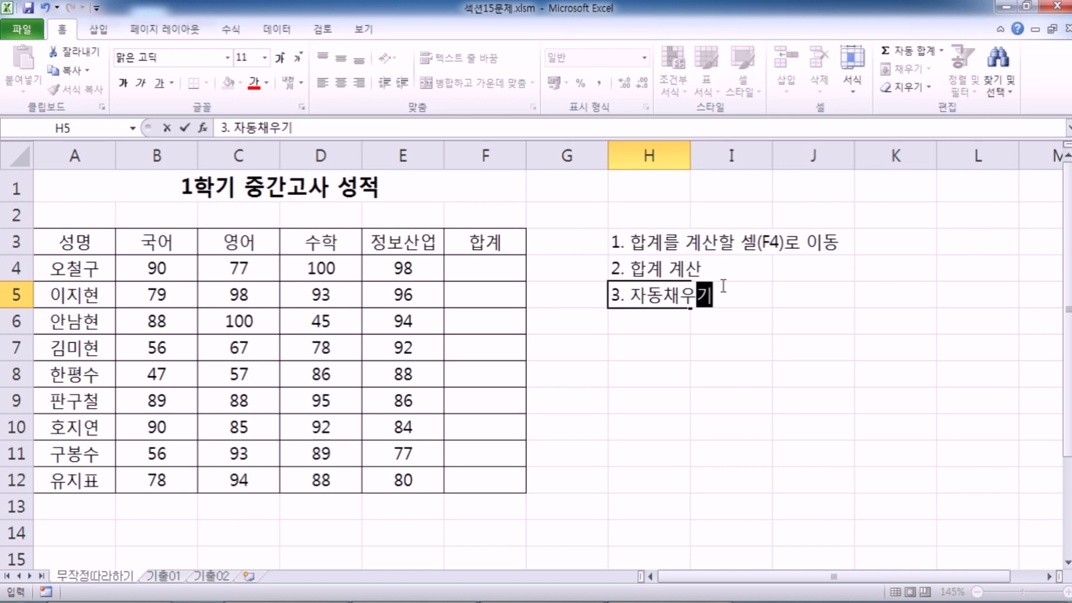
{"action": "key", "text": "Return"}
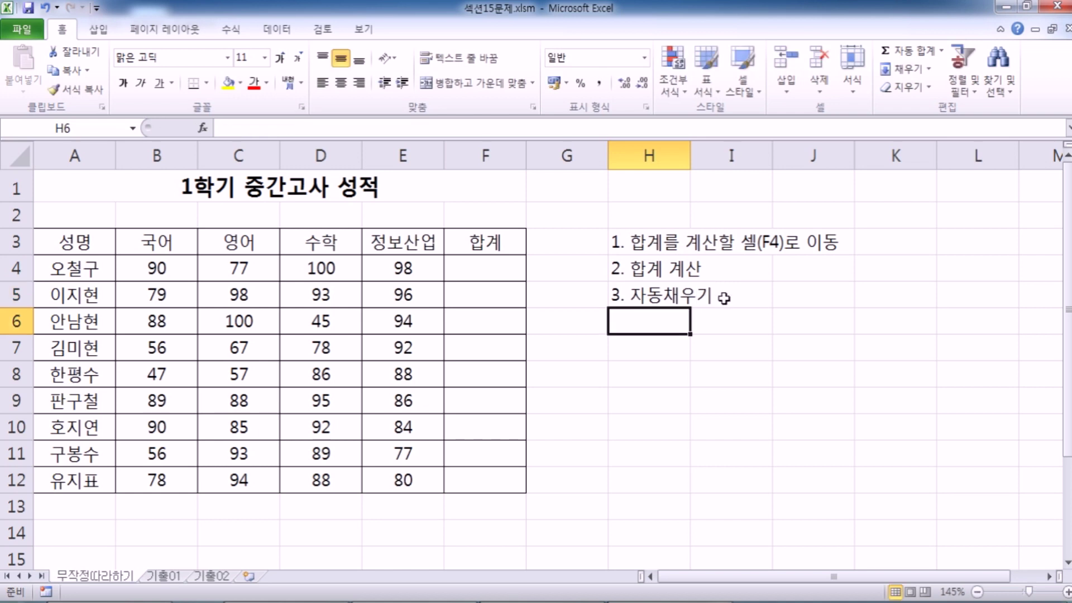
Step: Total the first student's scores in F4 with AutoSum over B4:E4
{"action": "left_click", "coordinate": [509, 269]}
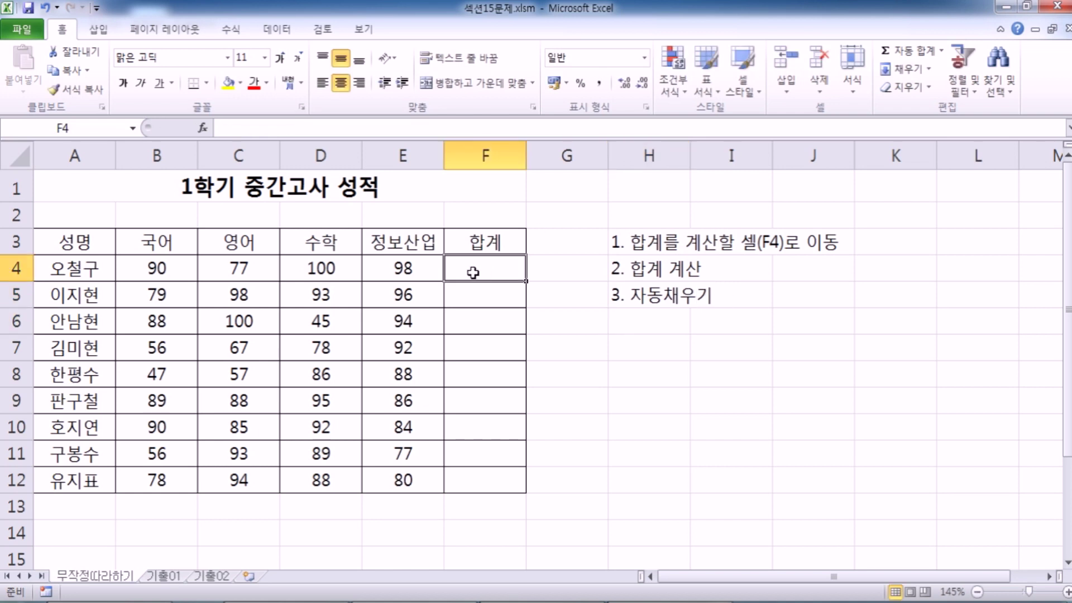
{"action": "left_click", "coordinate": [237, 32]}
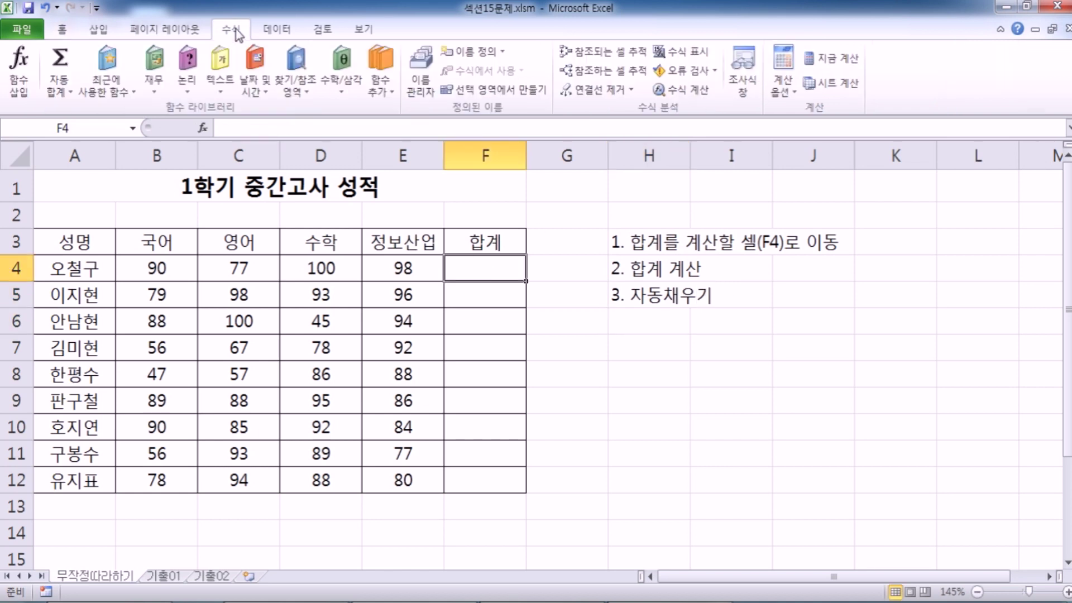
{"action": "left_click", "coordinate": [62, 58]}
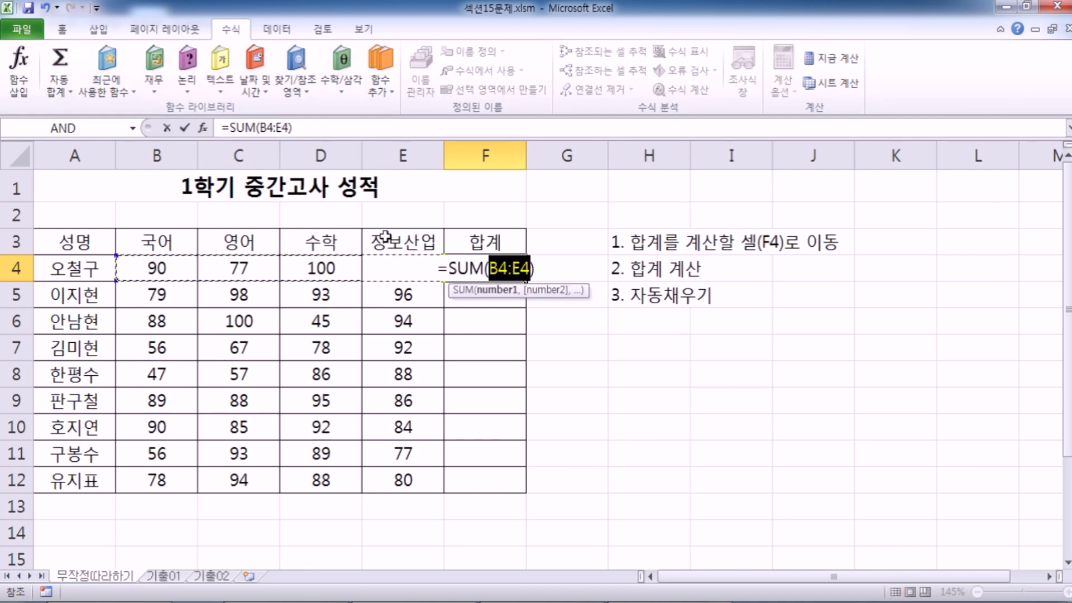
{"action": "key", "text": "Return"}
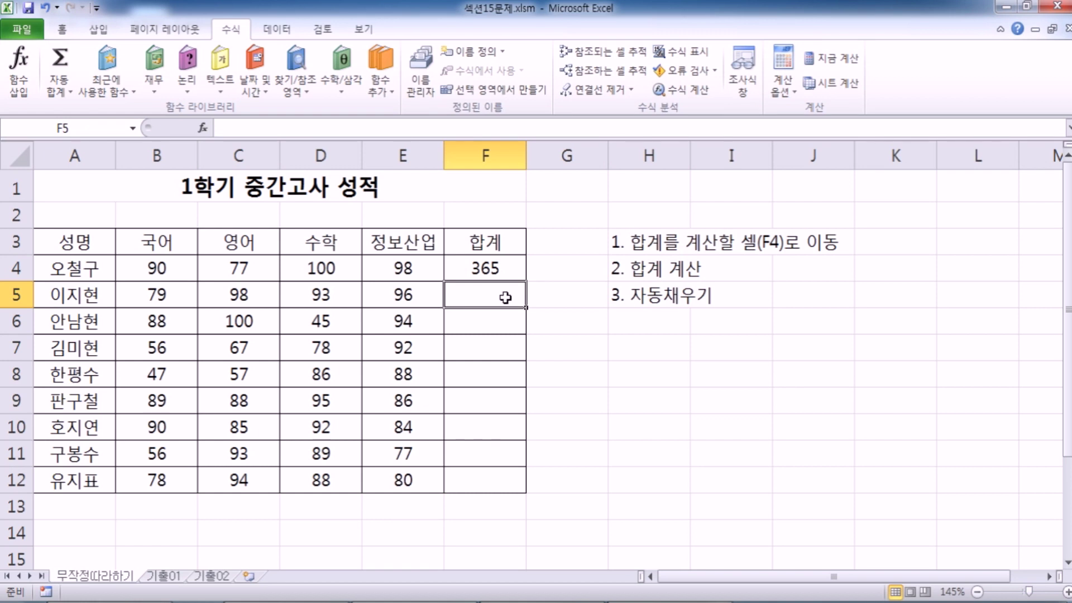
{"action": "left_click", "coordinate": [490, 270]}
{"action": "type", "text": "="}
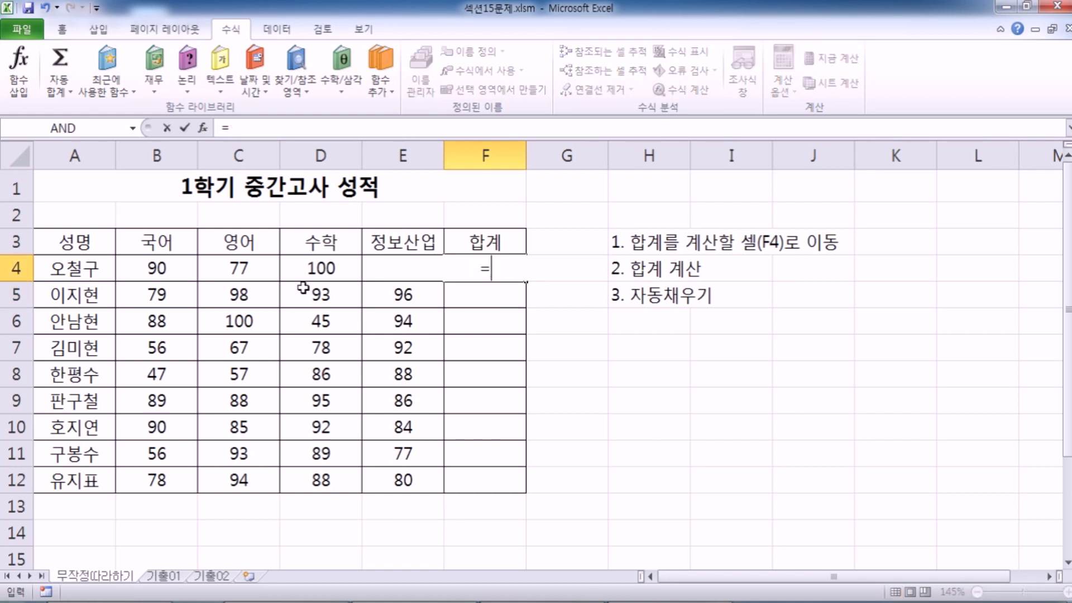
{"action": "left_click", "coordinate": [137, 267]}
{"action": "type", "text": "+"}
{"action": "key", "text": "Escape"}
Step: Clear cell F4 and enter the addition formula =B4+C4+D4+E4 for the first student's total
{"action": "key", "text": "Delete"}
{"action": "type", "text": "="}
{"action": "left_click", "coordinate": [176, 265]}
{"action": "type", "text": "+"}
{"action": "left_click", "coordinate": [273, 272]}
{"action": "type", "text": "+"}
{"action": "left_click", "coordinate": [325, 269]}
{"action": "type", "text": "+"}
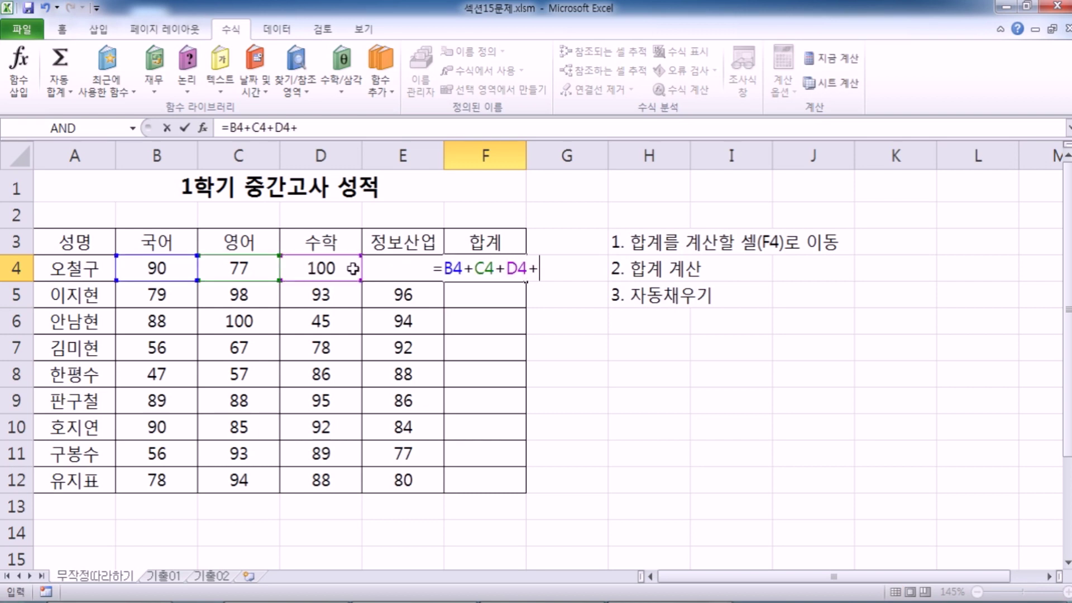
{"action": "left_click", "coordinate": [382, 268]}
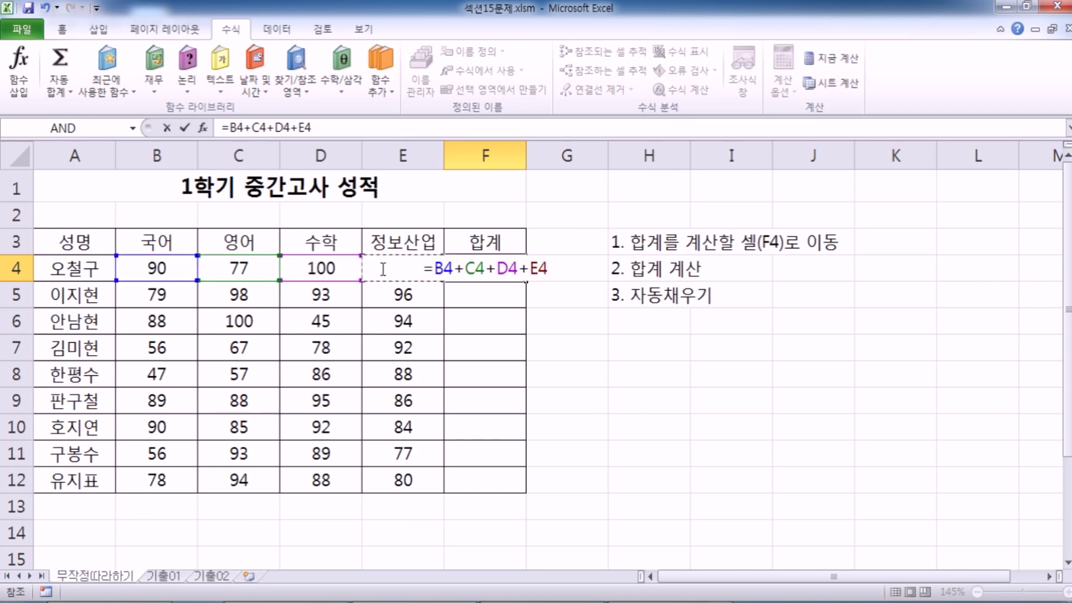
{"action": "key", "text": "Return"}
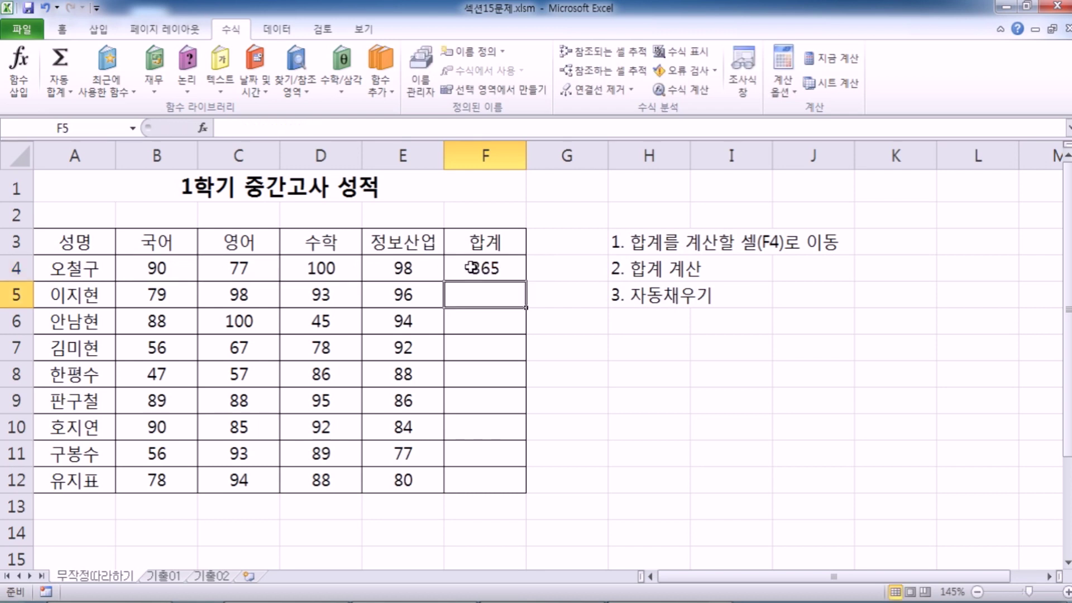
{"action": "left_click", "coordinate": [471, 268]}
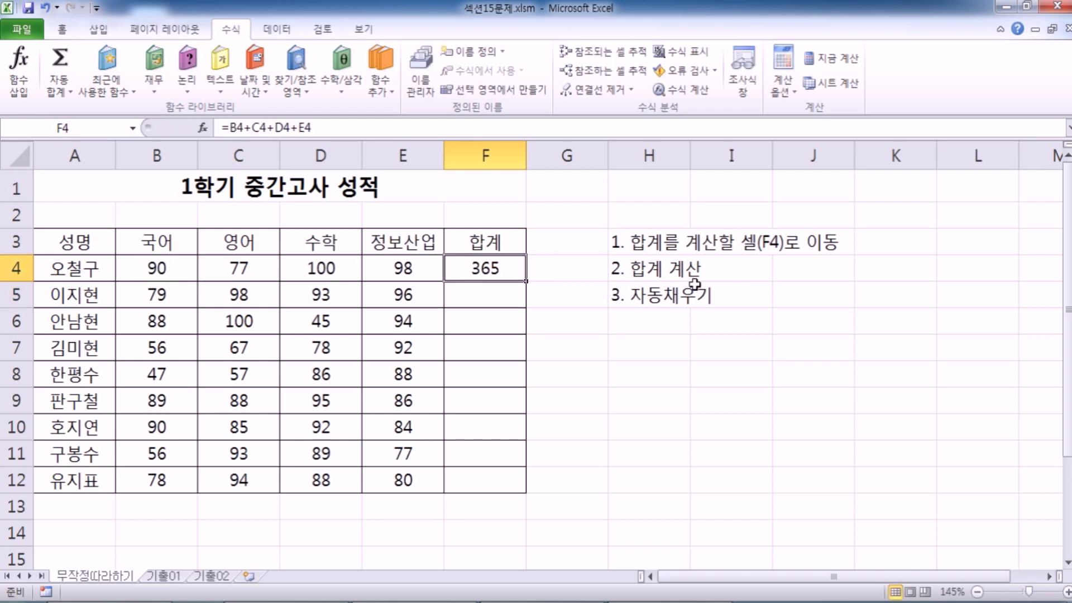
Step: Fill the total formula in F4 down to F12 for the remaining students
{"action": "left_click", "coordinate": [489, 294]}
{"action": "left_click", "coordinate": [500, 271]}
{"action": "left_click_drag", "start_coordinate": [527, 283], "coordinate": [528, 493]}
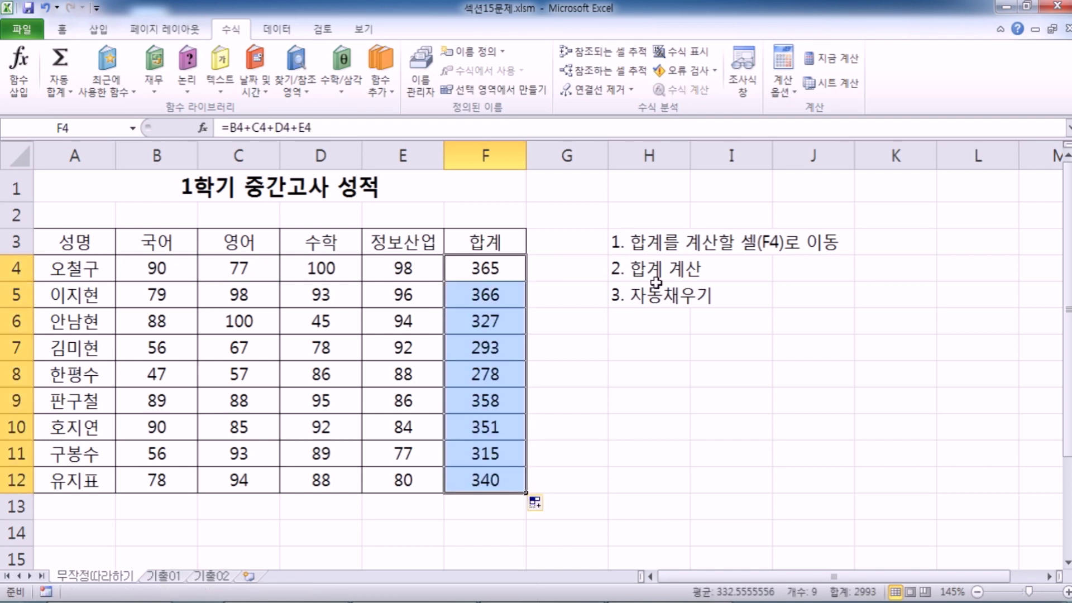
{"action": "left_click_drag", "start_coordinate": [646, 246], "coordinate": [637, 299]}
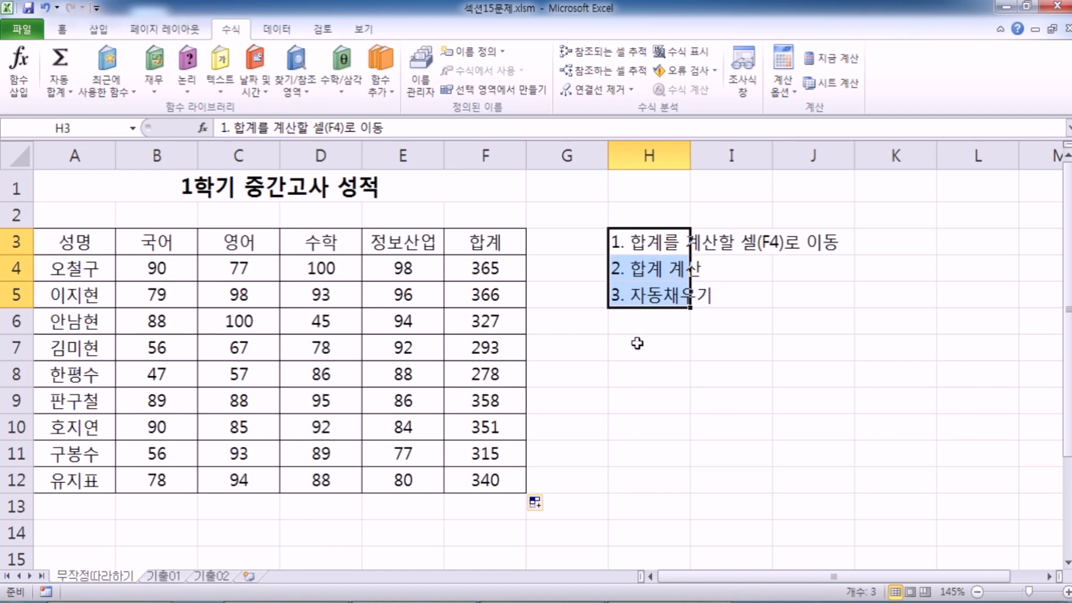
{"action": "left_click", "coordinate": [635, 346]}
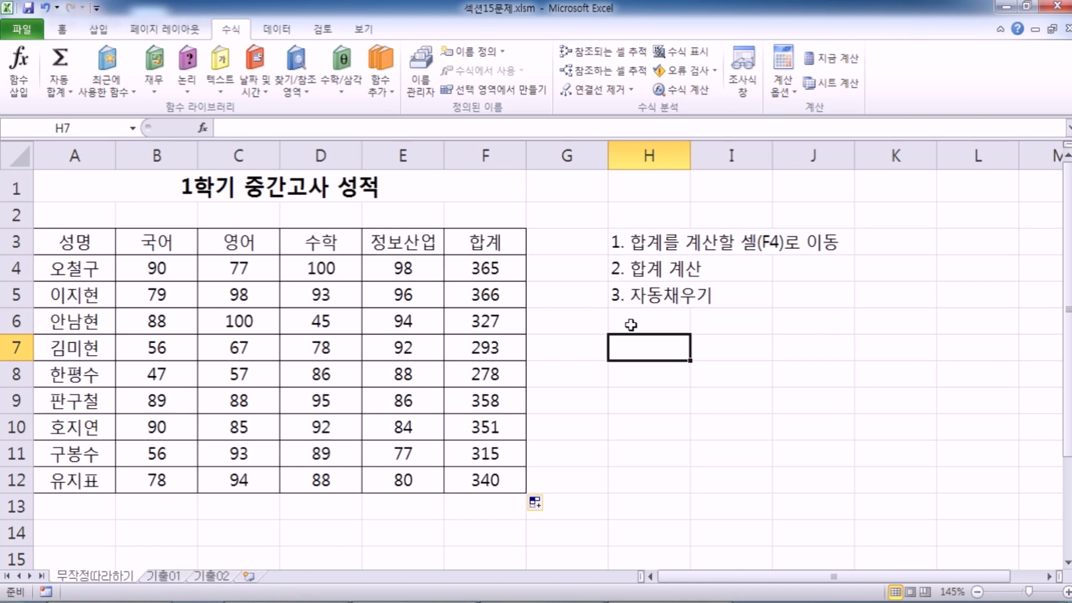
{"action": "left_click_drag", "start_coordinate": [626, 246], "coordinate": [635, 292]}
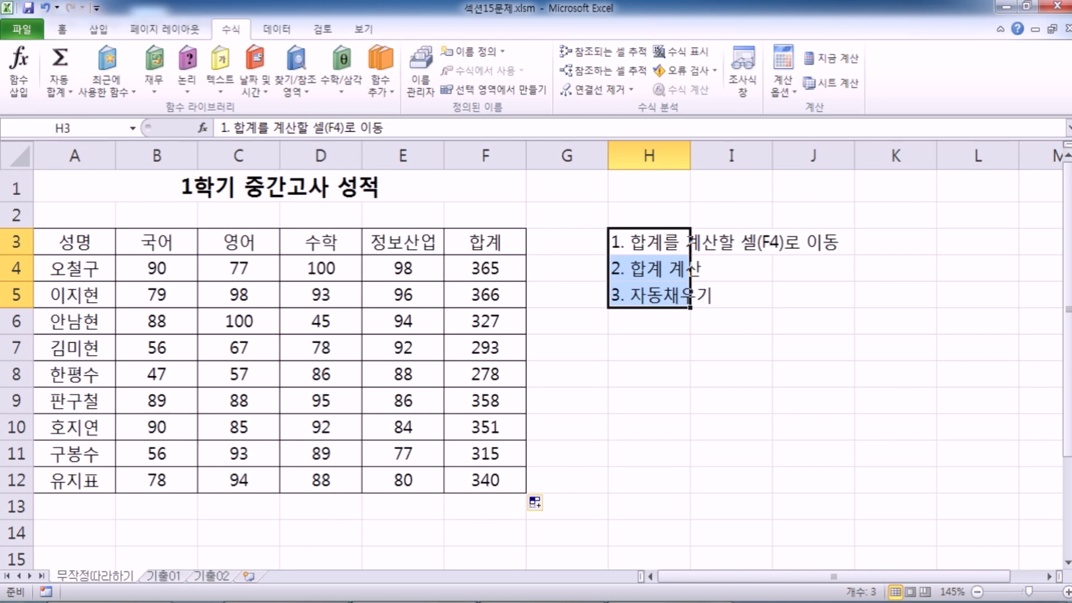
{"action": "left_click", "coordinate": [172, 577]}
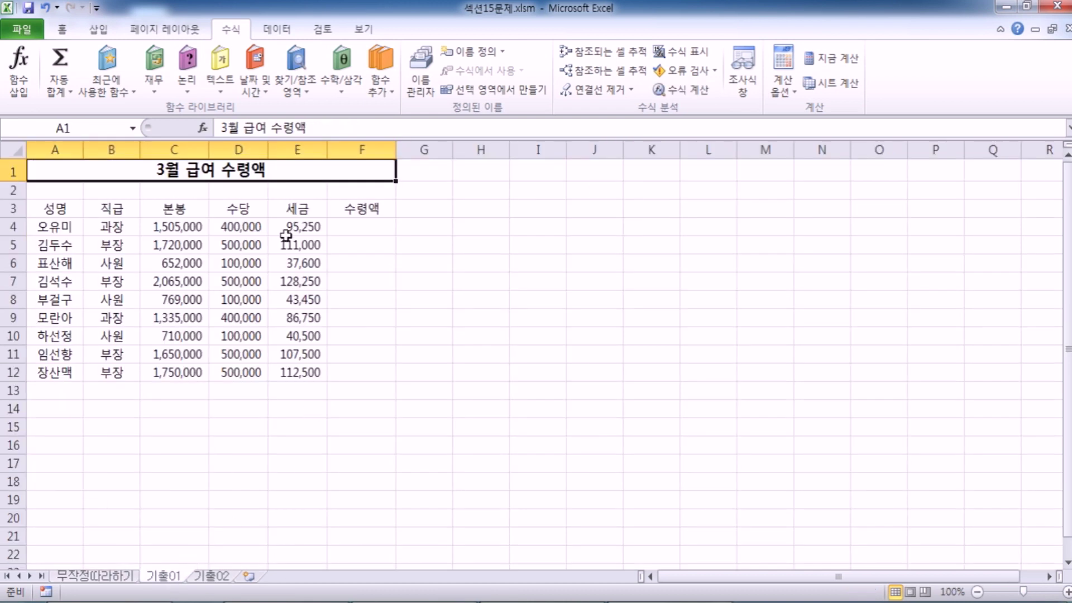
{"action": "left_click", "coordinate": [94, 579]}
{"action": "left_click", "coordinate": [628, 346]}
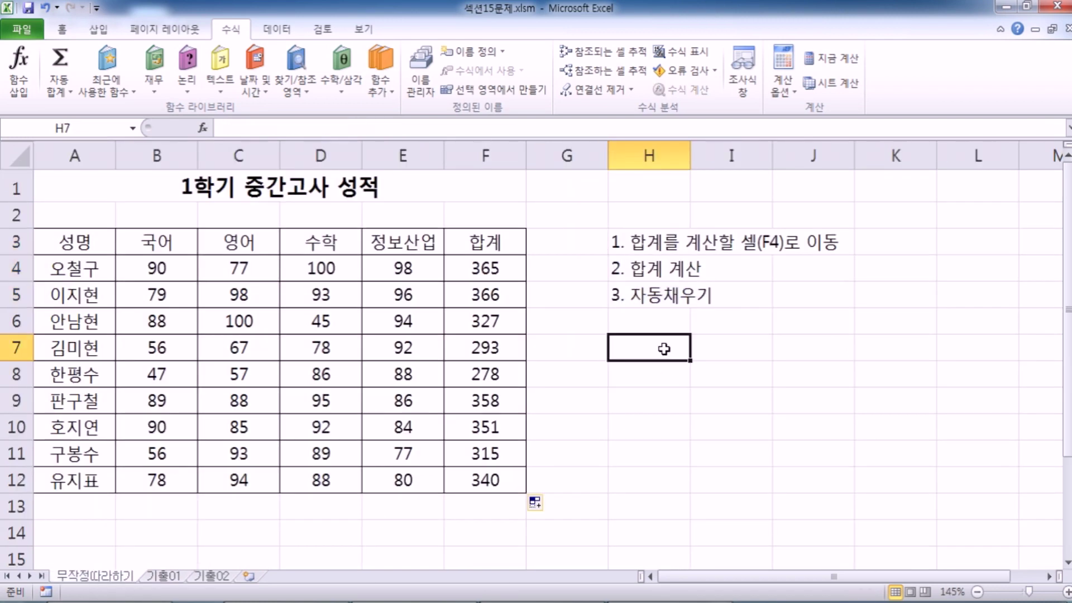
Step: Clear all the student totals in F4:F12
{"action": "left_click", "coordinate": [506, 267]}
{"action": "left_click_drag", "start_coordinate": [500, 271], "coordinate": [501, 481]}
{"action": "key", "text": "Delete"}
{"action": "left_click", "coordinate": [670, 505]}
{"action": "left_click", "coordinate": [506, 276]}
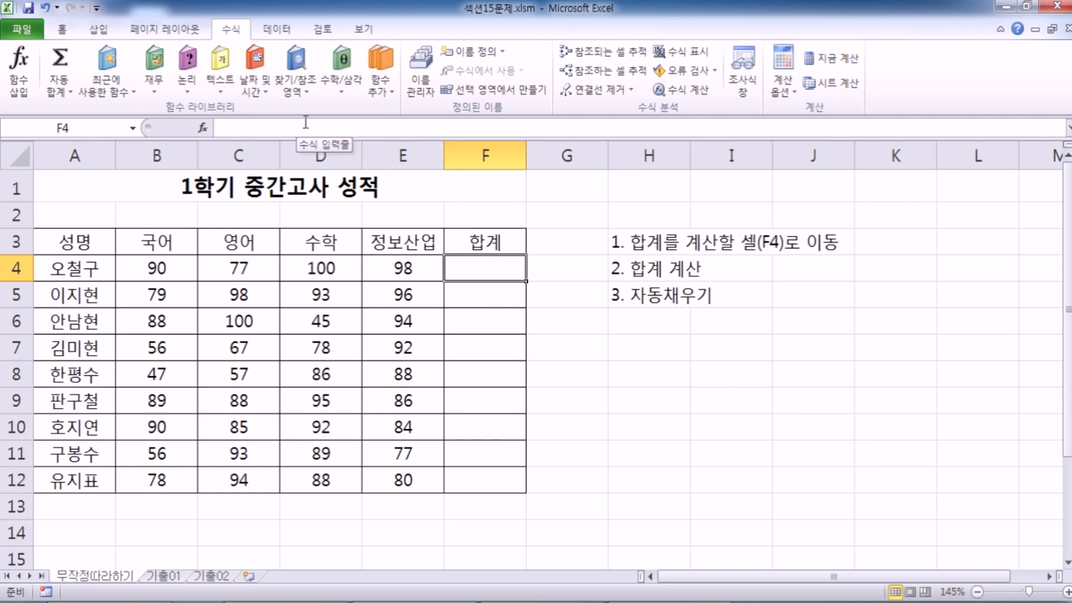
Step: Enter the macro note "1. 매크로를 선언" in cell H7
{"action": "left_click", "coordinate": [664, 342]}
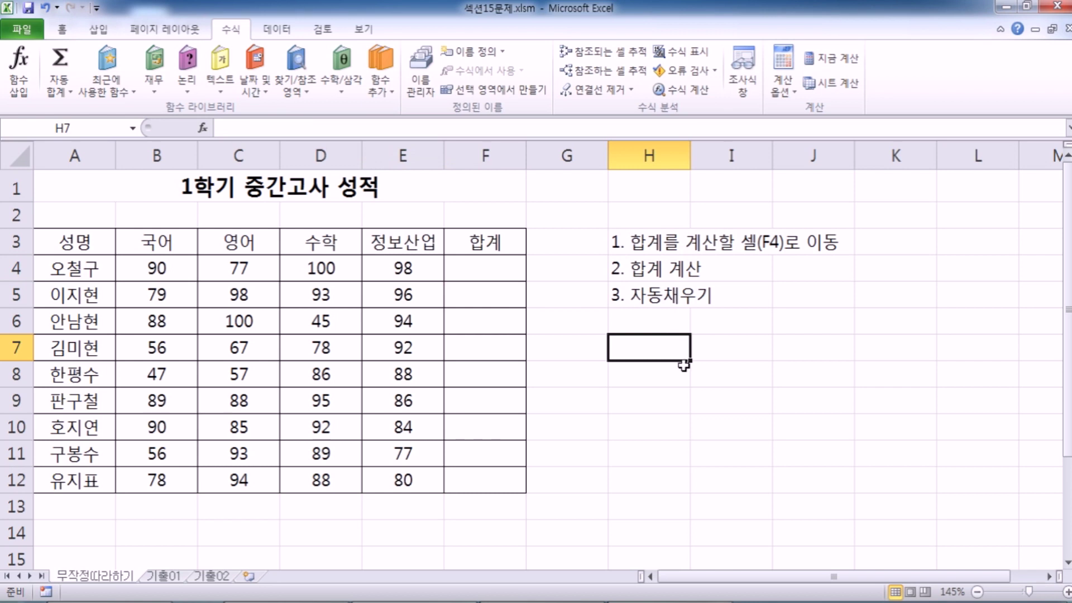
{"action": "type", "text": "1. 매크로를 서"}
{"action": "type", "text": "ㄴ언"}
{"action": "key", "text": "Return"}
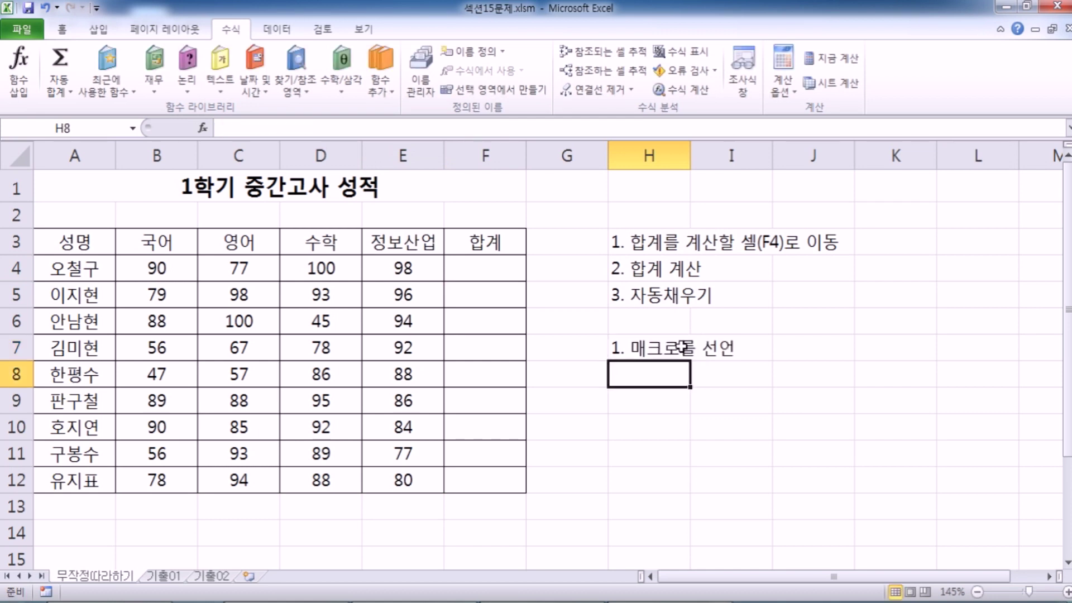
Step: Enter the second macro note "2. 매크로를 이용하여 작업" in cell H8
{"action": "left_click_drag", "start_coordinate": [627, 242], "coordinate": [629, 295]}
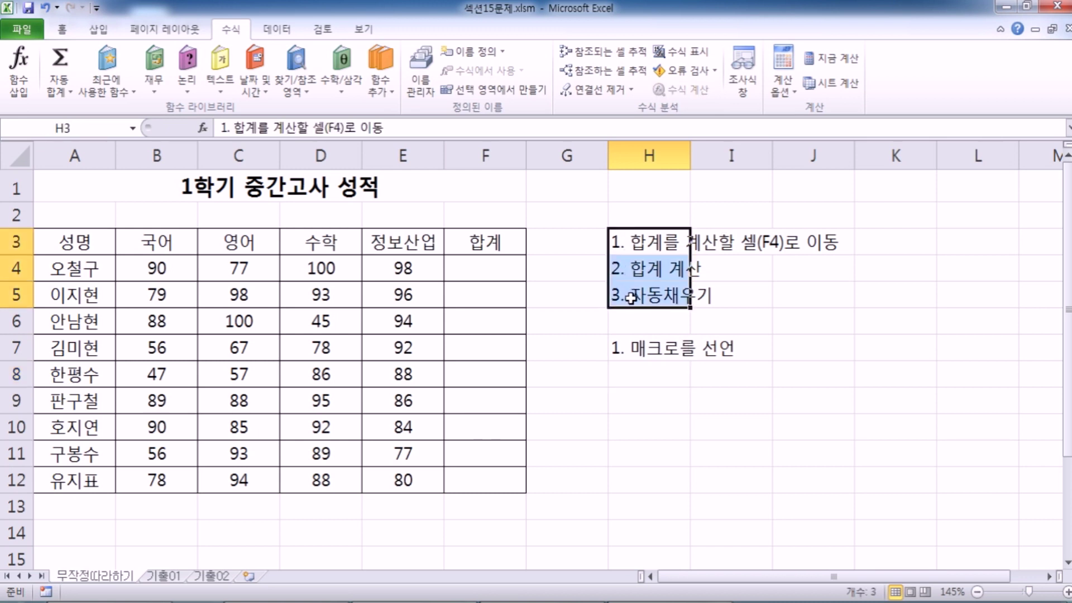
{"action": "left_click", "coordinate": [631, 381]}
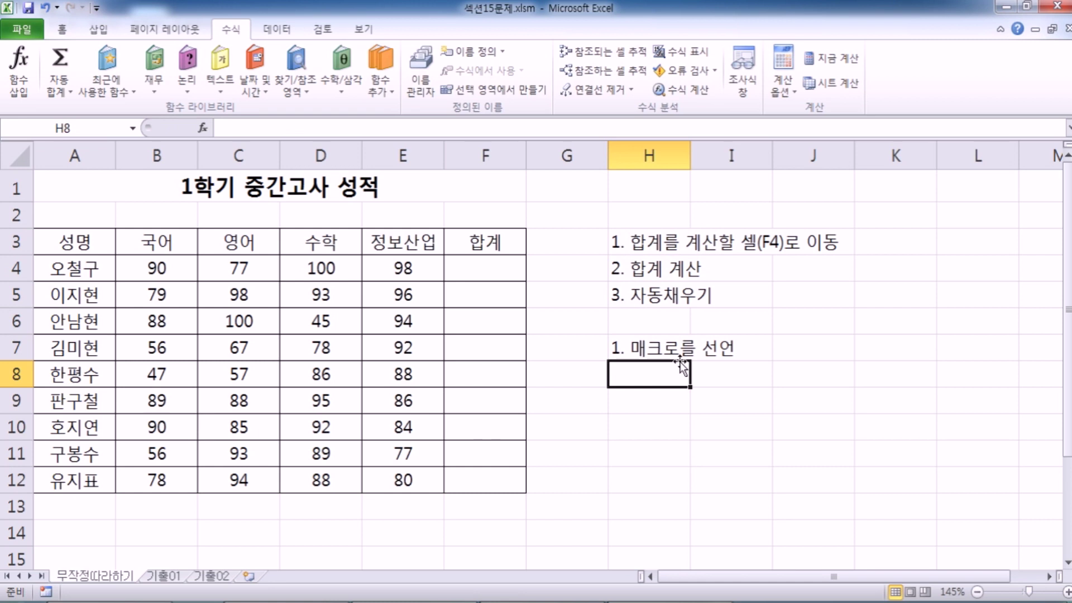
{"action": "type", "text": "2. 매크로를 이용하여 ㄱ"}
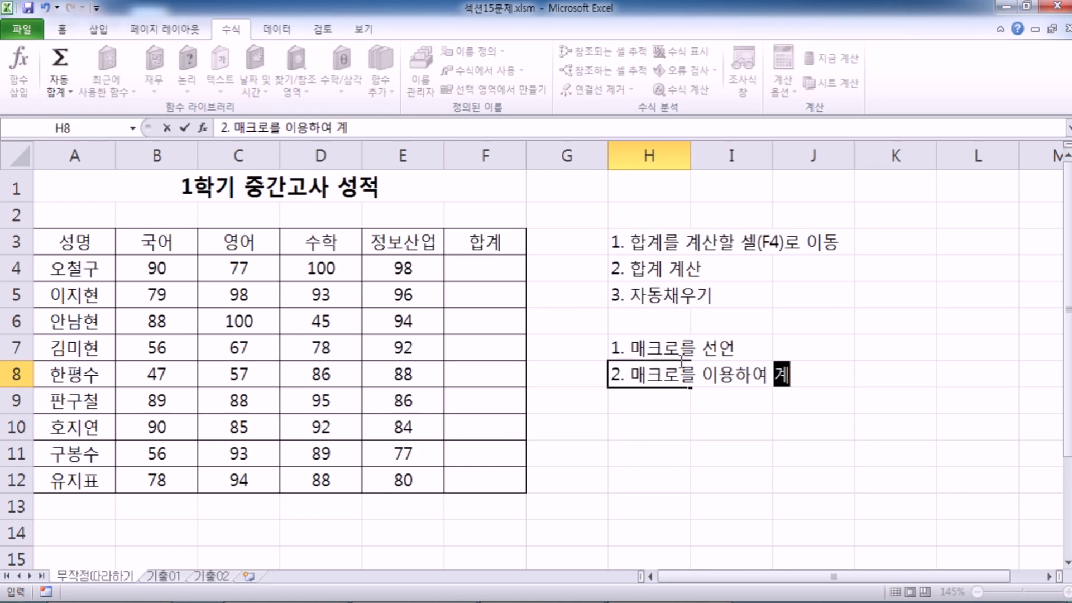
{"action": "type", "text": "계산"}
{"action": "key", "text": "BackSpace"}
{"action": "key", "text": "BackSpace"}
{"action": "key", "text": "BackSpace"}
{"action": "key", "text": "BackSpace"}
{"action": "type", "text": "작업"}
{"action": "key", "text": "Return"}
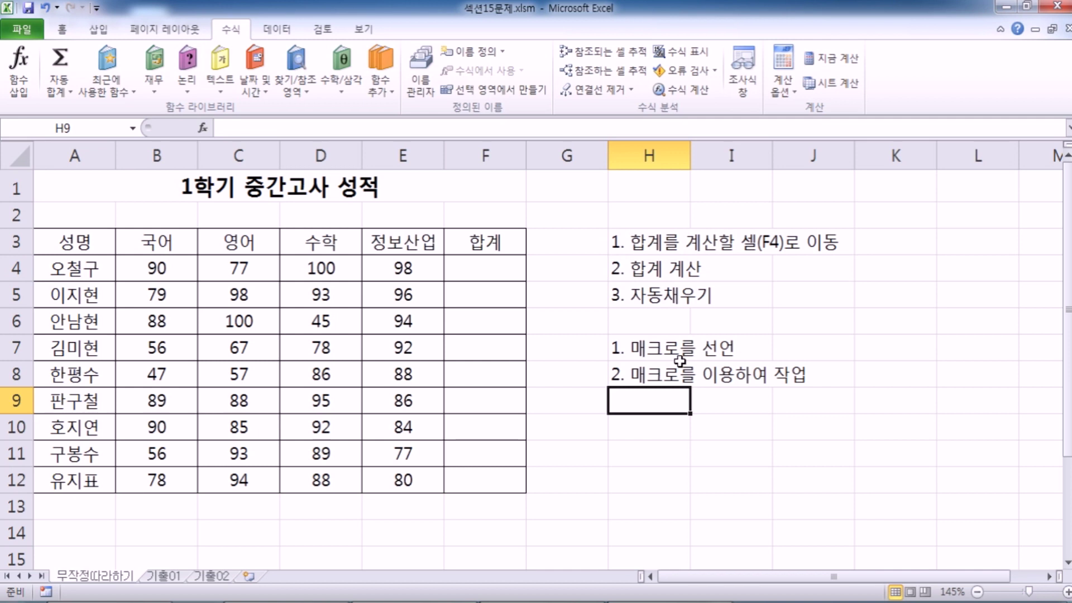
{"action": "left_click", "coordinate": [670, 352]}
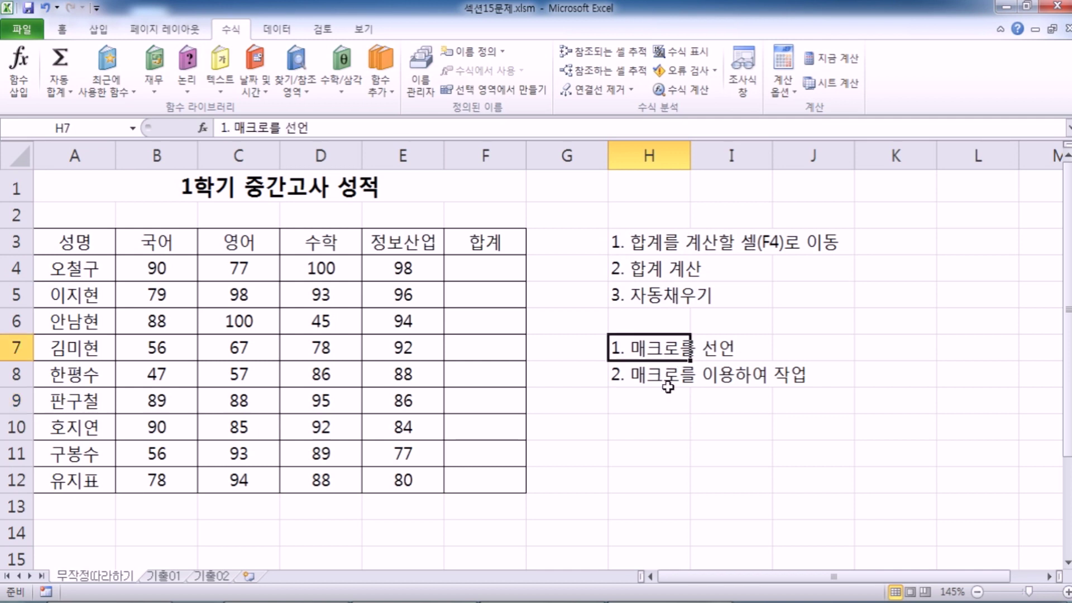
{"action": "left_click", "coordinate": [659, 404]}
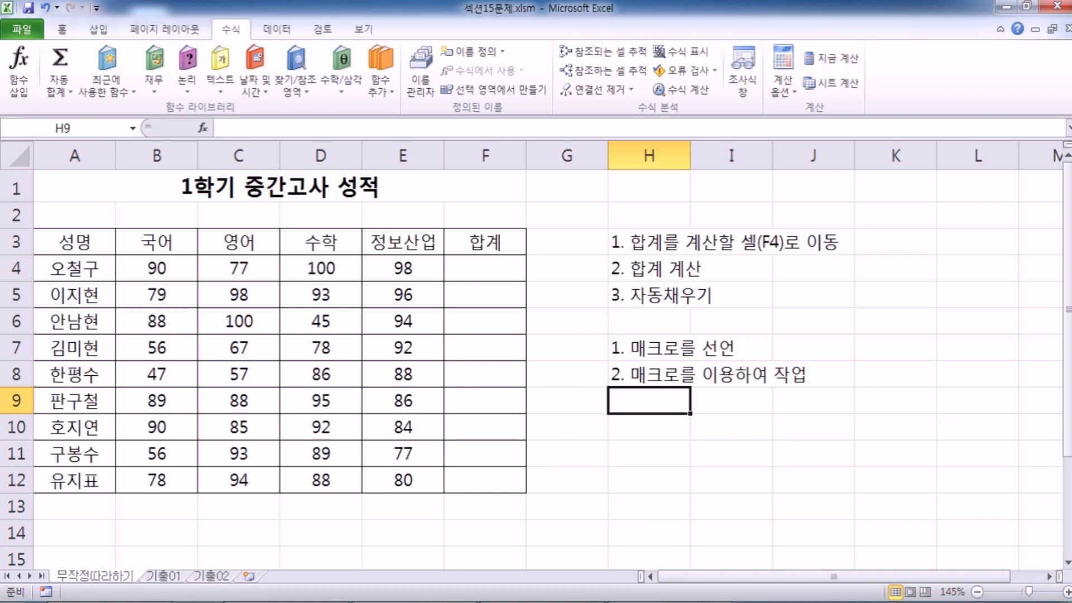
Step: Switch to the open Notepad document and add the line "마당쇠, 마님" below the macro definition
{"action": "left_click", "coordinate": [558, 602]}
{"action": "key", "text": "Return"}
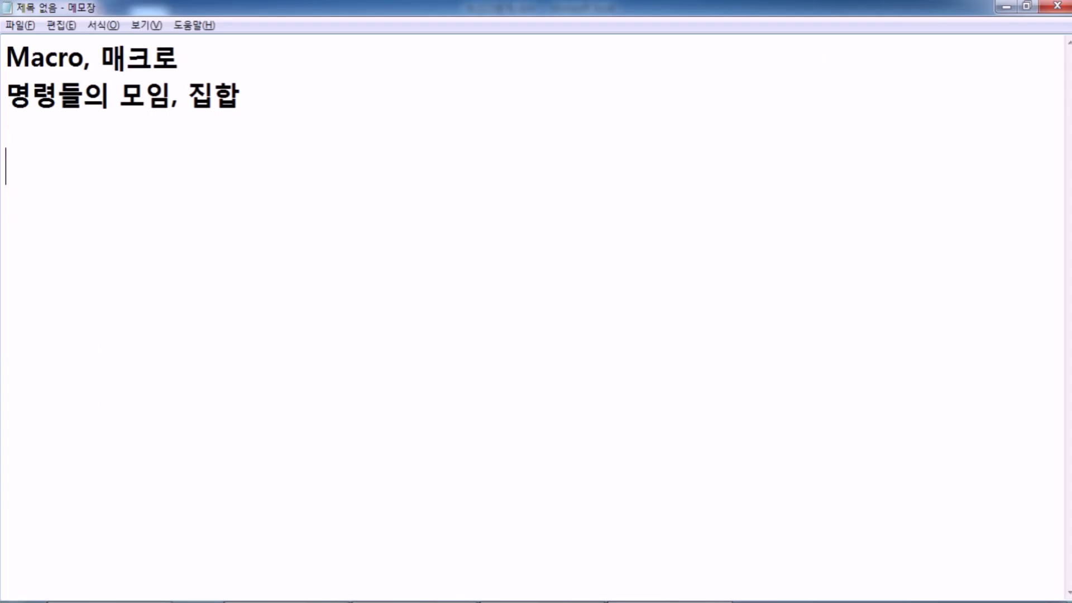
{"action": "type", "text": "맛당쇠, "}
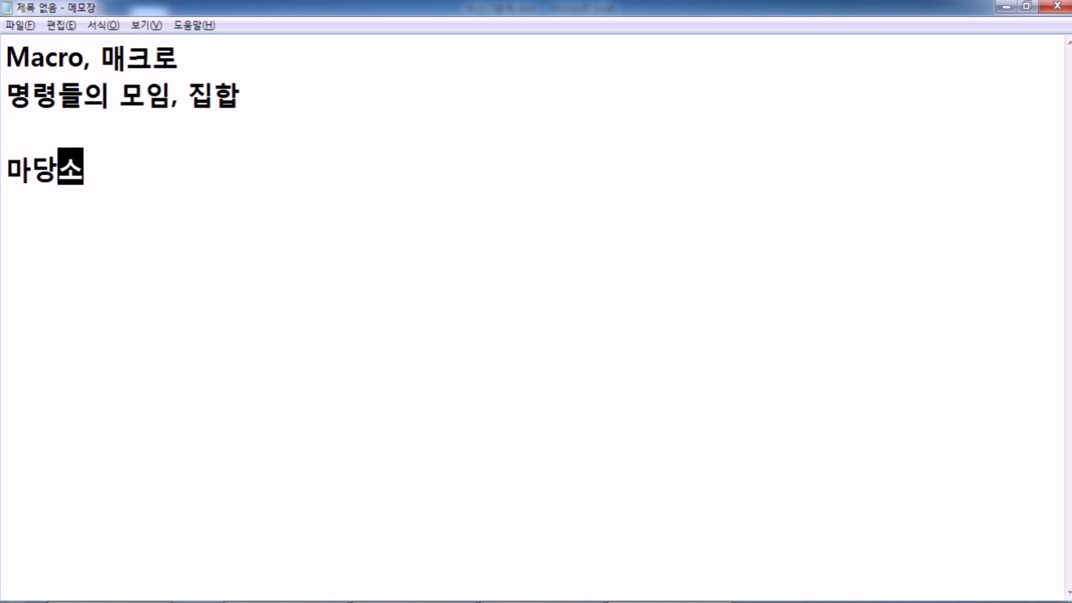
{"action": "type", "text": "마님"}
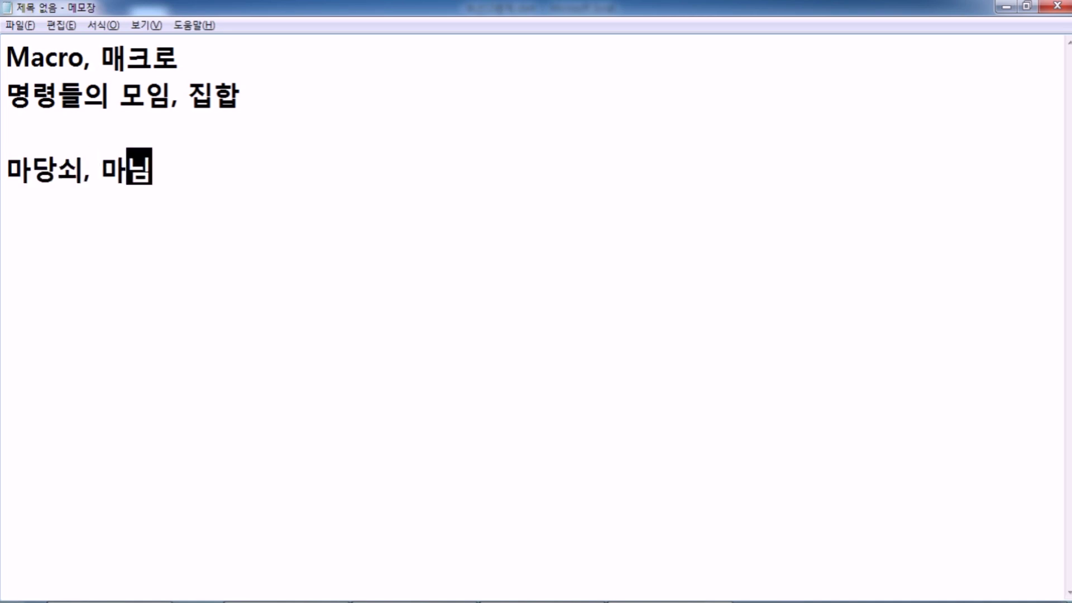
{"action": "key", "text": "Return"}
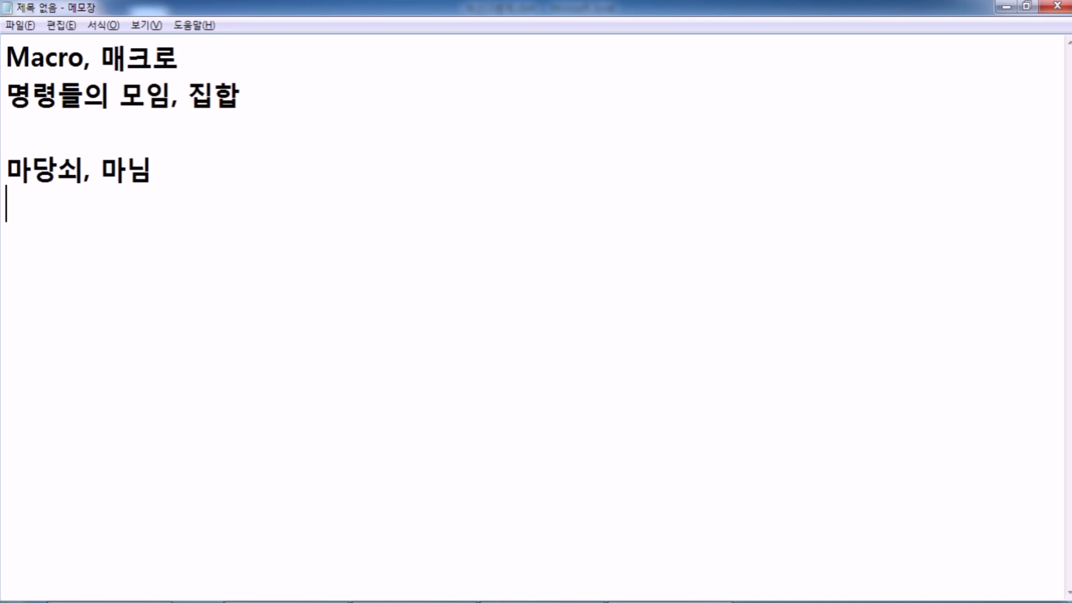
Step: Leave a blank line and add the list heading "* 마님, 마당쇠를 호출"
{"action": "key", "text": "Return"}
{"action": "type", "text": "* 나미"}
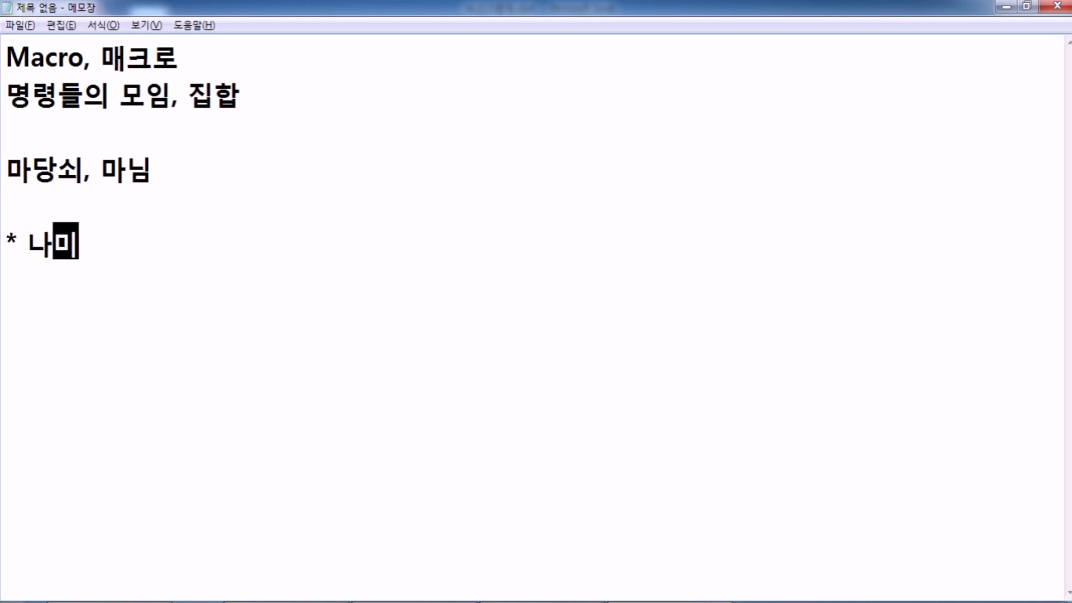
{"action": "key", "text": "BackSpace"}
{"action": "key", "text": "BackSpace"}
{"action": "type", "text": "마님, 마"}
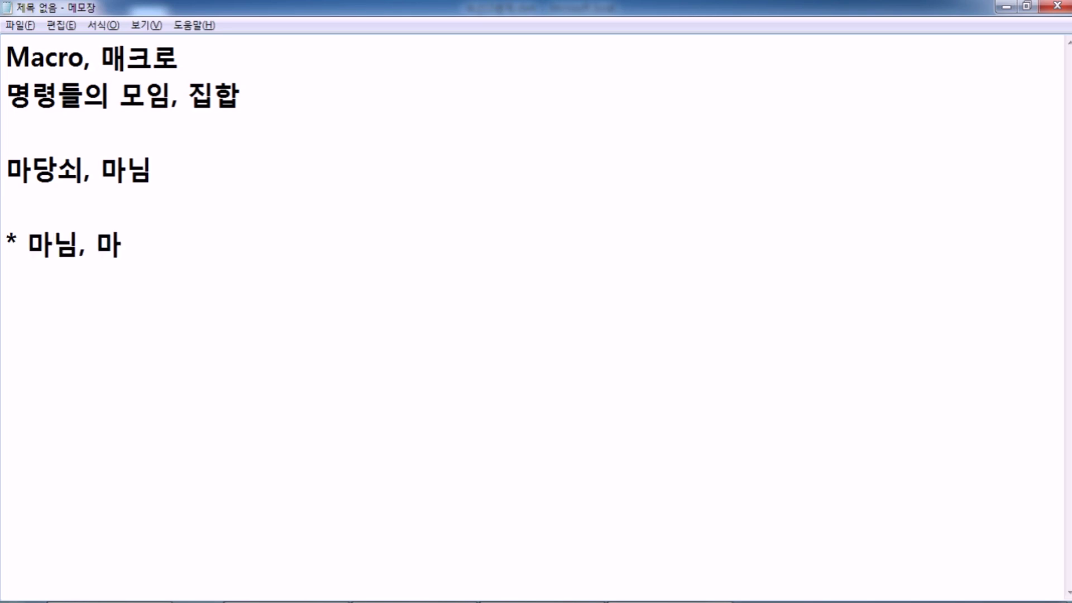
{"action": "type", "text": "당쇠를 호출"}
{"action": "key", "text": "Return"}
Step: Add the first list item "1. 마당쇠야?" under the heading
{"action": "type", "text": "1. "}
{"action": "type", "text": "아ㄷ"}
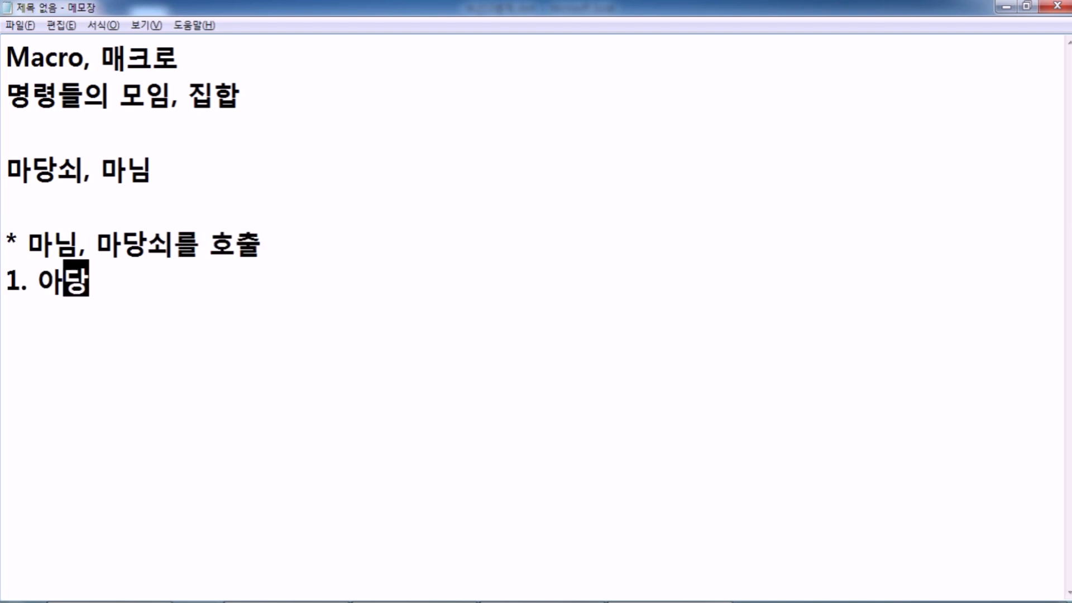
{"action": "key", "text": "BackSpace"}
{"action": "key", "text": "BackSpace"}
{"action": "type", "text": "ㅁㅏ당쇠야"}
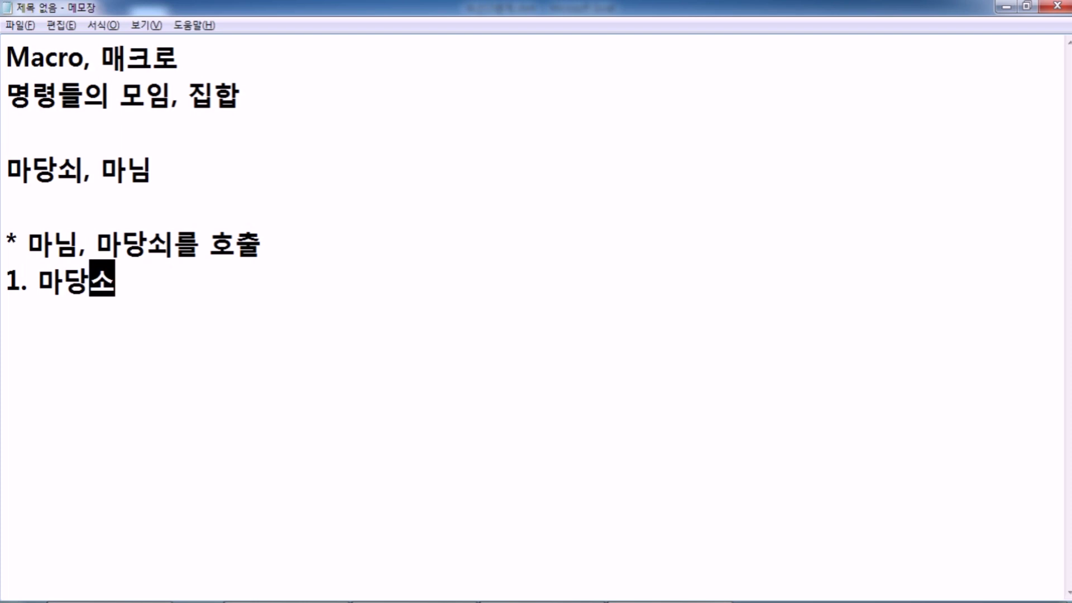
{"action": "type", "text": "?"}
{"action": "key", "text": "Return"}
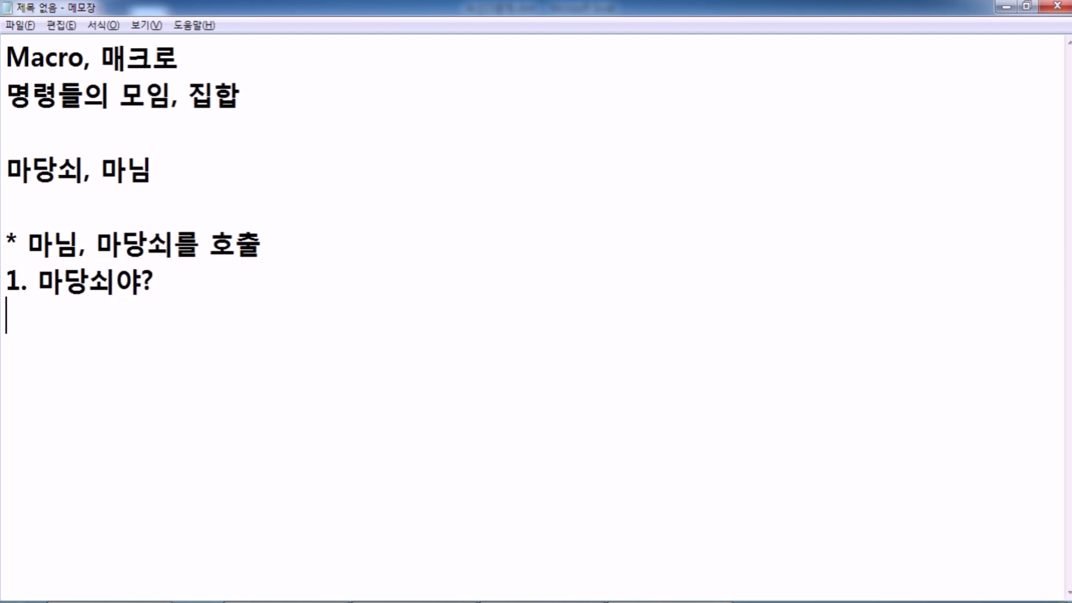
Step: Add the second list item "2. 마당 청소"
{"action": "type", "text": "2. akek"}
{"action": "key", "text": "BackSpace"}
{"action": "key", "text": "BackSpace"}
{"action": "key", "text": "BackSpace"}
{"action": "key", "text": "BackSpace"}
{"action": "key", "text": "Hangul"}
{"action": "type", "text": "마다ㅇ 청소"}
{"action": "key", "text": "Return"}
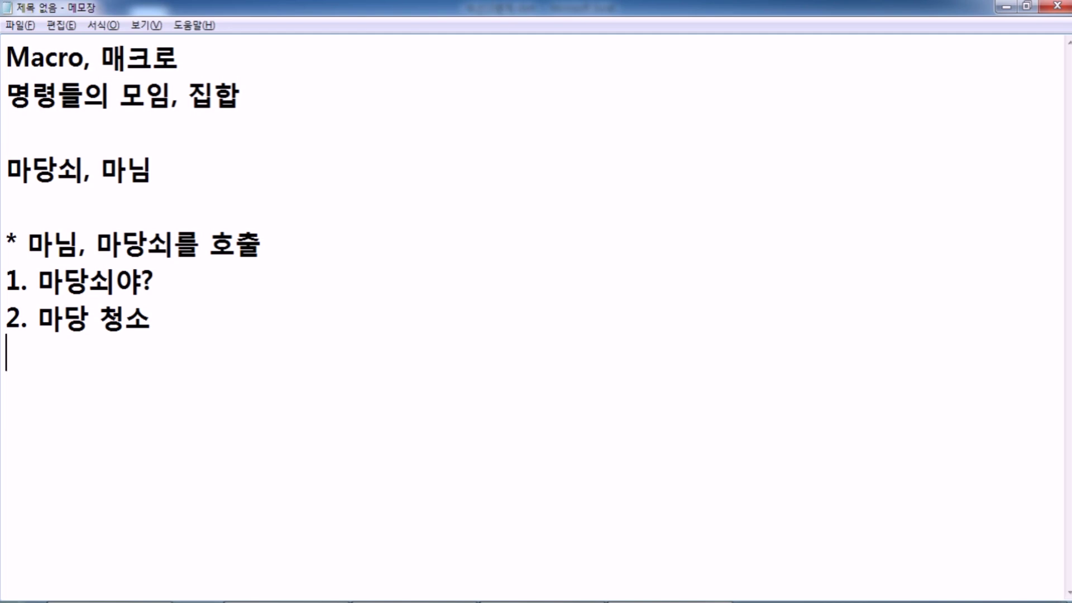
Step: Add the third list item "3. 아침 식사"
{"action": "type", "text": "3. "}
{"action": "type", "text": "아침 ㅣ"}
{"action": "type", "text": "식사"}
{"action": "key", "text": "Return"}
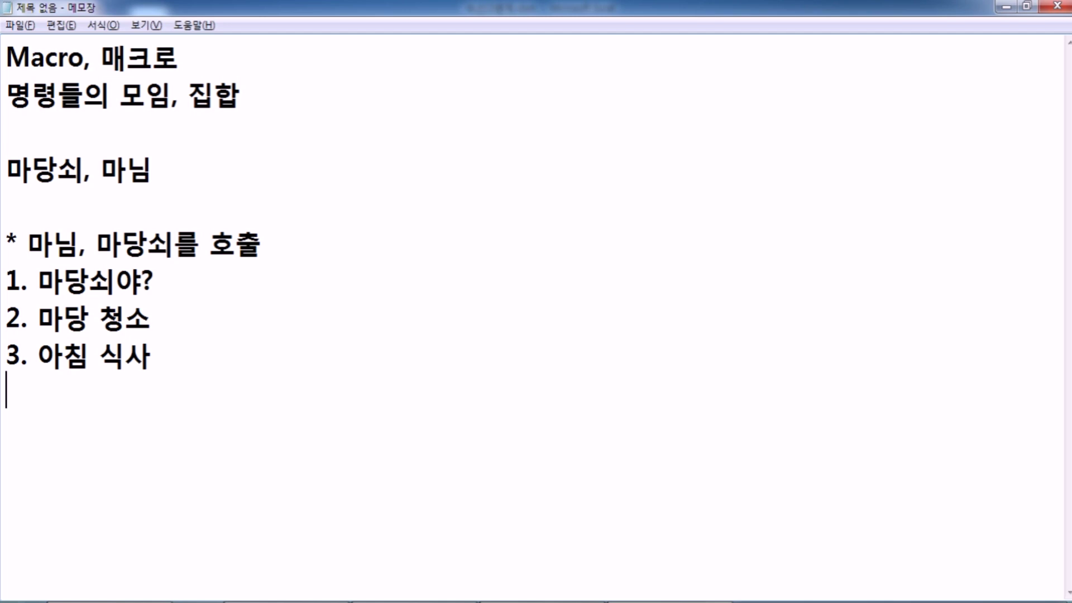
Step: Add the list items "4. 산, 땔깜" and "5. 시장 판매"
{"action": "type", "text": "4. ㅅ산, 따ㄹ"}
{"action": "key", "text": "BackSpace"}
{"action": "key", "text": "BackSpace"}
{"action": "type", "text": "ㅐㄹㄲㅏㅁ"}
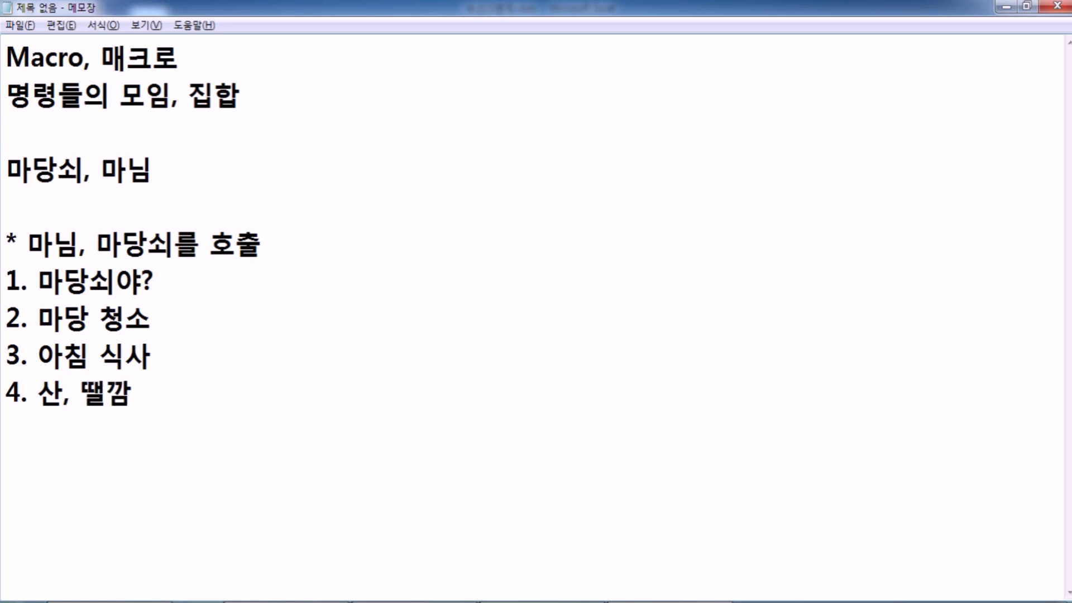
{"action": "key", "text": "Return"}
{"action": "type", "text": "5. ㅅㅣㅈㅏㅇ ㅍㅏㄴㅁㅐ"}
{"action": "key", "text": "Return"}
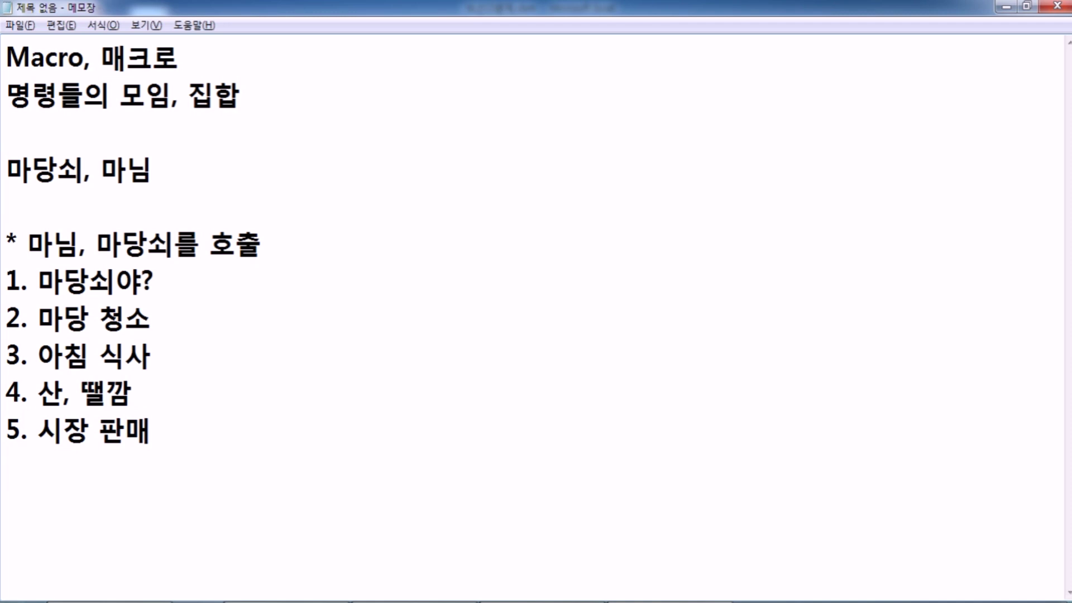
Step: Add a dashed separator line below the list, followed by the summary line "오전 일과"
{"action": "type", "text": "---------"}
{"action": "key", "text": "Return"}
{"action": "type", "text": "오전 이ㄹ과"}
{"action": "key", "text": "Return"}
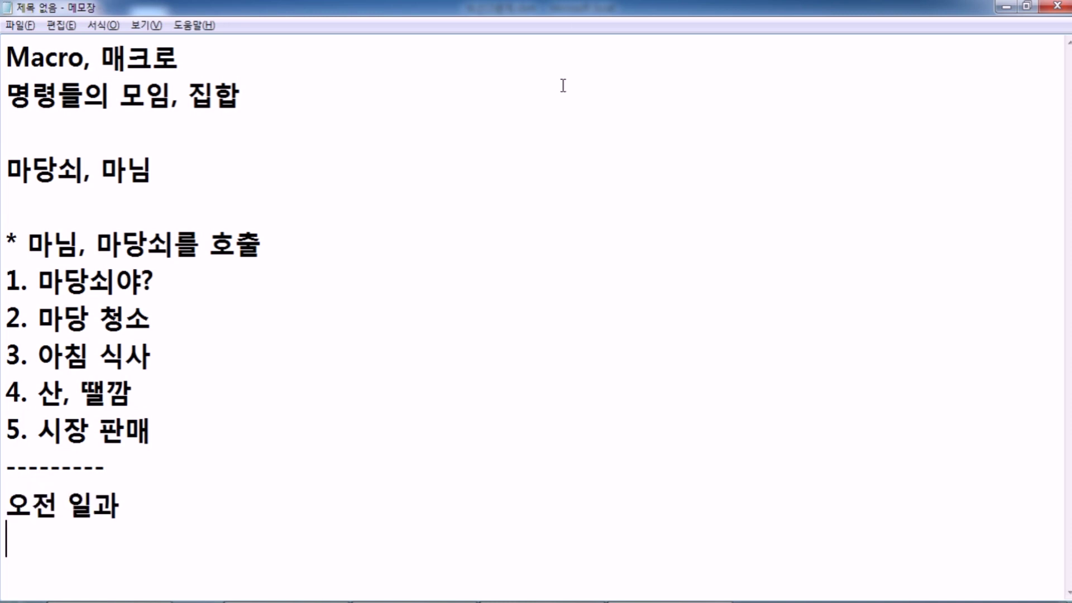
Step: Switch between Excel and Notepad to compare the macro and procedure notes with the "오전 일과" line and its task list
{"action": "key", "text": "alt+Tab"}
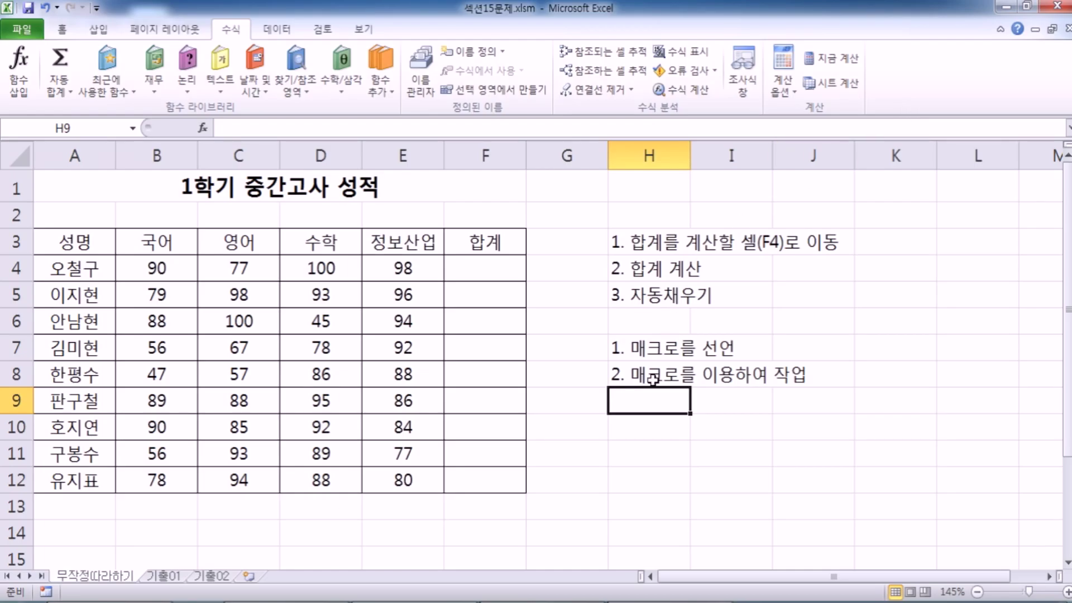
{"action": "left_click", "coordinate": [651, 349]}
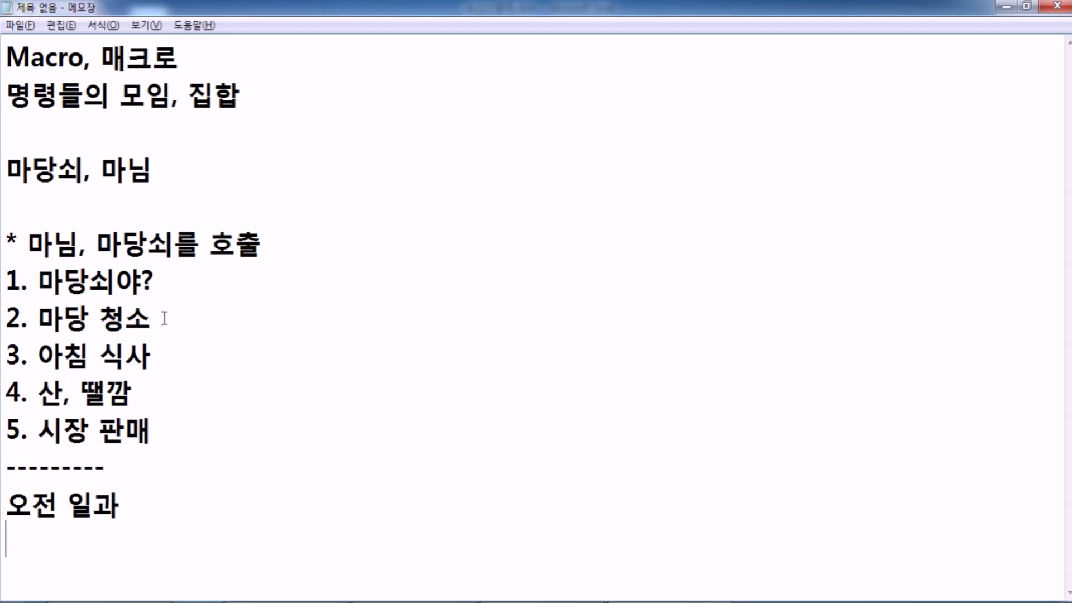
{"action": "key", "text": "alt+Tab"}
{"action": "left_click_drag", "start_coordinate": [16, 511], "coordinate": [145, 513]}
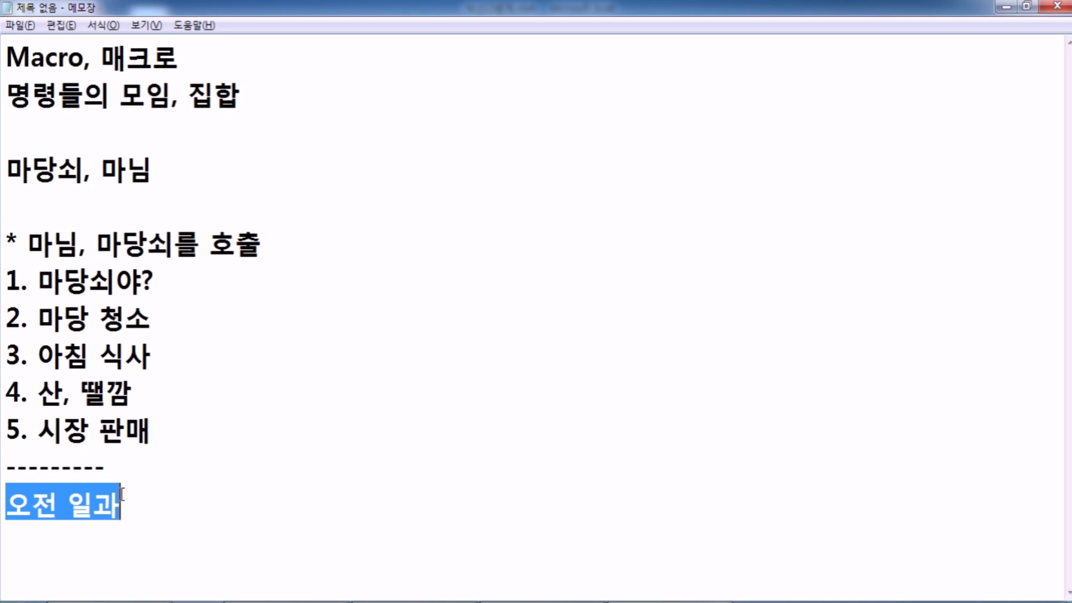
{"action": "key", "text": "alt+Tab"}
{"action": "left_click_drag", "start_coordinate": [635, 244], "coordinate": [639, 283]}
{"action": "key", "text": "alt+Tab"}
{"action": "left_click_drag", "start_coordinate": [7, 274], "coordinate": [180, 275]}
{"action": "left_click_drag", "start_coordinate": [39, 318], "coordinate": [159, 319]}
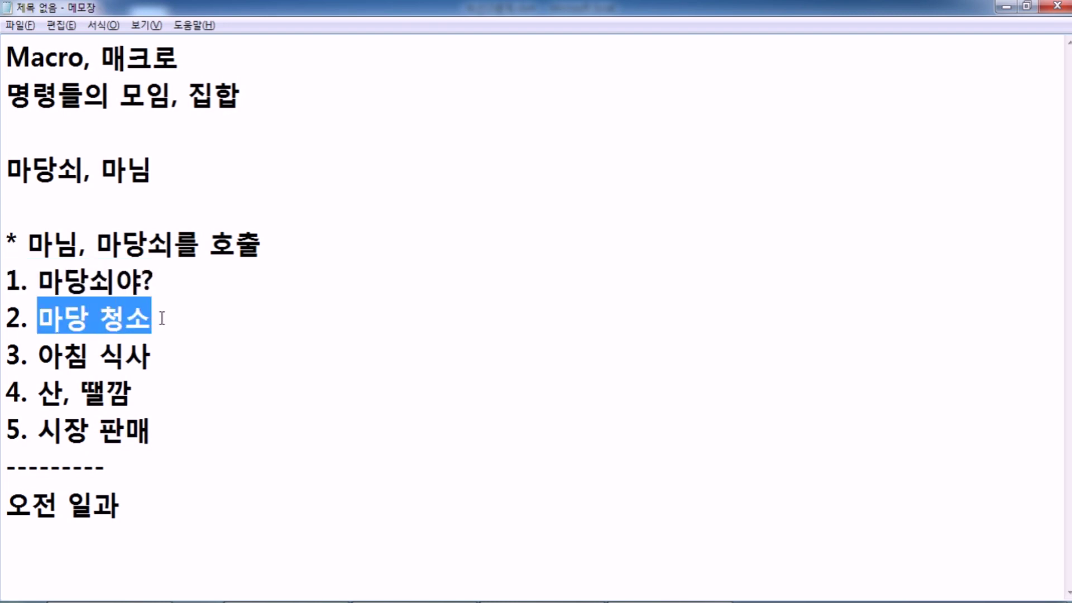
{"action": "left_click_drag", "start_coordinate": [39, 356], "coordinate": [163, 357]}
Step: Correct the spelling in list item 4 to "땔감" and highlight "시장 판매" in item 5
{"action": "left_click_drag", "start_coordinate": [41, 394], "coordinate": [134, 394]}
{"action": "left_click", "coordinate": [108, 394]}
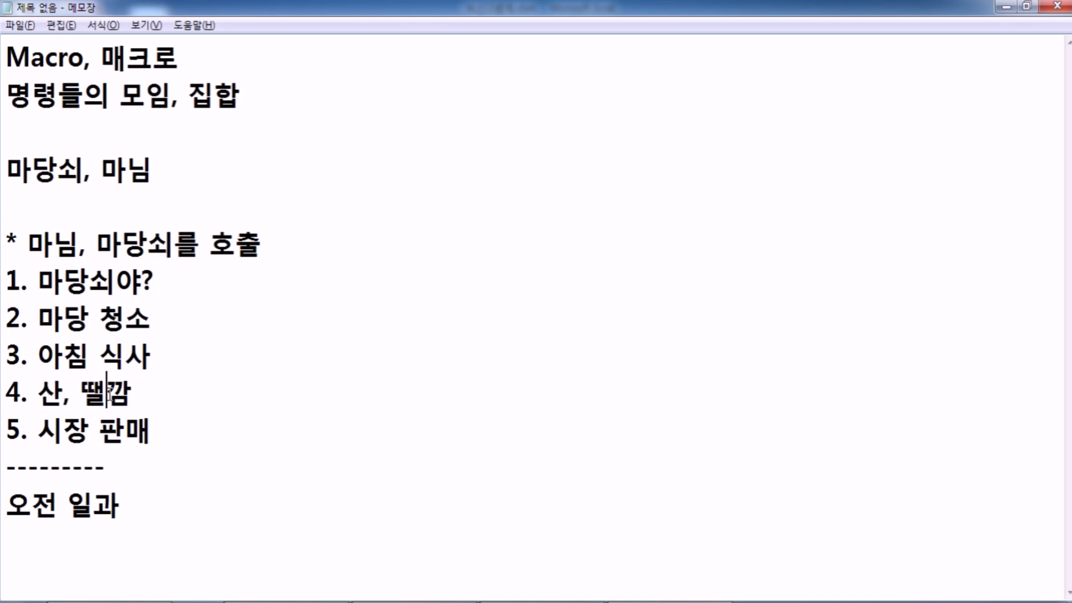
{"action": "type", "text": "감"}
{"action": "key", "text": "Delete"}
{"action": "left_click_drag", "start_coordinate": [39, 430], "coordinate": [152, 430]}
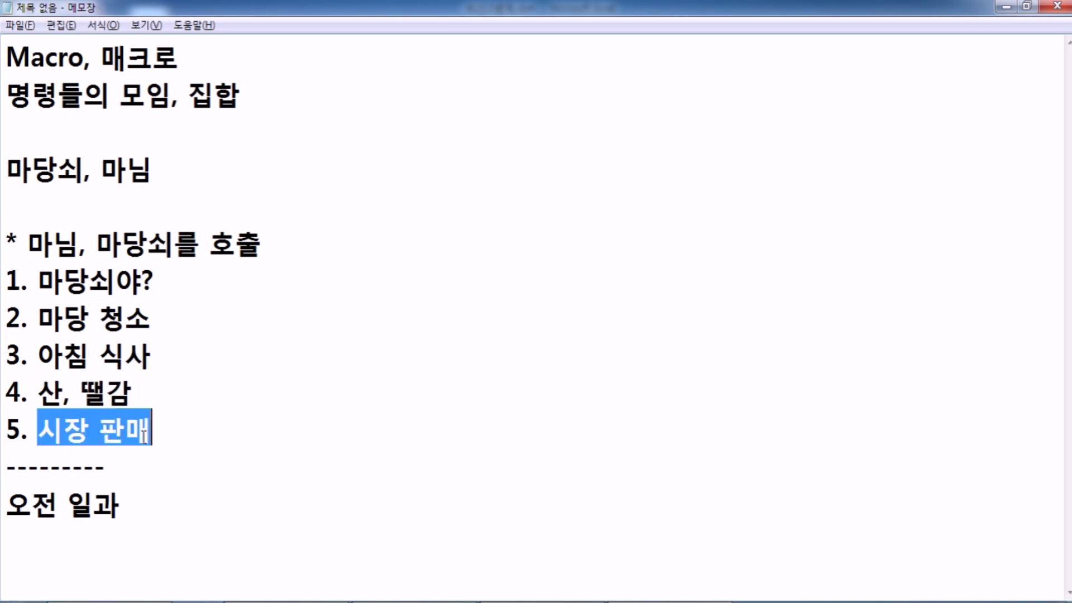
Step: Highlight list items 2 through 5, and add blank lines below the "오전 일과" line
{"action": "left_click_drag", "start_coordinate": [37, 319], "coordinate": [150, 431]}
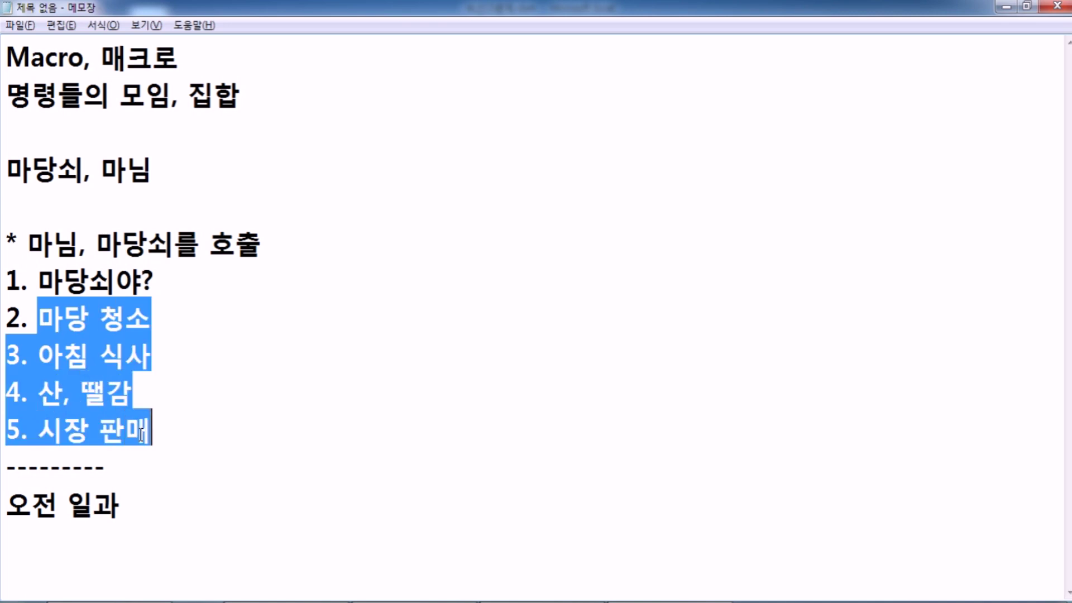
{"action": "left_click", "coordinate": [140, 516]}
{"action": "key", "text": "Return"}
{"action": "key", "text": "Return"}
{"action": "key", "text": "Return"}
{"action": "key", "text": "Return"}
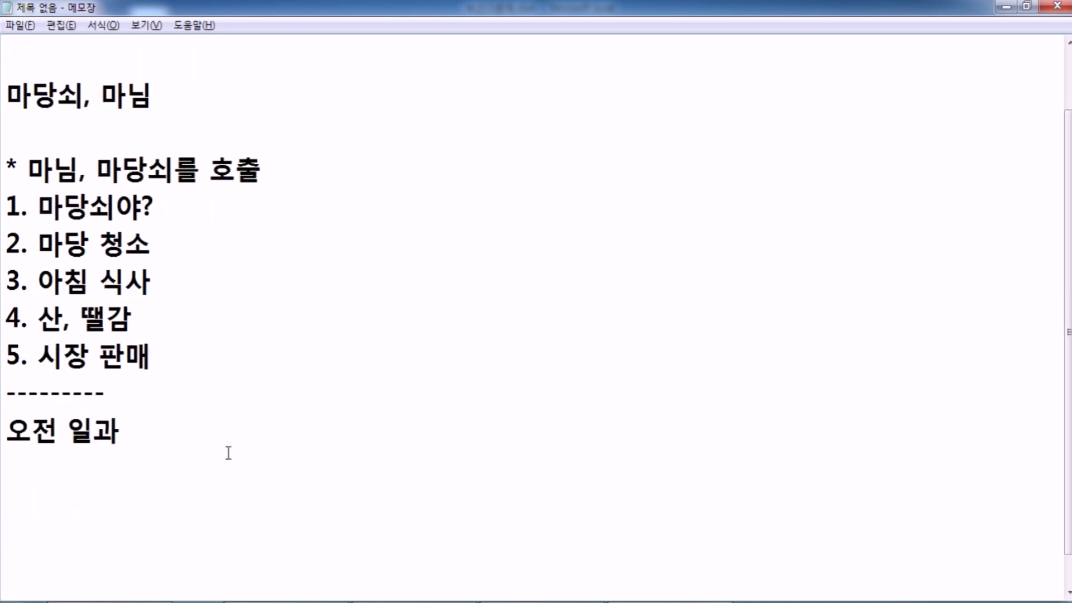
Step: Go through the task list twice, highlighting "마당 청소", "아침 식사", "땔감" and "시장 판매" one by one
{"action": "left_click_drag", "start_coordinate": [38, 246], "coordinate": [168, 241]}
{"action": "left_click_drag", "start_coordinate": [38, 281], "coordinate": [153, 280]}
{"action": "left_click_drag", "start_coordinate": [84, 311], "coordinate": [136, 309]}
{"action": "left_click_drag", "start_coordinate": [66, 355], "coordinate": [163, 364]}
{"action": "left_click", "coordinate": [145, 468]}
{"action": "left_click_drag", "start_coordinate": [37, 238], "coordinate": [164, 235]}
{"action": "left_click_drag", "start_coordinate": [91, 275], "coordinate": [167, 275]}
{"action": "left_click_drag", "start_coordinate": [69, 315], "coordinate": [137, 316]}
{"action": "left_click_drag", "start_coordinate": [65, 355], "coordinate": [135, 361]}
{"action": "left_click", "coordinate": [129, 462]}
Step: Highlight the "오전 일과" line and compare it with the block of tasks 2 through 5
{"action": "left_click_drag", "start_coordinate": [6, 431], "coordinate": [126, 430]}
{"action": "left_click", "coordinate": [115, 464]}
{"action": "left_click_drag", "start_coordinate": [38, 243], "coordinate": [139, 376]}
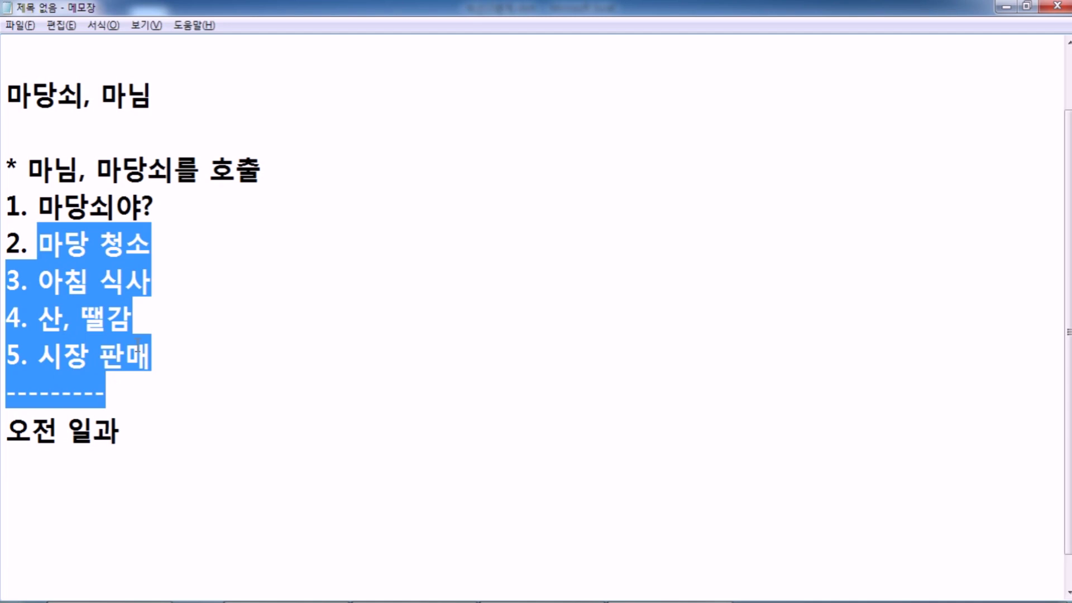
{"action": "left_click_drag", "start_coordinate": [14, 239], "coordinate": [138, 398]}
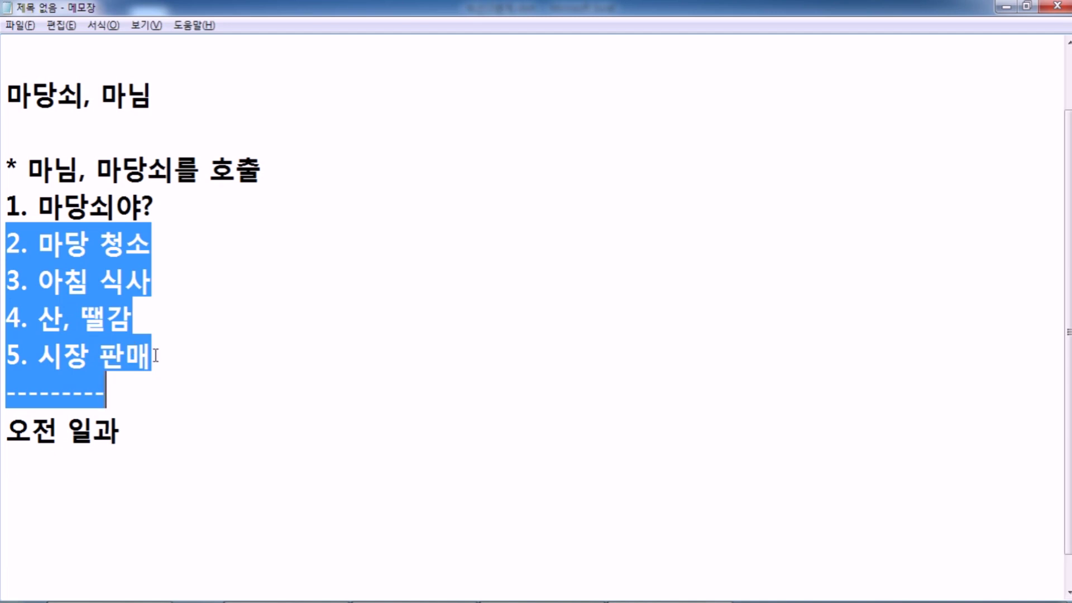
{"action": "left_click", "coordinate": [96, 447]}
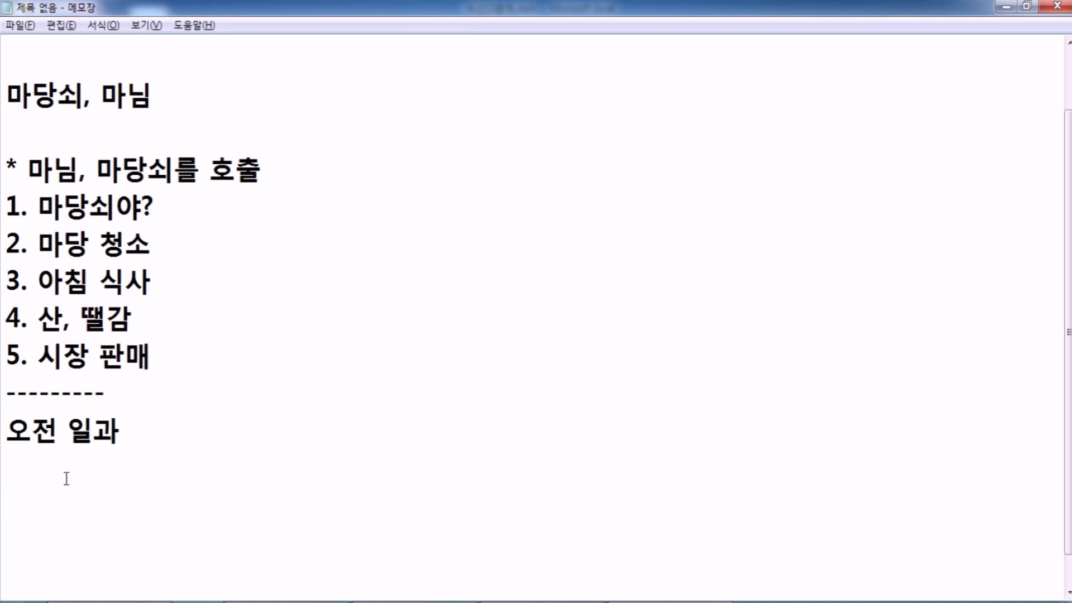
Step: Add more blank lines at the end of the notes and write the heading "국민체조" below "오전 일과"
{"action": "key", "text": "Return"}
{"action": "key", "text": "Return"}
{"action": "key", "text": "Return"}
{"action": "key", "text": "Return"}
{"action": "key", "text": "Return"}
{"action": "key", "text": "Return"}
{"action": "key", "text": "Return"}
{"action": "key", "text": "Return"}
{"action": "key", "text": "Return"}
{"action": "key", "text": "Return"}
{"action": "key", "text": "Return"}
{"action": "key", "text": "Return"}
{"action": "left_click", "coordinate": [143, 190]}
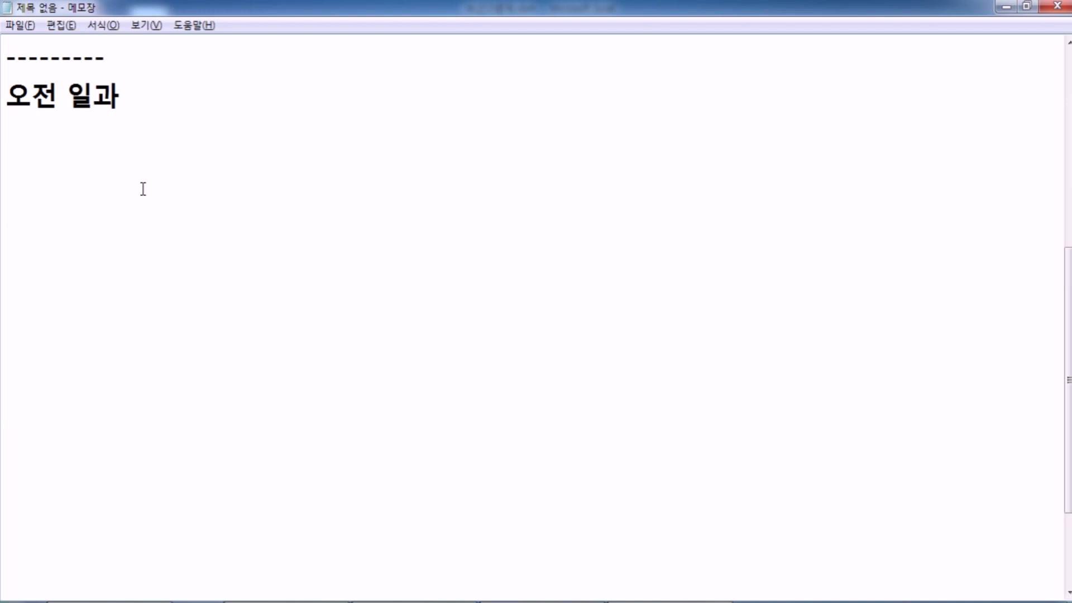
{"action": "type", "text": "국민체조"}
{"action": "key", "text": "Return"}
Step: Add the first item "1. 팔운동" under the "국민체조" heading
{"action": "type", "text": "1,"}
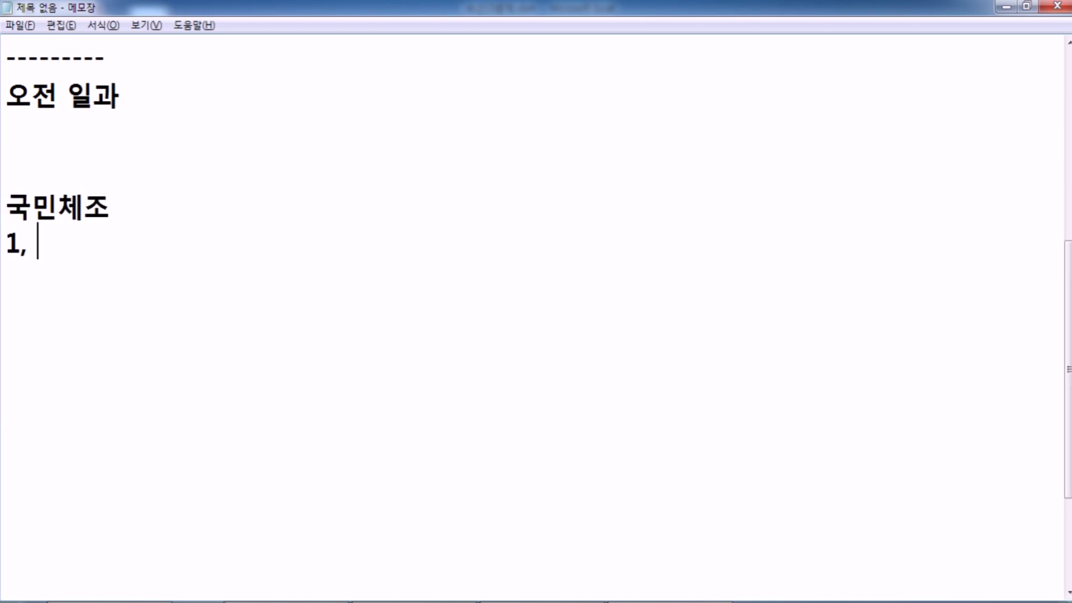
{"action": "key", "text": "BackSpace"}
{"action": "key", "text": "BackSpace"}
{"action": "type", "text": "."}
{"action": "type", "text": " 팔운ㄷ"}
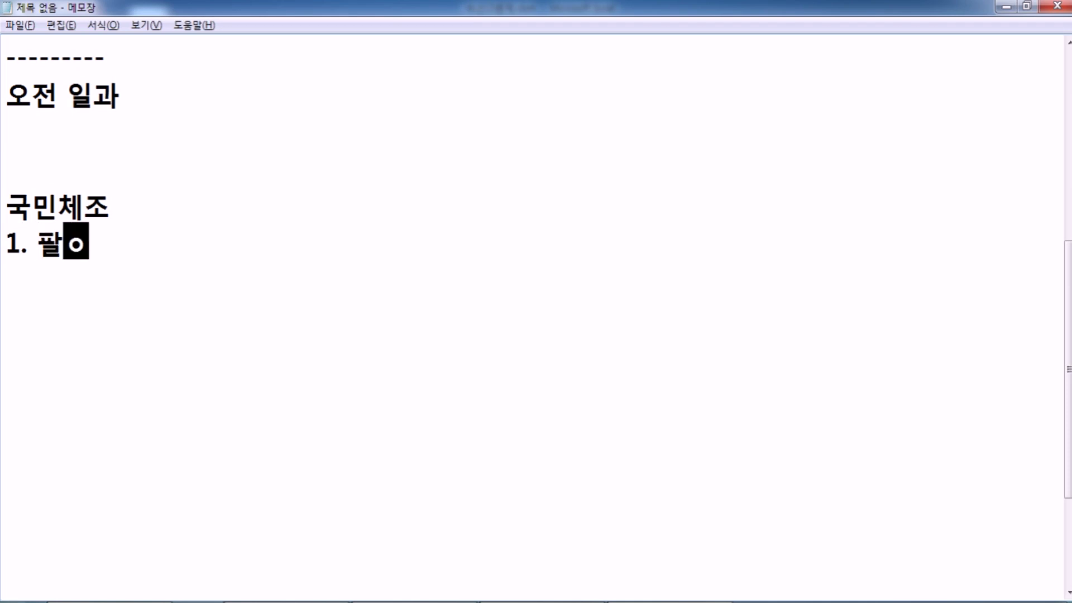
{"action": "type", "text": "ㅗㅇ"}
{"action": "key", "text": "Return"}
Step: Add a "..." line after the first item, followed by the line "마지막. 숨쉬기운동"
{"action": "type", "text": "2."}
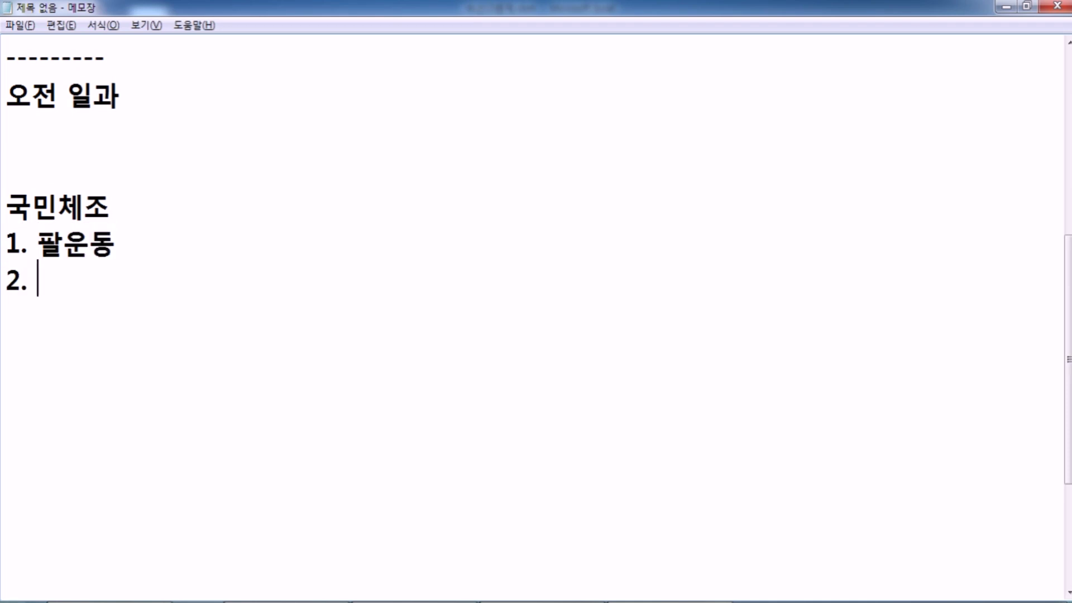
{"action": "key", "text": "BackSpace"}
{"action": "key", "text": "BackSpace"}
{"action": "type", "text": "..."}
{"action": "key", "text": "Return"}
{"action": "type", "text": "마지막"}
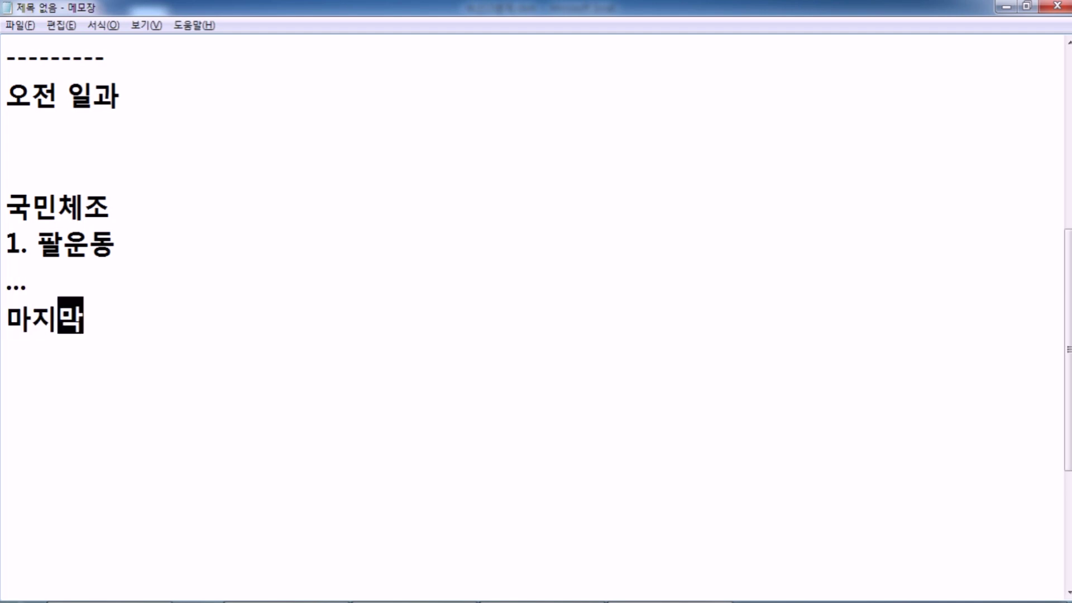
{"action": "type", "text": ". 숨쉬"}
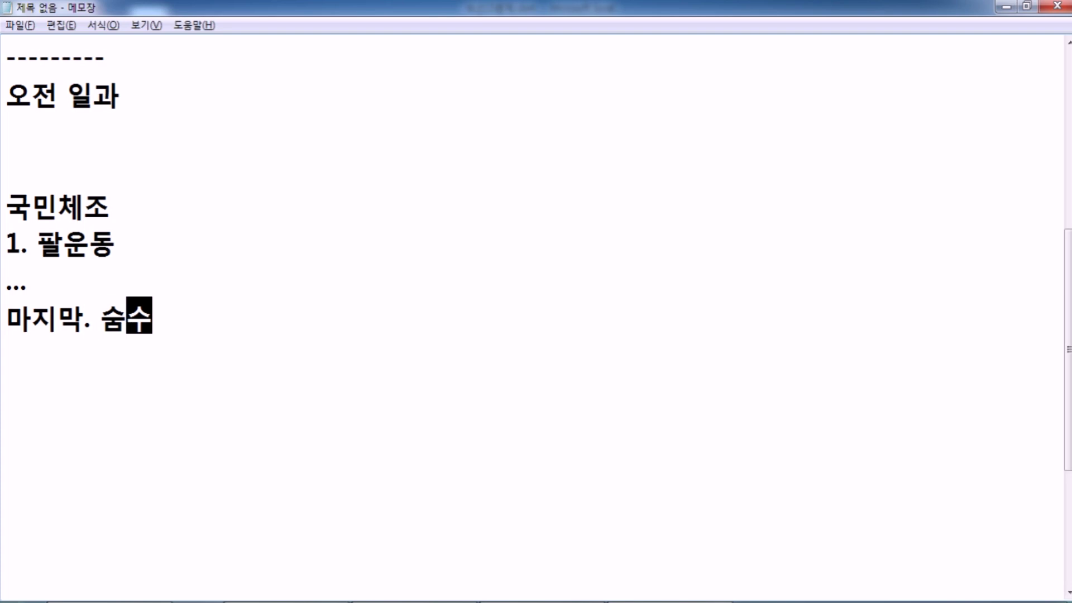
{"action": "type", "text": "기운동"}
{"action": "key", "text": "Return"}
Step: Highlight the exercise lines from "1. 팔운동" to "마지막. 숨쉬기운동", and compare them with the "국민체조" heading
{"action": "left_click_drag", "start_coordinate": [5, 243], "coordinate": [117, 244]}
{"action": "left_click_drag", "start_coordinate": [19, 275], "coordinate": [109, 272]}
{"action": "left_click_drag", "start_coordinate": [32, 311], "coordinate": [102, 313]}
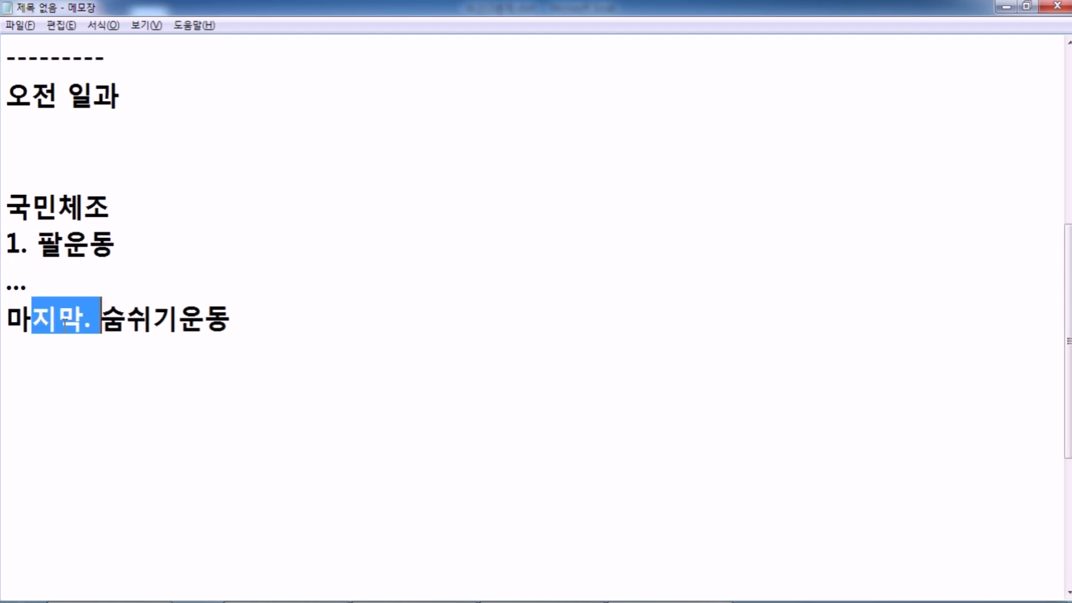
{"action": "left_click_drag", "start_coordinate": [253, 316], "coordinate": [3, 246]}
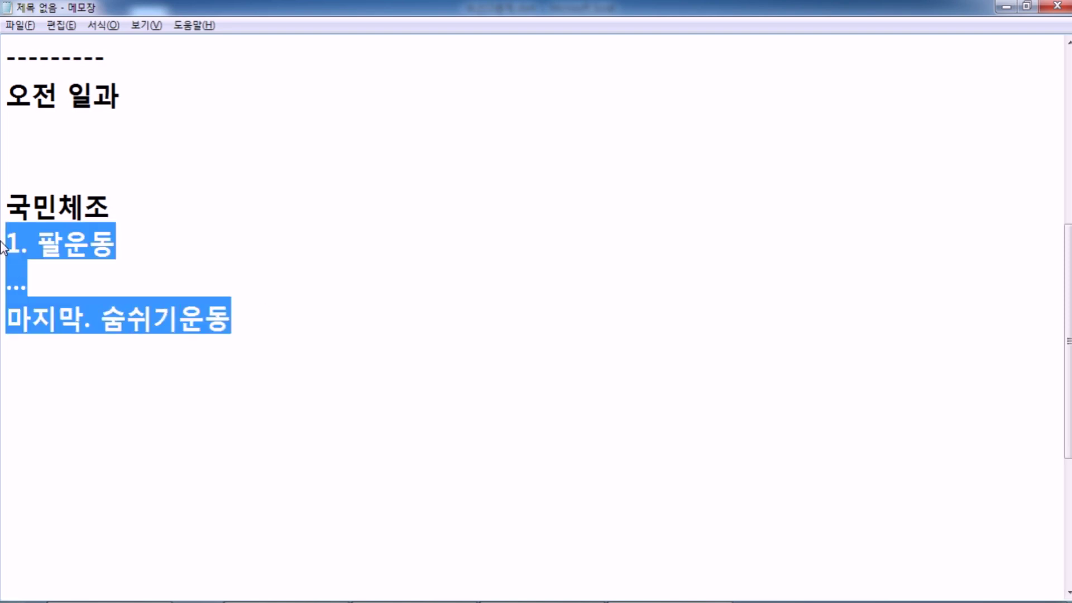
{"action": "left_click_drag", "start_coordinate": [7, 206], "coordinate": [111, 206]}
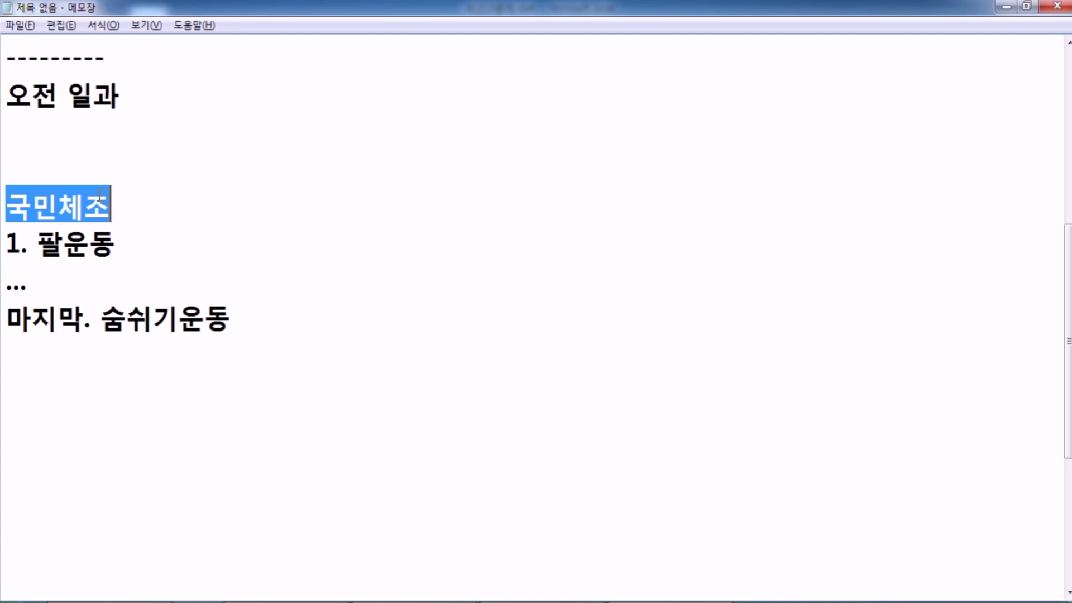
Step: Switch to Excel and review the title cell, the empty 합계 cells F4:F12 and the first procedure note
{"action": "key", "text": "alt+Tab"}
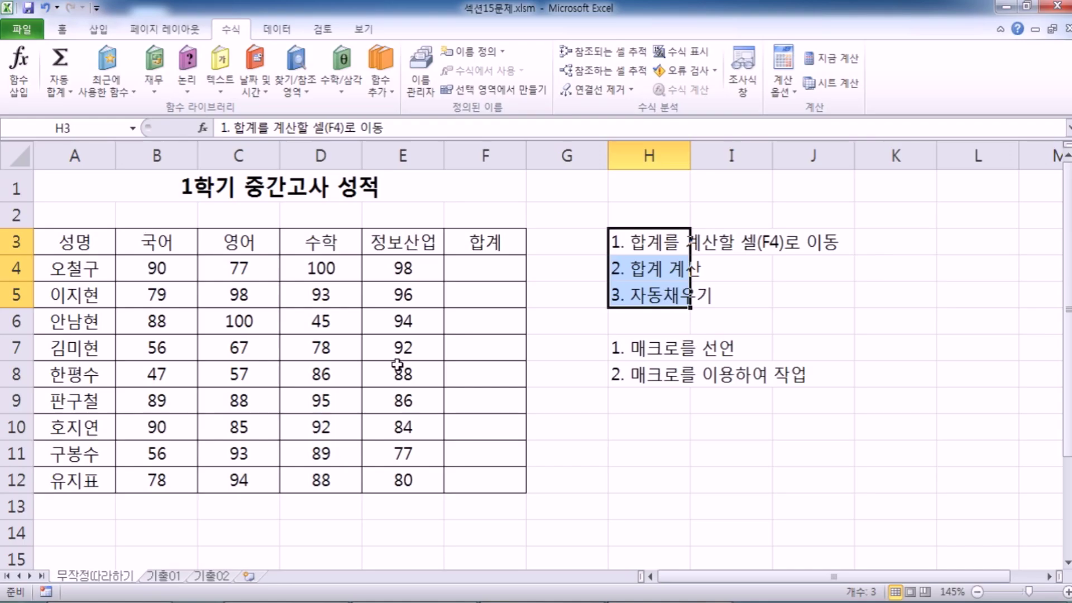
{"action": "left_click", "coordinate": [70, 187]}
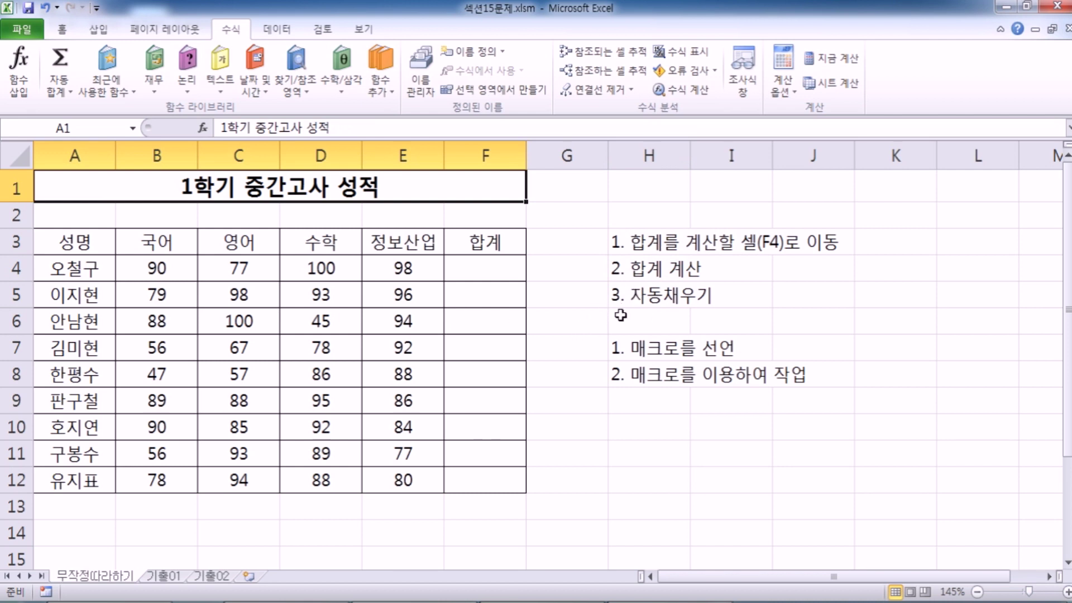
{"action": "left_click_drag", "start_coordinate": [490, 273], "coordinate": [491, 473]}
{"action": "left_click", "coordinate": [143, 184]}
{"action": "left_click", "coordinate": [487, 271]}
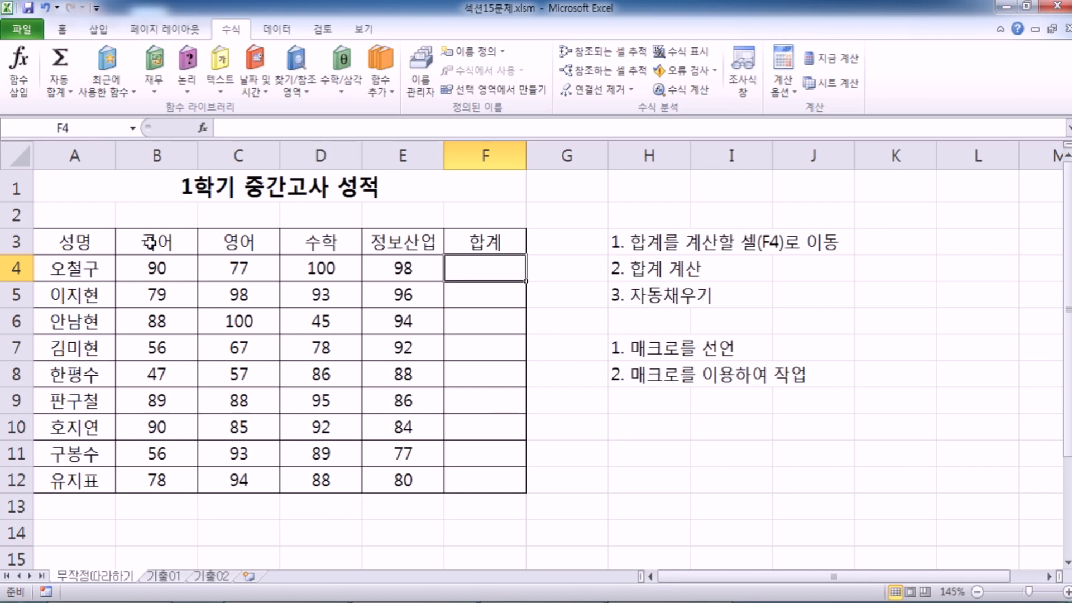
{"action": "left_click", "coordinate": [87, 196]}
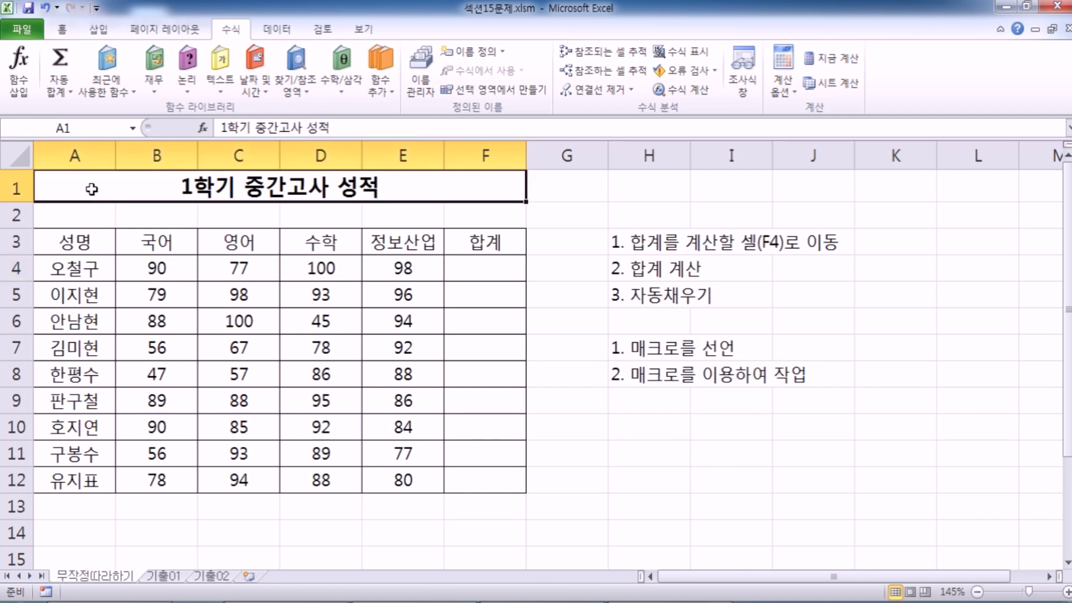
{"action": "left_click", "coordinate": [807, 503]}
{"action": "left_click", "coordinate": [751, 234]}
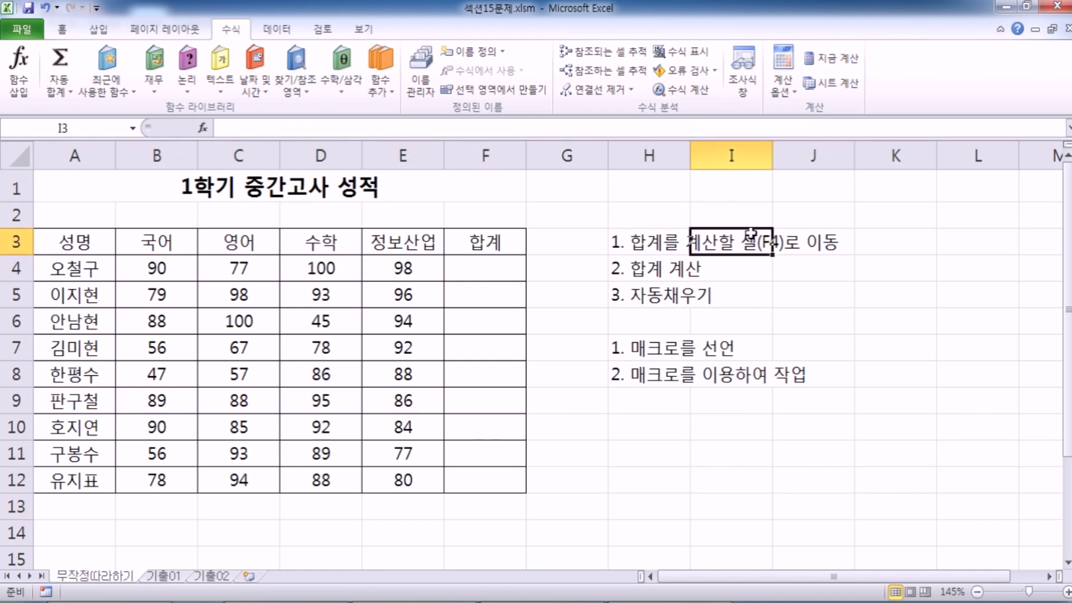
{"action": "left_click", "coordinate": [472, 271]}
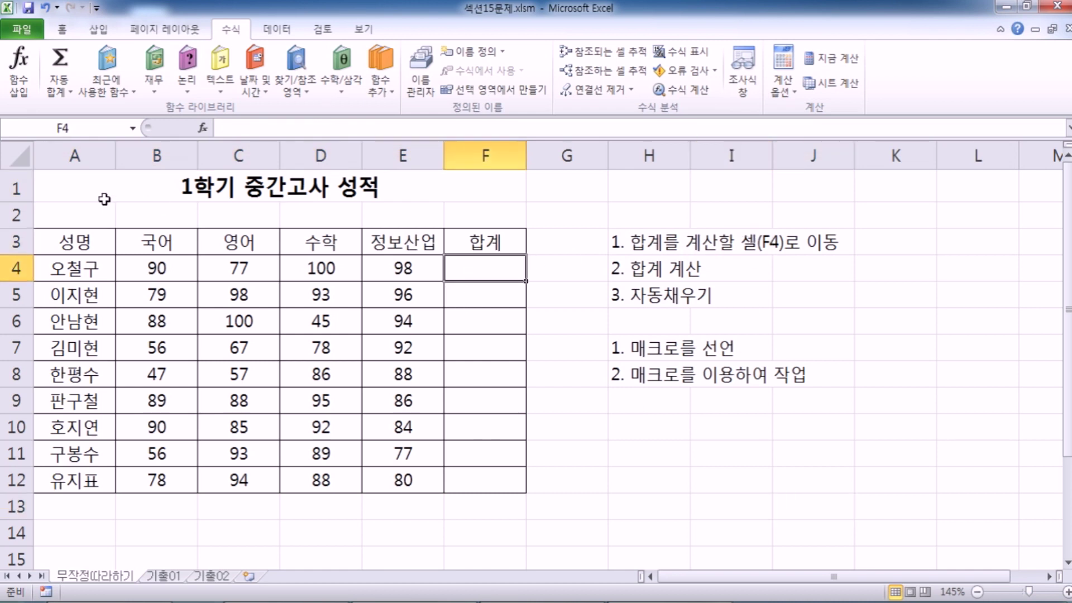
{"action": "left_click", "coordinate": [81, 191]}
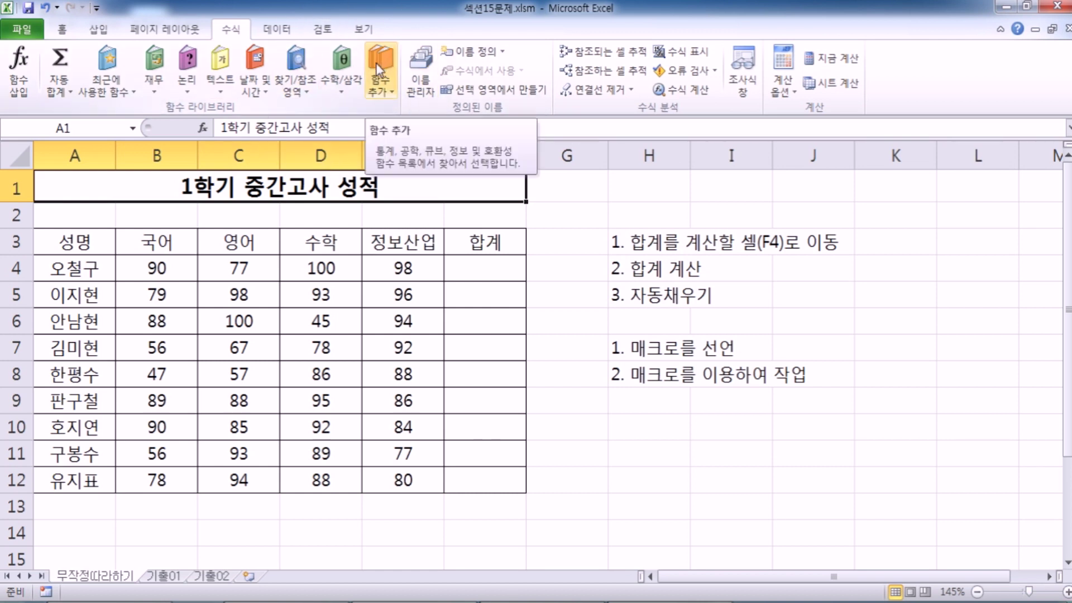
Step: Enable the 개발 도구 tab in Excel's ribbon customization options and display its commands
{"action": "left_click", "coordinate": [10, 29]}
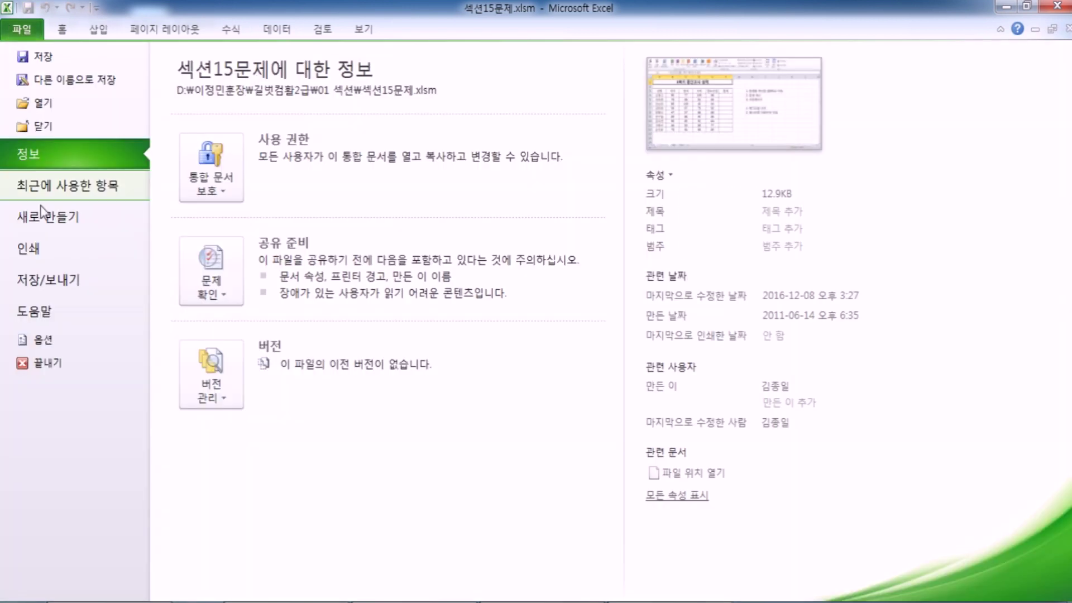
{"action": "left_click", "coordinate": [54, 348]}
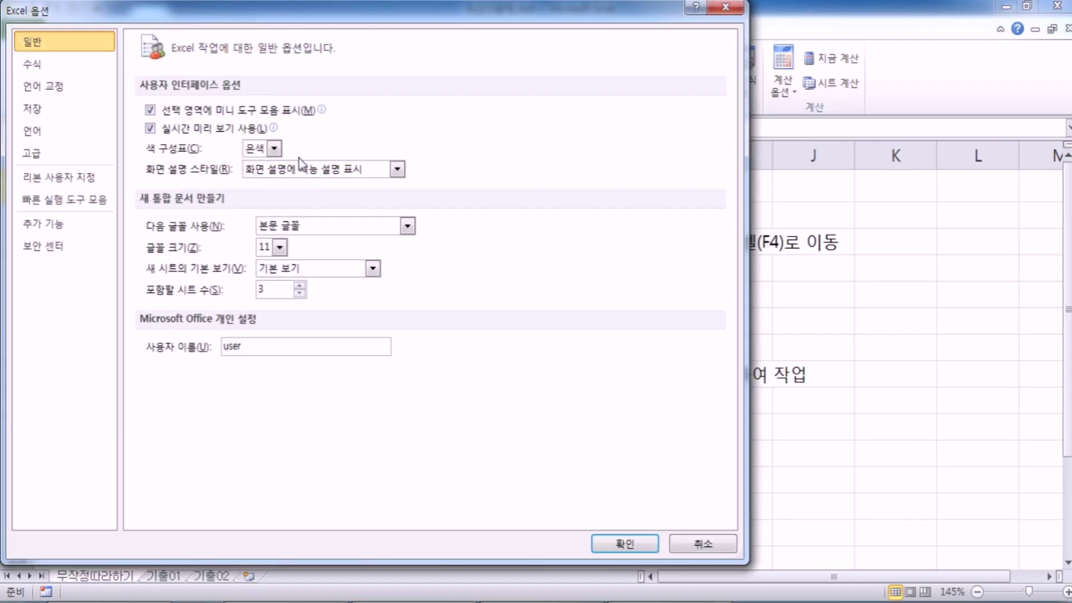
{"action": "left_click", "coordinate": [51, 180]}
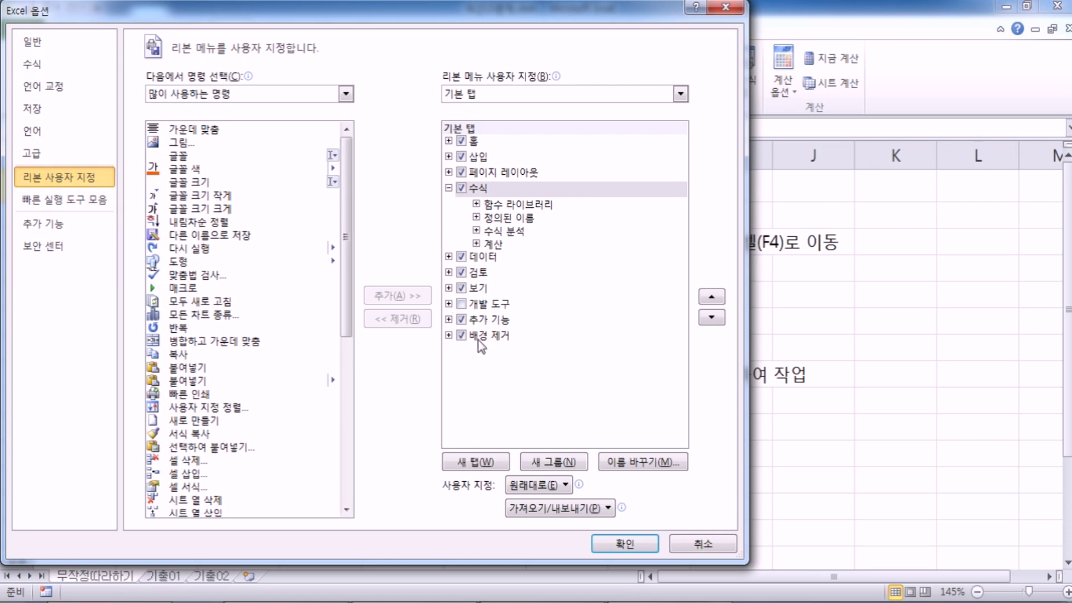
{"action": "left_click", "coordinate": [462, 304]}
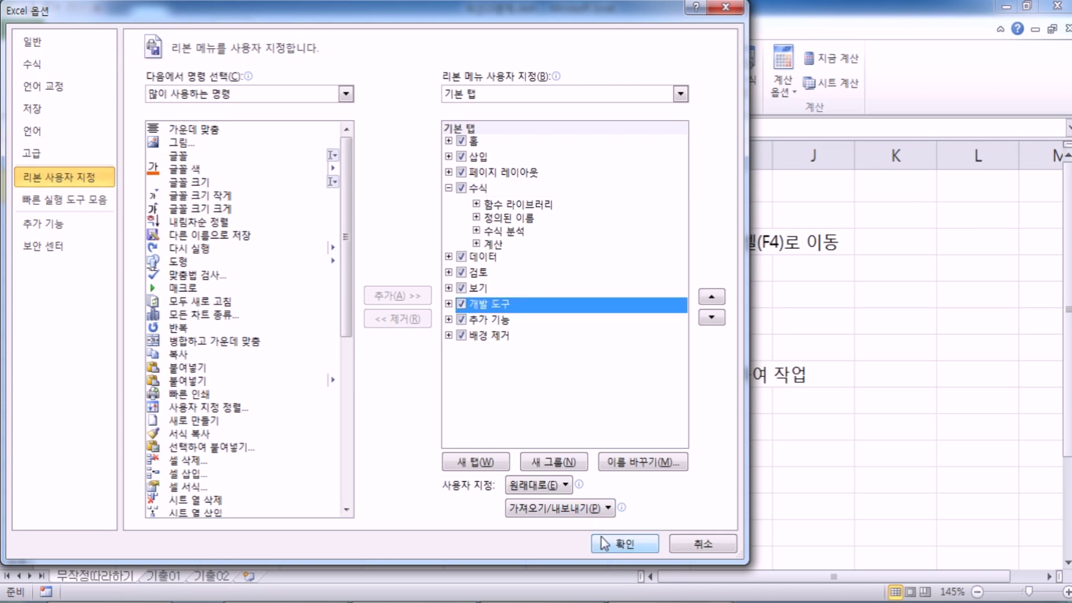
{"action": "left_click", "coordinate": [625, 543]}
{"action": "left_click", "coordinate": [365, 30]}
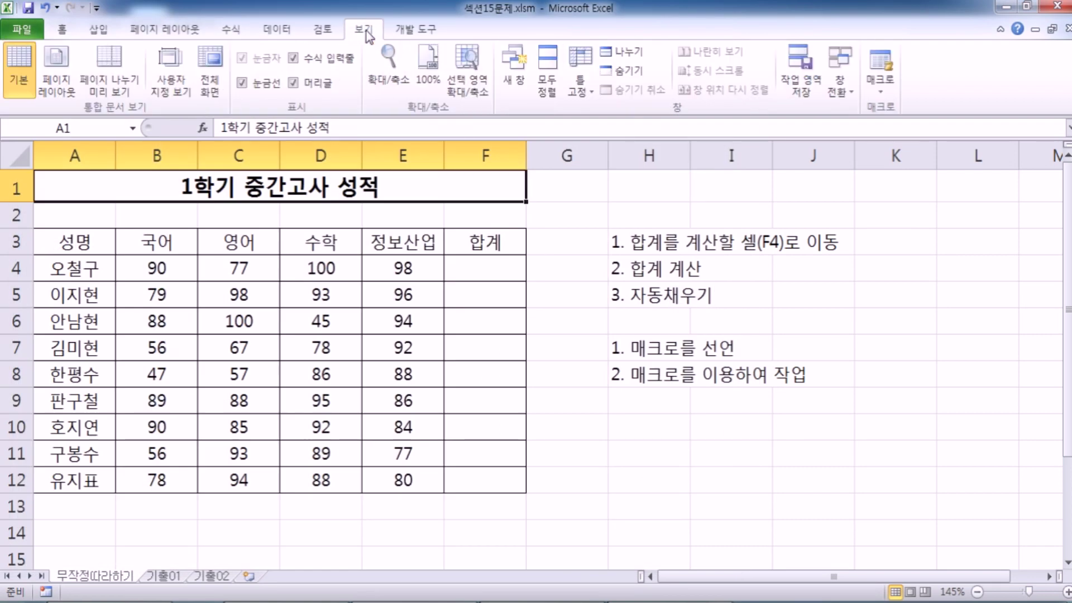
{"action": "left_click", "coordinate": [426, 33]}
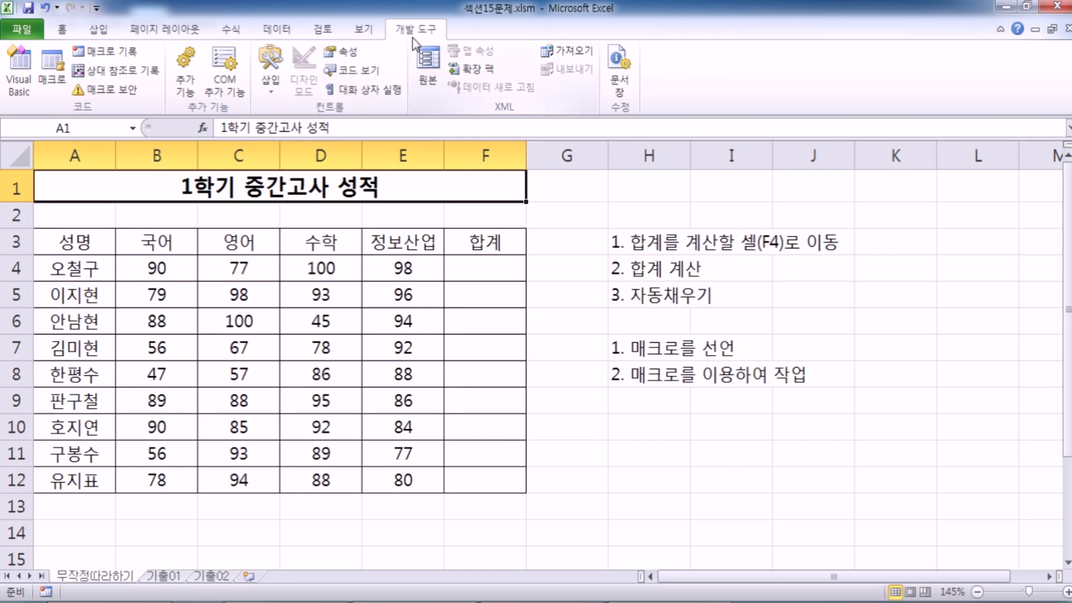
Step: Reopen the ribbon customization options, disable and re-enable the 개발 도구 tab, and apply the settings
{"action": "left_click", "coordinate": [19, 31]}
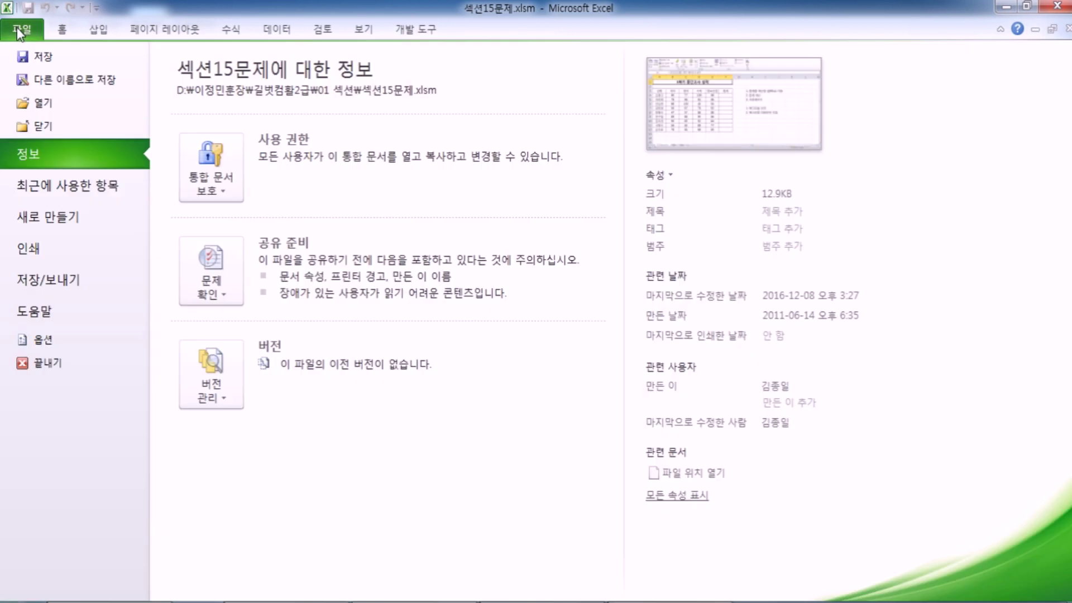
{"action": "left_click", "coordinate": [42, 339]}
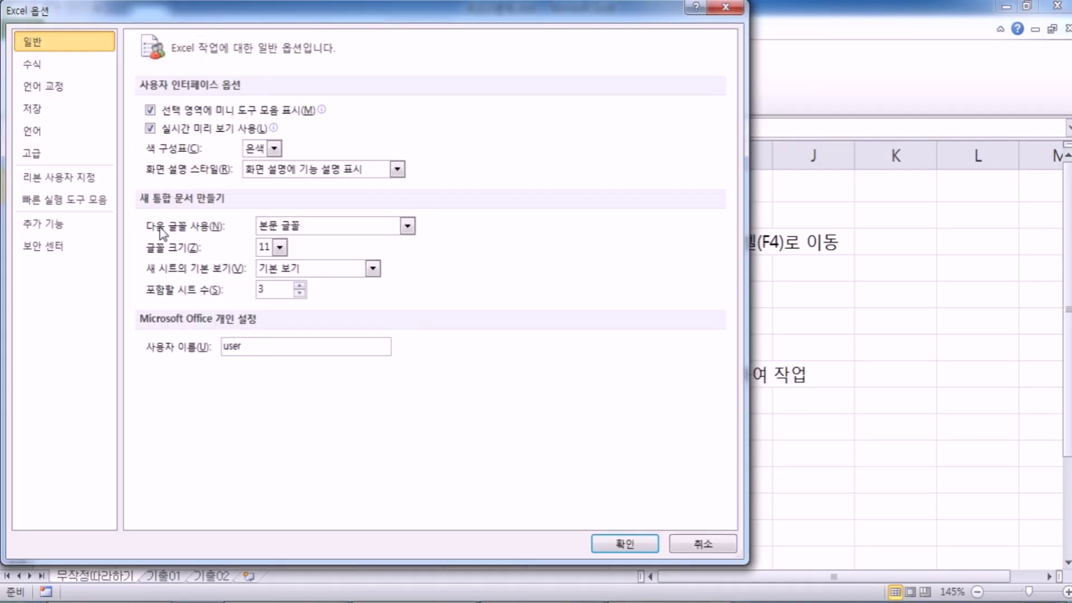
{"action": "left_click", "coordinate": [53, 180]}
{"action": "left_click", "coordinate": [462, 251]}
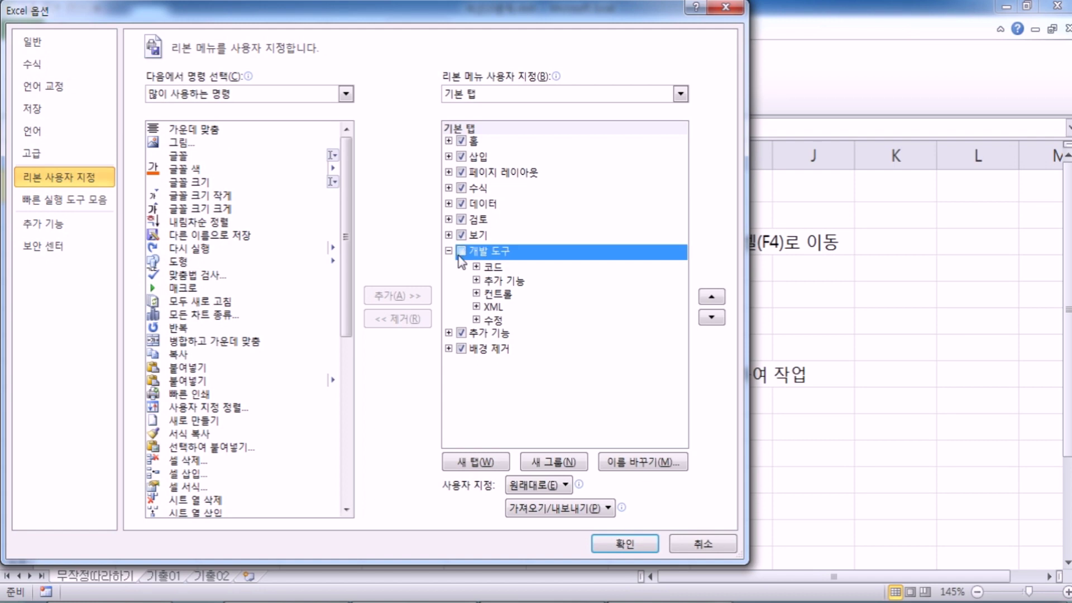
{"action": "left_click", "coordinate": [449, 251]}
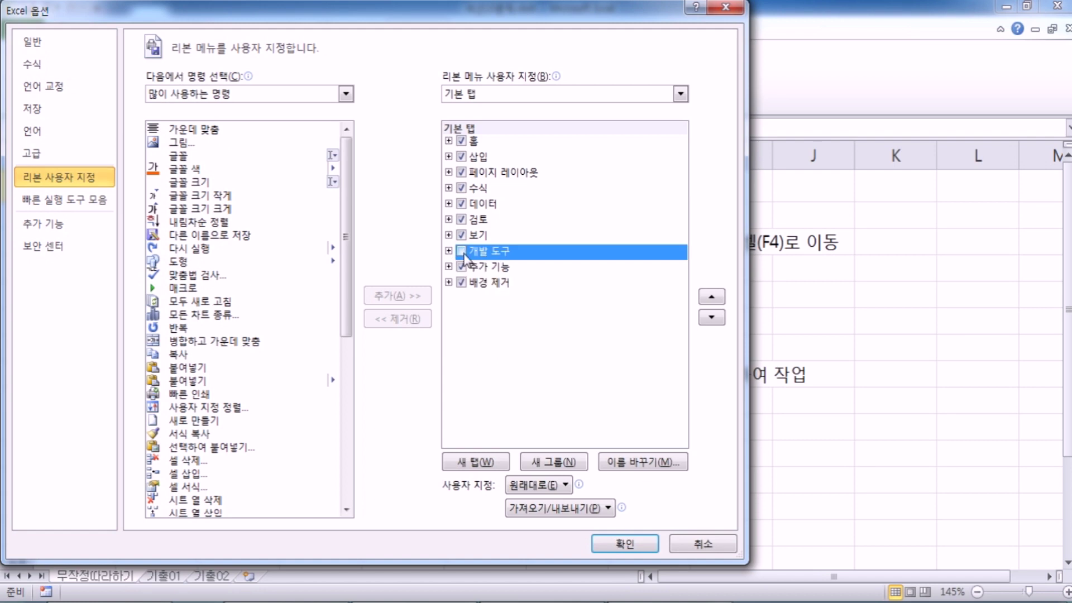
{"action": "left_click", "coordinate": [463, 251]}
{"action": "left_click", "coordinate": [620, 544]}
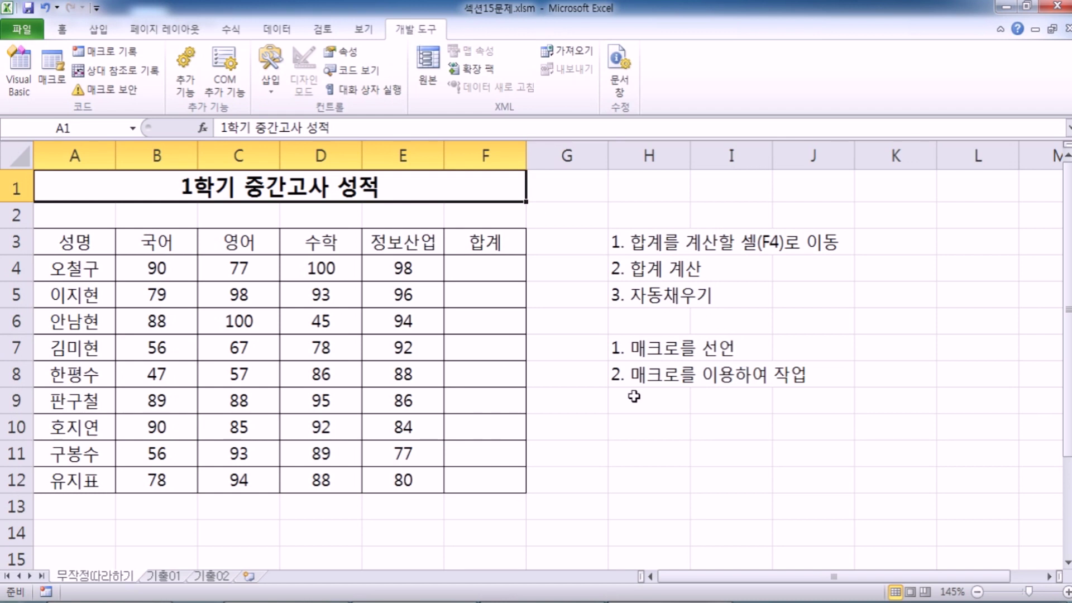
Step: Enter the note "합계" 매크로를 선언 in cell H10, including the quotation marks around 합계, and select title cell A1
{"action": "left_click", "coordinate": [633, 423]}
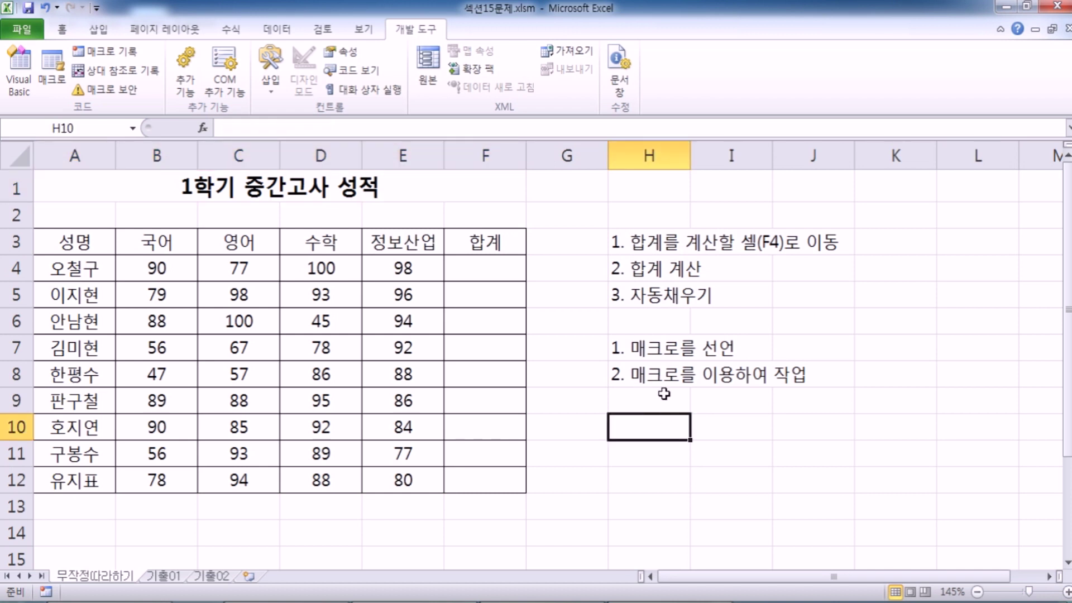
{"action": "type", "text": "합계"}
{"action": "key", "text": "F2"}
{"action": "key", "text": "Home"}
{"action": "type", "text": "\""}
{"action": "key", "text": "End"}
{"action": "type", "text": "\" 매크로를 선언"}
{"action": "key", "text": "Return"}
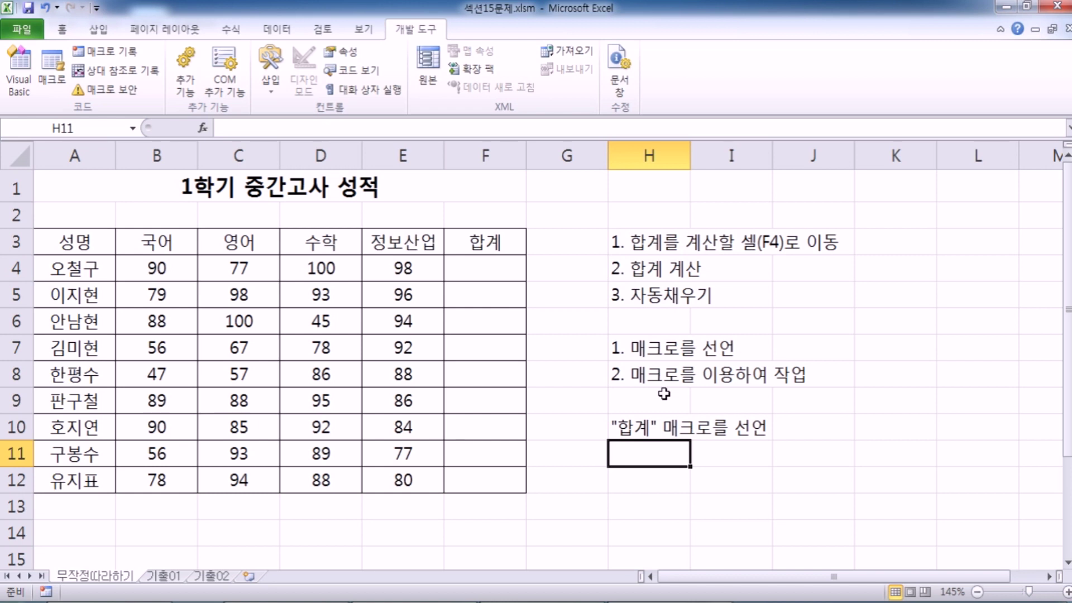
{"action": "left_click", "coordinate": [120, 179]}
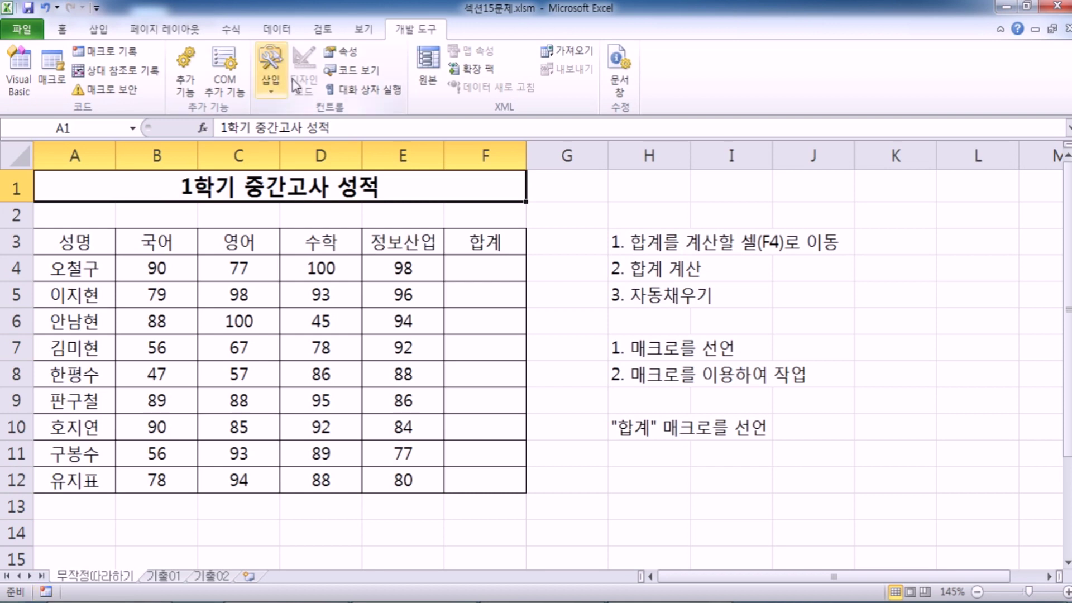
Step: Start recording a new macro named 합계
{"action": "left_click", "coordinate": [117, 56]}
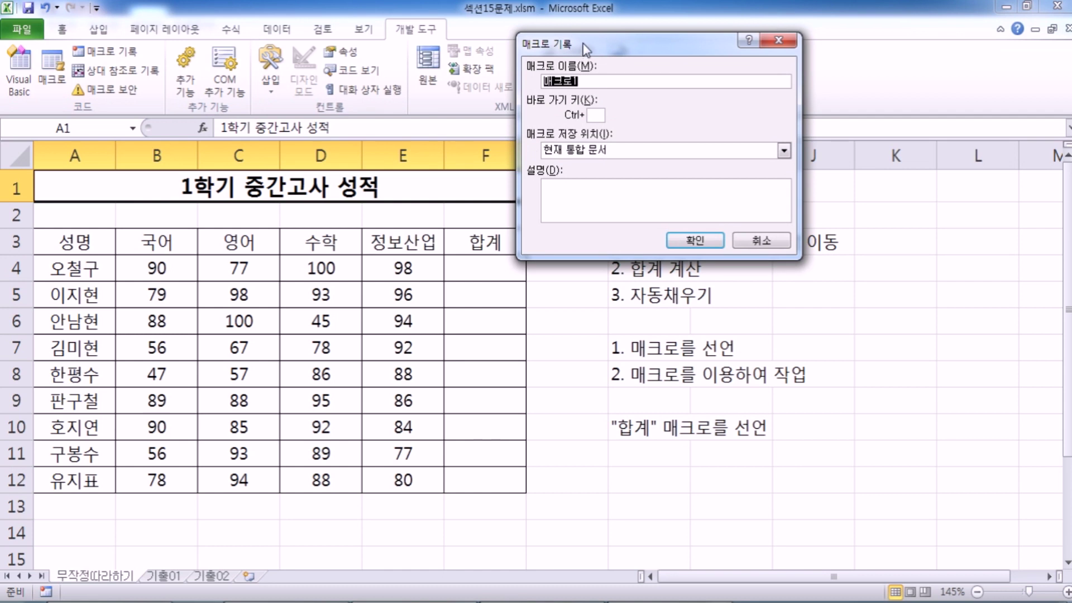
{"action": "left_click_drag", "start_coordinate": [581, 44], "coordinate": [522, 55]}
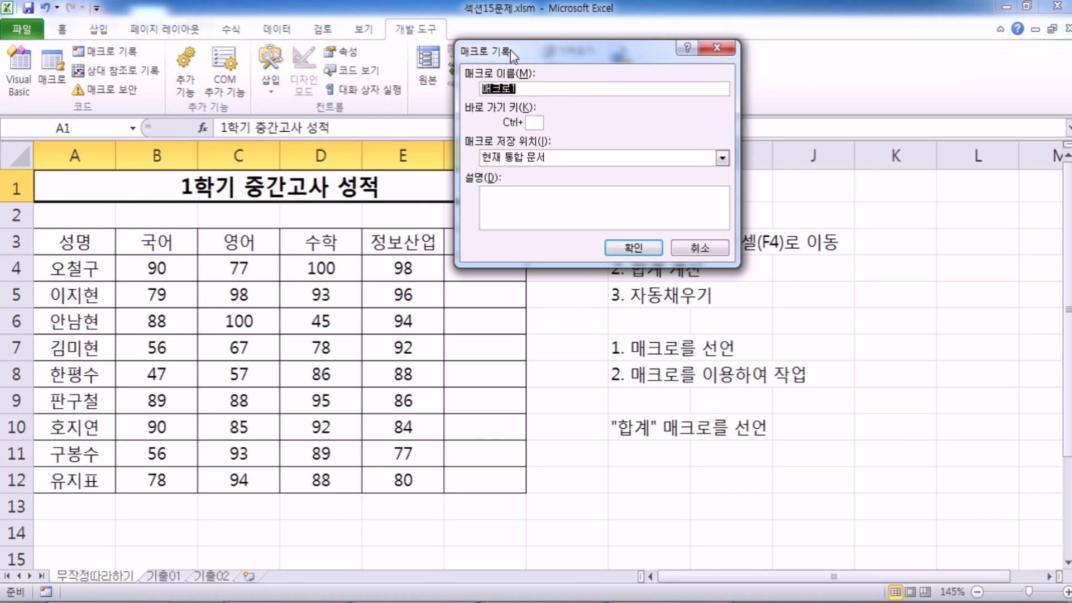
{"action": "type", "text": "gk"}
{"action": "key", "text": "BackSpace"}
{"action": "key", "text": "BackSpace"}
{"action": "type", "text": "합계"}
{"action": "left_click", "coordinate": [622, 253]}
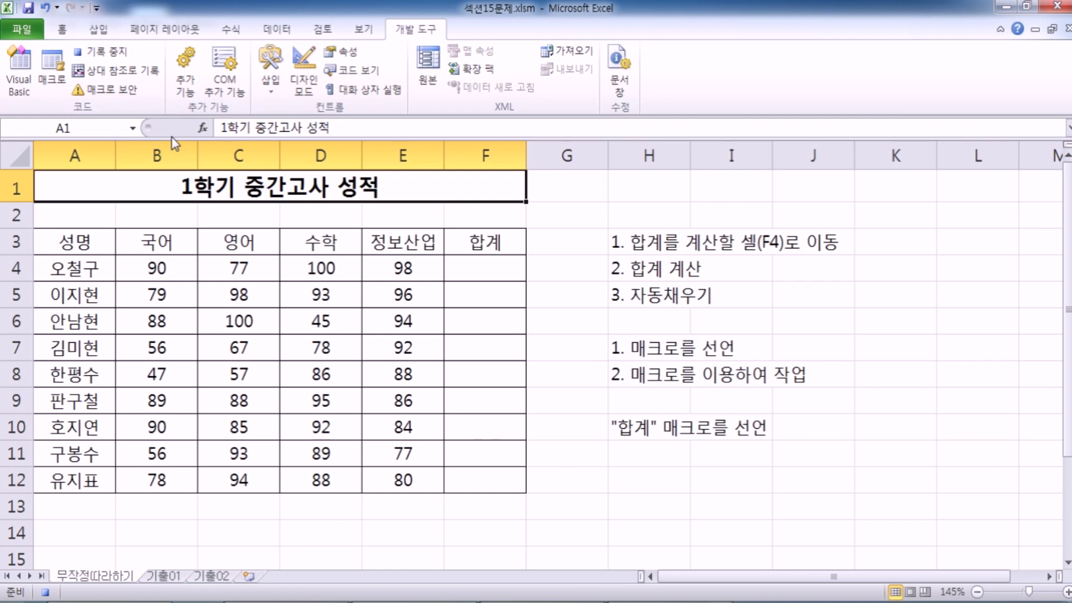
Step: Total B4:E4 in cell F4 with AutoSum and fill the formula down through F12
{"action": "left_click", "coordinate": [481, 269]}
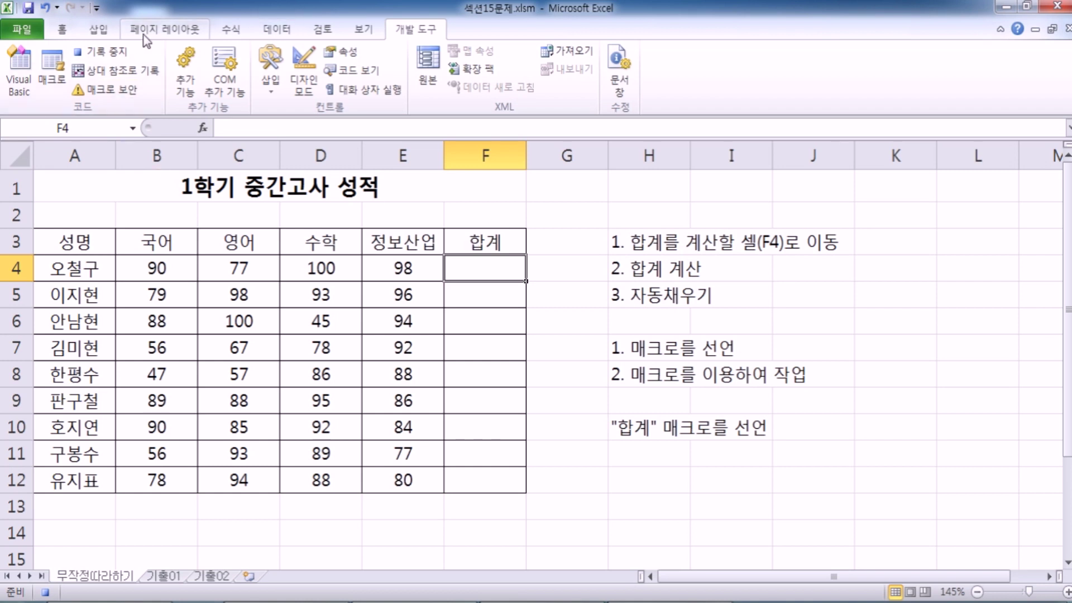
{"action": "left_click", "coordinate": [232, 30]}
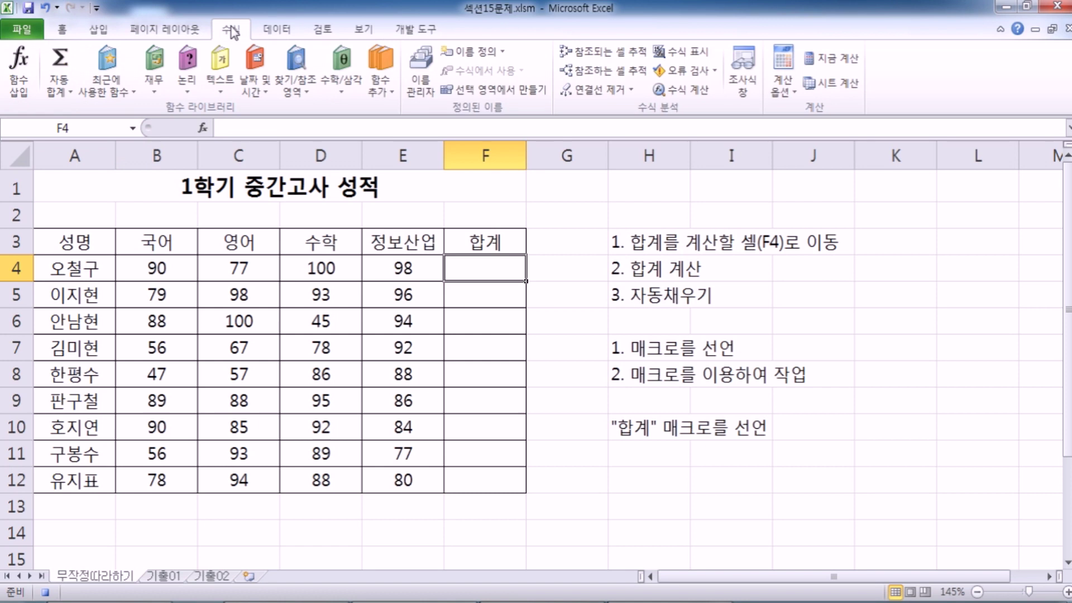
{"action": "left_click", "coordinate": [66, 92]}
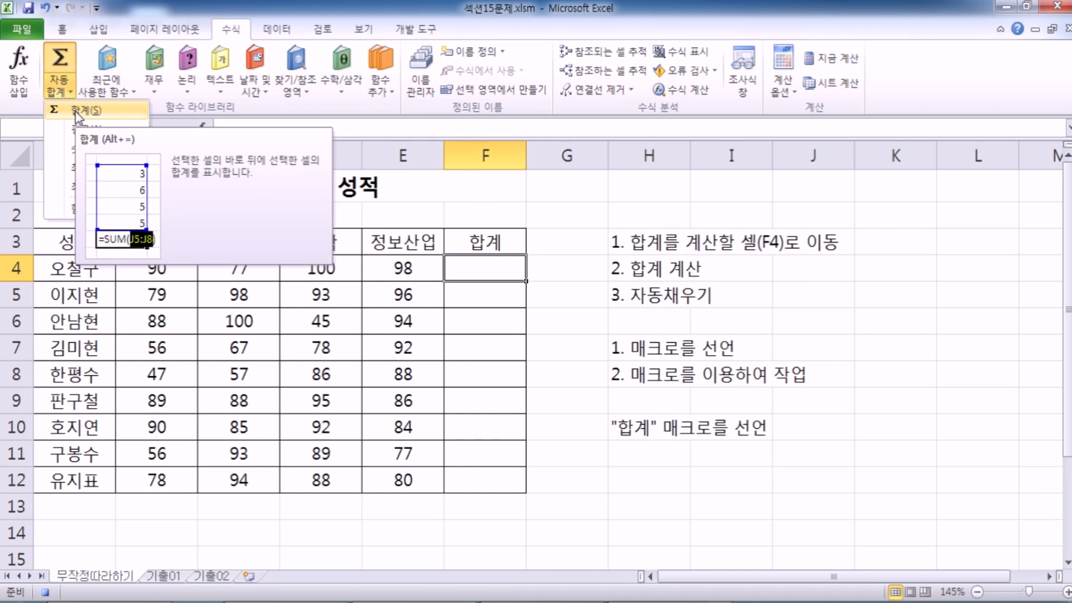
{"action": "left_click", "coordinate": [77, 112]}
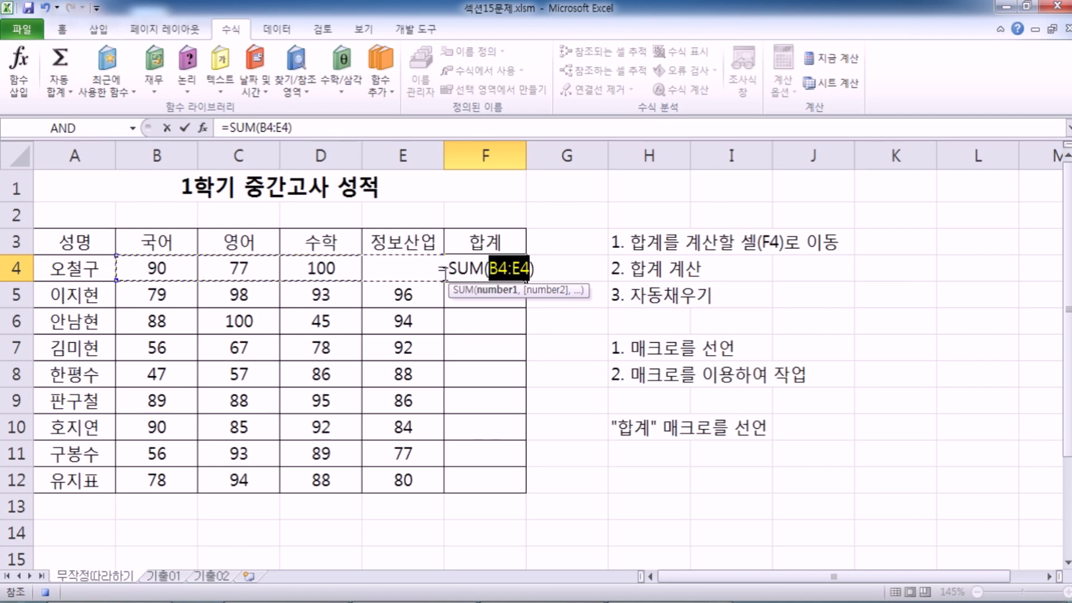
{"action": "key", "text": "Return"}
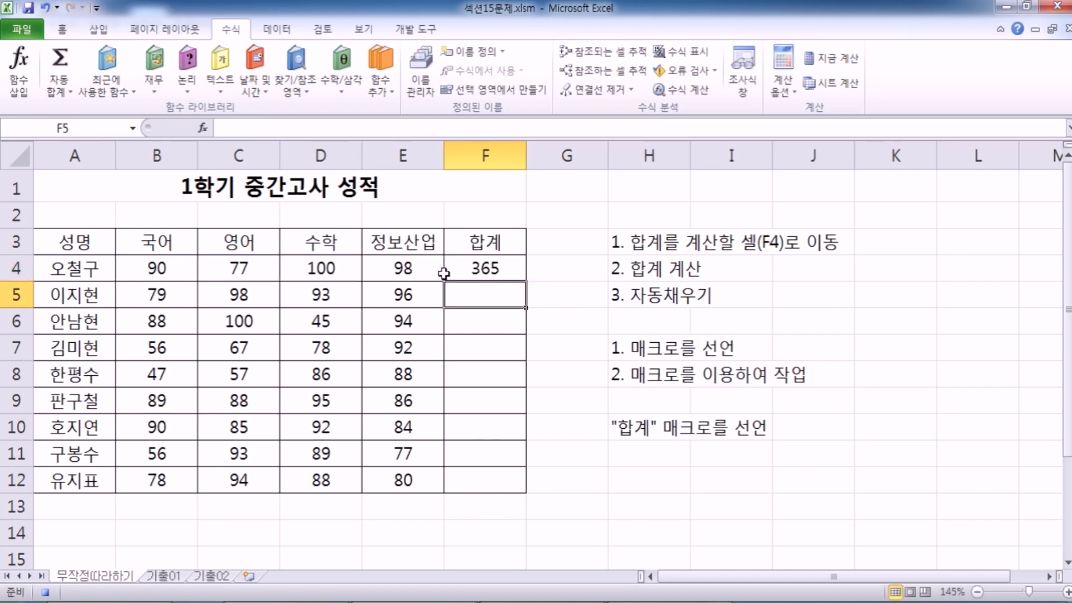
{"action": "left_click", "coordinate": [494, 268]}
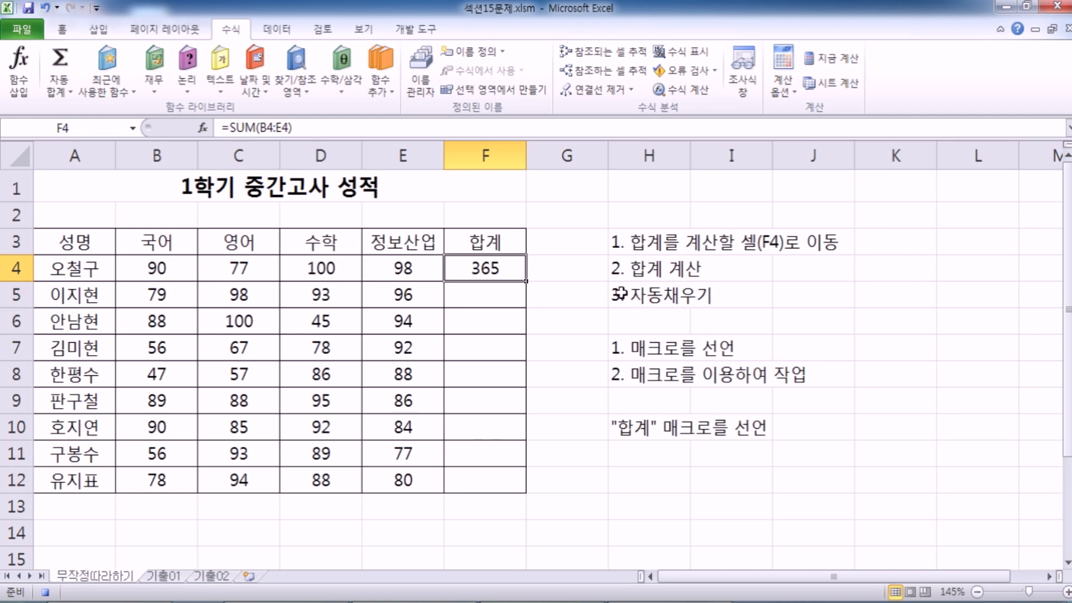
{"action": "double_click", "coordinate": [527, 281]}
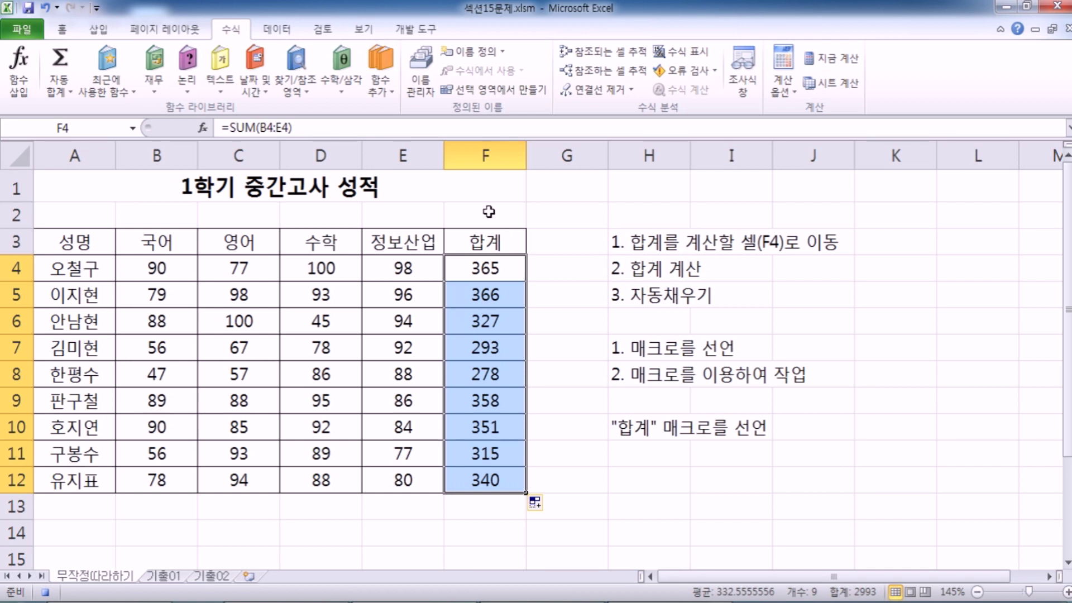
Step: Select the 합계 header cell F3 and stop recording the macro
{"action": "left_click", "coordinate": [482, 241]}
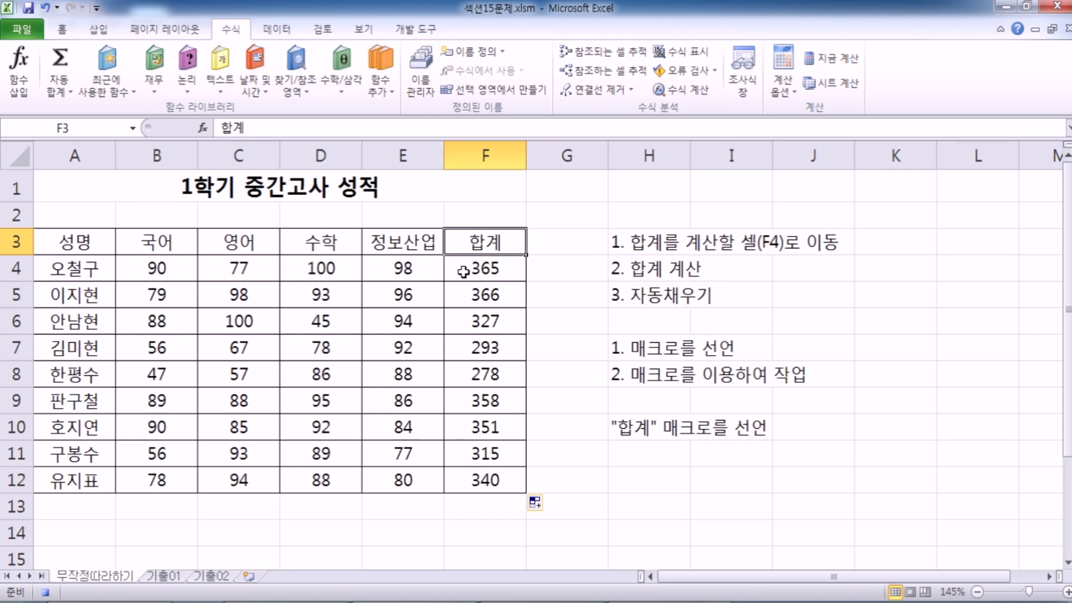
{"action": "left_click", "coordinate": [412, 30]}
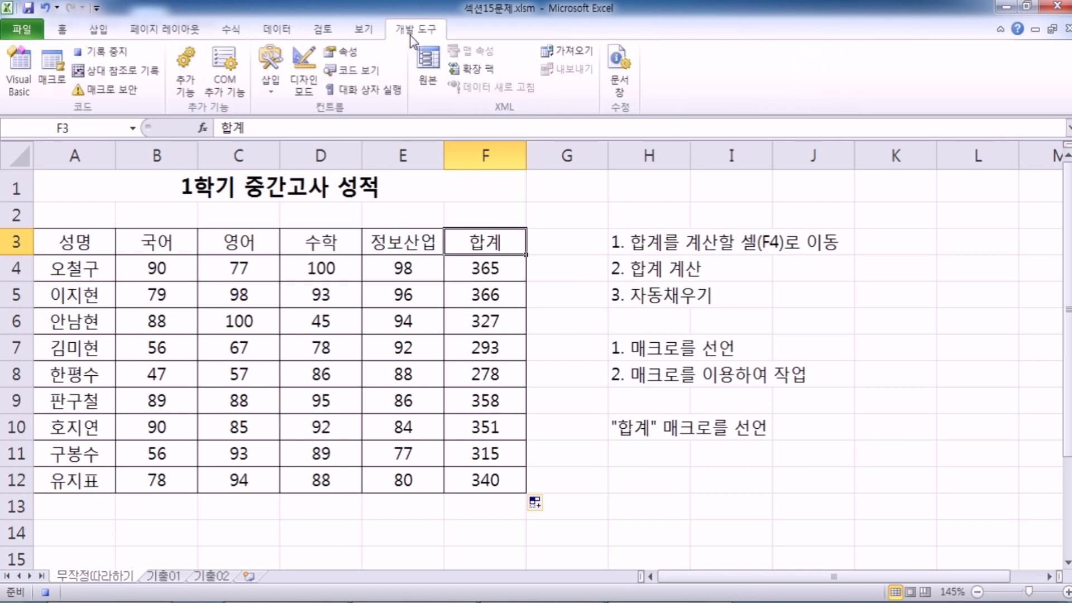
{"action": "left_click", "coordinate": [119, 53]}
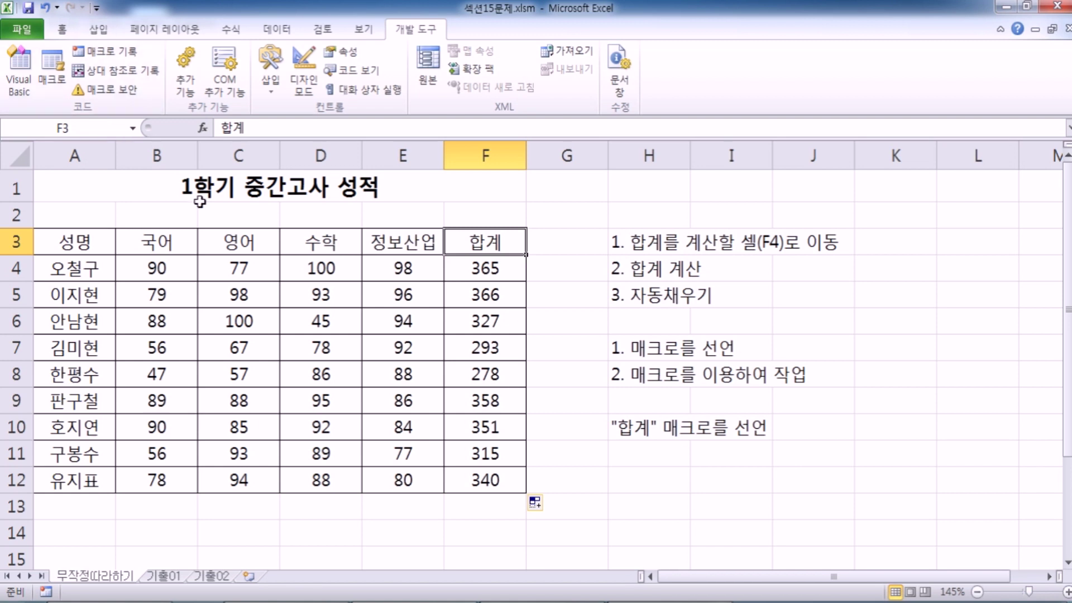
Step: Clear the sums in F4:F12 and select the empty cell G2
{"action": "left_click_drag", "start_coordinate": [472, 271], "coordinate": [476, 480]}
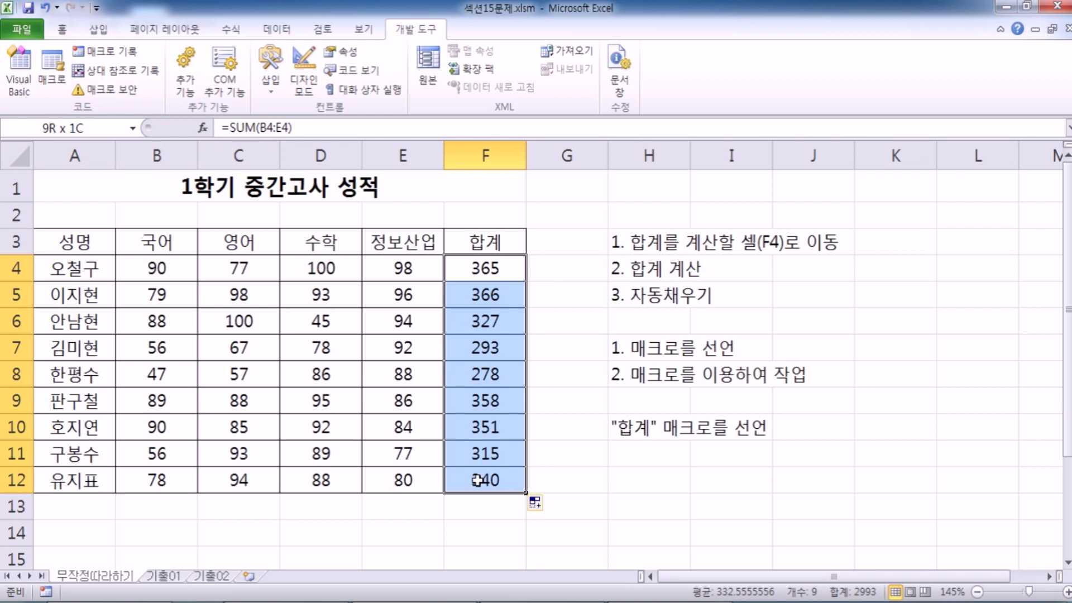
{"action": "left_click_drag", "start_coordinate": [480, 270], "coordinate": [480, 476]}
{"action": "key", "text": "Delete"}
{"action": "left_click", "coordinate": [590, 215]}
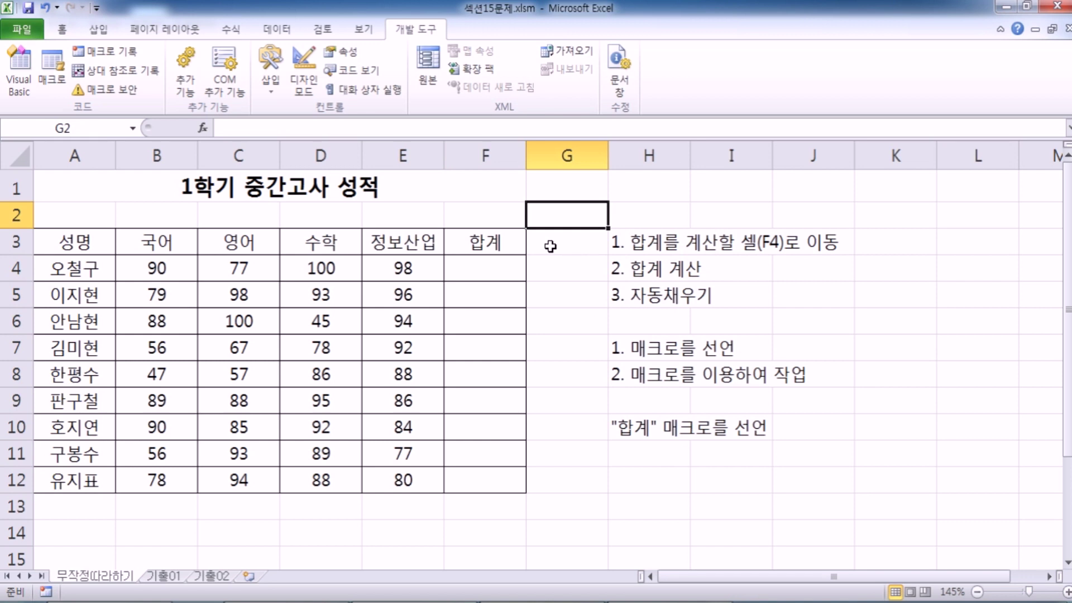
Step: Run the 합계 macro from the list of macros
{"action": "left_click", "coordinate": [53, 78]}
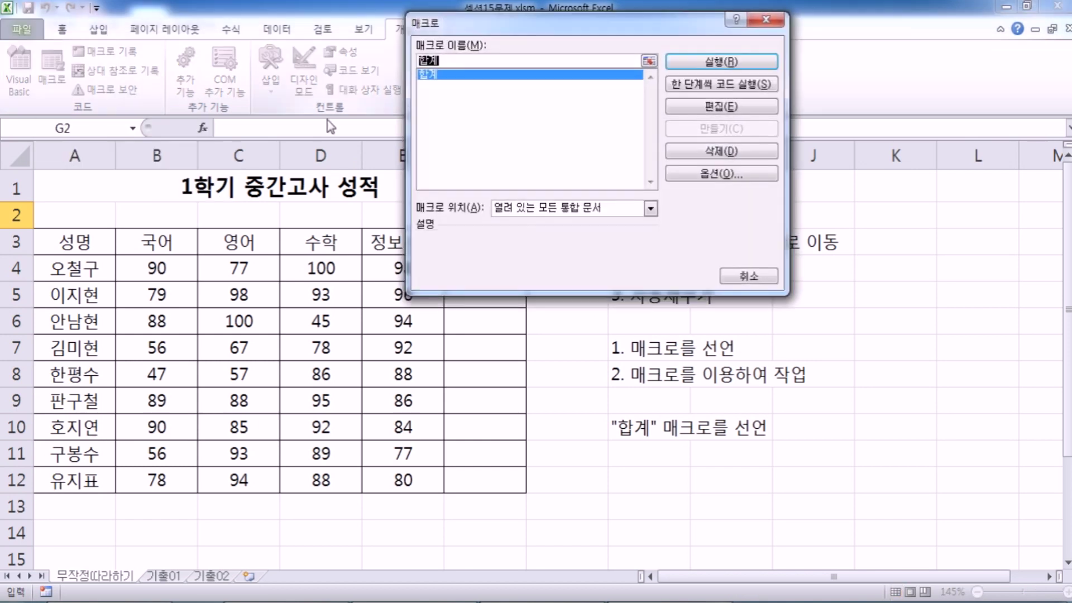
{"action": "left_click", "coordinate": [447, 78]}
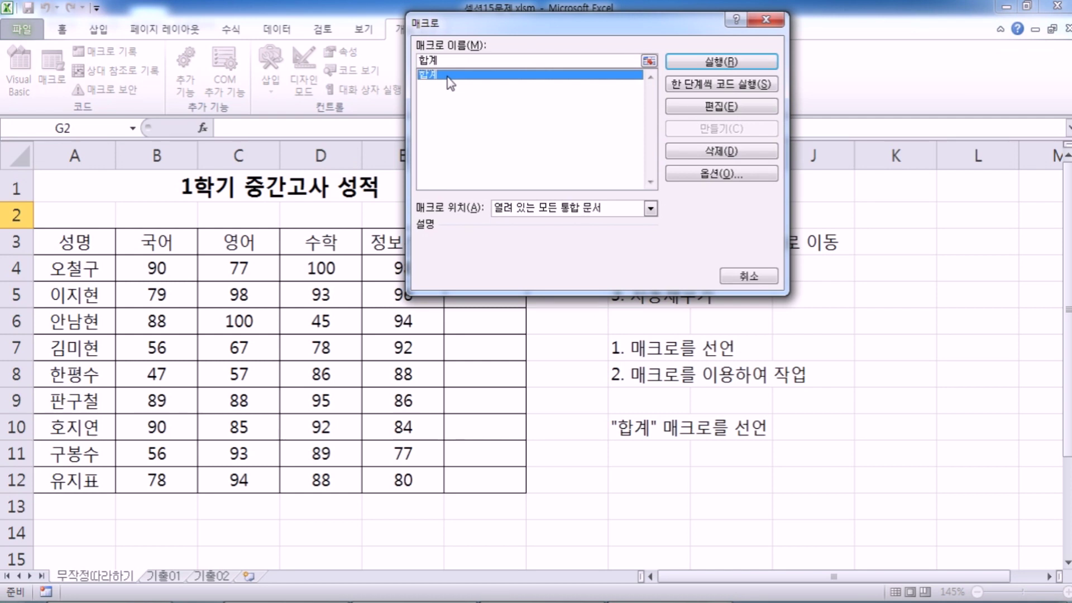
{"action": "left_click", "coordinate": [683, 69]}
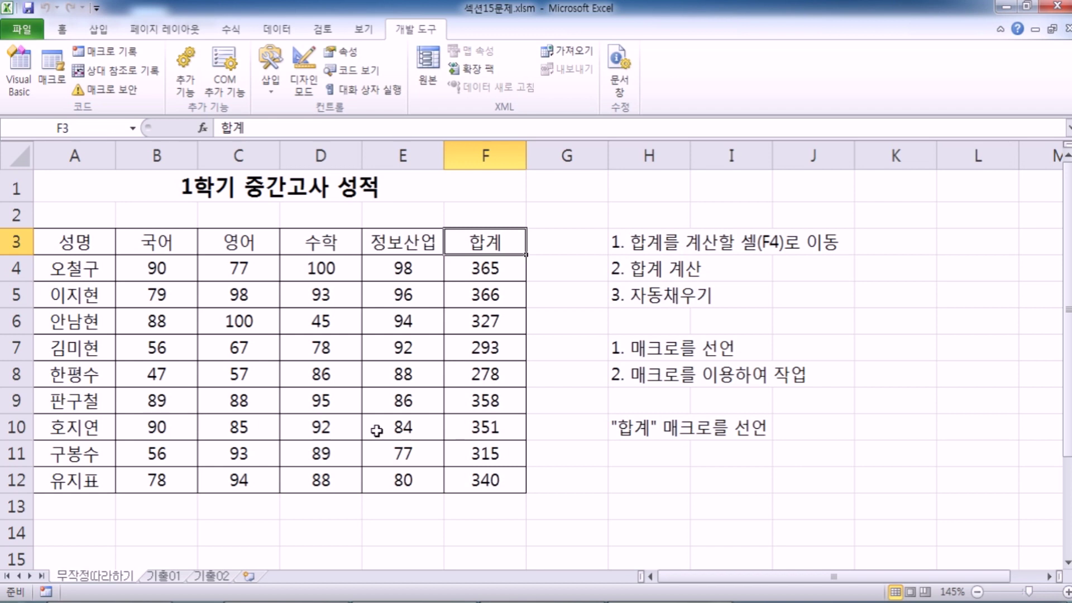
Step: Clear the totals the macro generated in F4:F12 and select title cell A1
{"action": "left_click_drag", "start_coordinate": [488, 274], "coordinate": [486, 480]}
{"action": "key", "text": "Delete"}
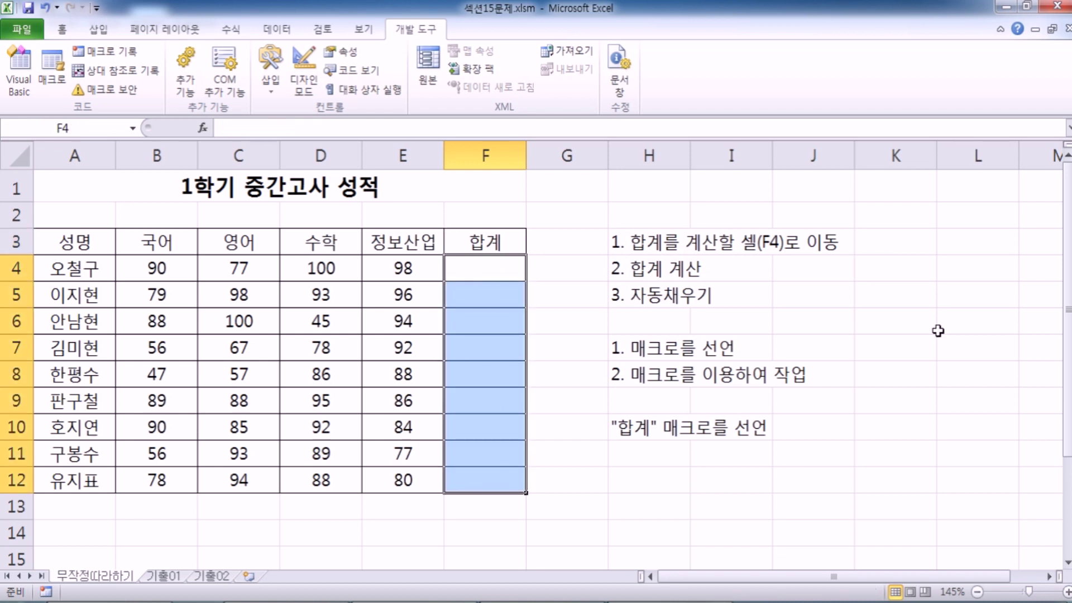
{"action": "left_click", "coordinate": [60, 197]}
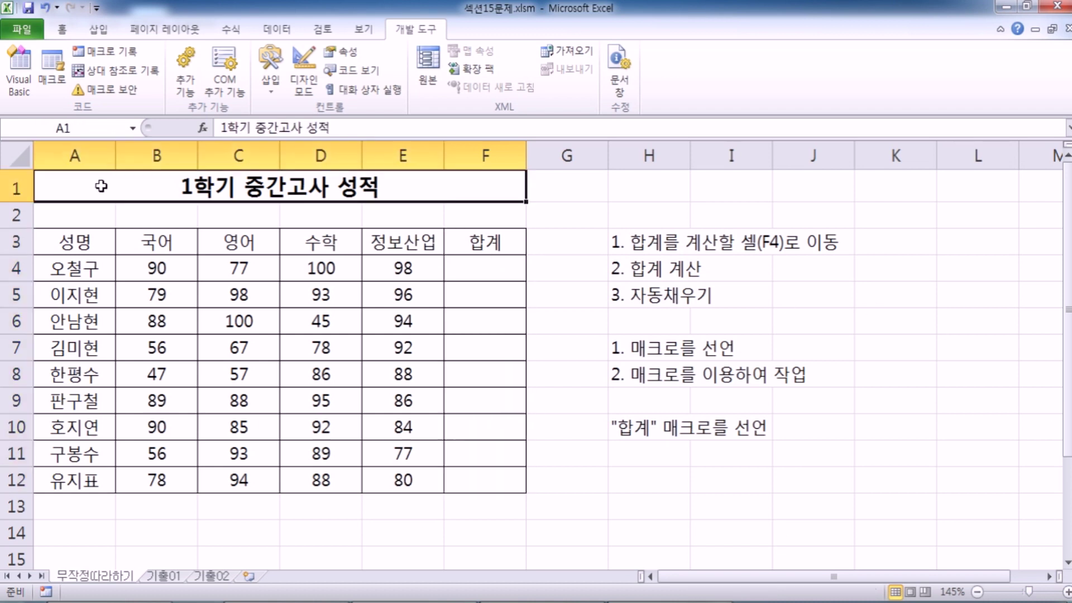
Step: Open the 합계 macro's code for editing to examine it, and close the Visual Basic editor
{"action": "left_click", "coordinate": [50, 75]}
{"action": "left_click", "coordinate": [431, 78]}
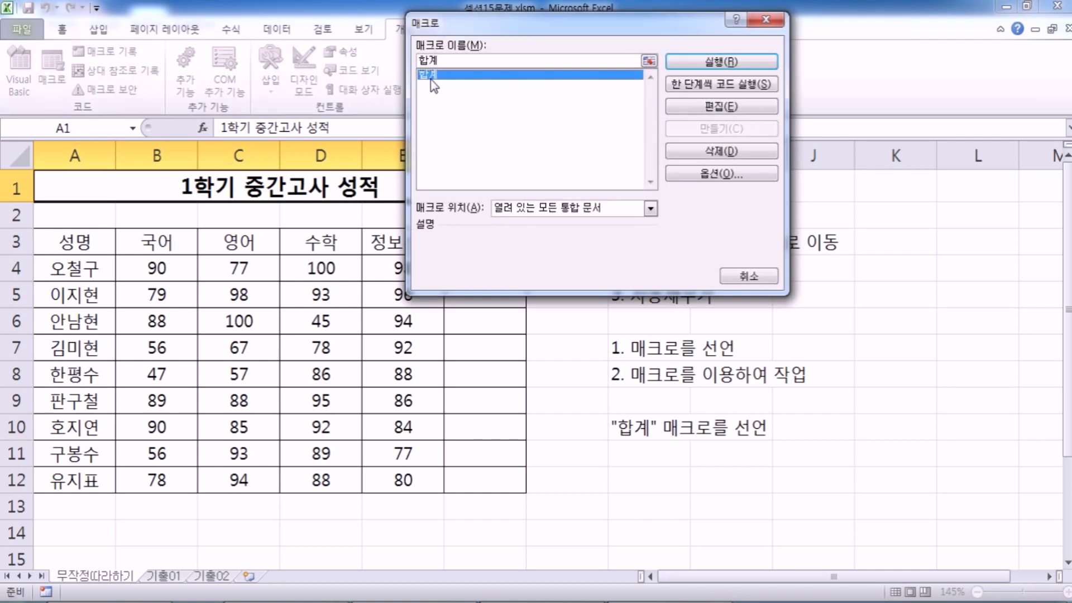
{"action": "left_click", "coordinate": [704, 107]}
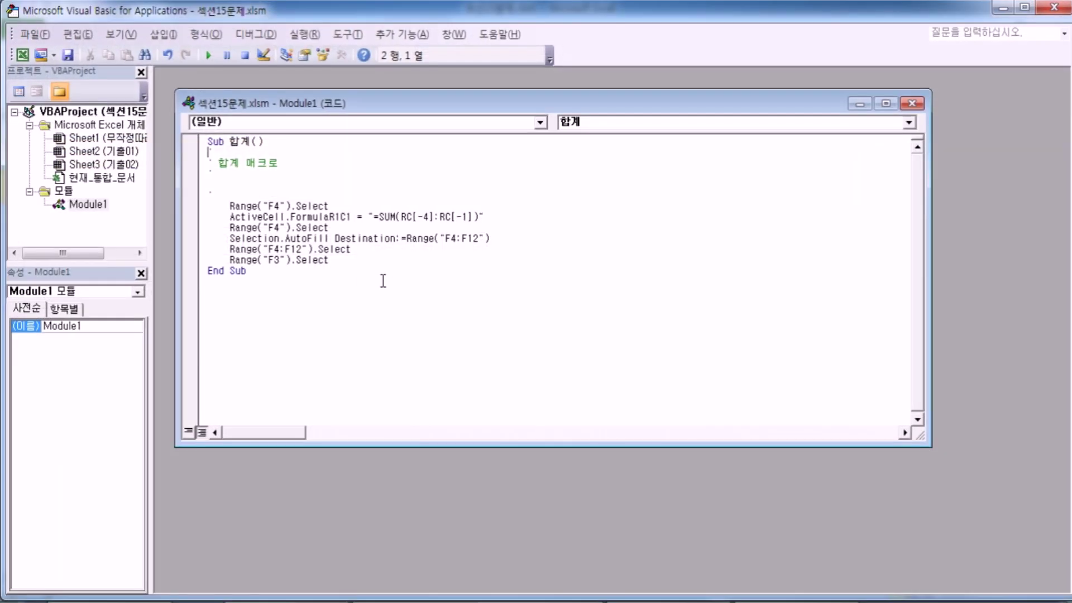
{"action": "left_click", "coordinate": [912, 103]}
{"action": "left_click", "coordinate": [1055, 7]}
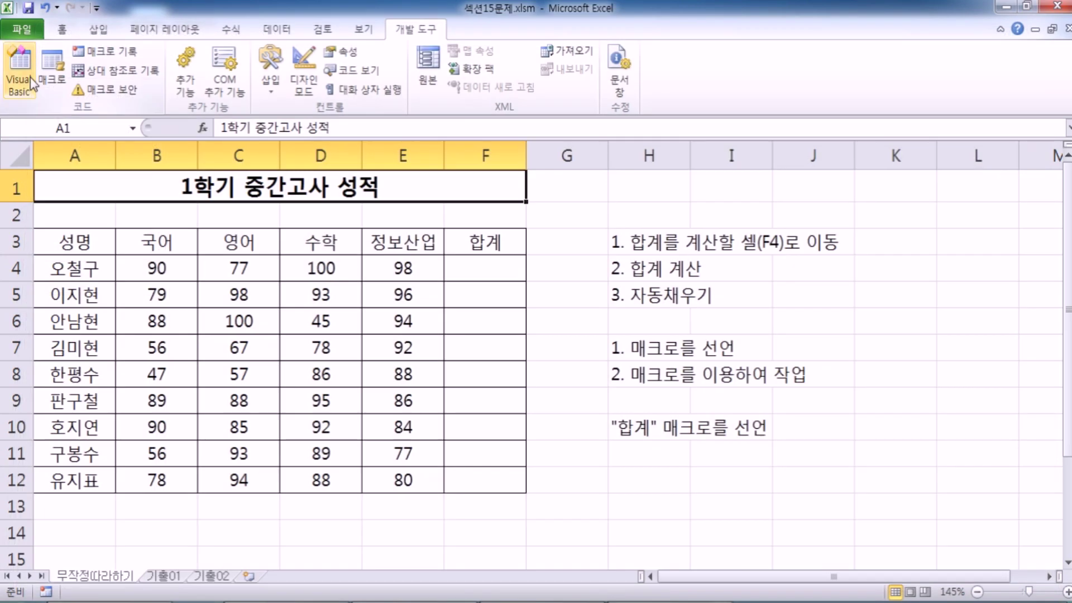
Step: Delete the 합계 macro from the workbook
{"action": "left_click", "coordinate": [55, 82]}
{"action": "left_click", "coordinate": [428, 75]}
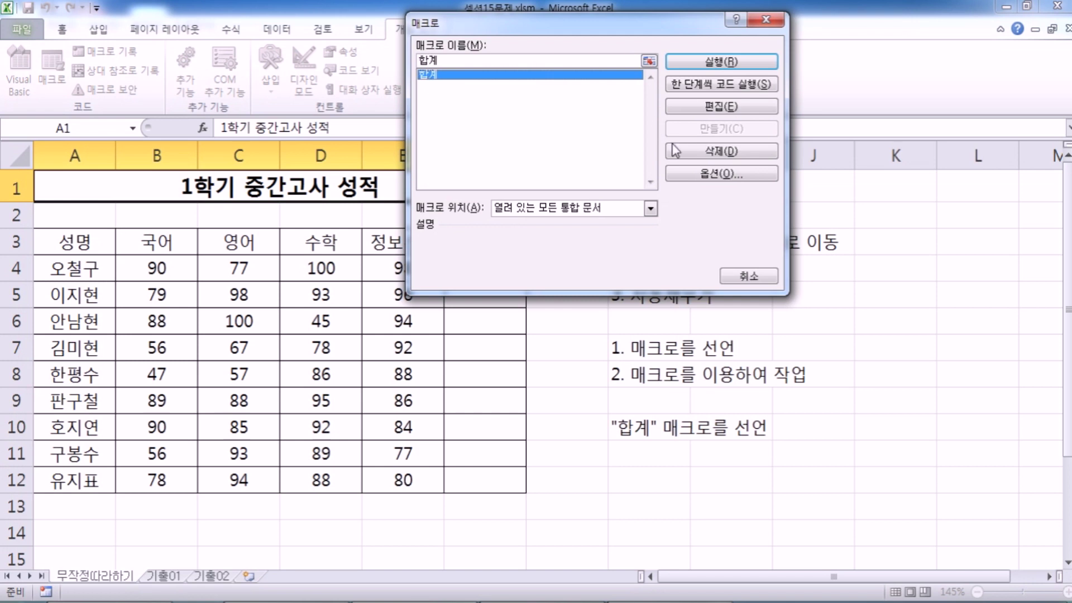
{"action": "left_click", "coordinate": [684, 152]}
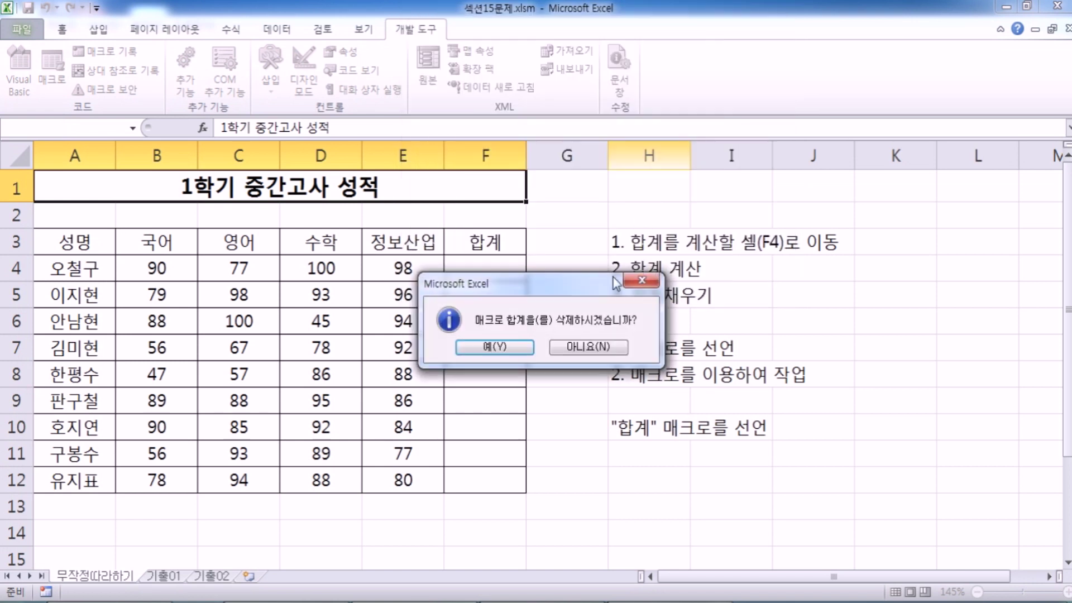
{"action": "left_click", "coordinate": [517, 347]}
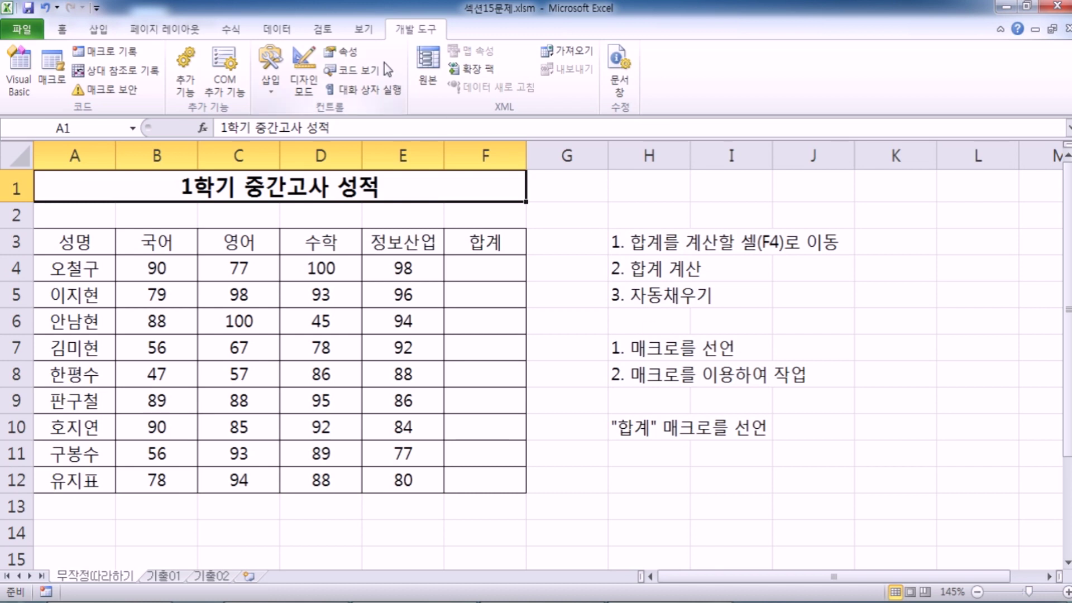
Step: Start recording a replacement macro named 합계 with title cell A1 selected
{"action": "left_click", "coordinate": [112, 56]}
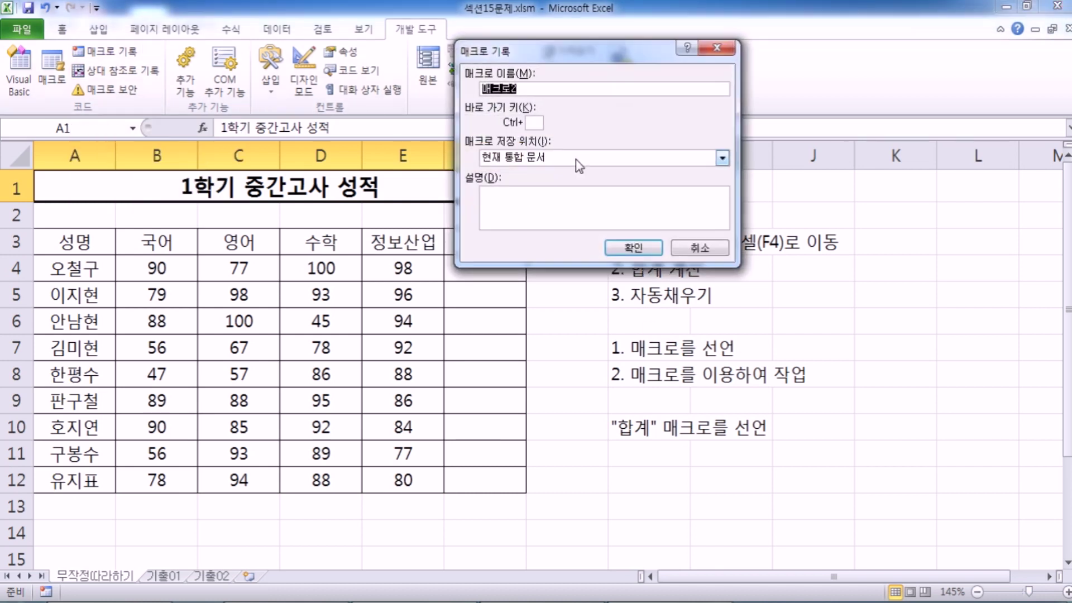
{"action": "type", "text": "합계"}
{"action": "left_click", "coordinate": [636, 255]}
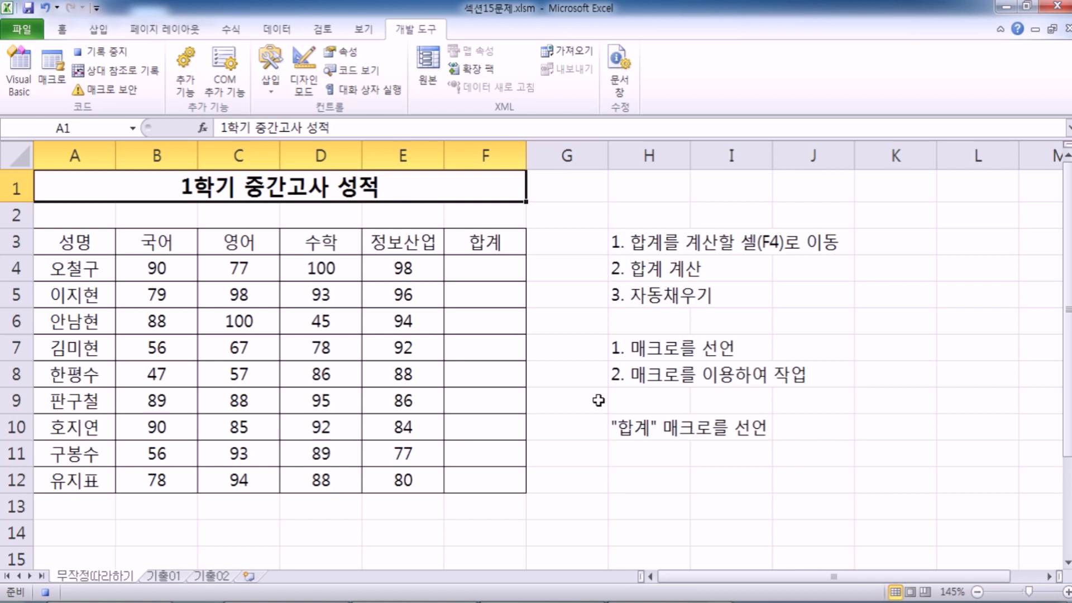
Step: Enter the AutoSum of B4:E4 in cell F4 and autofill it down to F12 as the recorded actions
{"action": "left_click", "coordinate": [463, 272]}
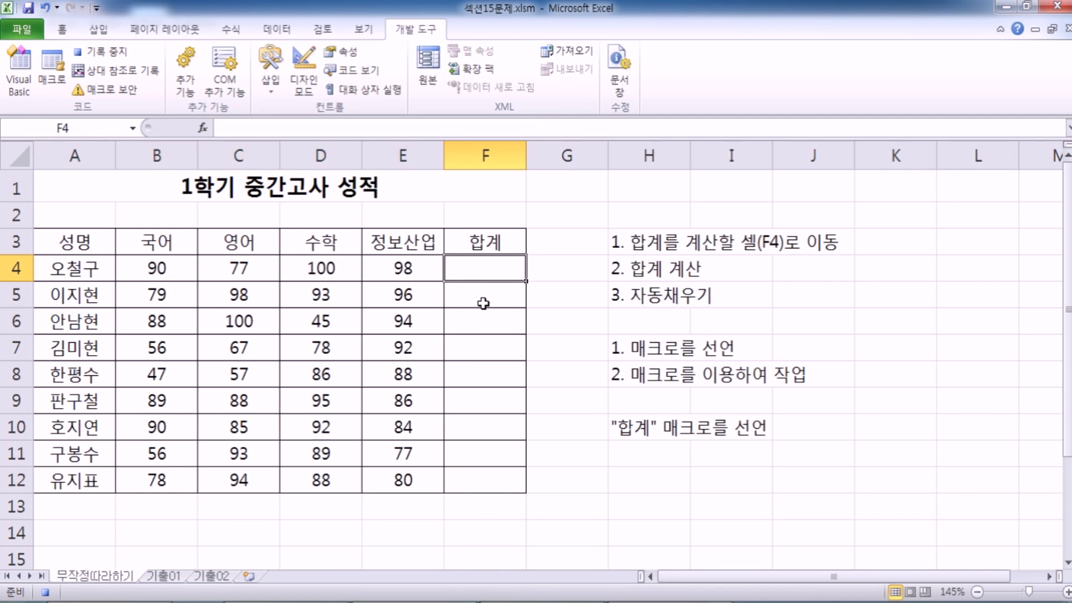
{"action": "left_click", "coordinate": [237, 32]}
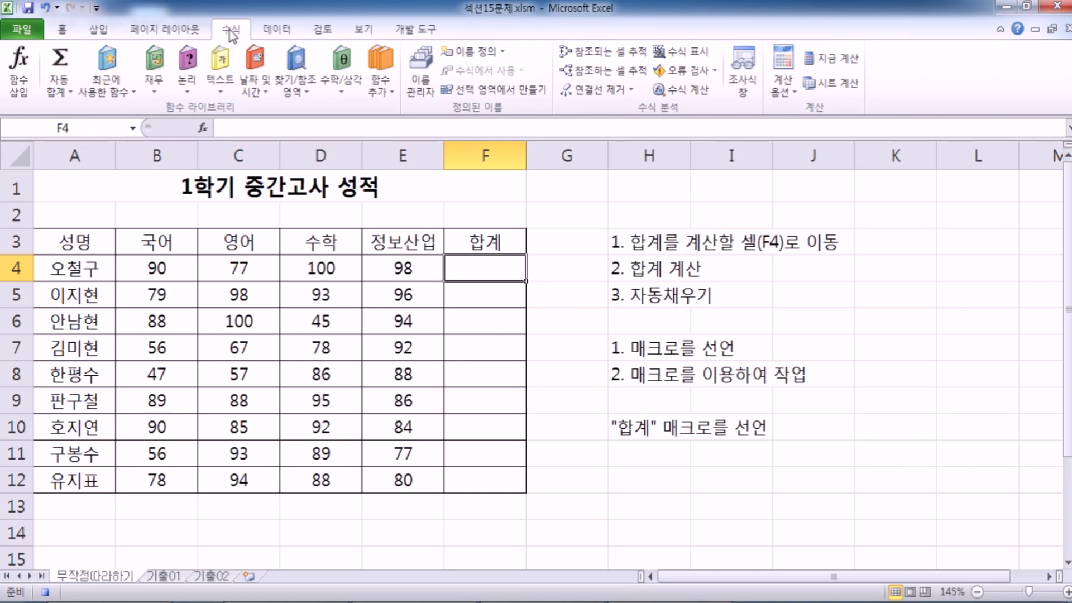
{"action": "left_click", "coordinate": [62, 62]}
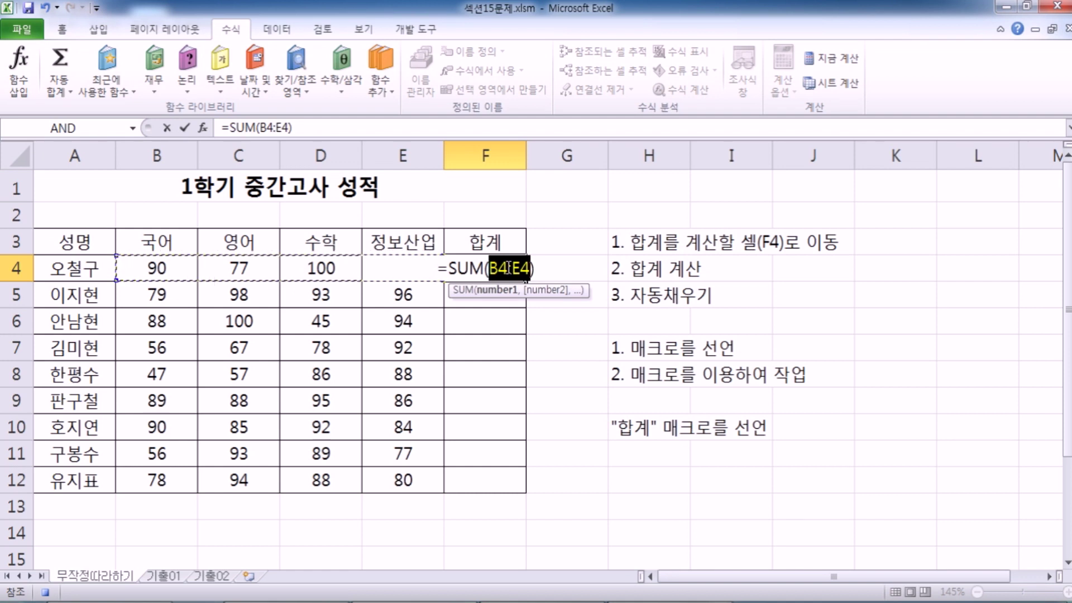
{"action": "key", "text": "Return"}
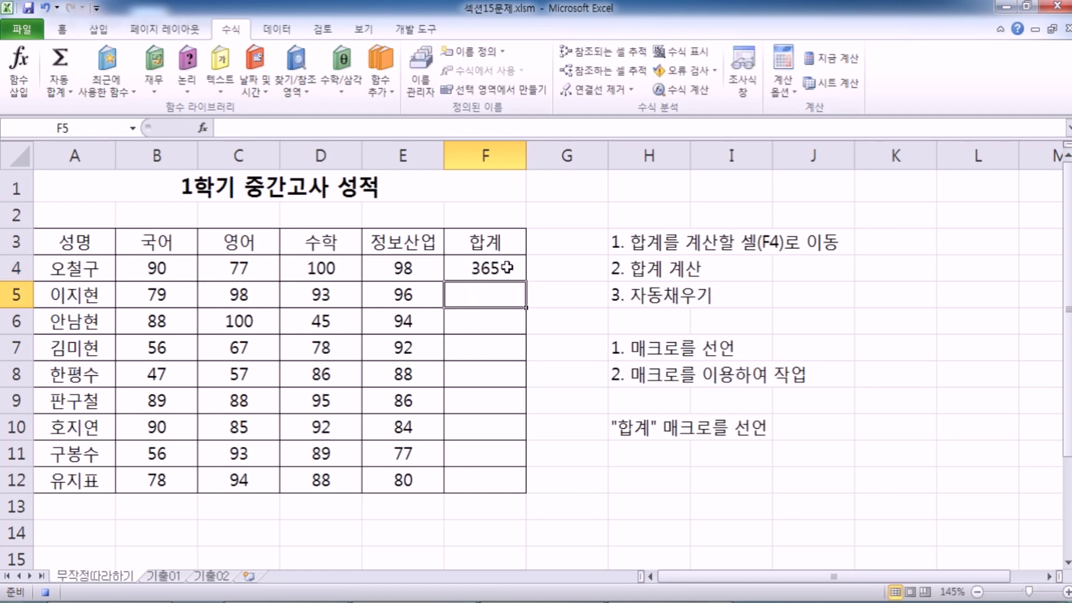
{"action": "left_click", "coordinate": [507, 267]}
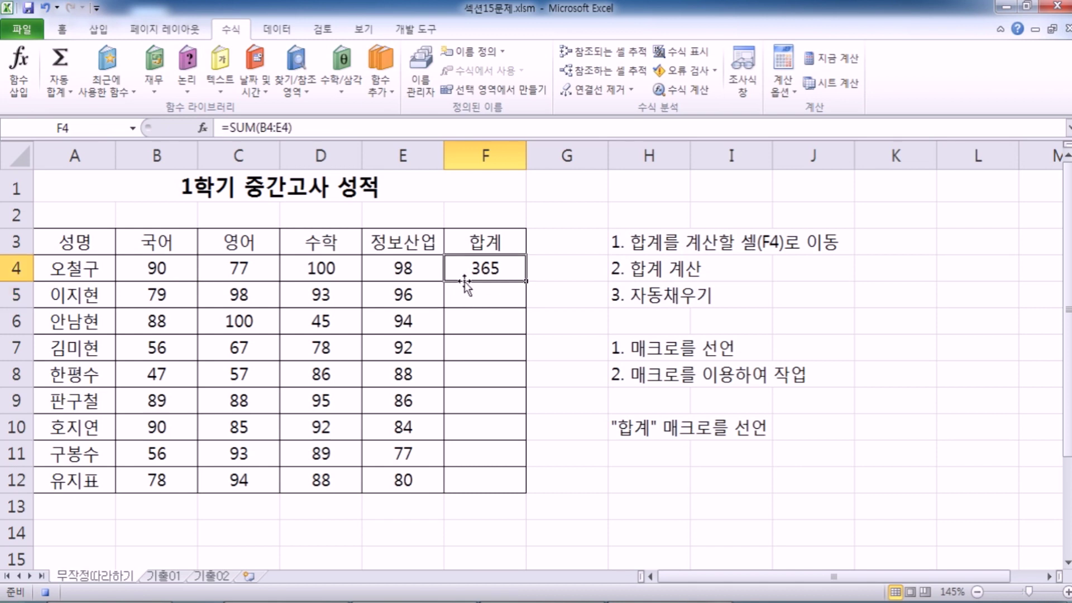
{"action": "double_click", "coordinate": [527, 284]}
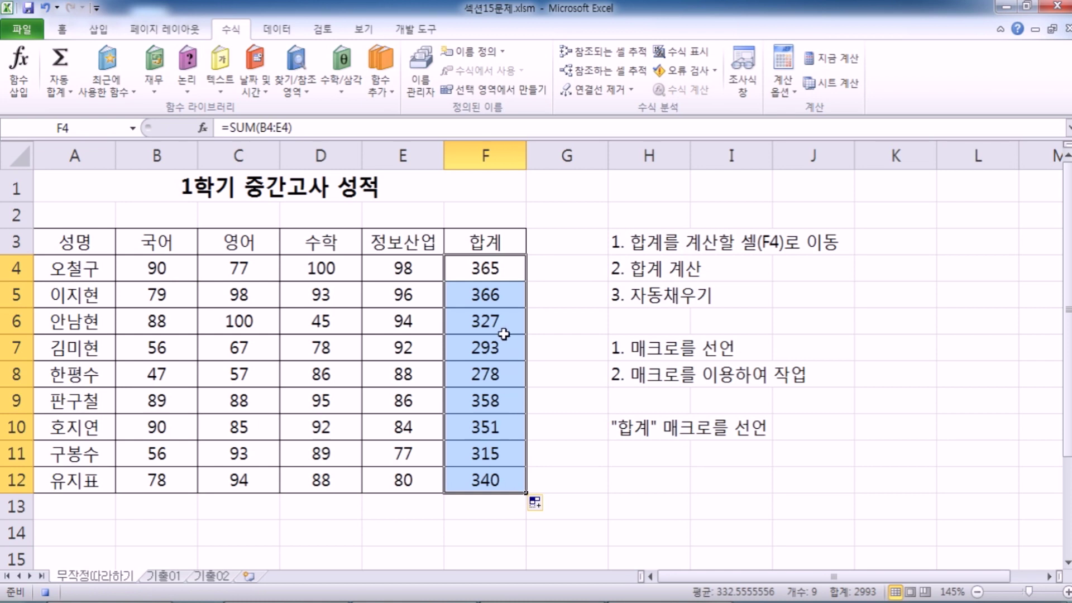
Step: Select cell G4 as the last recorded action and stop recording the 합계 macro
{"action": "left_click", "coordinate": [439, 39]}
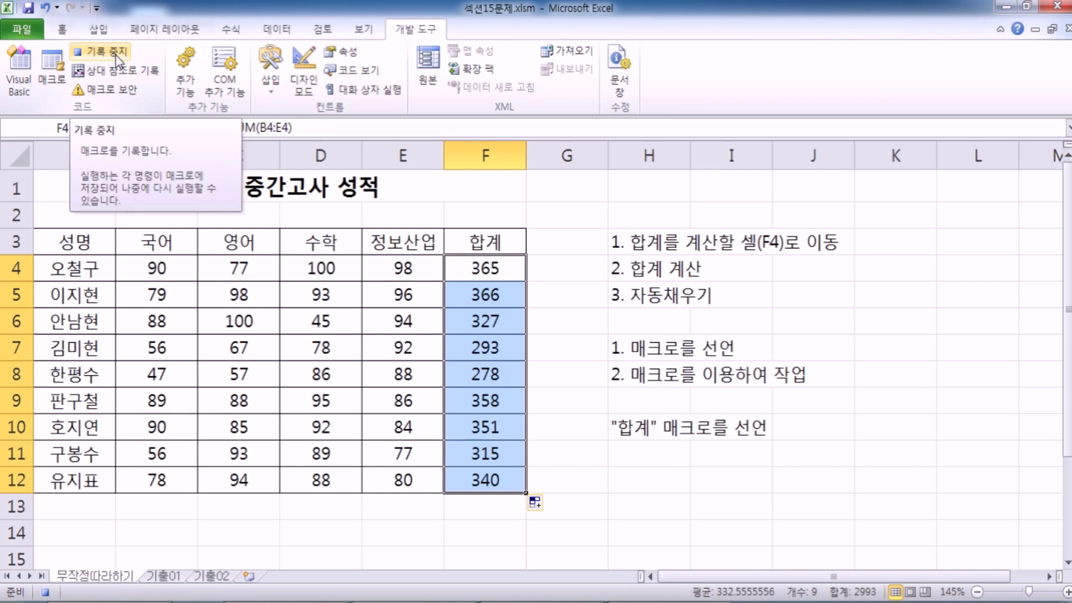
{"action": "left_click", "coordinate": [566, 267]}
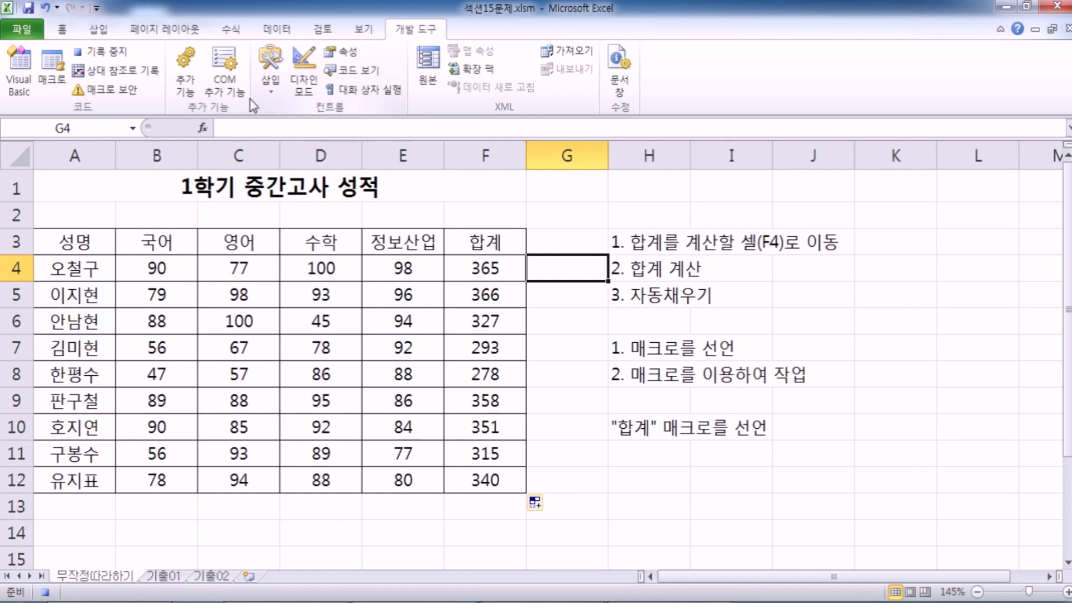
{"action": "left_click", "coordinate": [117, 54]}
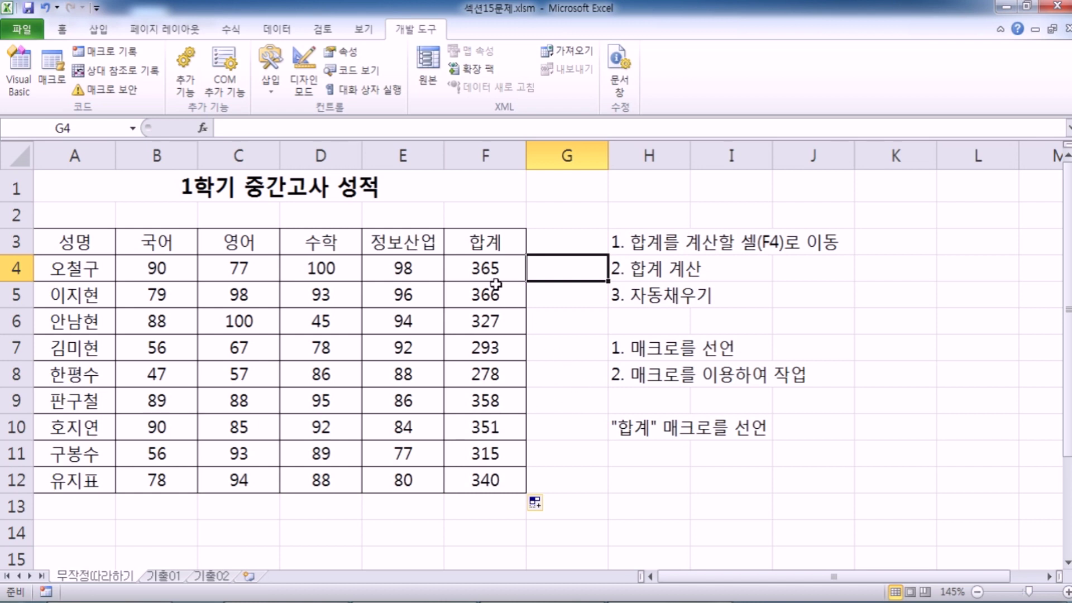
Step: Clear the totals in F4:F12 and run the 합계 macro to refill them
{"action": "left_click_drag", "start_coordinate": [494, 268], "coordinate": [497, 481]}
{"action": "key", "text": "Delete"}
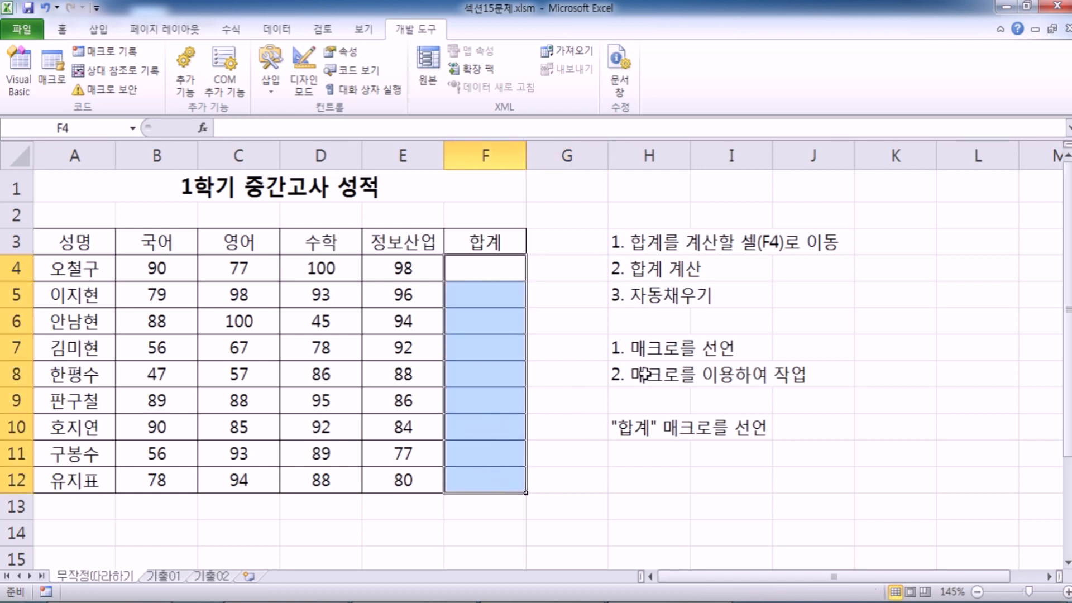
{"action": "left_click", "coordinate": [598, 246]}
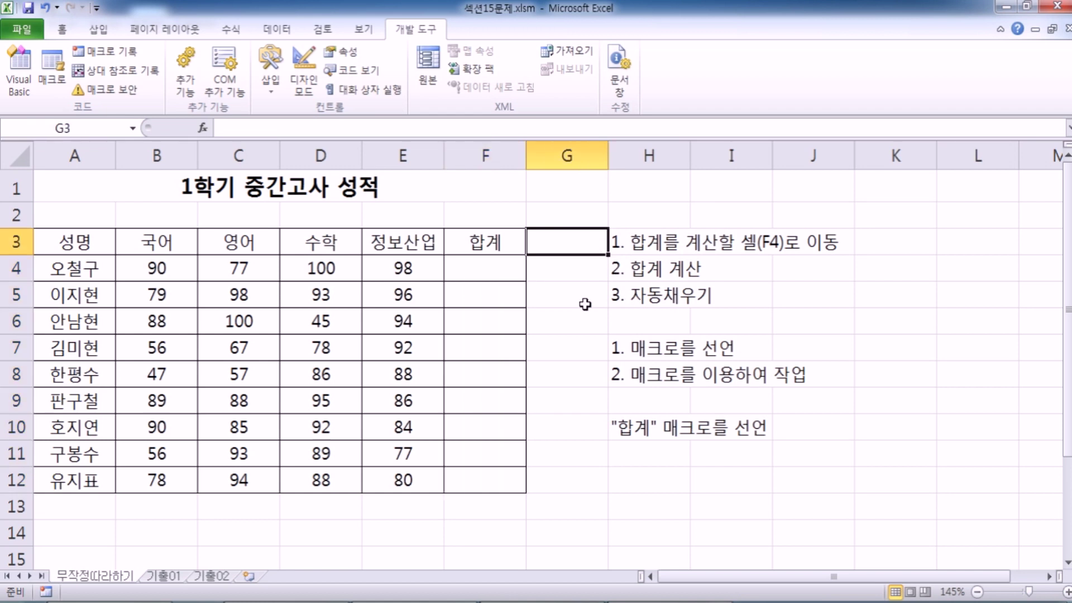
{"action": "left_click", "coordinate": [59, 83]}
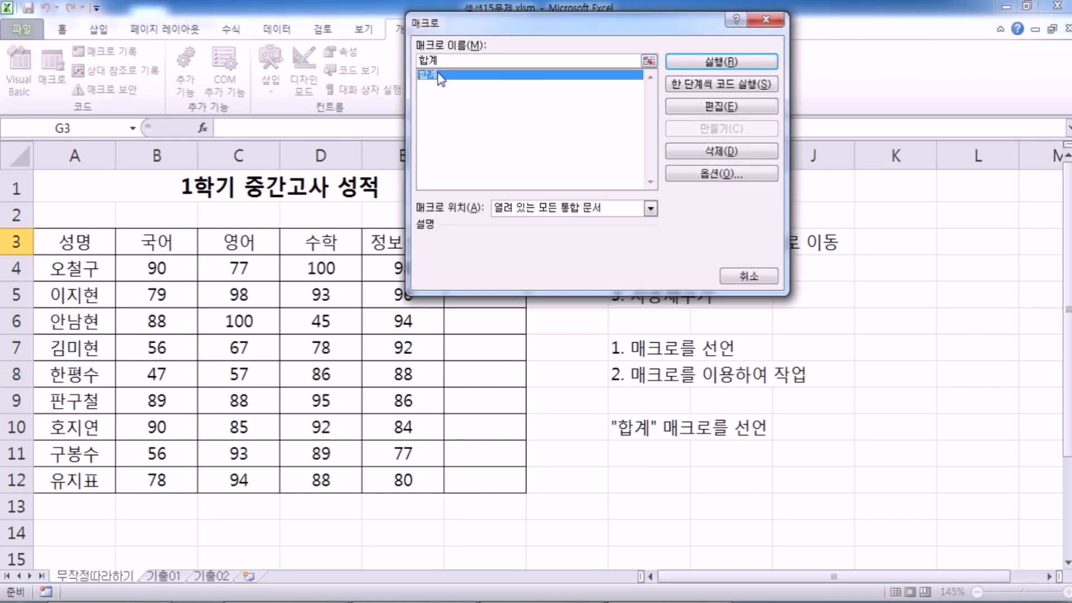
{"action": "left_click", "coordinate": [689, 63]}
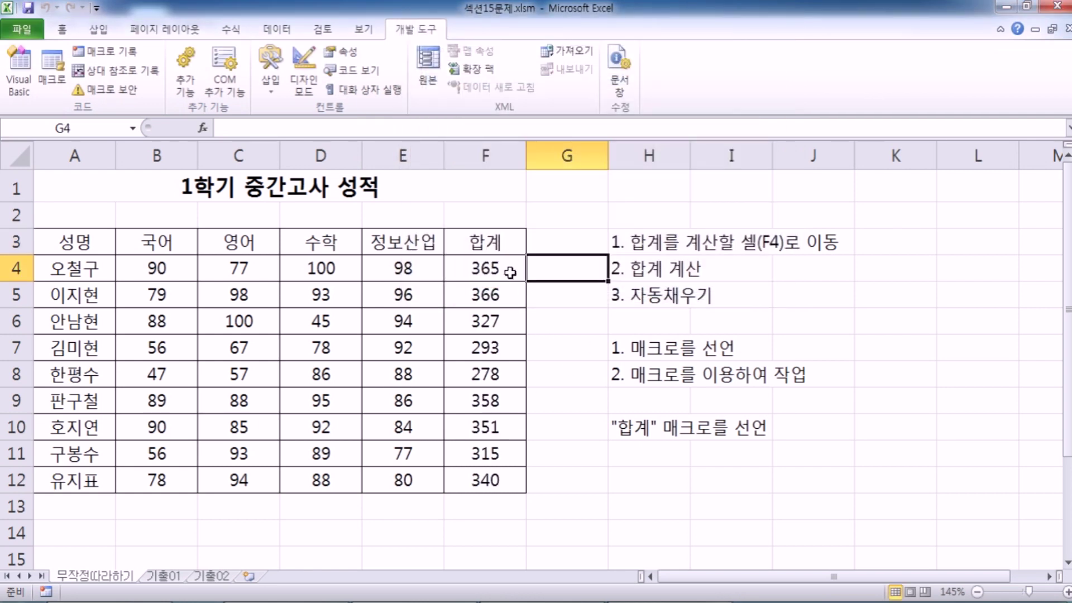
{"action": "left_click", "coordinate": [52, 69]}
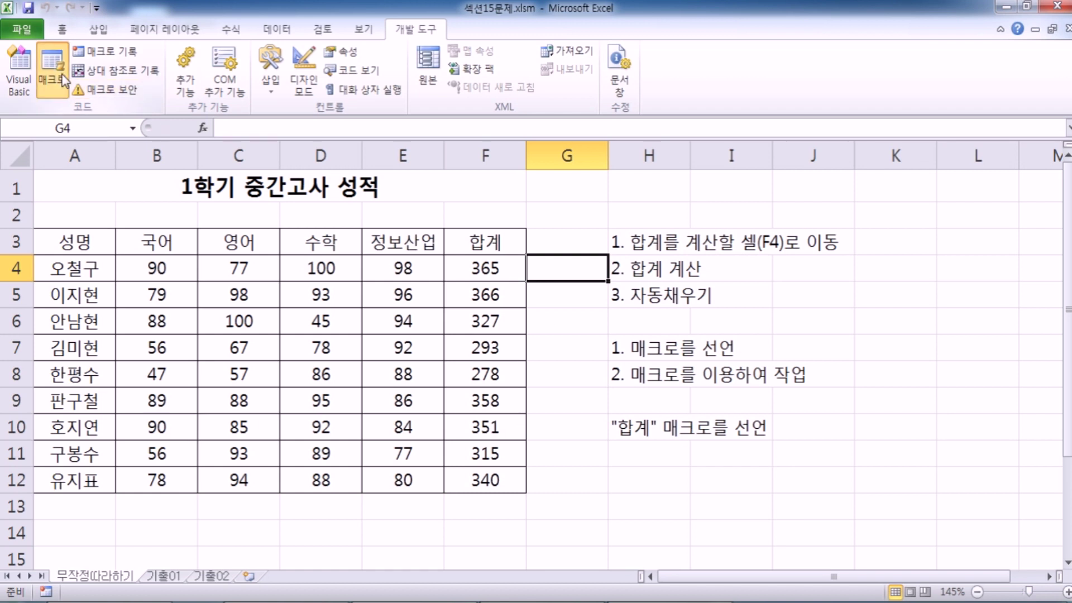
{"action": "left_click", "coordinate": [698, 63]}
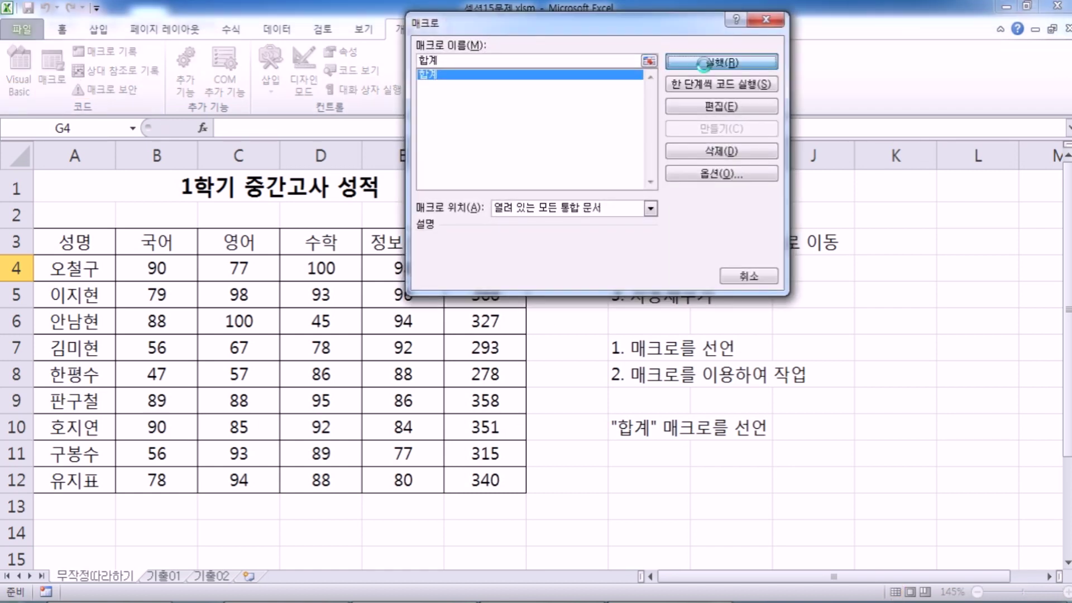
Step: View the 합계 macro in the workbook's macro list and close the list without running it
{"action": "left_click_drag", "start_coordinate": [492, 263], "coordinate": [486, 481]}
{"action": "left_click", "coordinate": [590, 339]}
{"action": "left_click", "coordinate": [52, 70]}
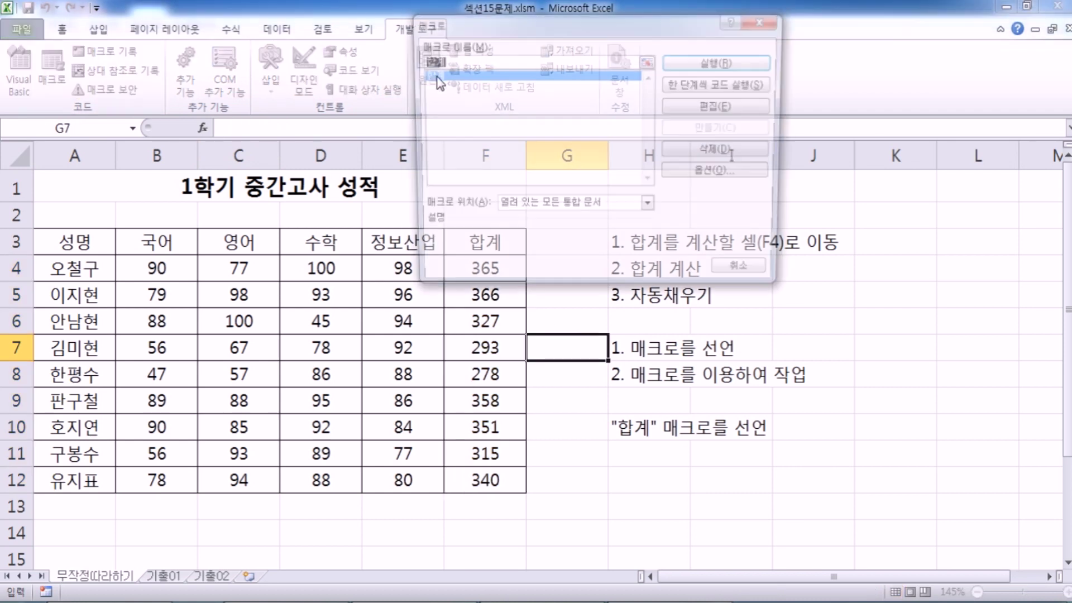
{"action": "left_click", "coordinate": [456, 75]}
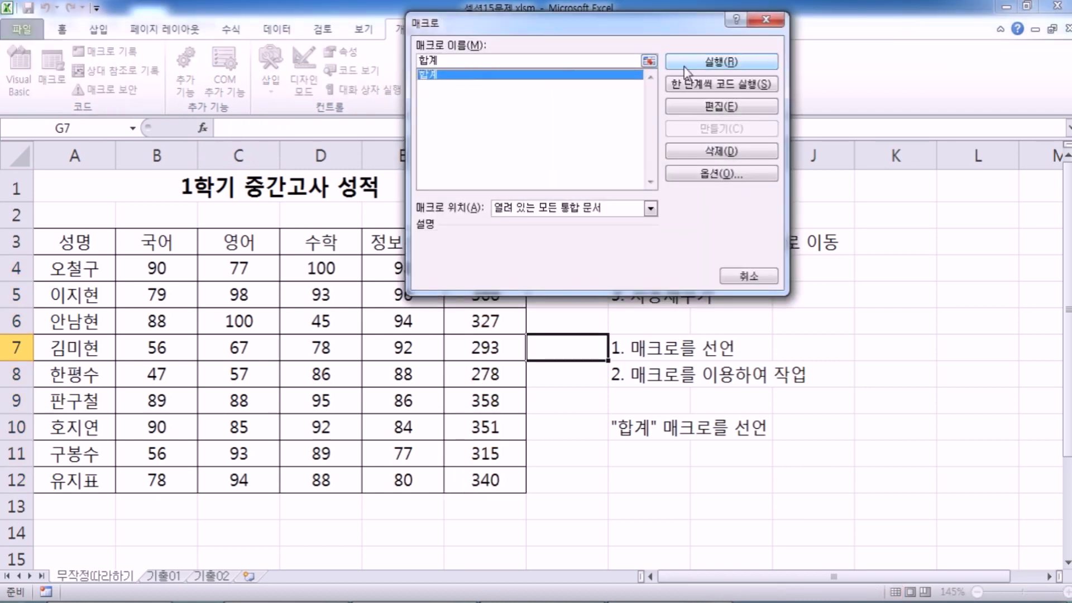
{"action": "left_click", "coordinate": [749, 276]}
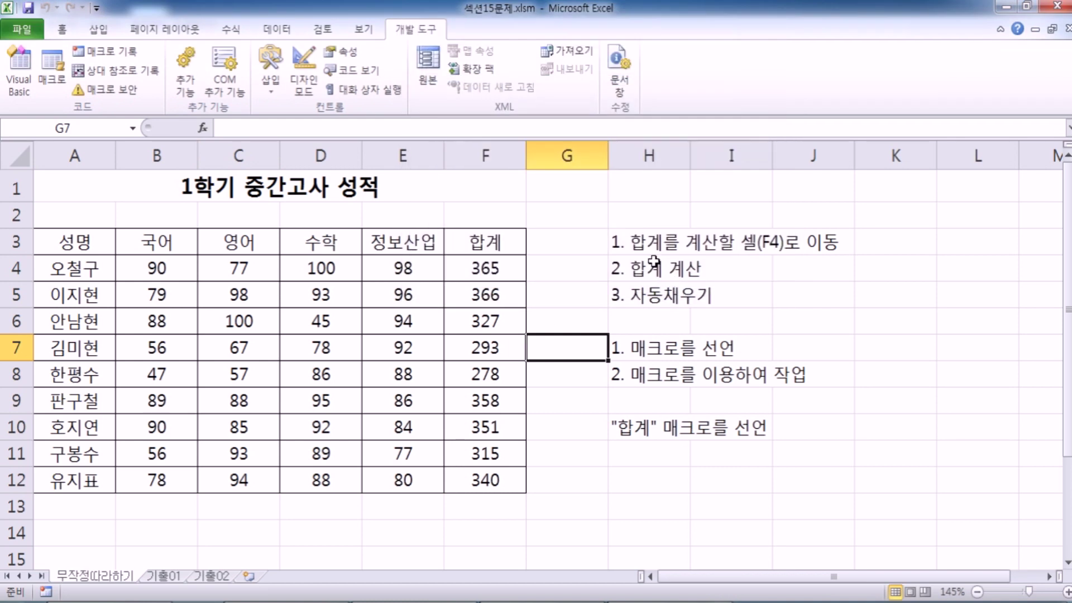
Step: Draw a snipped-corner rectangle about 1.02 cm high and 0.95 cm wide below the table in column C, around rows 14 to 16
{"action": "scroll", "coordinate": [514, 247], "scroll_direction": "down", "scroll_amount": 3}
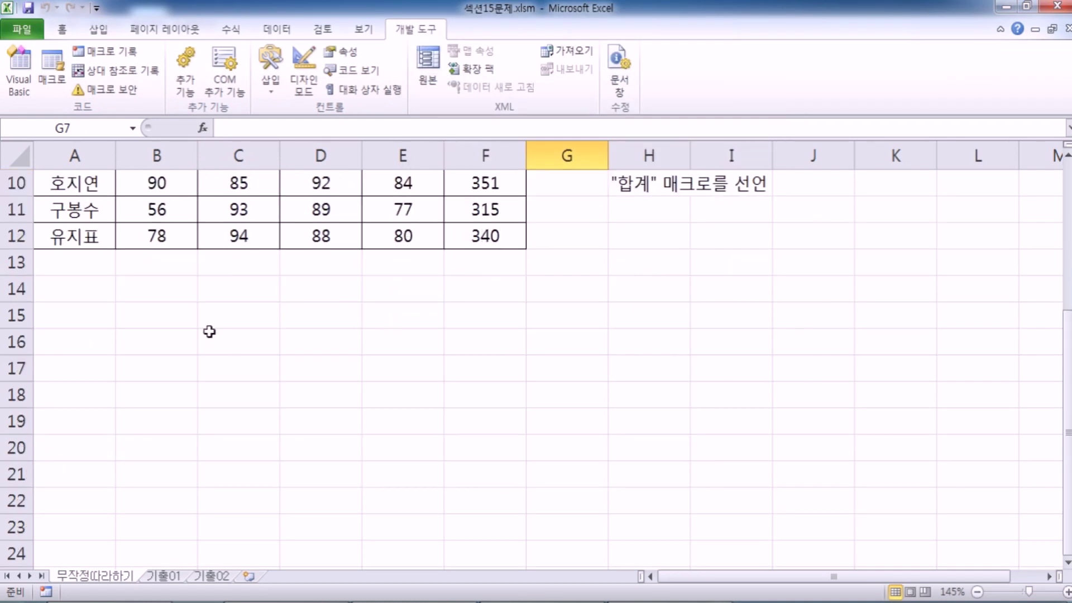
{"action": "left_click_drag", "start_coordinate": [213, 293], "coordinate": [257, 315]}
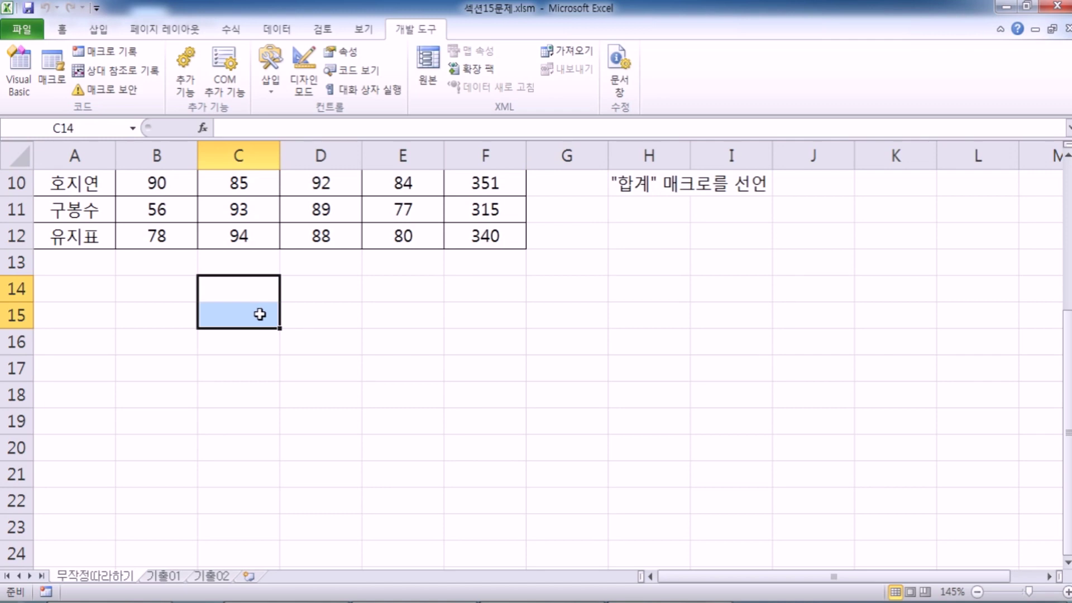
{"action": "left_click", "coordinate": [257, 316]}
{"action": "left_click", "coordinate": [106, 29]}
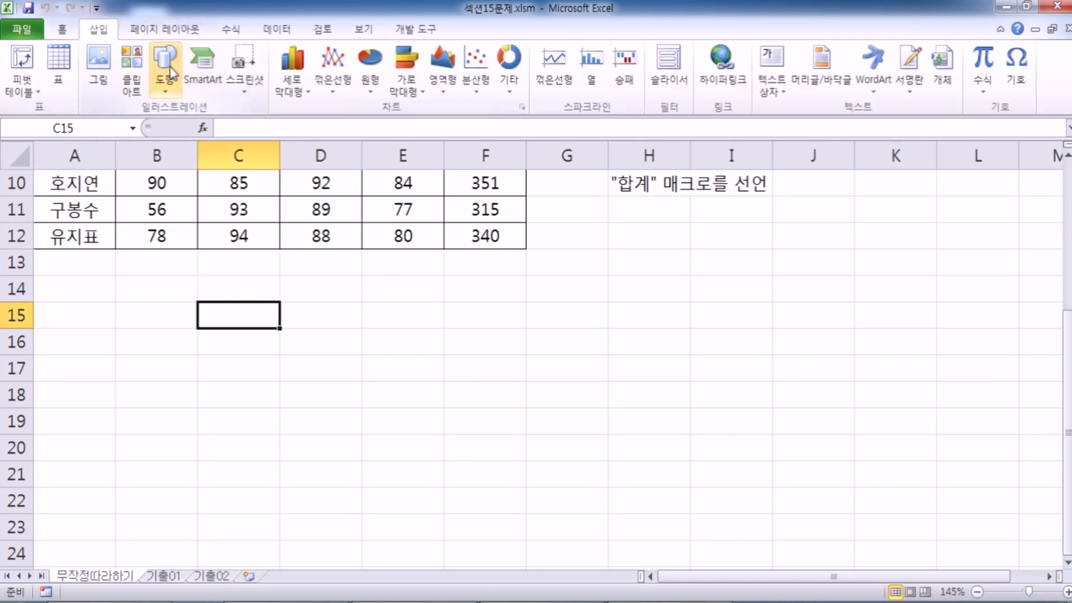
{"action": "left_click", "coordinate": [164, 61]}
{"action": "left_click", "coordinate": [189, 209]}
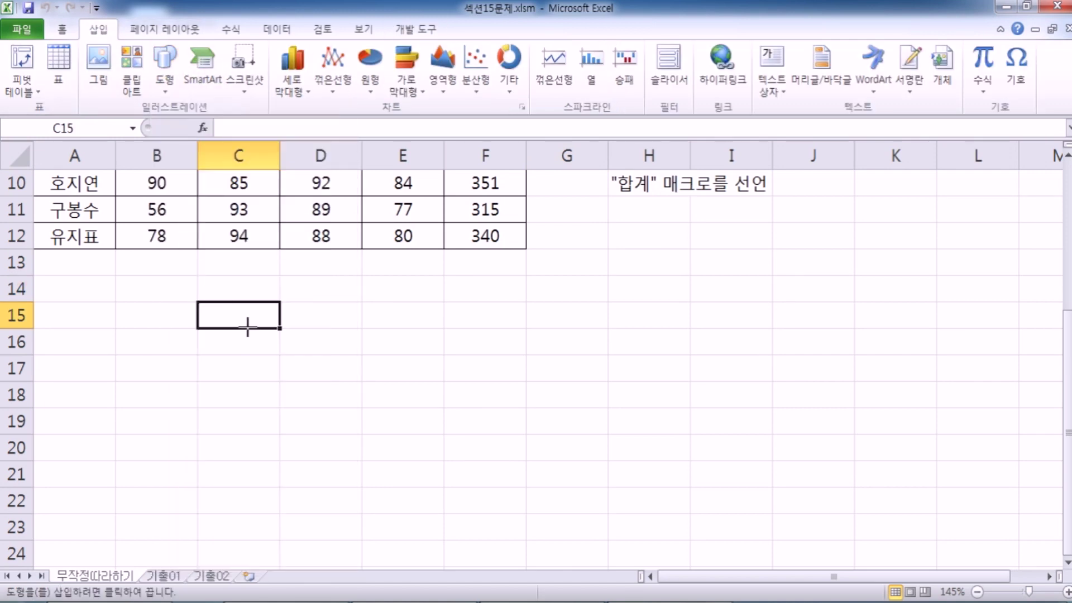
{"action": "left_click_drag", "start_coordinate": [208, 285], "coordinate": [251, 333]}
{"action": "left_click", "coordinate": [313, 337]}
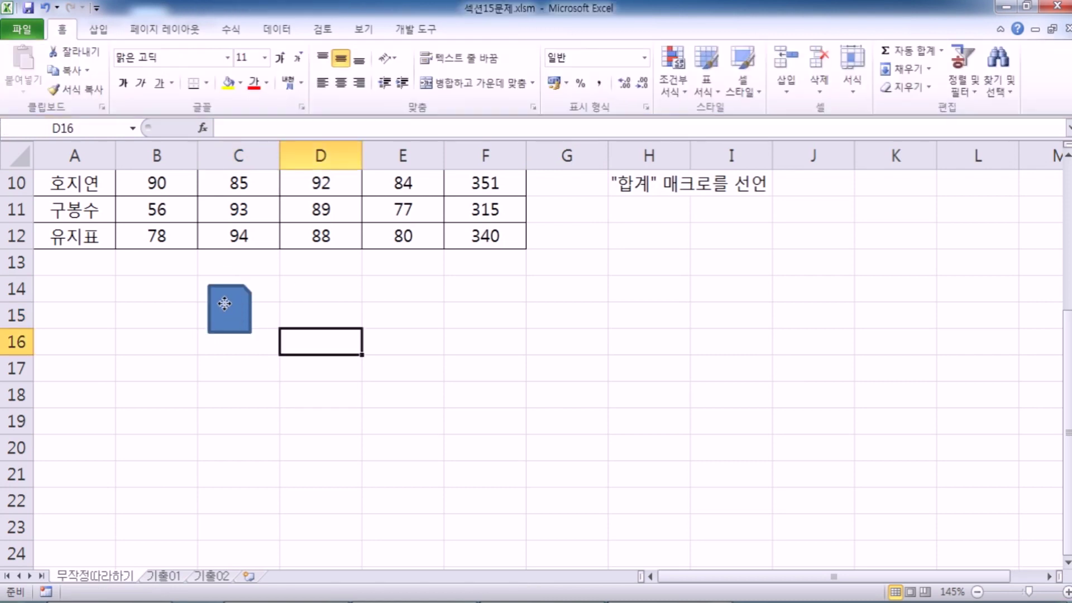
{"action": "left_click", "coordinate": [224, 304]}
{"action": "left_click", "coordinate": [259, 445]}
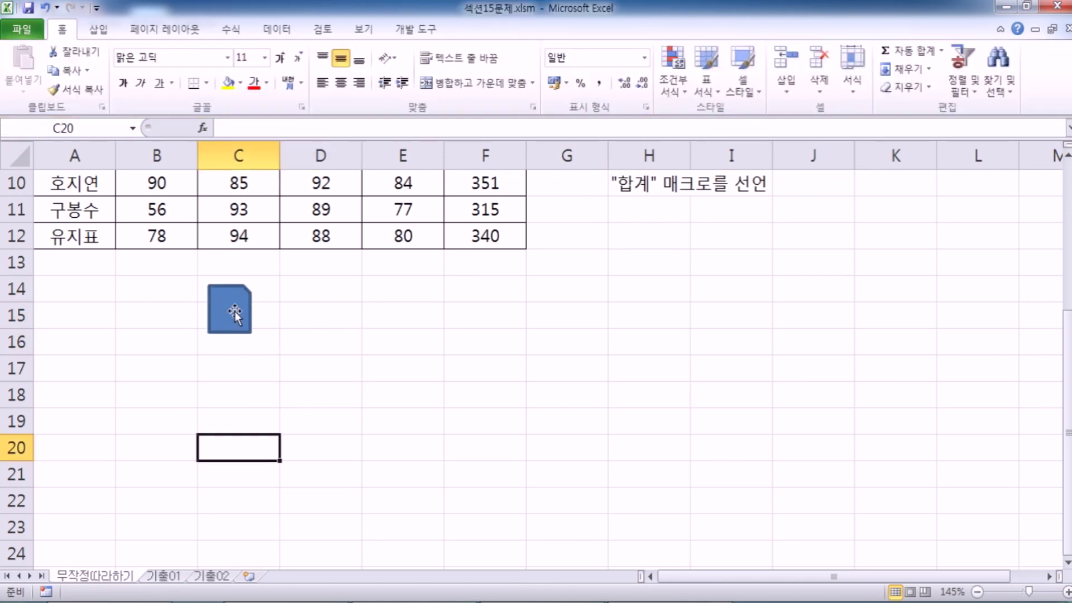
{"action": "left_click", "coordinate": [234, 310]}
Step: Clear the totals in F4:F12 and run the 합계 macro with title cell A1 selected
{"action": "scroll", "coordinate": [240, 395], "scroll_direction": "up", "scroll_amount": 3}
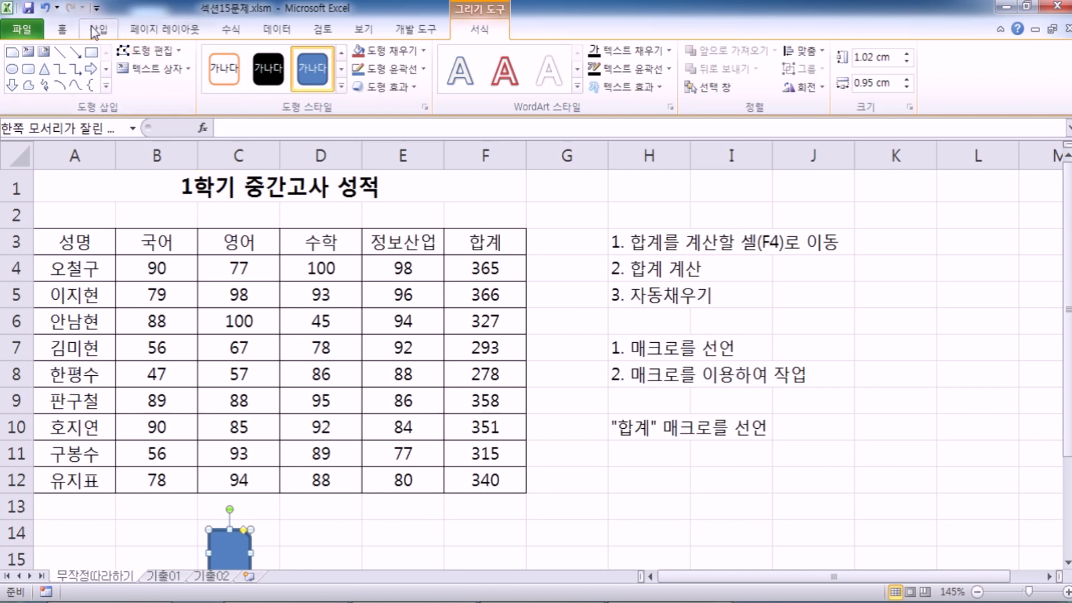
{"action": "left_click", "coordinate": [431, 33]}
{"action": "left_click_drag", "start_coordinate": [495, 276], "coordinate": [489, 479]}
{"action": "key", "text": "Delete"}
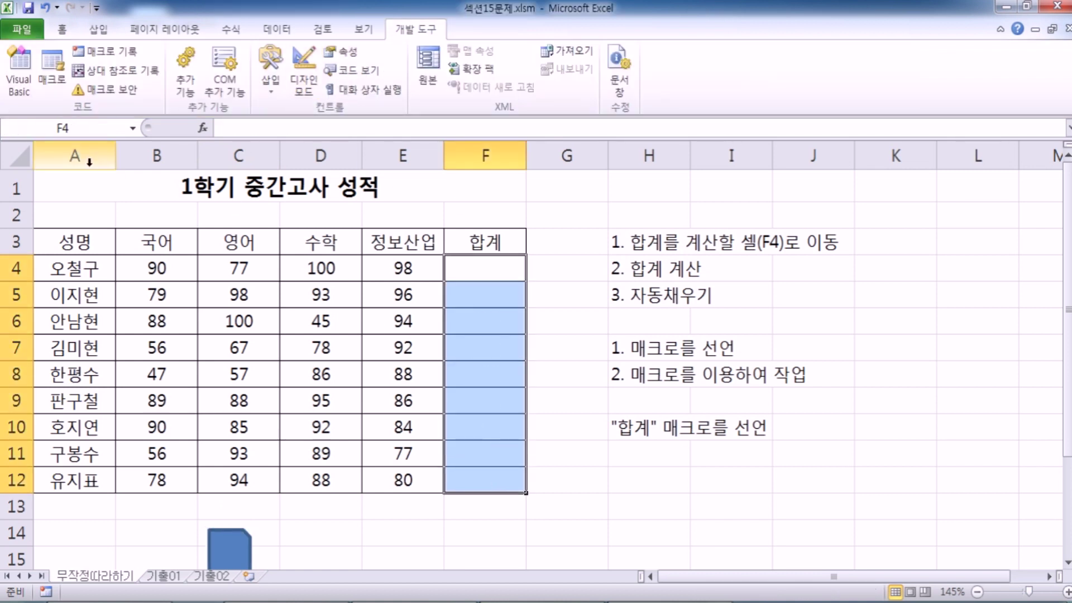
{"action": "left_click", "coordinate": [83, 193]}
{"action": "left_click", "coordinate": [52, 70]}
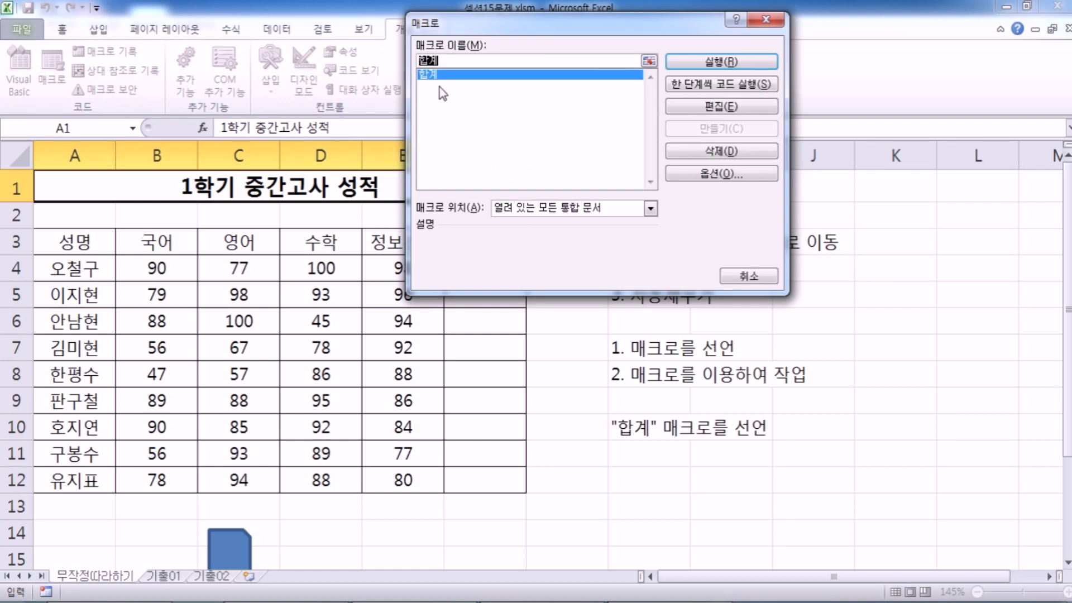
{"action": "left_click", "coordinate": [689, 67]}
Step: Clear the totals in F4:F12 again
{"action": "left_click_drag", "start_coordinate": [495, 280], "coordinate": [480, 481]}
{"action": "key", "text": "Delete"}
{"action": "left_click", "coordinate": [541, 483]}
{"action": "scroll", "coordinate": [486, 493], "scroll_direction": "down", "scroll_amount": 2}
Step: Assign the 합계 macro to the snipped-corner rectangle below the table
{"action": "left_click", "coordinate": [241, 382]}
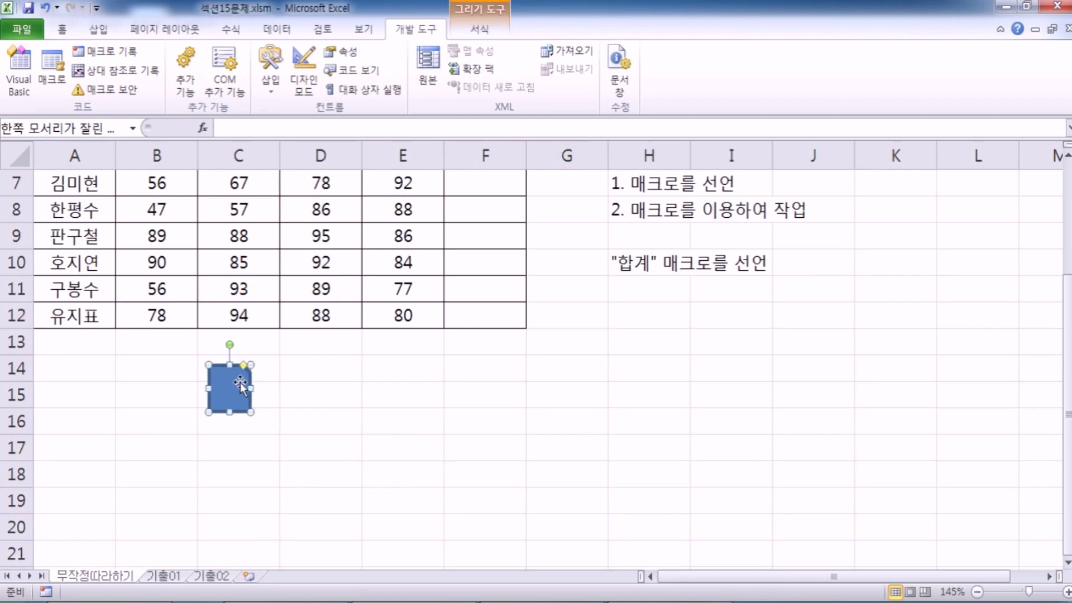
{"action": "scroll", "coordinate": [230, 348], "scroll_direction": "down", "scroll_amount": 2}
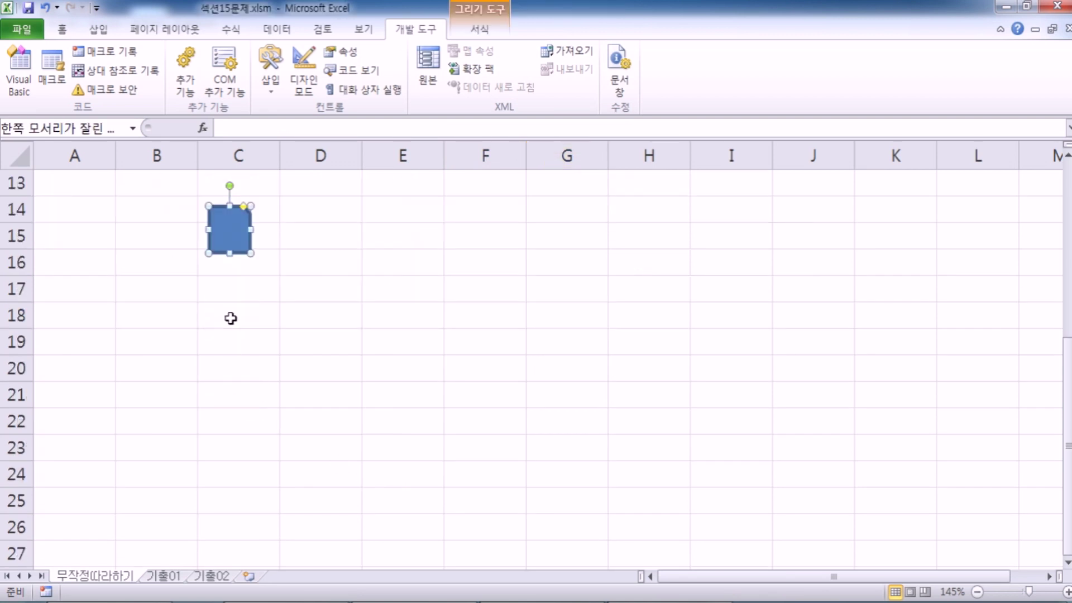
{"action": "right_click", "coordinate": [237, 218]}
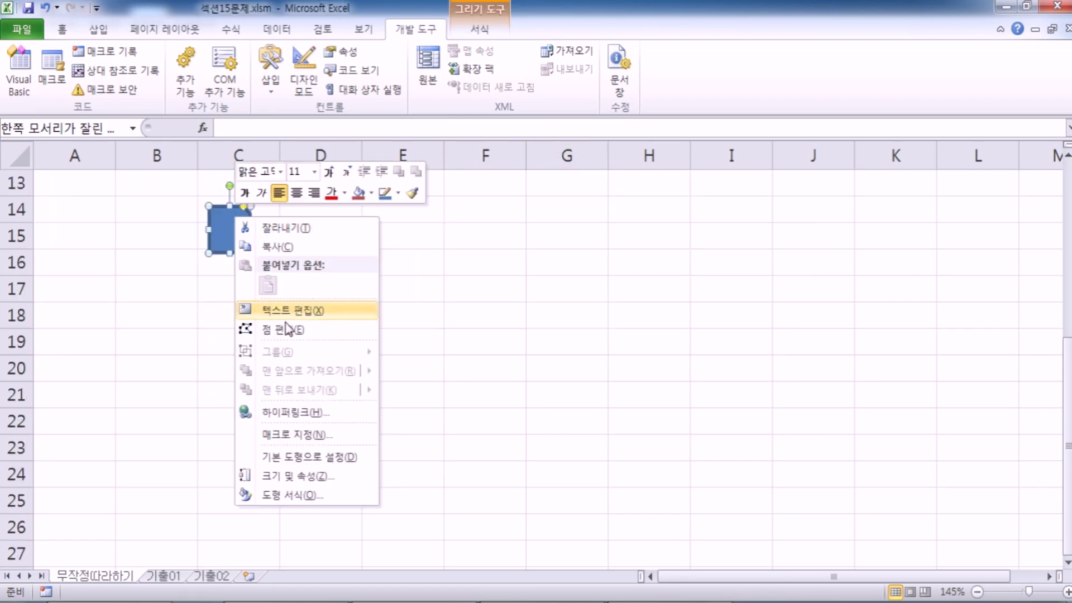
{"action": "left_click", "coordinate": [295, 440]}
{"action": "left_click", "coordinate": [155, 349]}
{"action": "left_click_drag", "start_coordinate": [252, 294], "coordinate": [508, 143]}
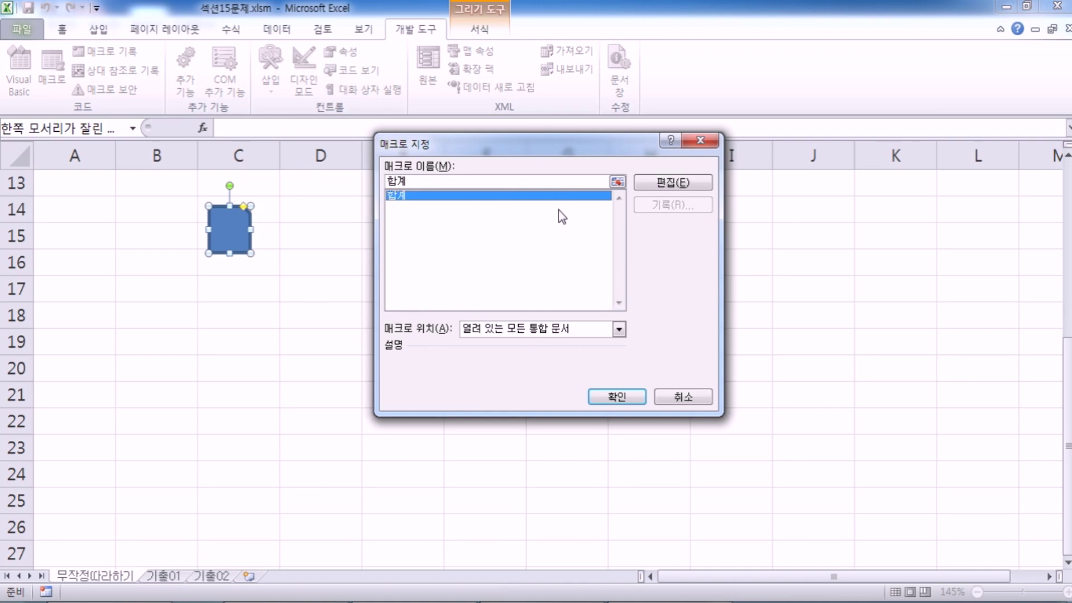
{"action": "left_click", "coordinate": [617, 397]}
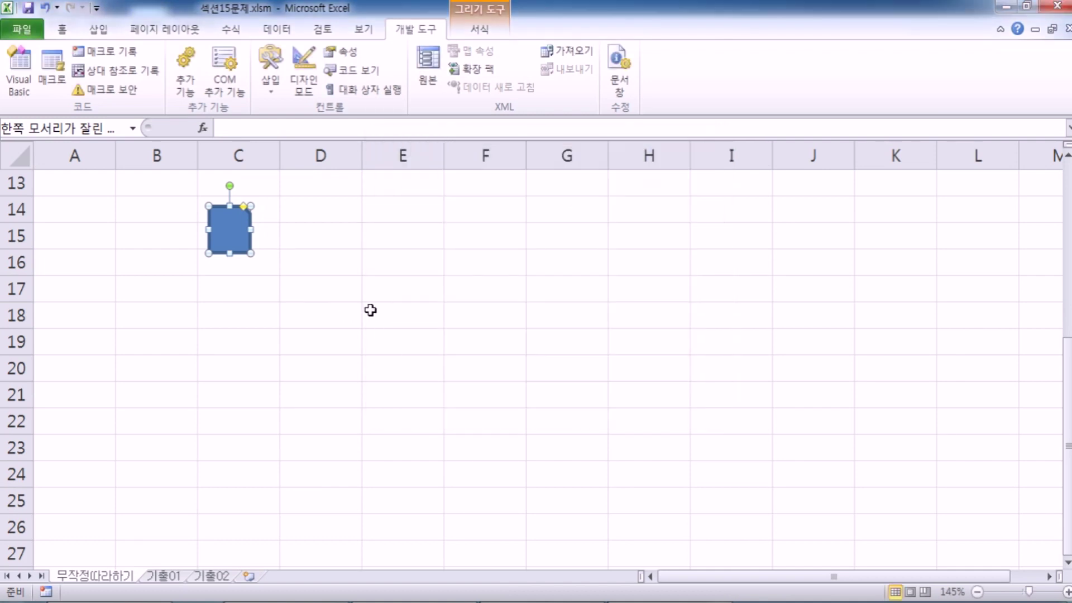
Step: Label the rectangle 합계 and widen it into column D so the text fits on one line
{"action": "type", "text": "합"}
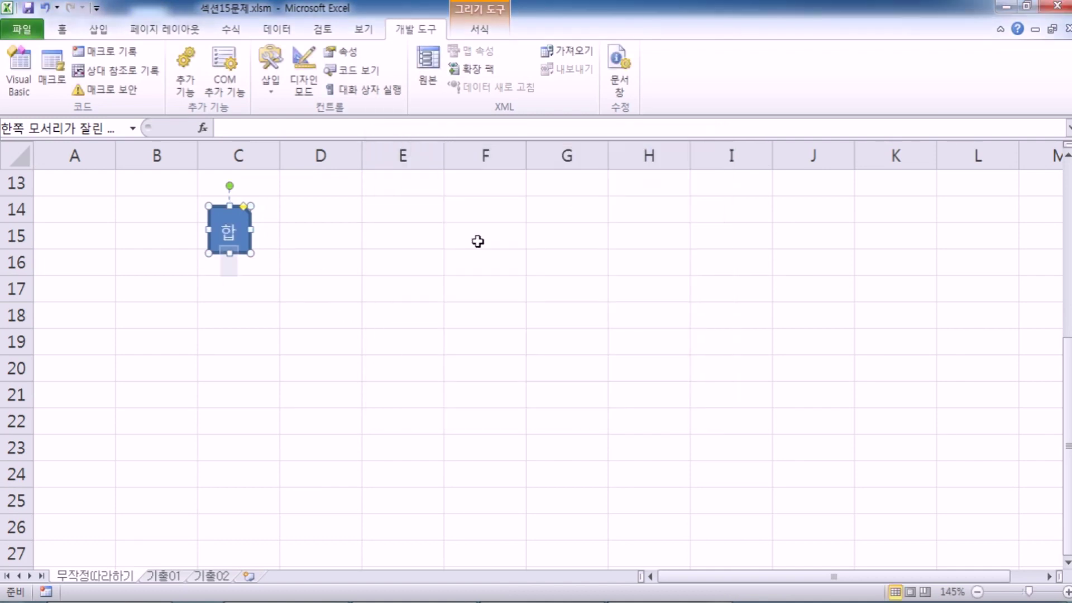
{"action": "left_click_drag", "start_coordinate": [251, 253], "coordinate": [298, 255]}
{"action": "left_click", "coordinate": [292, 340]}
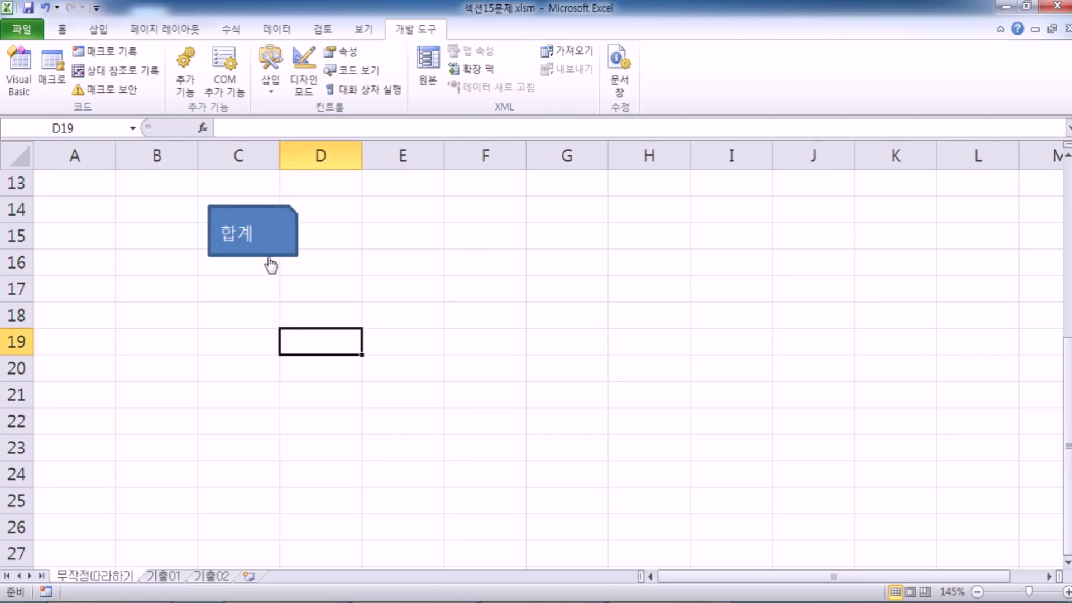
Step: Run the assigned macro from the 합계 shape to fill the totals in F4:F12
{"action": "scroll", "coordinate": [271, 263], "scroll_direction": "up", "scroll_amount": 4}
{"action": "scroll", "coordinate": [273, 402], "scroll_direction": "down", "scroll_amount": 3}
{"action": "left_click", "coordinate": [265, 325]}
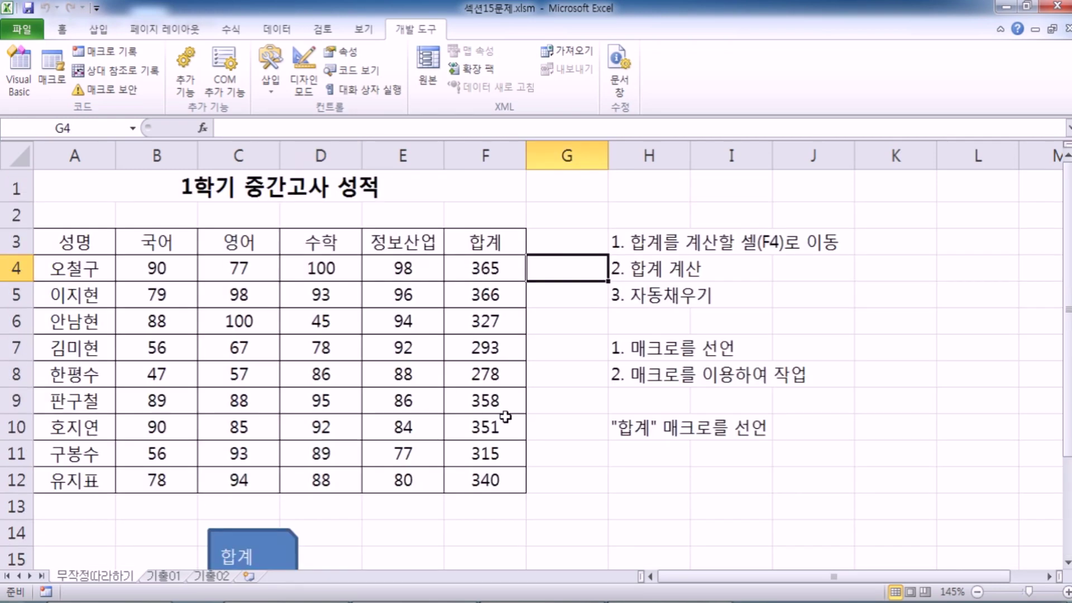
{"action": "scroll", "coordinate": [491, 416], "scroll_direction": "down", "scroll_amount": 3}
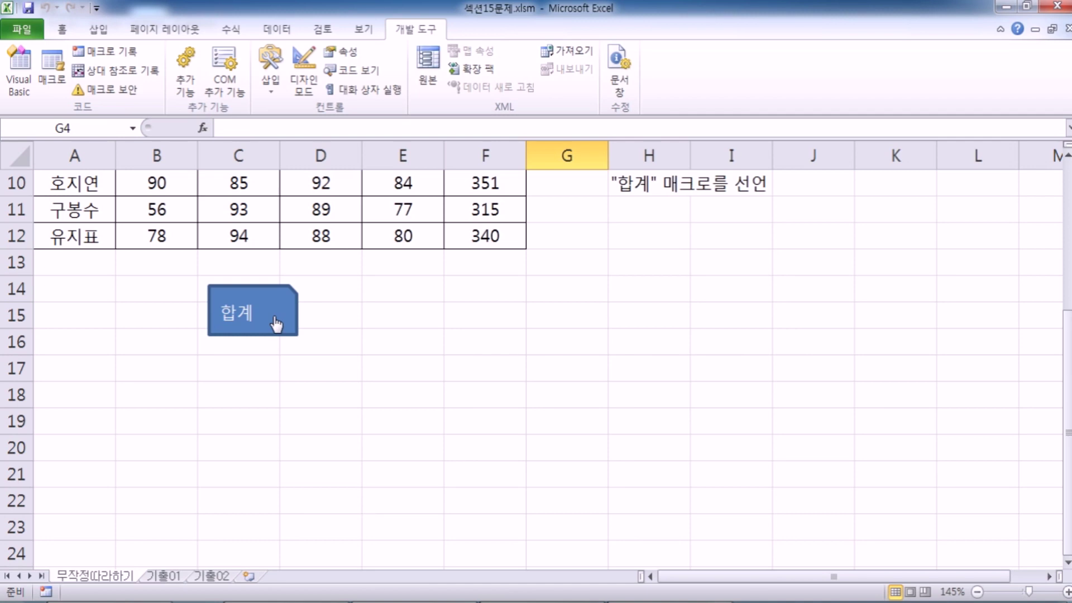
Step: Delete the 합계 shape from below the table
{"action": "scroll", "coordinate": [276, 324], "scroll_direction": "up", "scroll_amount": 1}
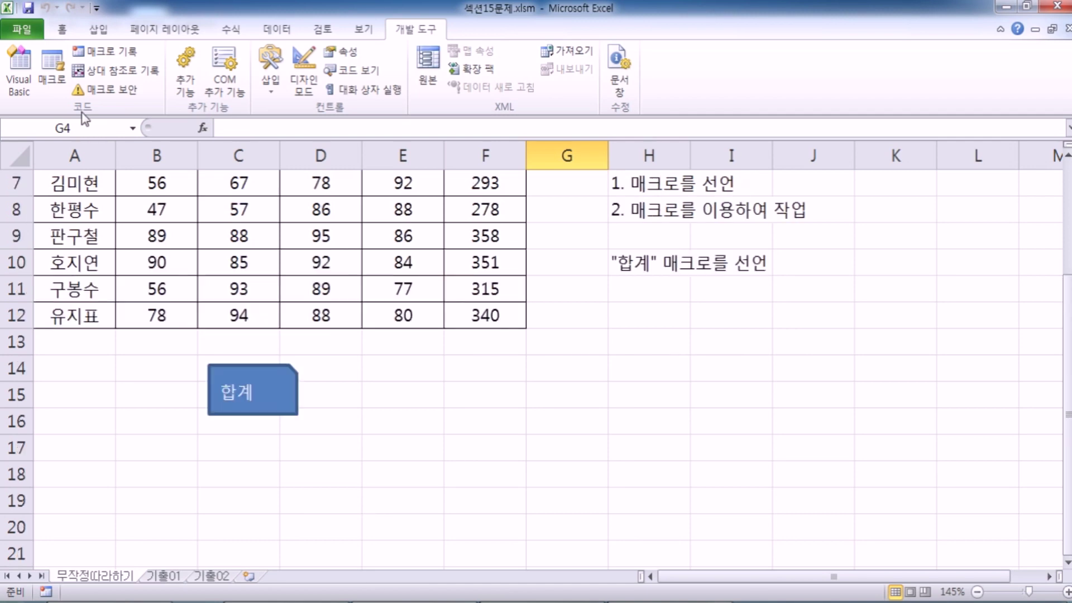
{"action": "left_click", "coordinate": [52, 70]}
{"action": "key", "text": "Escape"}
{"action": "left_click", "coordinate": [243, 374], "text": "ctrl"}
{"action": "key", "text": "Delete"}
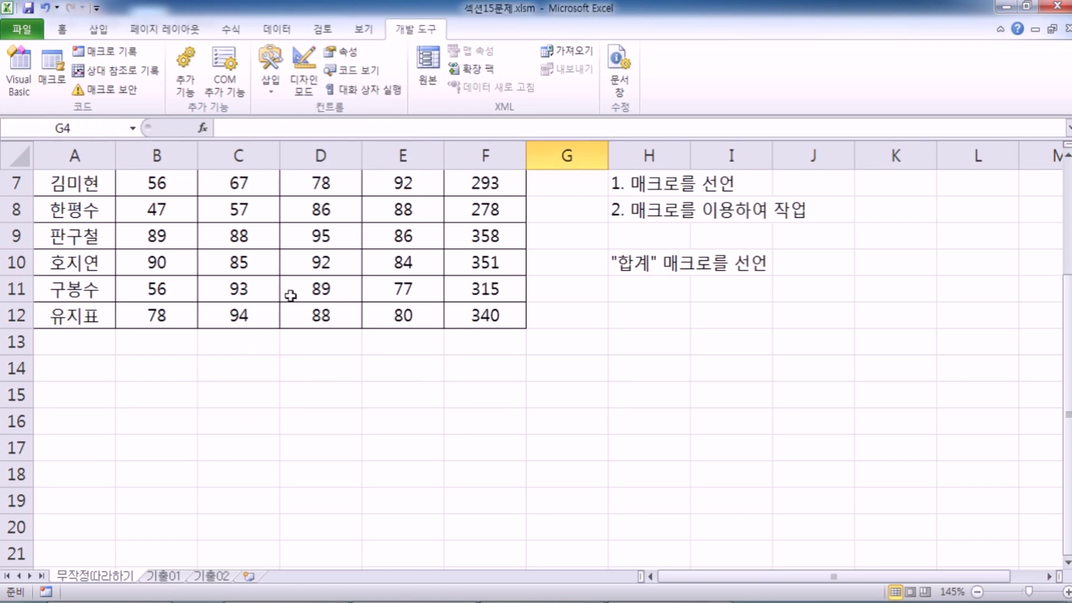
{"action": "scroll", "coordinate": [251, 324], "scroll_direction": "up", "scroll_amount": 2}
{"action": "left_click_drag", "start_coordinate": [497, 267], "coordinate": [487, 476]}
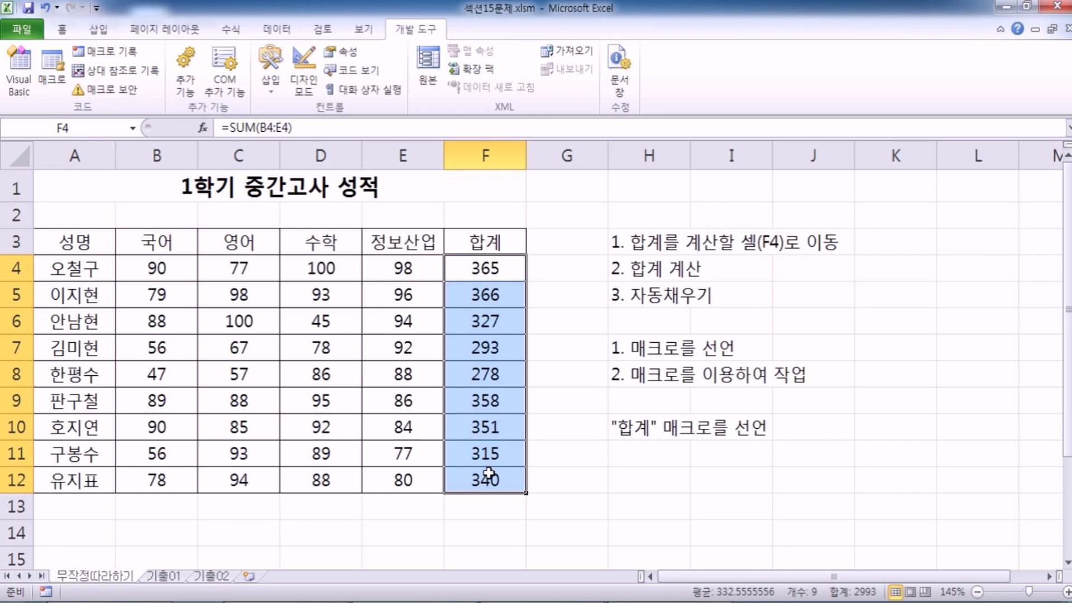
{"action": "left_click", "coordinate": [488, 353]}
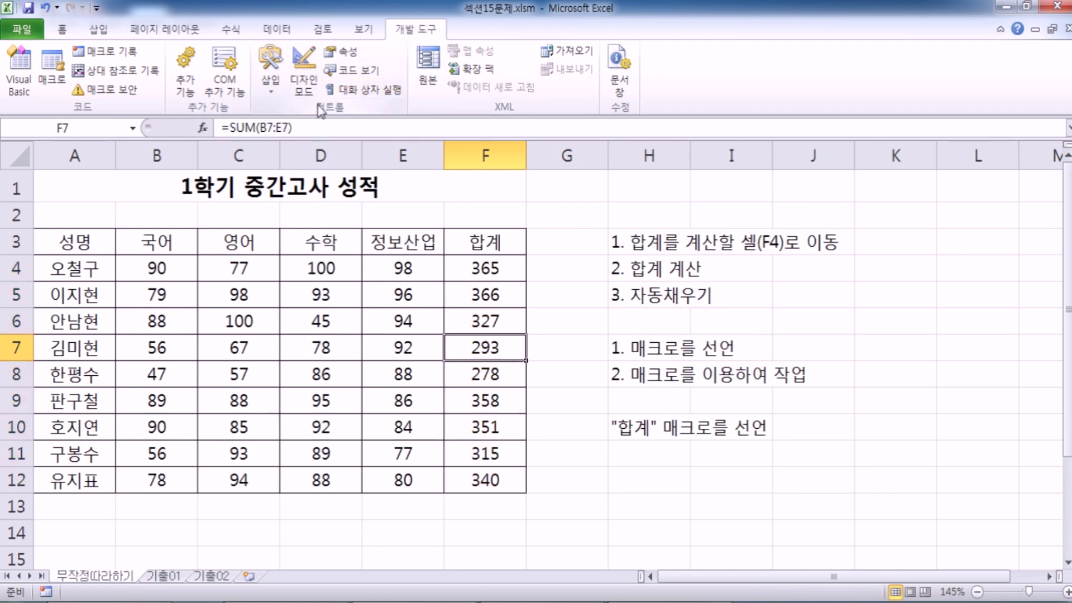
{"action": "left_click", "coordinate": [272, 89]}
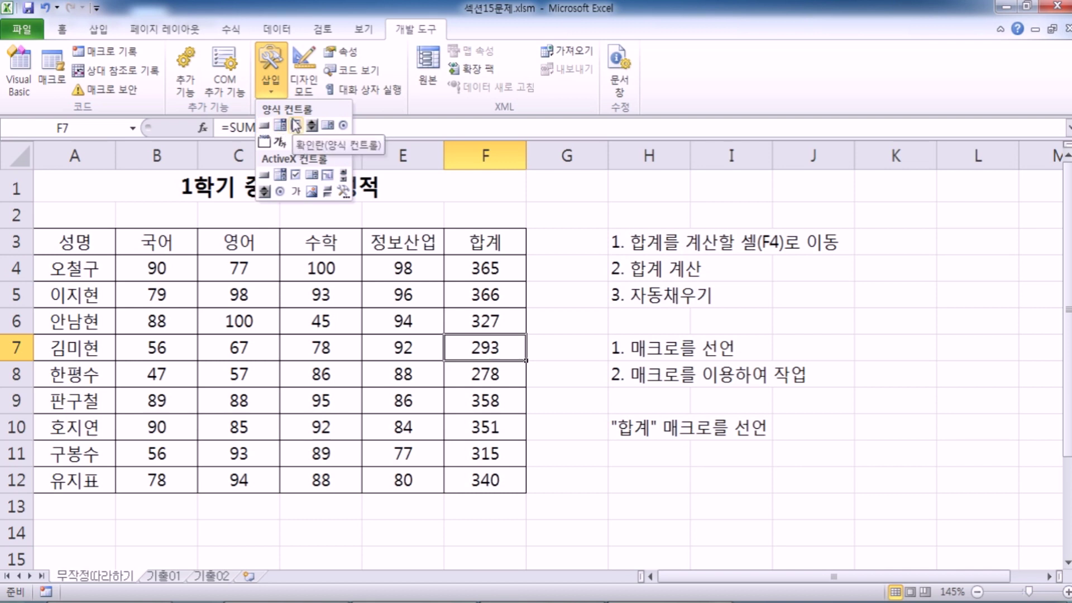
{"action": "left_click", "coordinate": [266, 128]}
{"action": "scroll", "coordinate": [545, 272], "scroll_direction": "down", "scroll_amount": 2}
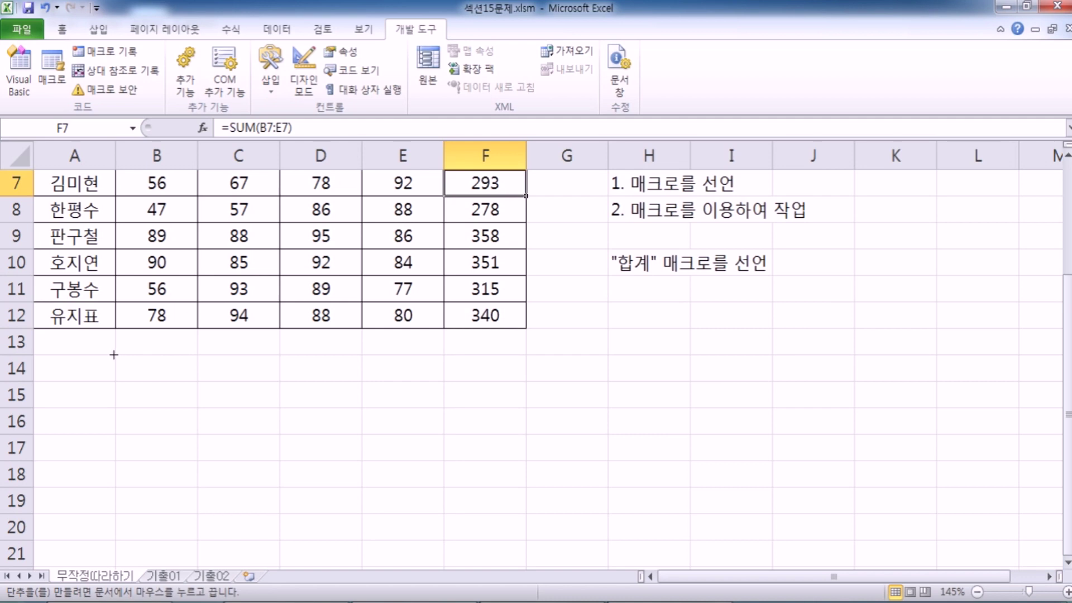
{"action": "mouse_move", "coordinate": [116, 356]}
{"action": "left_mouse_down"}
{"action": "mouse_move", "coordinate": [239, 372]}
{"action": "mouse_move", "coordinate": [280, 409]}
{"action": "left_mouse_up"}
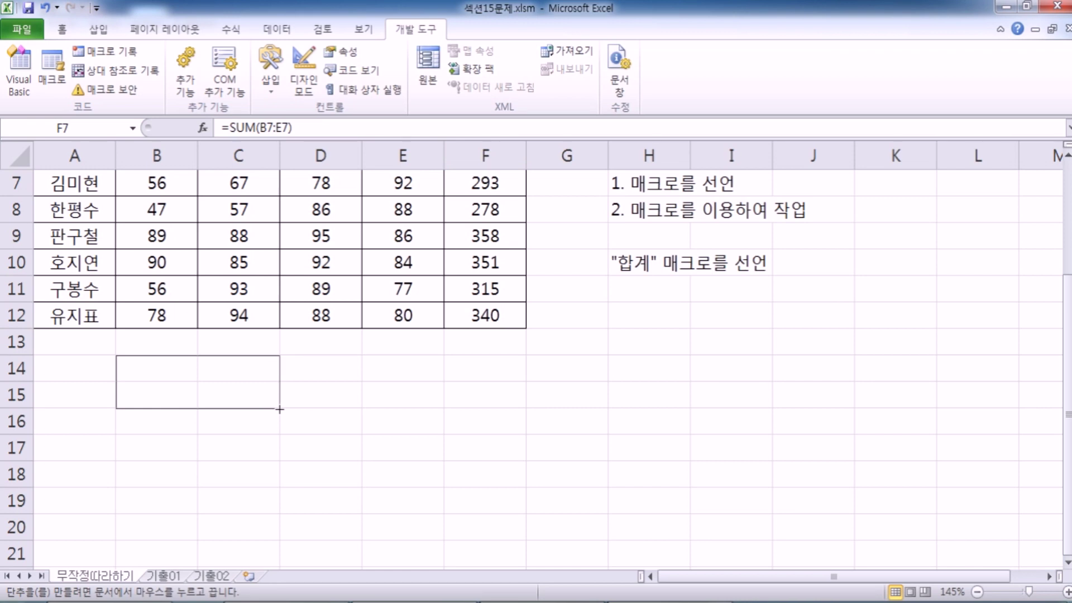
{"action": "left_click_drag", "start_coordinate": [279, 408], "coordinate": [280, 409]}
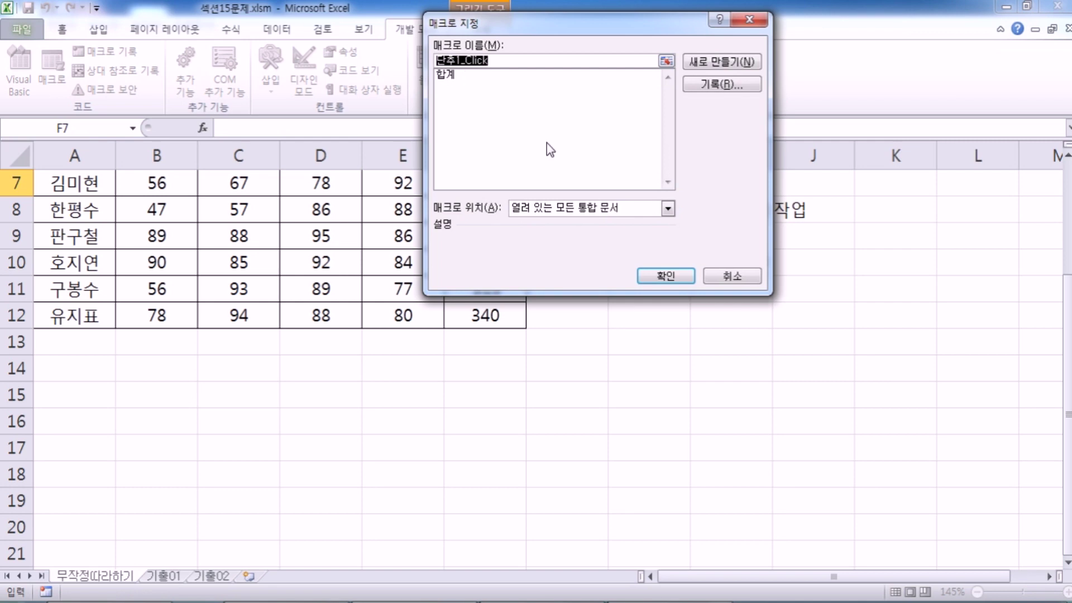
{"action": "left_click", "coordinate": [734, 277]}
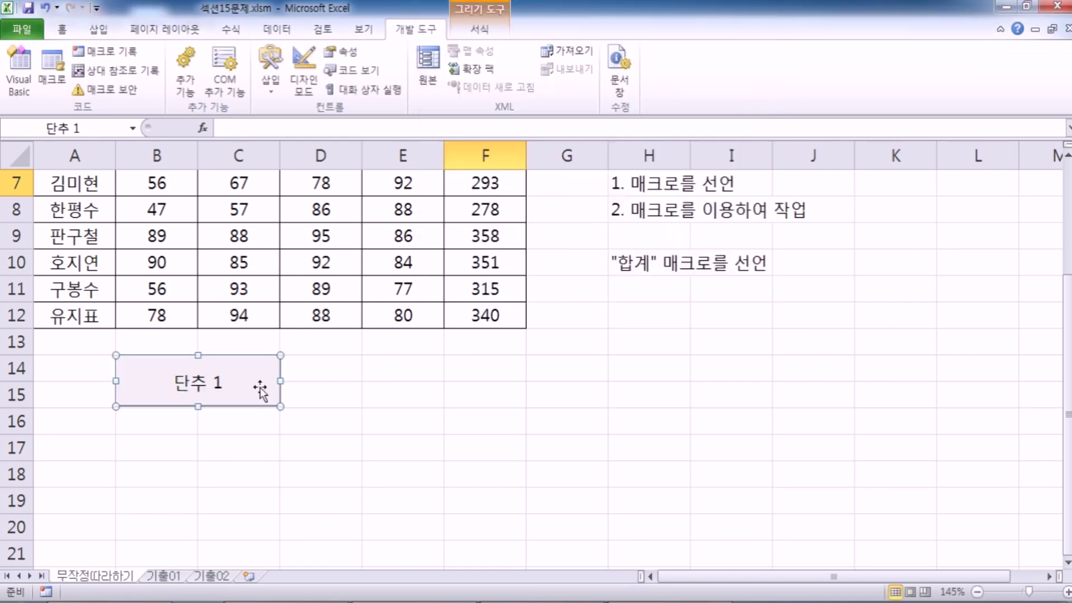
{"action": "key", "text": "Delete"}
Step: Insert a form control button covering B14:C15 below the table and assign the 합계 macro to it
{"action": "left_click_drag", "start_coordinate": [141, 361], "coordinate": [231, 396]}
{"action": "scroll", "coordinate": [168, 335], "scroll_direction": "down", "scroll_amount": 2}
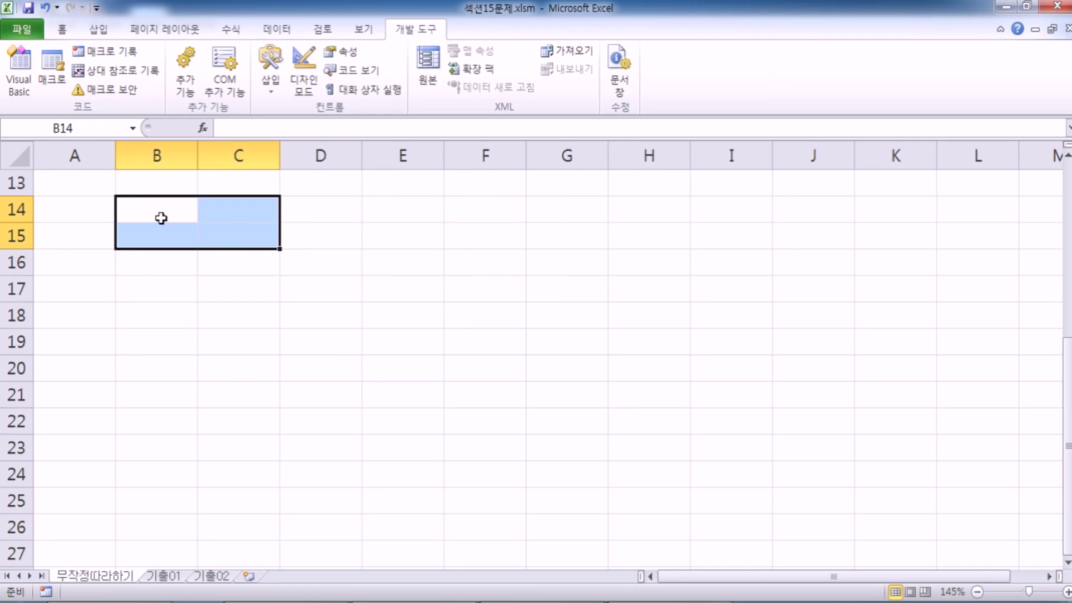
{"action": "left_click_drag", "start_coordinate": [139, 215], "coordinate": [250, 244]}
{"action": "left_click", "coordinate": [274, 84]}
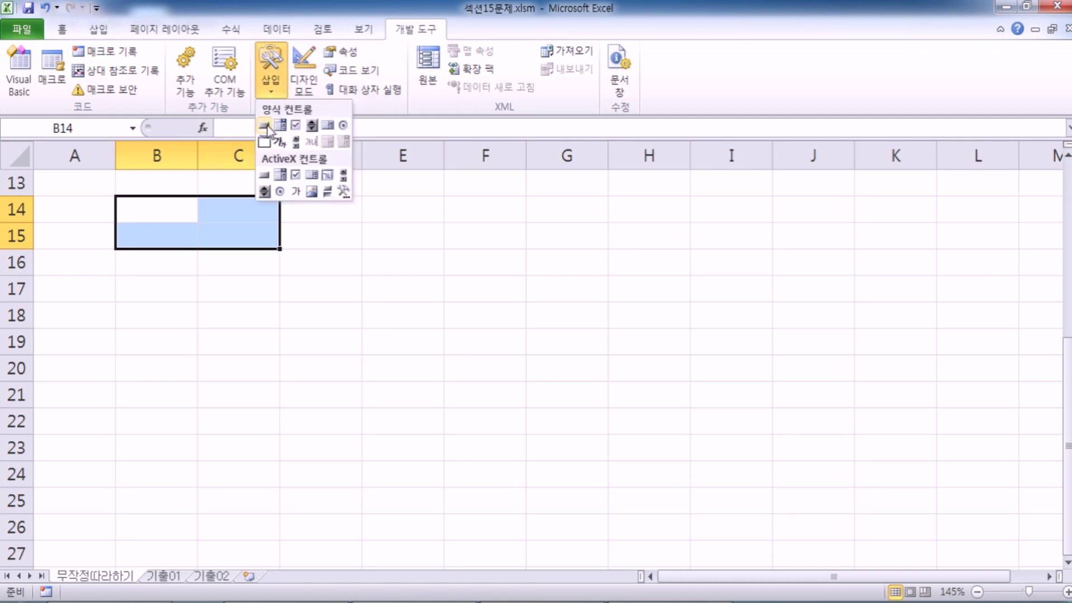
{"action": "left_click", "coordinate": [264, 125]}
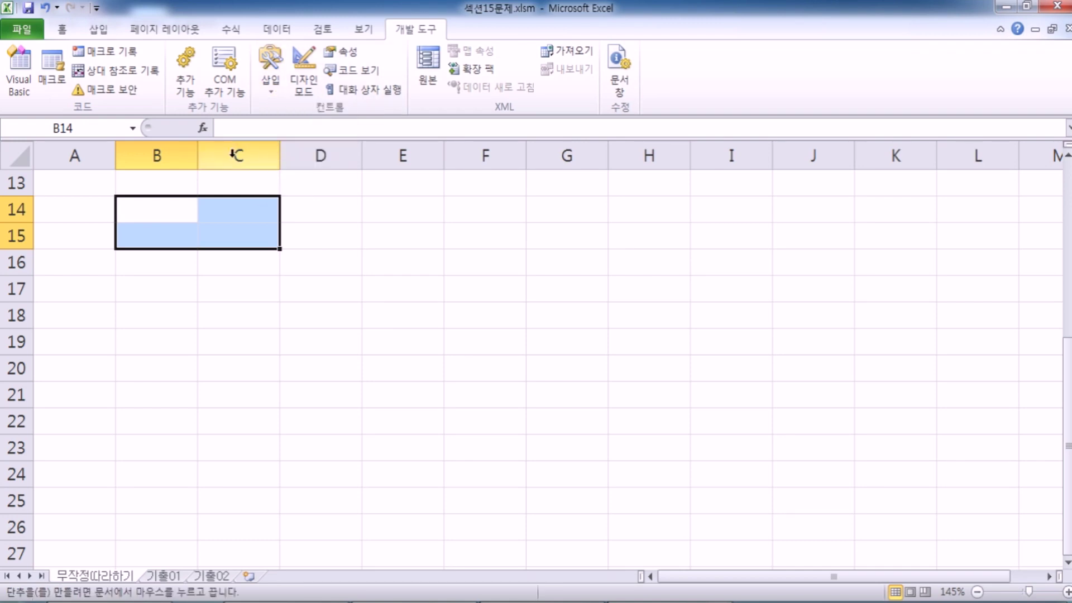
{"action": "left_click_drag", "start_coordinate": [115, 196], "coordinate": [279, 249]}
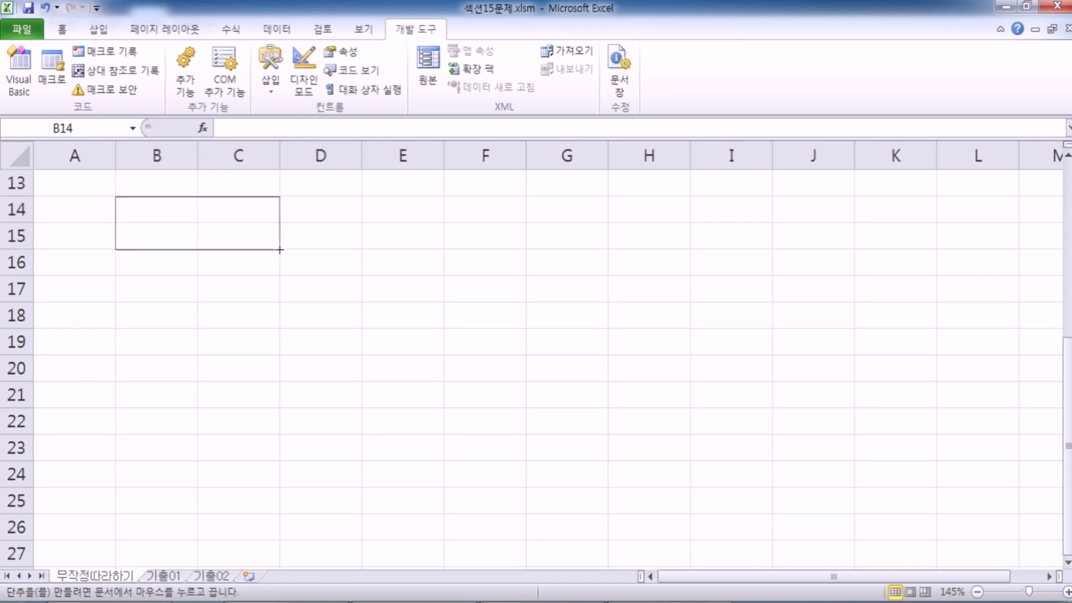
{"action": "left_click_drag", "start_coordinate": [280, 250], "coordinate": [280, 250]}
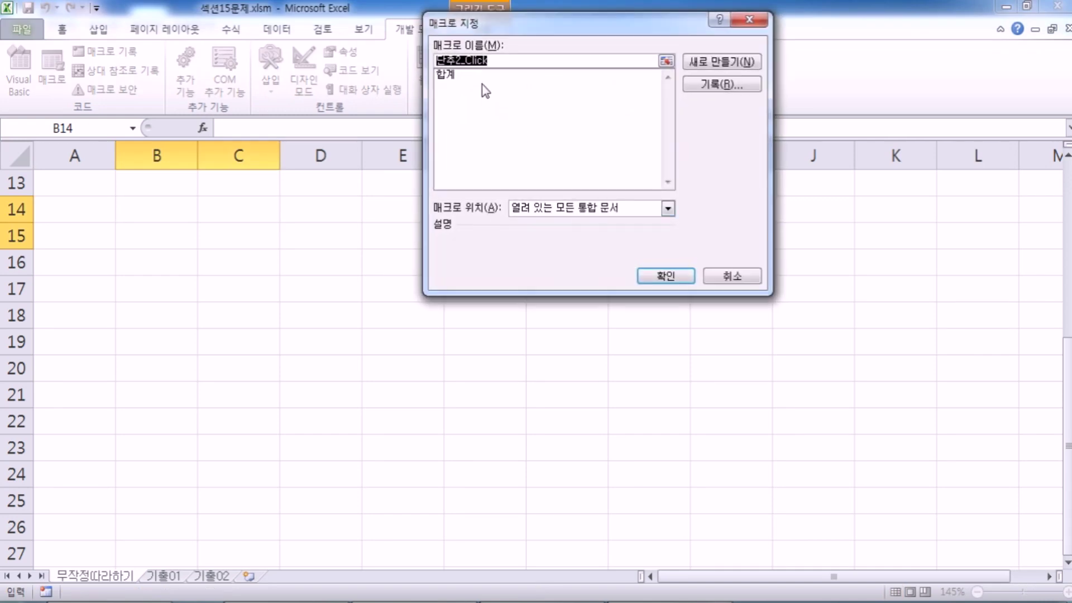
{"action": "left_click", "coordinate": [447, 74]}
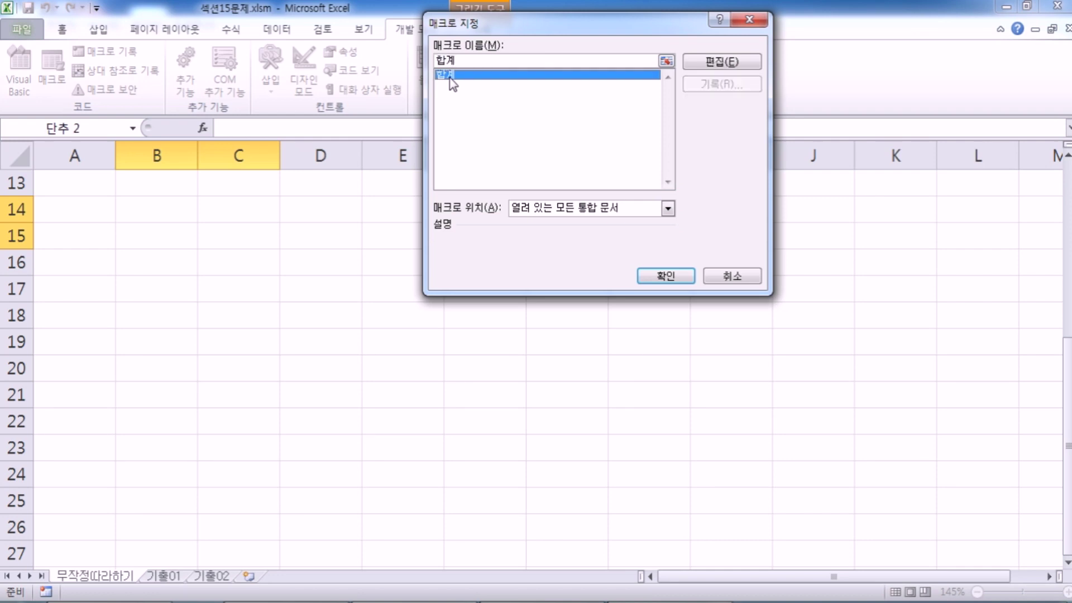
{"action": "left_click", "coordinate": [659, 276]}
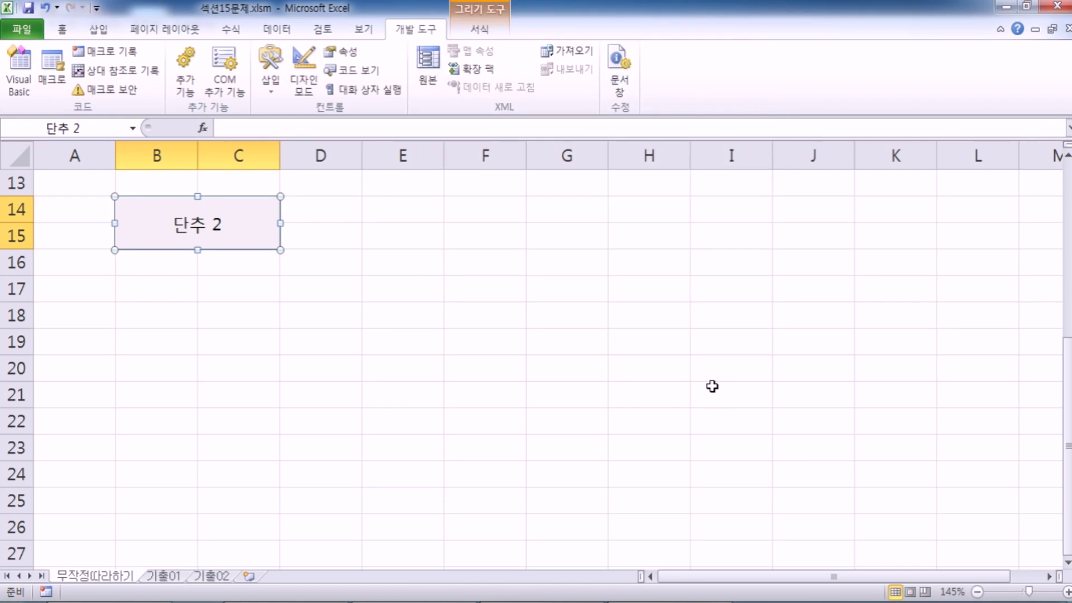
Step: Label the new form control button 합계 and deselect it
{"action": "type", "text": "ㅎ박"}
{"action": "key", "text": "BackSpace"}
{"action": "key", "text": "BackSpace"}
{"action": "type", "text": "합계"}
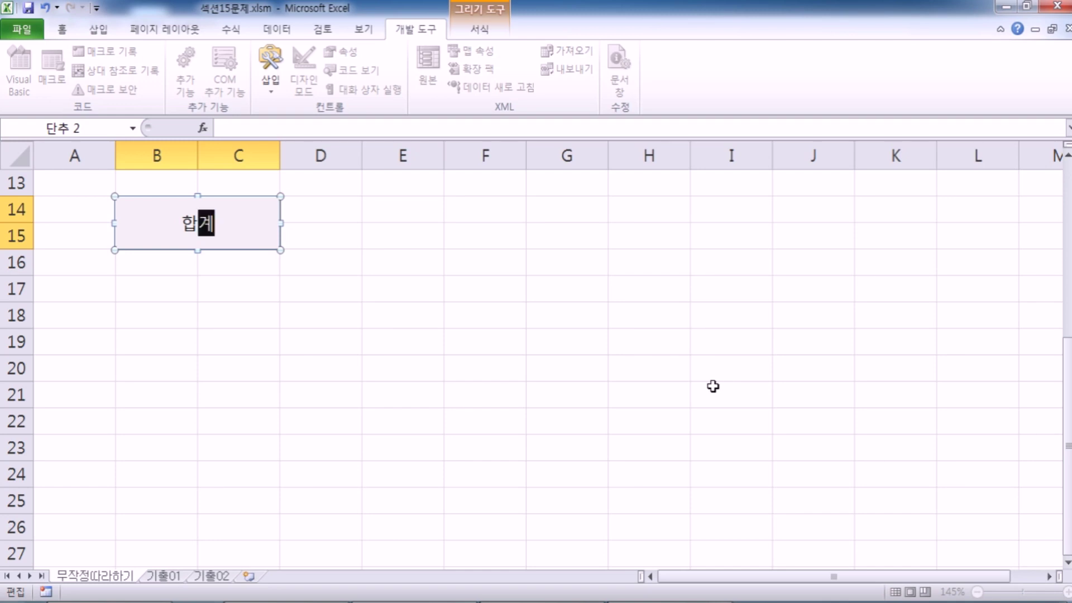
{"action": "left_click", "coordinate": [653, 388]}
Step: Clear the totals in F4:F12 and run the assigned macro from the 합계 button to fill them in
{"action": "scroll", "coordinate": [525, 390], "scroll_direction": "up", "scroll_amount": 4}
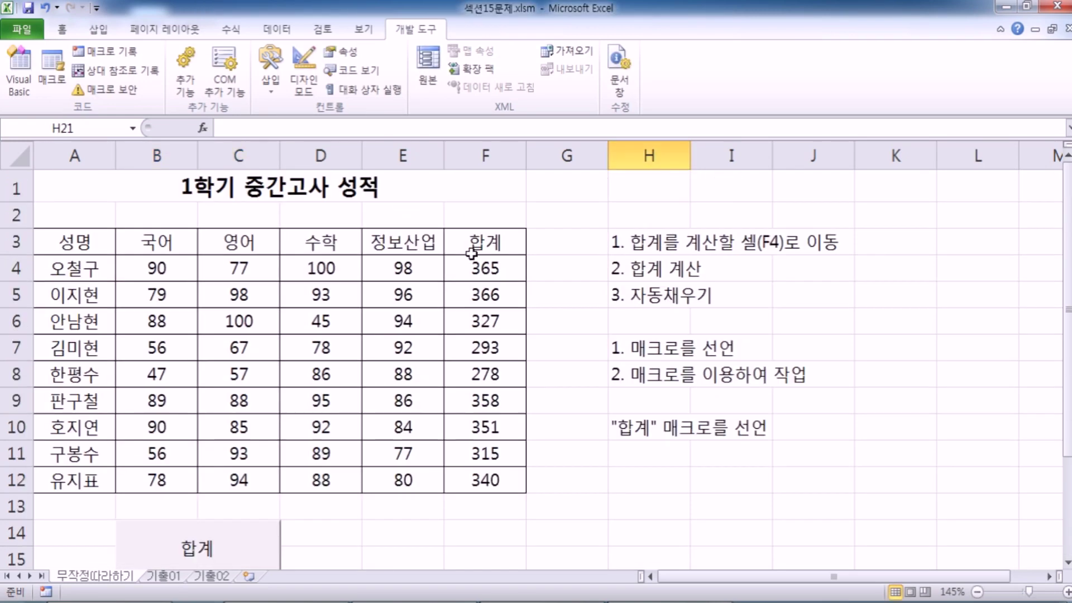
{"action": "left_click_drag", "start_coordinate": [476, 268], "coordinate": [486, 477]}
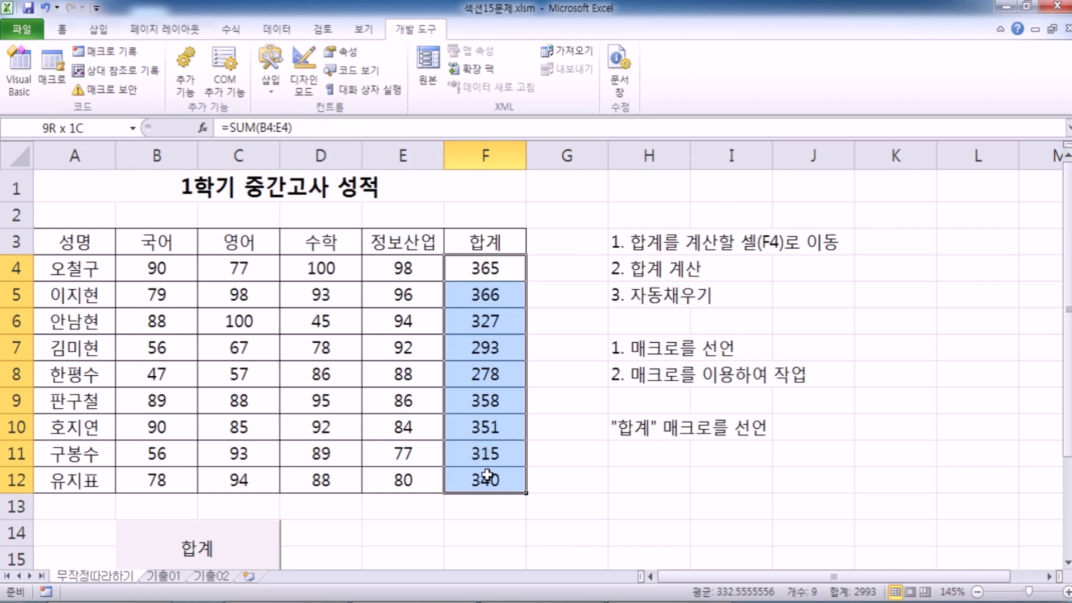
{"action": "key", "text": "Delete"}
{"action": "left_click", "coordinate": [550, 291]}
{"action": "scroll", "coordinate": [536, 318], "scroll_direction": "down", "scroll_amount": 2}
{"action": "scroll", "coordinate": [230, 416], "scroll_direction": "down", "scroll_amount": 2, "text": "ctrl"}
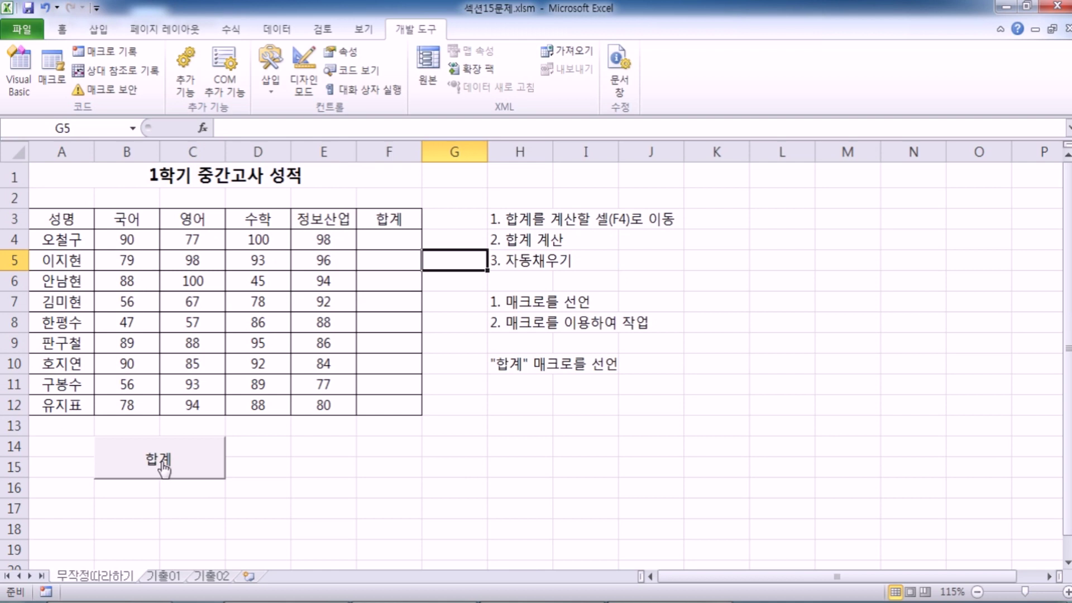
{"action": "left_click", "coordinate": [192, 463]}
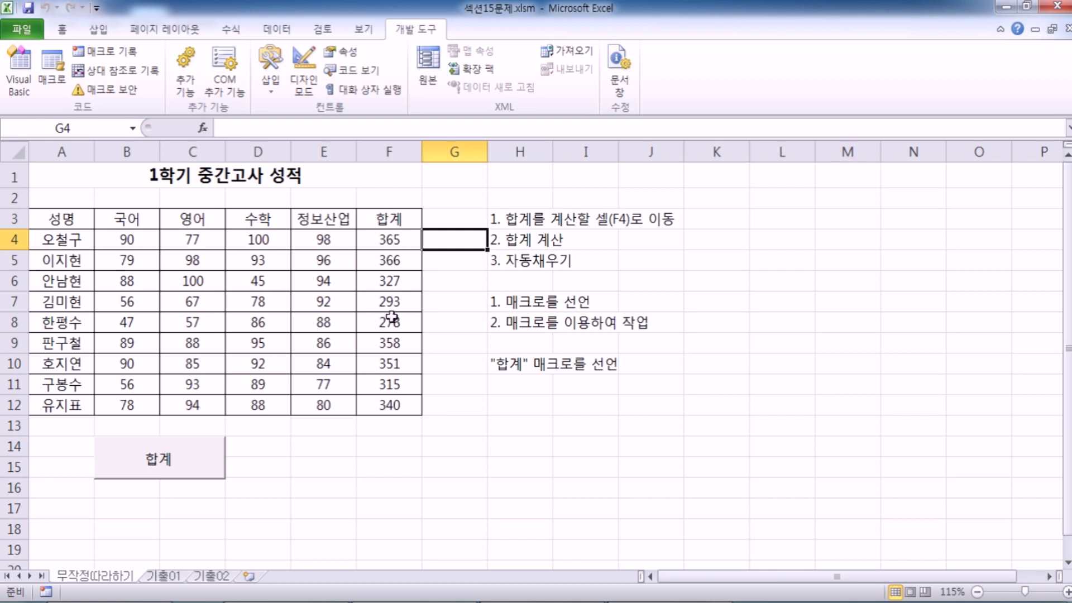
Step: Rerun the macro from the 합계 button, and try selecting the button for editing before deselecting it
{"action": "scroll", "coordinate": [393, 316], "scroll_direction": "down", "scroll_amount": 1}
{"action": "left_click", "coordinate": [177, 392]}
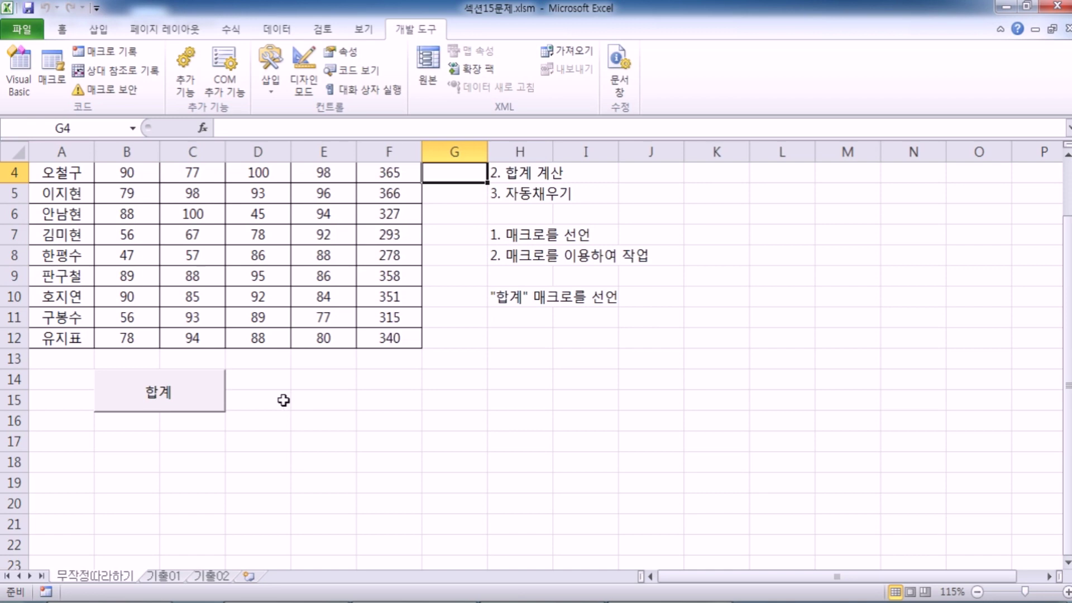
{"action": "right_click", "coordinate": [206, 402]}
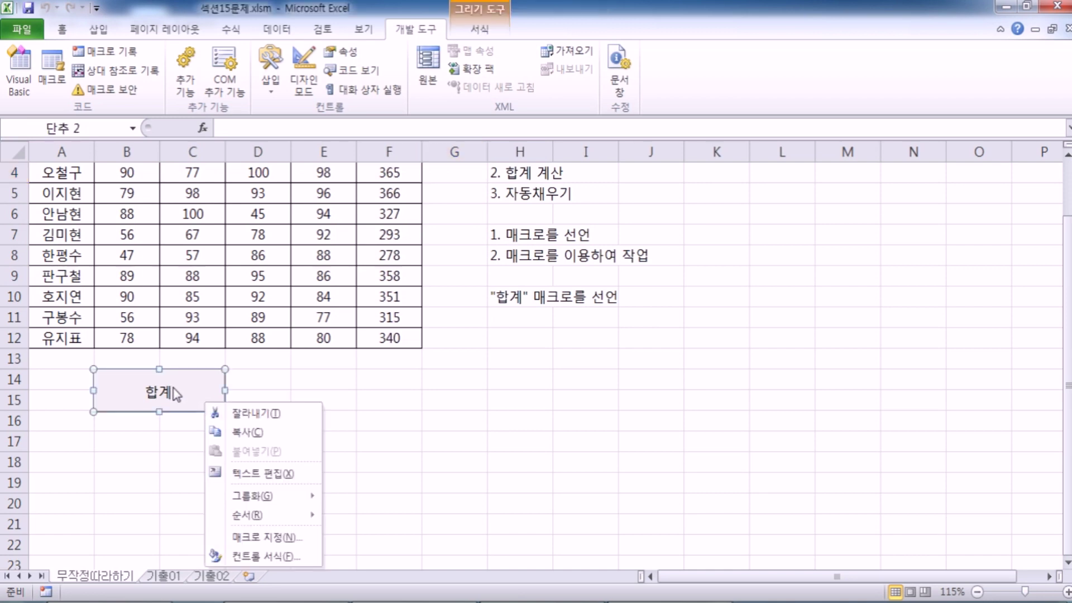
{"action": "key", "text": "Escape"}
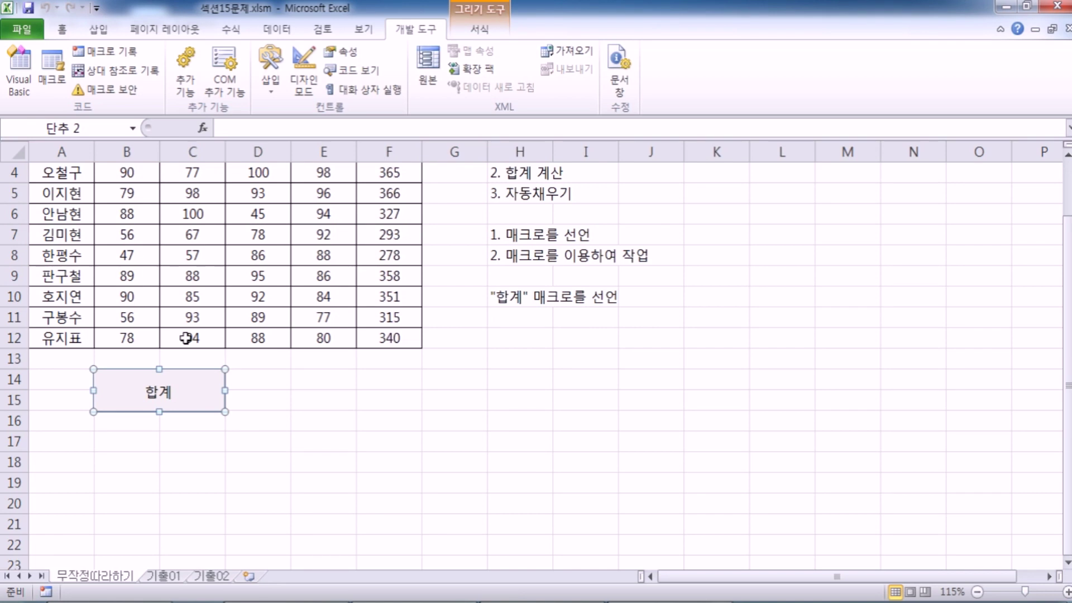
{"action": "left_click", "coordinate": [350, 445]}
{"action": "left_click", "coordinate": [203, 400]}
Step: Clear the totals in F4:F12 once more and refill them by running the 합계 button
{"action": "scroll", "coordinate": [390, 282], "scroll_direction": "up", "scroll_amount": 1}
{"action": "left_click_drag", "start_coordinate": [396, 244], "coordinate": [390, 407]}
{"action": "key", "text": "Delete"}
{"action": "left_click", "coordinate": [334, 474]}
{"action": "scroll", "coordinate": [223, 358], "scroll_direction": "down", "scroll_amount": 2}
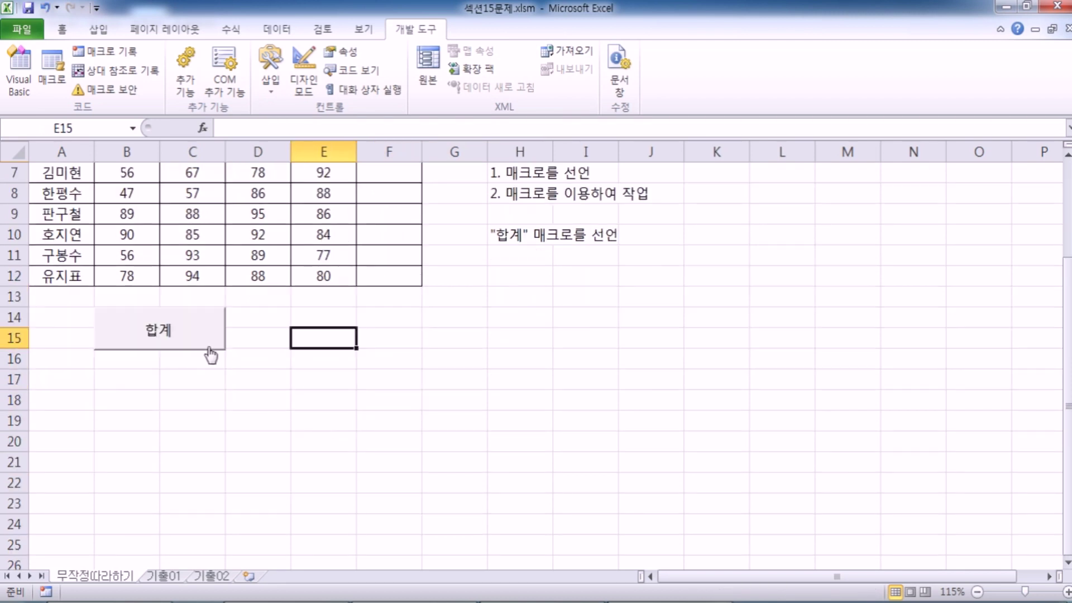
{"action": "left_click", "coordinate": [208, 347]}
Step: Select the 합계 button for editing, enlarge it slightly from its lower-right corner, and deselect it
{"action": "scroll", "coordinate": [210, 382], "scroll_direction": "down", "scroll_amount": 2}
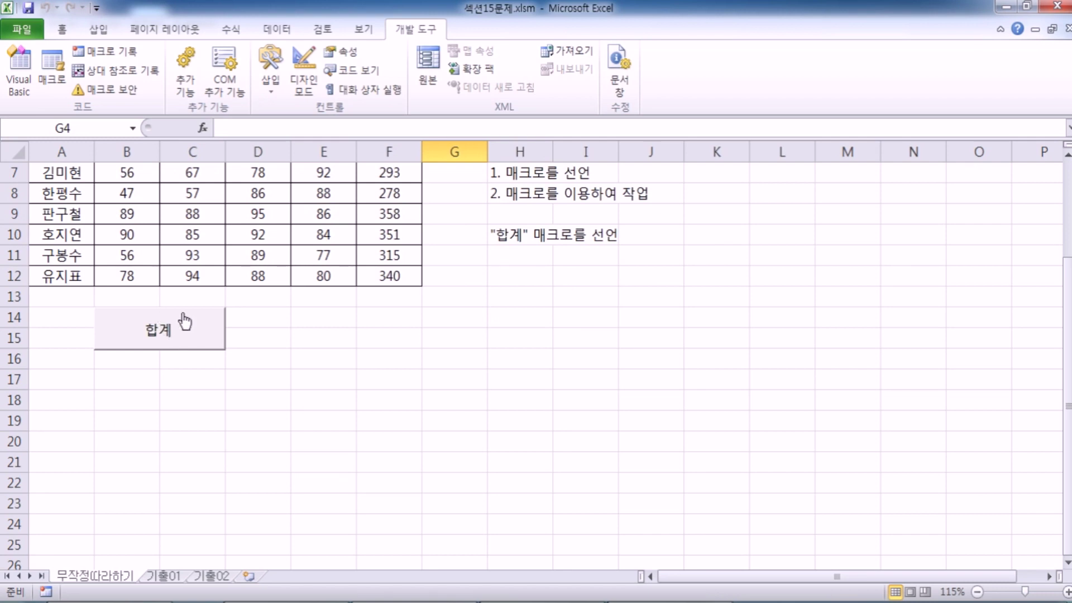
{"action": "right_click", "coordinate": [209, 323]}
{"action": "key", "text": "Escape"}
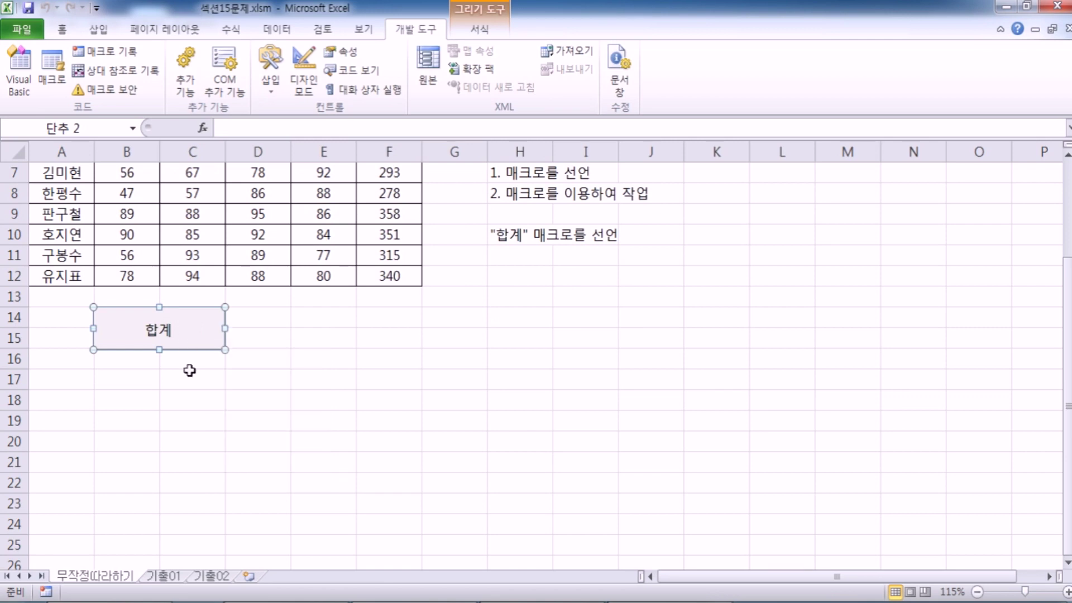
{"action": "mouse_move", "coordinate": [226, 350]}
{"action": "left_mouse_down"}
{"action": "mouse_move", "coordinate": [297, 356]}
{"action": "mouse_move", "coordinate": [226, 353]}
{"action": "left_mouse_up"}
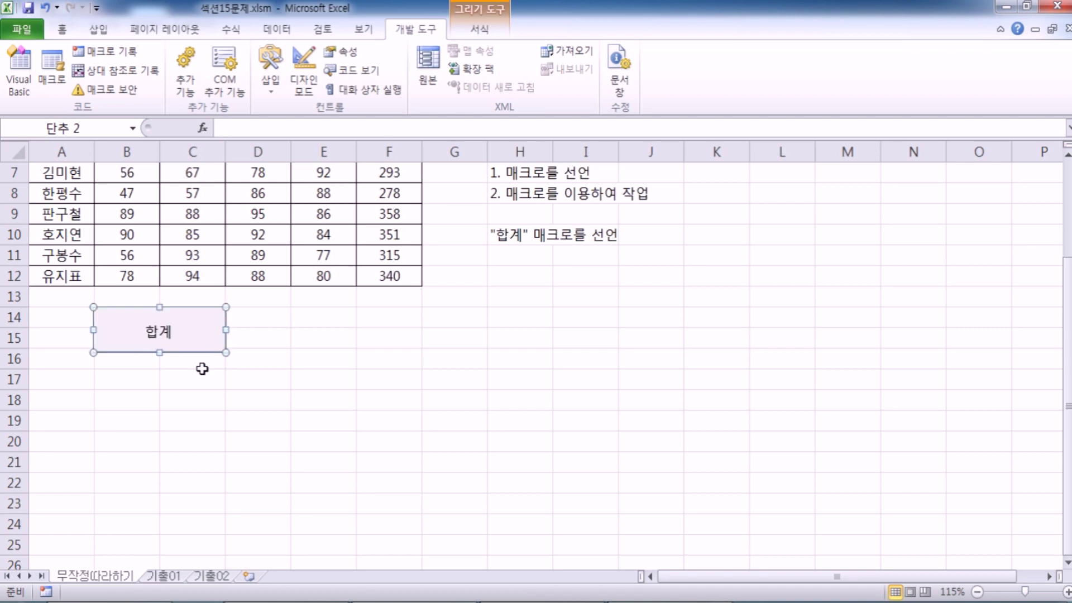
{"action": "left_click", "coordinate": [342, 328]}
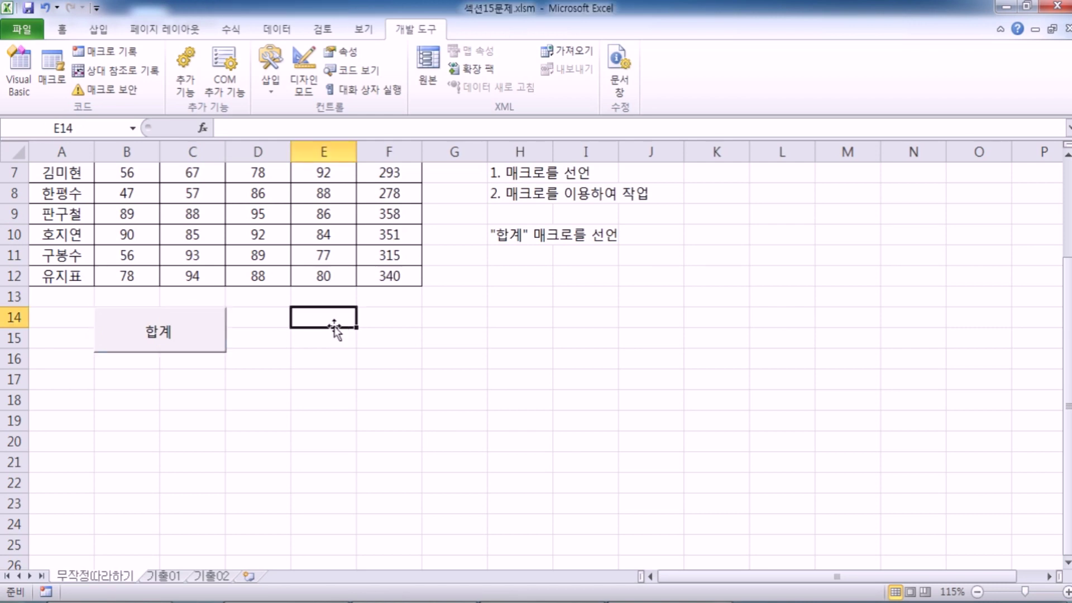
Step: Rearrange the notes in column H: the macro declare-and-use lines in H3:H4, the 합계 declaration in H6, and the three calculation steps in H8:H10
{"action": "key", "text": "ctrl+Home"}
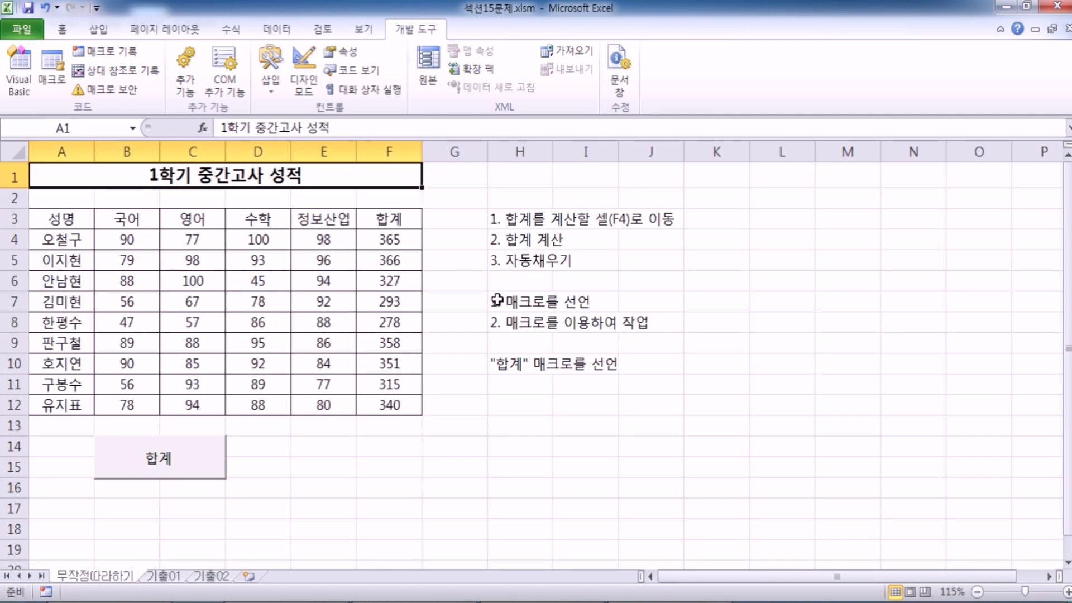
{"action": "left_click_drag", "start_coordinate": [496, 219], "coordinate": [735, 305]}
{"action": "left_click", "coordinate": [500, 226]}
{"action": "left_click_drag", "start_coordinate": [553, 310], "coordinate": [519, 233]}
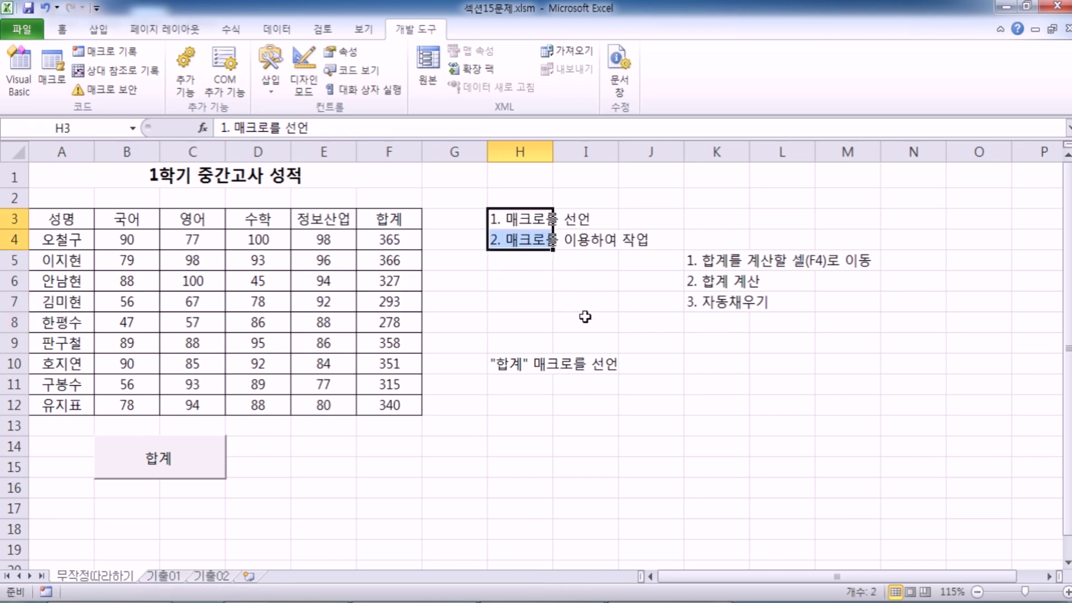
{"action": "left_click", "coordinate": [514, 366]}
{"action": "left_click_drag", "start_coordinate": [508, 351], "coordinate": [510, 277]}
{"action": "left_click_drag", "start_coordinate": [740, 254], "coordinate": [536, 366]}
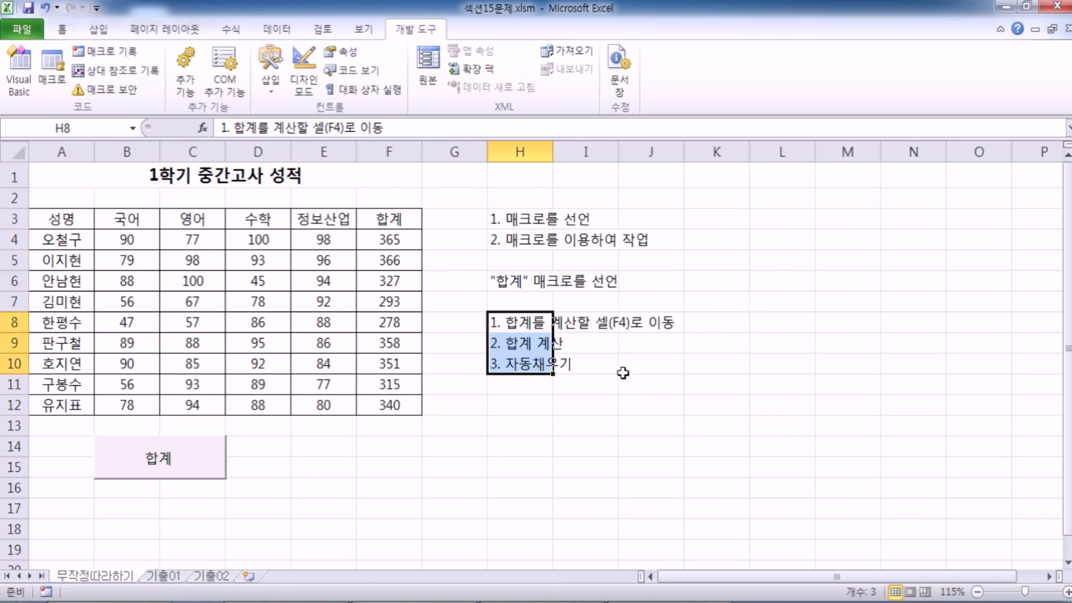
{"action": "left_click", "coordinate": [688, 378]}
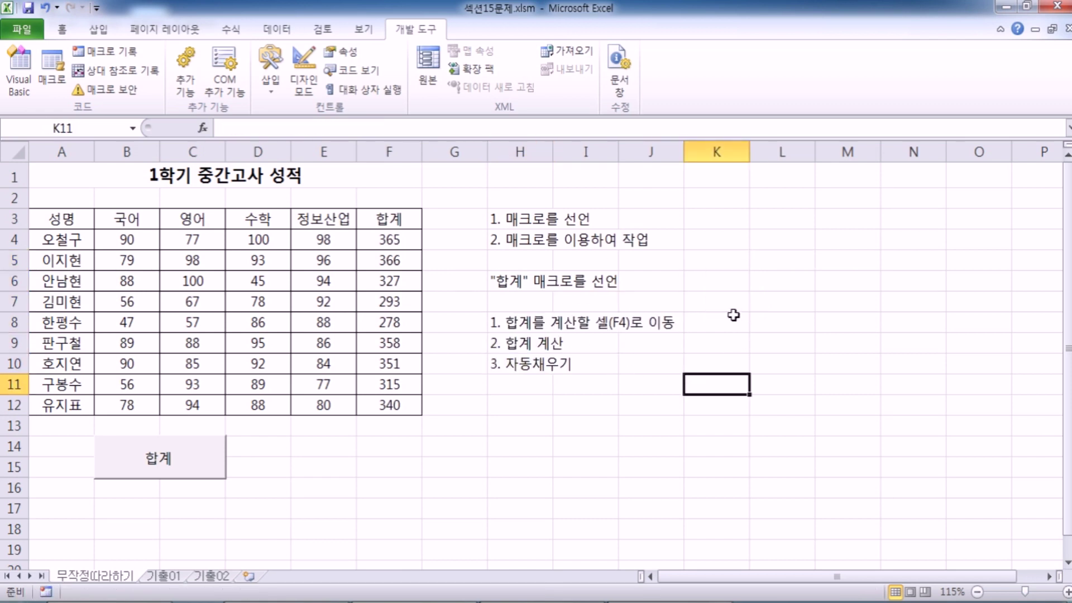
Step: Widen column H so its notes fit inside it, and widen column I slightly
{"action": "left_click_drag", "start_coordinate": [554, 150], "coordinate": [699, 149]}
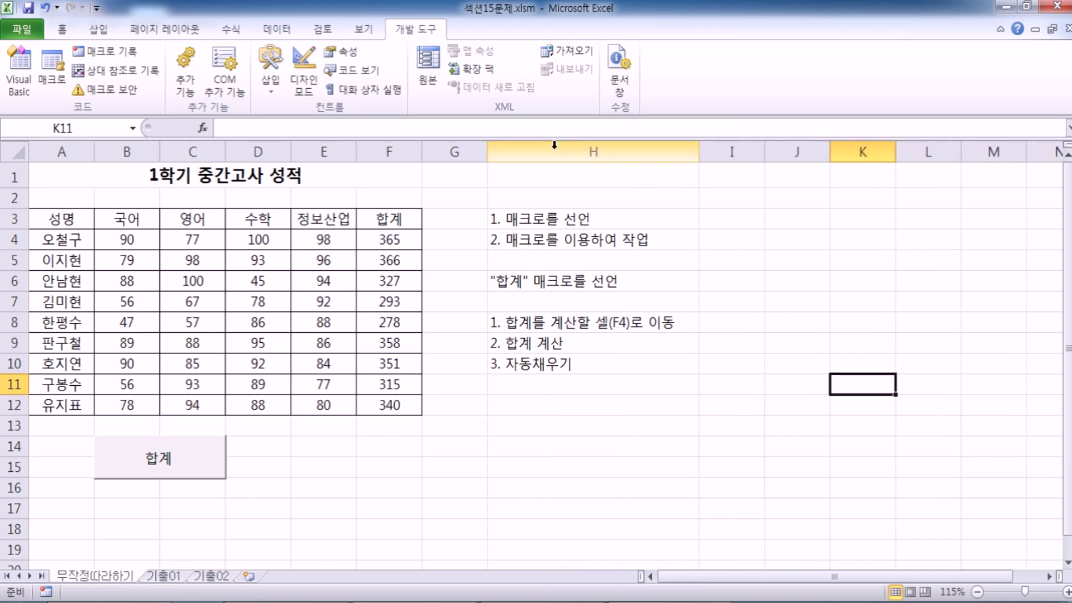
{"action": "left_click", "coordinate": [726, 277]}
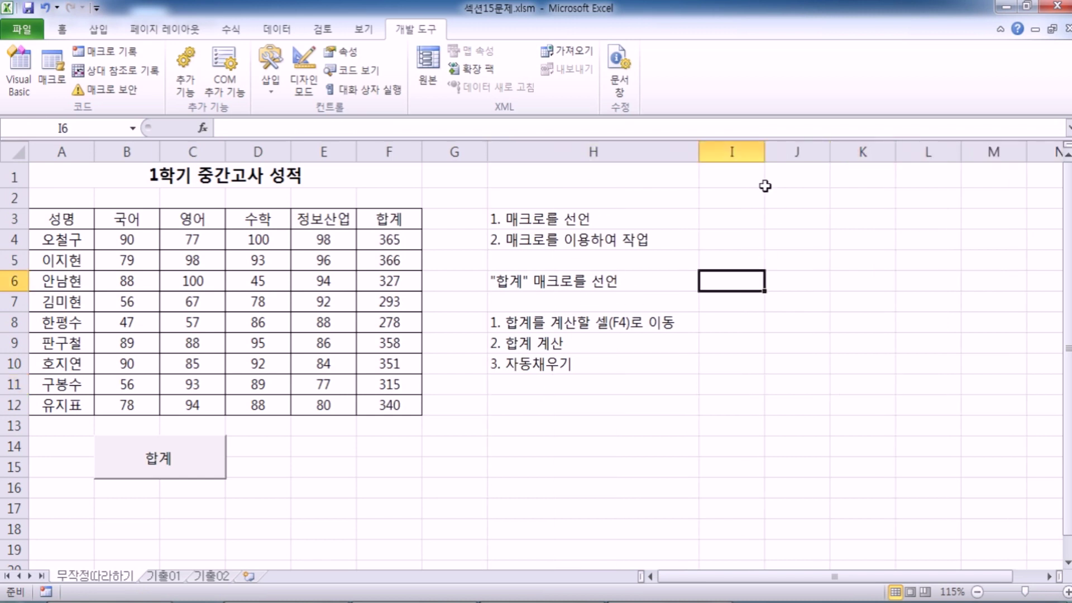
{"action": "left_click_drag", "start_coordinate": [765, 151], "coordinate": [800, 151]}
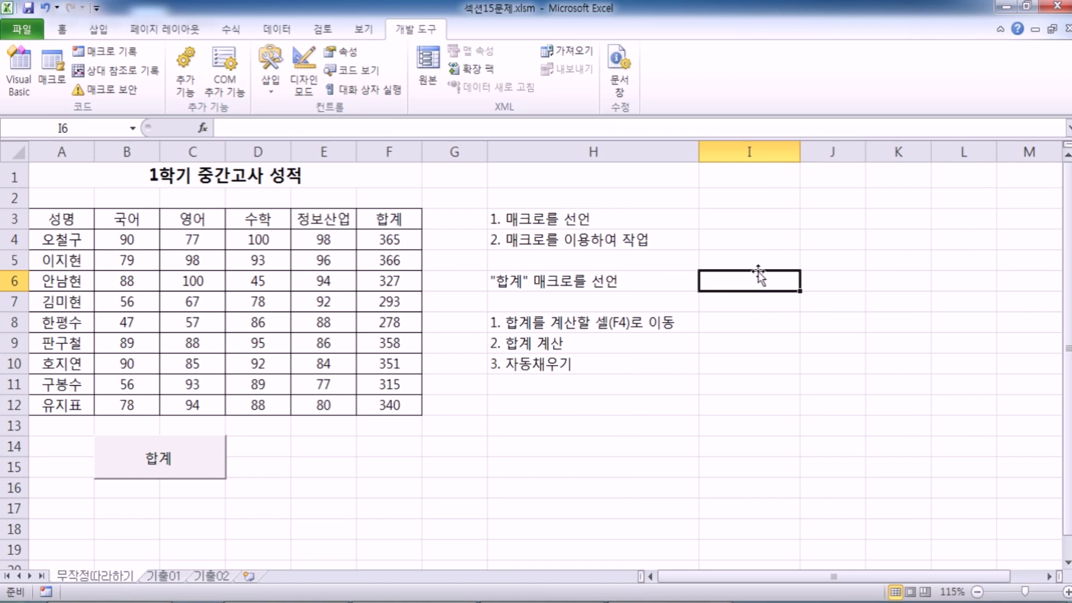
Step: Enter the heading note "셀음영" 매크로를 선언 in cell I6, including the quotation marks around 셀음영
{"action": "type", "text": "\"셀음ㅇ"}
{"action": "type", "text": "영\""}
{"action": "type", "text": " 매크로를 서"}
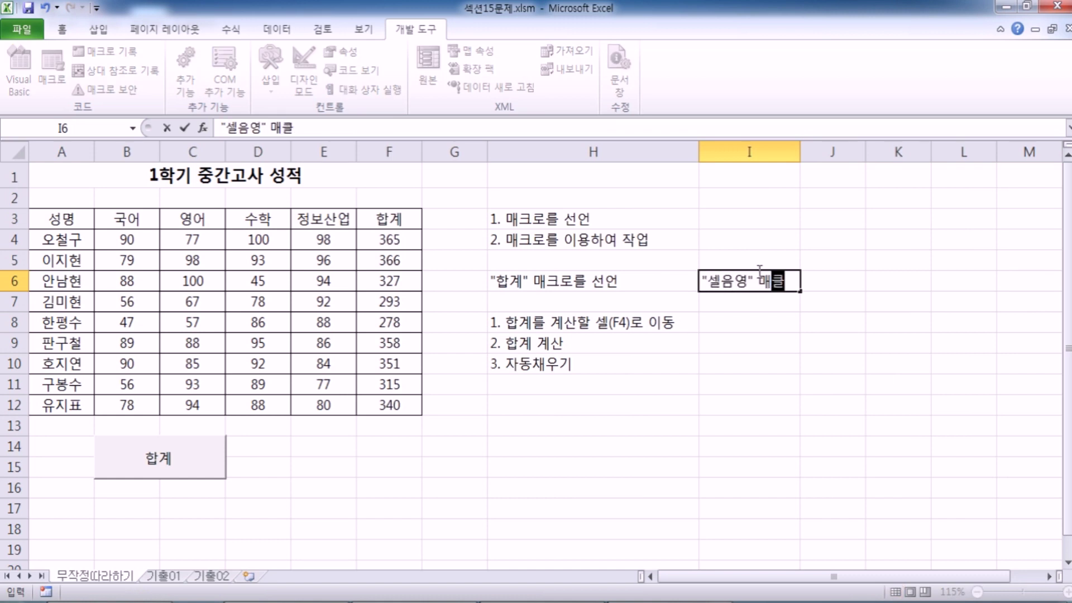
{"action": "type", "text": "ㄴ언"}
{"action": "key", "text": "Return"}
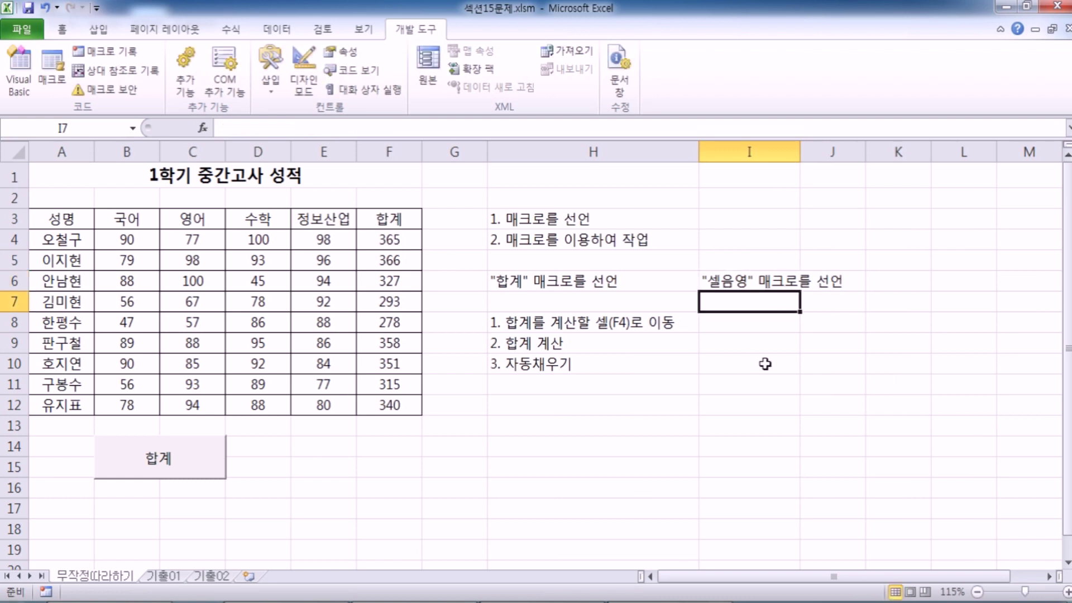
{"action": "left_click", "coordinate": [730, 215]}
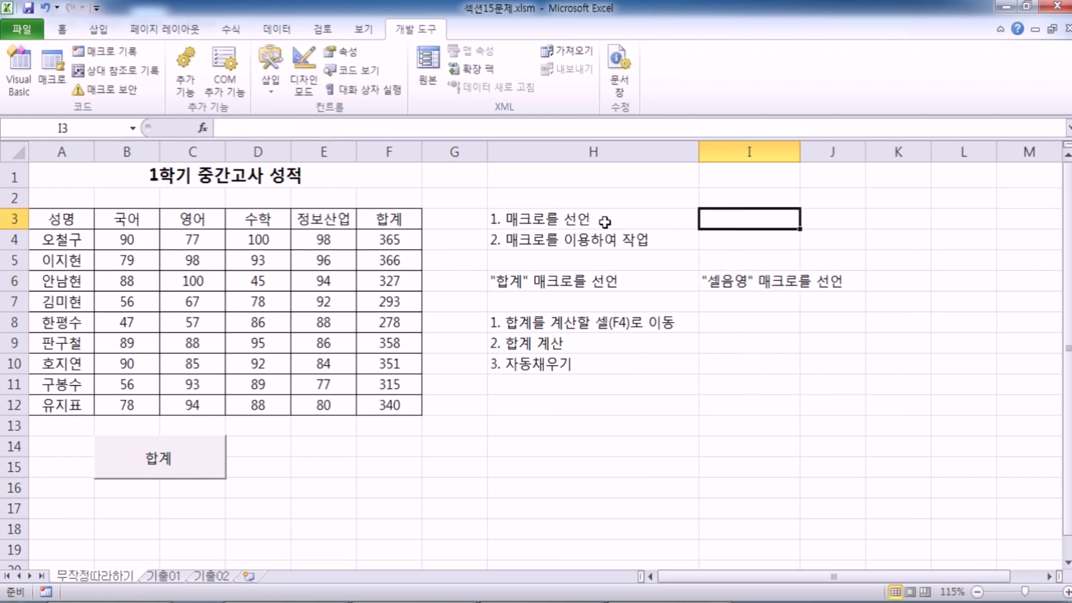
{"action": "left_click_drag", "start_coordinate": [586, 218], "coordinate": [726, 218]}
{"action": "left_click", "coordinate": [618, 239]}
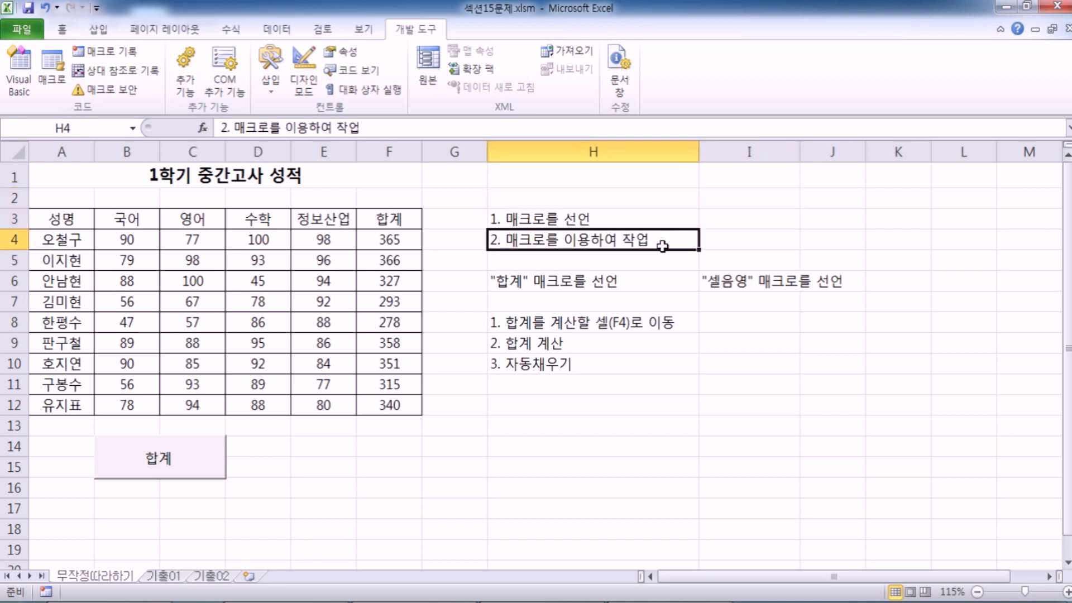
Step: Enter the first shading step, 1. 셀음영을 할 셀블록 설정, in cell I8
{"action": "left_click", "coordinate": [715, 325]}
{"action": "type", "text": "1."}
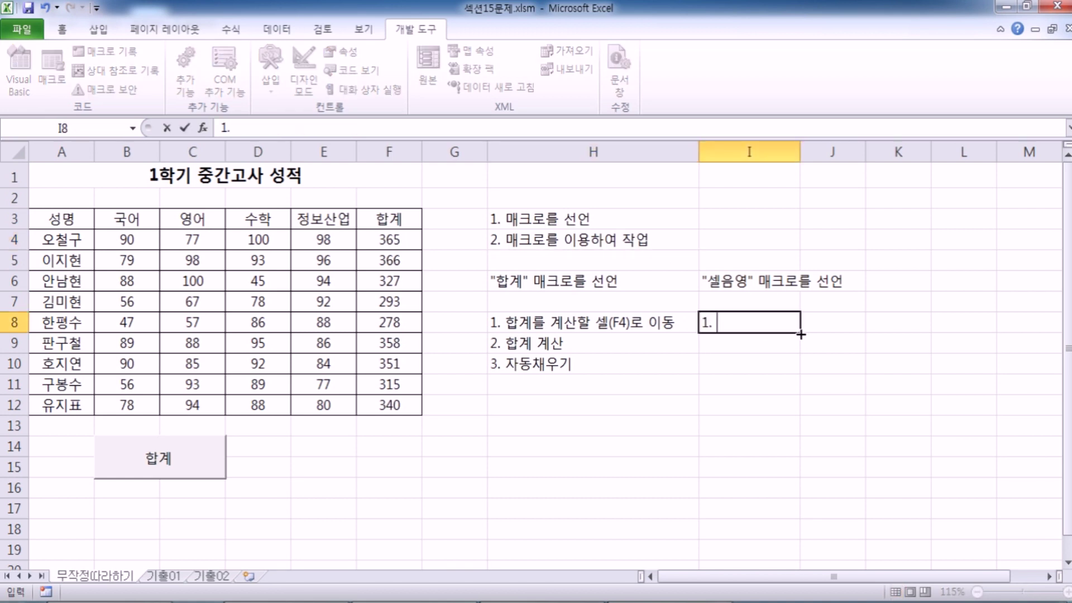
{"action": "type", "text": " 셀음영을"}
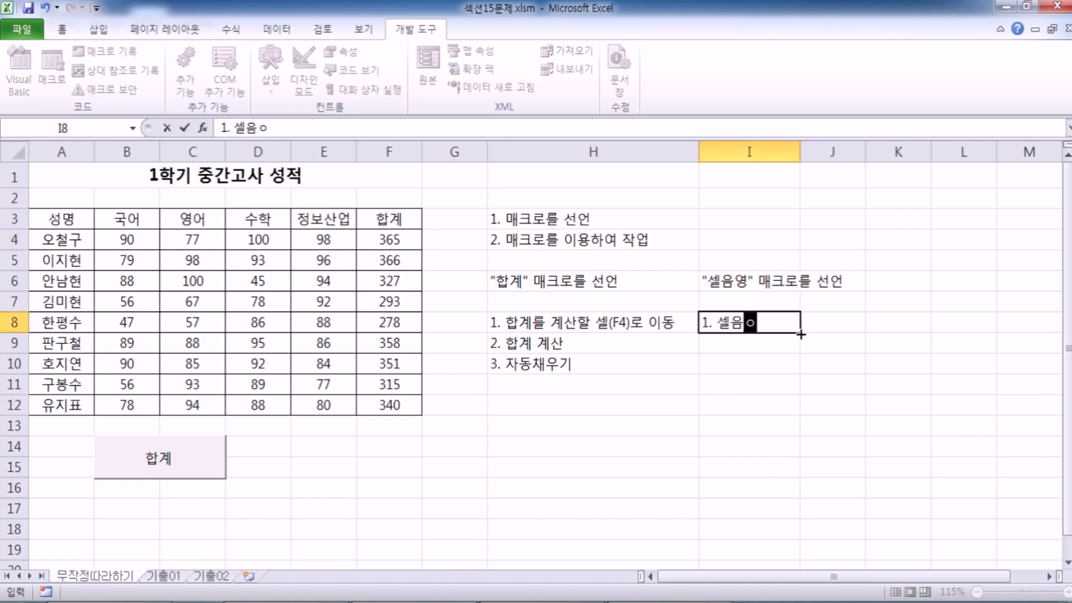
{"action": "type", "text": " 할"}
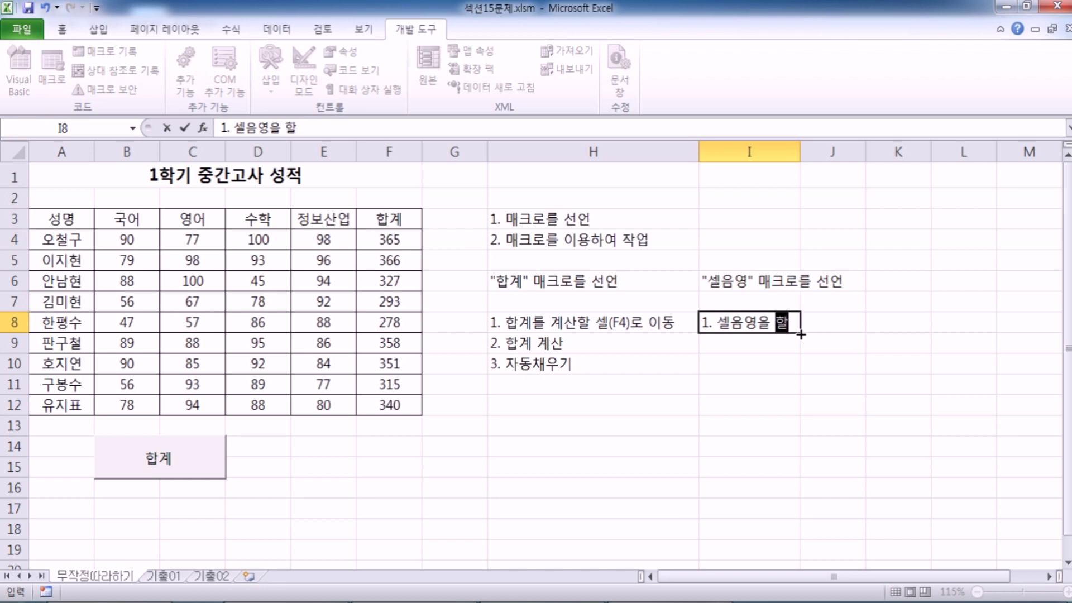
{"action": "type", "text": " 셀블록"}
{"action": "type", "text": " 설정"}
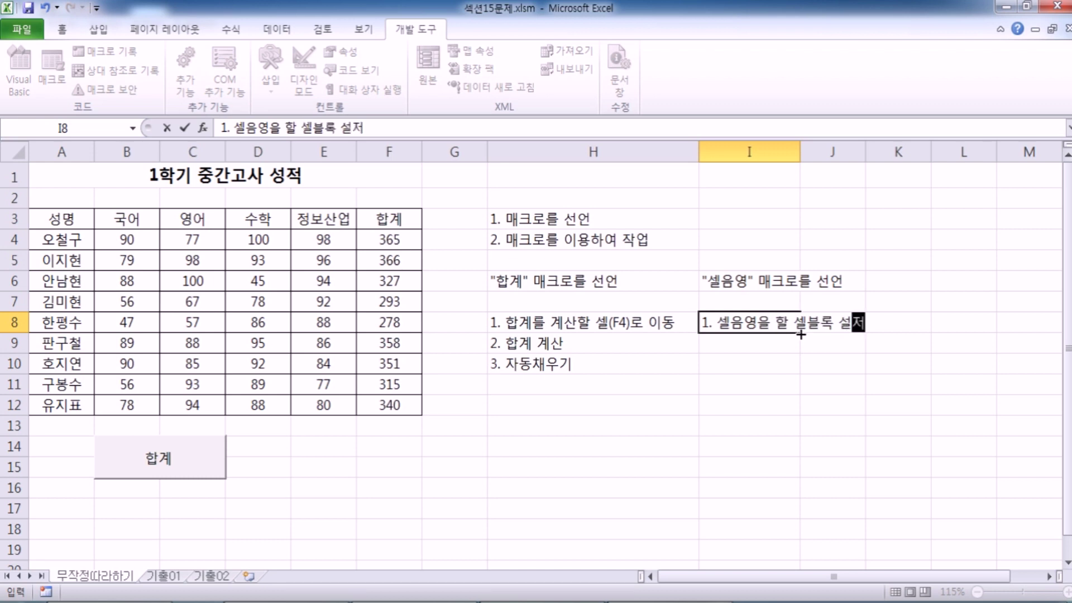
{"action": "key", "text": "Return"}
{"action": "left_click", "coordinate": [45, 218]}
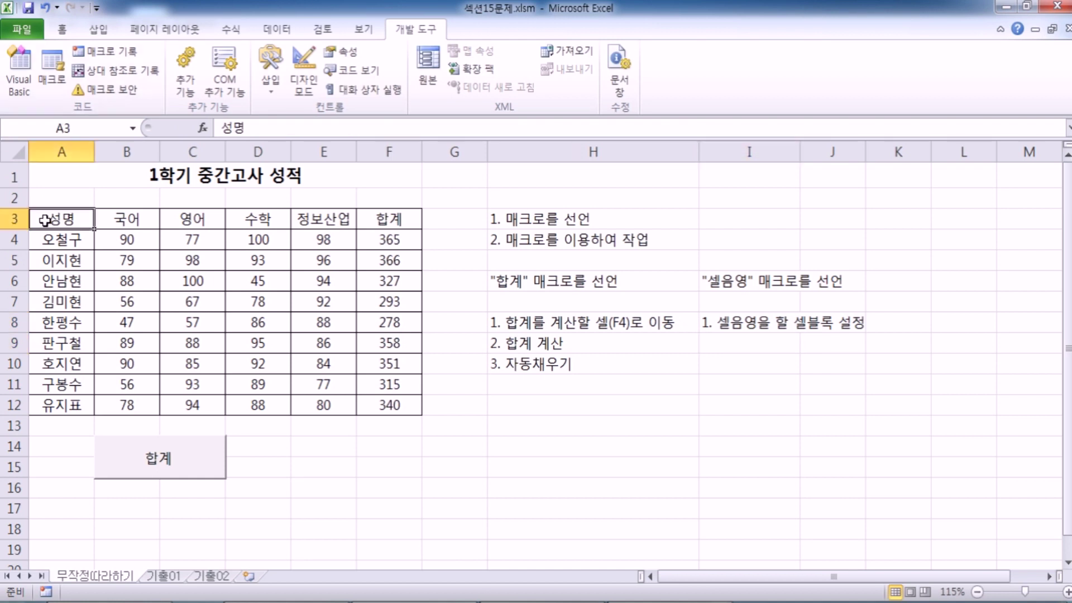
{"action": "left_click_drag", "start_coordinate": [399, 239], "coordinate": [389, 404]}
{"action": "left_click", "coordinate": [391, 240]}
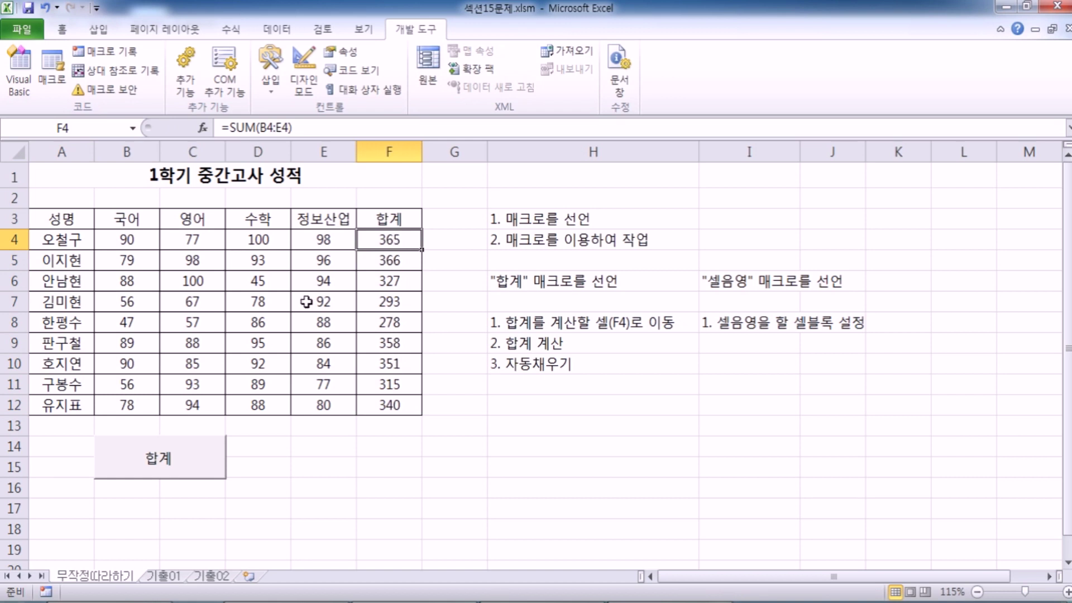
{"action": "left_click_drag", "start_coordinate": [55, 221], "coordinate": [385, 223]}
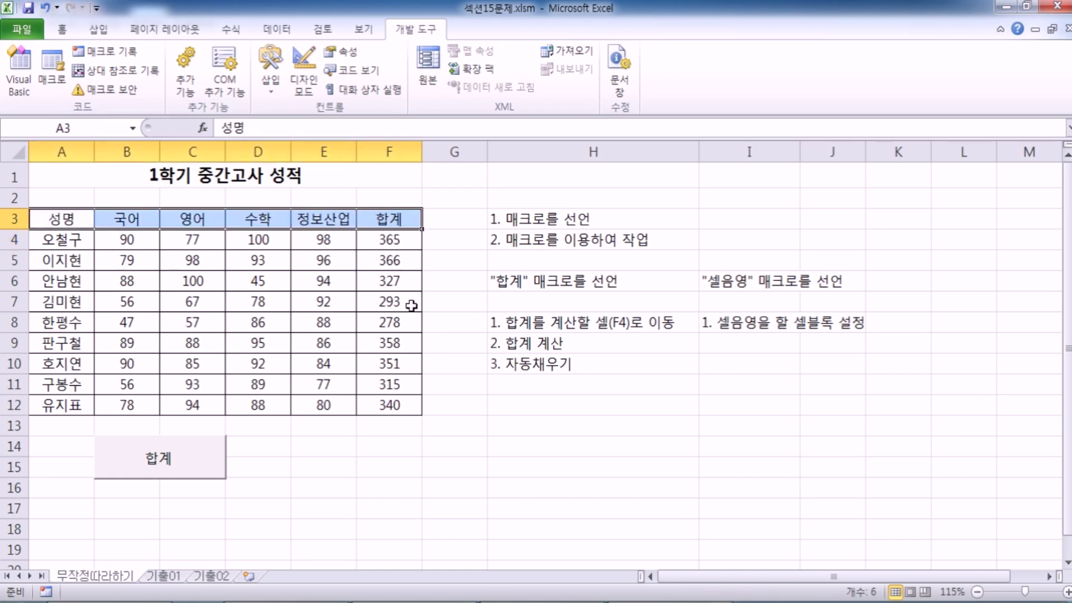
Step: Enter the second shading step, 2. 채우기 색상을 "빨강"으로 지정, in cell I9
{"action": "left_click", "coordinate": [711, 344]}
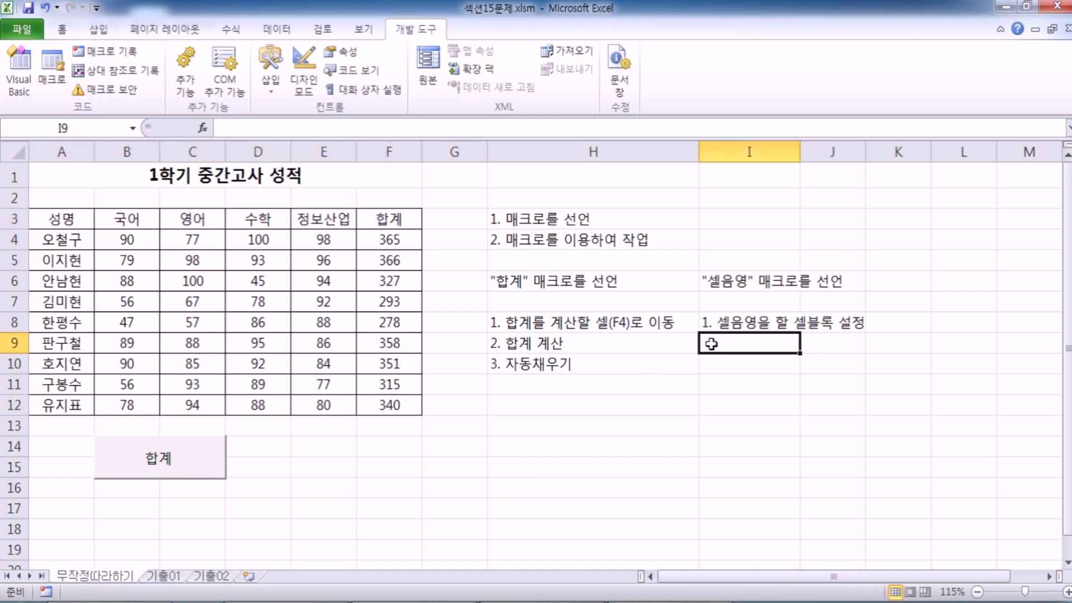
{"action": "type", "text": "2. ㅍㅊㅍ"}
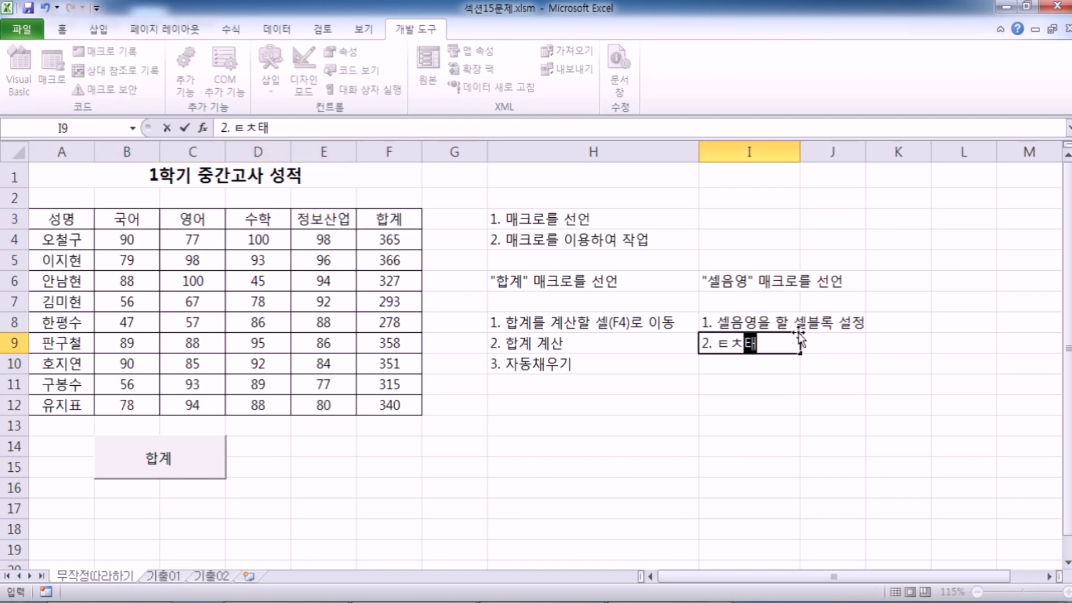
{"action": "key", "text": "BackSpace"}
{"action": "key", "text": "BackSpace"}
{"action": "key", "text": "BackSpace"}
{"action": "type", "text": "챙우기 색상을"}
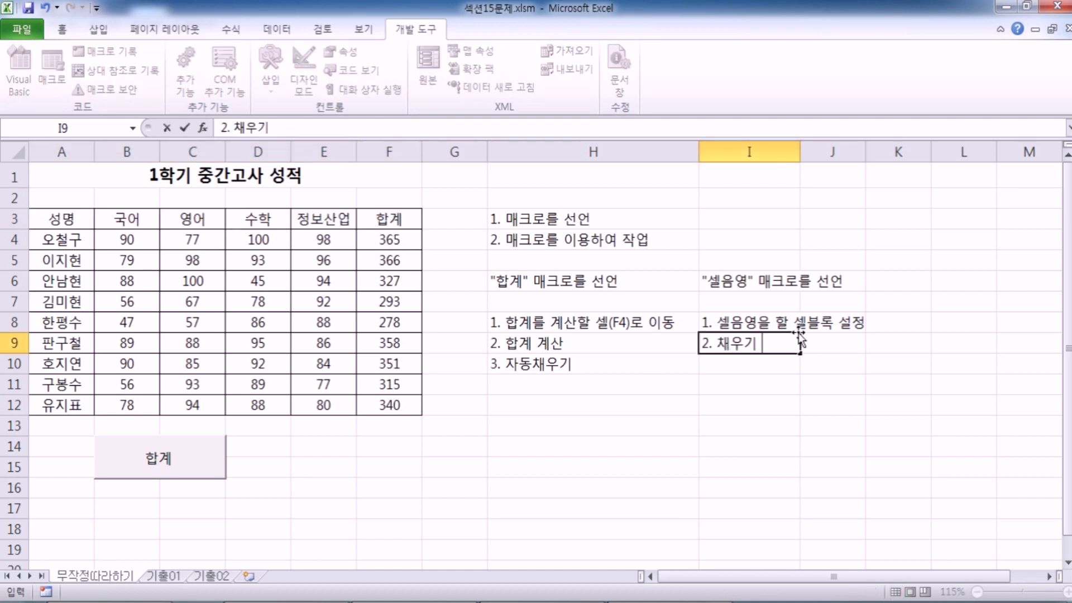
{"action": "type", "text": " 빠ㅣㄹ"}
{"action": "key", "text": "BackSpace"}
{"action": "key", "text": "BackSpace"}
{"action": "key", "text": "BackSpace"}
{"action": "type", "text": "\"ㅂ"}
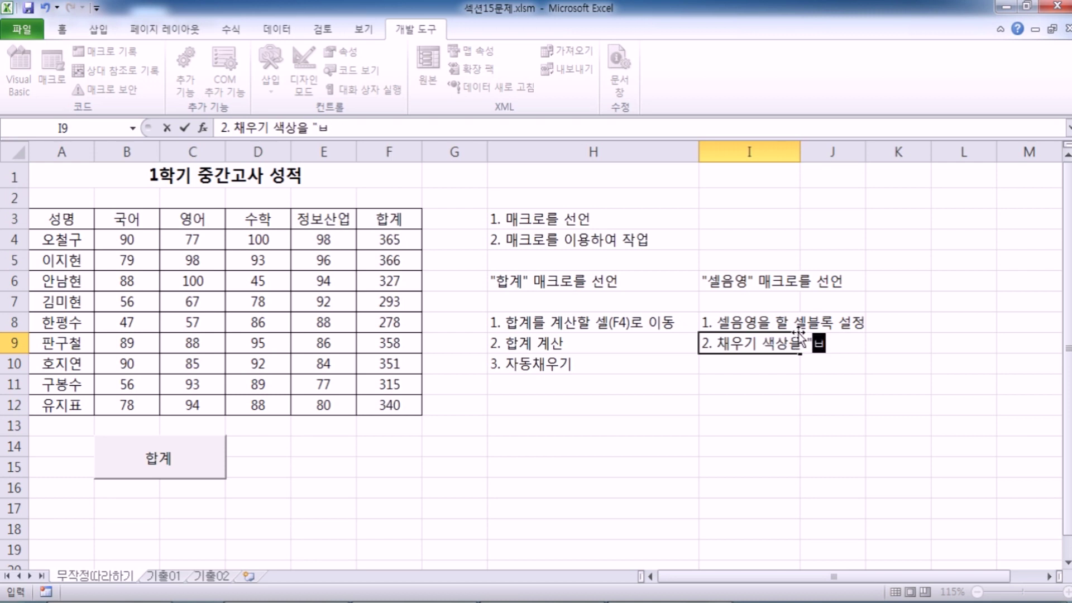
{"action": "type", "text": "빨강"}
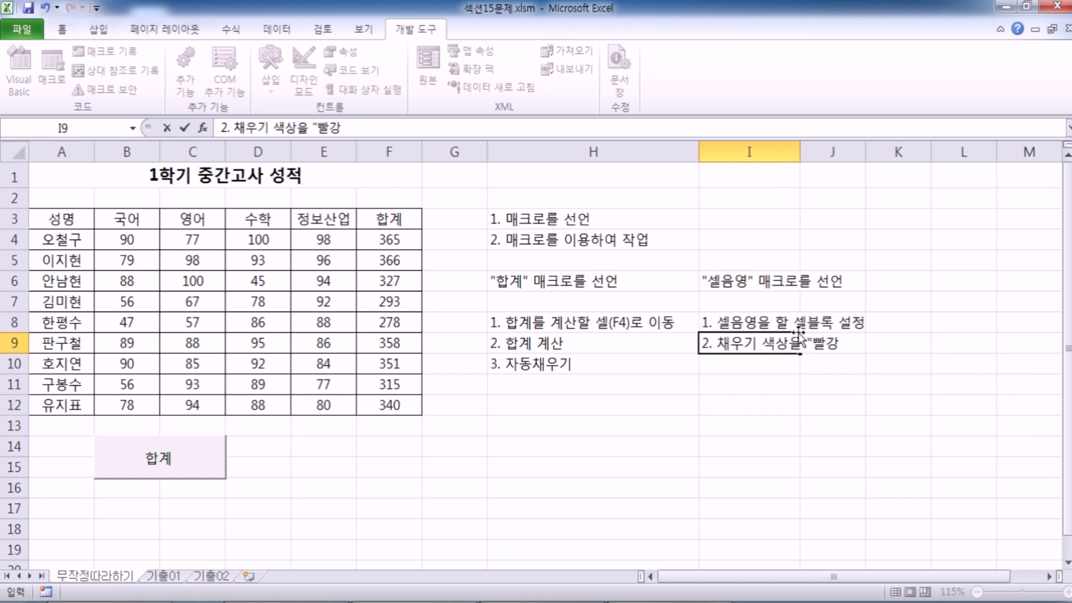
{"action": "type", "text": "\"으로 지저ㅇ"}
{"action": "key", "text": "Return"}
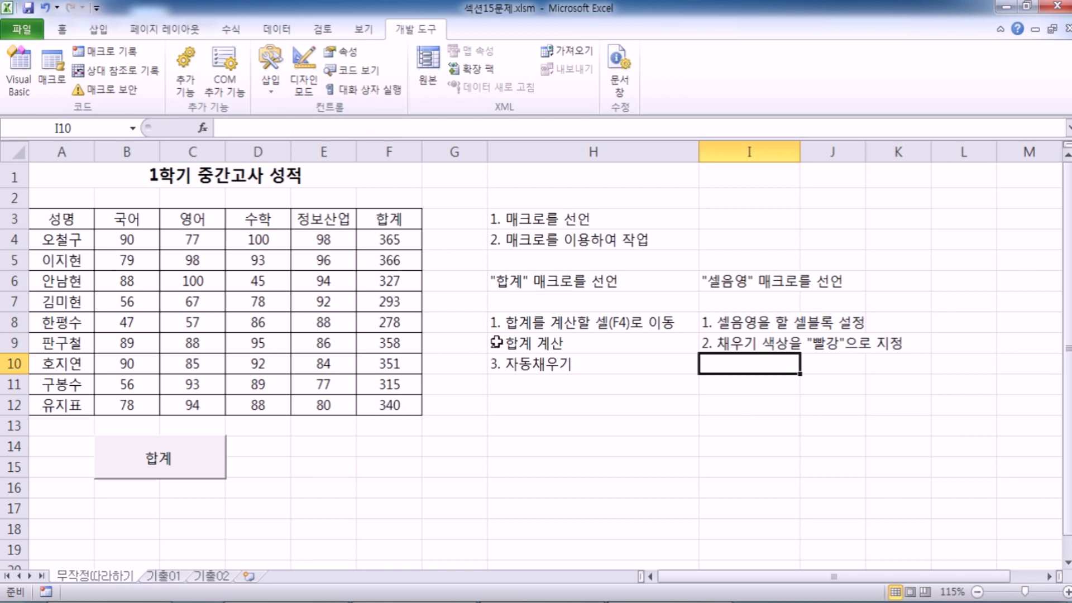
{"action": "left_click", "coordinate": [701, 378]}
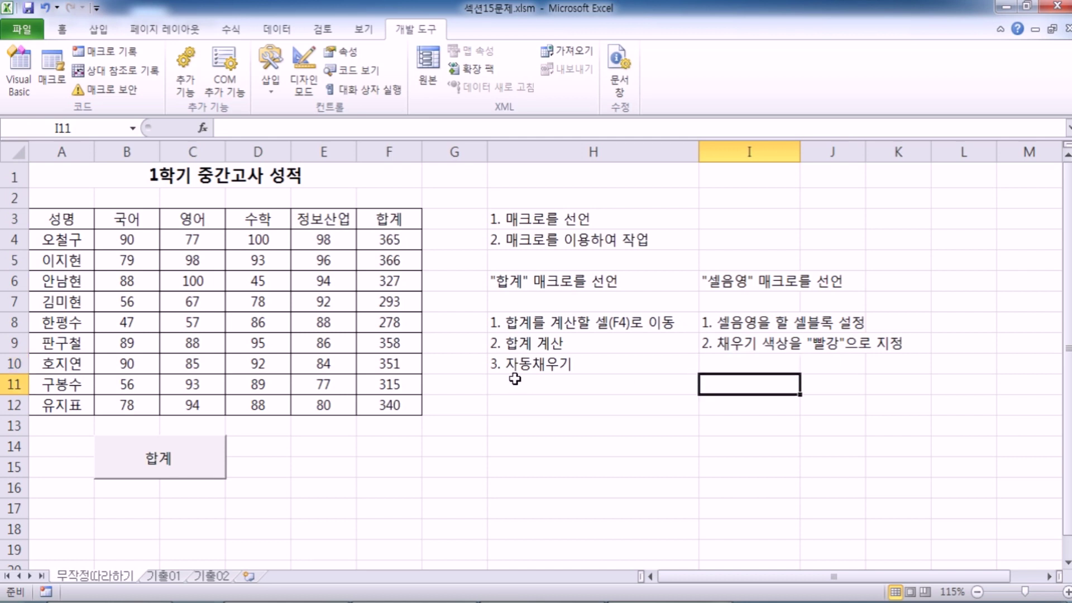
{"action": "left_click", "coordinate": [120, 179]}
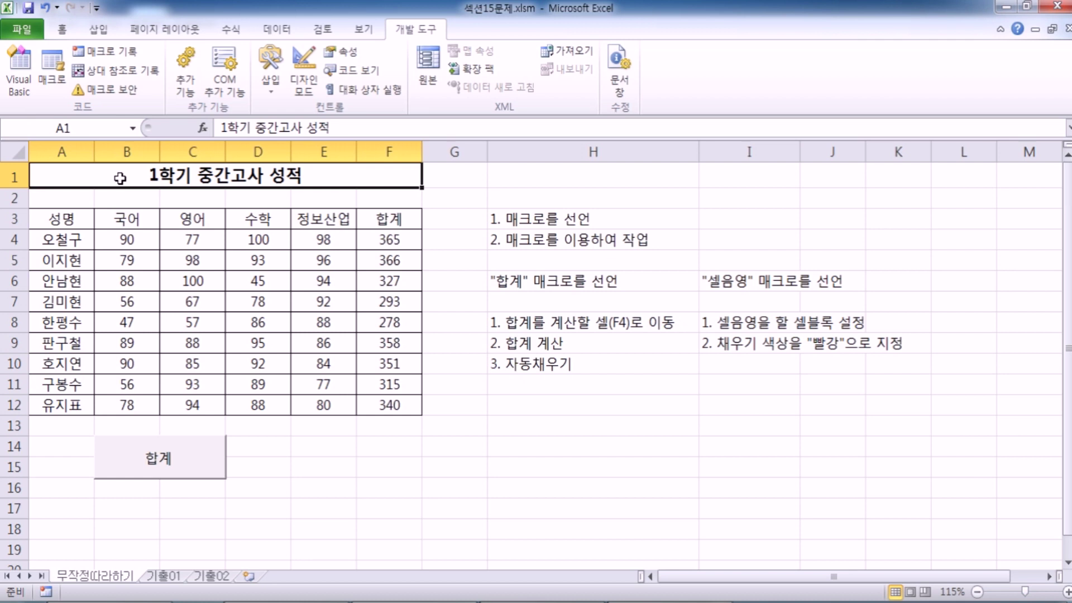
{"action": "left_click", "coordinate": [110, 51]}
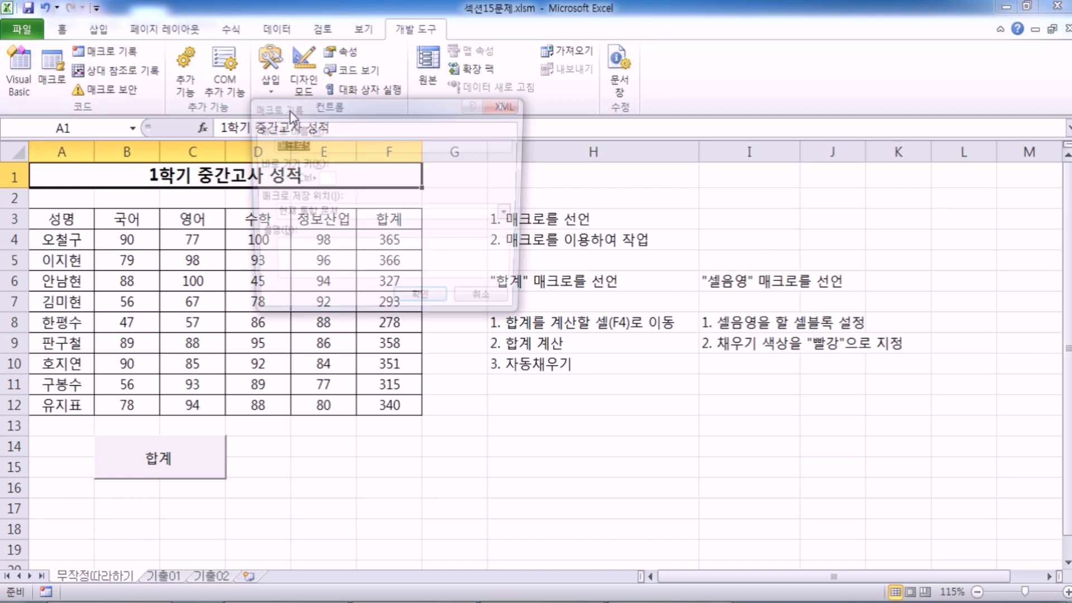
{"action": "type", "text": "ㅅ"}
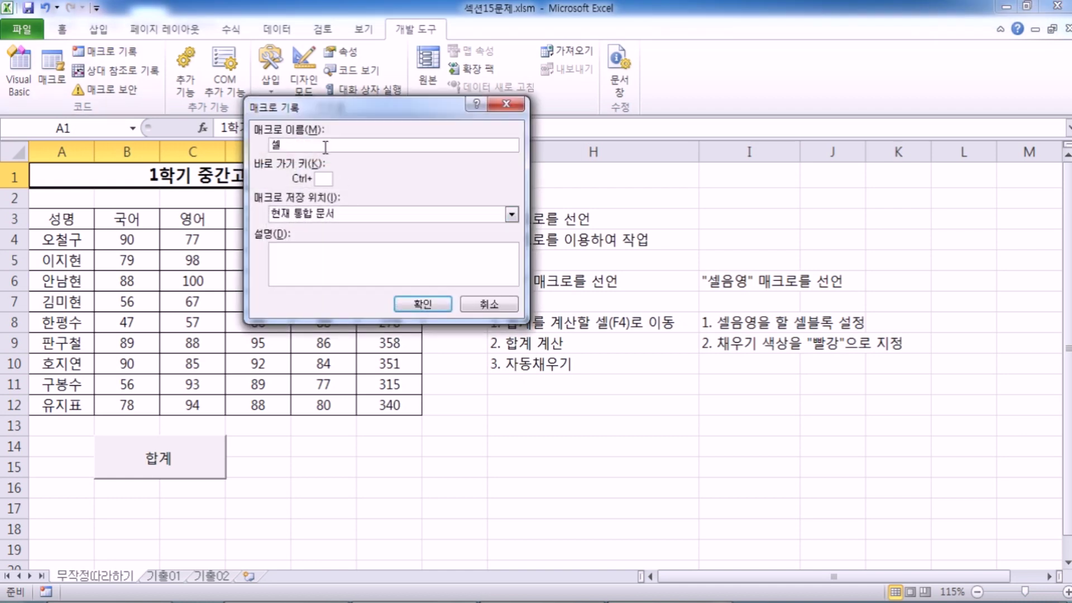
{"action": "key", "text": "Escape"}
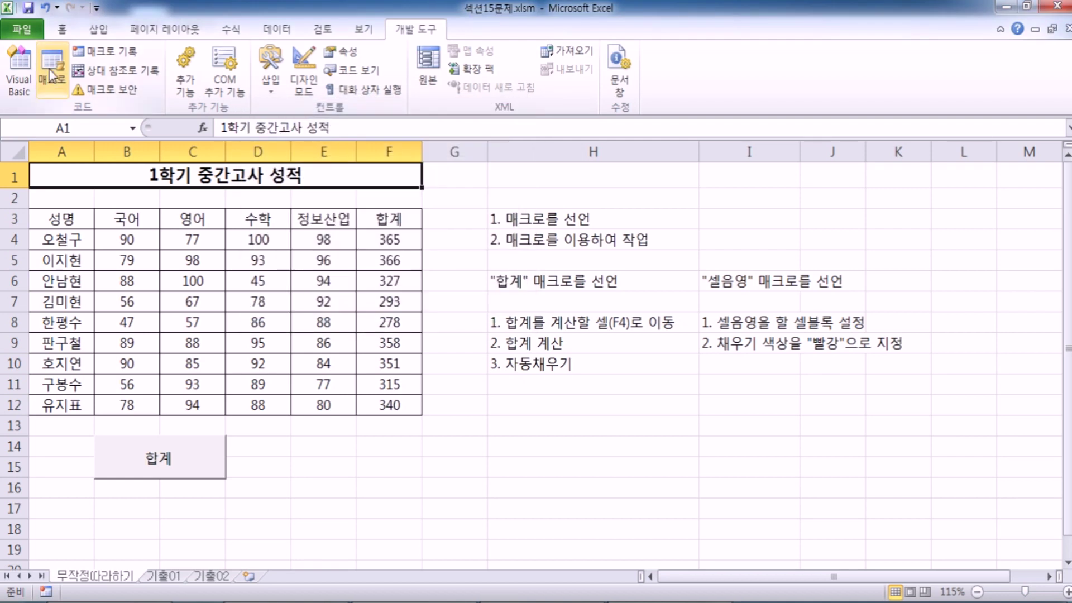
Step: Check the list of macros available in the open workbooks and close it
{"action": "left_click", "coordinate": [52, 75]}
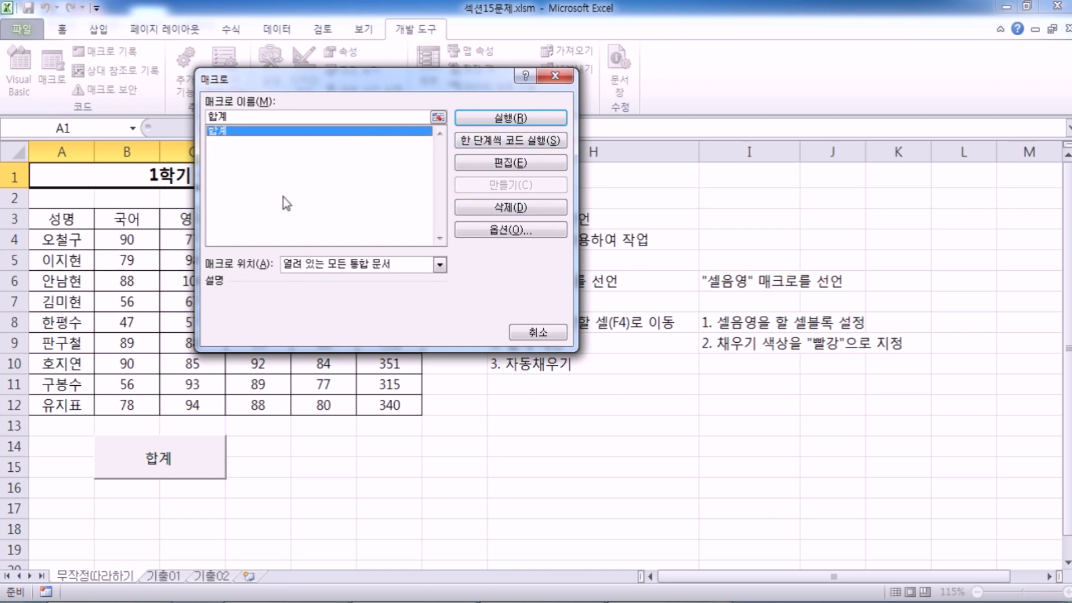
{"action": "key", "text": "Escape"}
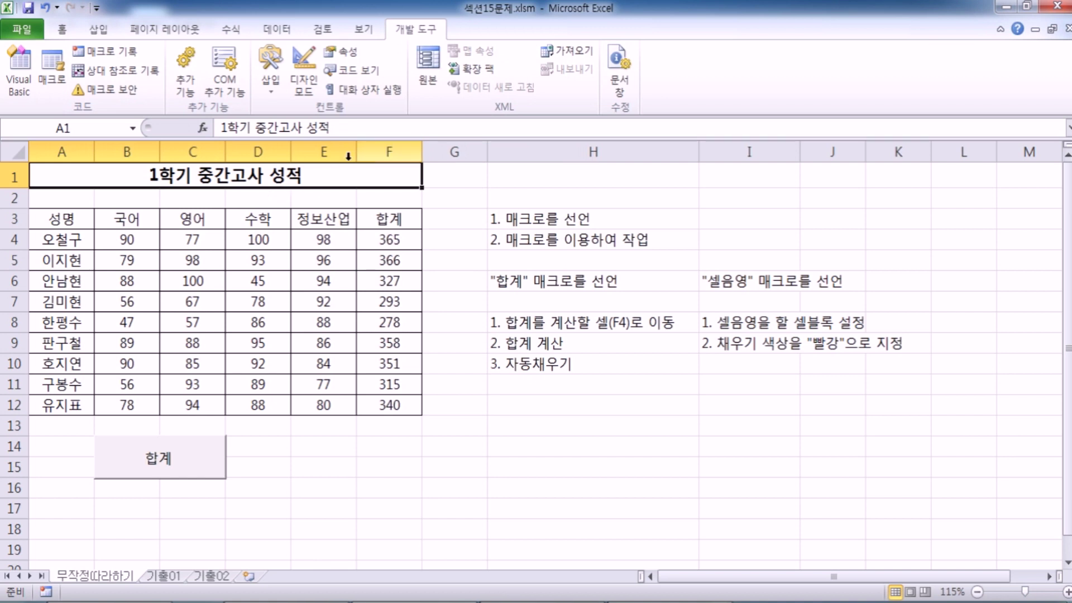
Step: Start recording a macro named 셀음영, stored in the current workbook
{"action": "left_click", "coordinate": [114, 56]}
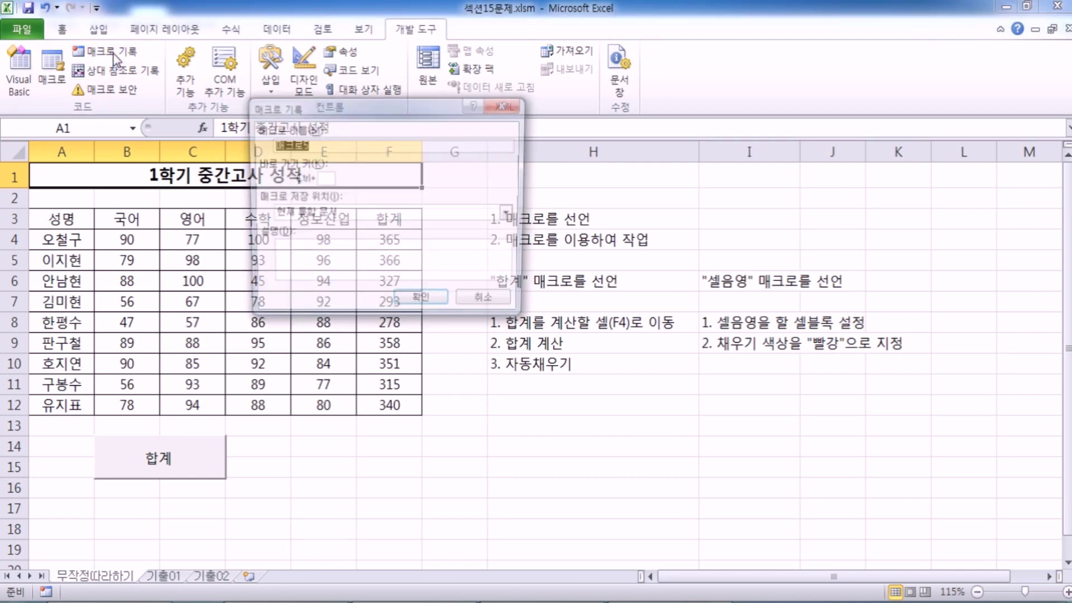
{"action": "type", "text": "ㅅ"}
{"action": "type", "text": "음영"}
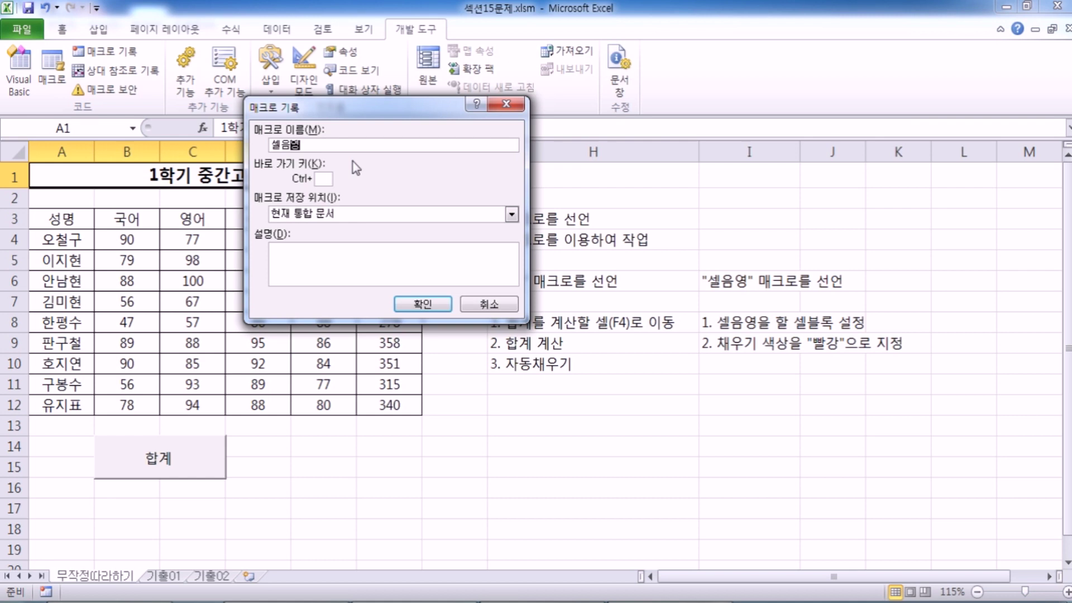
{"action": "left_click", "coordinate": [423, 305]}
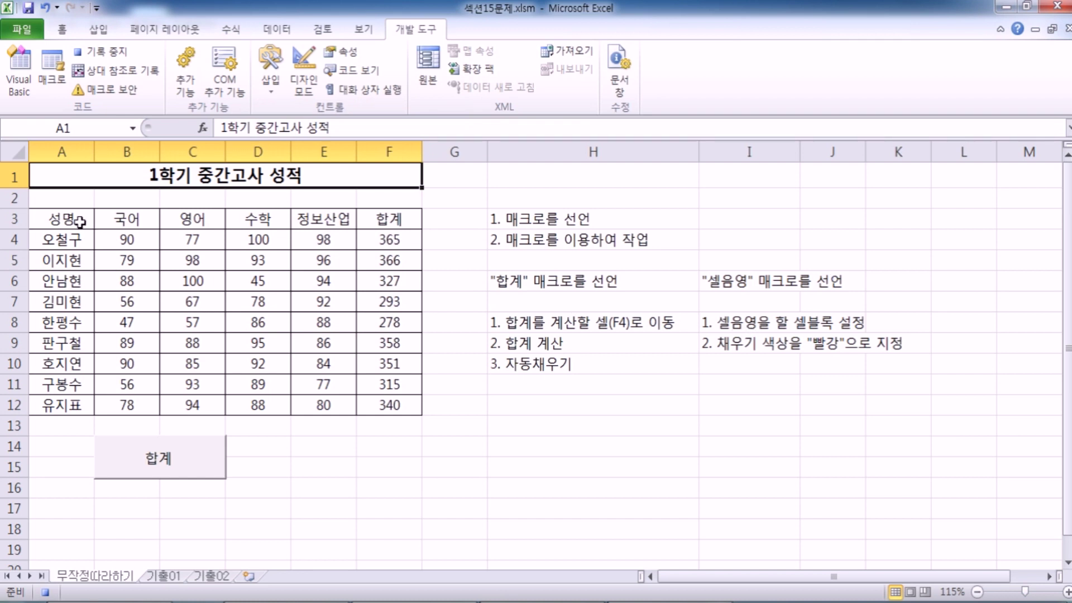
Step: Fill the table's header cells A3:F3 with the standard red color
{"action": "left_click_drag", "start_coordinate": [53, 218], "coordinate": [372, 227]}
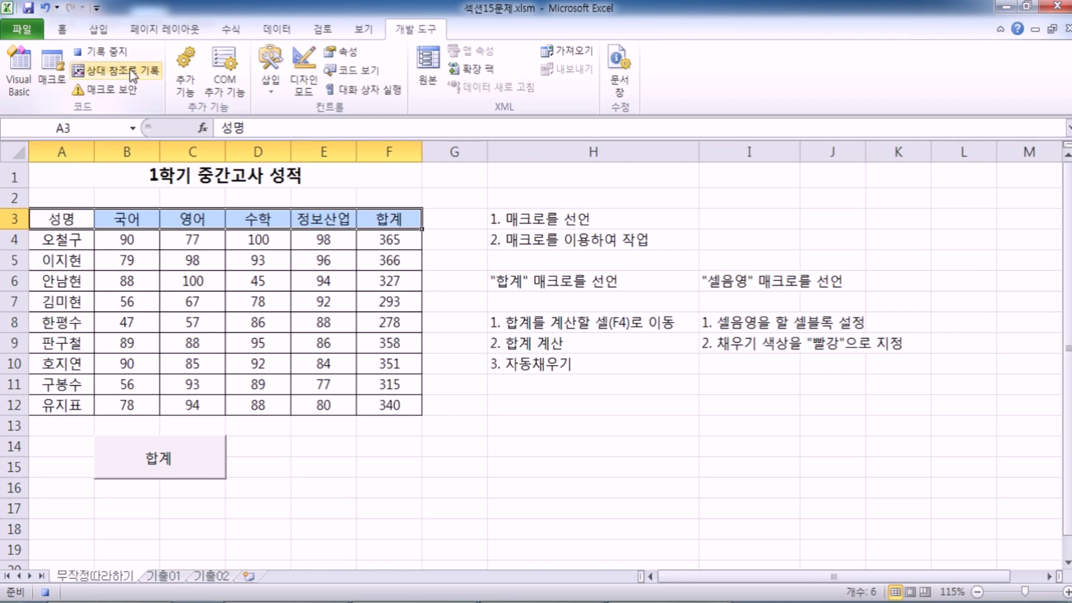
{"action": "left_click", "coordinate": [64, 30]}
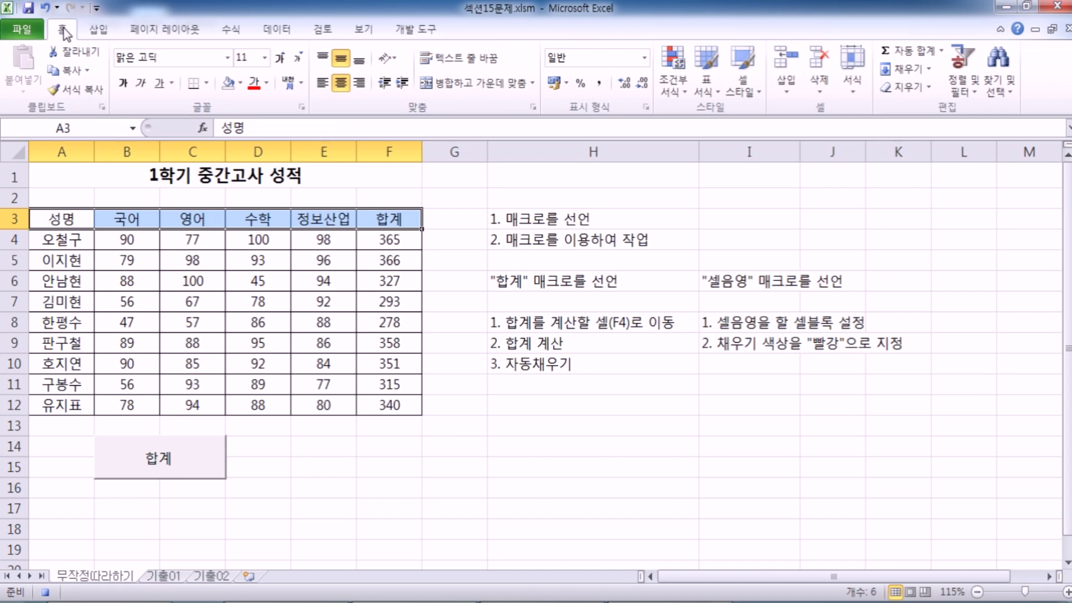
{"action": "left_click", "coordinate": [241, 84]}
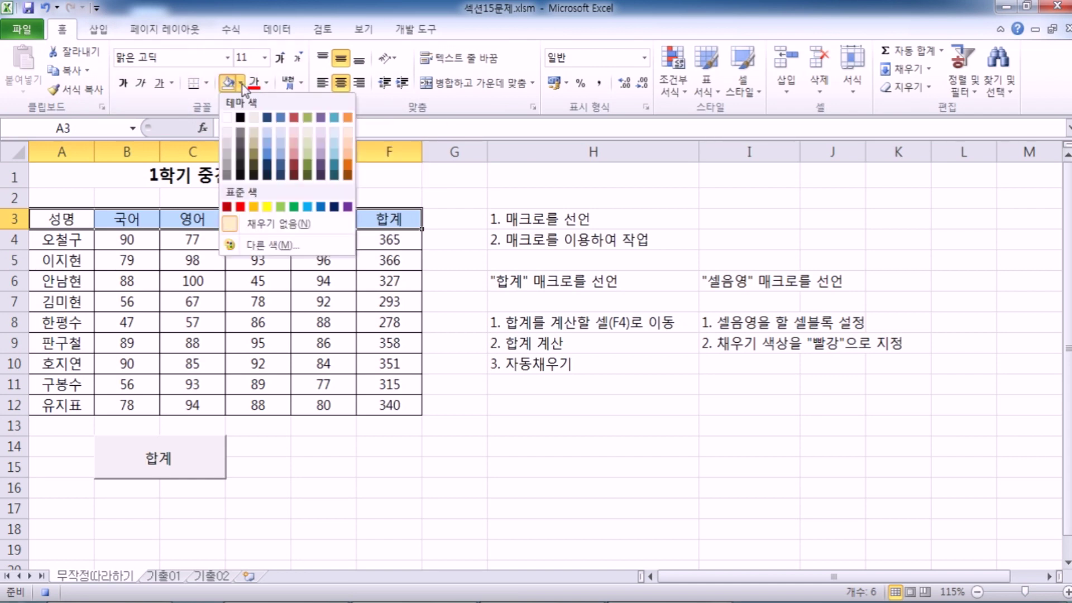
{"action": "left_click", "coordinate": [240, 206]}
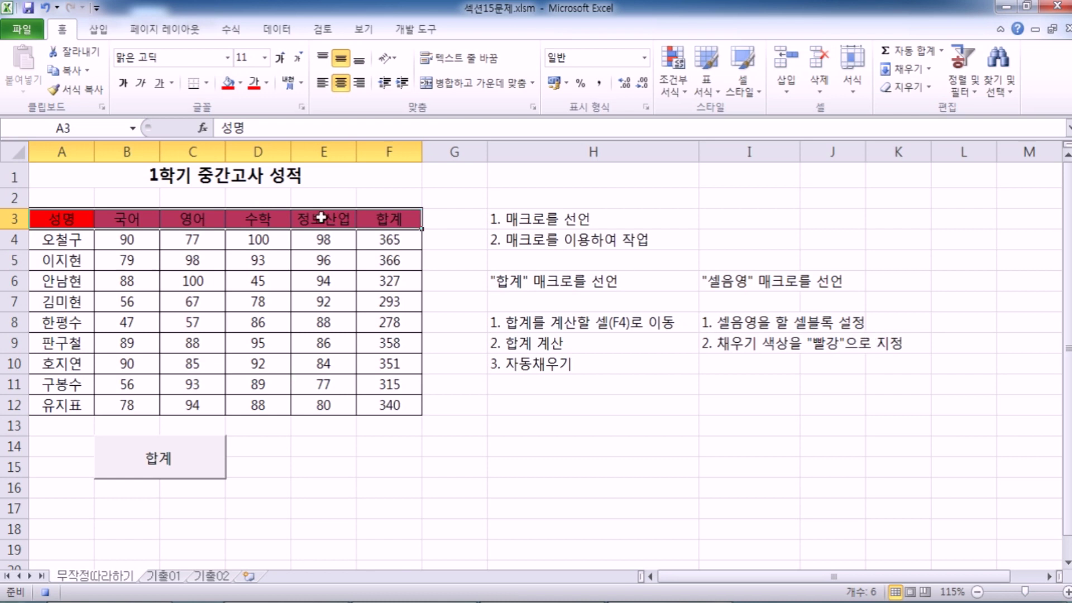
Step: Clear the block selection by selecting A3 and stop recording the 셀음영 macro
{"action": "left_click", "coordinate": [34, 221]}
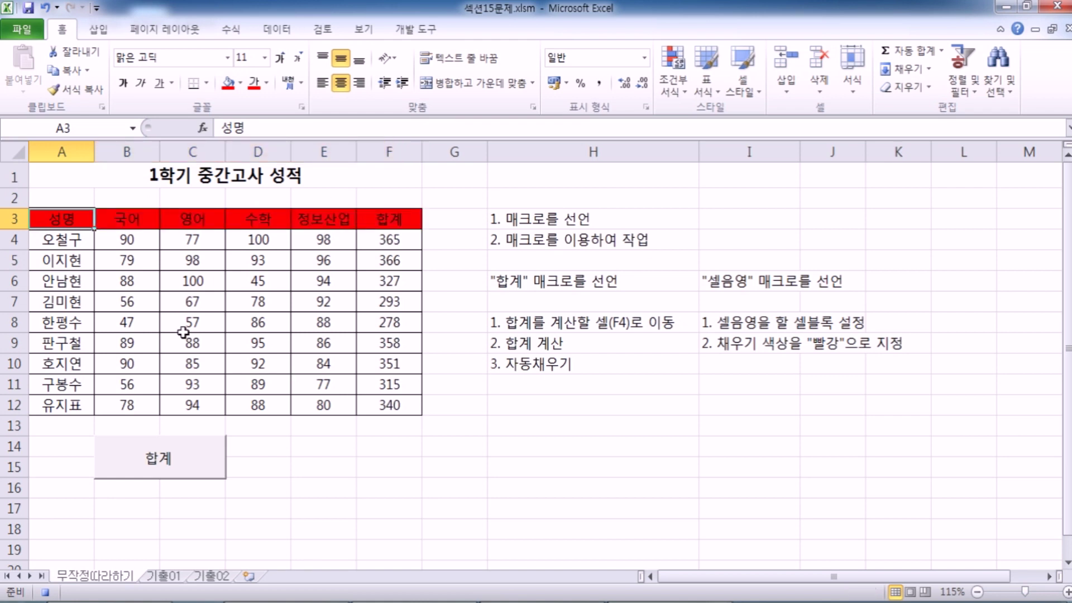
{"action": "left_click", "coordinate": [416, 30]}
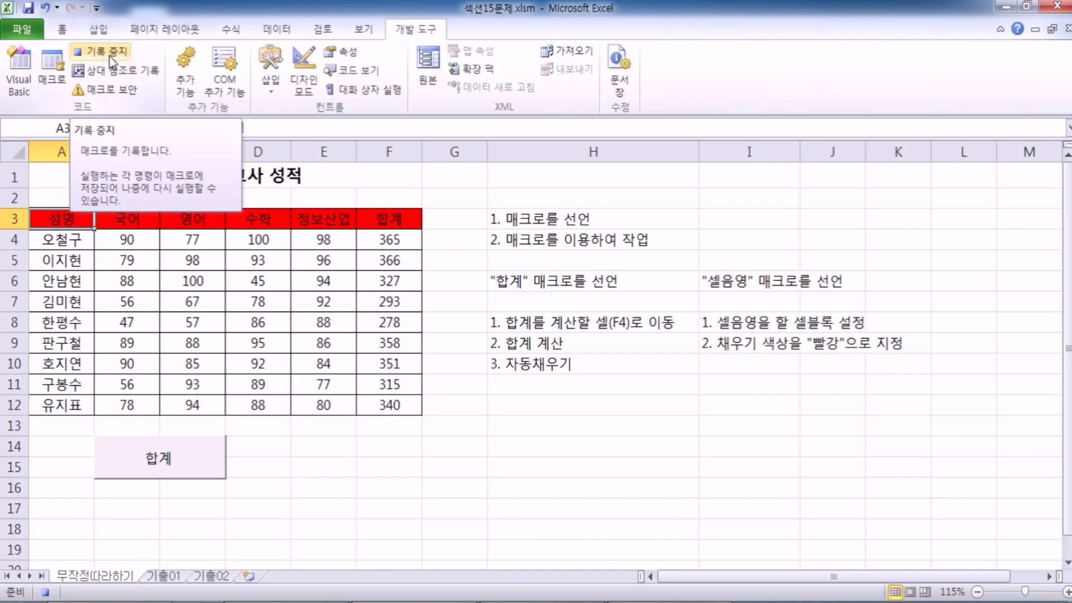
{"action": "left_click", "coordinate": [110, 56]}
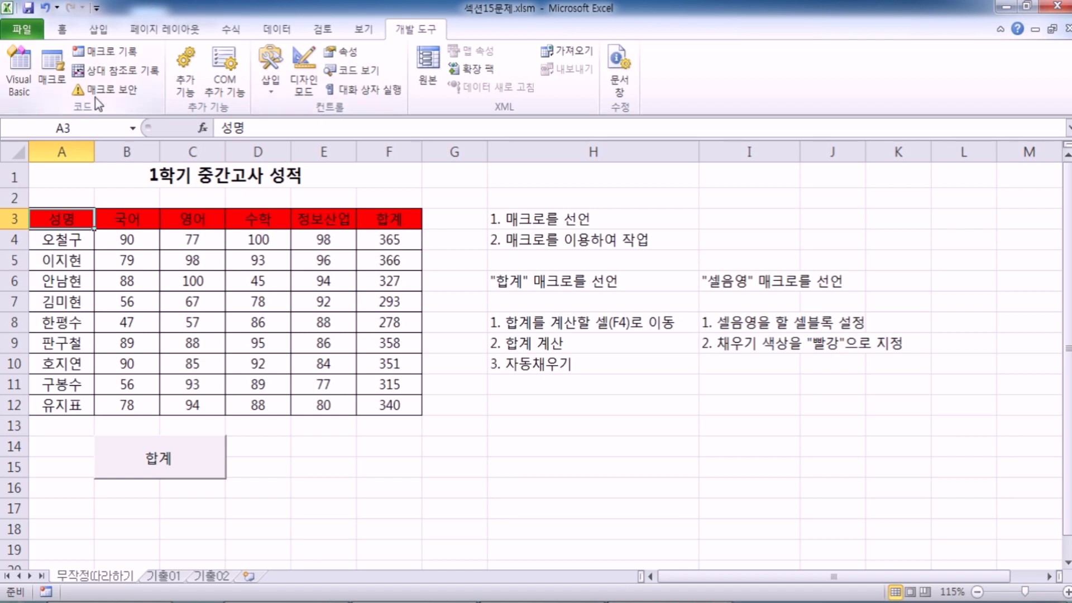
Step: Remove the fill color from the table's header cells A3:F3
{"action": "left_click", "coordinate": [116, 50]}
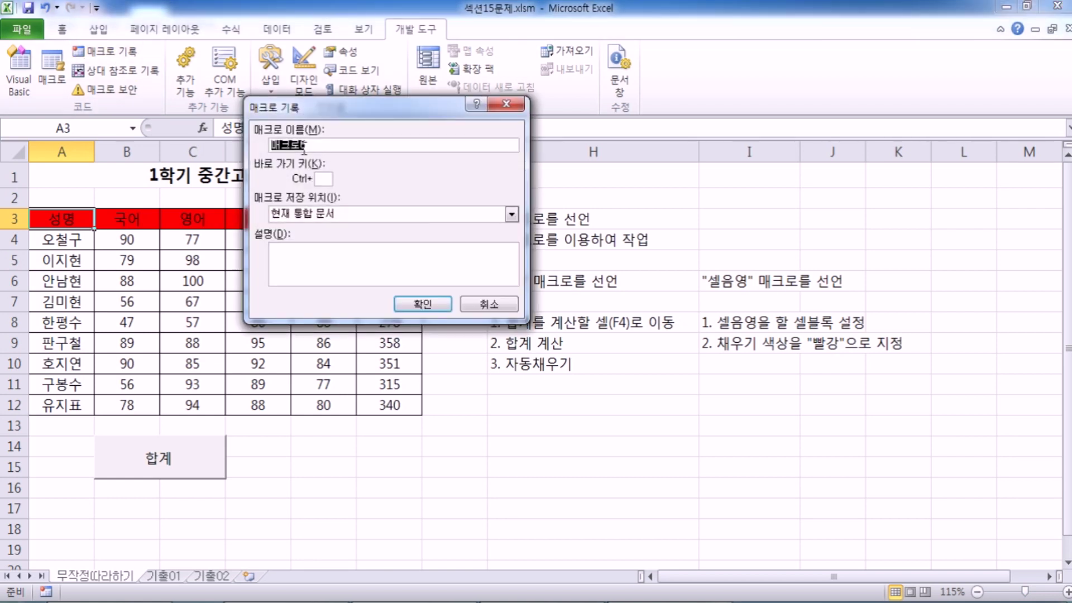
{"action": "left_click", "coordinate": [490, 304]}
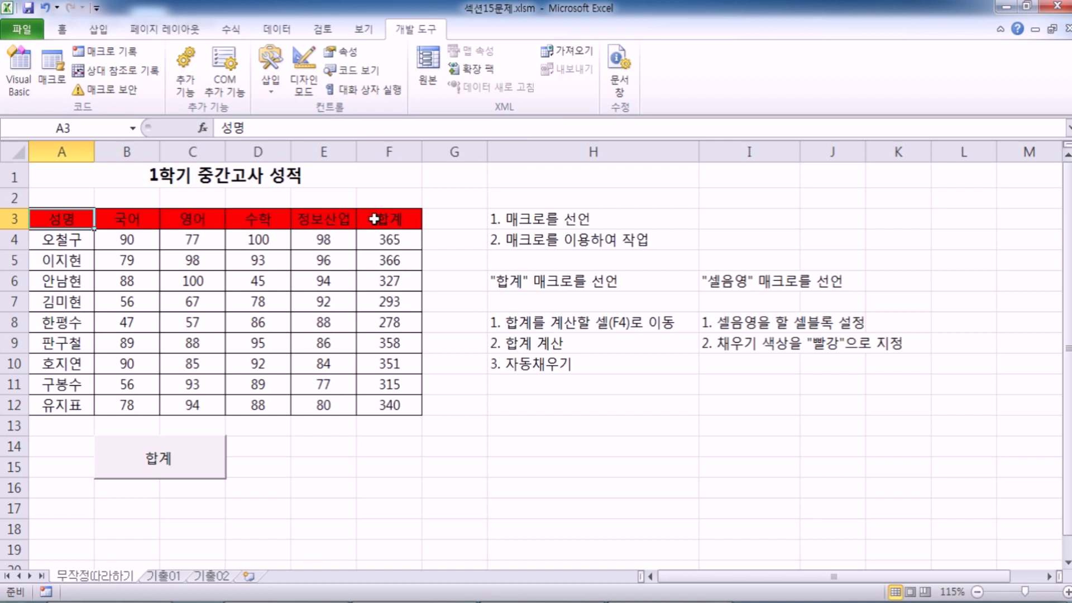
{"action": "left_click_drag", "start_coordinate": [61, 219], "coordinate": [391, 220]}
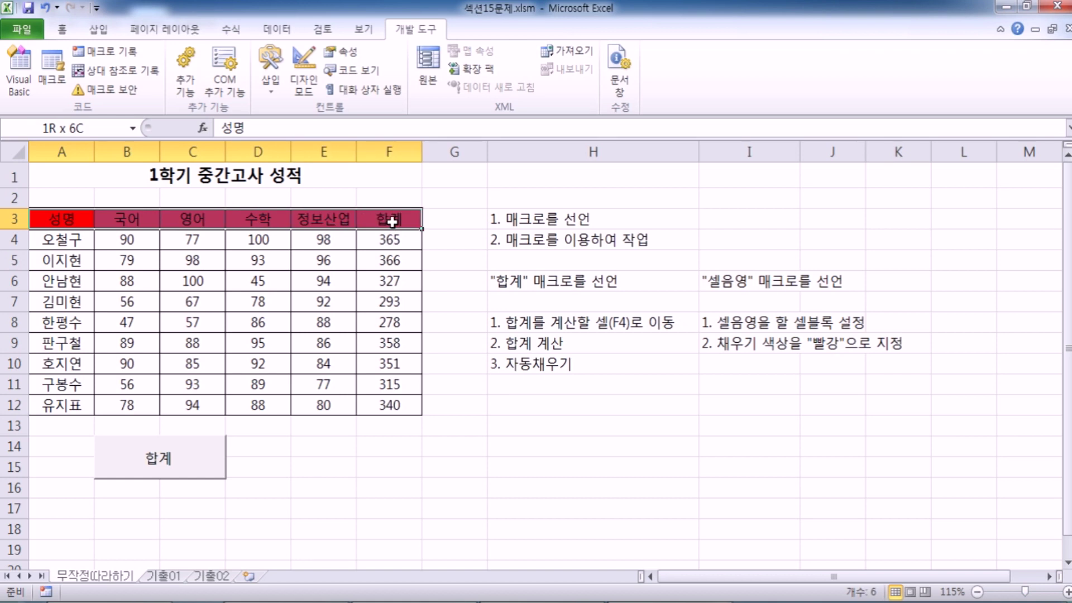
{"action": "left_click", "coordinate": [62, 29]}
{"action": "left_click", "coordinate": [240, 82]}
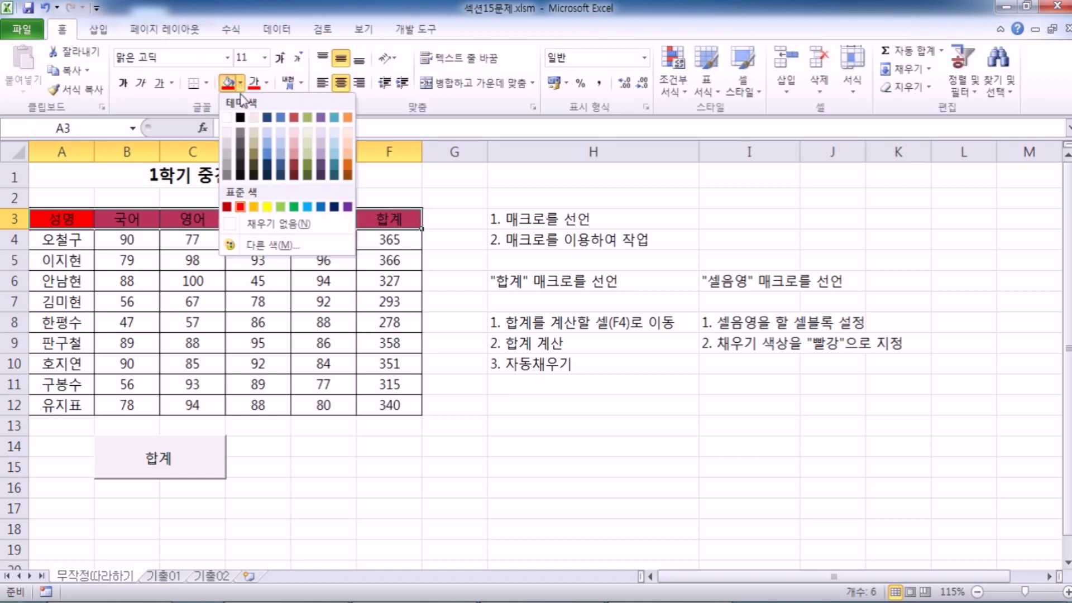
{"action": "left_click", "coordinate": [254, 225]}
{"action": "left_click", "coordinate": [149, 280]}
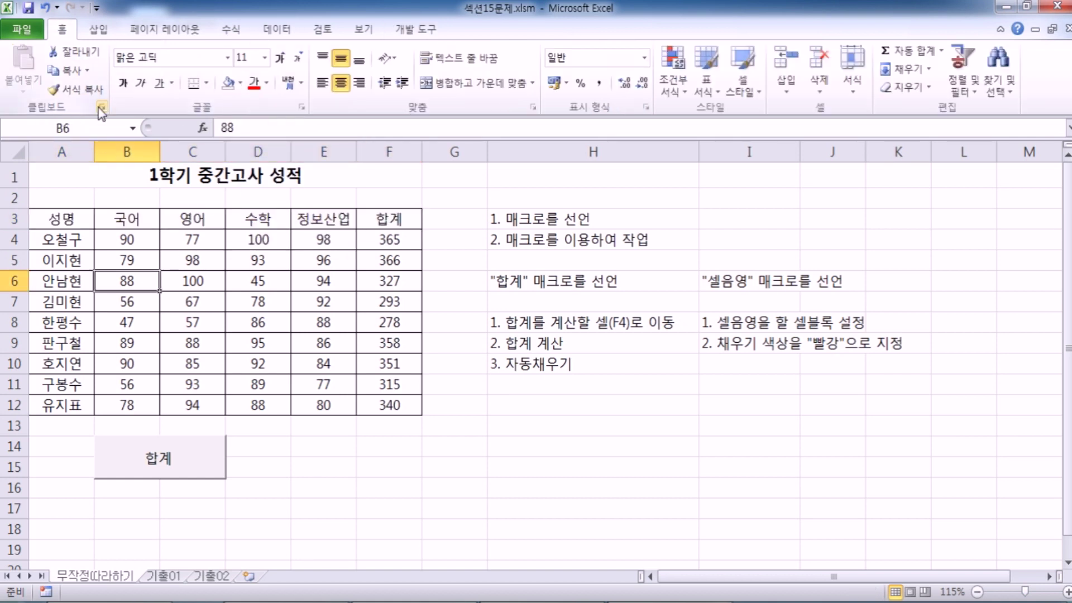
Step: Run the 셀음영 macro from the list of available macros
{"action": "left_click", "coordinate": [416, 29]}
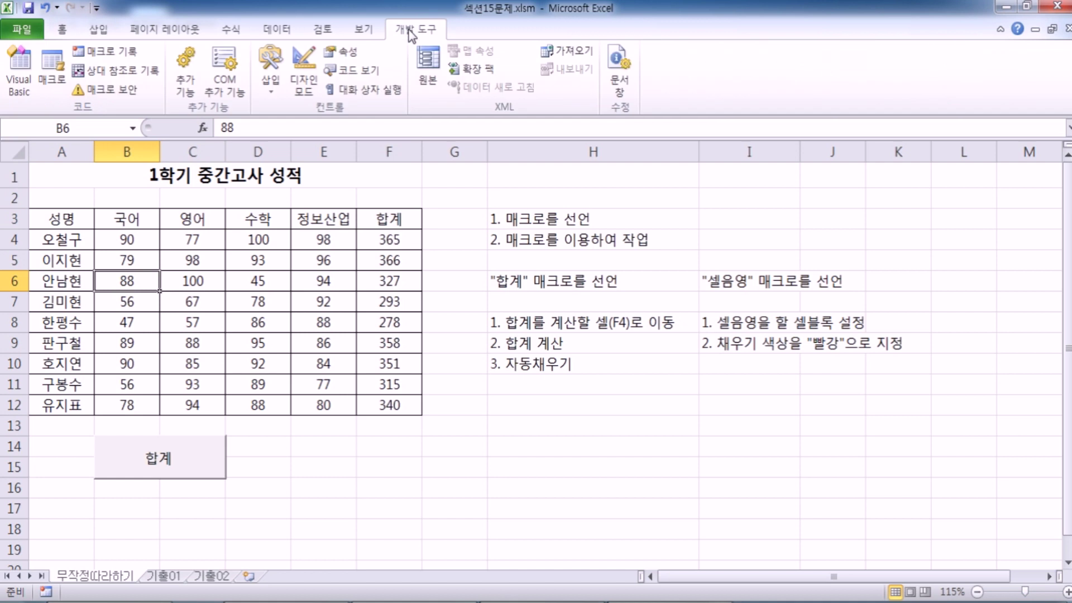
{"action": "left_click", "coordinate": [52, 67]}
{"action": "left_click", "coordinate": [225, 142]}
{"action": "left_click", "coordinate": [223, 130]}
{"action": "left_click", "coordinate": [499, 120]}
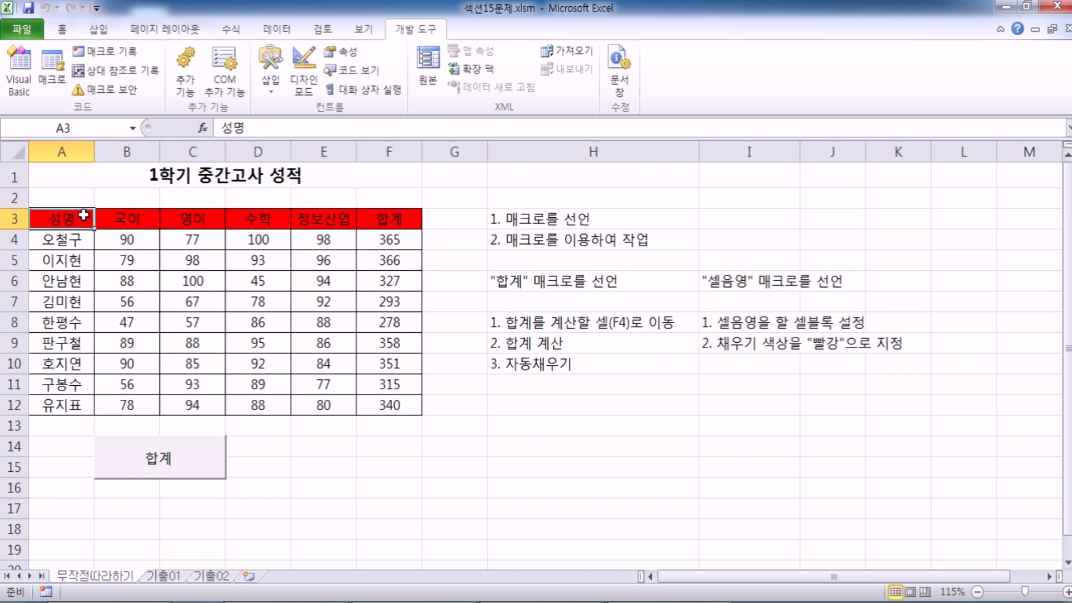
Step: Clear the red fill from A3:F3 again and deselect the header cells
{"action": "left_click_drag", "start_coordinate": [70, 218], "coordinate": [391, 219]}
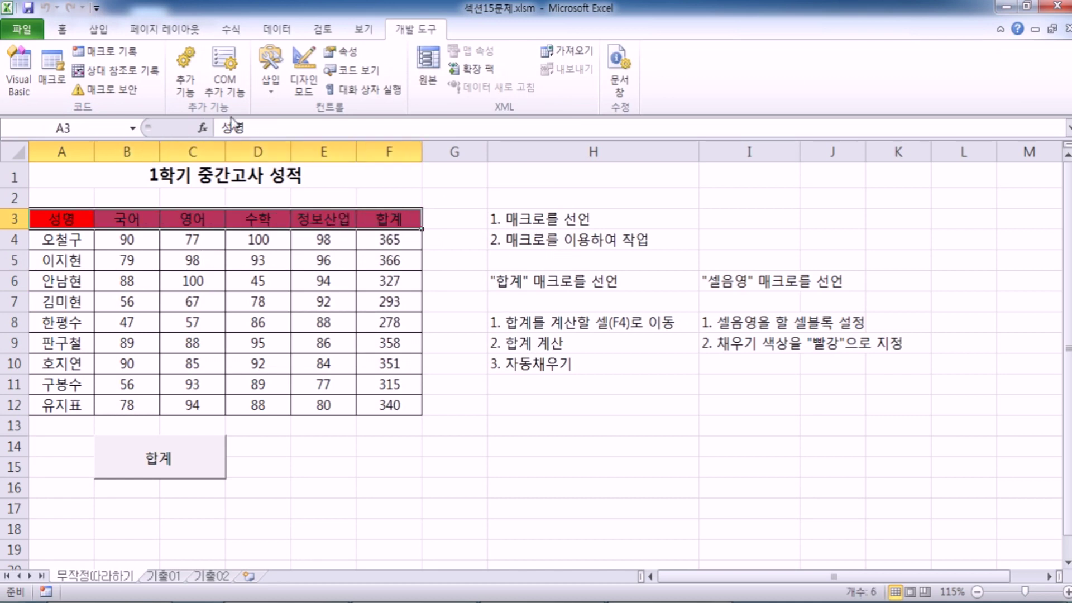
{"action": "left_click", "coordinate": [62, 29]}
{"action": "left_click", "coordinate": [227, 85]}
{"action": "left_click", "coordinate": [306, 295]}
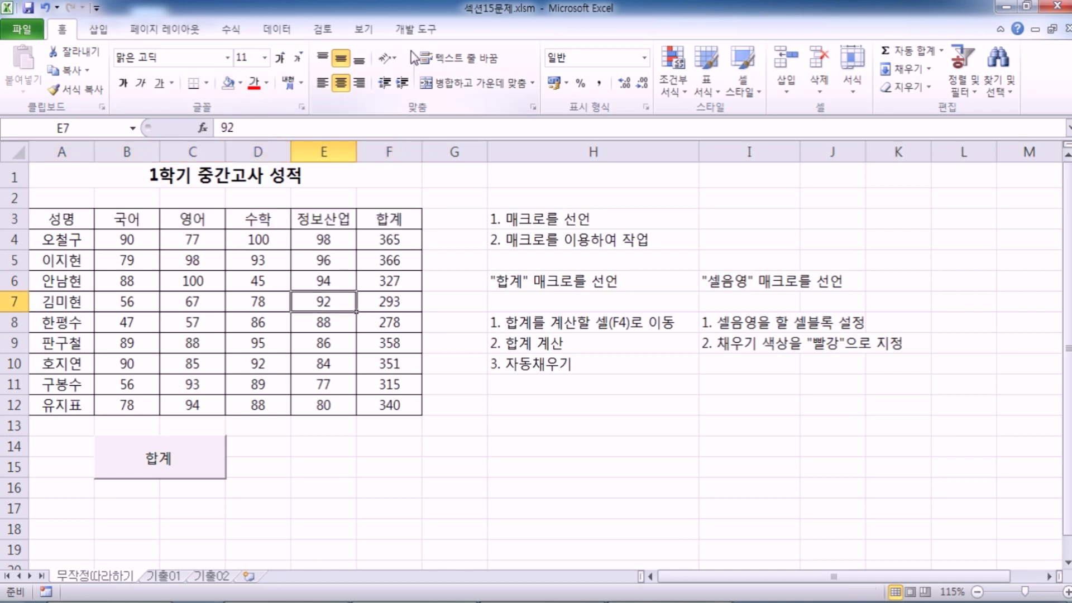
Step: Draw a rounded rectangle about 1.2 cm high and 3.7 cm wide over cells E14:F15
{"action": "left_click", "coordinate": [412, 32]}
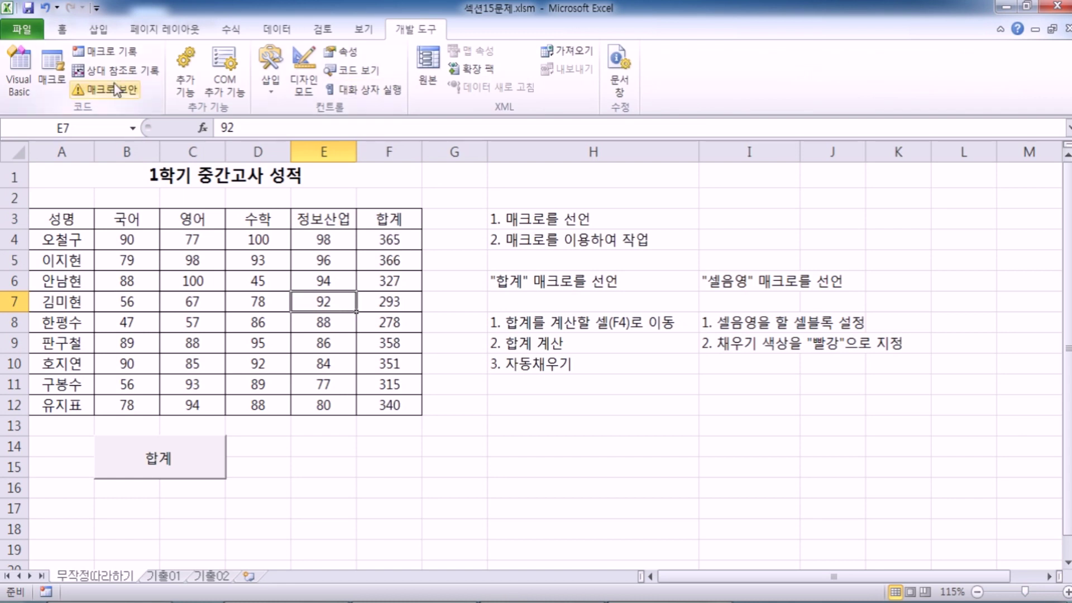
{"action": "left_click", "coordinate": [98, 29]}
{"action": "scroll", "coordinate": [318, 204], "scroll_direction": "down", "scroll_amount": 2}
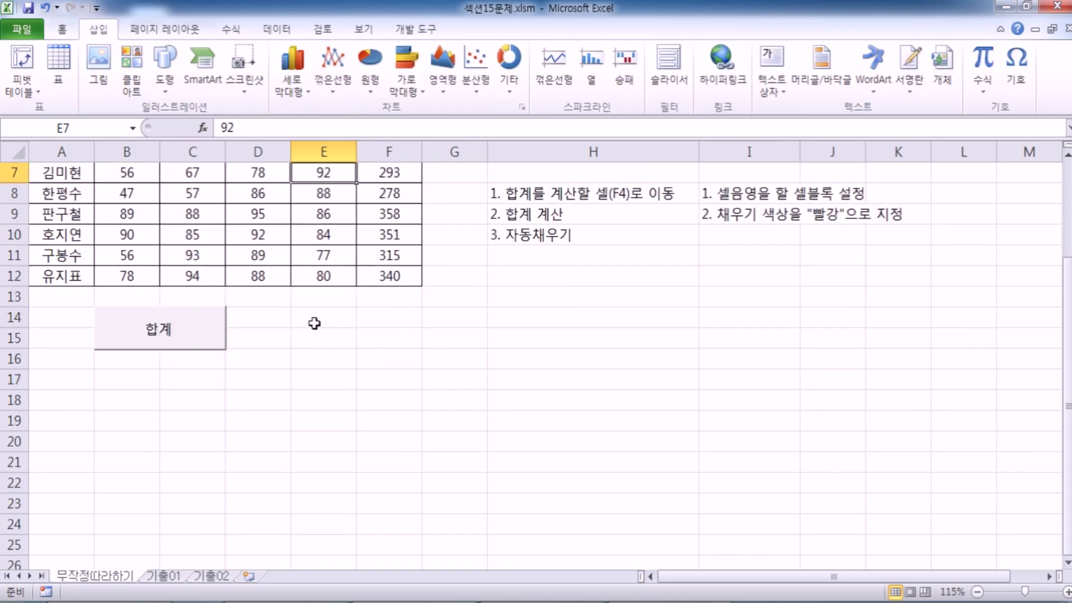
{"action": "left_click_drag", "start_coordinate": [306, 315], "coordinate": [393, 340]}
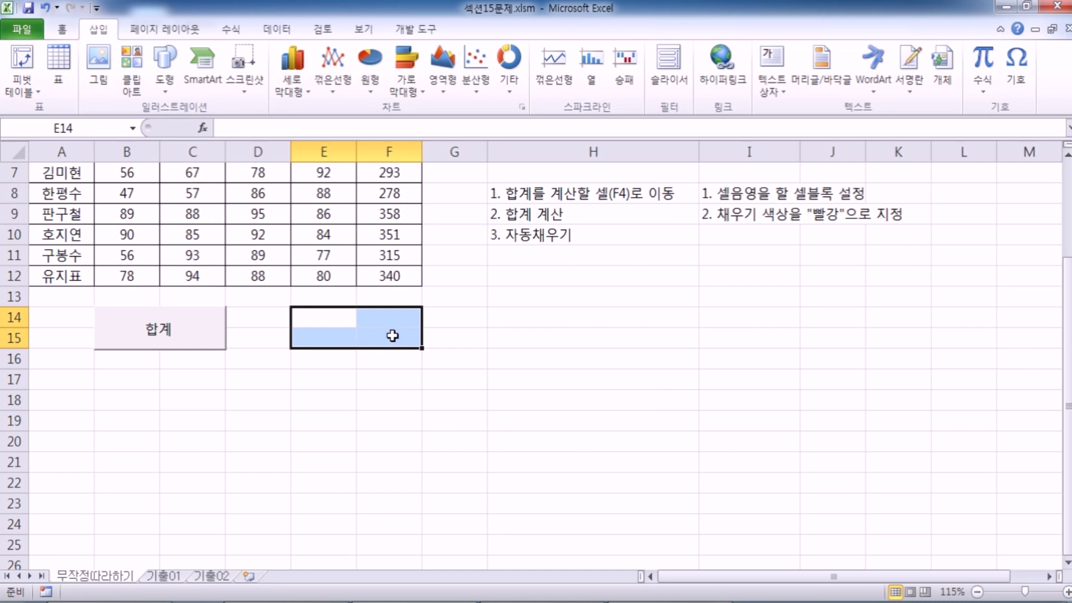
{"action": "left_click_drag", "start_coordinate": [324, 317], "coordinate": [385, 345]}
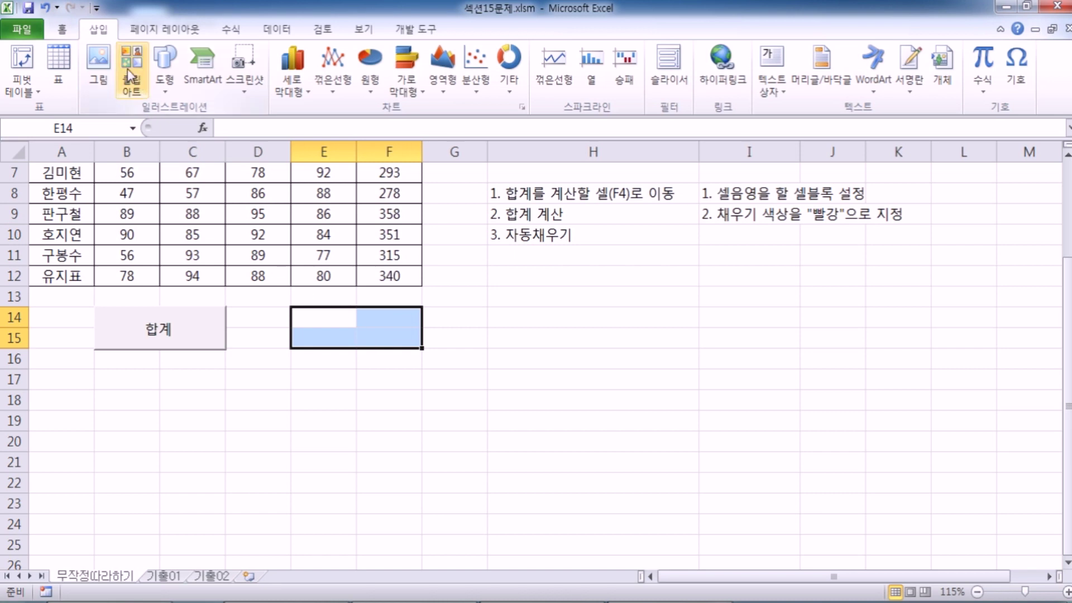
{"action": "left_click", "coordinate": [170, 92]}
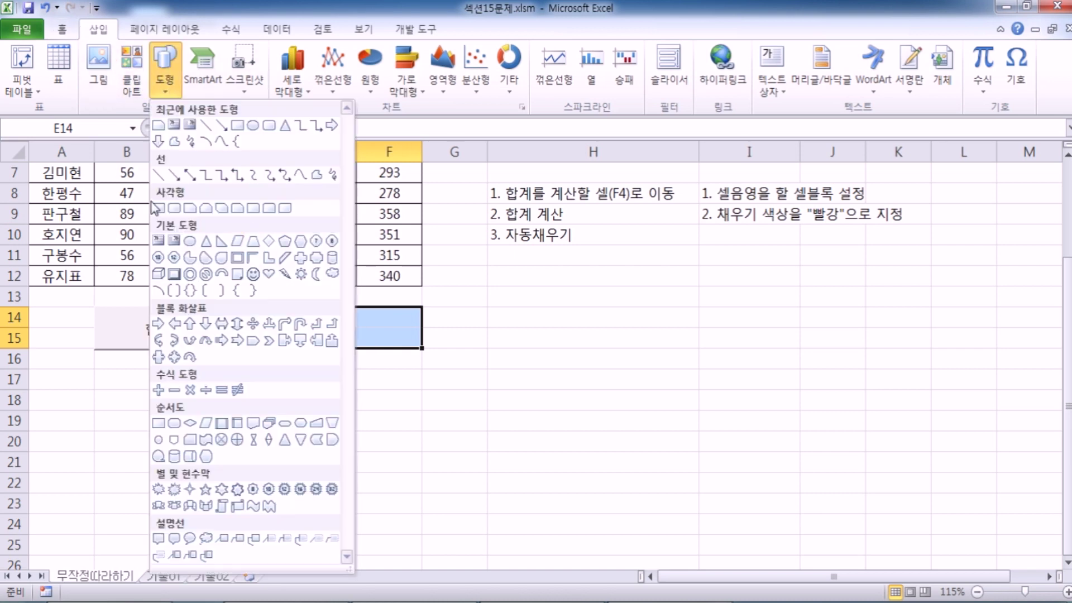
{"action": "left_click", "coordinate": [177, 212]}
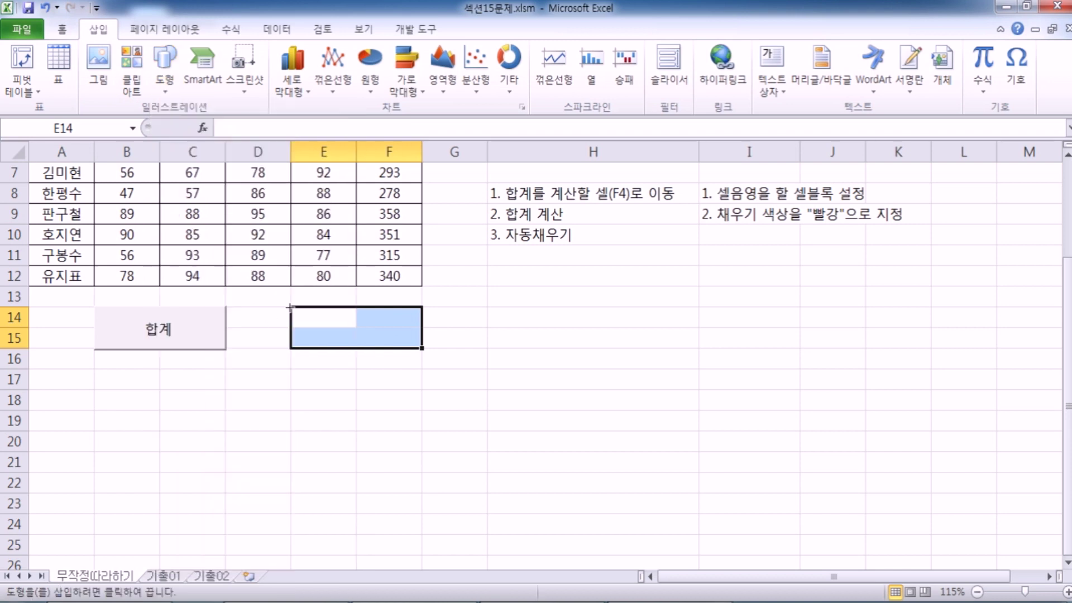
{"action": "left_click_drag", "start_coordinate": [292, 305], "coordinate": [421, 348]}
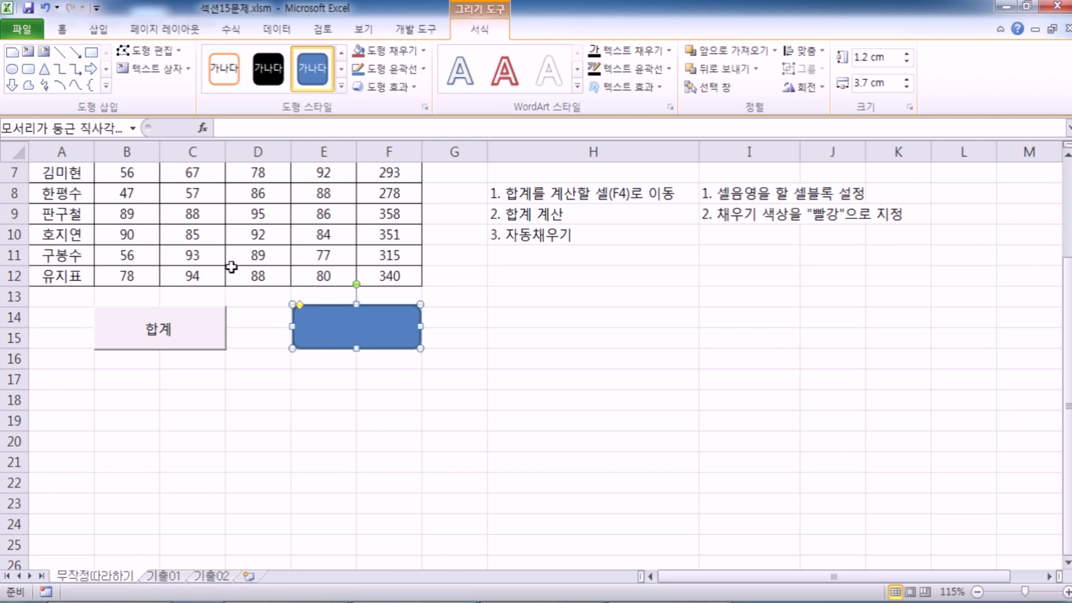
Step: Label the rounded rectangle 셀음영 and center its text horizontally and vertically
{"action": "type", "text": "셀음영"}
{"action": "left_click", "coordinate": [63, 33]}
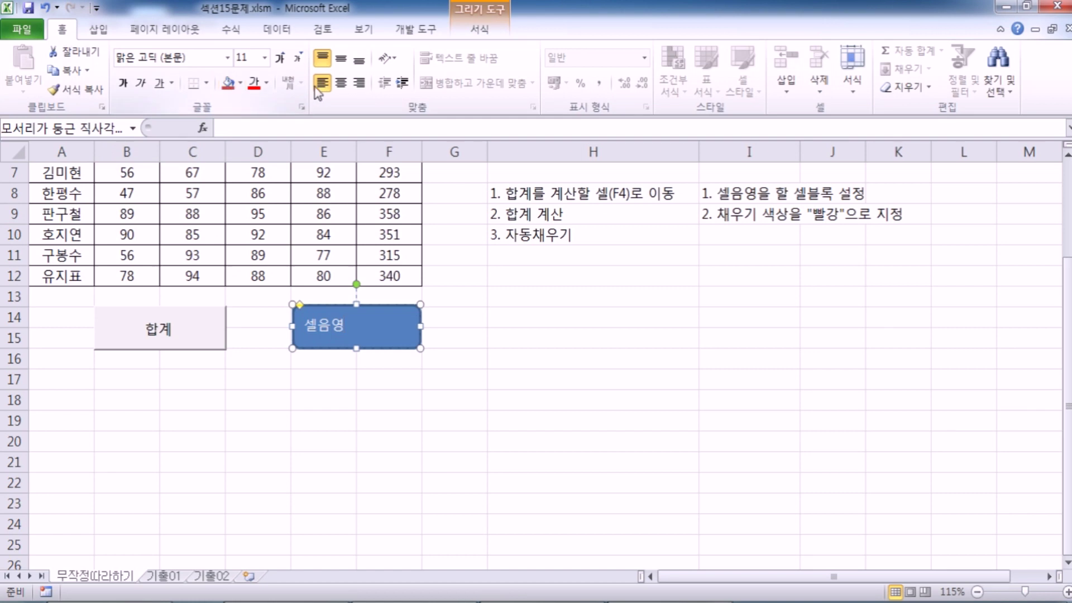
{"action": "left_click", "coordinate": [341, 83]}
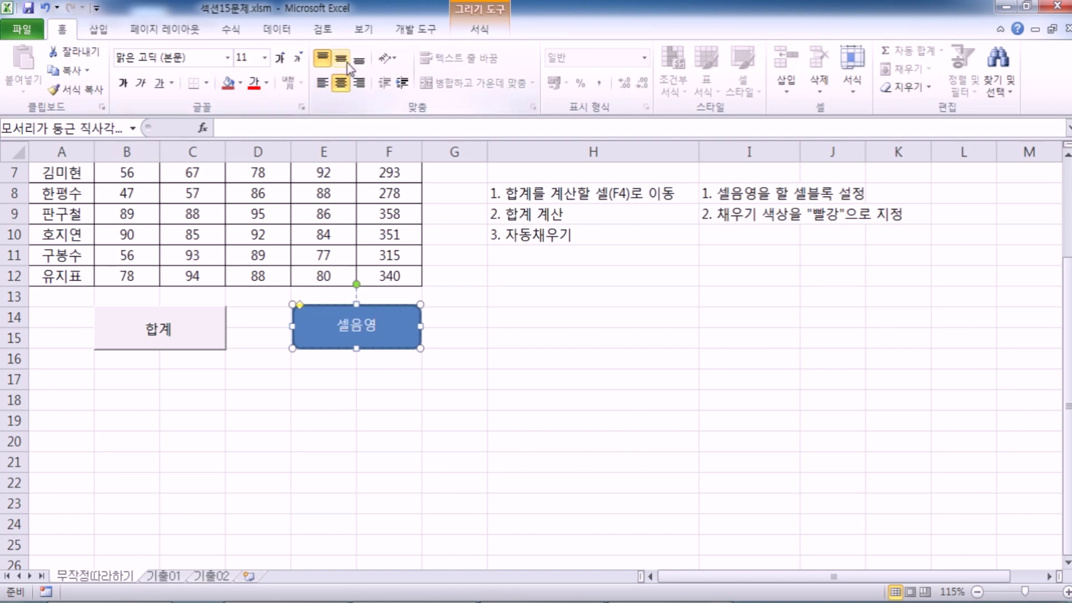
{"action": "left_click", "coordinate": [342, 62]}
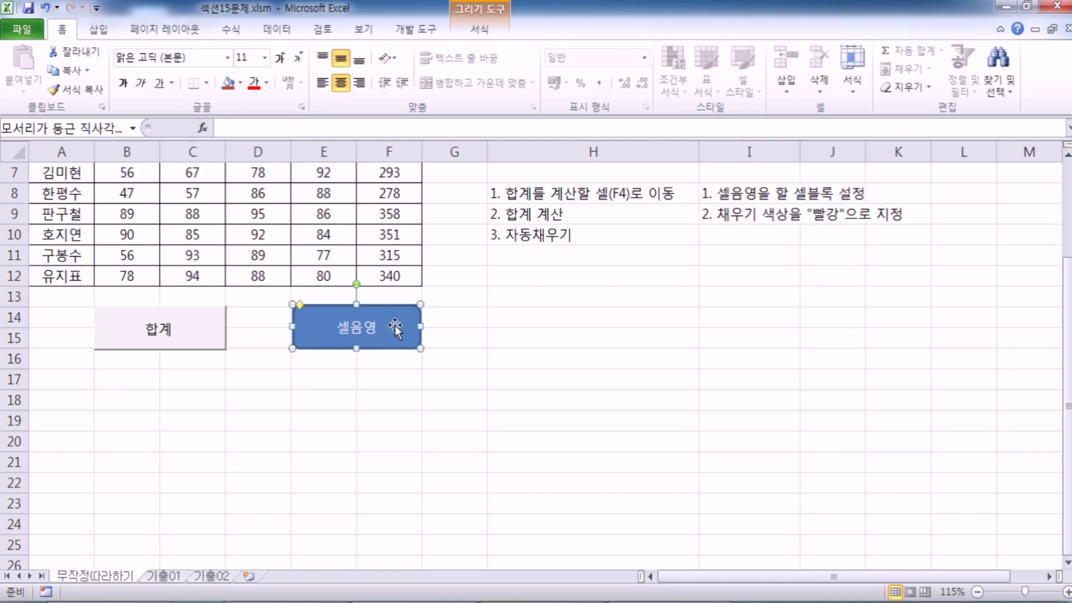
Step: Assign the 셀음영 macro to the rounded rectangle
{"action": "scroll", "coordinate": [394, 340], "scroll_direction": "up", "scroll_amount": 2}
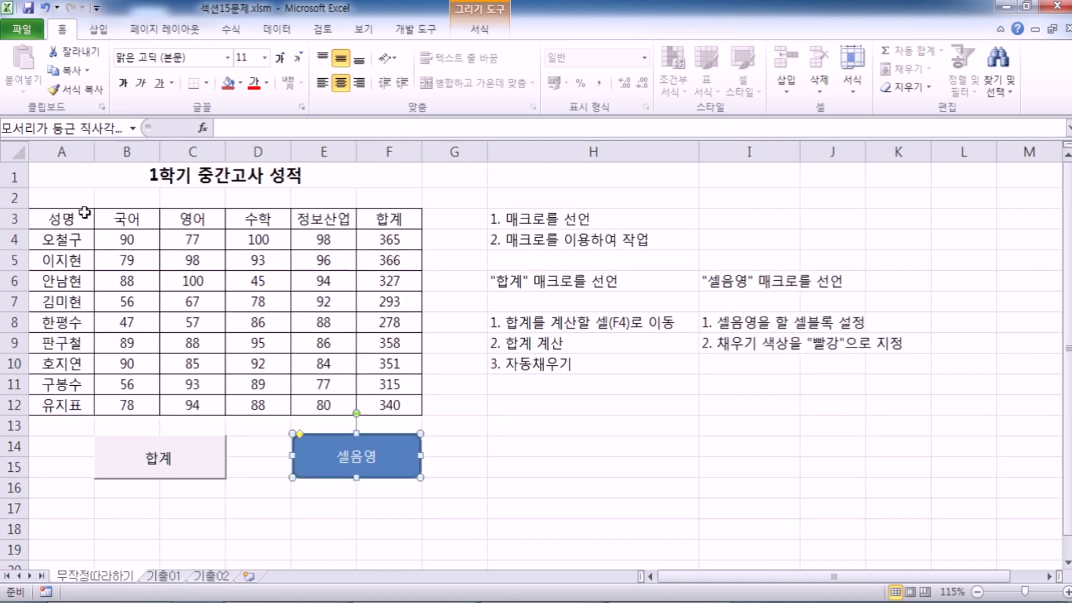
{"action": "scroll", "coordinate": [426, 263], "scroll_direction": "down", "scroll_amount": 1}
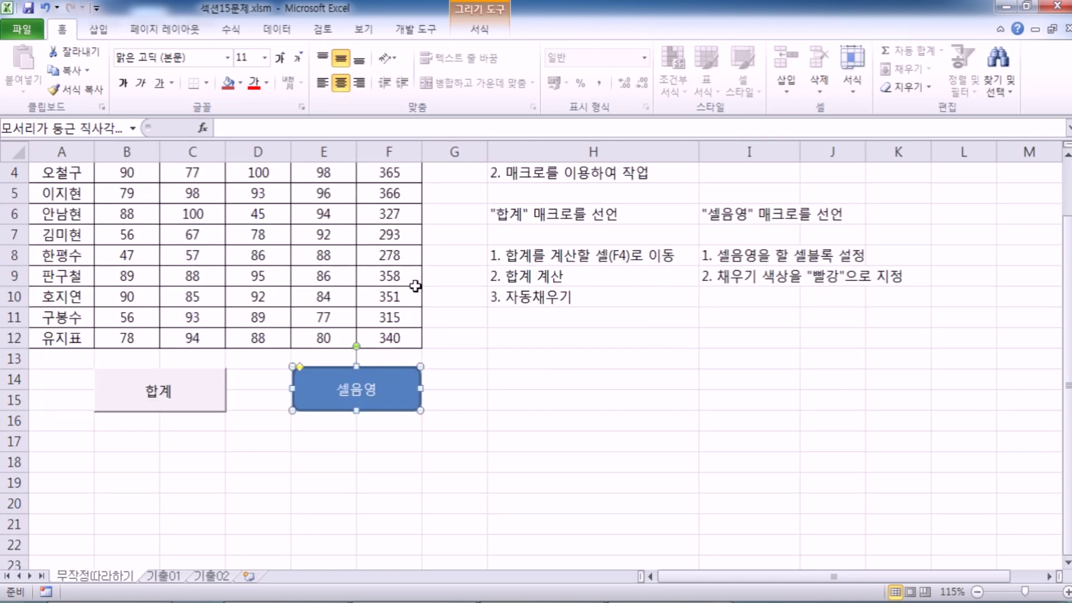
{"action": "right_click", "coordinate": [398, 373]}
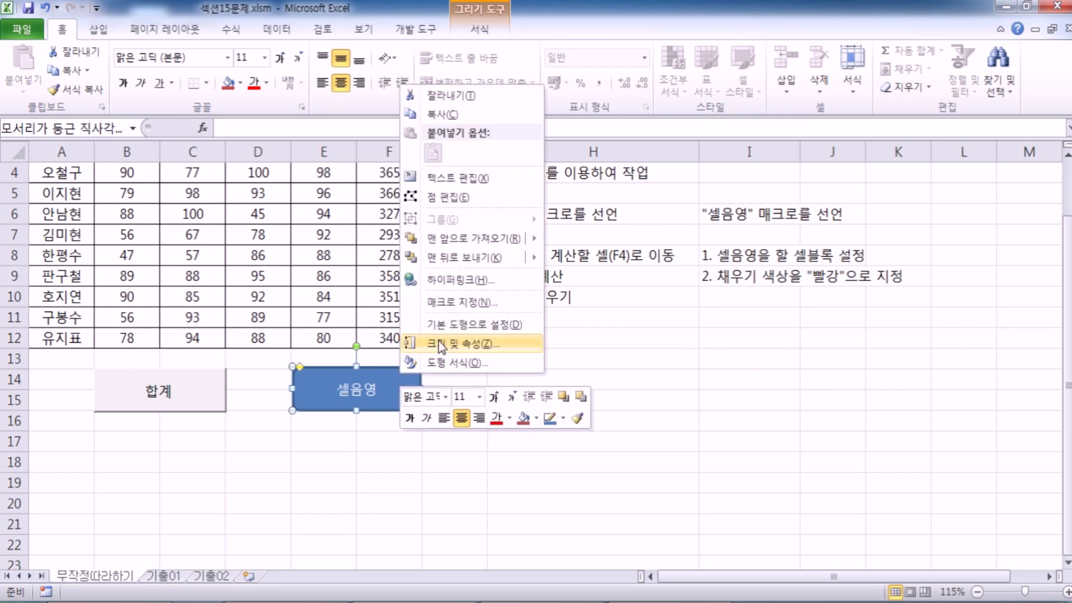
{"action": "left_click", "coordinate": [463, 303]}
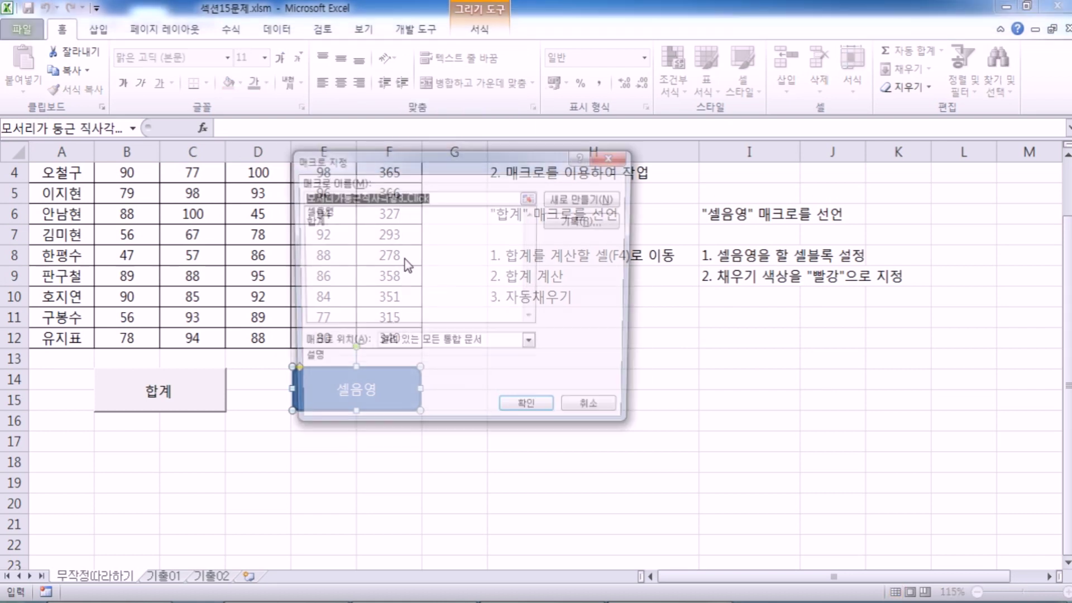
{"action": "left_click", "coordinate": [323, 212]}
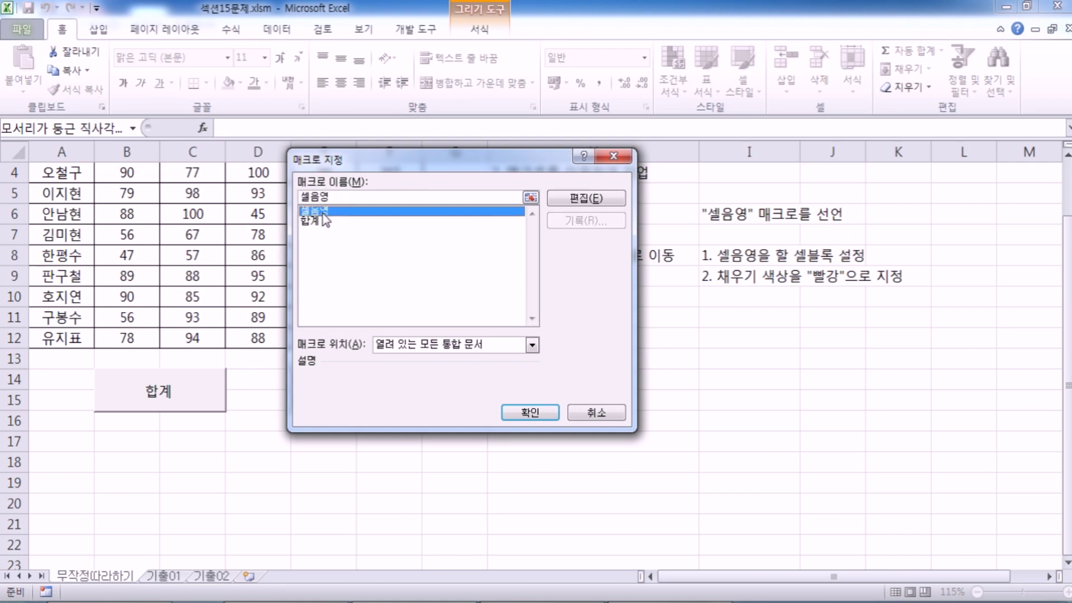
{"action": "left_click", "coordinate": [528, 414]}
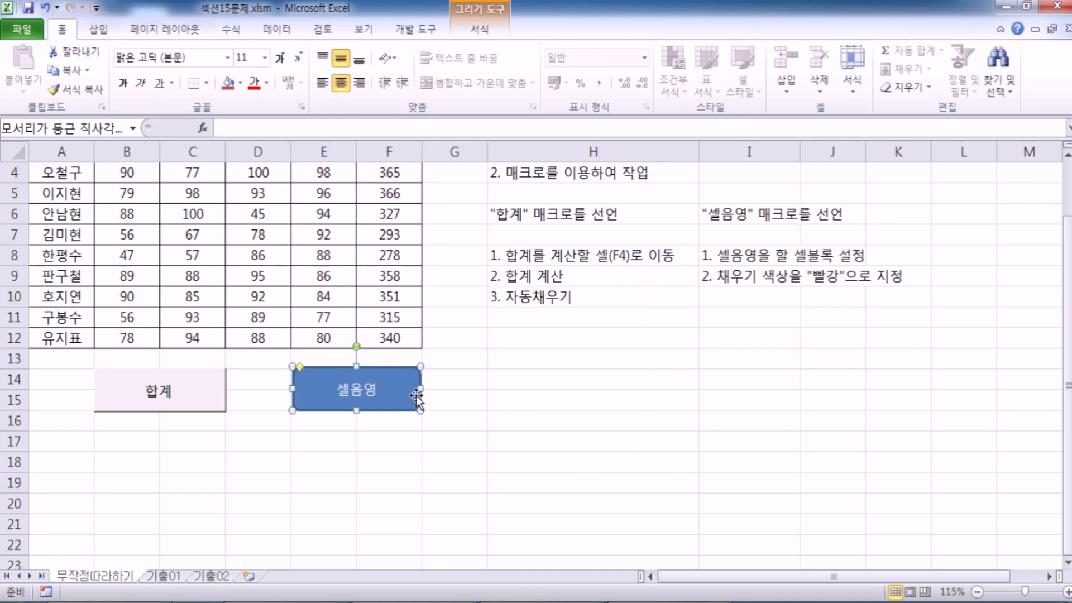
Step: Deselect the rounded rectangle and run the 셀음영 macro with it
{"action": "left_click", "coordinate": [565, 350]}
{"action": "scroll", "coordinate": [438, 364], "scroll_direction": "up", "scroll_amount": 1}
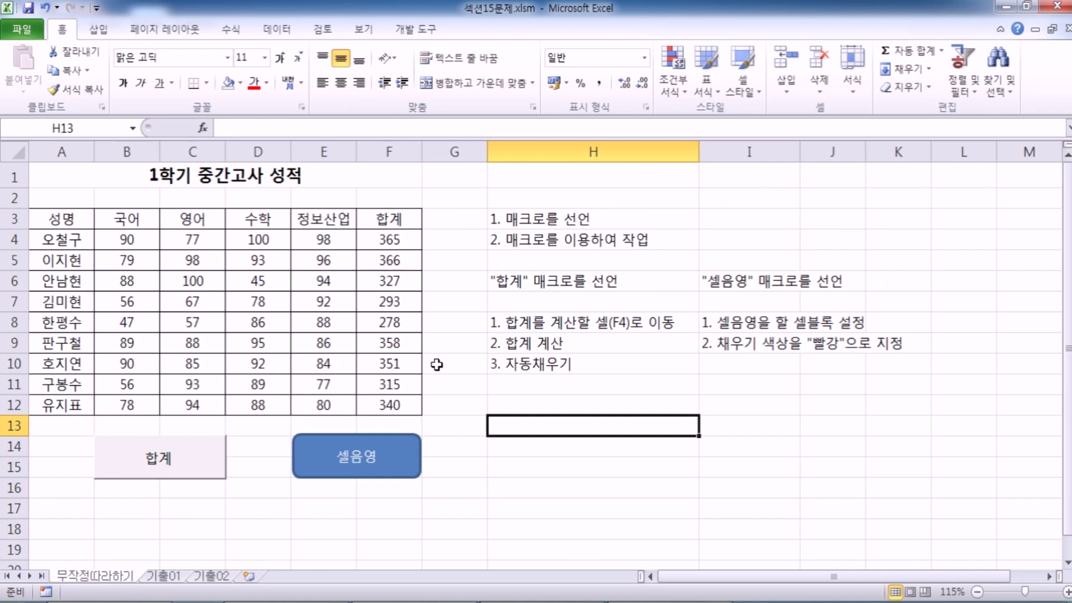
{"action": "left_click", "coordinate": [394, 457]}
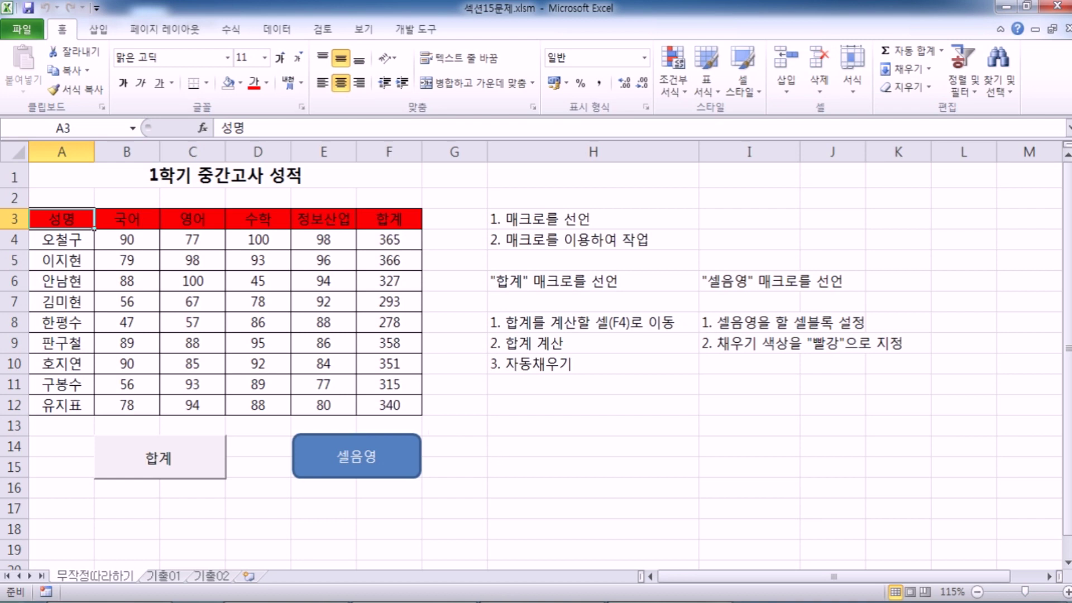
Step: Switch to the untitled Notepad notes and highlight the words 단추 and 도형 in the two macro question types
{"action": "left_click", "coordinate": [686, 595]}
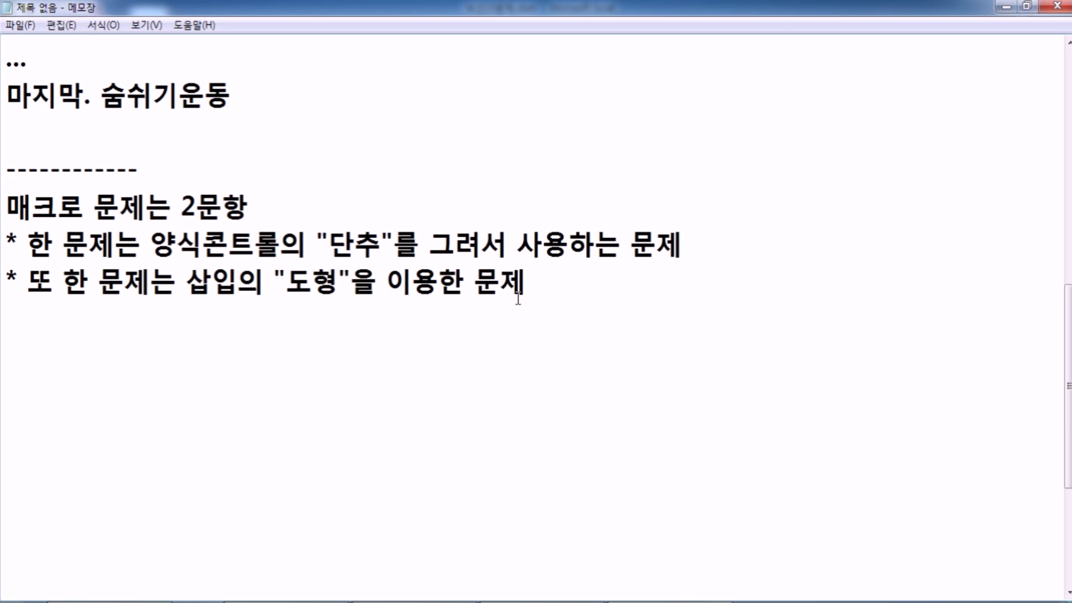
{"action": "left_click_drag", "start_coordinate": [328, 244], "coordinate": [386, 243]}
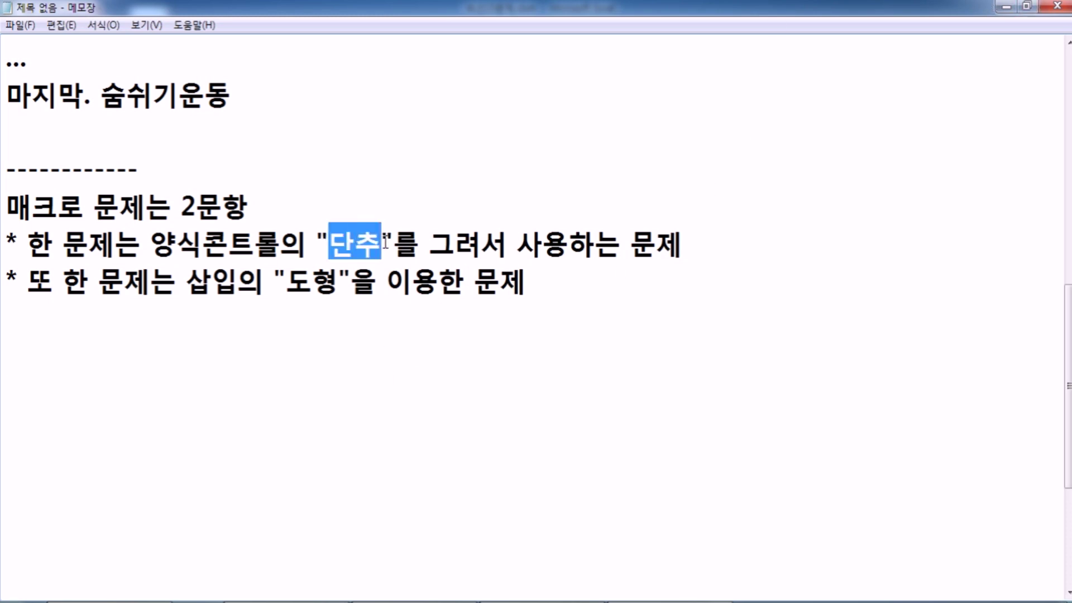
{"action": "left_click_drag", "start_coordinate": [286, 278], "coordinate": [341, 278]}
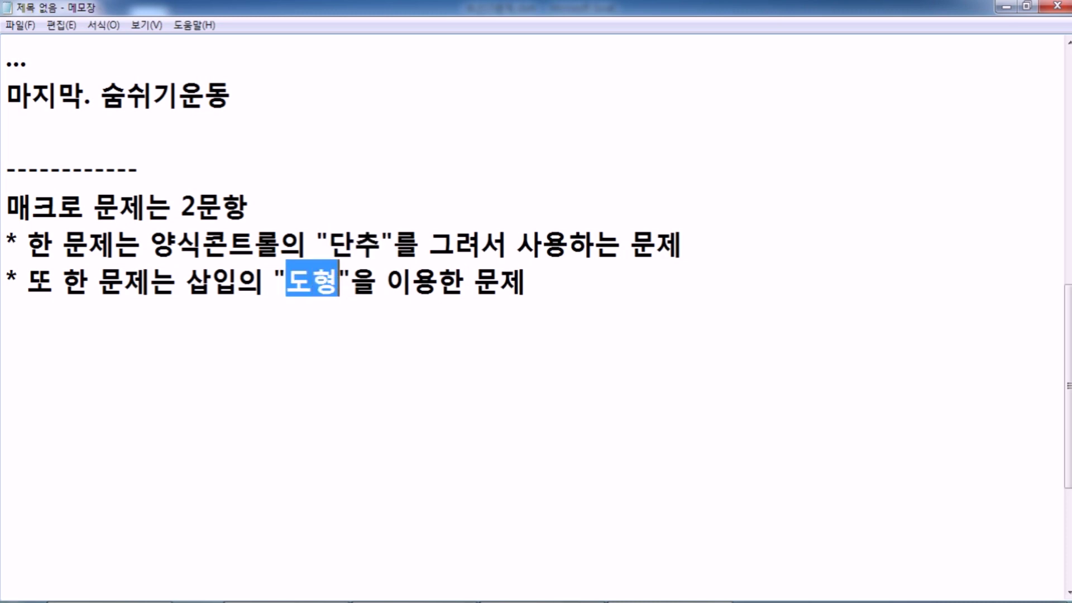
Step: Switch back to the Excel workbook, select empty cell D19 below the two macro buttons and display the developer commands
{"action": "left_click", "coordinate": [293, 602]}
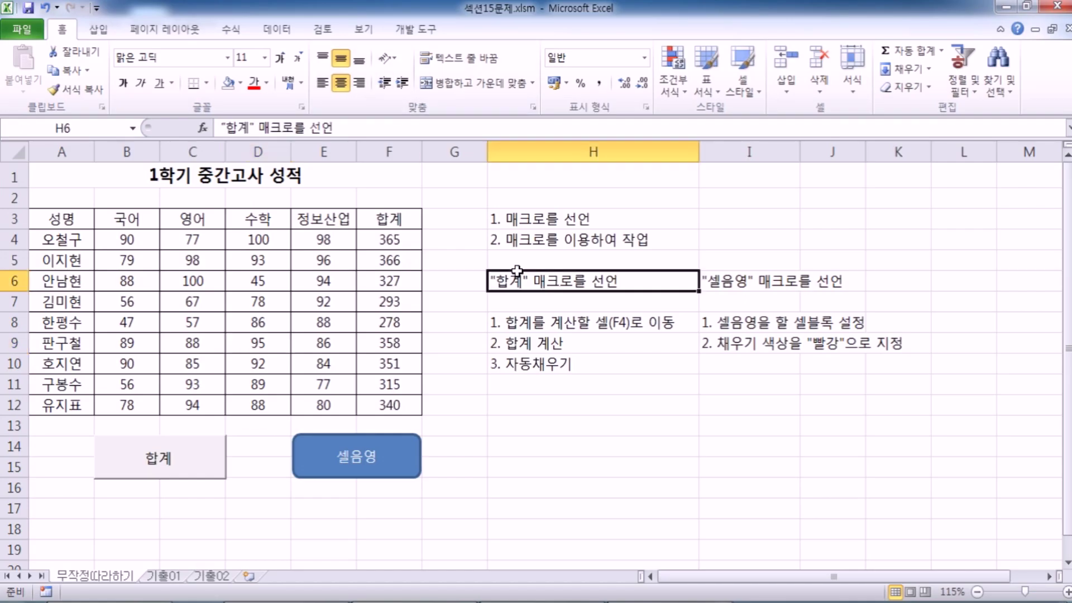
{"action": "left_click", "coordinate": [517, 273]}
{"action": "scroll", "coordinate": [497, 313], "scroll_direction": "down", "scroll_amount": 4}
{"action": "left_click", "coordinate": [243, 290]}
{"action": "left_click", "coordinate": [411, 32]}
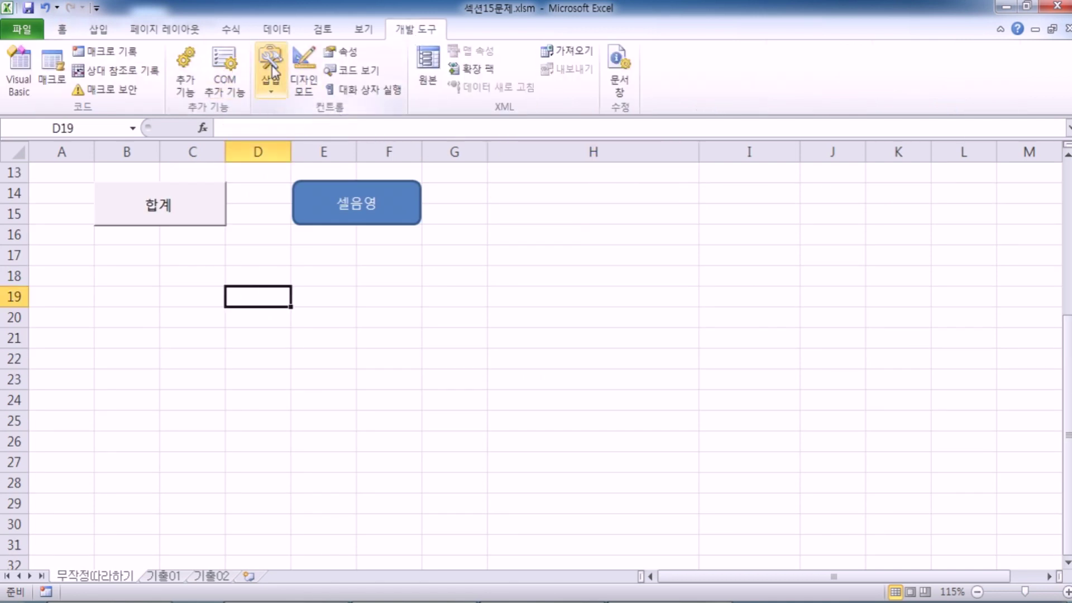
Step: Insert a form-control button covering cells B19:C20 and assign the 합계 macro to it
{"action": "left_click", "coordinate": [272, 86]}
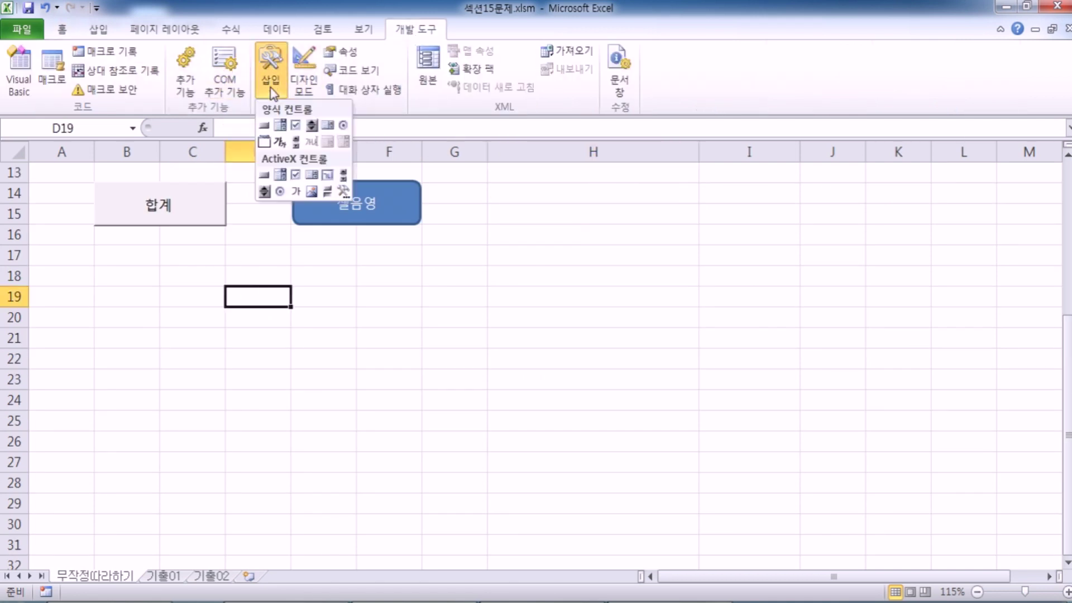
{"action": "left_click", "coordinate": [265, 127]}
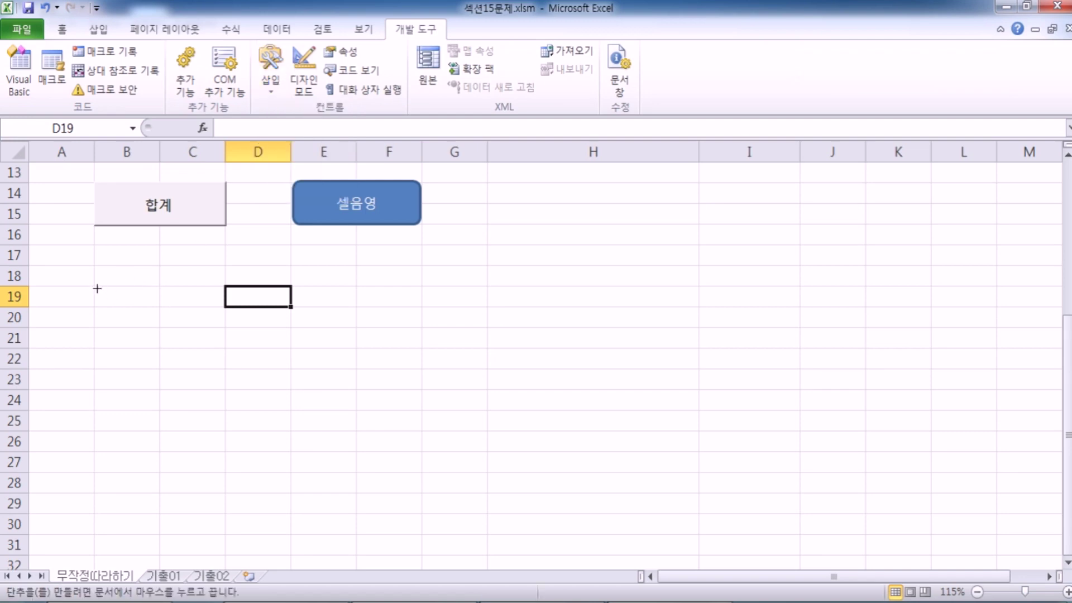
{"action": "left_click_drag", "start_coordinate": [96, 286], "coordinate": [226, 326]}
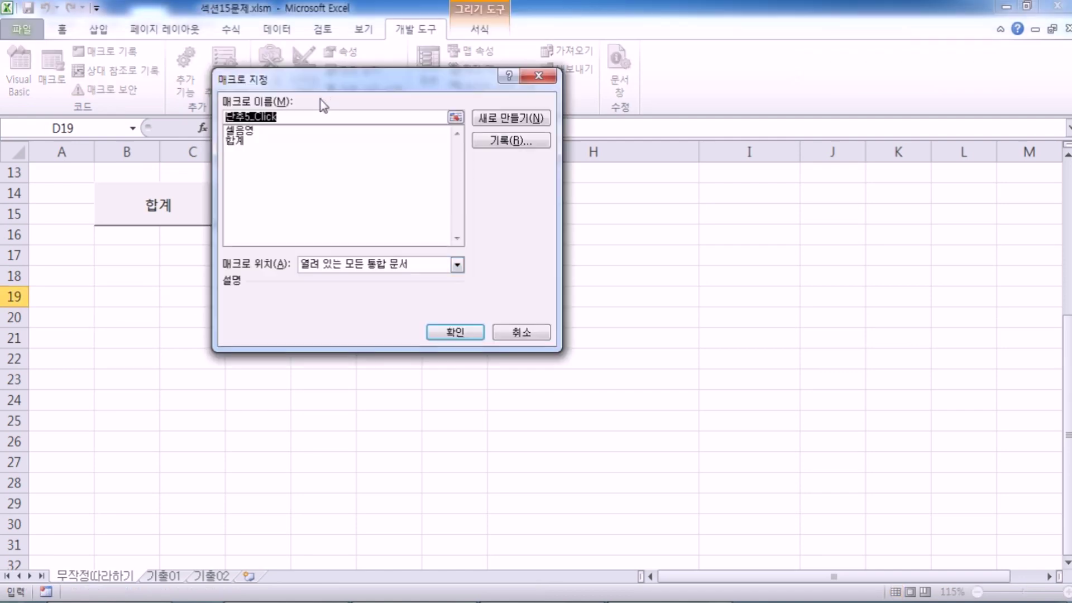
{"action": "left_click", "coordinate": [246, 142]}
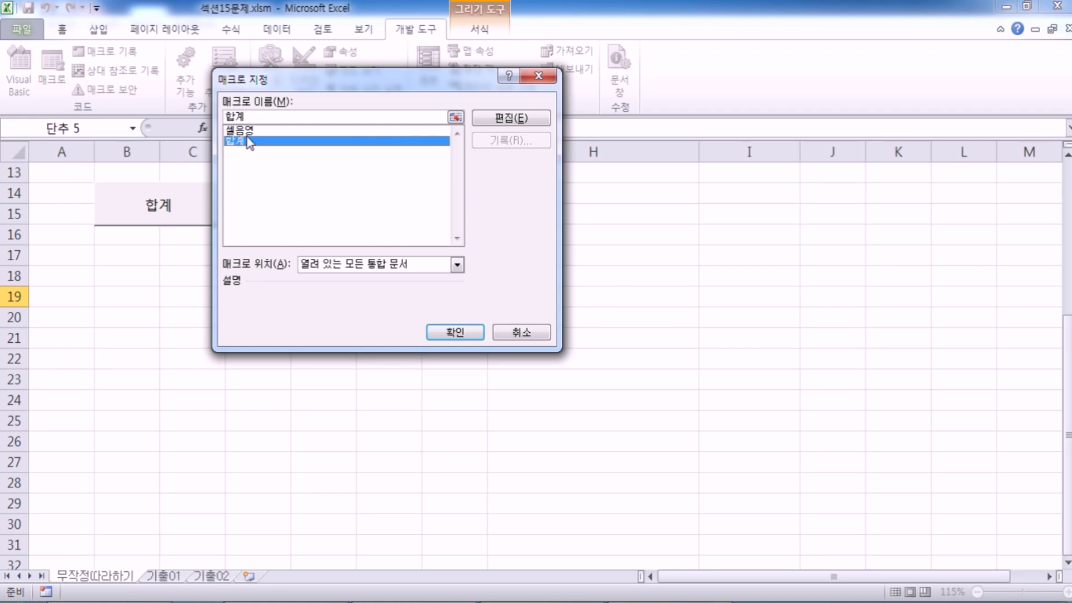
{"action": "left_click", "coordinate": [248, 132]}
{"action": "left_click", "coordinate": [242, 142]}
{"action": "left_click", "coordinate": [454, 333]}
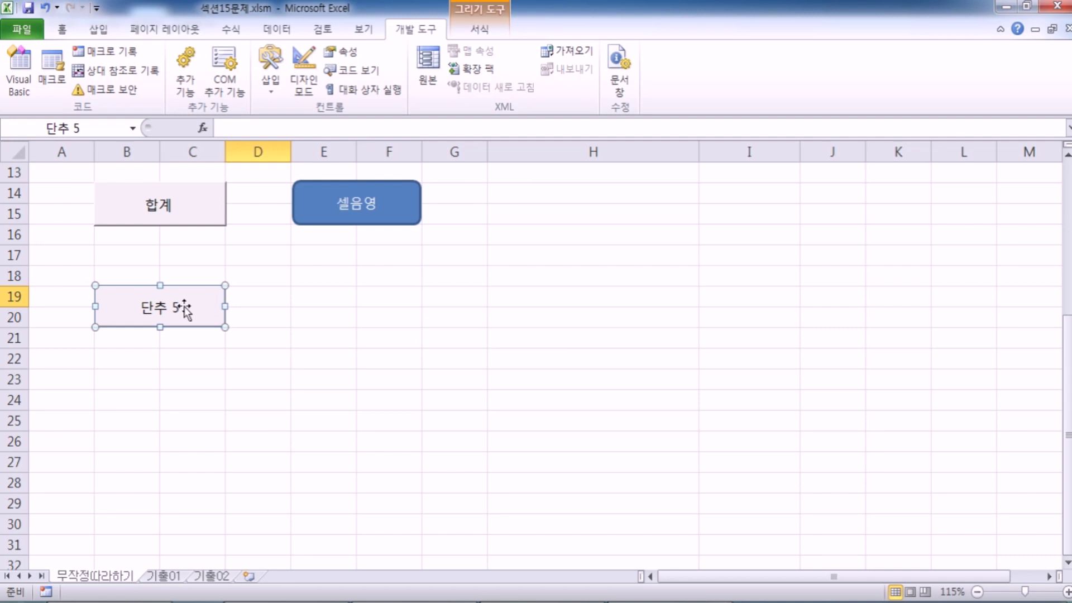
Step: Label the new button 합계, and briefly consult the macro question notes in Notepad
{"action": "type", "text": "합계"}
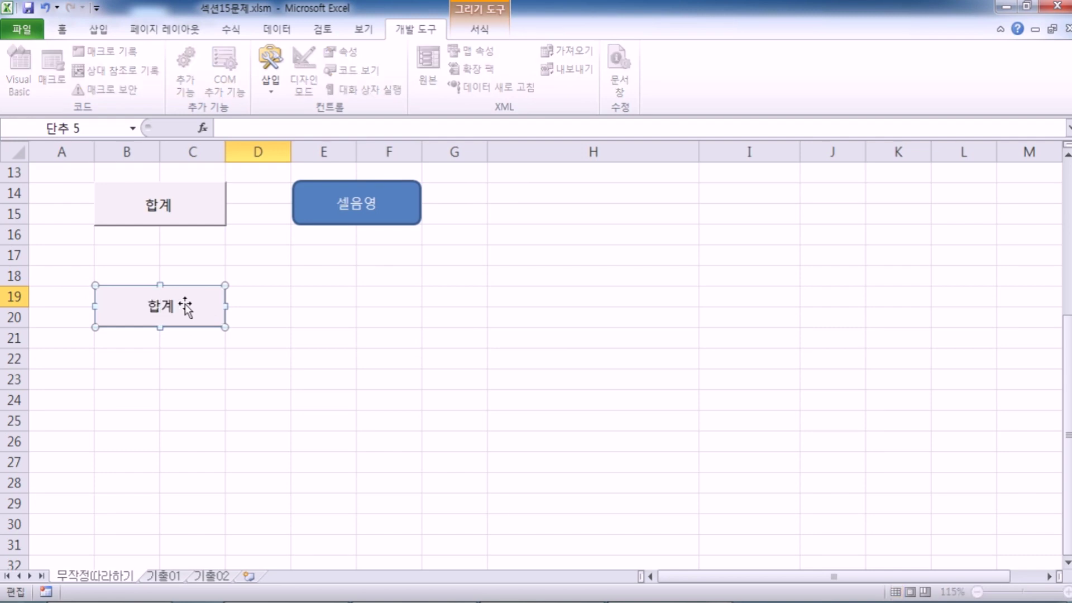
{"action": "left_click", "coordinate": [261, 265]}
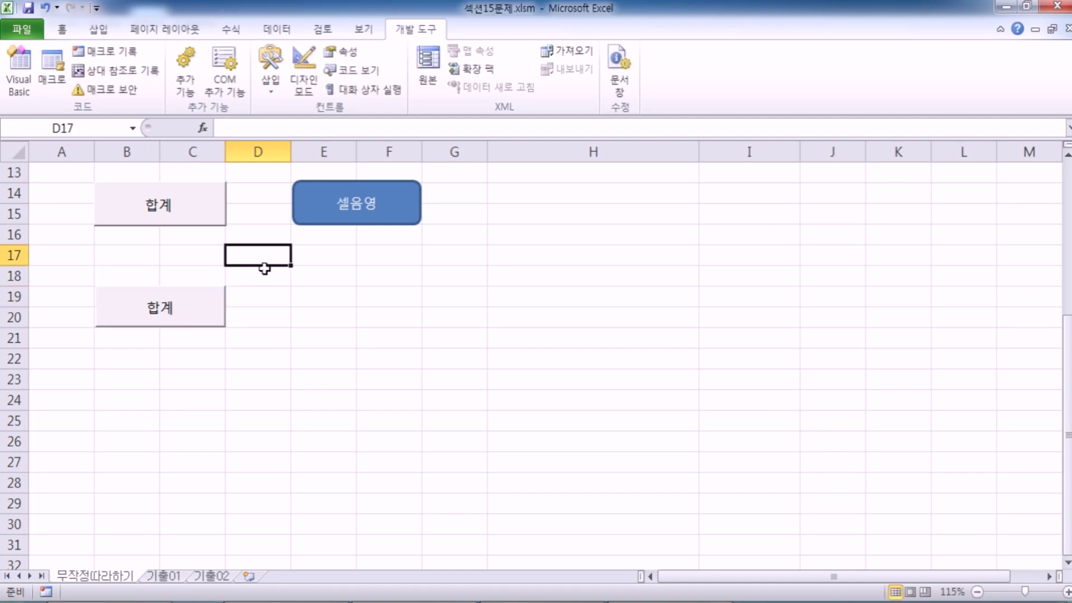
{"action": "key", "text": "alt+Tab"}
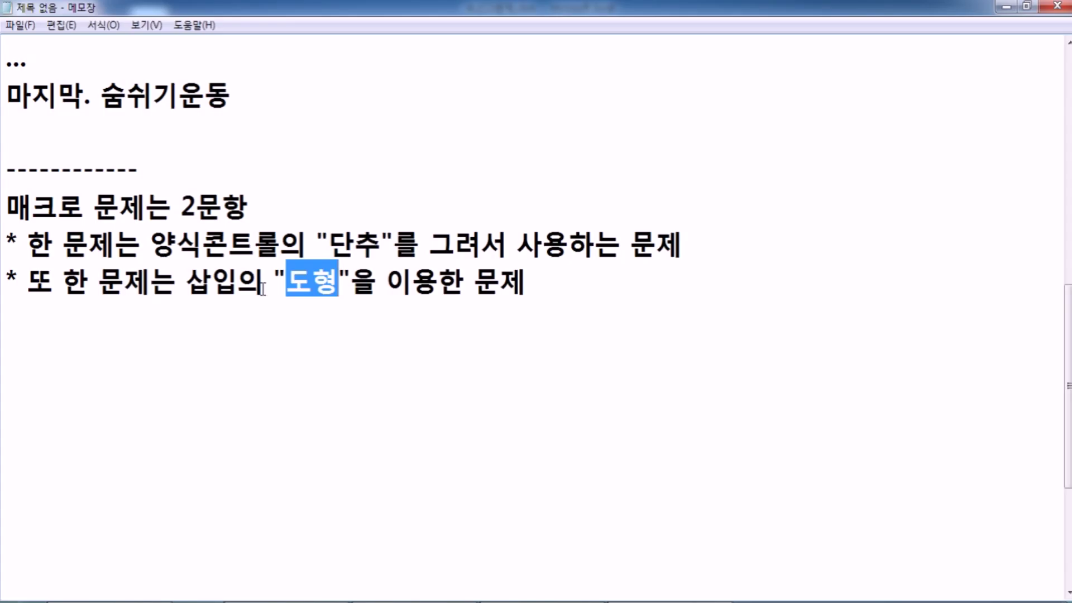
{"action": "key", "text": "alt+Tab"}
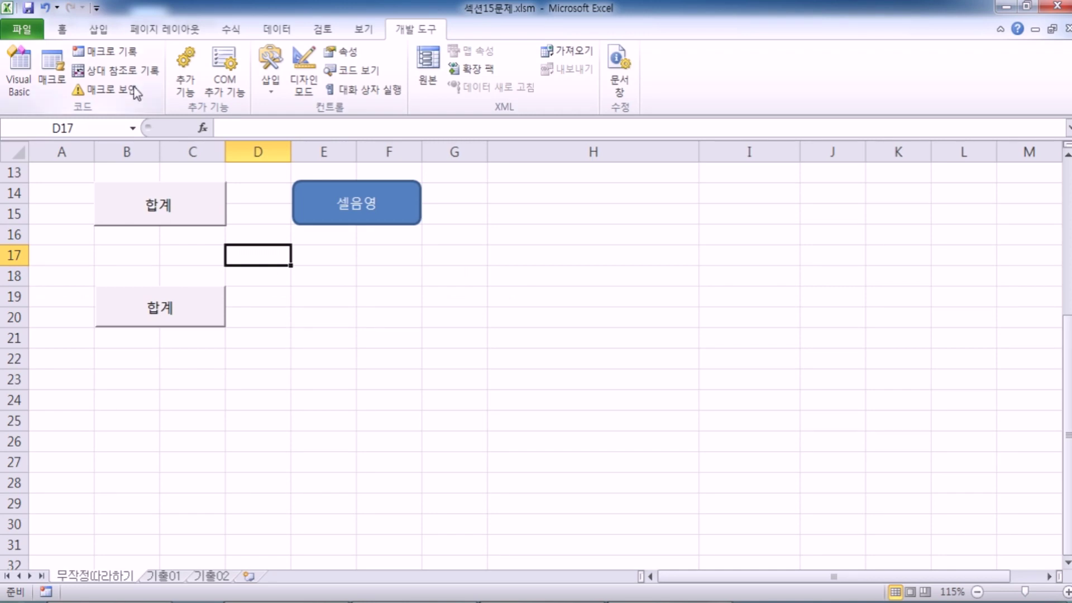
Step: Draw a hexagon shape of about 3.82 × 1.06 cm over cells E19:F20 and give it the text 셀음영
{"action": "left_click", "coordinate": [99, 30]}
{"action": "left_click", "coordinate": [165, 66]}
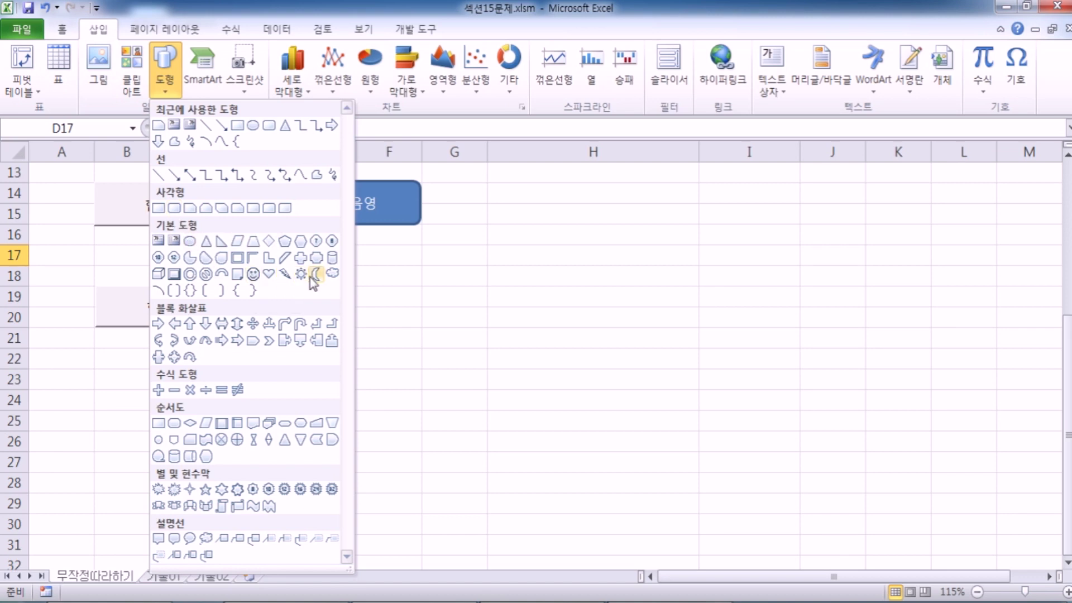
{"action": "left_click", "coordinate": [300, 243]}
{"action": "mouse_move", "coordinate": [293, 287]}
{"action": "left_mouse_down"}
{"action": "mouse_move", "coordinate": [433, 321]}
{"action": "mouse_move", "coordinate": [426, 326]}
{"action": "left_mouse_up"}
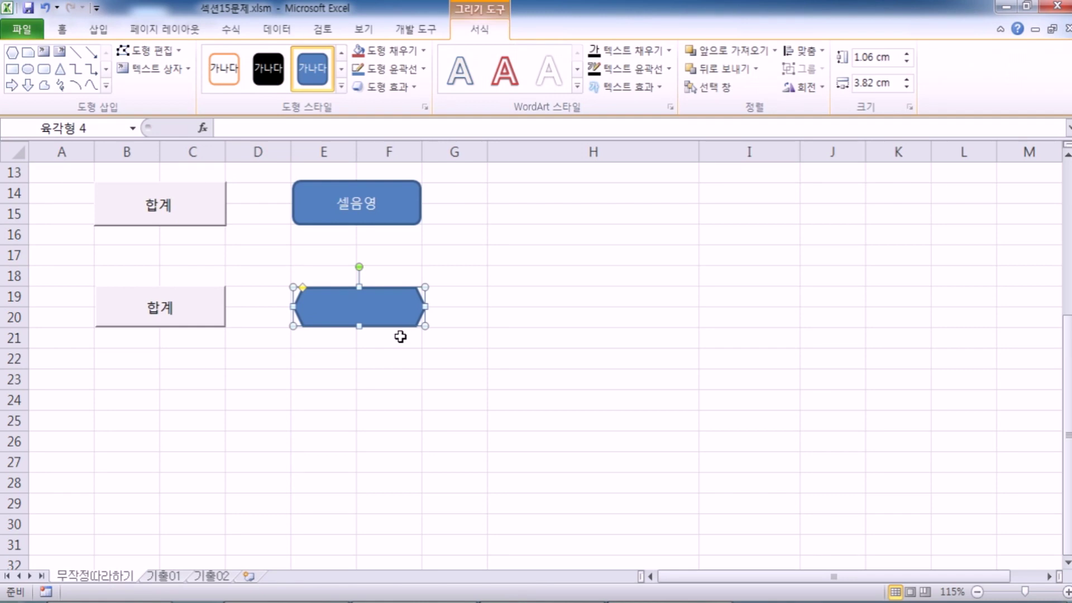
{"action": "type", "text": "셀음여"}
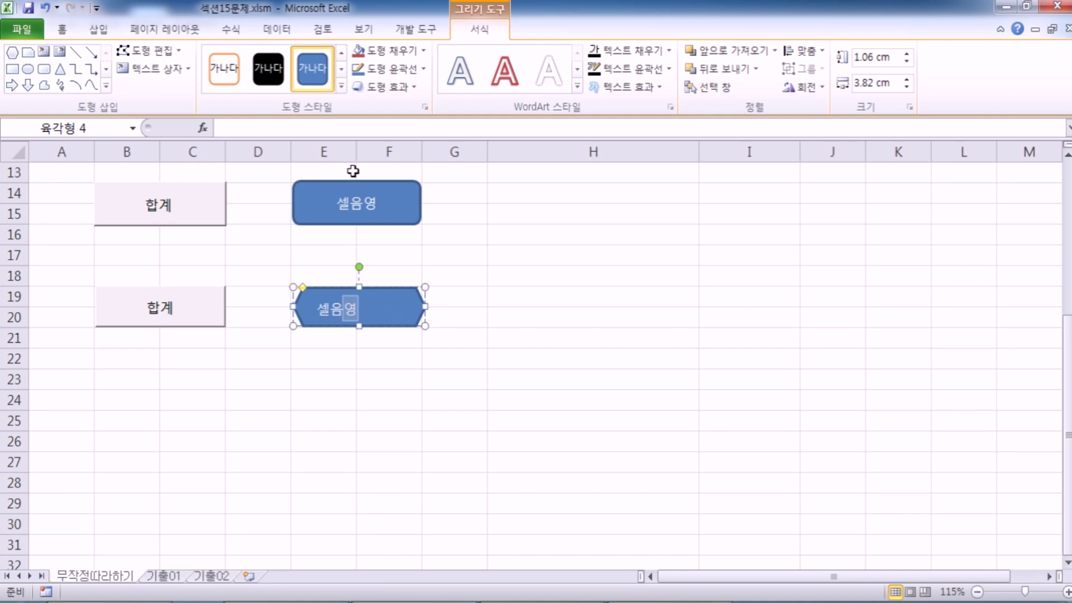
Step: Center the hexagon's text both horizontally and vertically
{"action": "left_click", "coordinate": [62, 30]}
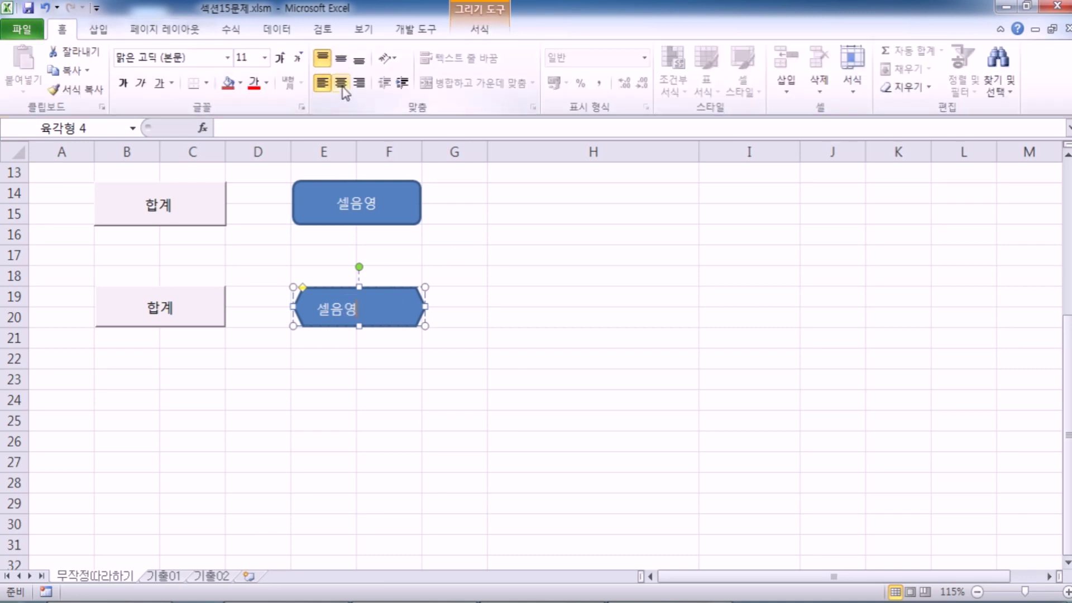
{"action": "left_click", "coordinate": [341, 82]}
{"action": "left_click", "coordinate": [343, 62]}
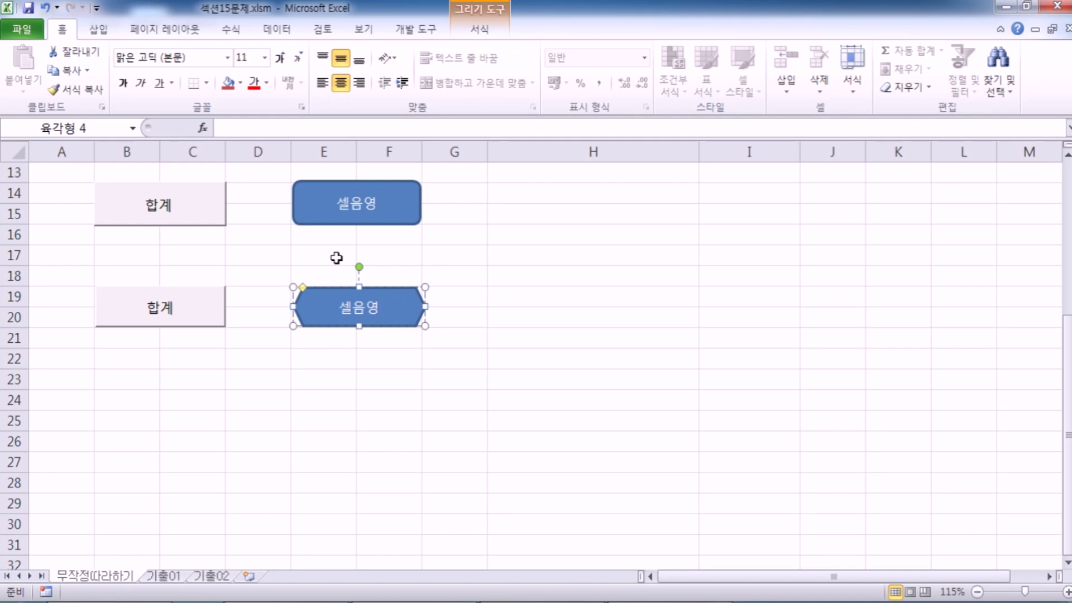
Step: Assign the 셀음영 macro to the hexagon shape and deselect the shape
{"action": "right_click", "coordinate": [410, 294]}
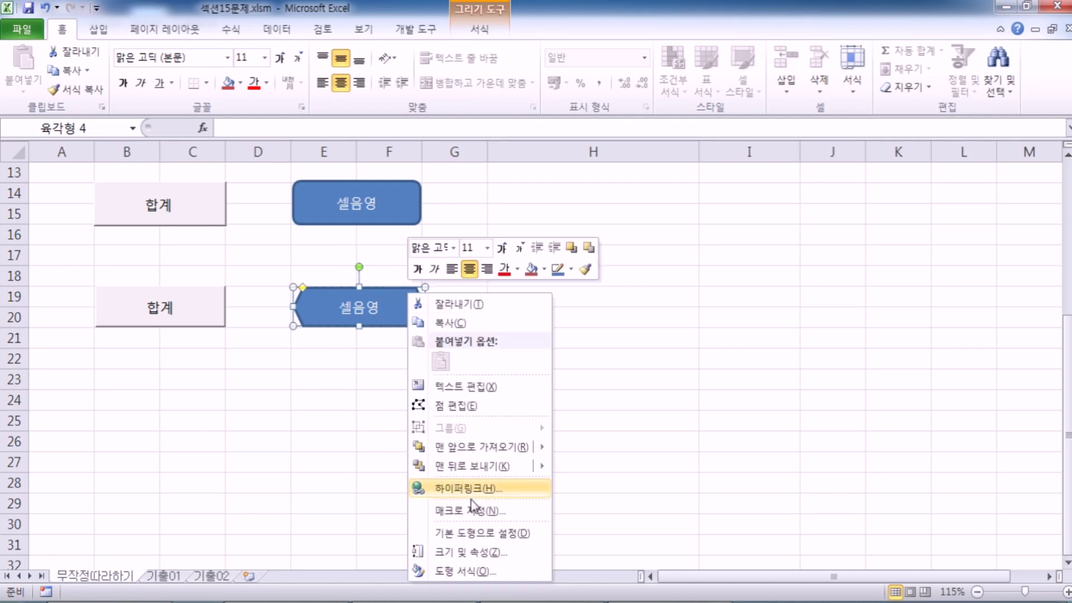
{"action": "left_click", "coordinate": [472, 512]}
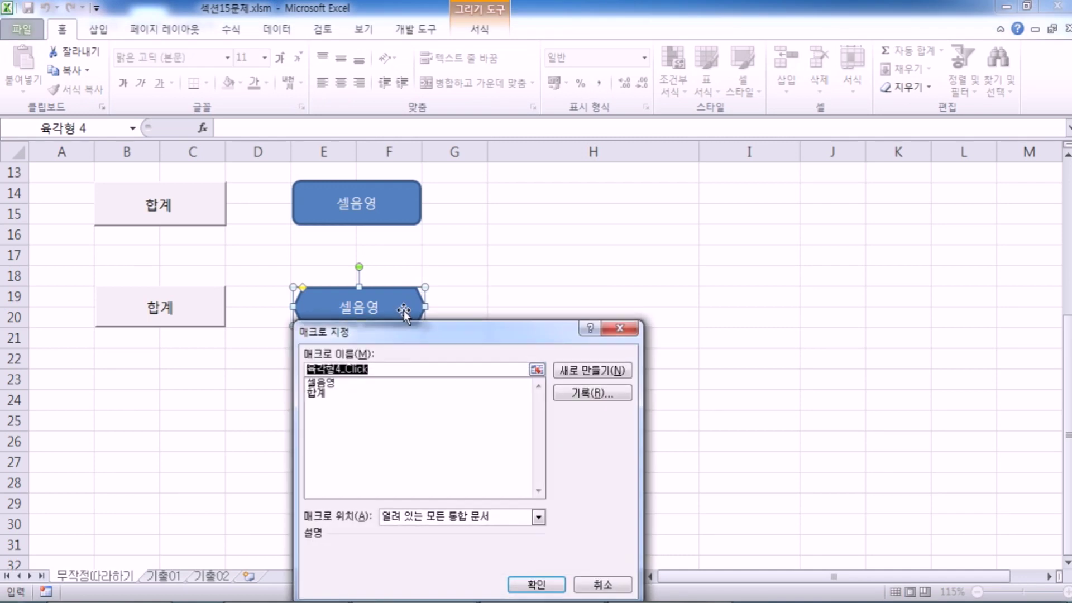
{"action": "left_click", "coordinate": [322, 383]}
{"action": "left_click_drag", "start_coordinate": [404, 342], "coordinate": [599, 127]}
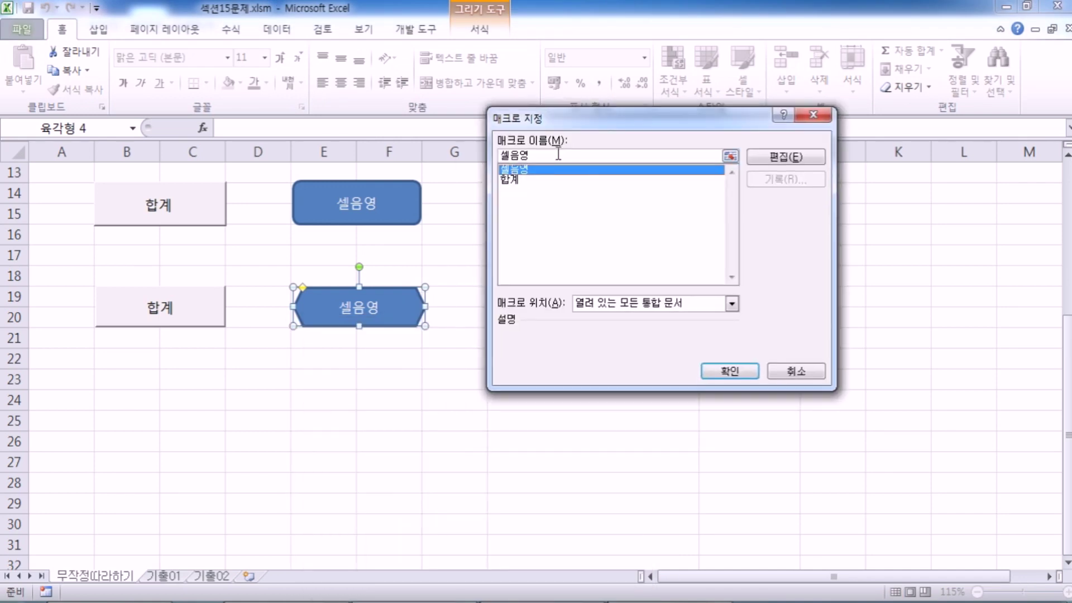
{"action": "left_click", "coordinate": [730, 371]}
{"action": "left_click", "coordinate": [603, 318]}
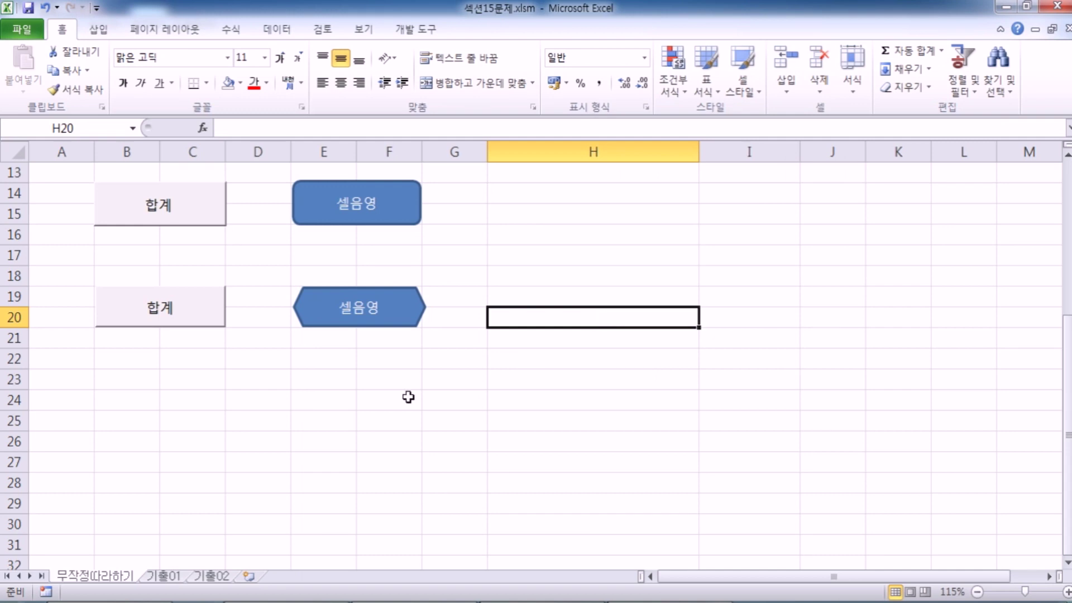
Step: Delete the 합계 button covering cells B19:C20
{"action": "left_click", "coordinate": [105, 373]}
{"action": "left_click_drag", "start_coordinate": [105, 372], "coordinate": [174, 414]}
{"action": "right_click", "coordinate": [212, 315]}
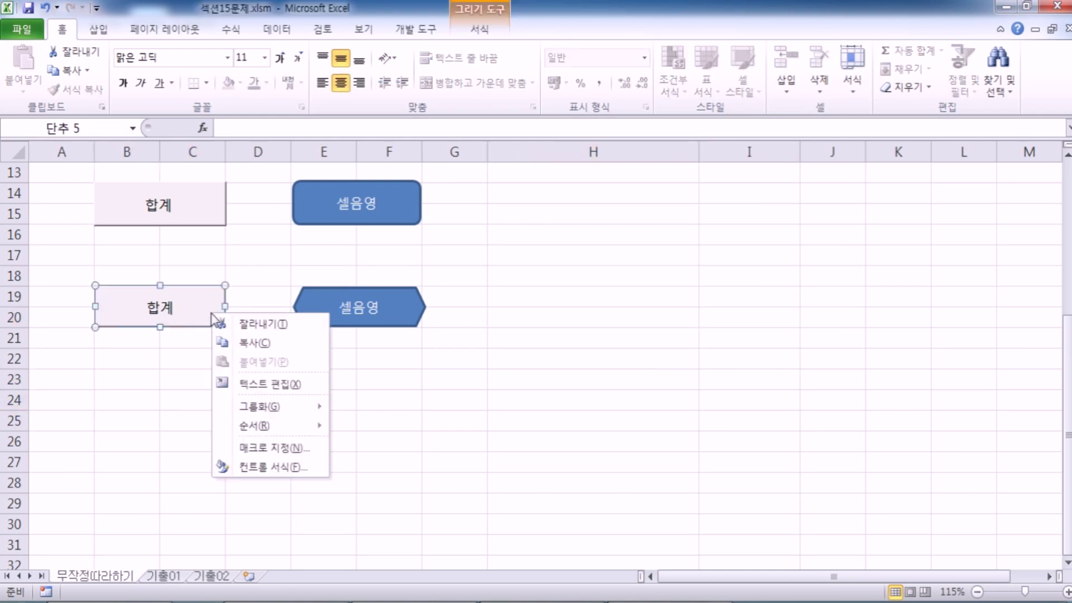
{"action": "left_click", "coordinate": [119, 306]}
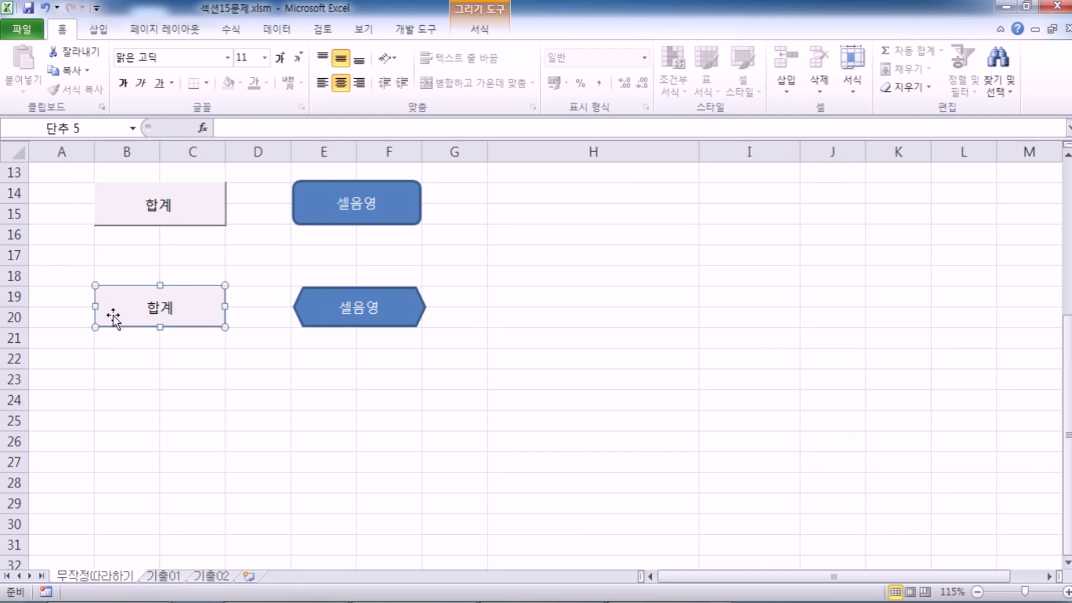
{"action": "key", "text": "Delete"}
{"action": "left_click", "coordinate": [205, 320]}
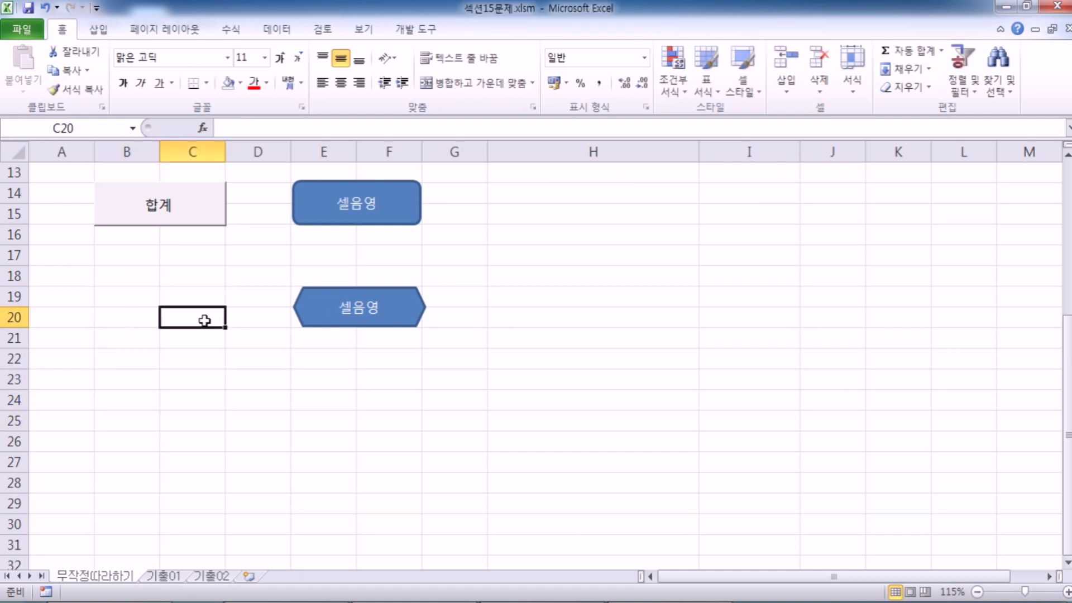
Step: Run the 셀음영 macro from the hexagon shape, and delete that hexagon from cells E19:F20
{"action": "left_click", "coordinate": [323, 308]}
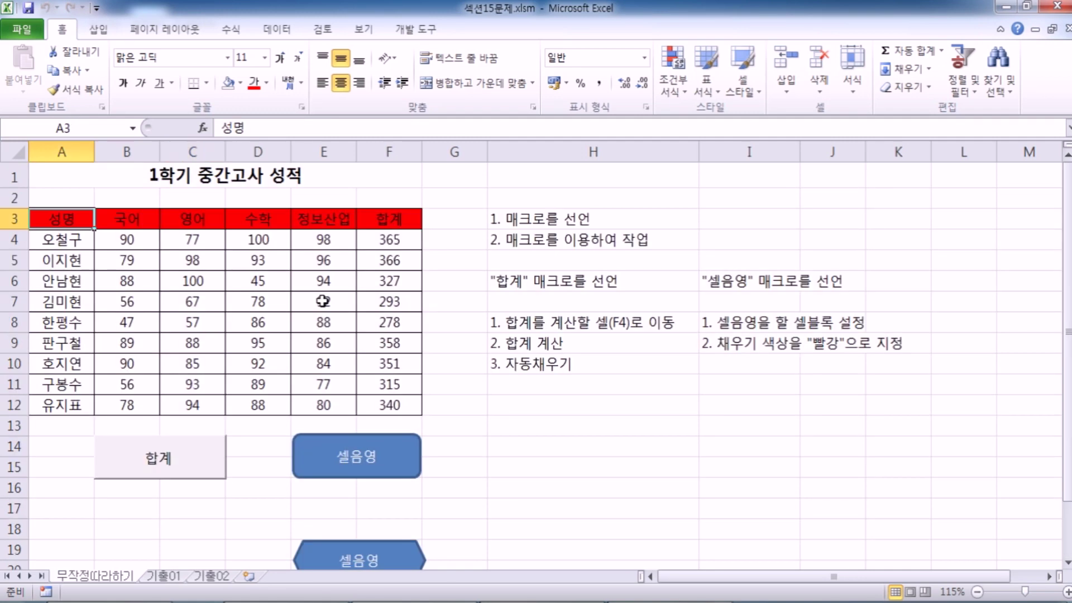
{"action": "scroll", "coordinate": [321, 304], "scroll_direction": "down", "scroll_amount": 4}
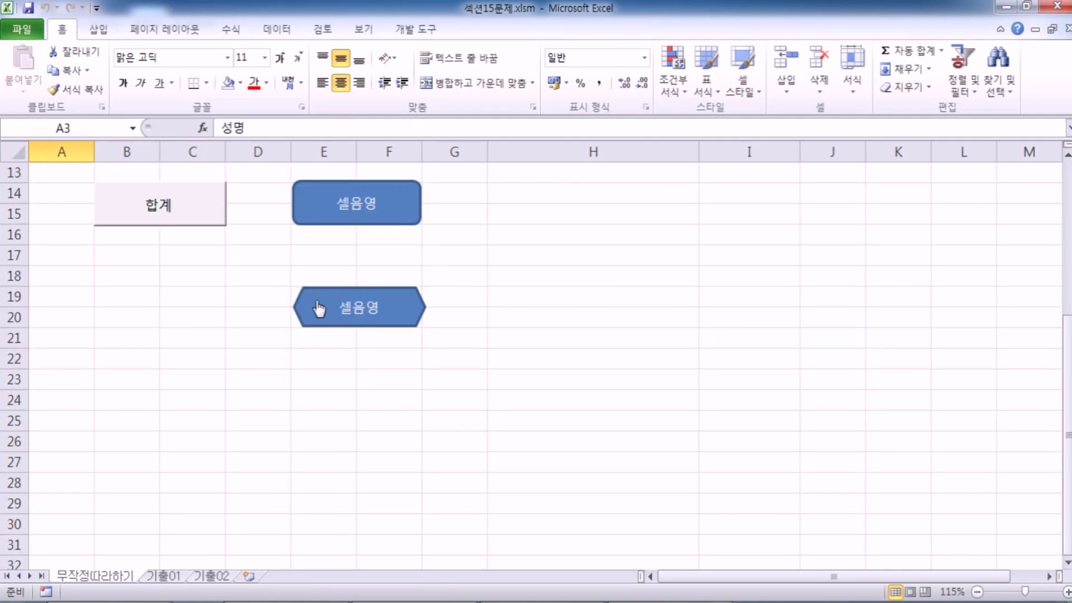
{"action": "right_click", "coordinate": [319, 308]}
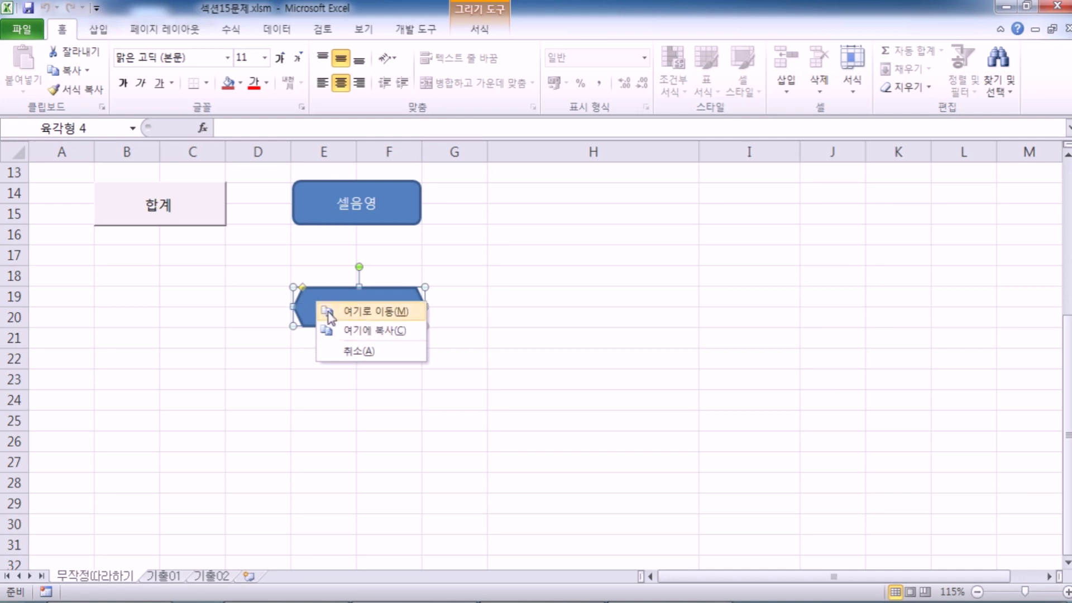
{"action": "left_click", "coordinate": [297, 304]}
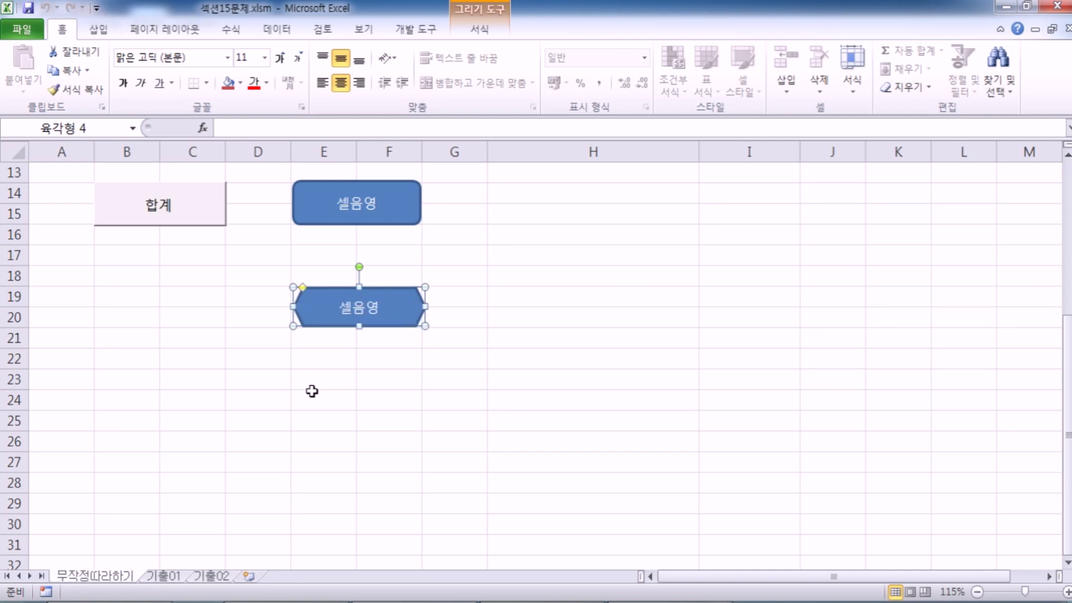
{"action": "key", "text": "Delete"}
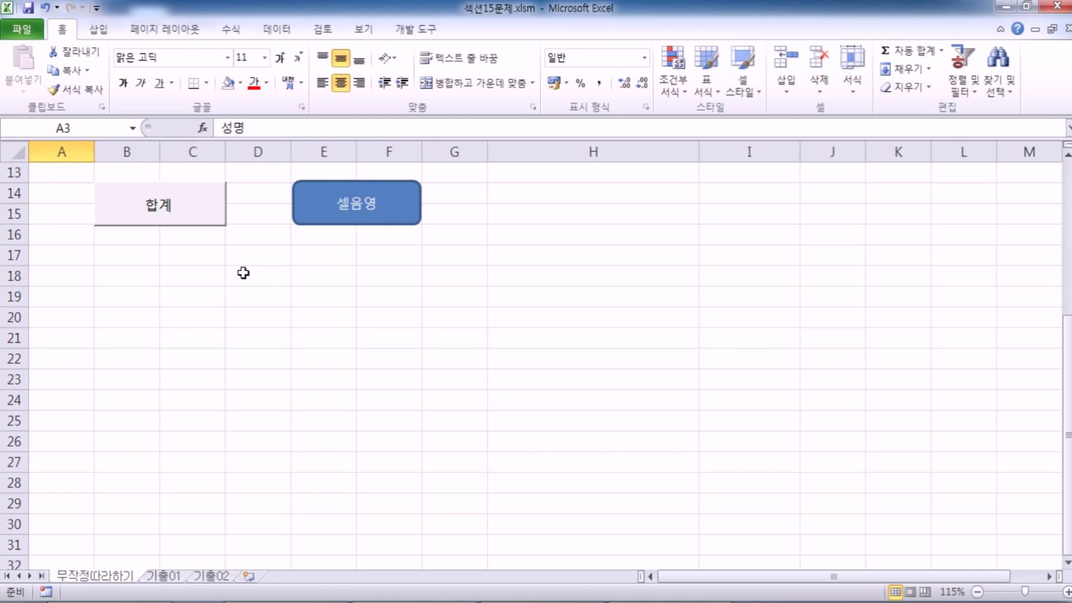
{"action": "left_click", "coordinate": [115, 255]}
{"action": "left_click_drag", "start_coordinate": [115, 255], "coordinate": [220, 275]}
{"action": "left_click_drag", "start_coordinate": [296, 257], "coordinate": [383, 282]}
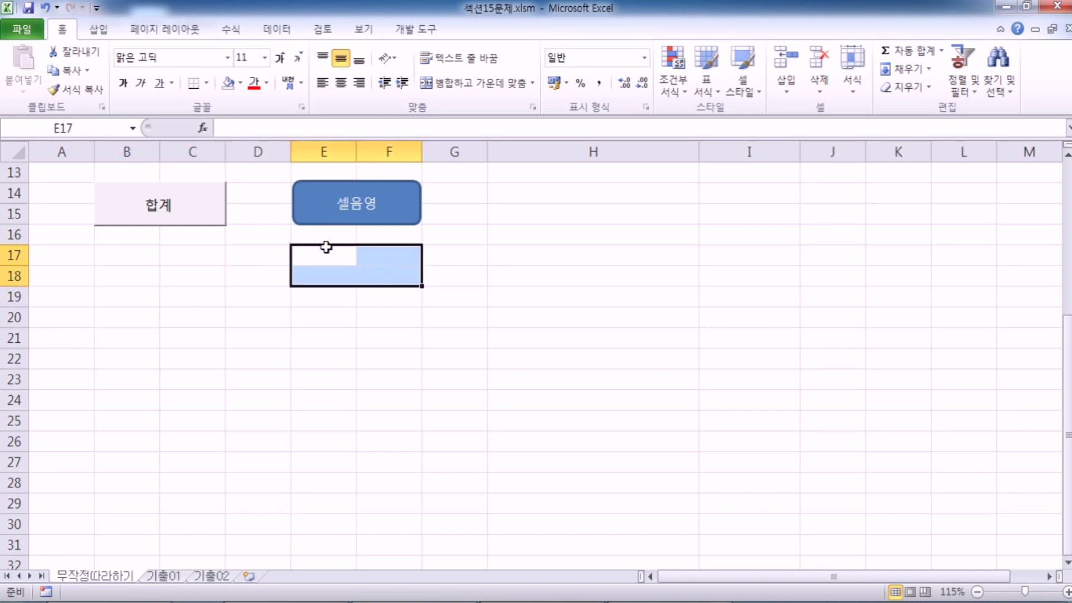
{"action": "left_click_drag", "start_coordinate": [124, 254], "coordinate": [178, 280]}
{"action": "left_click", "coordinate": [141, 259]}
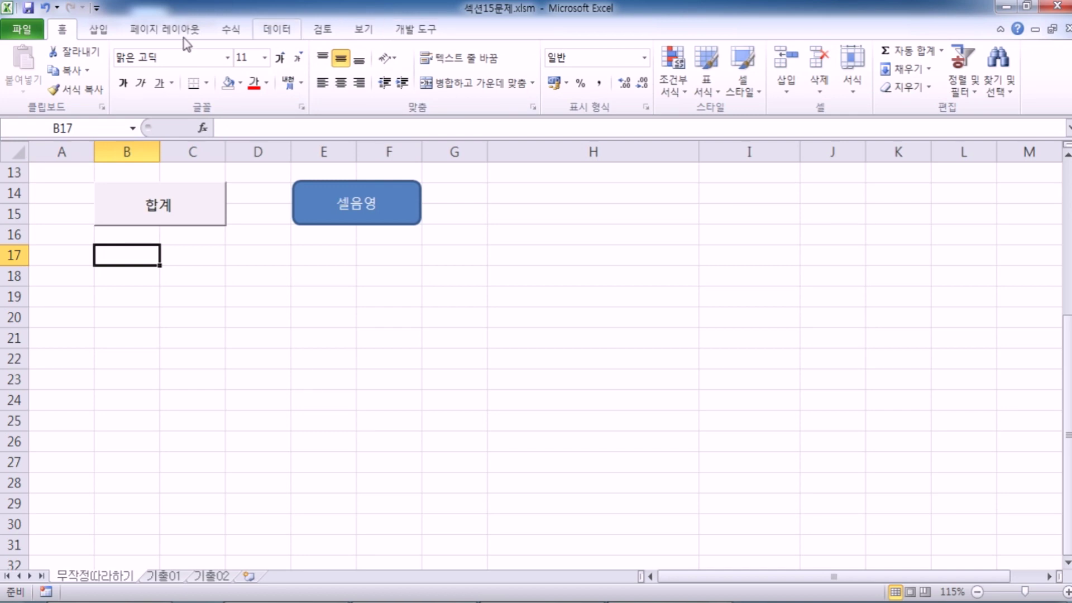
{"action": "left_click", "coordinate": [99, 29]}
{"action": "left_click", "coordinate": [174, 83]}
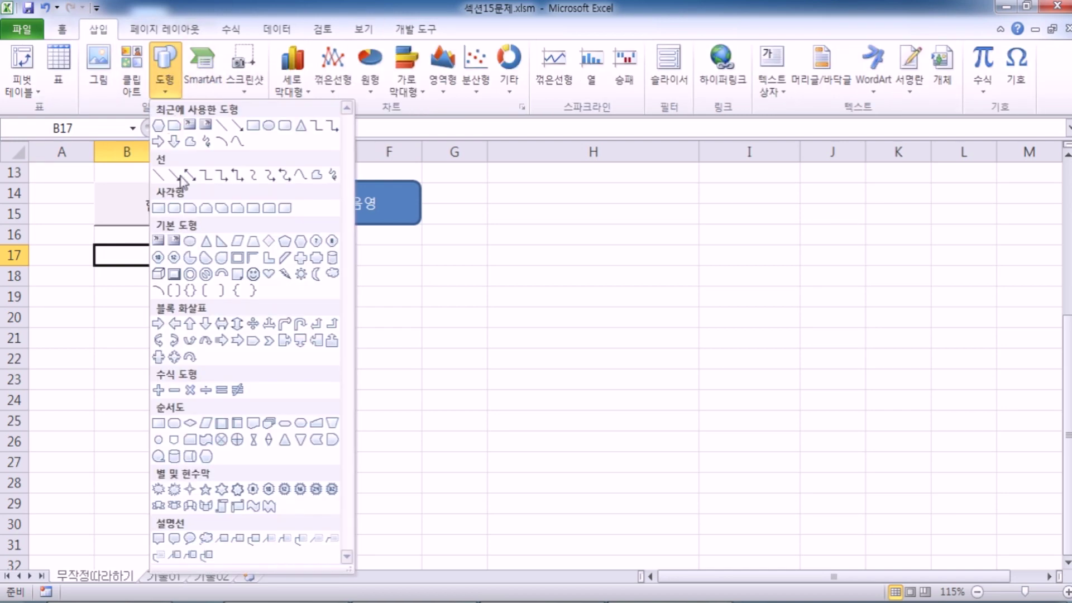
{"action": "left_click", "coordinate": [176, 210]}
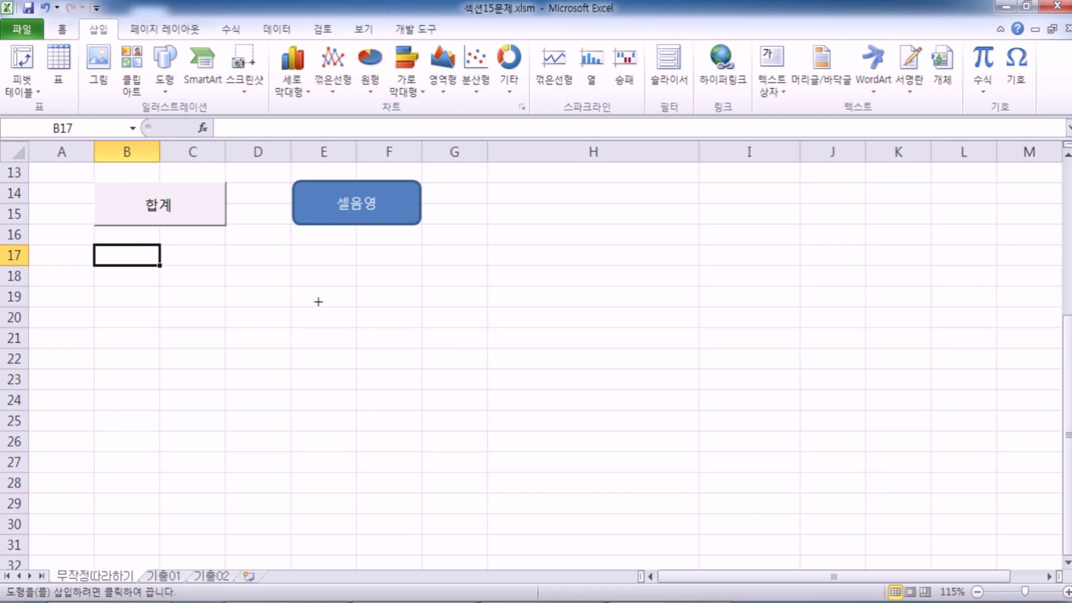
{"action": "mouse_move", "coordinate": [290, 246]}
{"action": "left_mouse_down"}
{"action": "mouse_move", "coordinate": [357, 282]}
{"action": "mouse_move", "coordinate": [415, 285]}
{"action": "left_mouse_up"}
{"action": "key", "text": "Delete"}
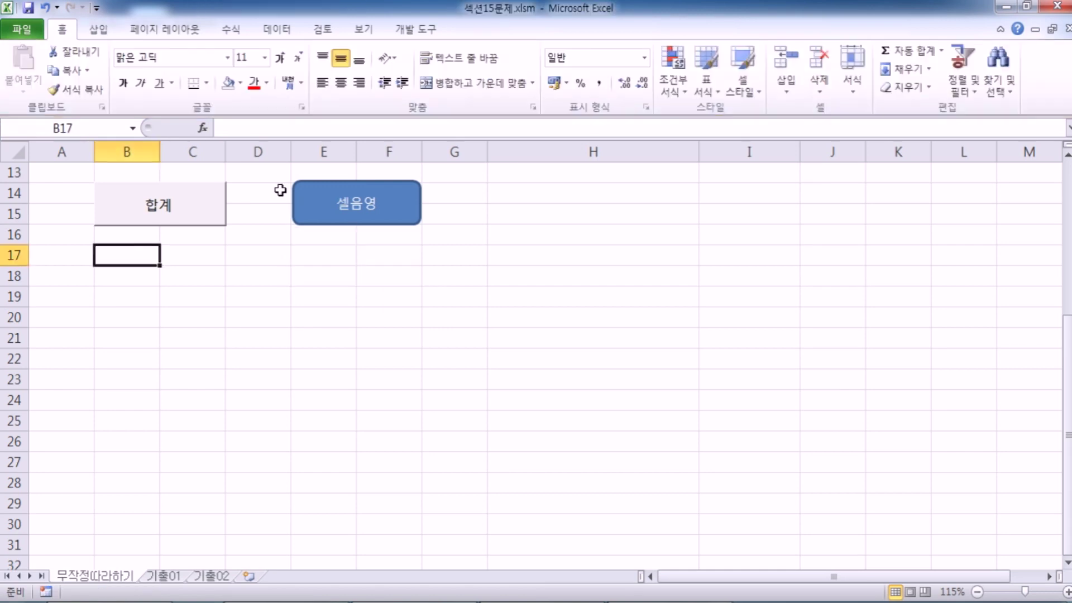
Step: Insert a form-control button over cells B19:C20, accepting the suggested macro name 단추6_Click
{"action": "left_click", "coordinate": [416, 29]}
{"action": "left_click", "coordinate": [271, 69]}
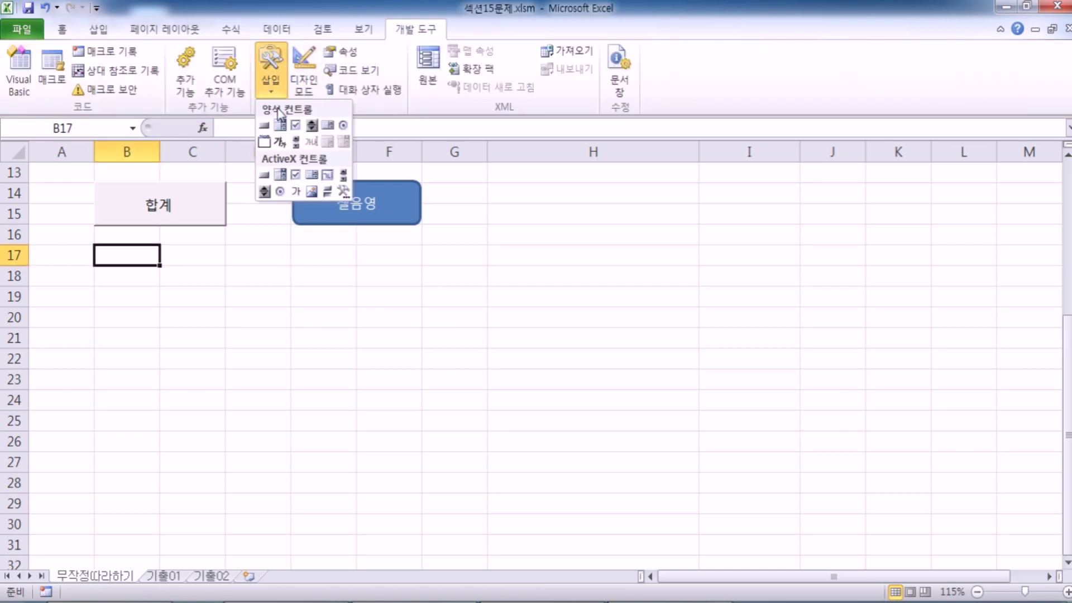
{"action": "left_click", "coordinate": [264, 126]}
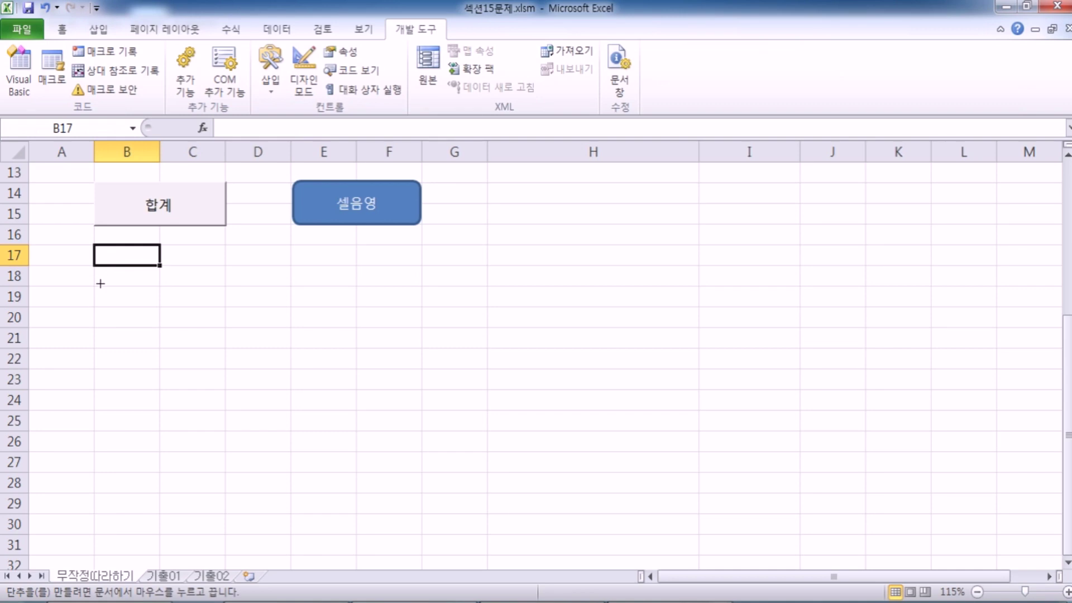
{"action": "left_click_drag", "start_coordinate": [95, 286], "coordinate": [201, 323]}
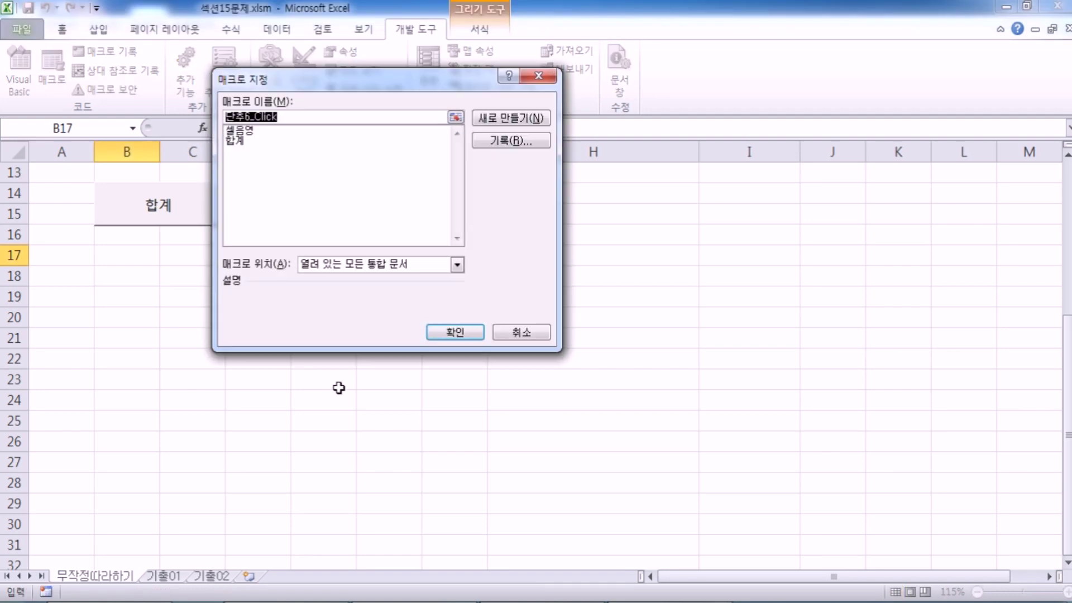
{"action": "left_click", "coordinate": [451, 330]}
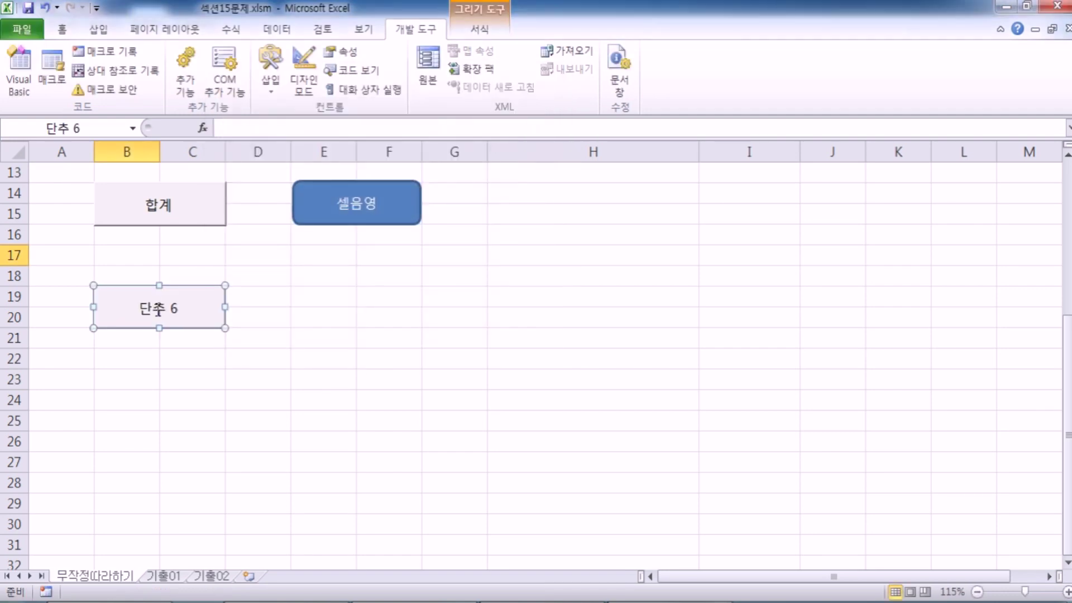
Step: Delete the form-control button over cells B19:C20
{"action": "key", "text": "Escape"}
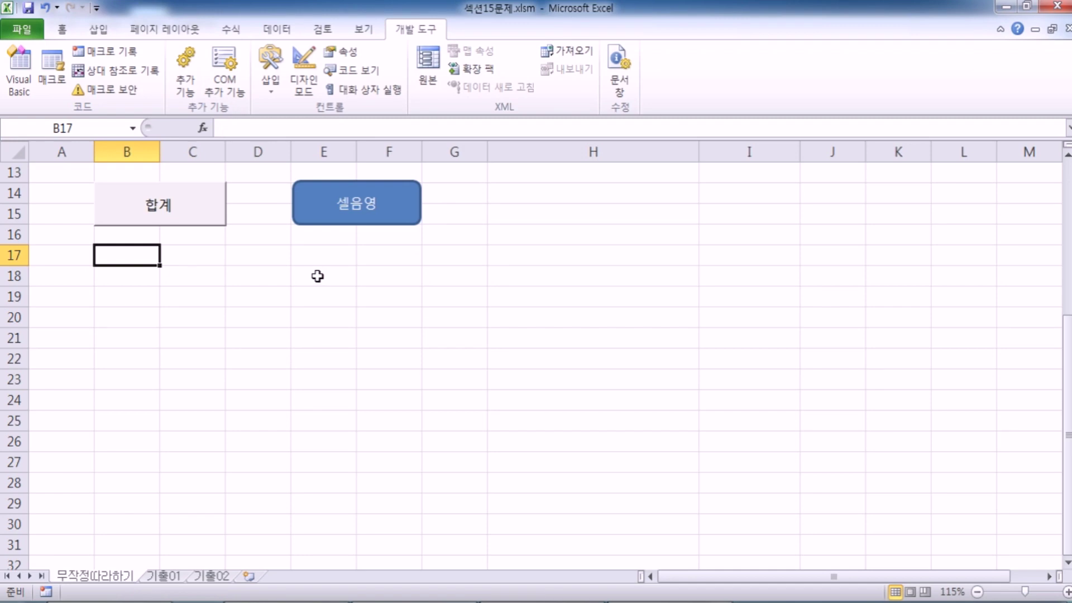
{"action": "left_click_drag", "start_coordinate": [306, 273], "coordinate": [388, 294]}
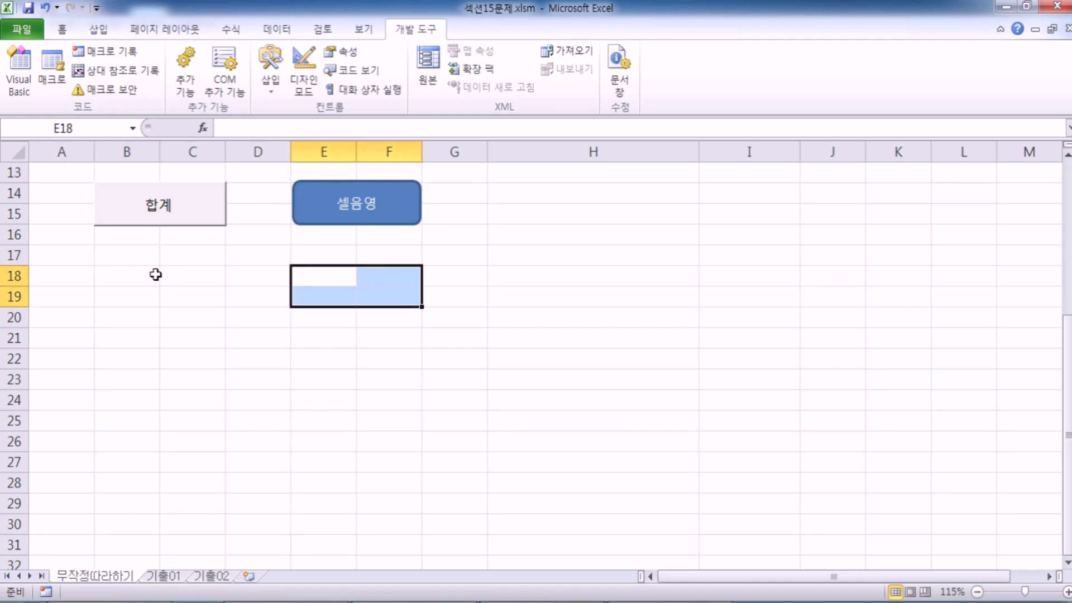
{"action": "left_click", "coordinate": [299, 274]}
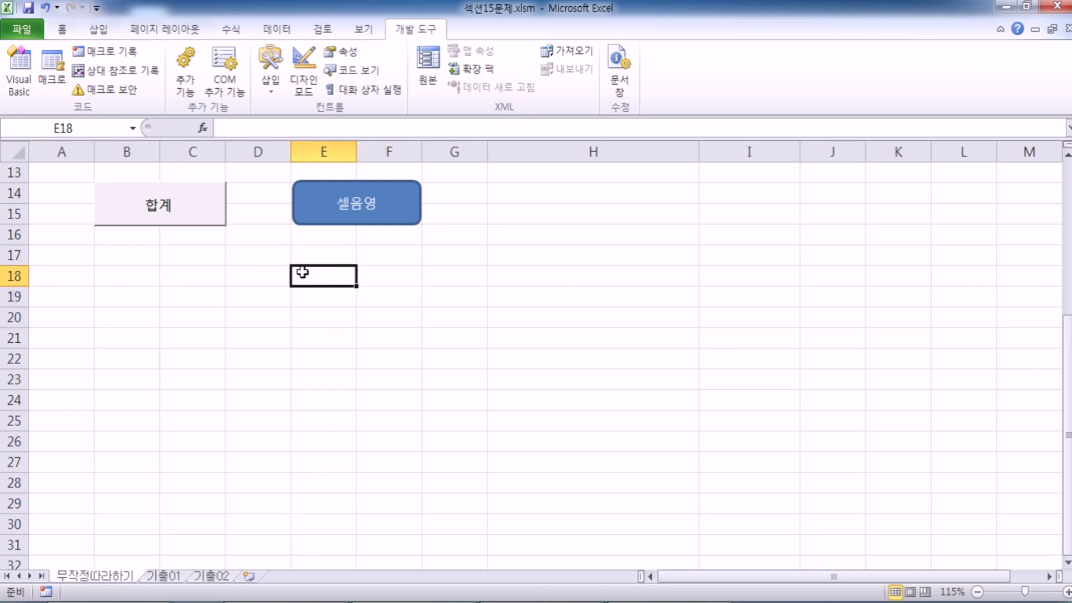
Step: Draw a rounded rectangle aligned to cells E18:F19, about 1.15 cm high and 3.82 cm wide, and delete it
{"action": "key", "text": "alt"}
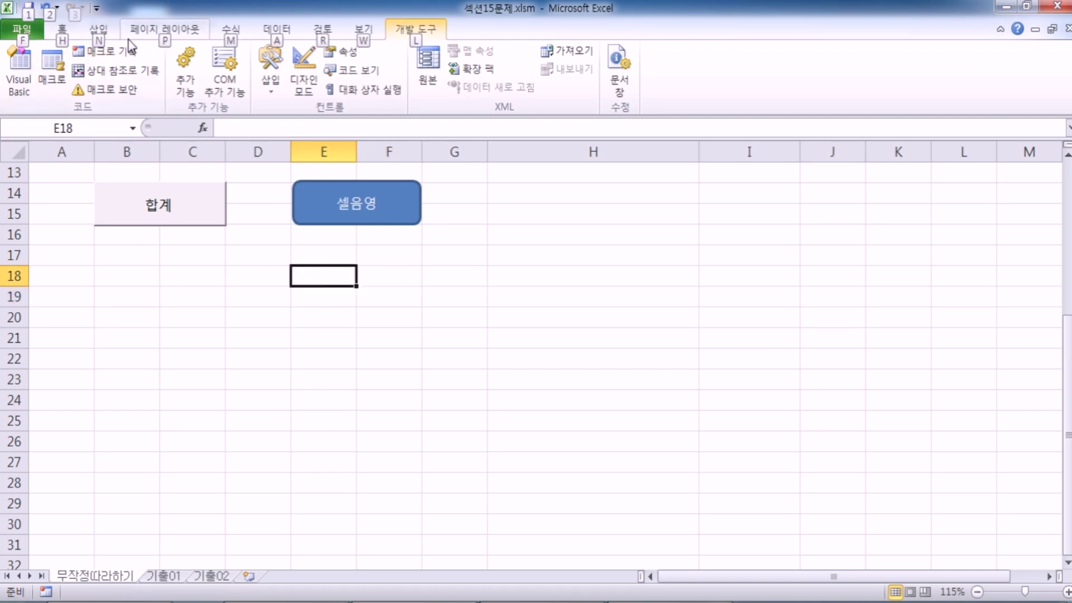
{"action": "left_click", "coordinate": [98, 32]}
{"action": "left_click", "coordinate": [163, 61]}
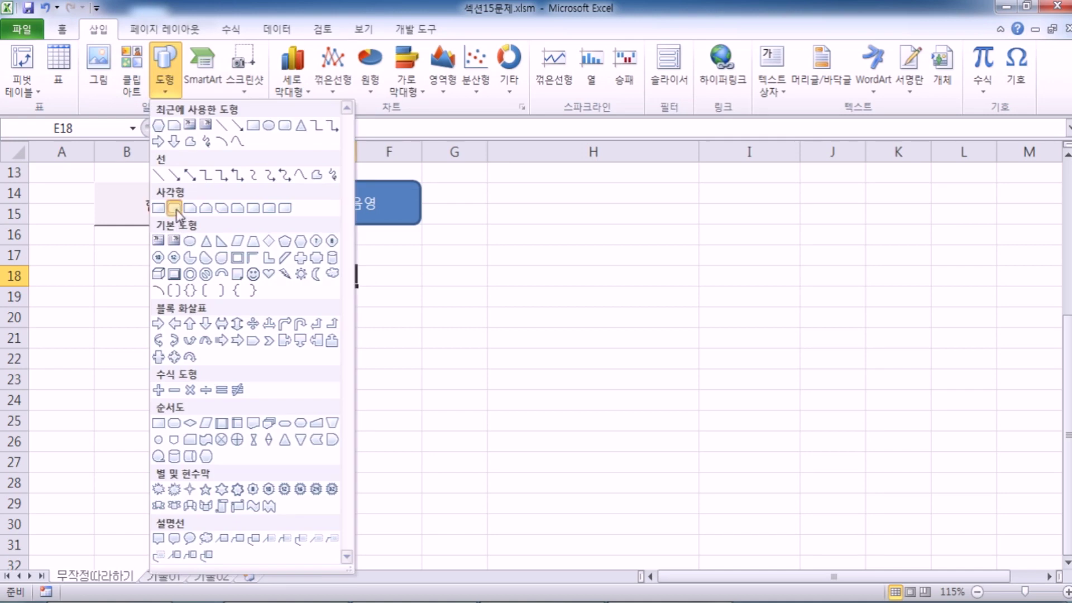
{"action": "left_click", "coordinate": [175, 208]}
{"action": "mouse_move", "coordinate": [290, 266]}
{"action": "left_mouse_down"}
{"action": "mouse_move", "coordinate": [359, 287]}
{"action": "mouse_move", "coordinate": [415, 286]}
{"action": "mouse_move", "coordinate": [421, 307]}
{"action": "left_mouse_up"}
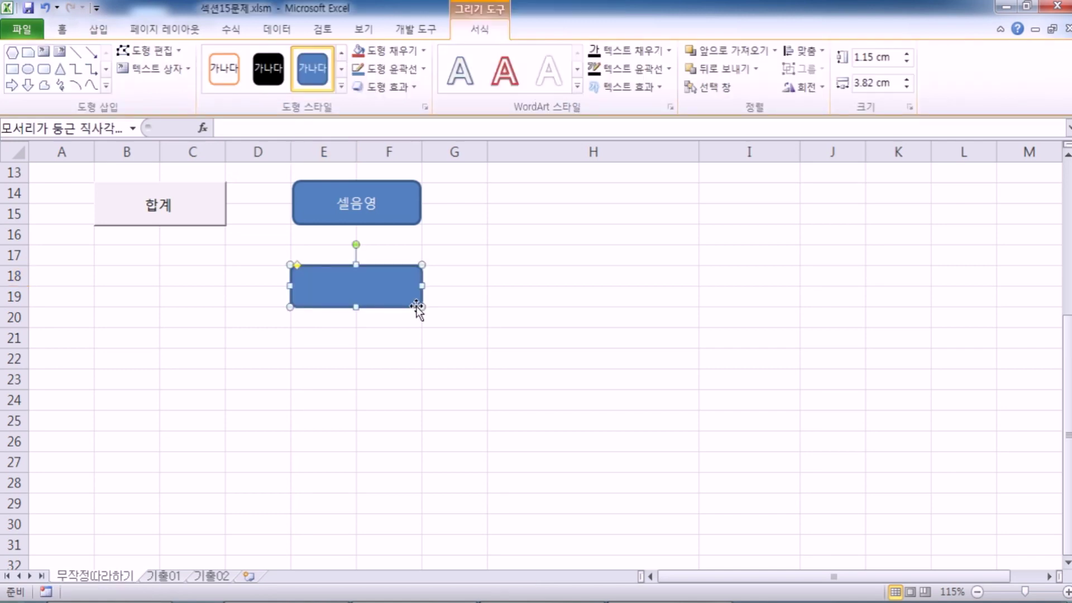
{"action": "key", "text": "Delete"}
Step: Draw a freehand rounded rectangle about 2.32 cm high and 3.91 cm wide over cells E18:G22, and select the target range E18:F19
{"action": "left_click", "coordinate": [99, 30]}
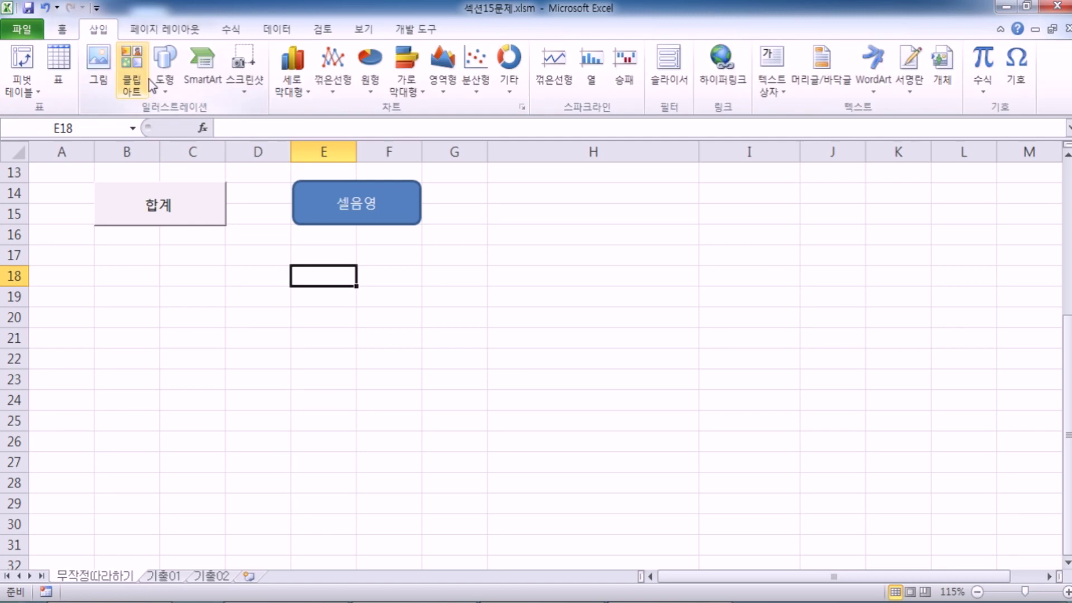
{"action": "left_click", "coordinate": [165, 67]}
{"action": "left_click", "coordinate": [166, 207]}
{"action": "left_click_drag", "start_coordinate": [336, 277], "coordinate": [472, 361]}
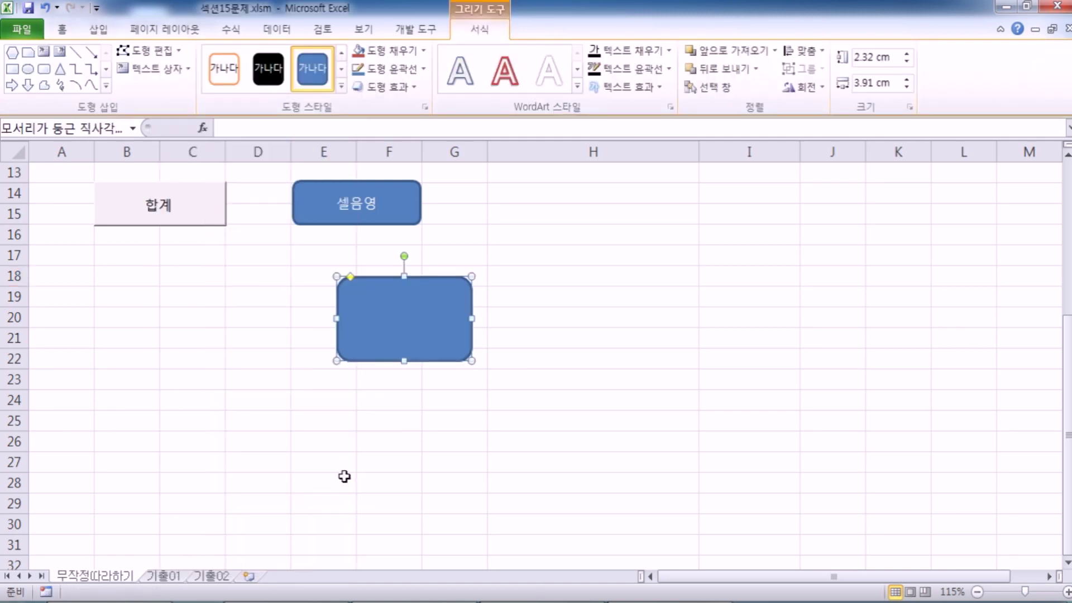
{"action": "left_click_drag", "start_coordinate": [310, 277], "coordinate": [414, 299]}
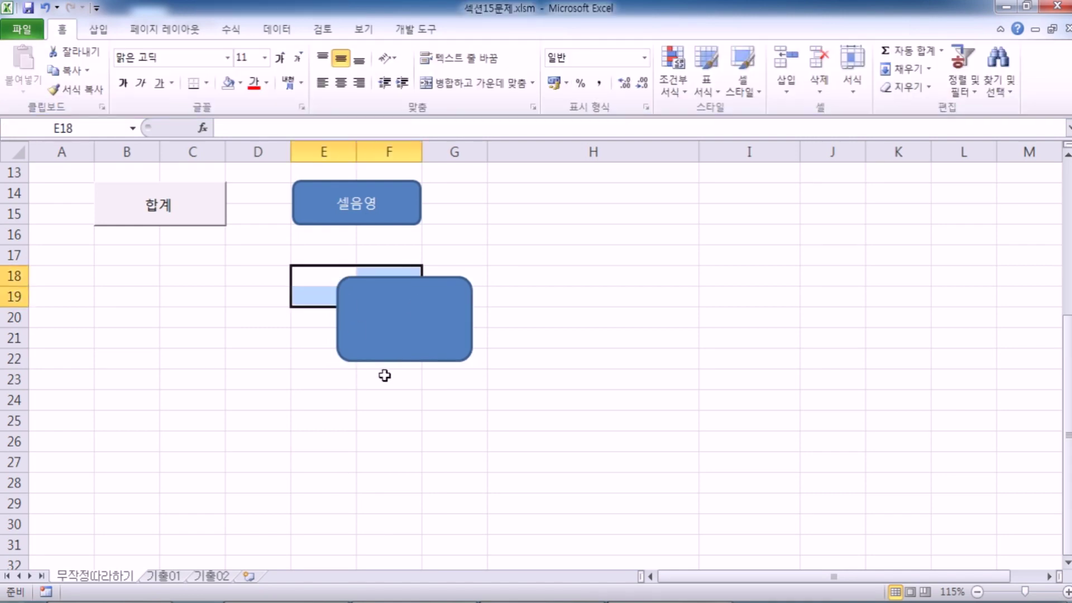
Step: Move and resize the rounded rectangle to fit cells E18:F19, and delete it
{"action": "left_click", "coordinate": [452, 351]}
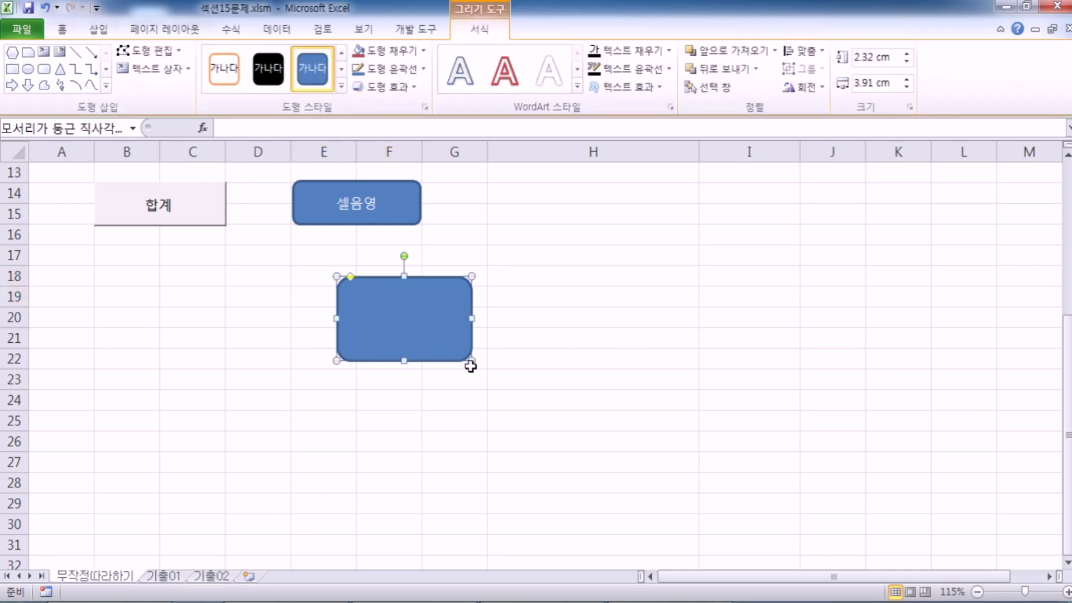
{"action": "left_click_drag", "start_coordinate": [471, 359], "coordinate": [422, 289]}
{"action": "left_click", "coordinate": [469, 357]}
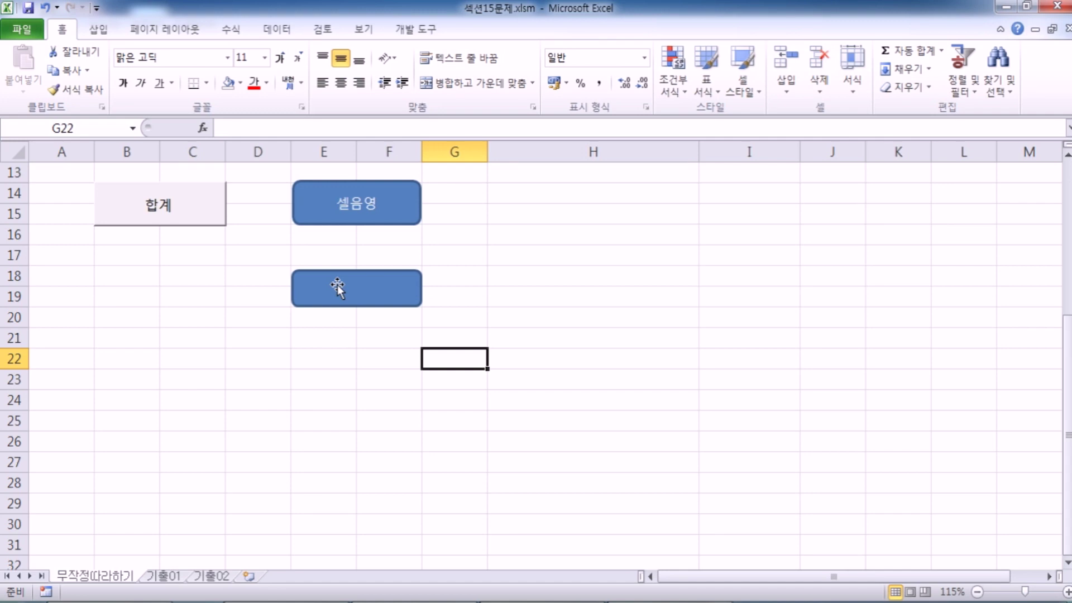
{"action": "left_click", "coordinate": [337, 285]}
{"action": "key", "text": "Delete"}
Step: Switch to Notepad, add blank lines below the note about the form-control "단추" question, and start a list there with "1."
{"action": "scroll", "coordinate": [233, 304], "scroll_direction": "up", "scroll_amount": 2}
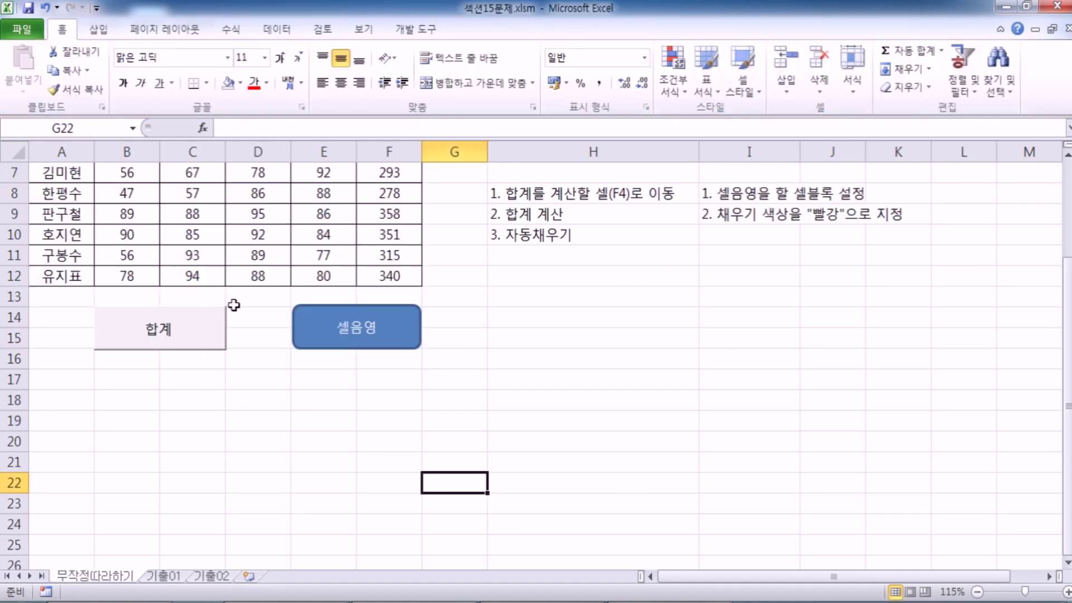
{"action": "scroll", "coordinate": [364, 407], "scroll_direction": "up", "scroll_amount": 2}
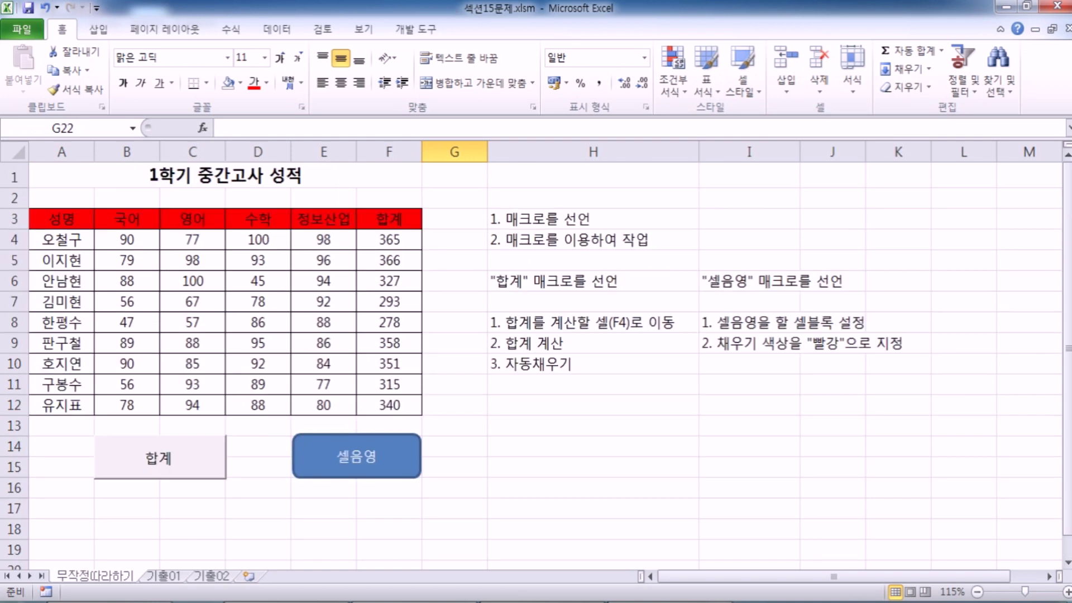
{"action": "mouse_move", "coordinate": [671, 602]}
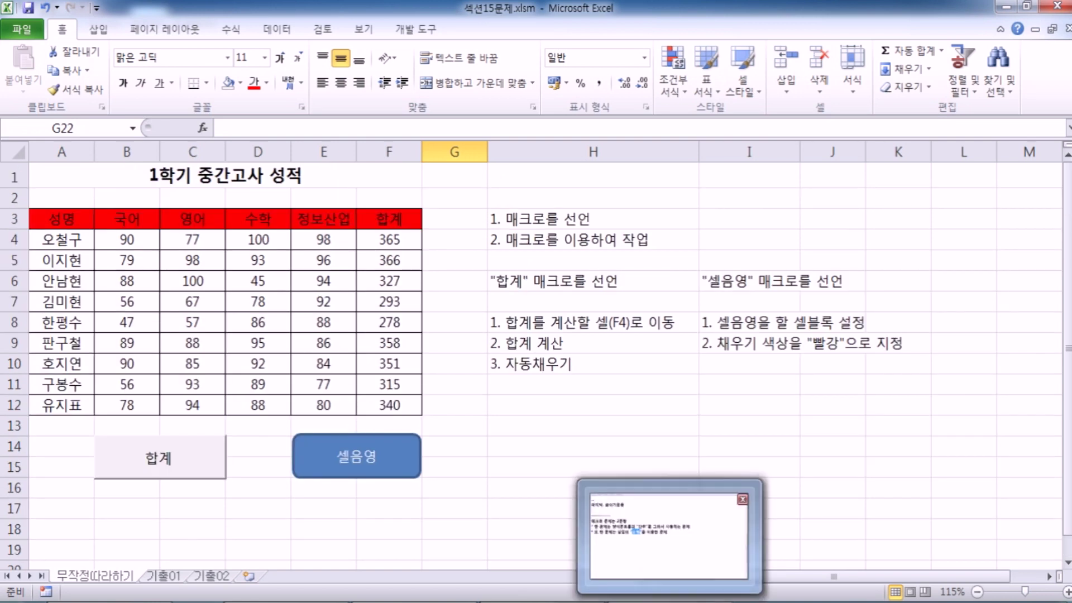
{"action": "left_click", "coordinate": [668, 535]}
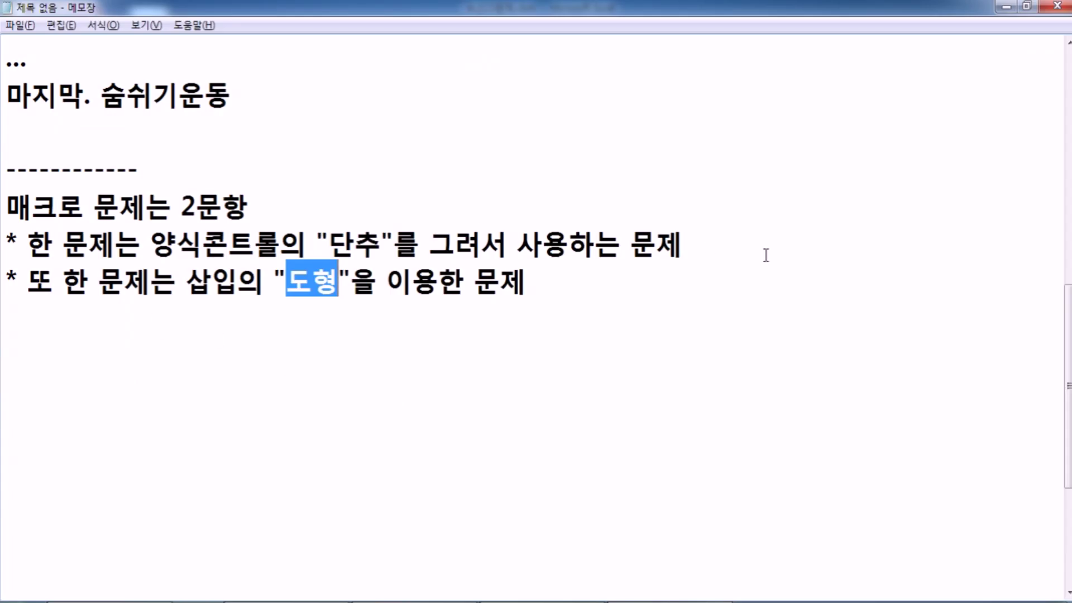
{"action": "left_click", "coordinate": [719, 244]}
{"action": "key", "text": "Return"}
{"action": "key", "text": "Return"}
{"action": "key", "text": "Return"}
{"action": "key", "text": "Return"}
{"action": "key", "text": "Return"}
{"action": "key", "text": "Return"}
{"action": "key", "text": "Return"}
{"action": "key", "text": "Return"}
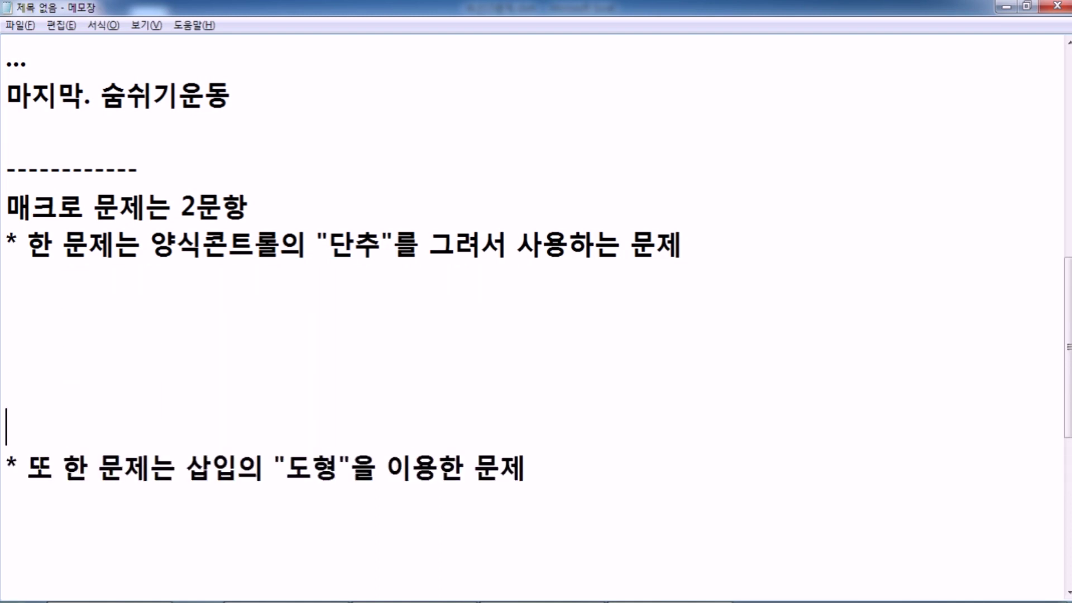
{"action": "left_click", "coordinate": [6, 293]}
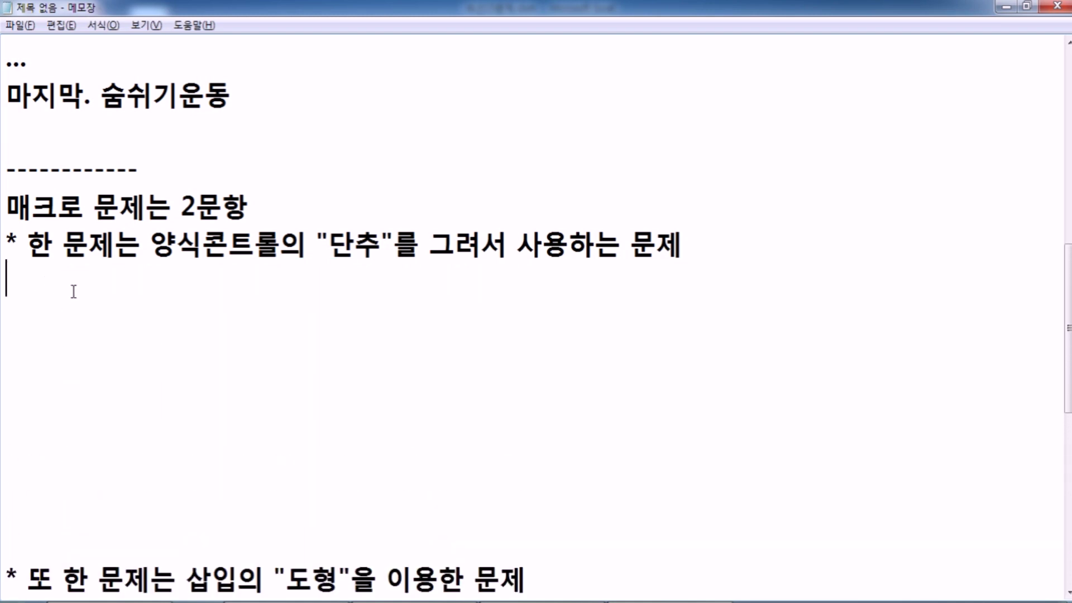
{"action": "type", "text": "1."}
Step: Check in Excel where the form-control button is inserted, and write 개발도구 after "1." in Notepad
{"action": "key", "text": "alt+Tab"}
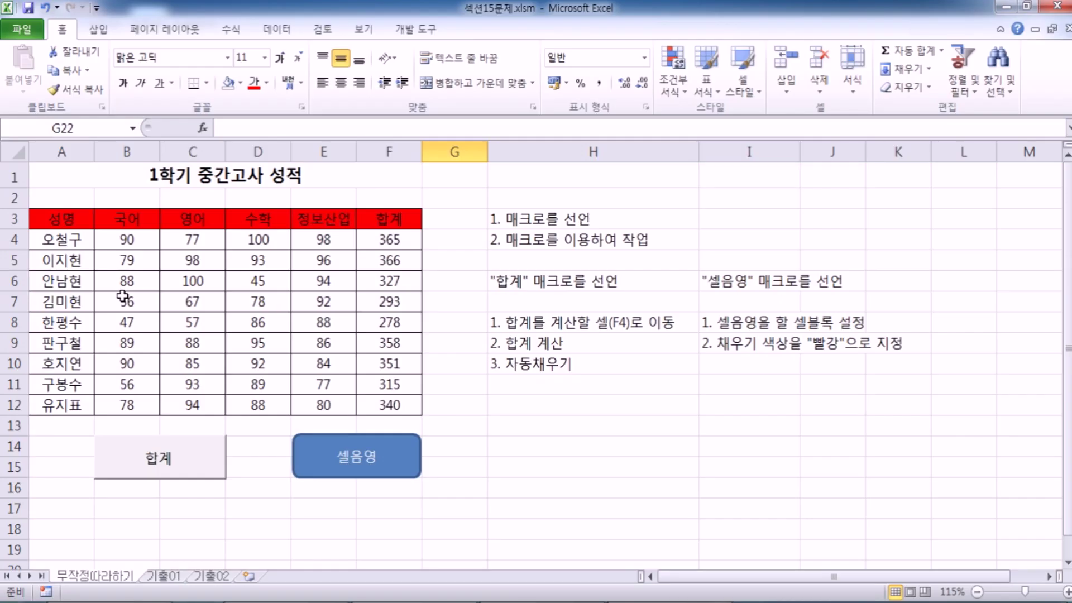
{"action": "left_click", "coordinate": [418, 31]}
{"action": "left_click", "coordinate": [271, 83]}
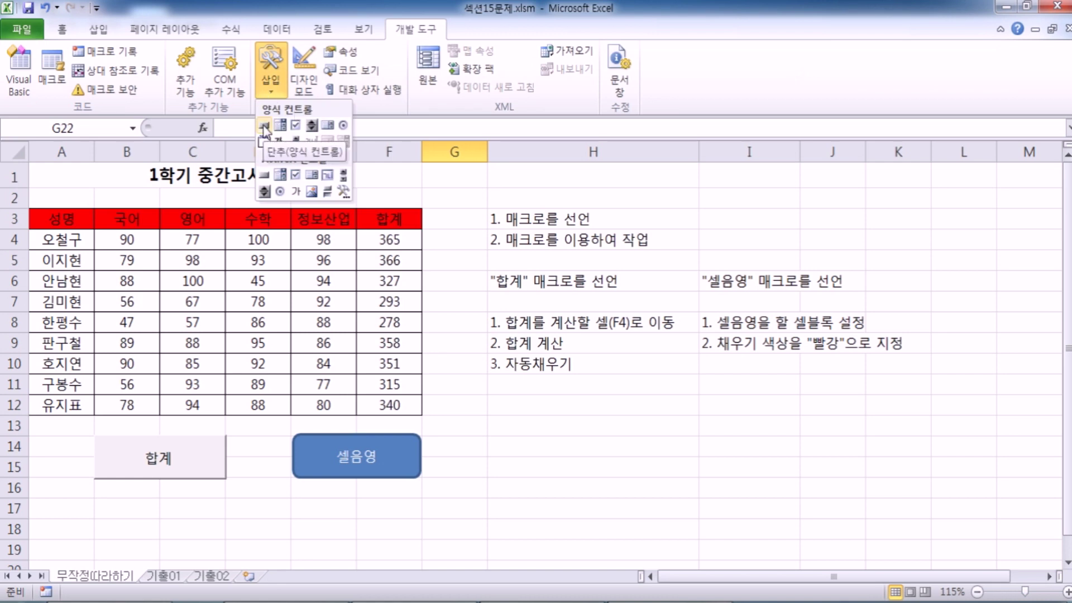
{"action": "key", "text": "alt+Tab"}
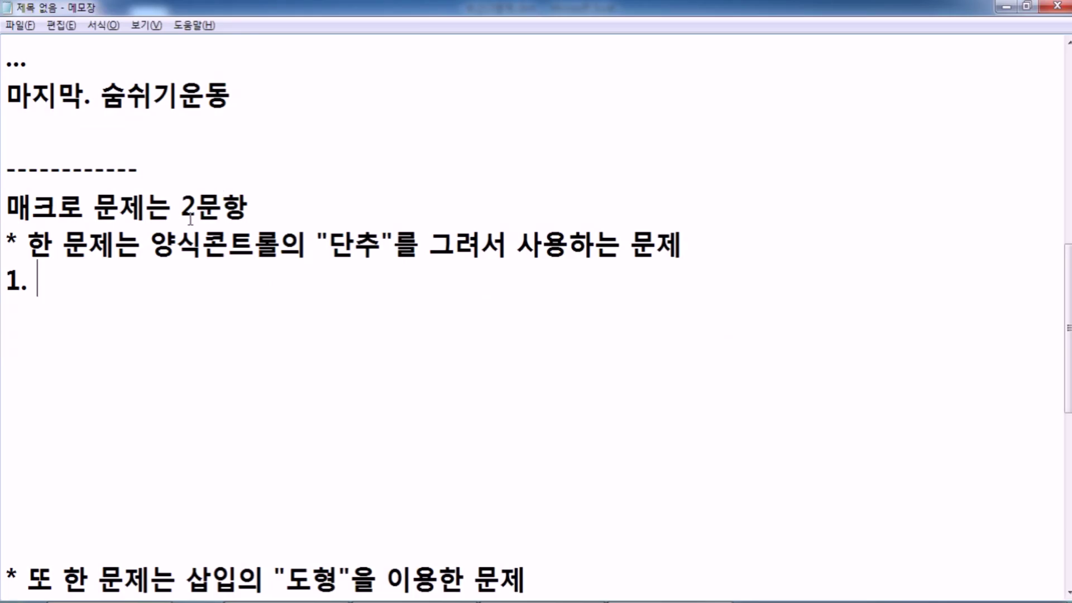
{"action": "type", "text": "개발도구"}
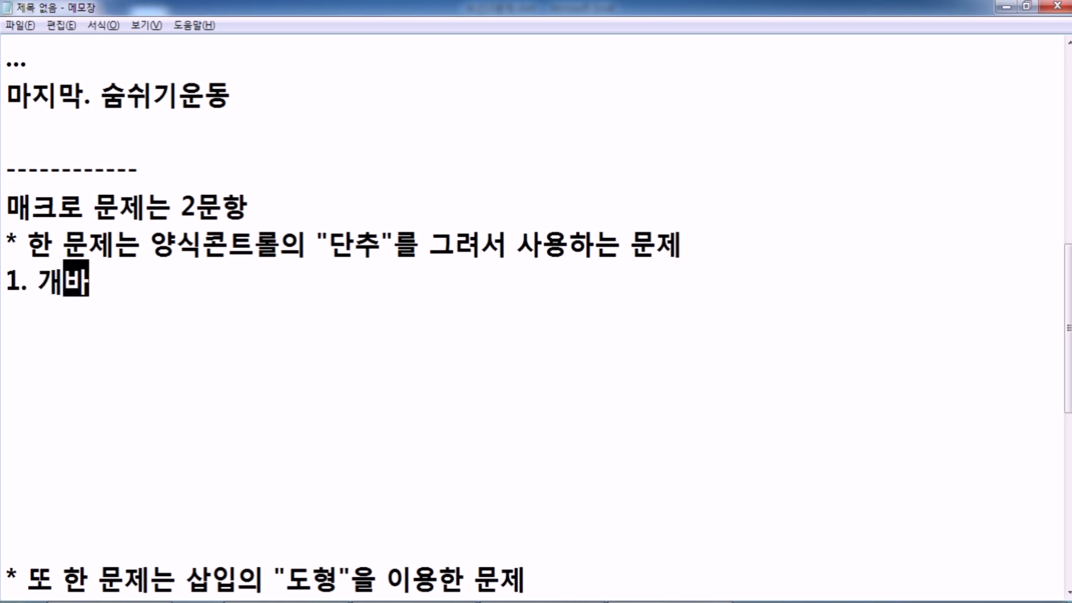
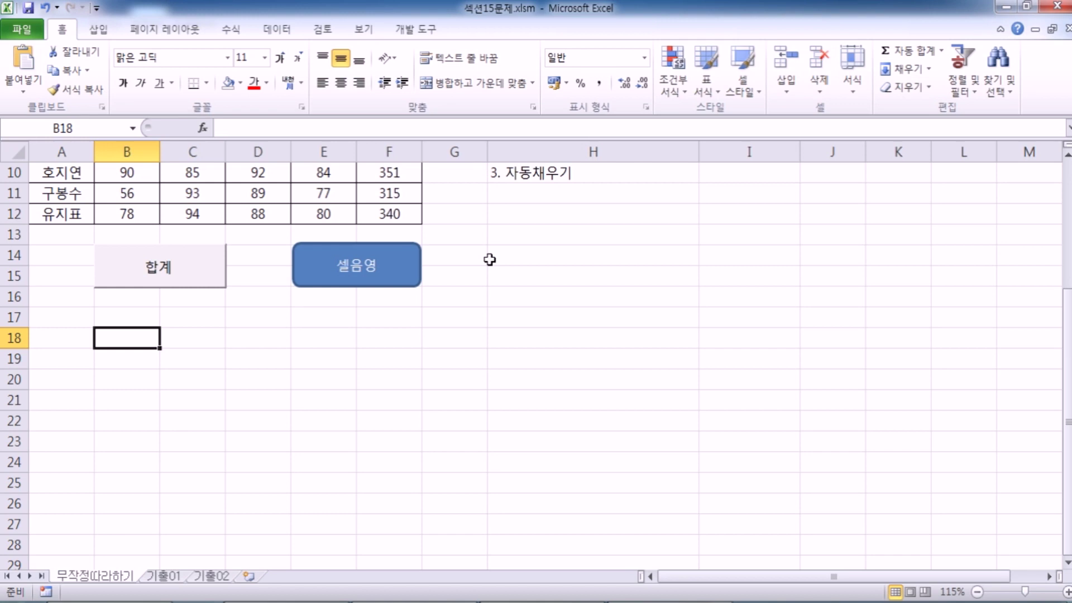
Step: Open the 기출01 sheet and examine the 본봉, 수당, 세금 and 수령액 cells in row 4
{"action": "left_click", "coordinate": [174, 577]}
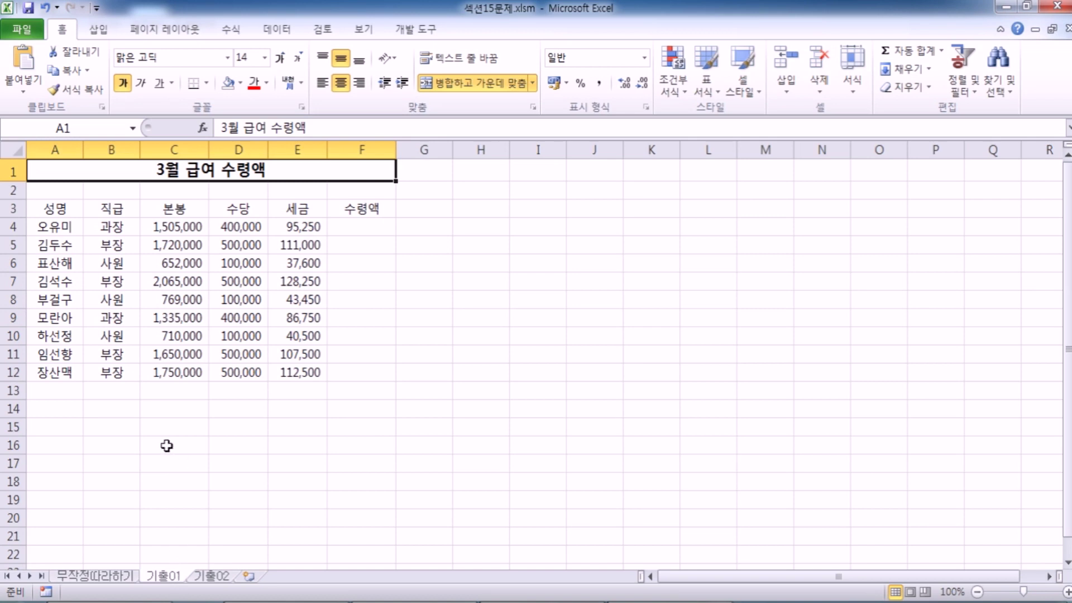
{"action": "scroll", "coordinate": [162, 359], "scroll_direction": "up", "scroll_amount": 2}
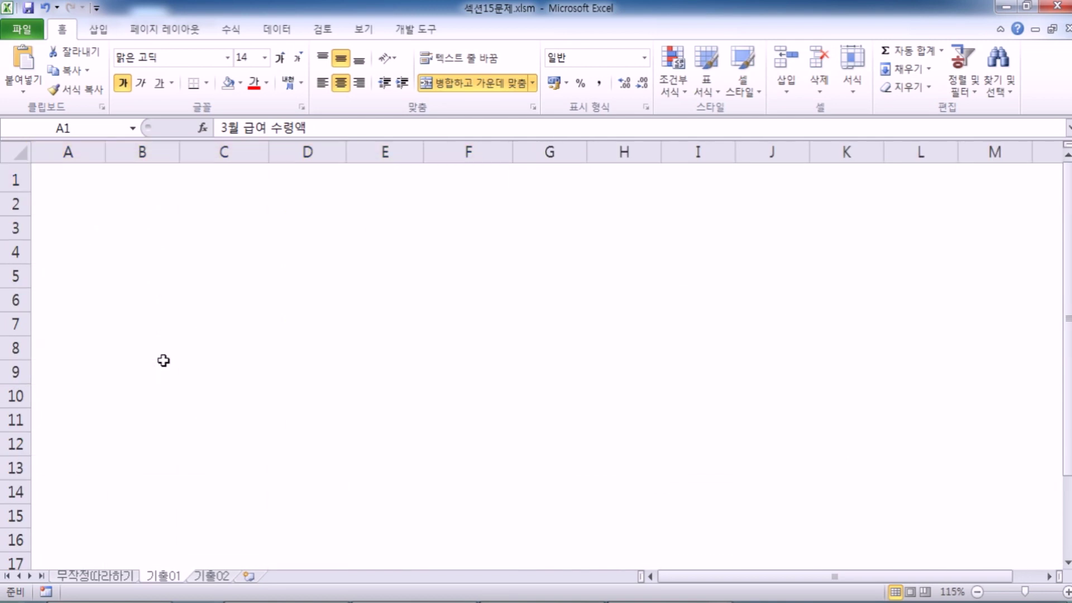
{"action": "scroll", "coordinate": [163, 359], "scroll_direction": "up", "scroll_amount": 1}
{"action": "left_click", "coordinate": [516, 270]}
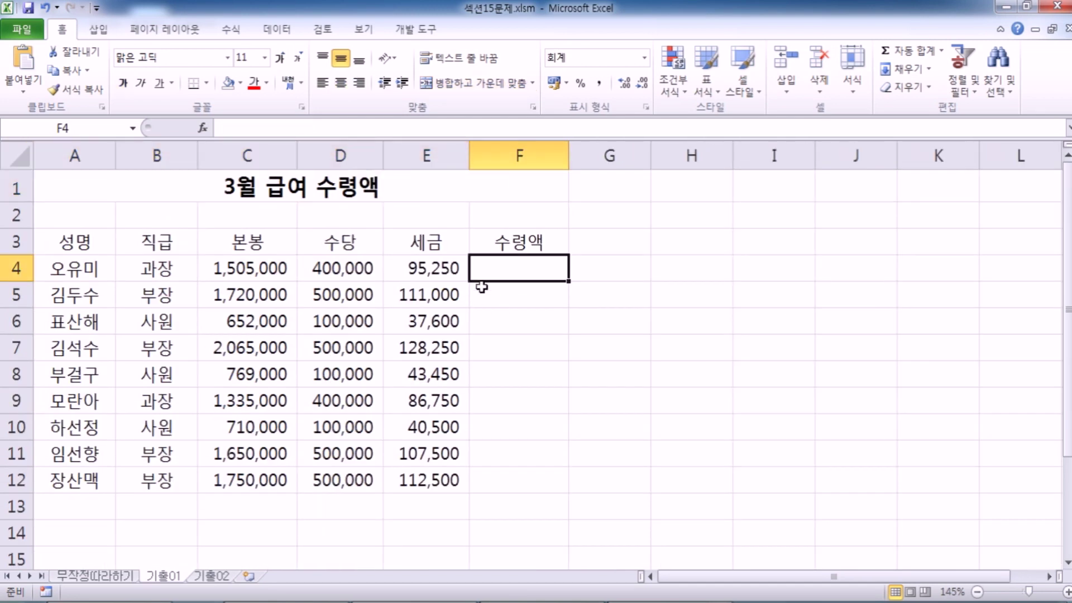
{"action": "left_click", "coordinate": [264, 273]}
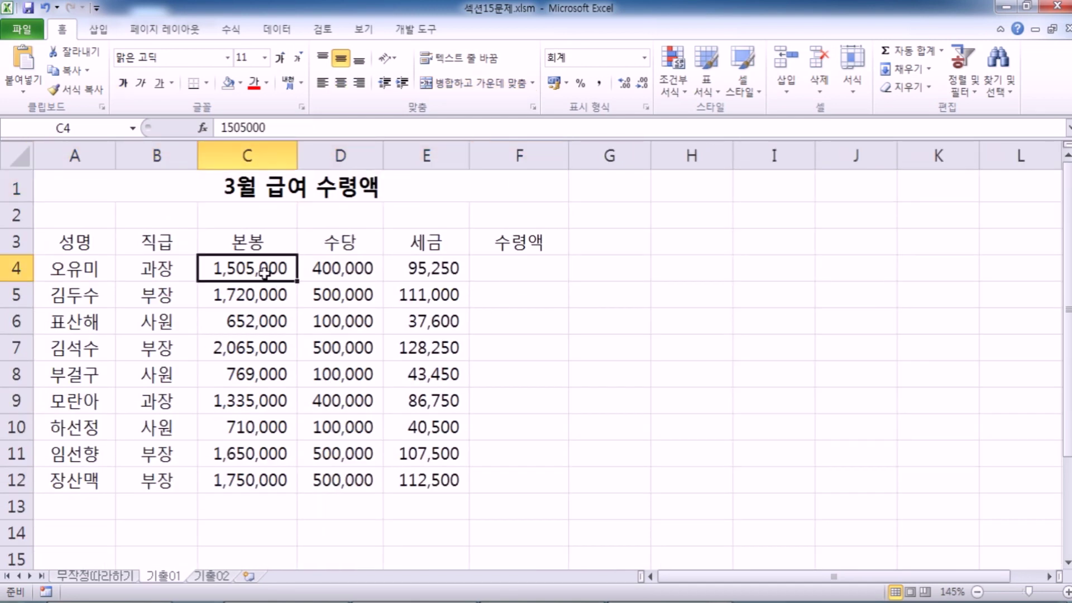
{"action": "left_click", "coordinate": [353, 270]}
{"action": "left_click", "coordinate": [440, 265]}
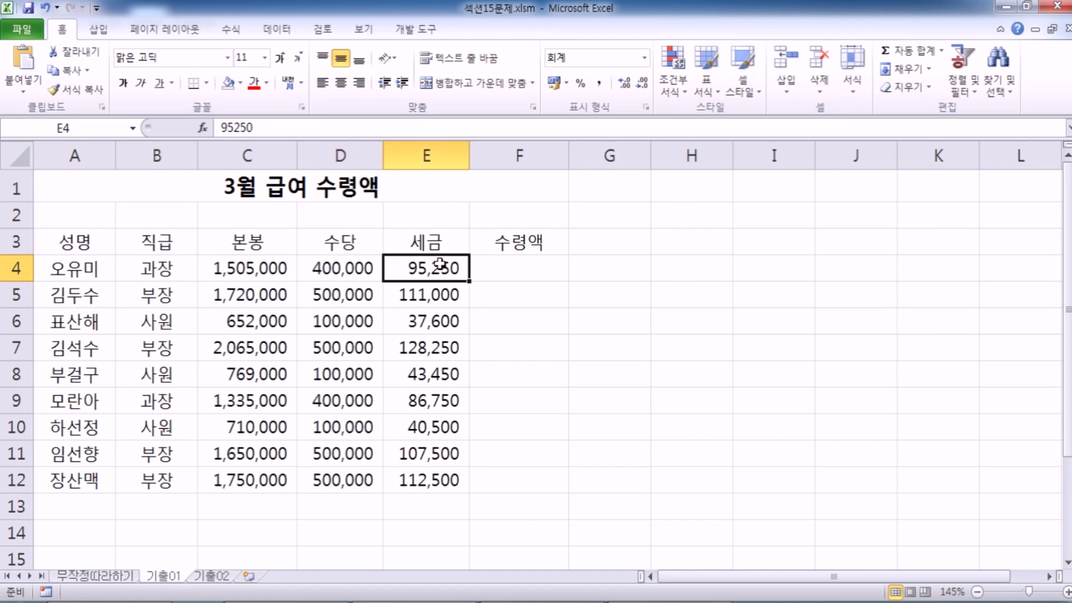
{"action": "left_click", "coordinate": [540, 263]}
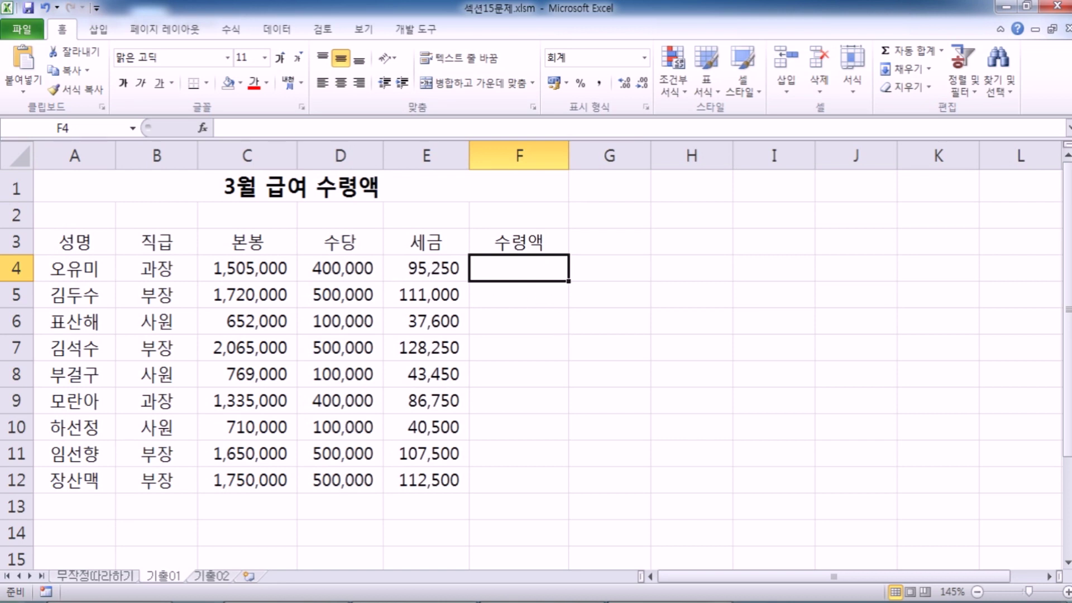
Step: Copy the macro instructions in H3:I10 of the 무작정따라하기 sheet to cell H3 of the 기출01 sheet
{"action": "left_click", "coordinate": [92, 575]}
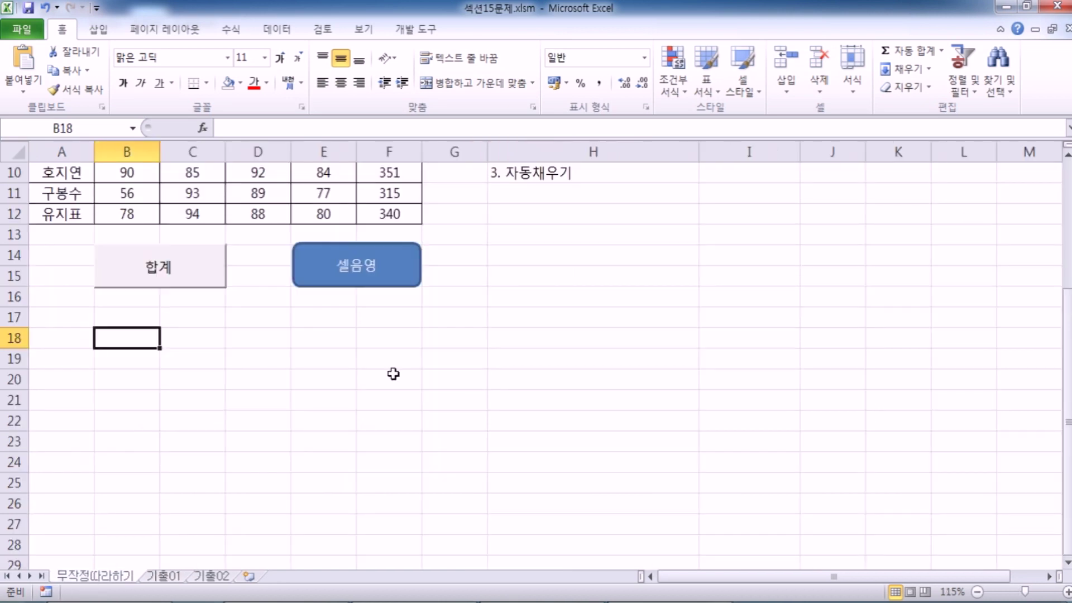
{"action": "scroll", "coordinate": [425, 296], "scroll_direction": "up", "scroll_amount": 3}
{"action": "left_click_drag", "start_coordinate": [545, 215], "coordinate": [696, 366]}
{"action": "key", "text": "ctrl+c"}
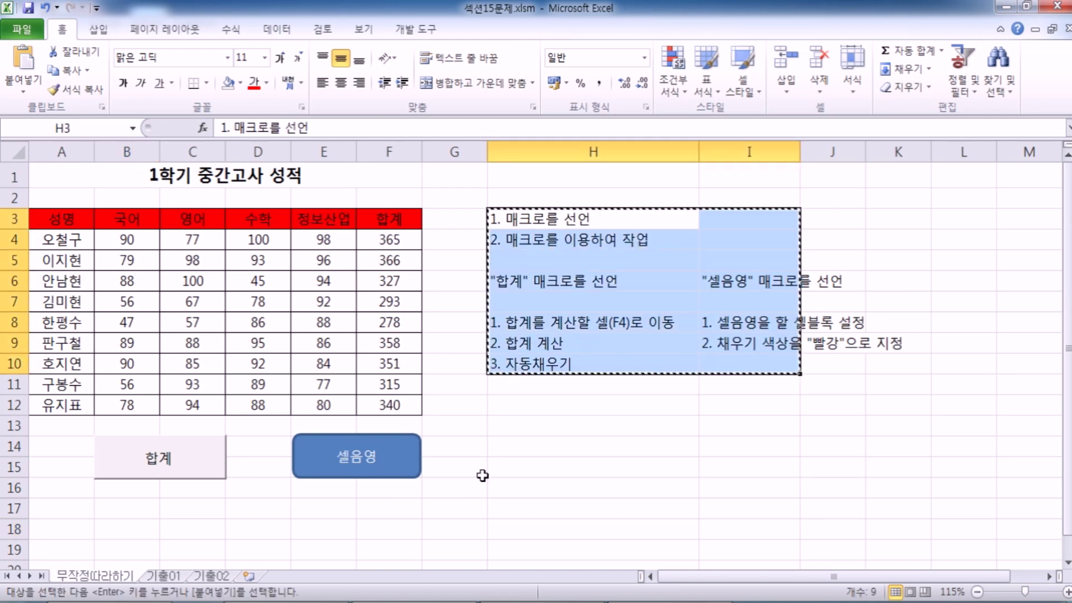
{"action": "left_click", "coordinate": [163, 575]}
{"action": "left_click", "coordinate": [689, 232]}
{"action": "key", "text": "ctrl+v"}
{"action": "left_click", "coordinate": [670, 247]}
Step: Widen columns H and I to fit the pasted instructions, and select cell F4
{"action": "scroll", "coordinate": [296, 243], "scroll_direction": "down", "scroll_amount": 3}
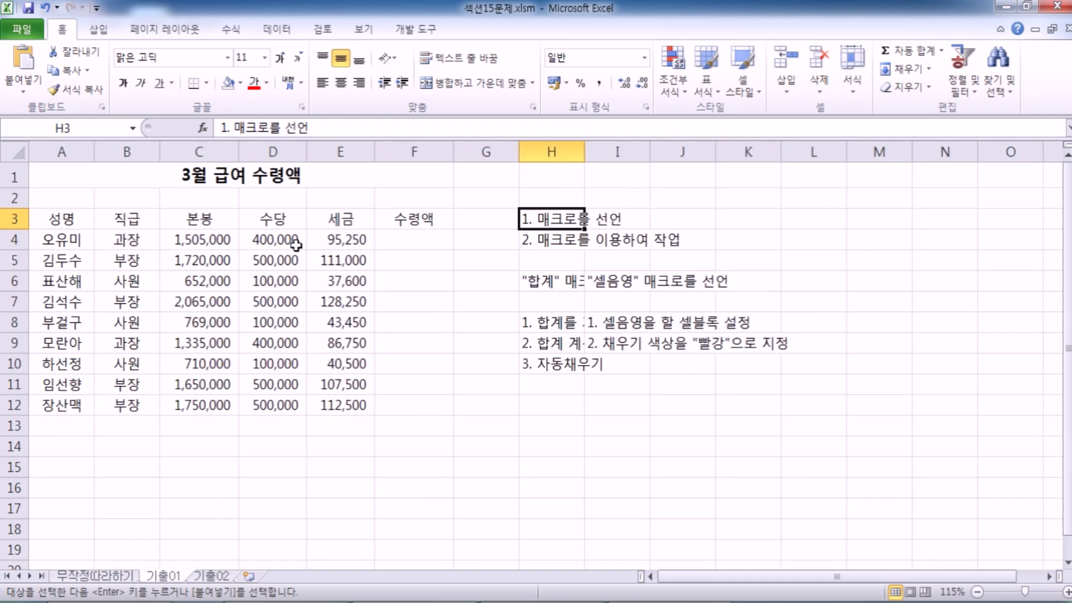
{"action": "left_click_drag", "start_coordinate": [510, 153], "coordinate": [511, 153]}
{"action": "double_click", "coordinate": [510, 153]}
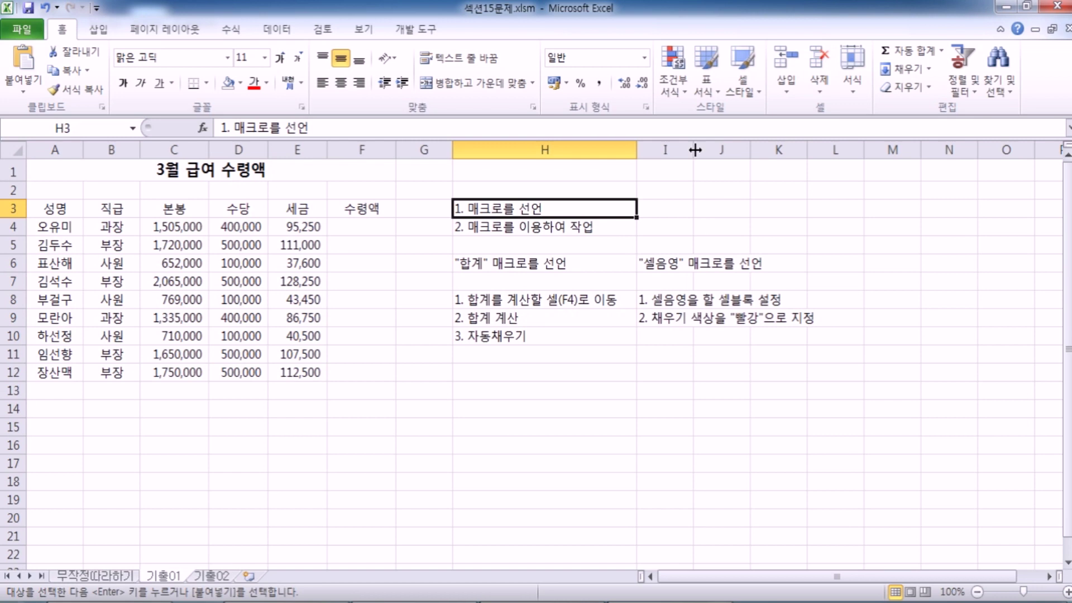
{"action": "left_click", "coordinate": [347, 225]}
Step: Replace the macro name 합계 with 수령액 in the instruction heading in cell H6
{"action": "scroll", "coordinate": [335, 234], "scroll_direction": "up", "scroll_amount": 2}
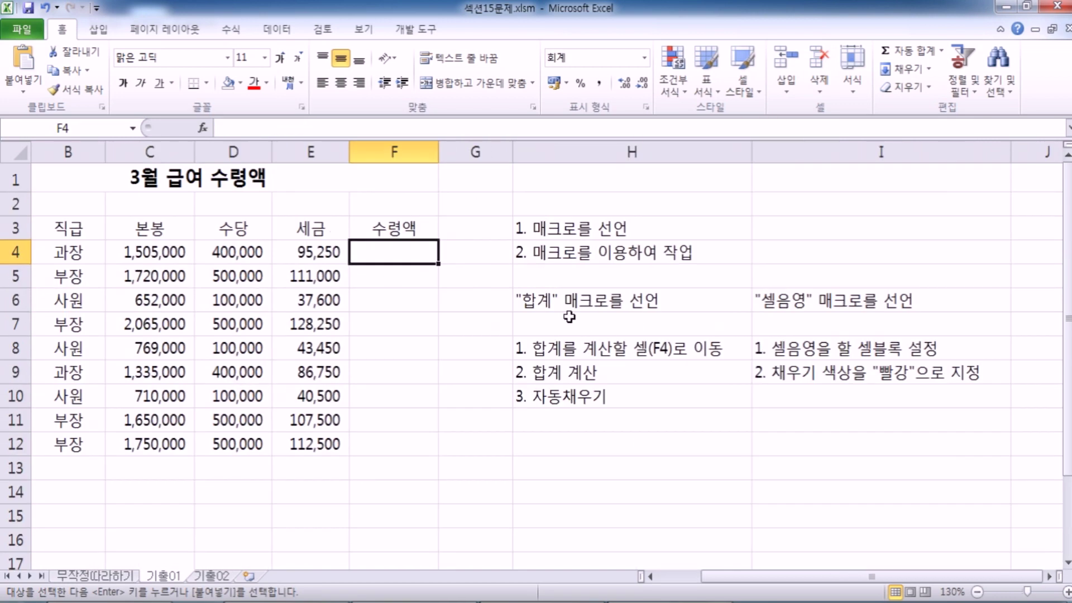
{"action": "double_click", "coordinate": [540, 303]}
{"action": "left_click_drag", "start_coordinate": [525, 299], "coordinate": [542, 300]}
{"action": "type", "text": "술령아ㅐㄱ"}
{"action": "key", "text": "BackSpace"}
{"action": "key", "text": "BackSpace"}
{"action": "key", "text": "BackSpace"}
{"action": "type", "text": "애ㄱ"}
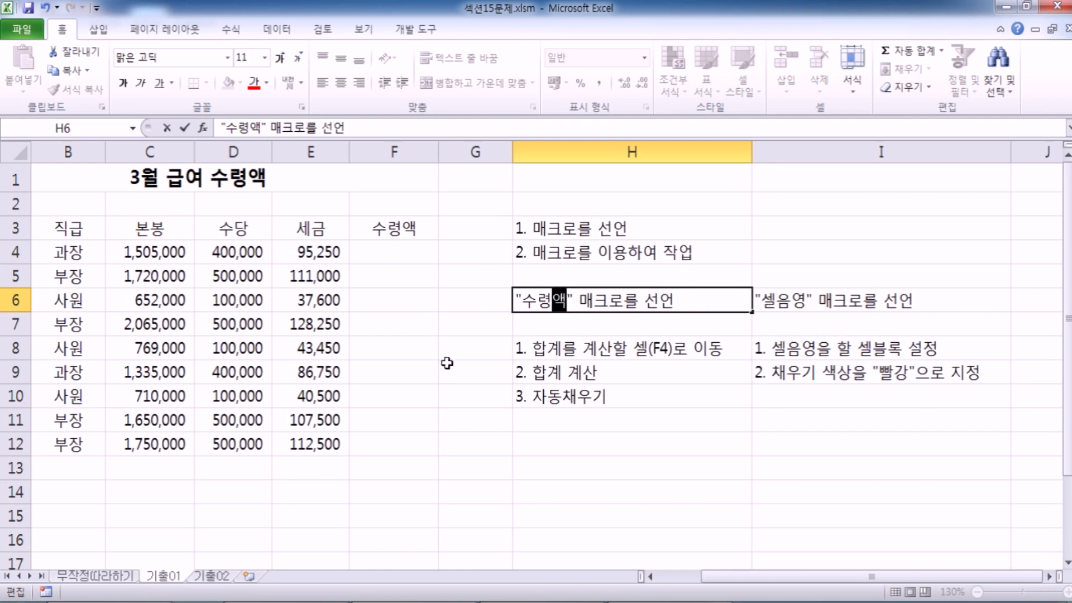
Step: Reword the instruction in cell H8 to "1. 계산할 셀(F4)로 이동"
{"action": "double_click", "coordinate": [529, 347]}
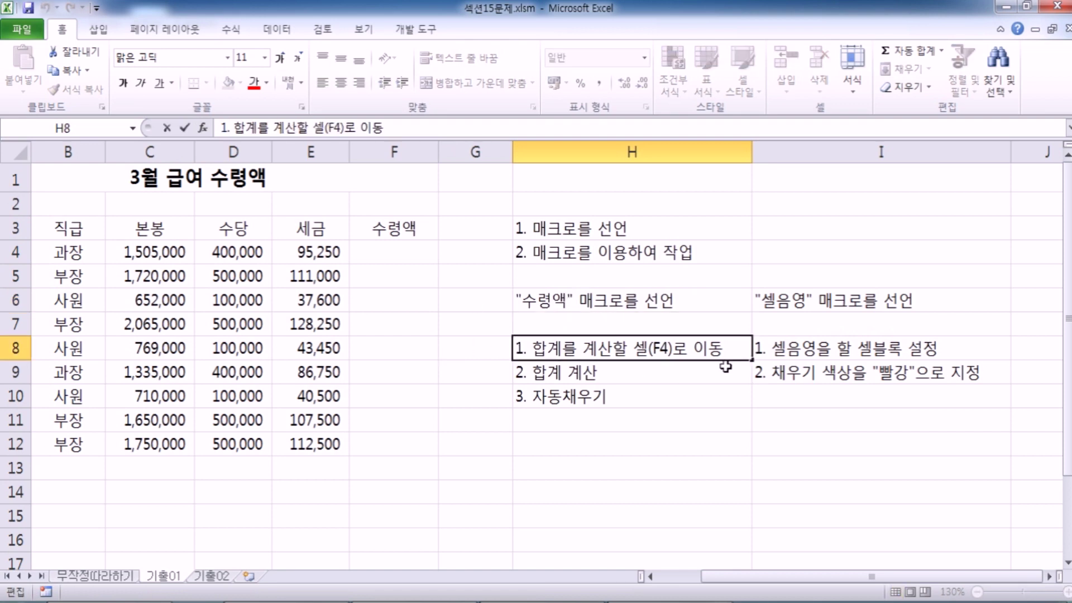
{"action": "key", "text": "Delete"}
{"action": "key", "text": "Delete"}
{"action": "key", "text": "Delete"}
{"action": "key", "text": "Delete"}
{"action": "key", "text": "Delete"}
{"action": "type", "text": "ㄱㅖ"}
{"action": "key", "text": "Return"}
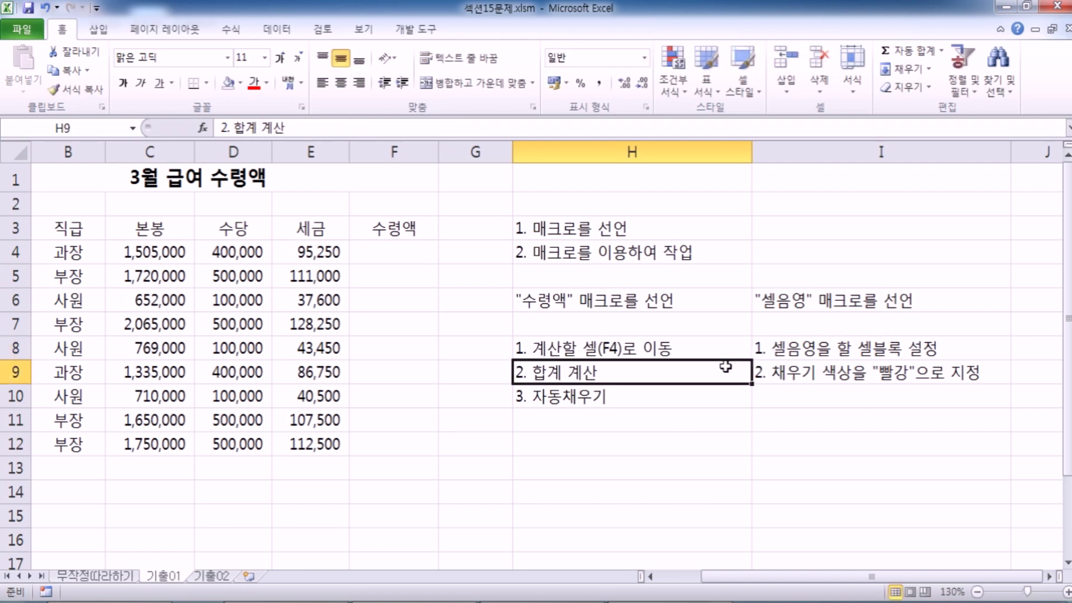
Step: Reword the instruction in cell H9 to "2. 계산작업"
{"action": "double_click", "coordinate": [726, 366]}
{"action": "key", "text": "Home"}
{"action": "key", "text": "Right"}
{"action": "key", "text": "Right"}
{"action": "key", "text": "Right"}
{"action": "key", "text": "Delete"}
{"action": "key", "text": "Delete"}
{"action": "key", "text": "Delete"}
{"action": "key", "text": "End"}
{"action": "type", "text": "작업"}
{"action": "key", "text": "Return"}
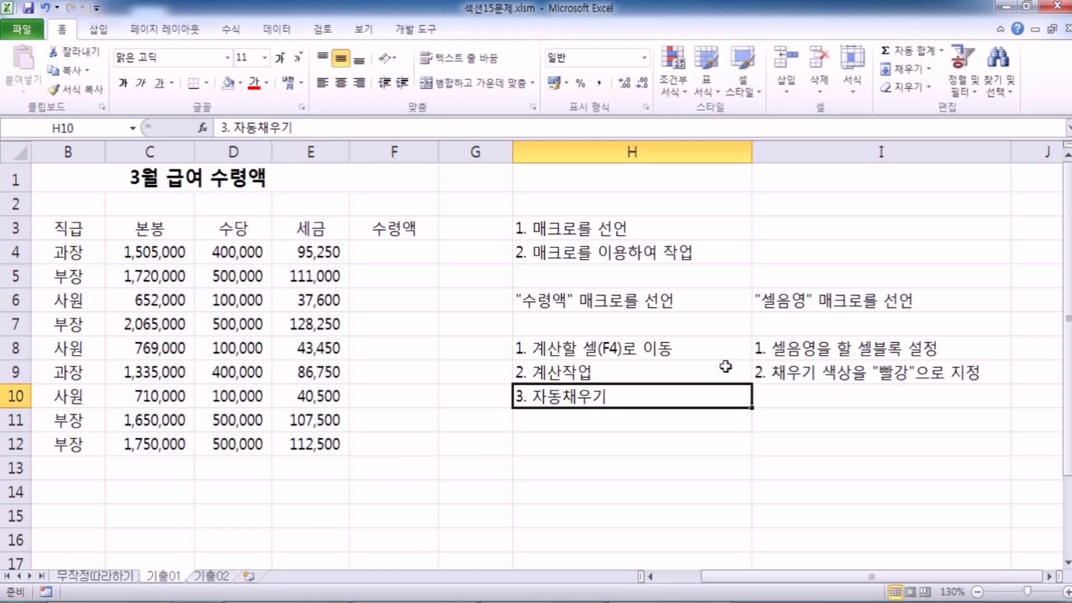
Step: Clear the 셀음영 macro instructions in I6:I9 and select the title cell A1
{"action": "left_click_drag", "start_coordinate": [813, 306], "coordinate": [804, 366]}
{"action": "key", "text": "Delete"}
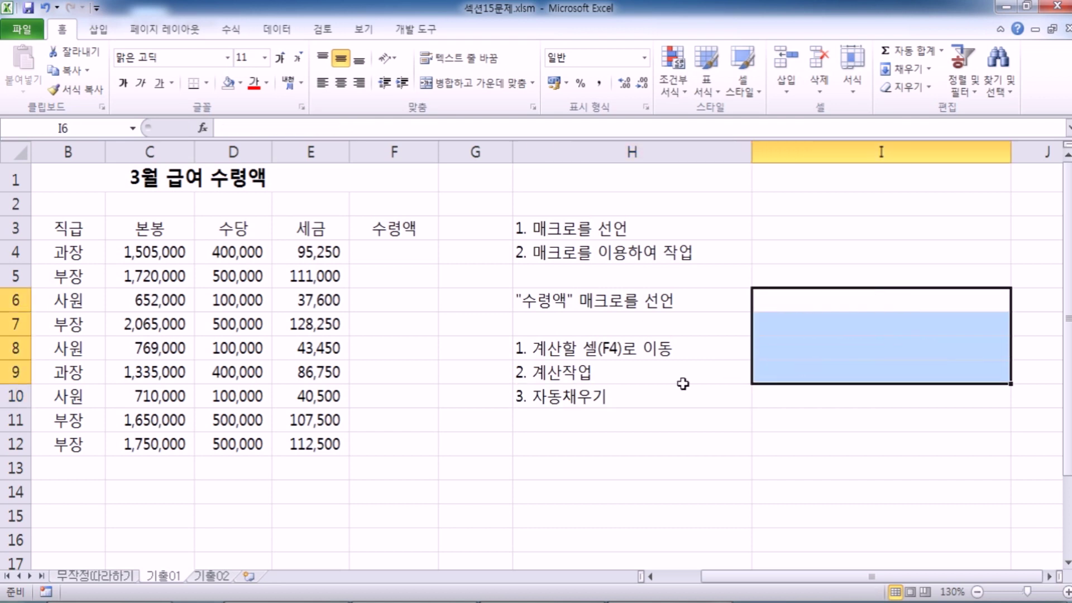
{"action": "left_click", "coordinate": [553, 295]}
{"action": "left_click", "coordinate": [86, 176]}
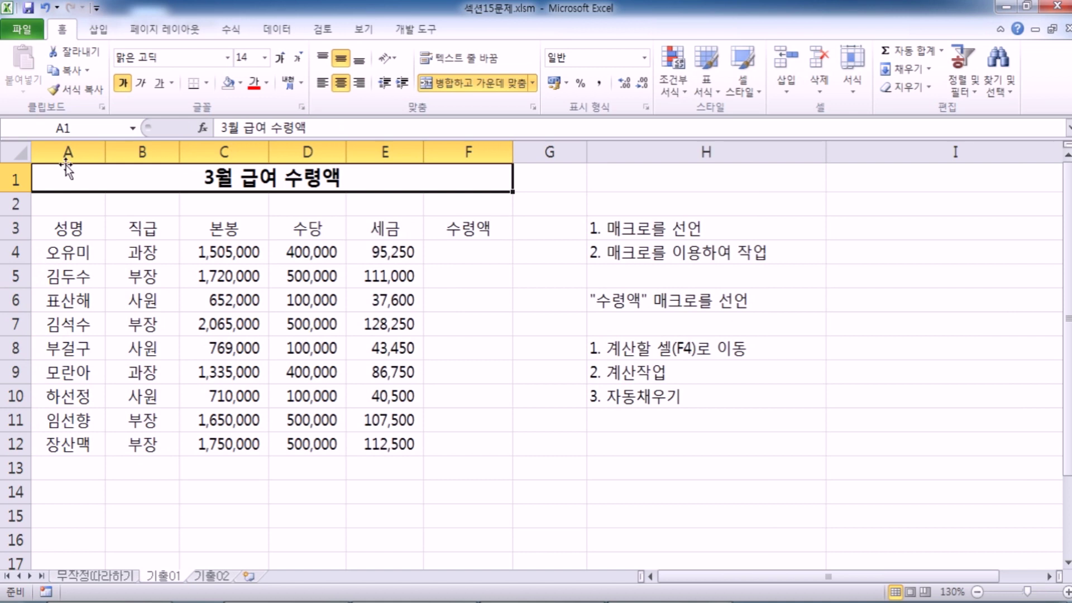
Step: Start recording a macro named 수령액, stored in the current workbook (현재 통합 문서)
{"action": "left_click", "coordinate": [424, 38]}
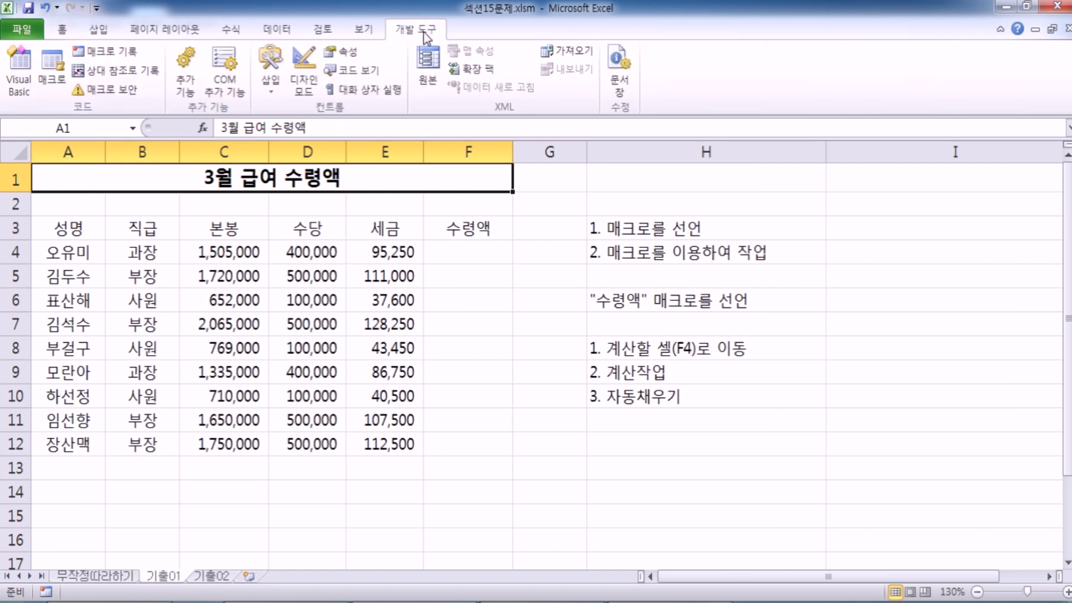
{"action": "left_click", "coordinate": [119, 56]}
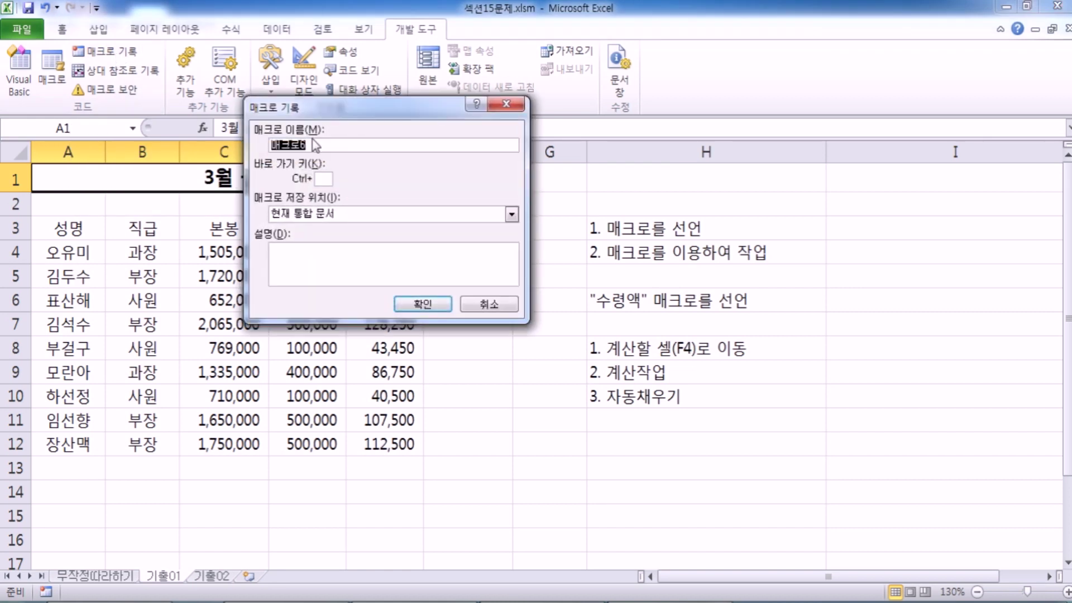
{"action": "type", "text": "수령액"}
{"action": "left_click_drag", "start_coordinate": [347, 108], "coordinate": [349, 88]}
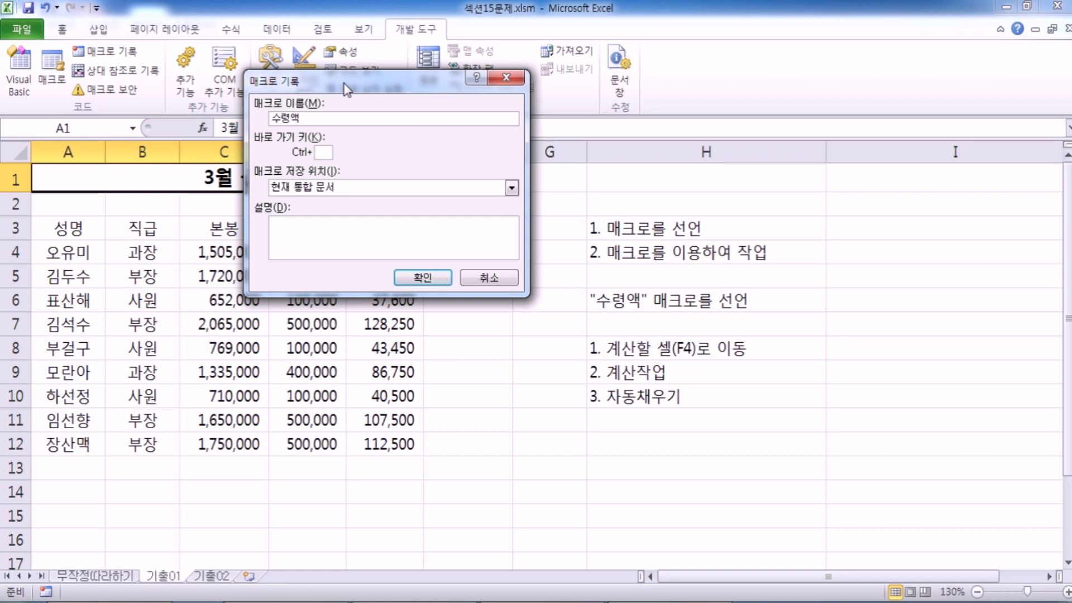
{"action": "left_click", "coordinate": [423, 279]}
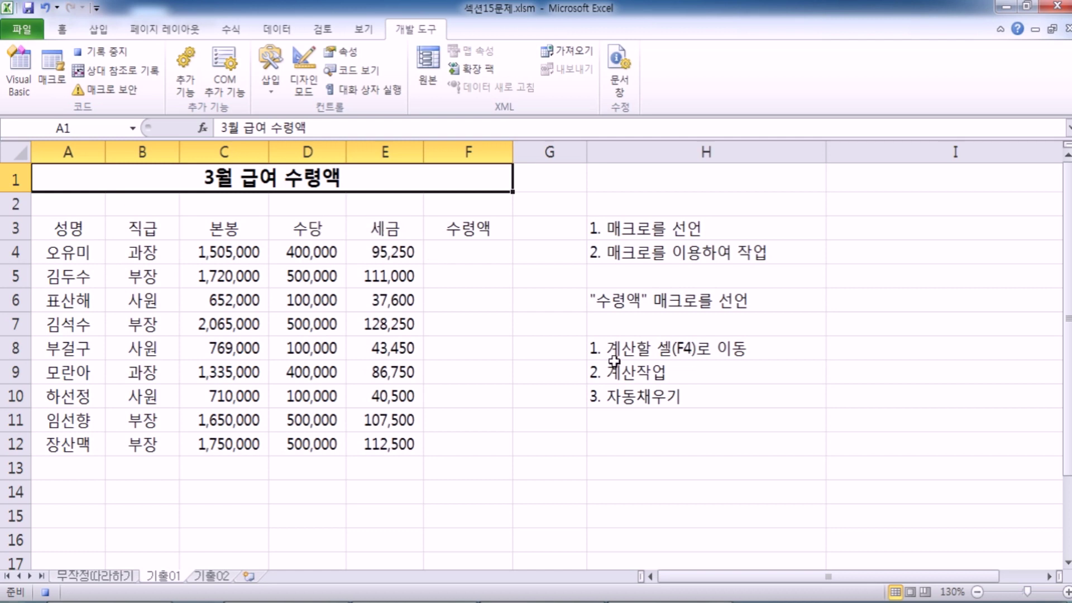
Step: Enter the formula =C4+D4-E4 in cell F4 to calculate the first 수령액
{"action": "left_click", "coordinate": [454, 251]}
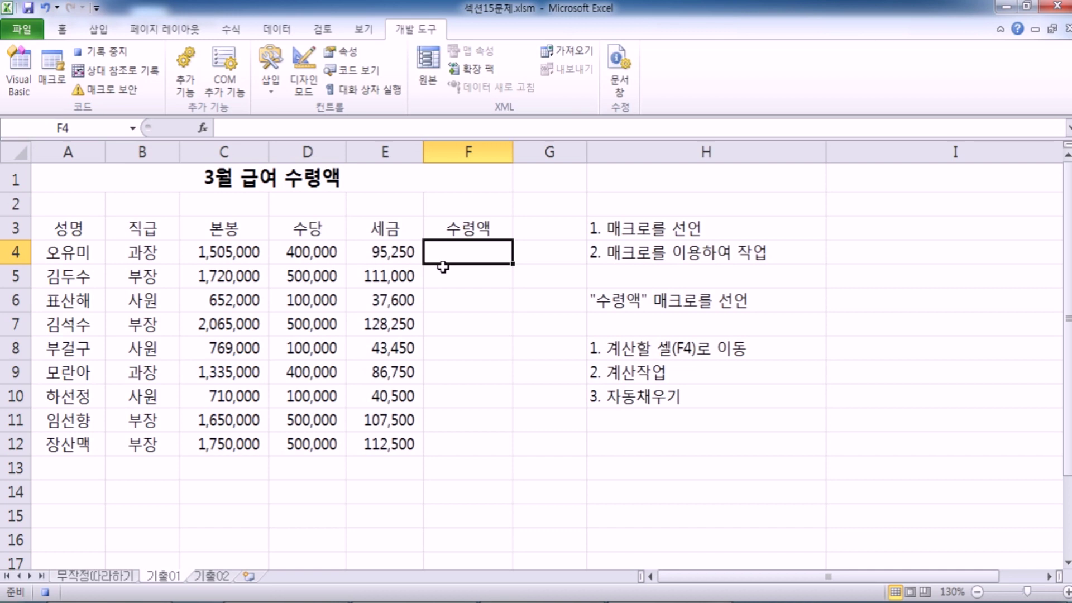
{"action": "type", "text": "="}
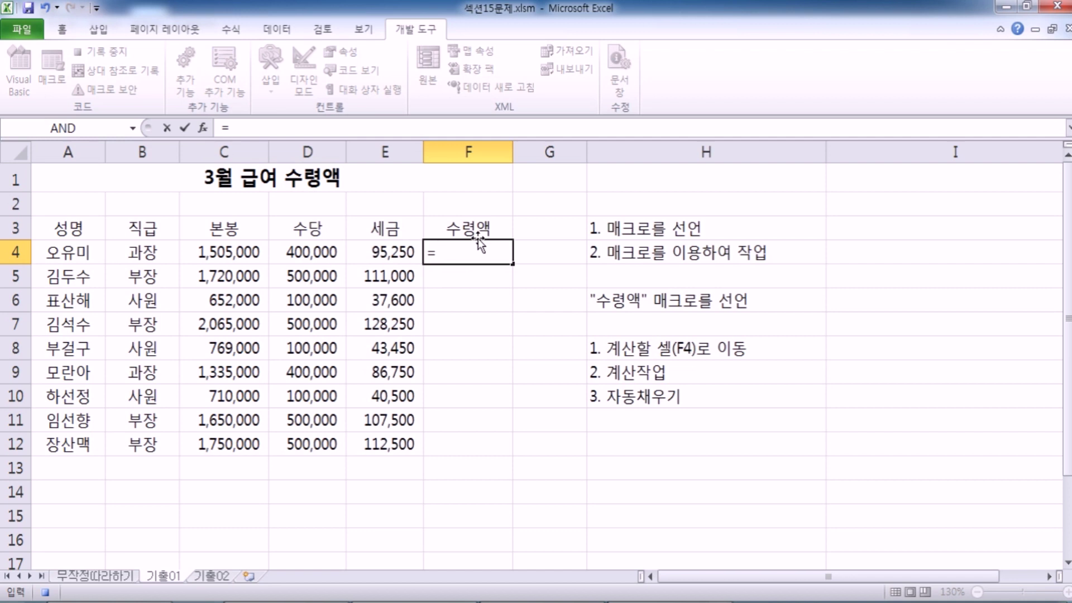
{"action": "left_click", "coordinate": [238, 251]}
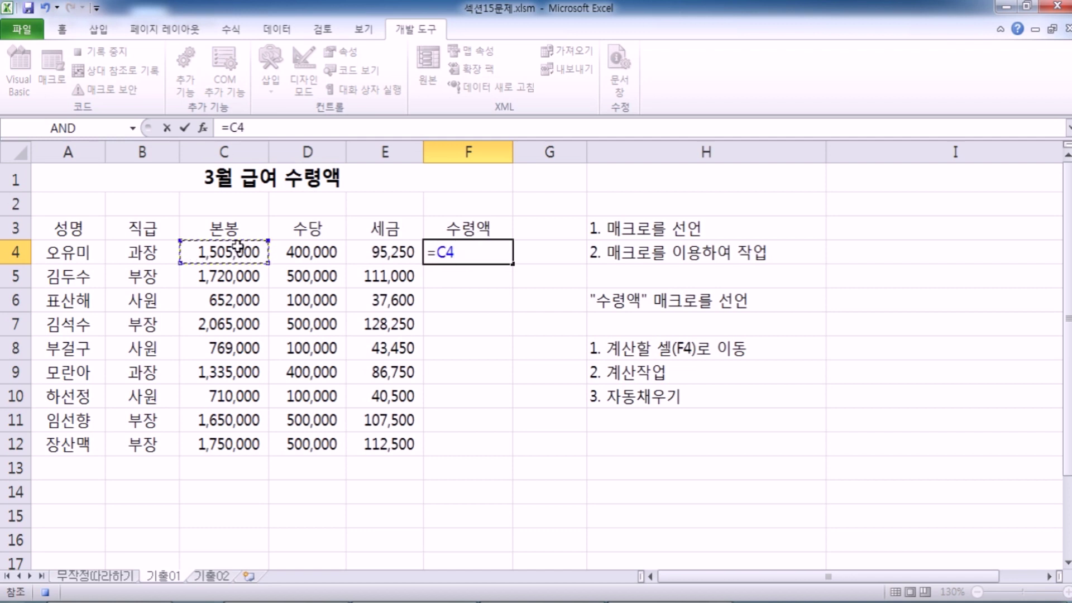
{"action": "type", "text": "+"}
{"action": "left_click", "coordinate": [316, 249]}
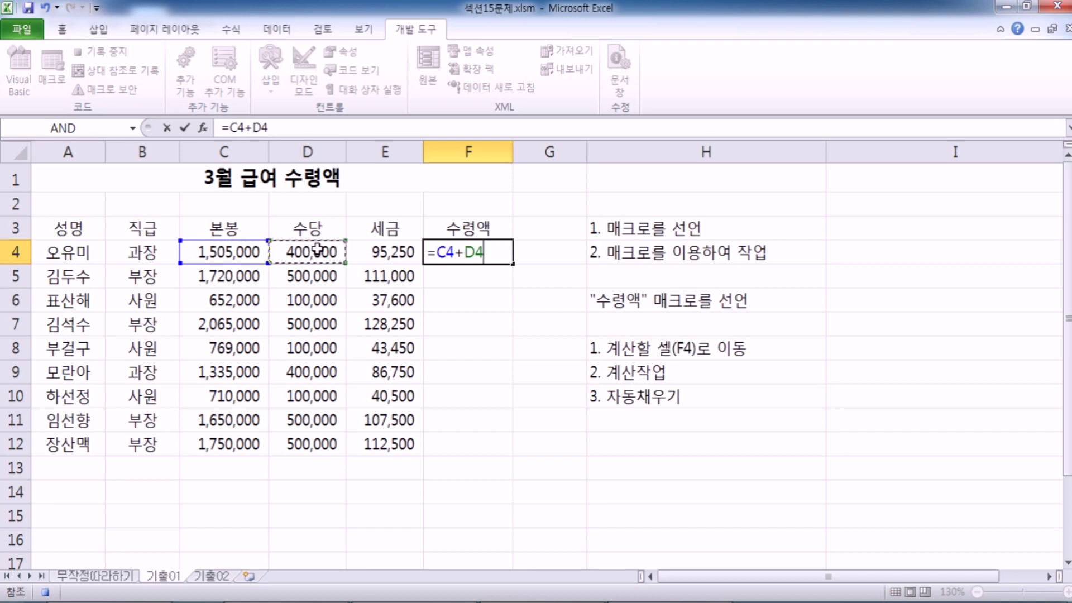
{"action": "type", "text": "-"}
{"action": "left_click", "coordinate": [382, 251]}
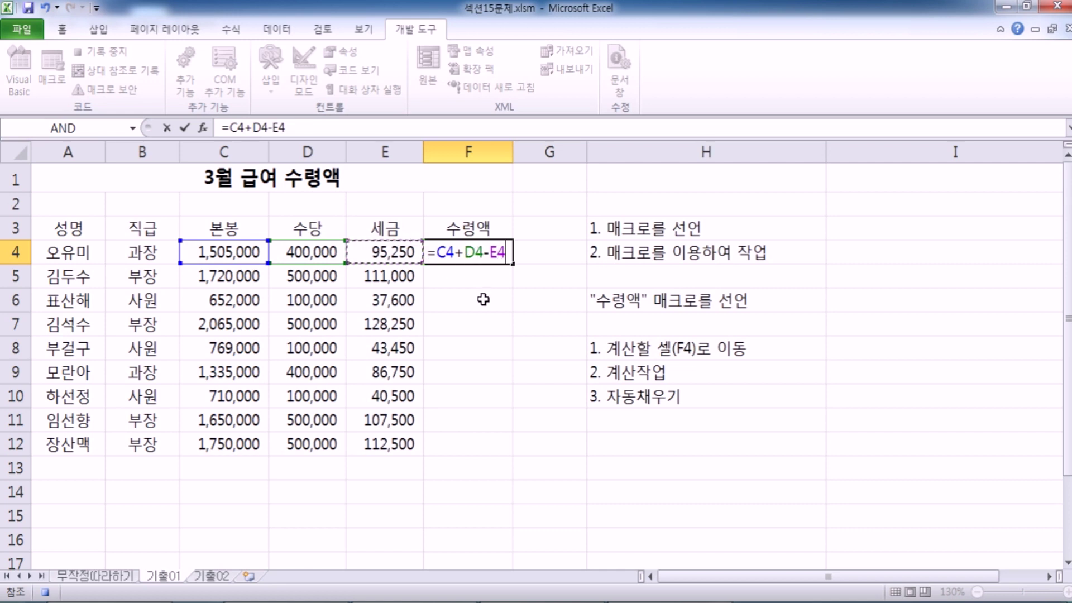
{"action": "key", "text": "Return"}
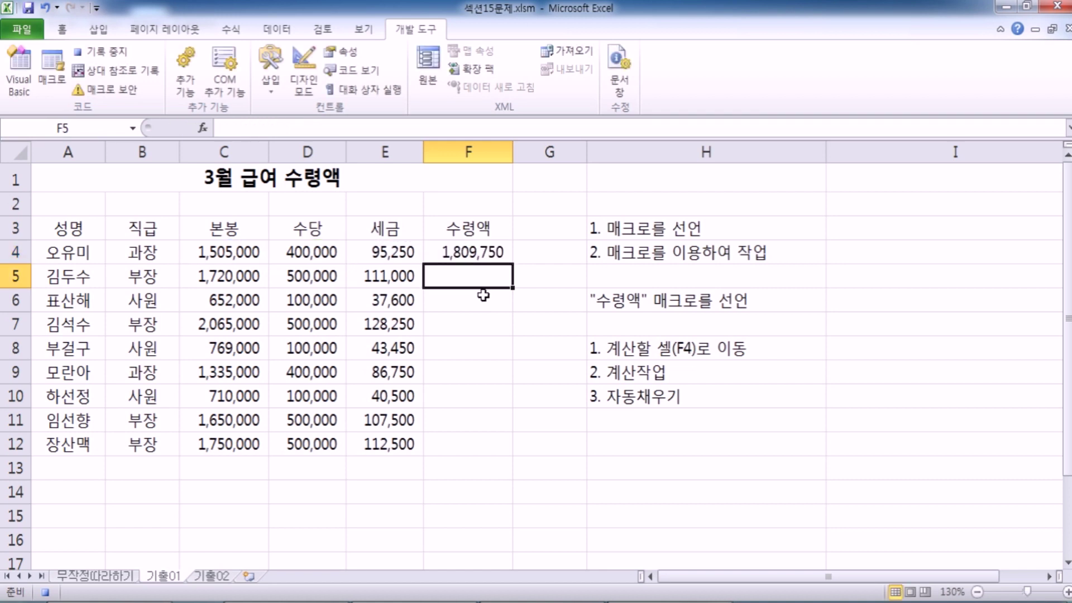
Step: Fill the formula in F4 down to F12, select F13 and stop recording the macro
{"action": "left_click", "coordinate": [493, 251]}
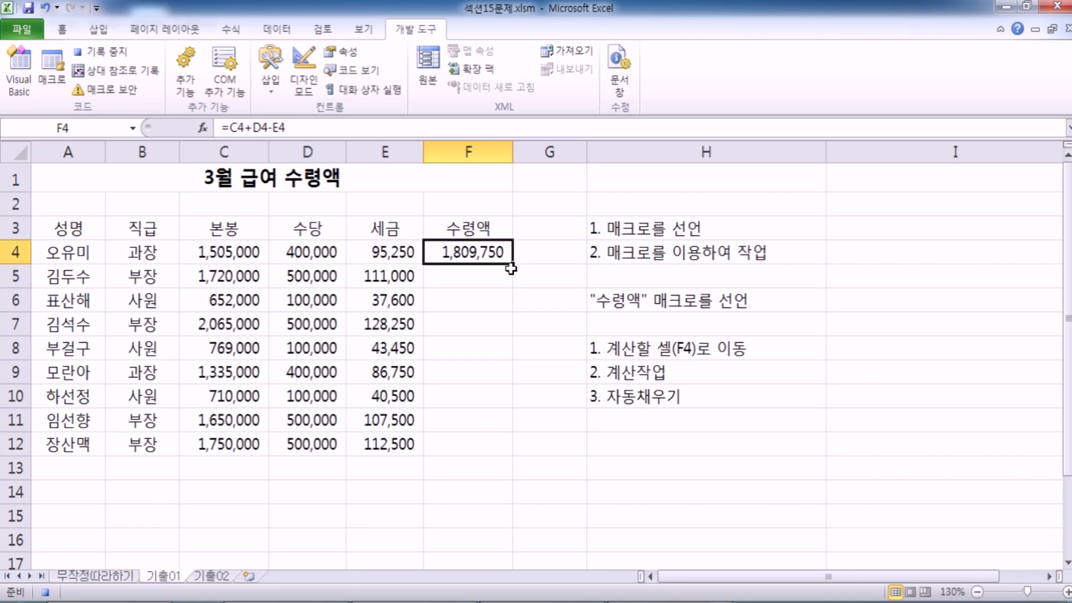
{"action": "left_click_drag", "start_coordinate": [514, 266], "coordinate": [500, 450]}
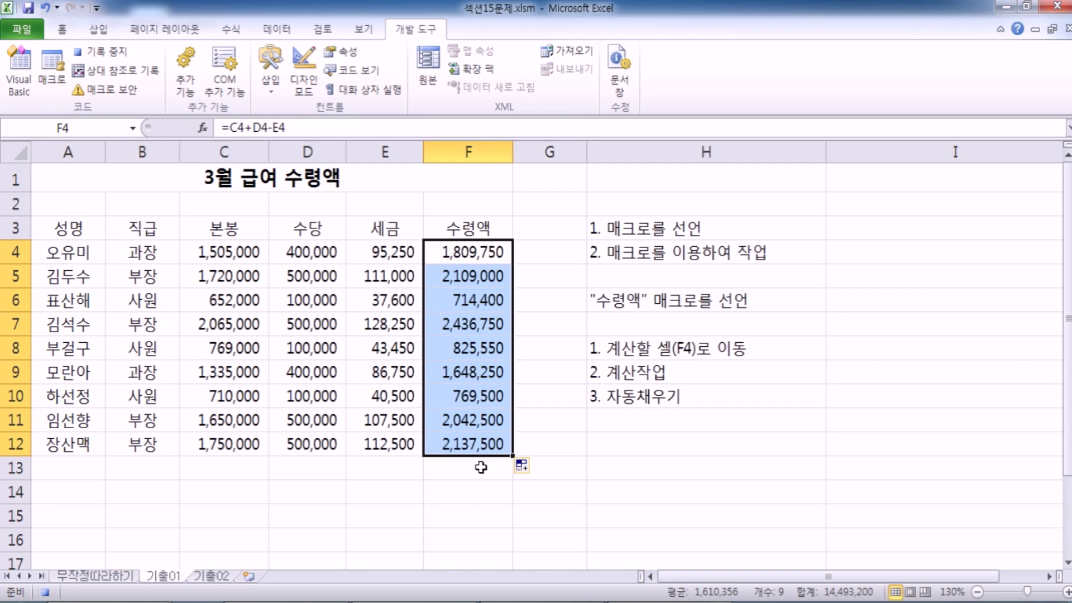
{"action": "left_click", "coordinate": [479, 464]}
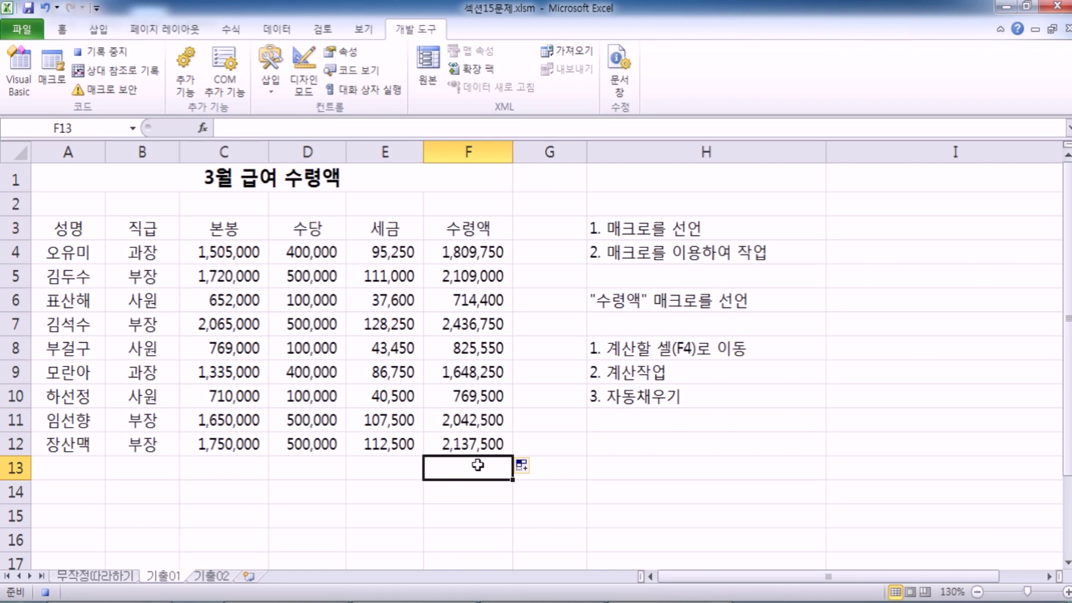
{"action": "left_click", "coordinate": [111, 57]}
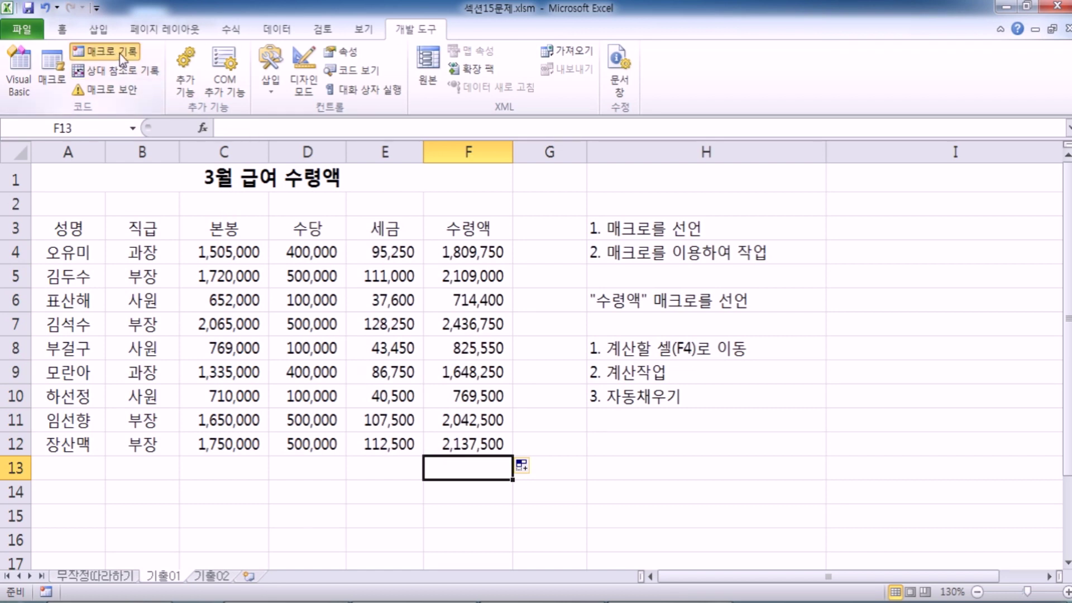
{"action": "left_click", "coordinate": [78, 51]}
{"action": "left_click", "coordinate": [475, 279]}
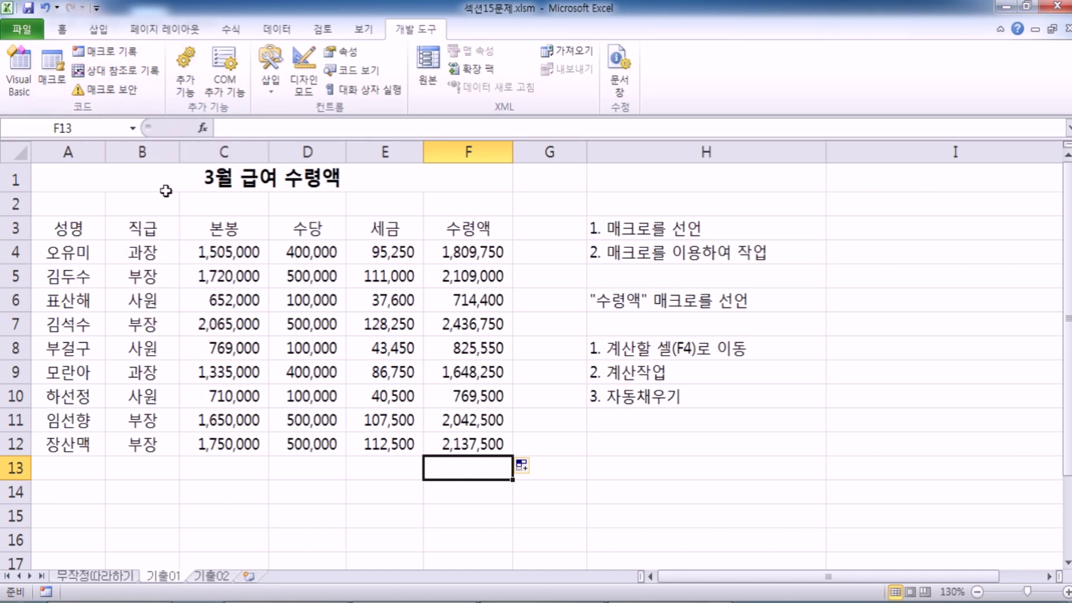
Step: Examine the recorded code of the 수령액 macro in the Visual Basic editor and return to the worksheet
{"action": "left_click", "coordinate": [52, 67]}
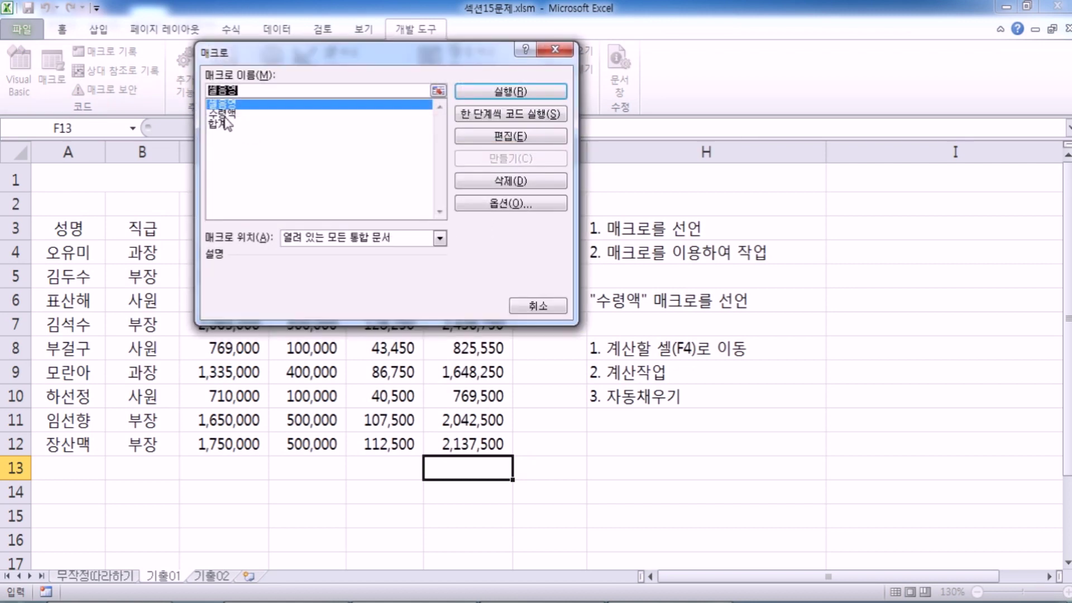
{"action": "left_click", "coordinate": [226, 115]}
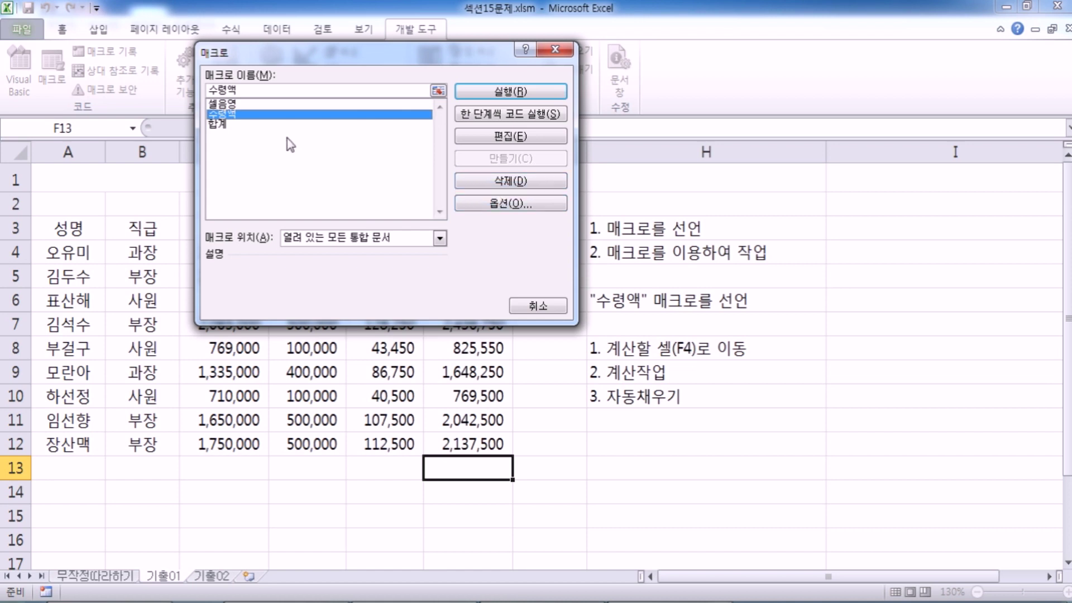
{"action": "left_click", "coordinate": [483, 136]}
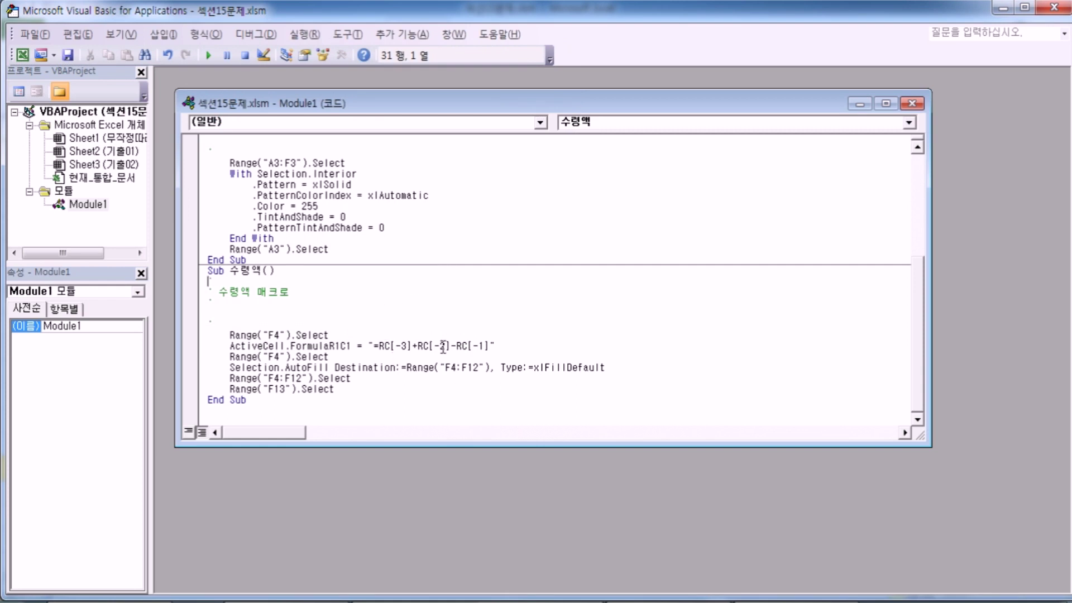
{"action": "left_click", "coordinate": [1053, 11]}
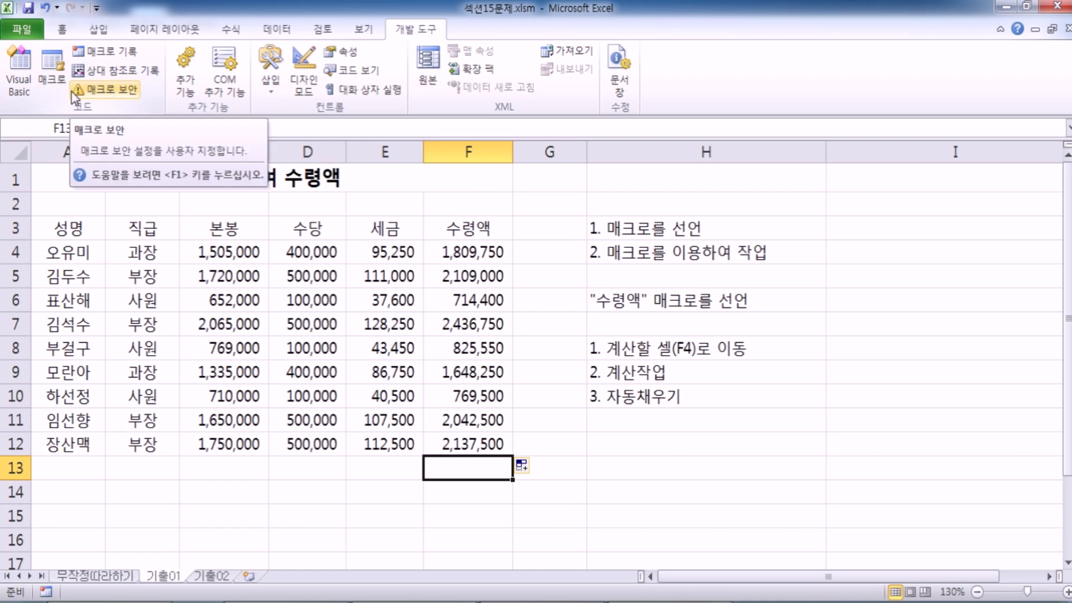
Step: Delete the 수령액 macro from the workbook
{"action": "left_click", "coordinate": [54, 68]}
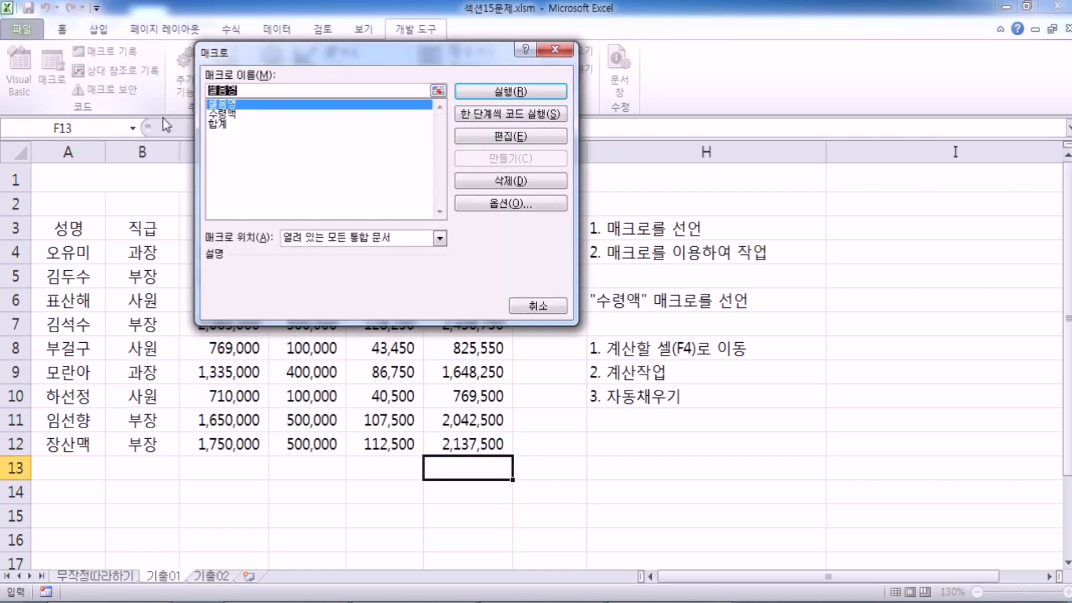
{"action": "left_click", "coordinate": [229, 115]}
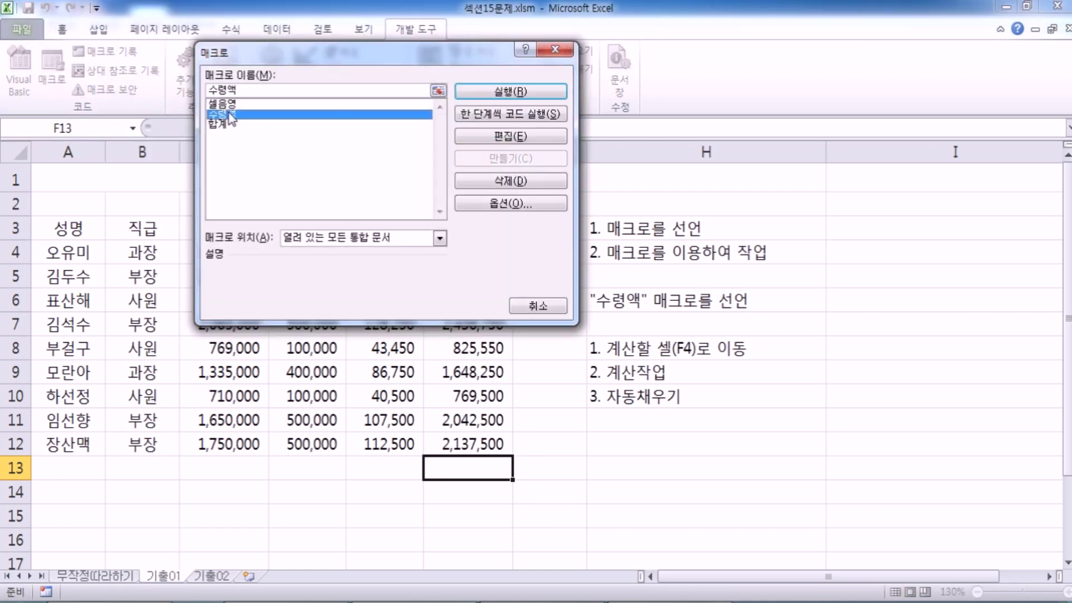
{"action": "left_click", "coordinate": [510, 180]}
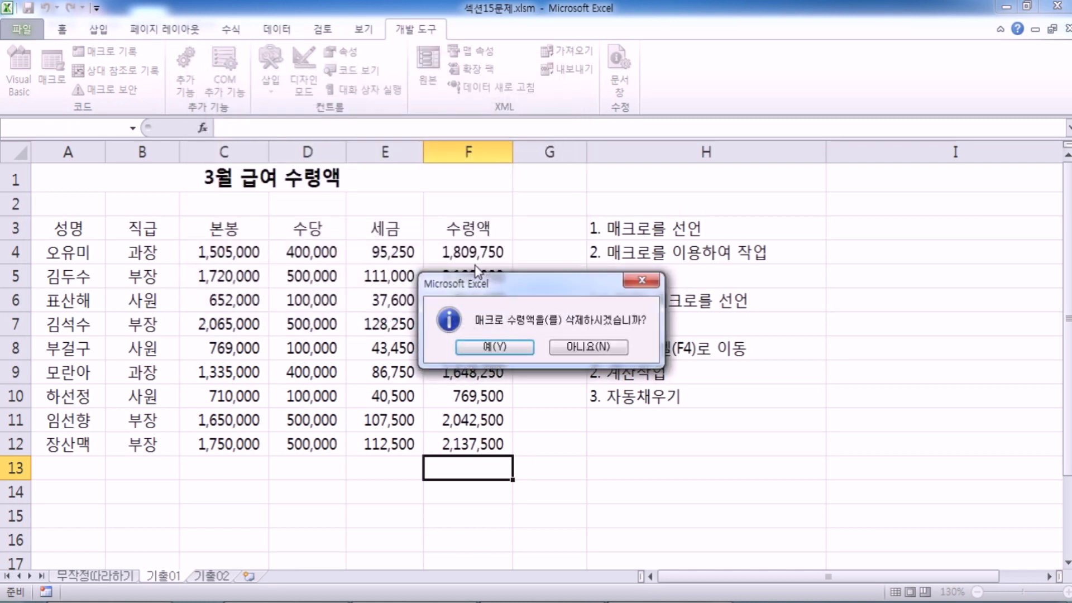
{"action": "left_click", "coordinate": [494, 347]}
Step: Clear the calculated 수령액 values in F4:F12
{"action": "left_click", "coordinate": [472, 258]}
{"action": "left_click_drag", "start_coordinate": [470, 270], "coordinate": [445, 440]}
{"action": "key", "text": "Delete"}
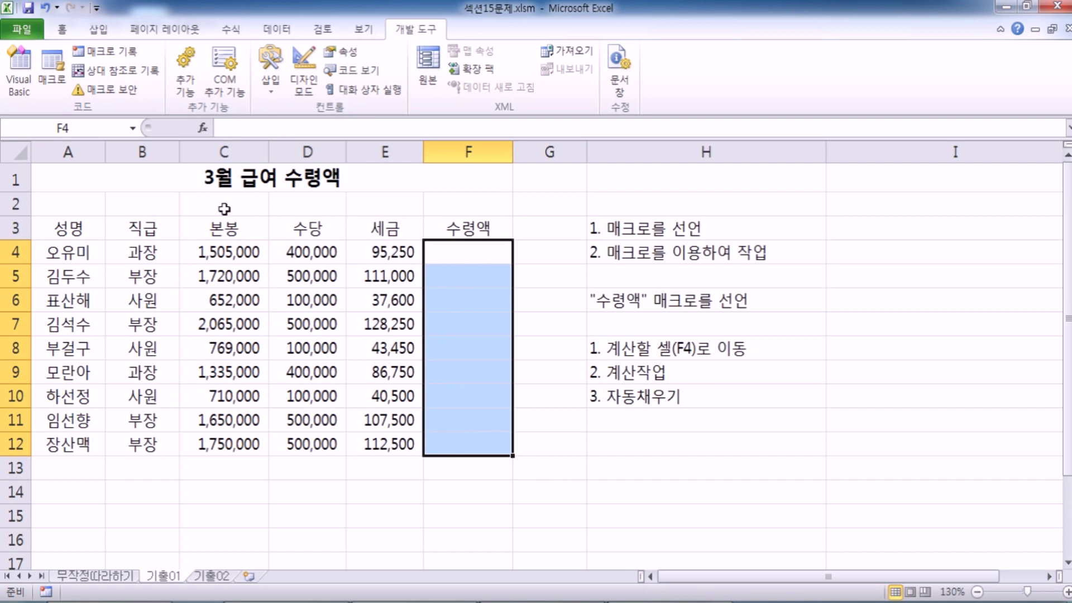
Step: Select the title cell A1 and start recording a new macro named 수령액 in the current workbook
{"action": "left_click", "coordinate": [148, 178]}
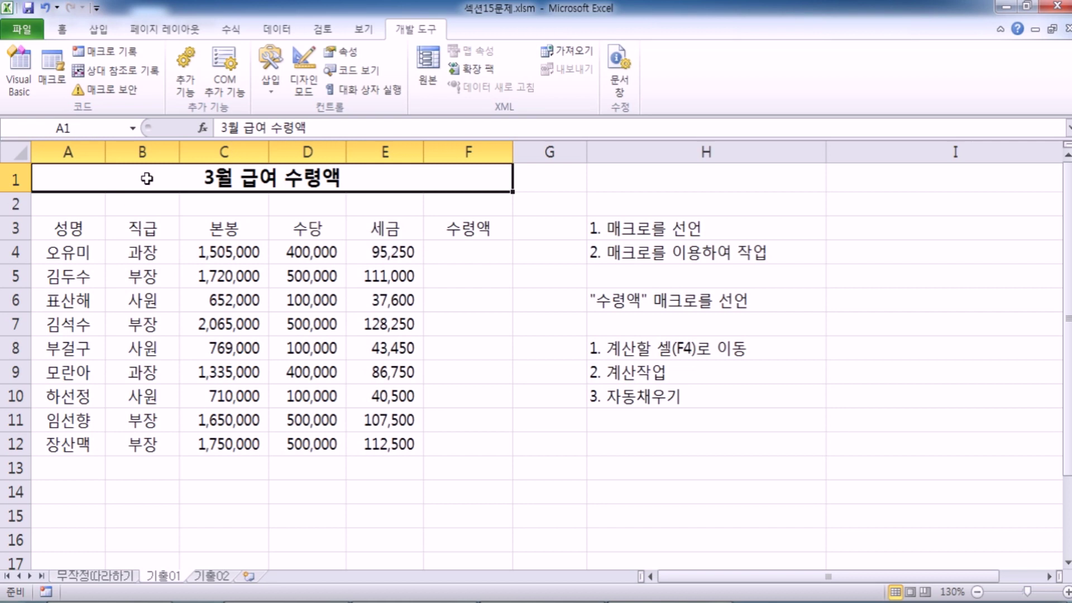
{"action": "left_click", "coordinate": [124, 55]}
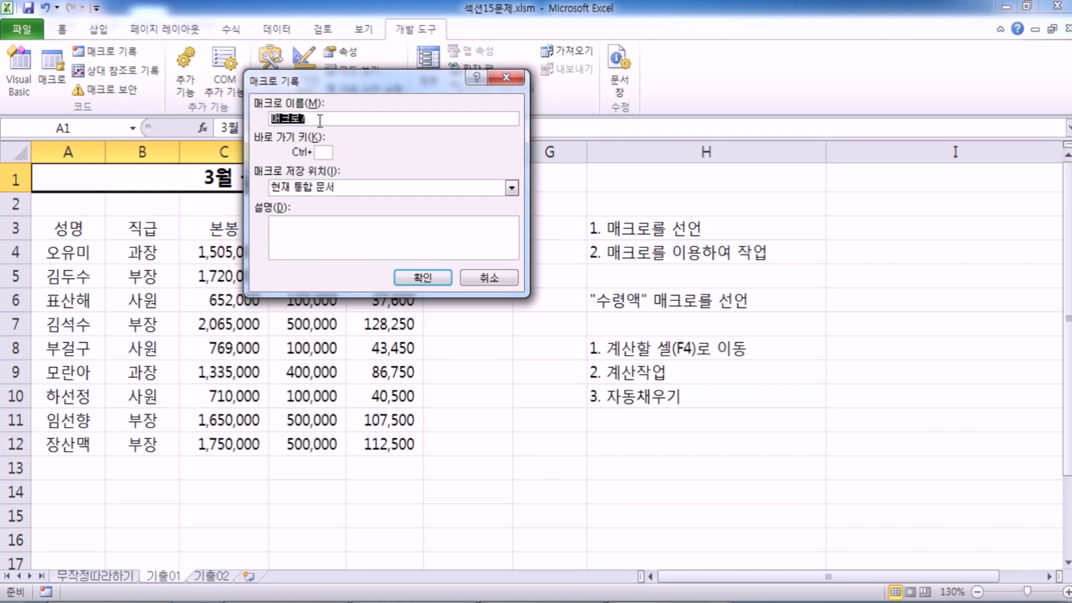
{"action": "type", "text": "수령액"}
{"action": "left_click", "coordinate": [442, 278]}
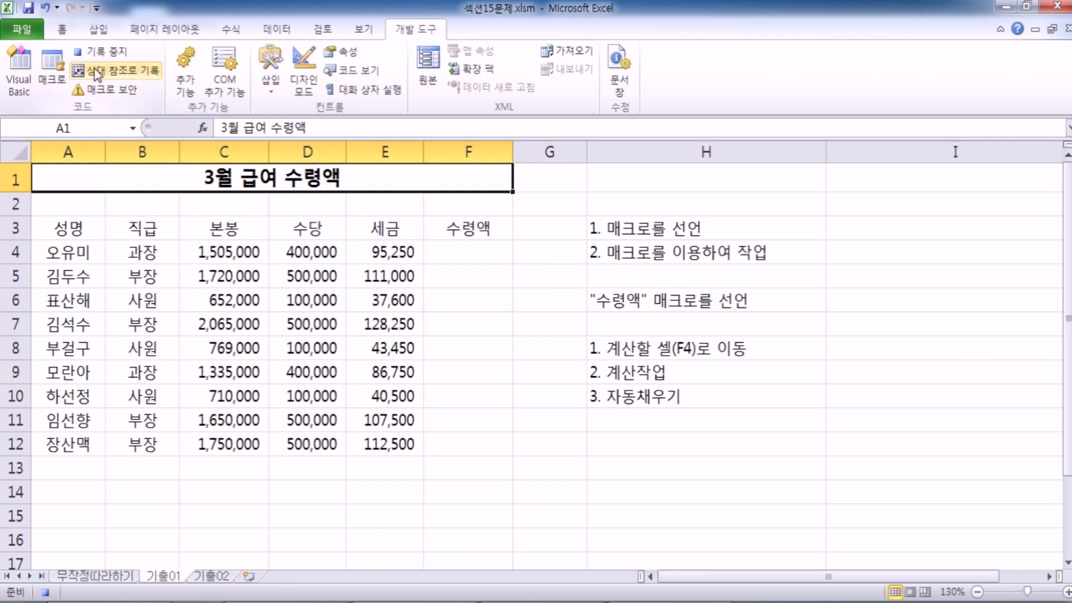
Step: Calculate the 수령액 in cell F4 with the formula =C4+D4-E4 while the macro records
{"action": "left_click", "coordinate": [463, 252]}
{"action": "type", "text": "="}
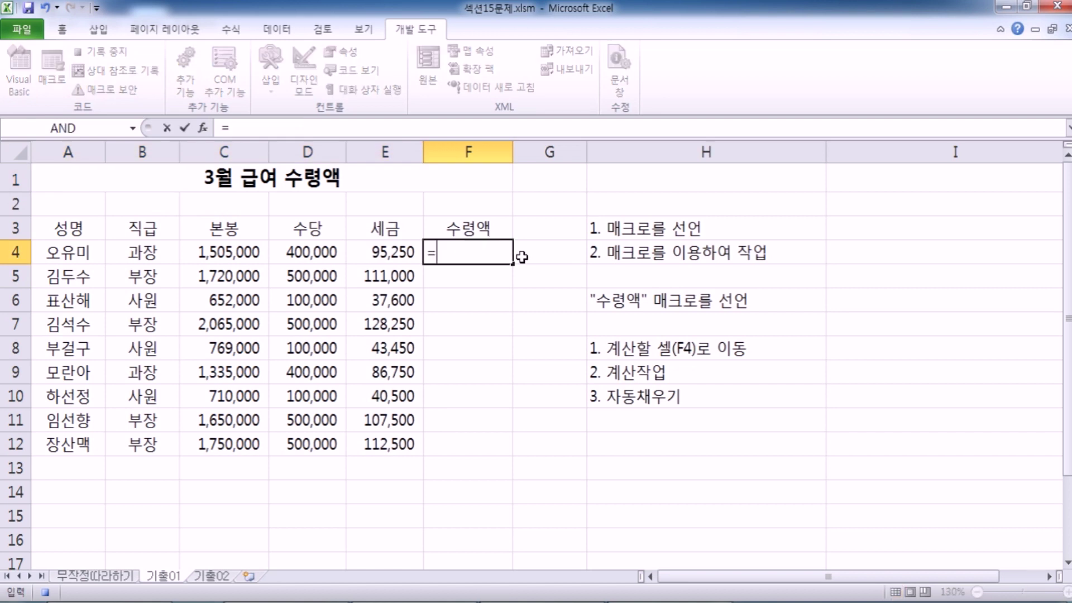
{"action": "left_click", "coordinate": [228, 253]}
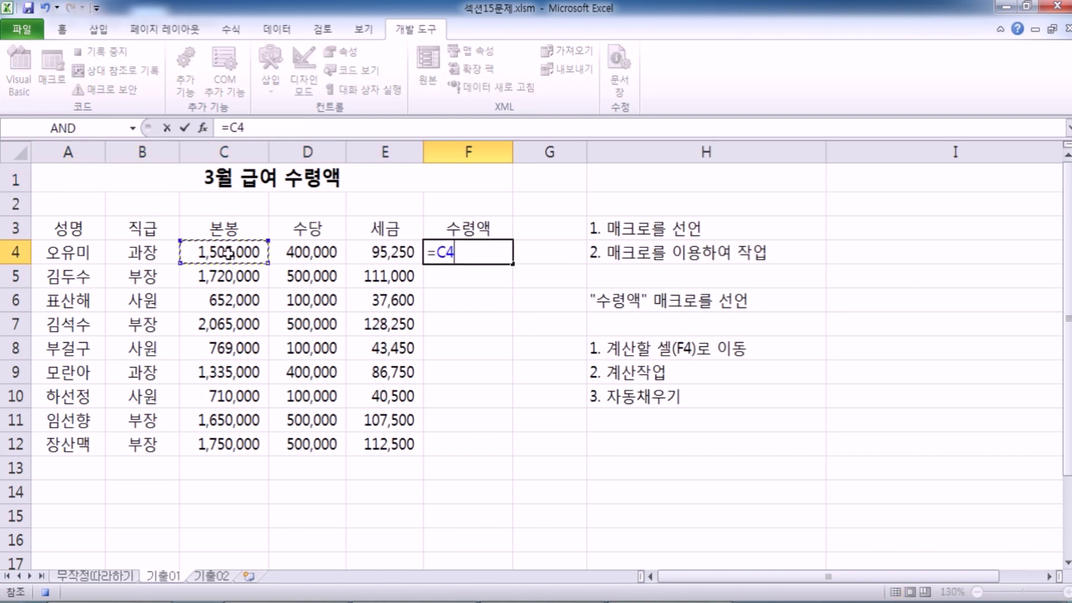
{"action": "type", "text": "+"}
{"action": "left_click", "coordinate": [325, 251]}
{"action": "type", "text": "-"}
{"action": "left_click", "coordinate": [380, 245]}
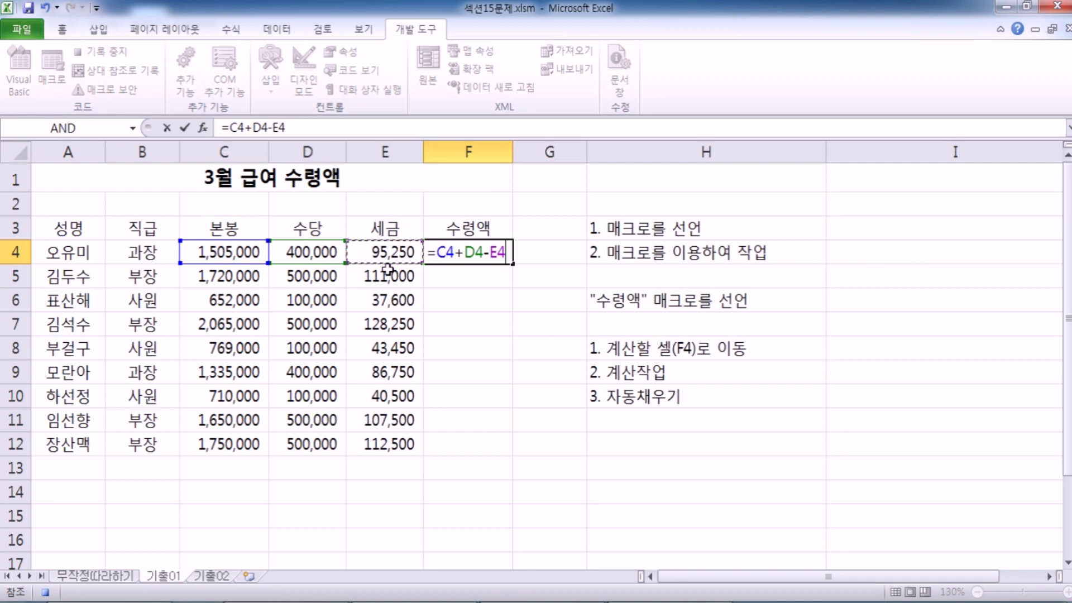
{"action": "key", "text": "Return"}
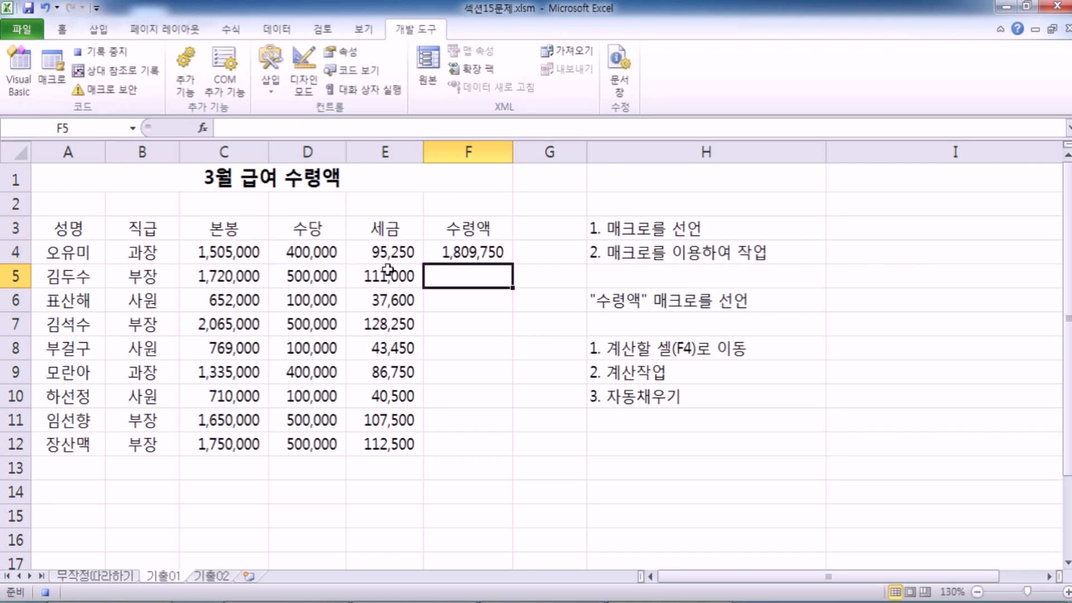
Step: Autofill the formula in F4 down to F12 and stop recording the 수령액 macro
{"action": "left_click", "coordinate": [484, 249]}
{"action": "left_click_drag", "start_coordinate": [515, 264], "coordinate": [507, 450]}
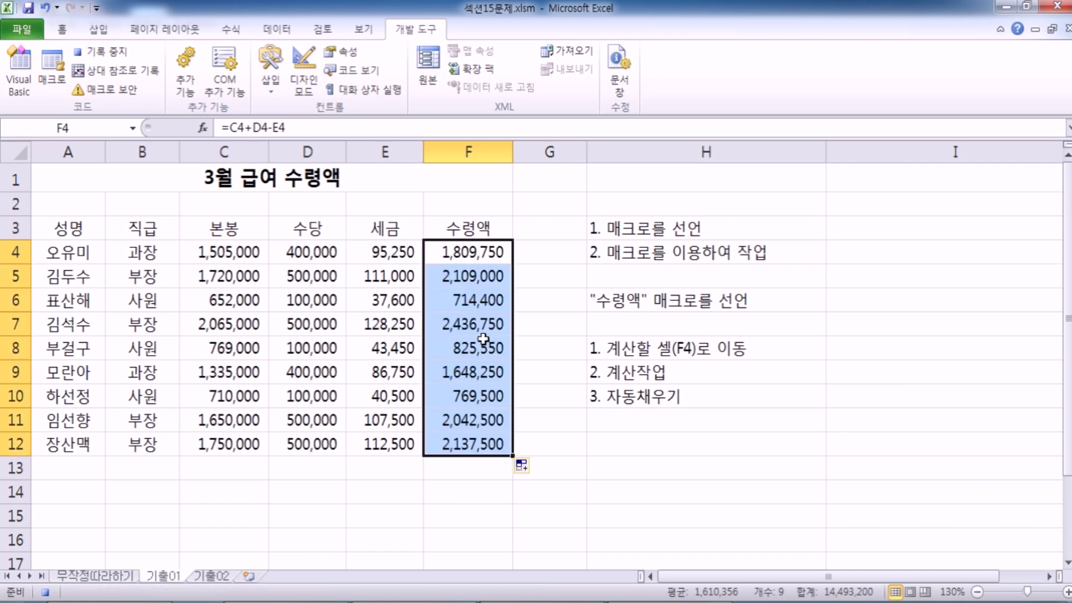
{"action": "left_click", "coordinate": [451, 462]}
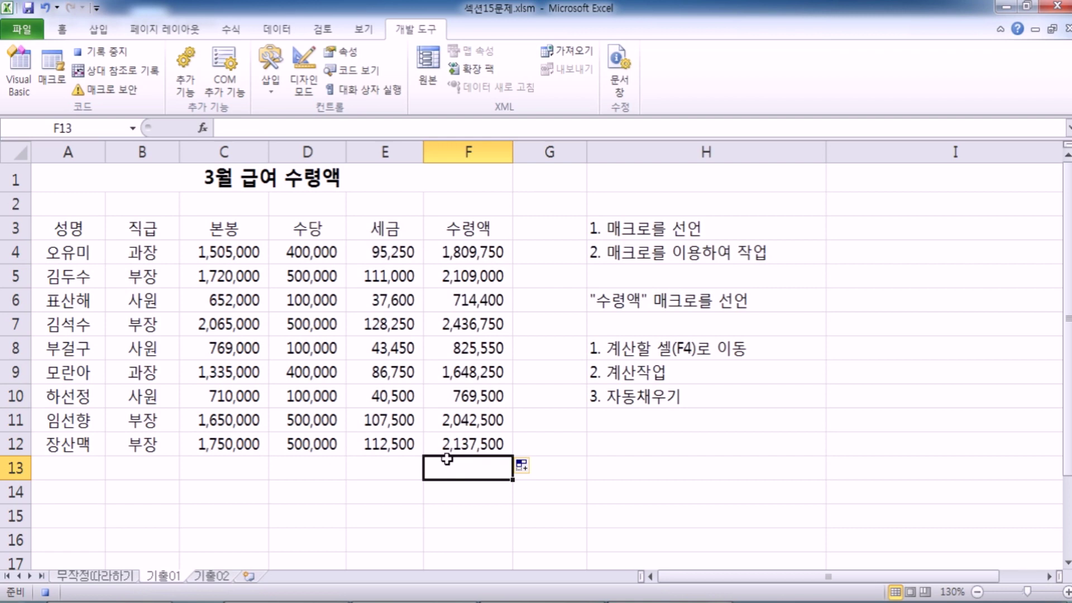
{"action": "left_click", "coordinate": [114, 54]}
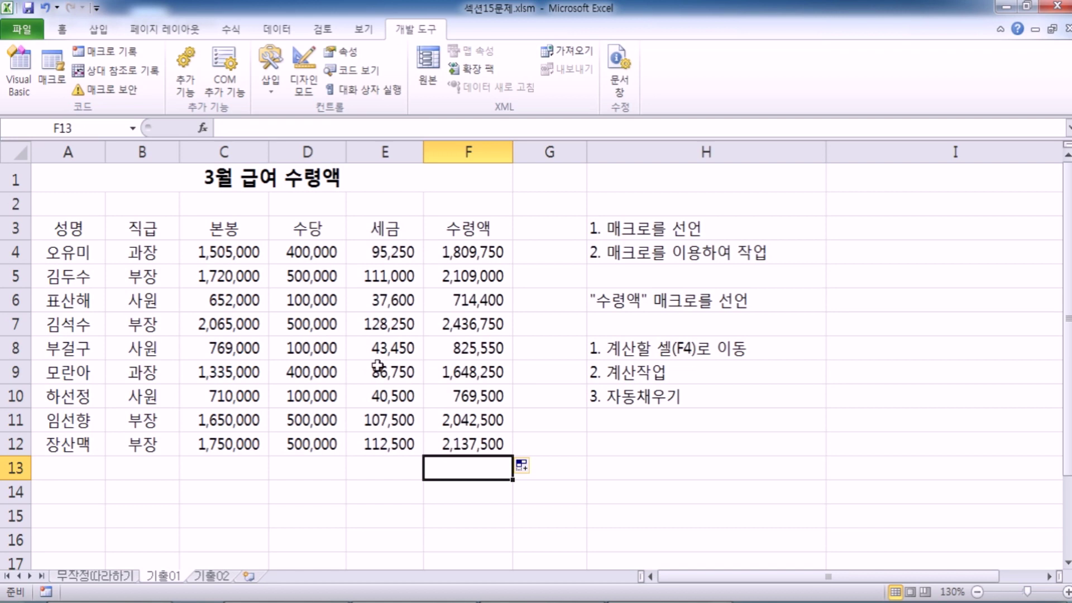
Step: Draw a form-control button that exactly covers cells B14:B15 below the salary table
{"action": "scroll", "coordinate": [160, 385], "scroll_direction": "down", "scroll_amount": 1}
{"action": "left_click", "coordinate": [129, 418]}
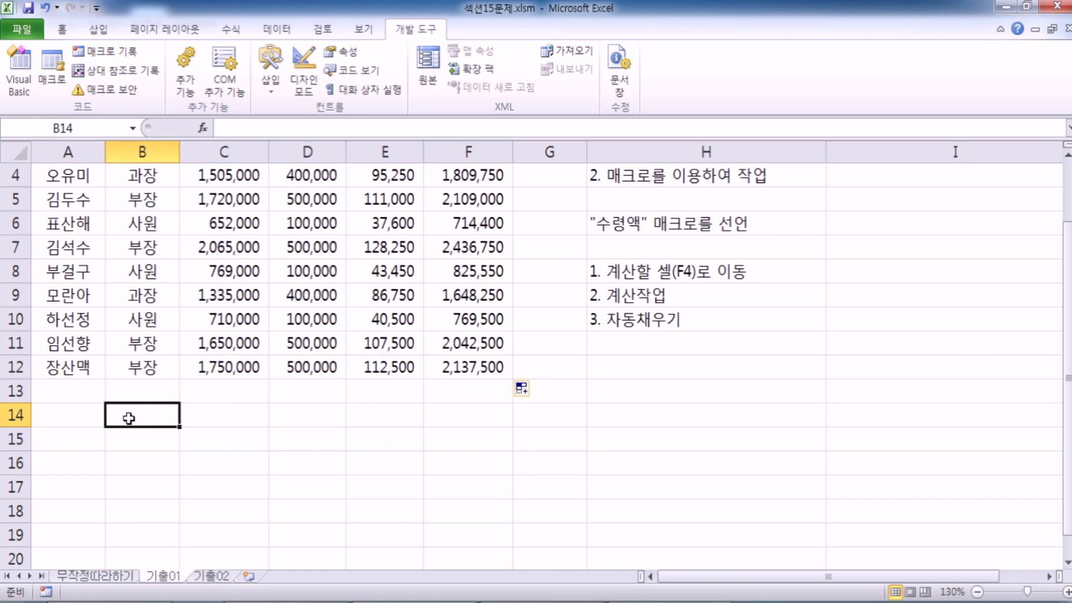
{"action": "left_click_drag", "start_coordinate": [128, 418], "coordinate": [126, 439]}
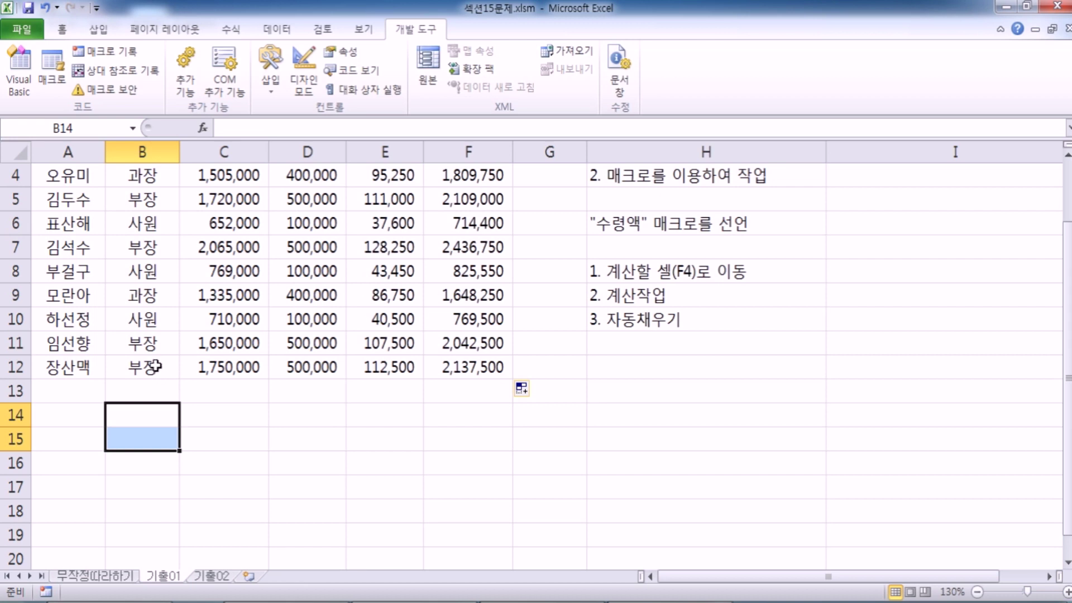
{"action": "left_click", "coordinate": [137, 416]}
{"action": "left_click_drag", "start_coordinate": [138, 417], "coordinate": [143, 433]}
{"action": "scroll", "coordinate": [277, 438], "scroll_direction": "down", "scroll_amount": 1}
{"action": "scroll", "coordinate": [126, 341], "scroll_direction": "down", "scroll_amount": 1}
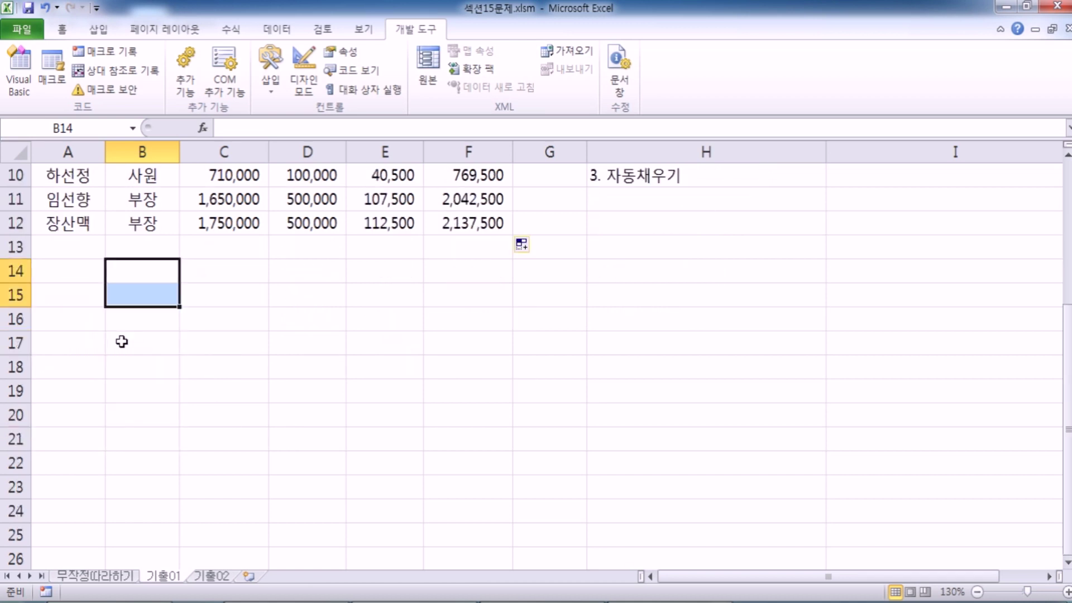
{"action": "left_click_drag", "start_coordinate": [110, 266], "coordinate": [149, 296]}
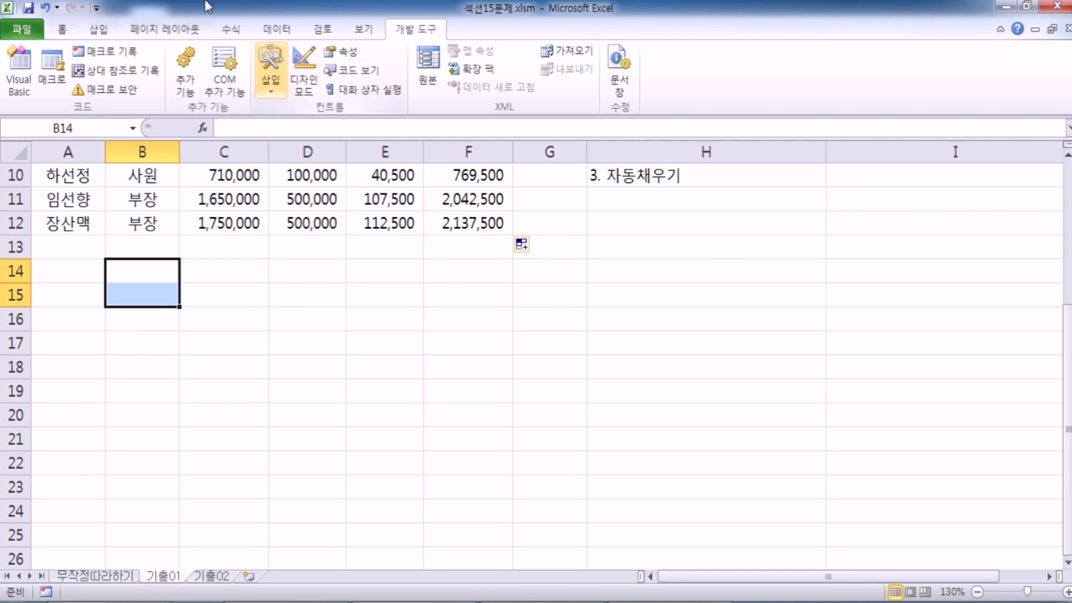
{"action": "left_click", "coordinate": [271, 88]}
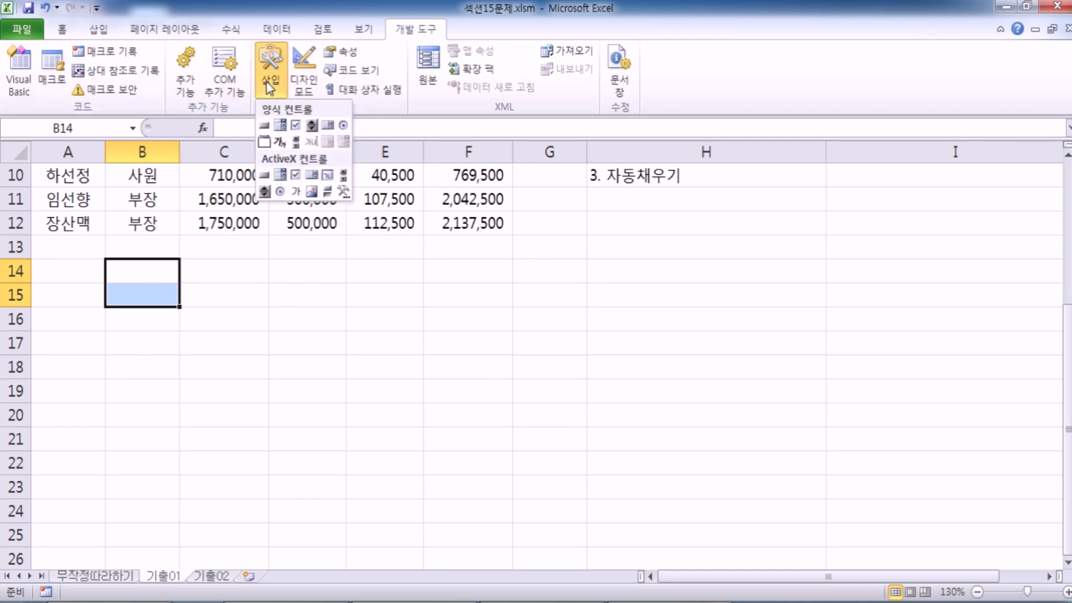
{"action": "left_click", "coordinate": [264, 127]}
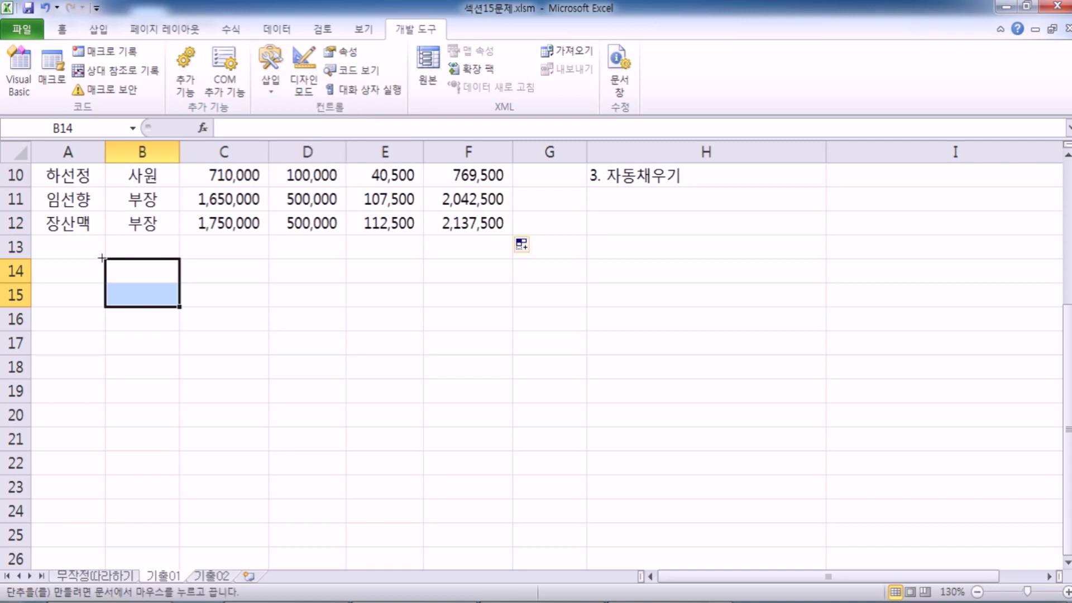
{"action": "left_click_drag", "start_coordinate": [104, 259], "coordinate": [179, 307]}
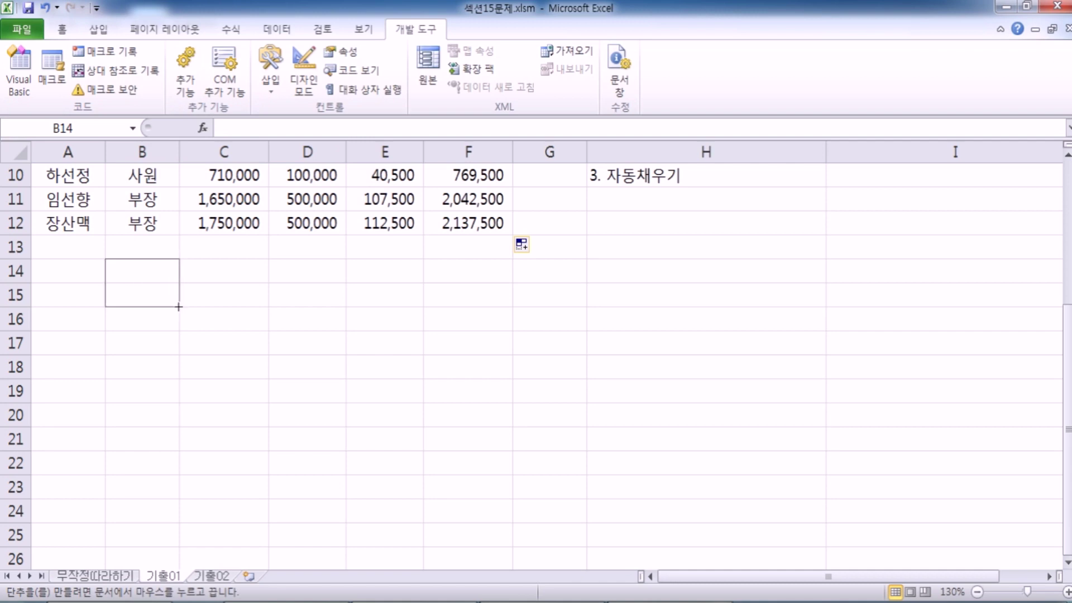
{"action": "left_click_drag", "start_coordinate": [178, 307], "coordinate": [179, 307]}
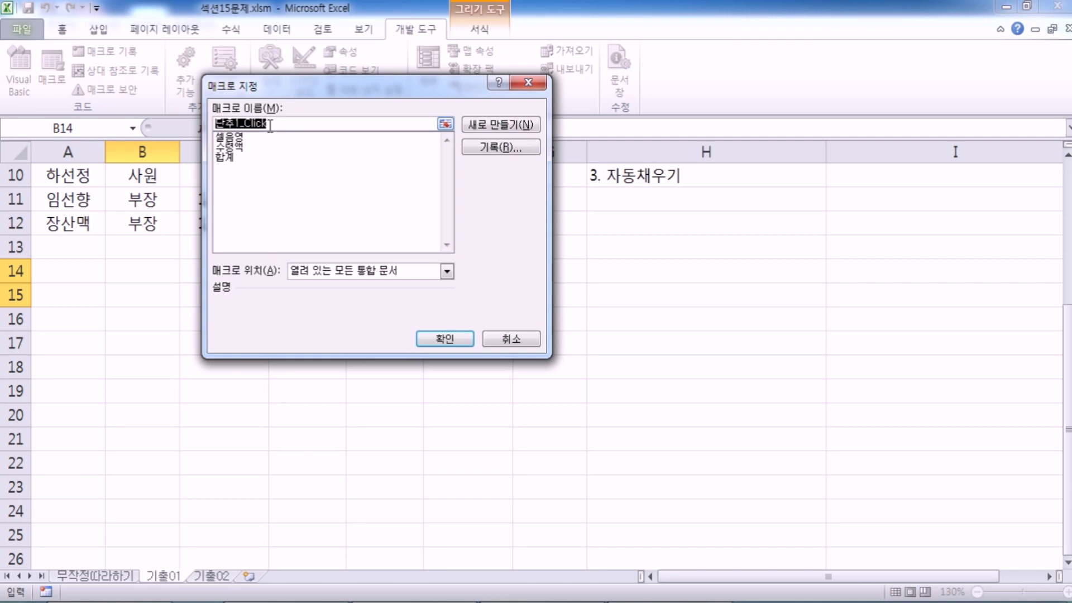
Step: Assign the 수령액 macro to the new button, label it 수령액, and deselect it
{"action": "left_click", "coordinate": [242, 147]}
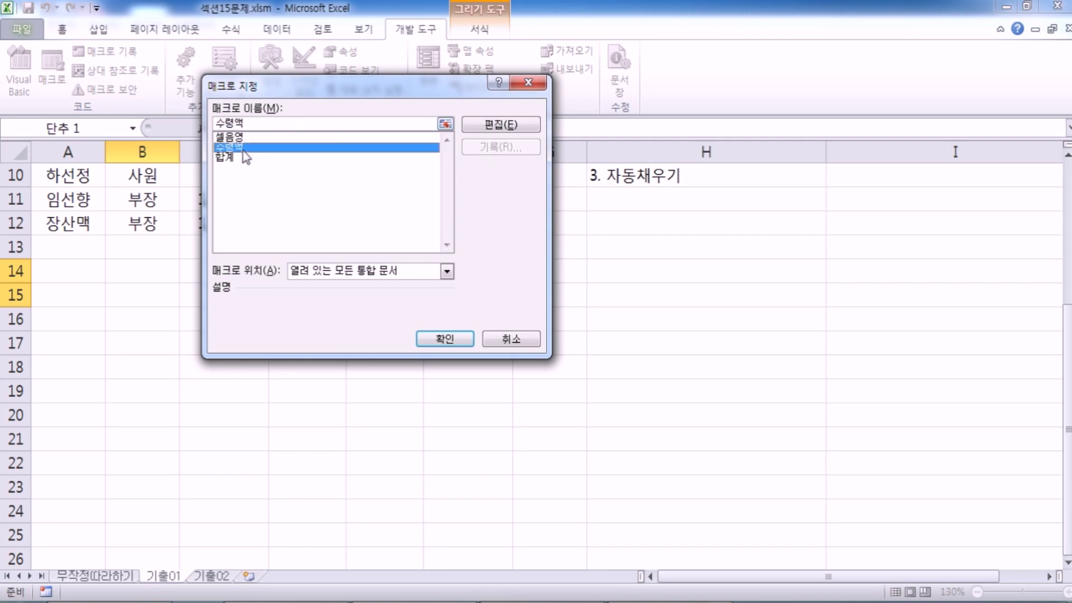
{"action": "left_click", "coordinate": [444, 339]}
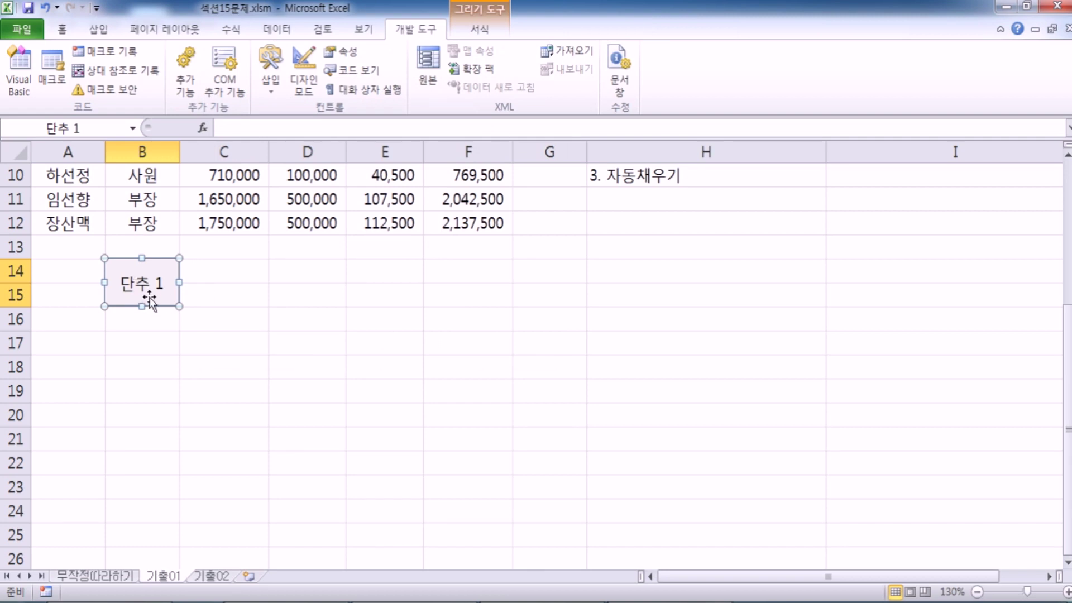
{"action": "type", "text": "수령액"}
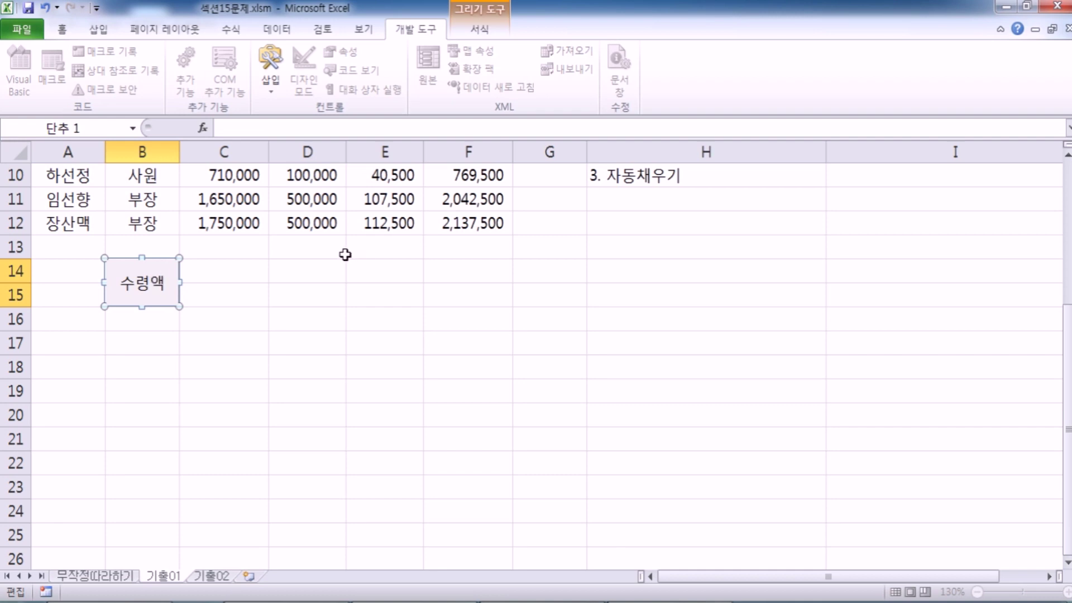
{"action": "right_click", "coordinate": [167, 260]}
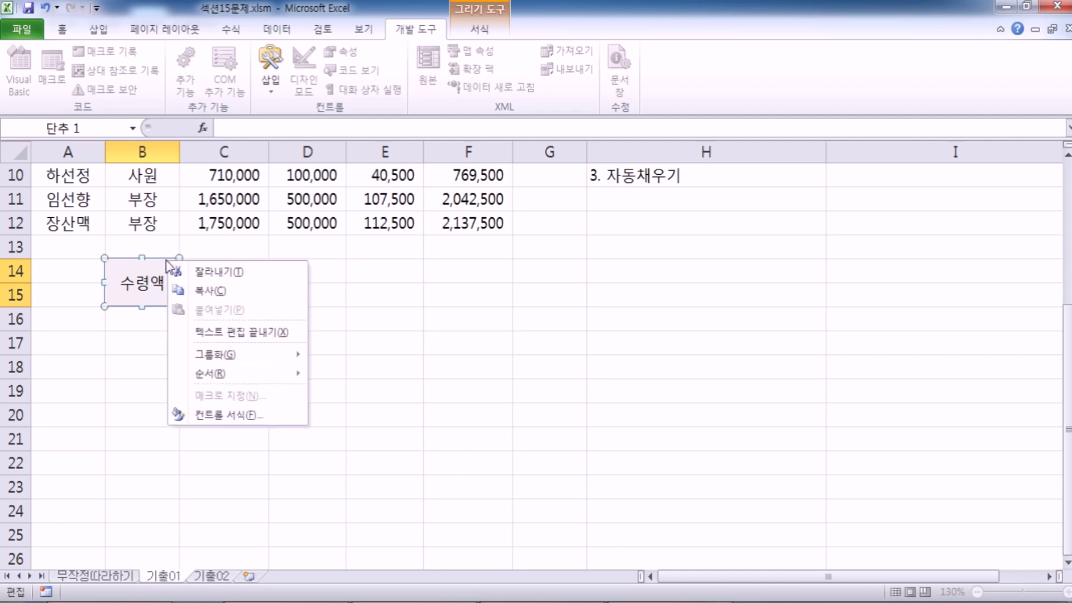
{"action": "right_click", "coordinate": [126, 266]}
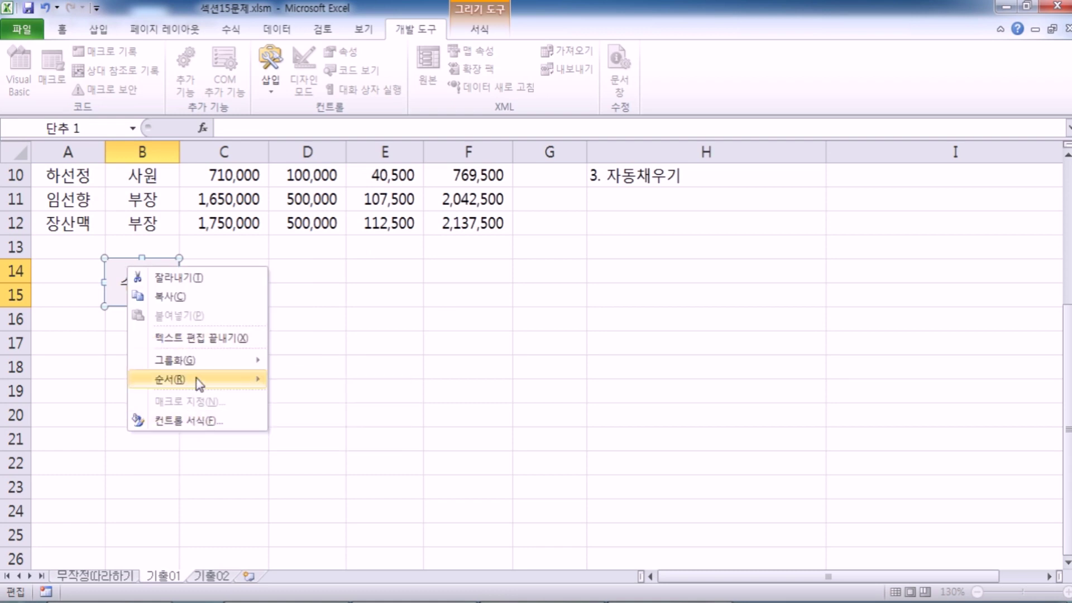
{"action": "mouse_move", "coordinate": [231, 362]}
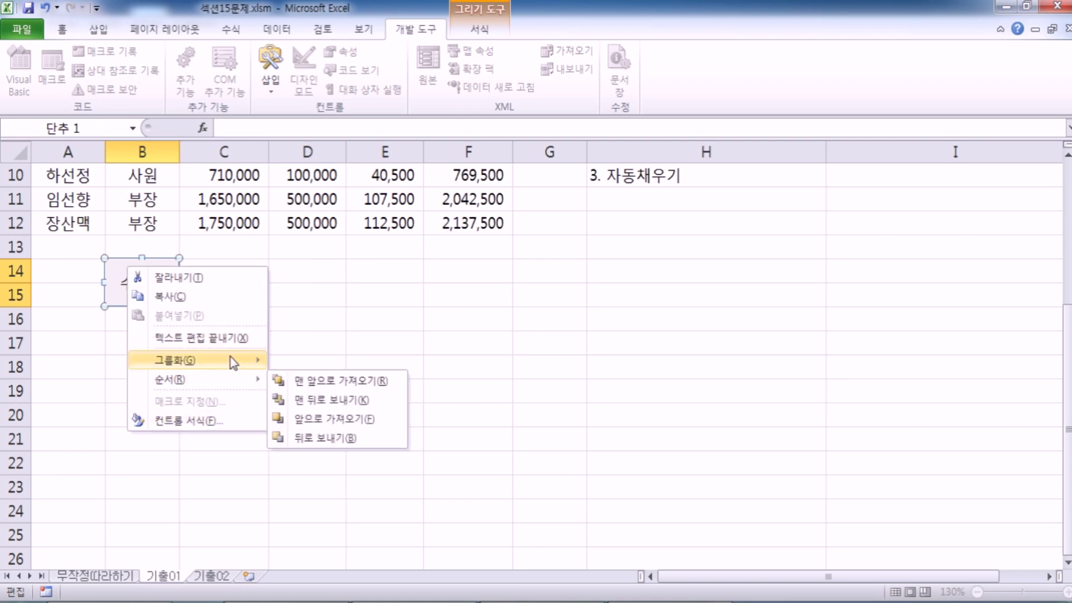
{"action": "left_click", "coordinate": [371, 270]}
{"action": "left_click", "coordinate": [304, 299]}
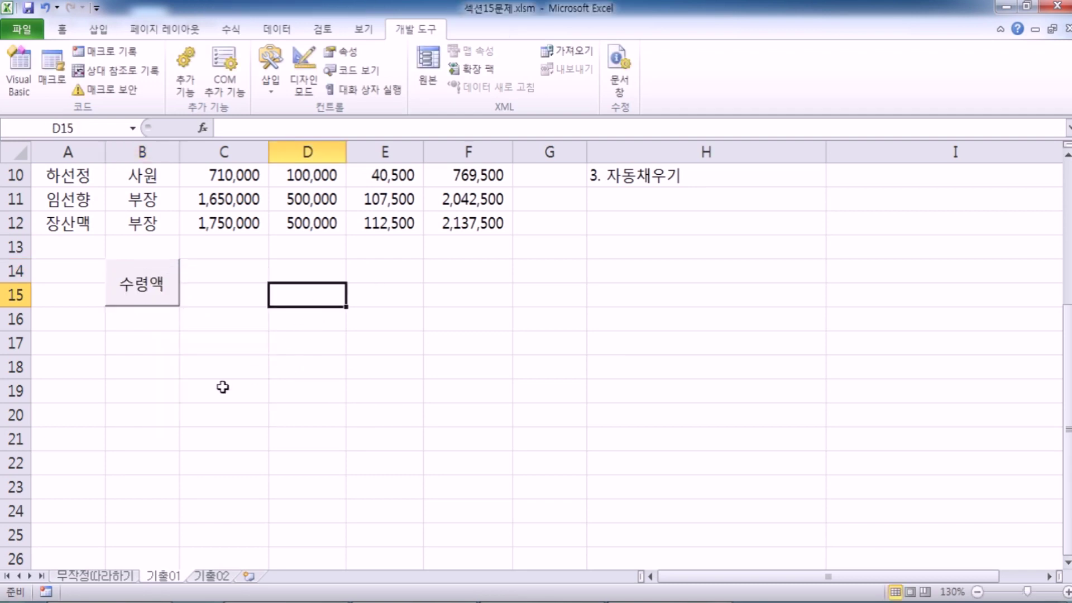
Step: Test the 수령액 button by running it, clearing F4:F12, and running it again
{"action": "scroll", "coordinate": [223, 387], "scroll_direction": "up", "scroll_amount": 3}
{"action": "scroll", "coordinate": [221, 386], "scroll_direction": "down", "scroll_amount": 1}
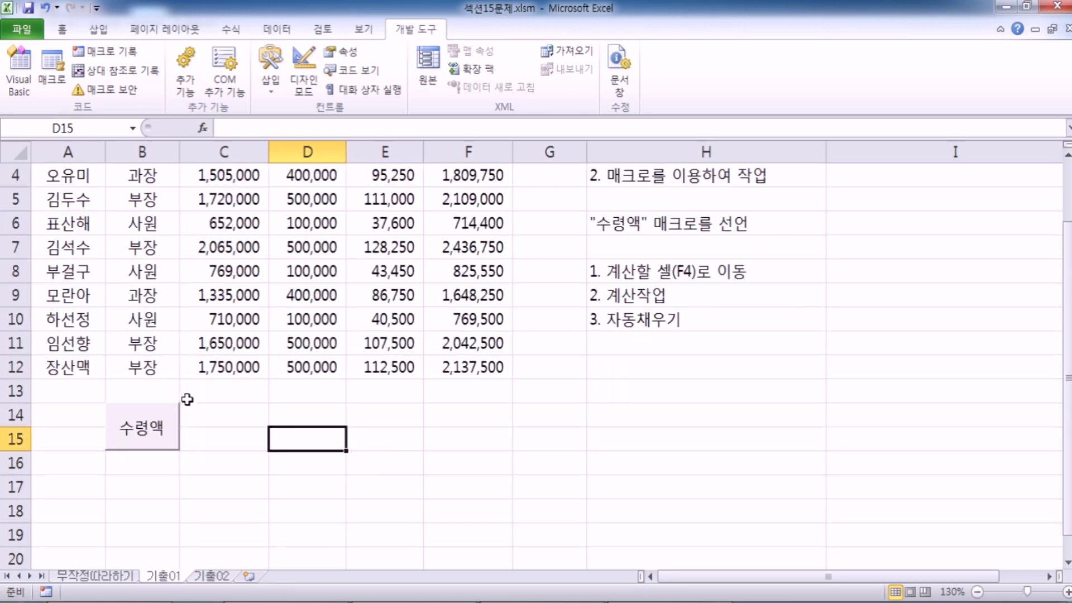
{"action": "left_click", "coordinate": [156, 424]}
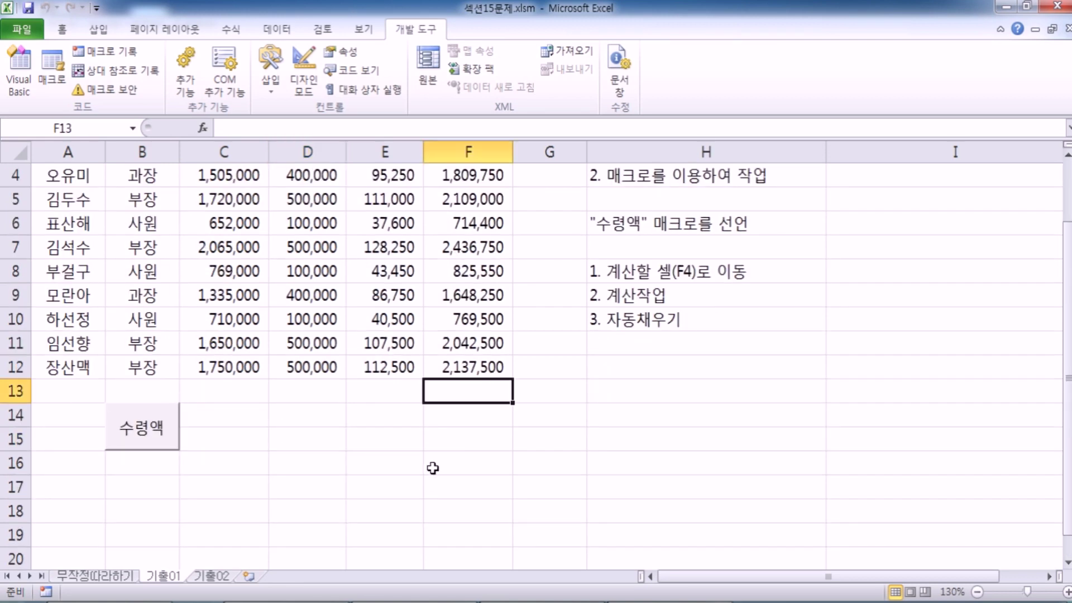
{"action": "scroll", "coordinate": [433, 433], "scroll_direction": "up", "scroll_amount": 1}
{"action": "left_click_drag", "start_coordinate": [467, 252], "coordinate": [480, 443]}
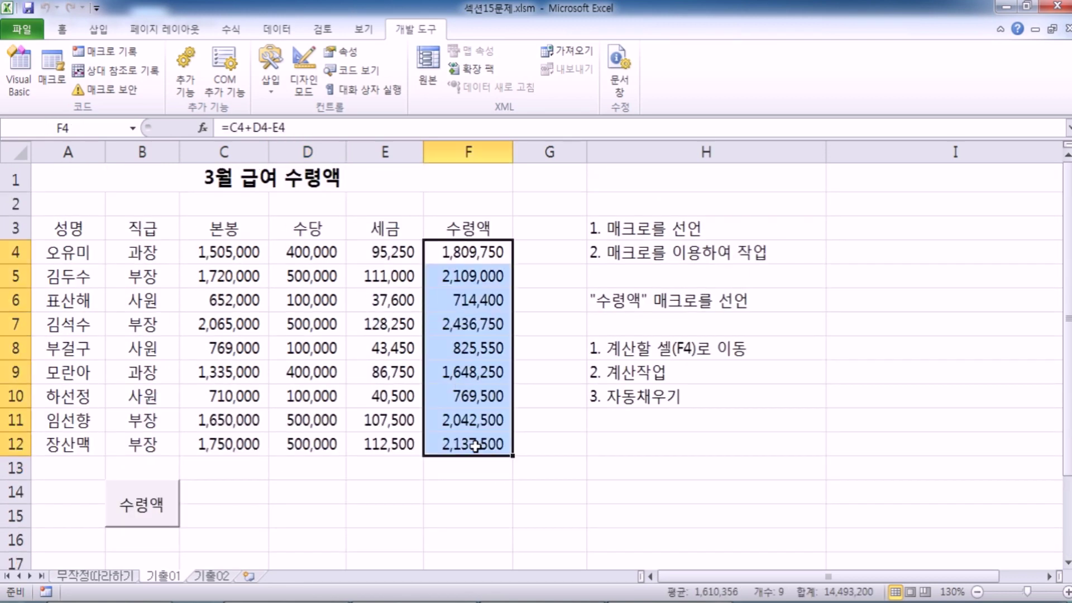
{"action": "key", "text": "Delete"}
{"action": "left_click", "coordinate": [722, 430]}
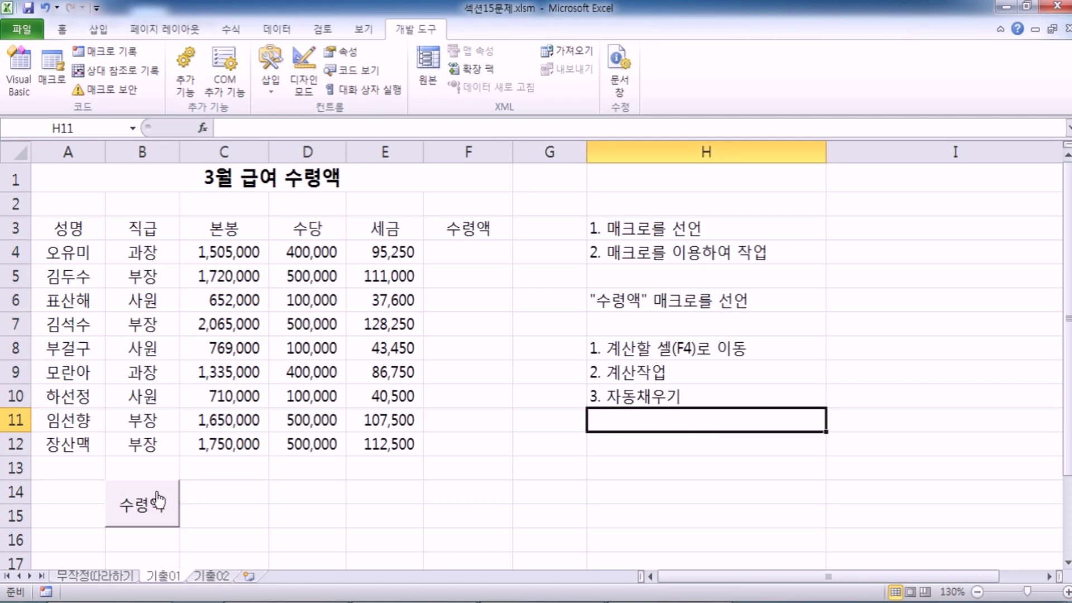
{"action": "left_click", "coordinate": [160, 501]}
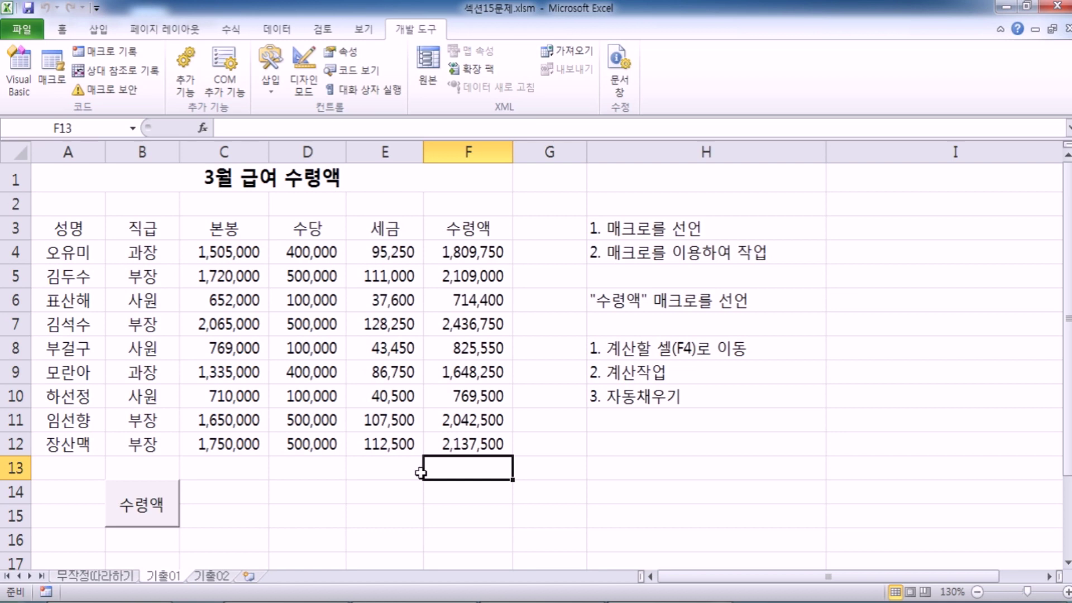
Step: Repeat the button test by clearing the 수령액 values and recalculating them with the macro button
{"action": "left_click", "coordinate": [162, 502]}
{"action": "left_click_drag", "start_coordinate": [472, 253], "coordinate": [476, 443]}
{"action": "key", "text": "Delete"}
{"action": "left_click", "coordinate": [468, 539]}
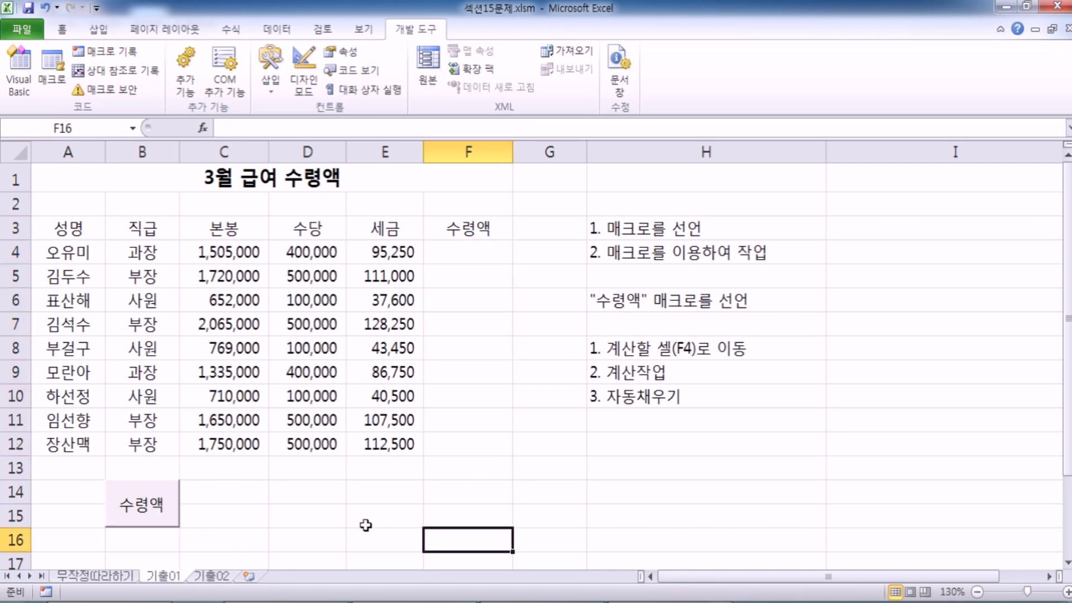
{"action": "left_click", "coordinate": [153, 499]}
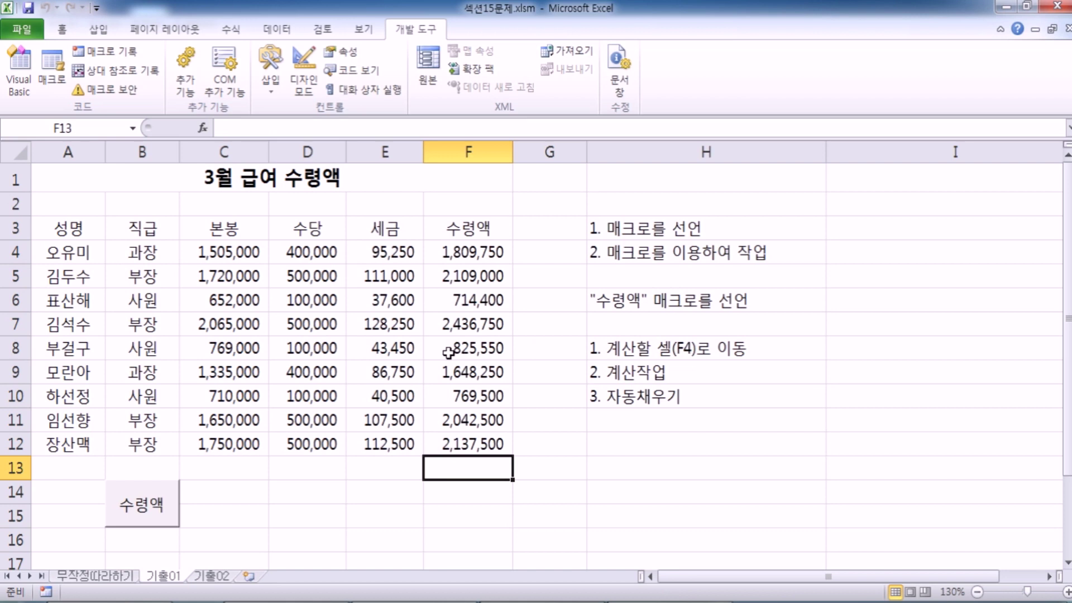
{"action": "key", "text": "alt+Tab"}
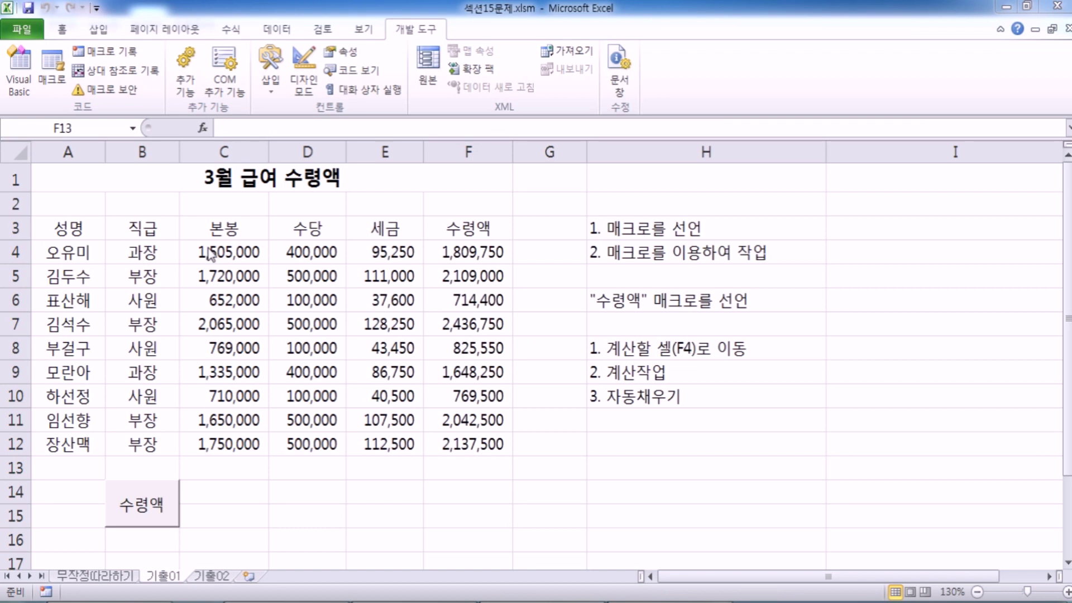
{"action": "key", "text": "alt+Tab"}
{"action": "left_click_drag", "start_coordinate": [75, 226], "coordinate": [431, 455]}
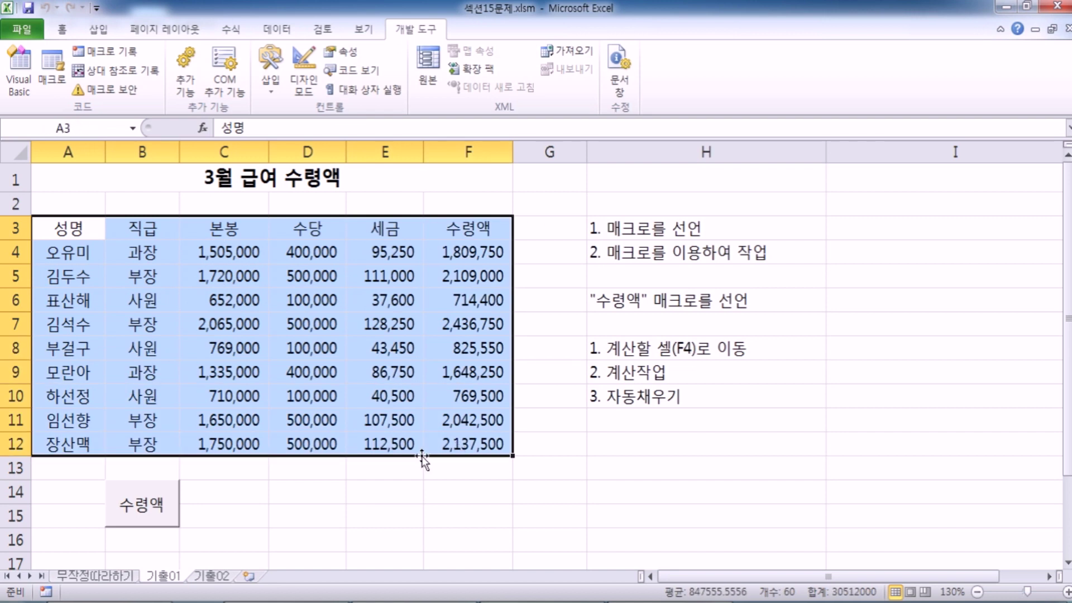
{"action": "left_click", "coordinate": [399, 419]}
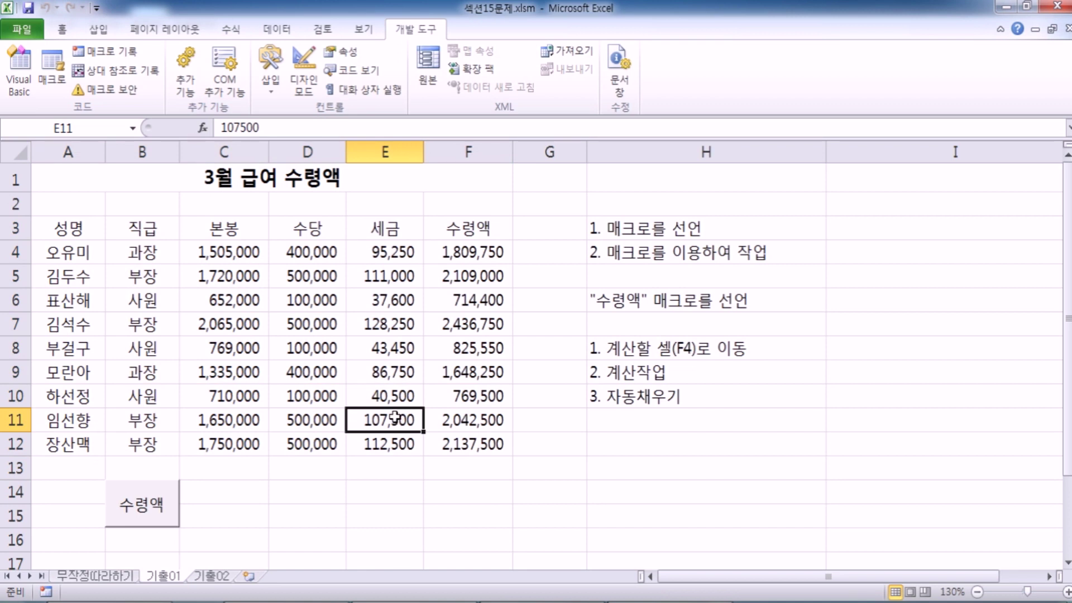
Step: Try all borders on the table range A3:F12 and undo the borders
{"action": "left_click_drag", "start_coordinate": [69, 230], "coordinate": [478, 447]}
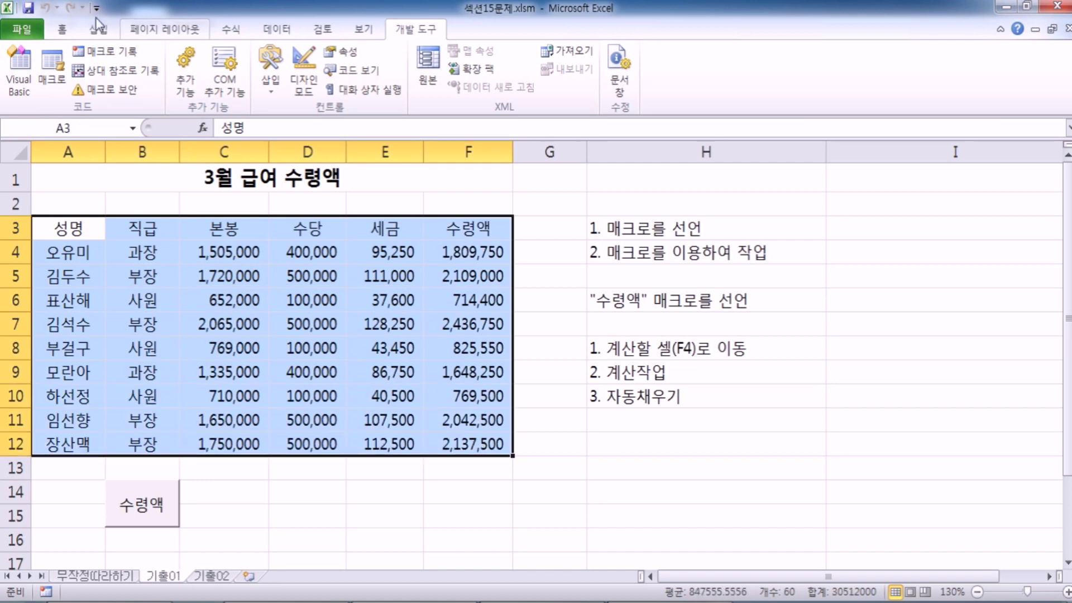
{"action": "left_click", "coordinate": [62, 29]}
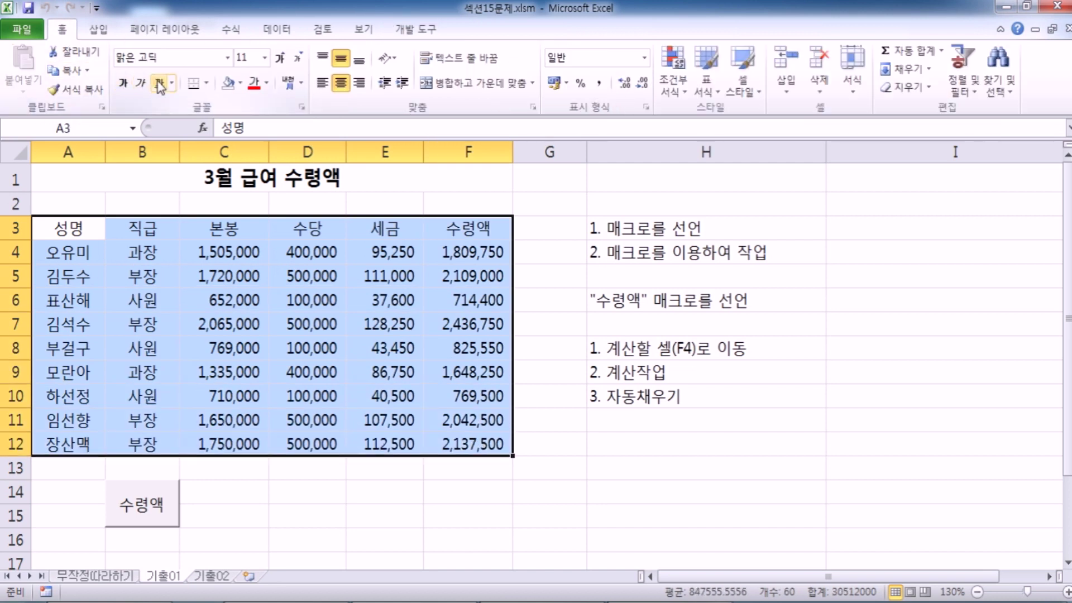
{"action": "left_click", "coordinate": [207, 84]}
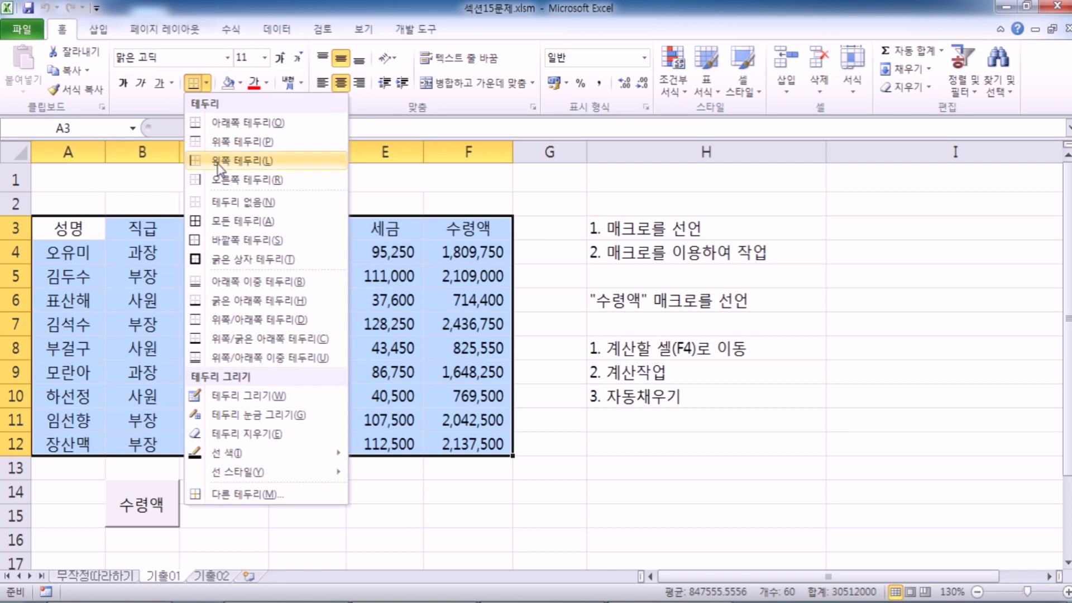
{"action": "left_click", "coordinate": [222, 225]}
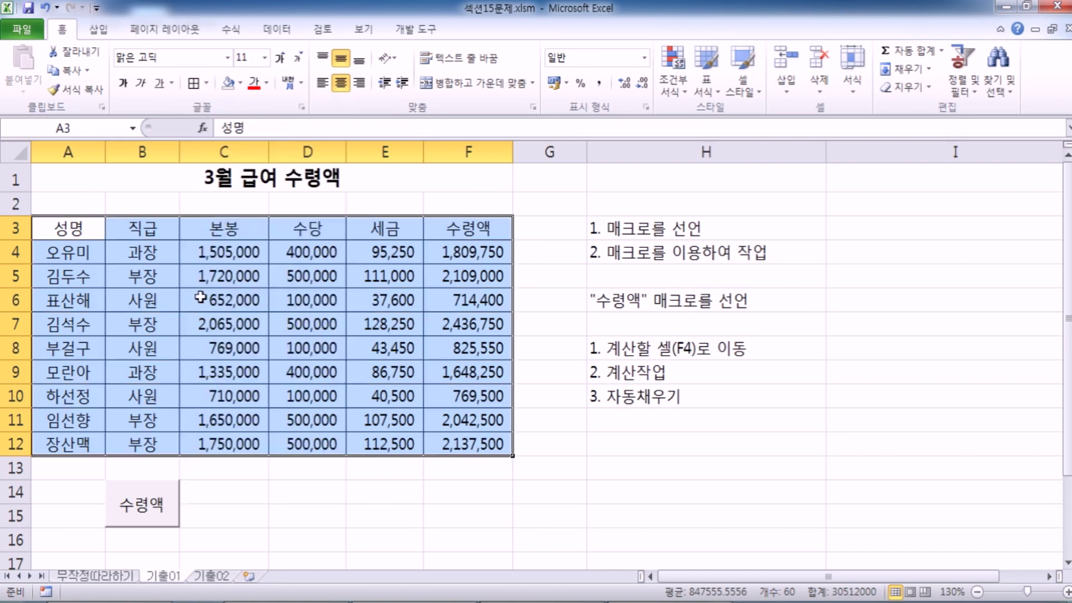
{"action": "left_click", "coordinate": [45, 14]}
{"action": "left_click", "coordinate": [110, 257]}
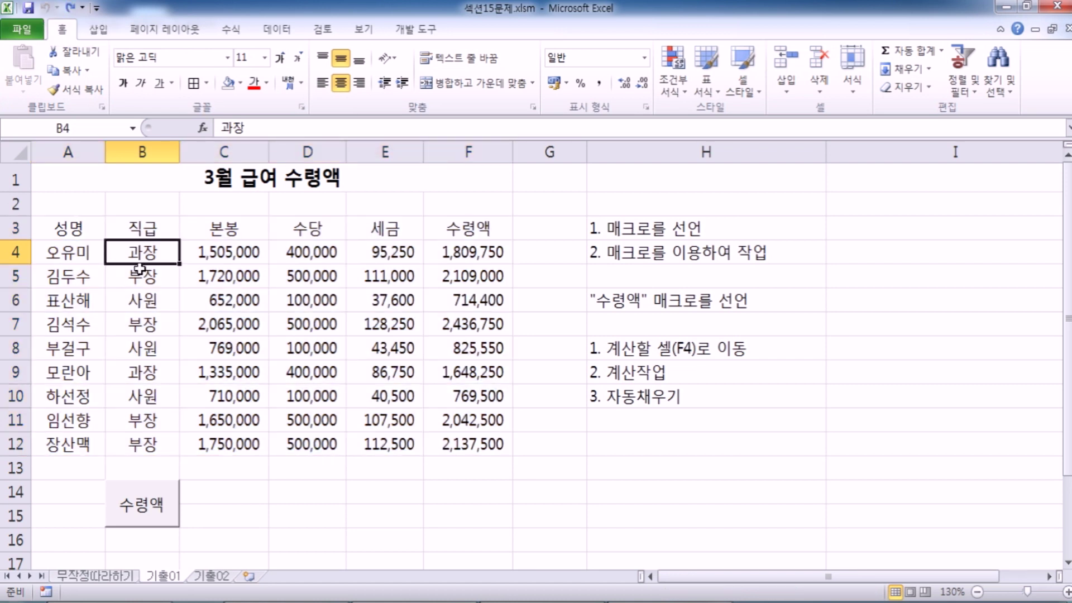
Step: Apply all borders to the salary table in A3:F12
{"action": "left_click_drag", "start_coordinate": [69, 230], "coordinate": [440, 445]}
{"action": "left_click", "coordinate": [206, 83]}
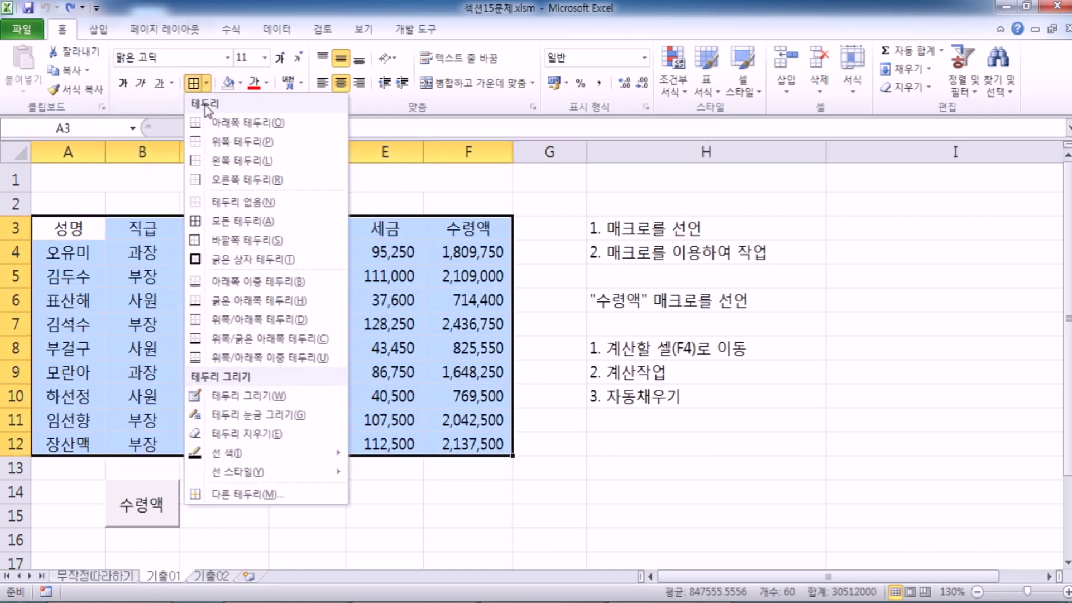
{"action": "left_click", "coordinate": [206, 221]}
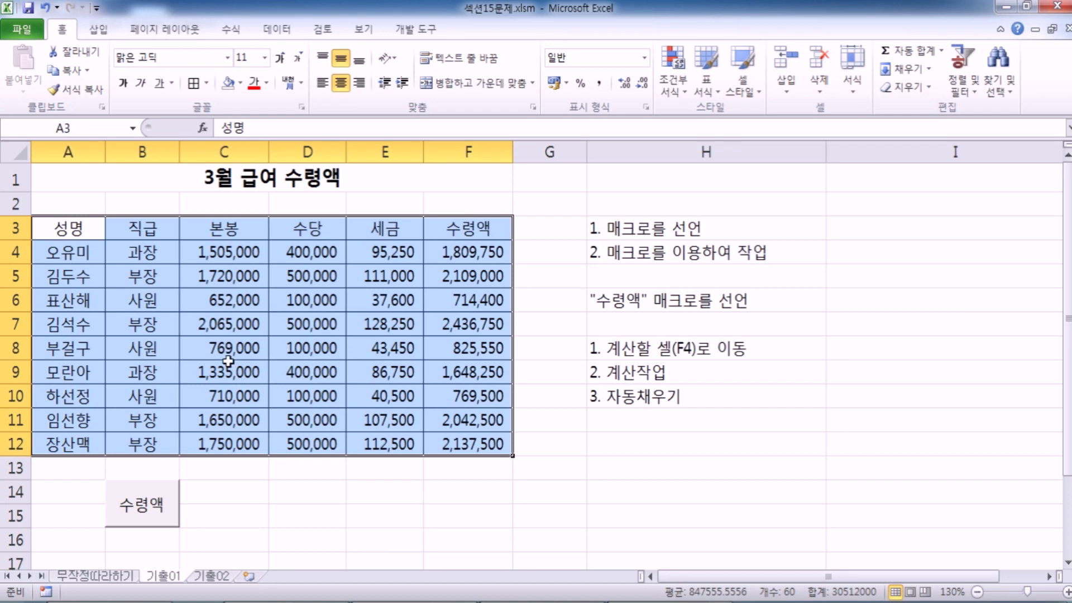
Step: Remove all borders from the salary table range A3:F12 and deselect the table
{"action": "left_click", "coordinate": [206, 83]}
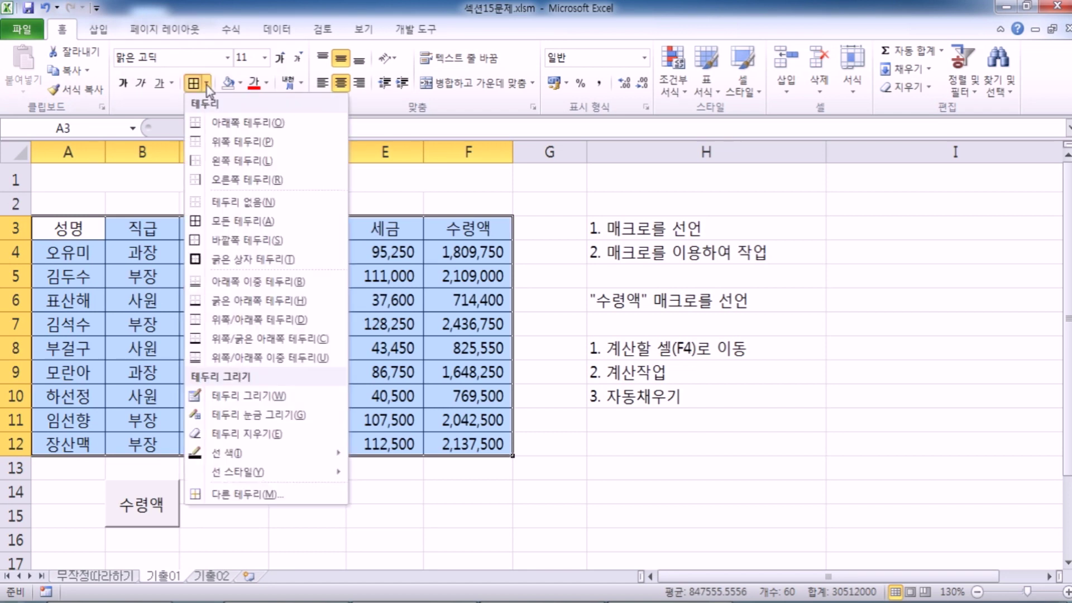
{"action": "left_click", "coordinate": [219, 205]}
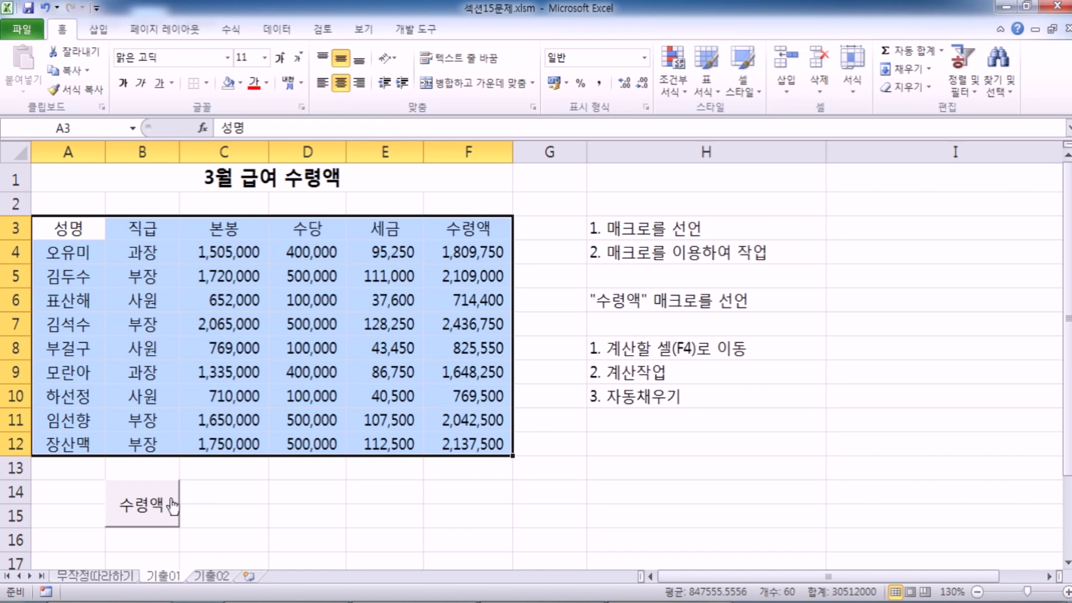
{"action": "left_click", "coordinate": [217, 487]}
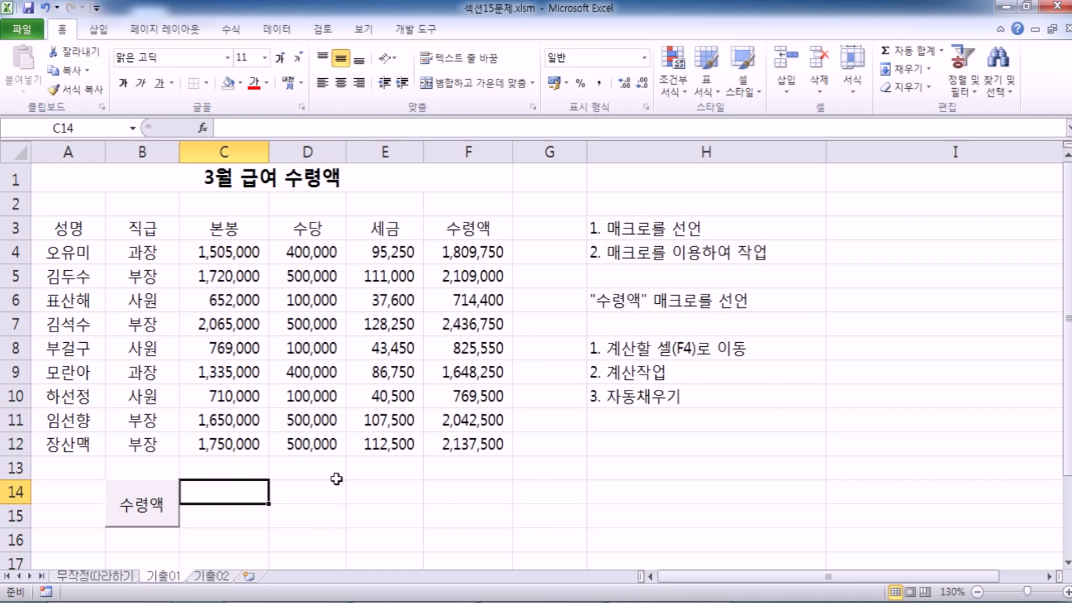
Step: Draw a bevel (빗면) shape about 1.9 cm wide and 1.2 cm high over cells D14:D15
{"action": "left_click", "coordinate": [308, 492]}
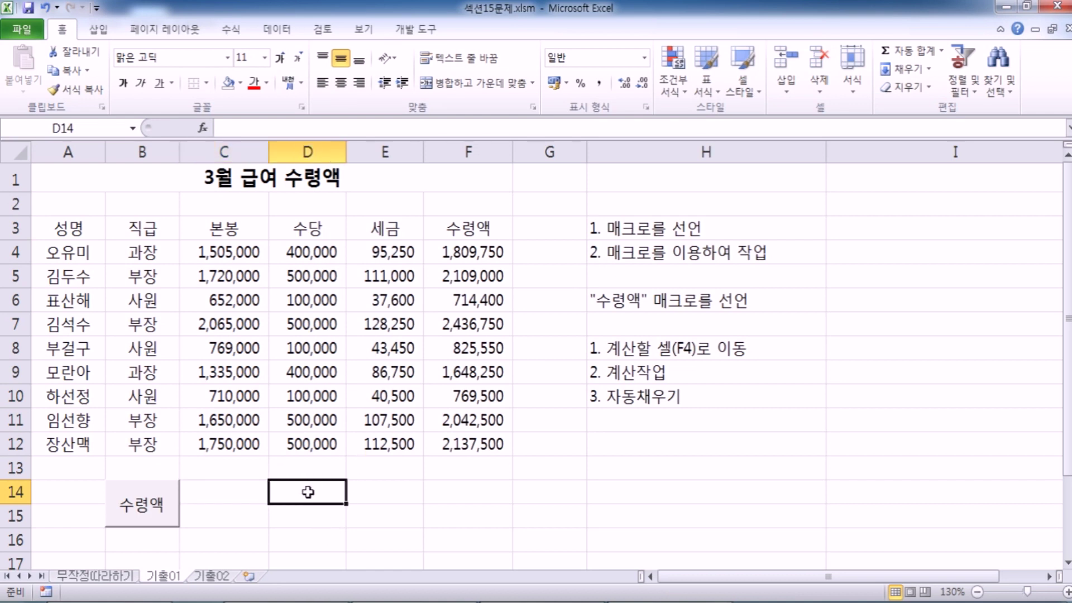
{"action": "left_click_drag", "start_coordinate": [307, 492], "coordinate": [311, 514]}
{"action": "scroll", "coordinate": [342, 494], "scroll_direction": "down", "scroll_amount": 2}
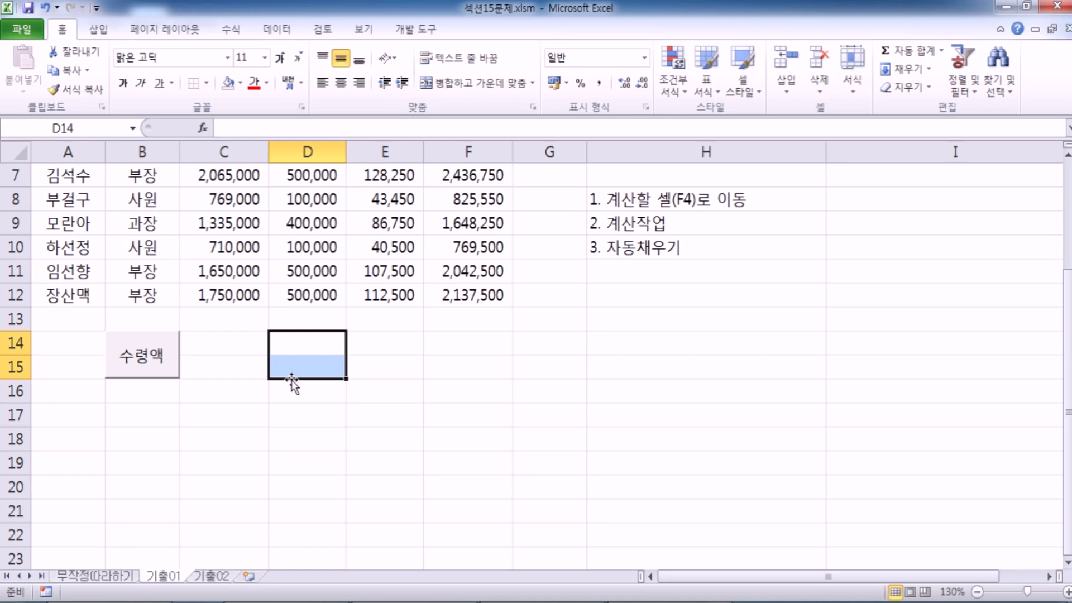
{"action": "left_click", "coordinate": [96, 31]}
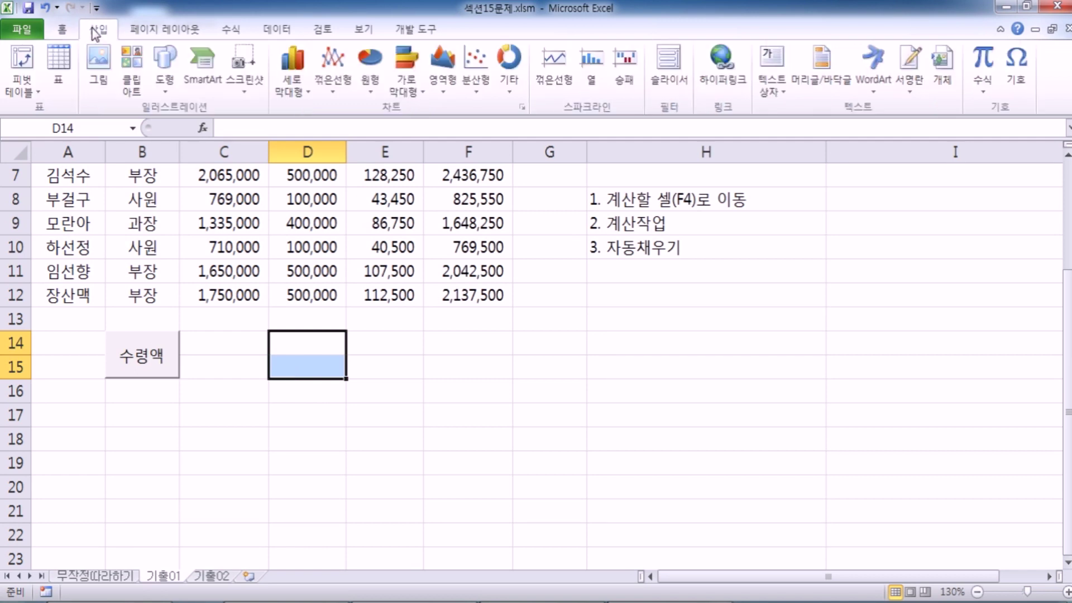
{"action": "left_click", "coordinate": [164, 78]}
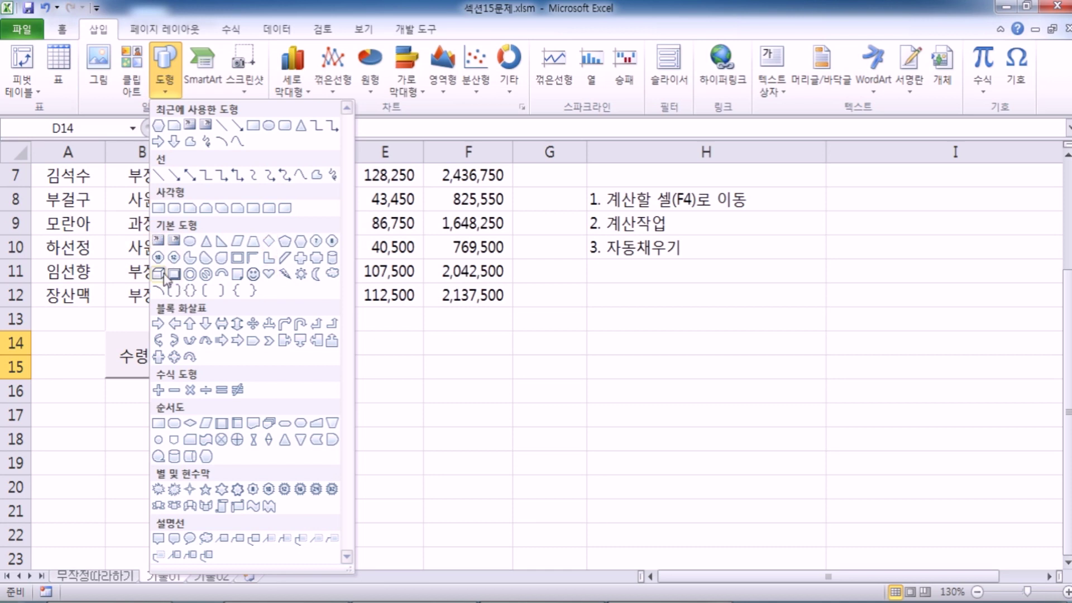
{"action": "left_click", "coordinate": [177, 279]}
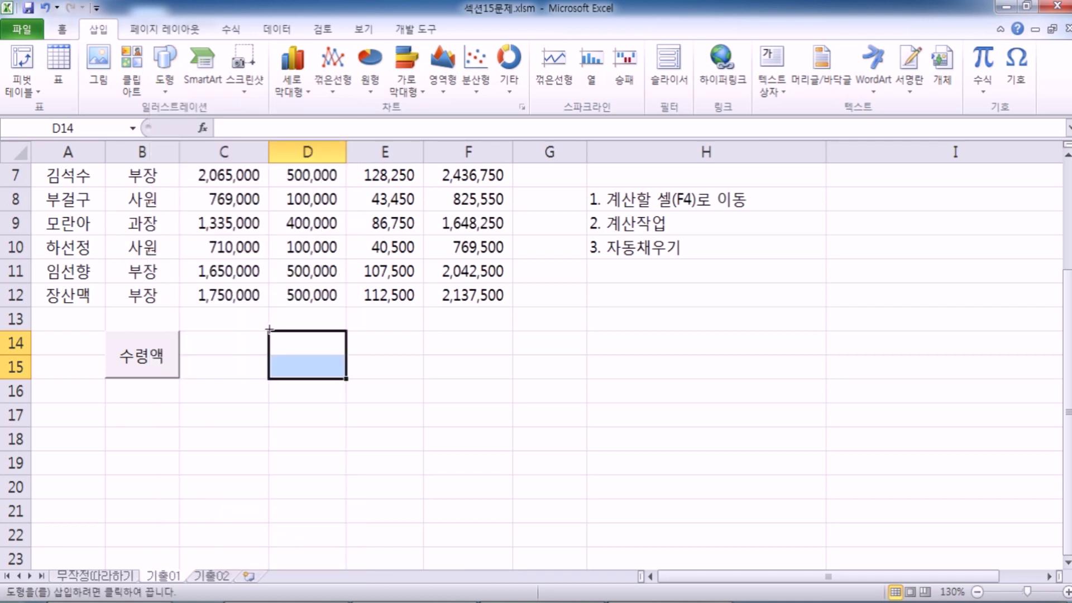
{"action": "left_click_drag", "start_coordinate": [271, 328], "coordinate": [344, 380]}
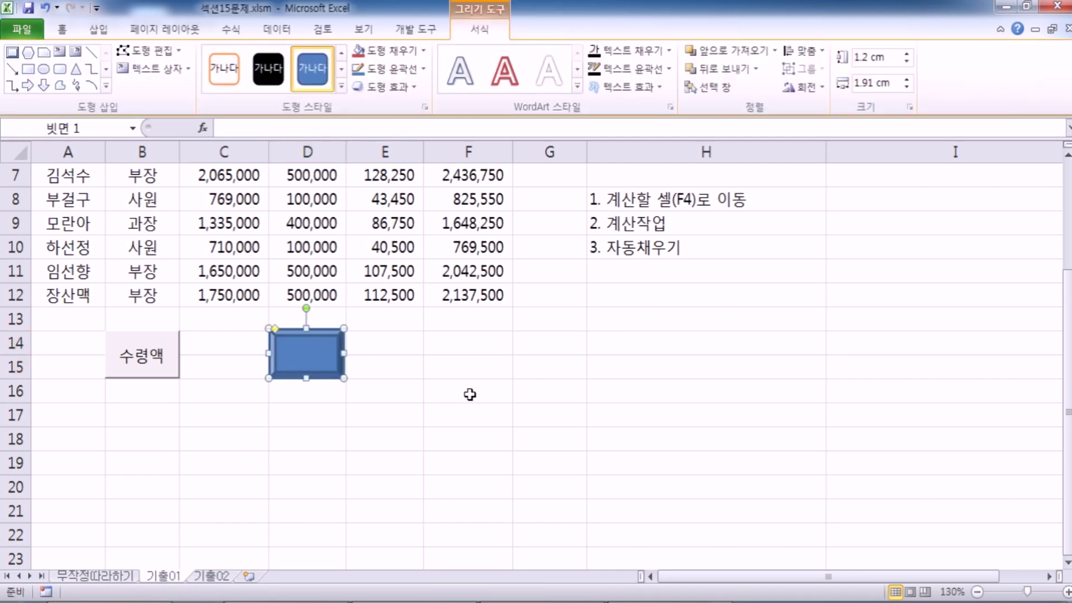
Step: Label the bevel shape 서식, consulting the shape instructions in the Notepad notes
{"action": "key", "text": "alt+Tab"}
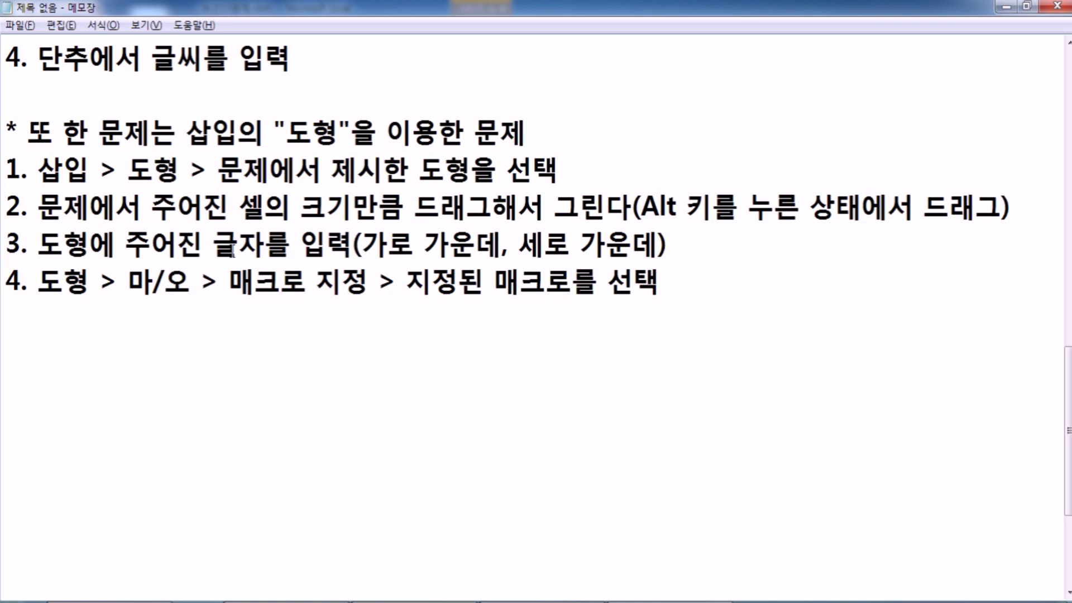
{"action": "key", "text": "alt+Tab"}
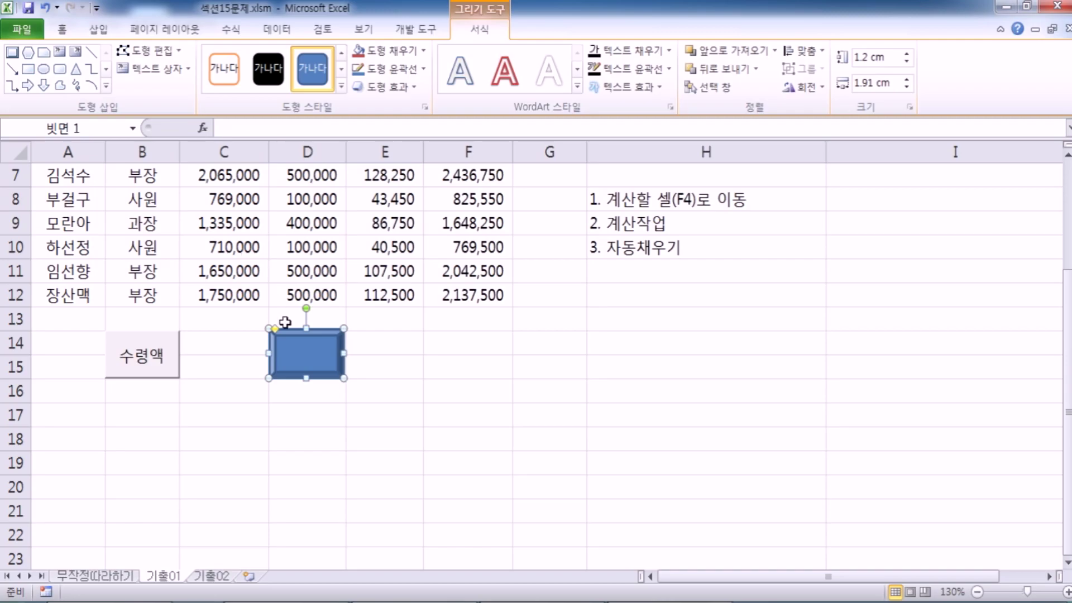
{"action": "type", "text": "섯"}
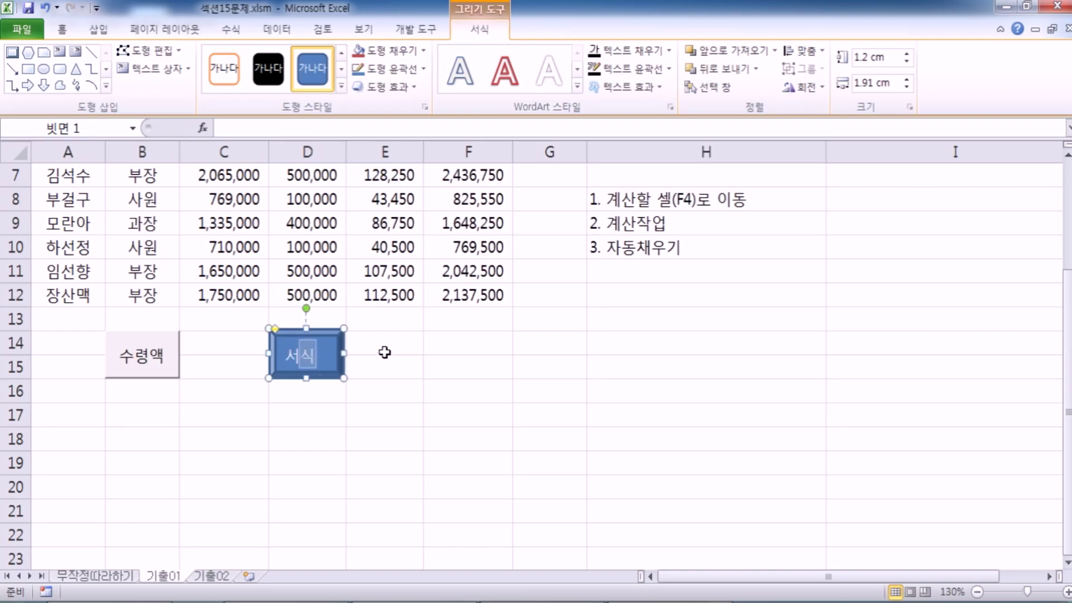
{"action": "key", "text": "alt+Tab"}
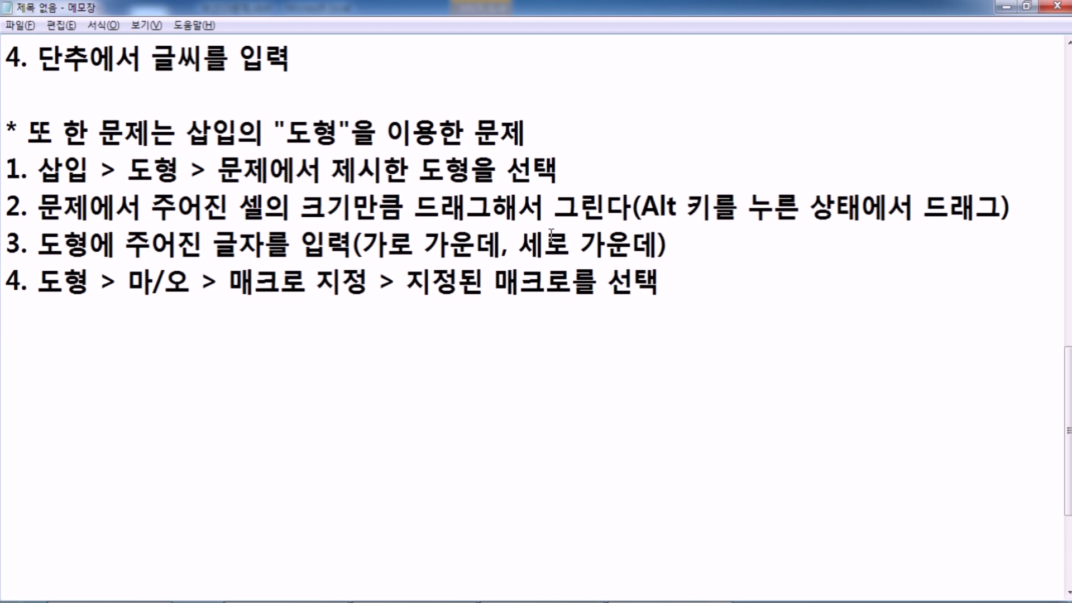
{"action": "key", "text": "alt+Tab"}
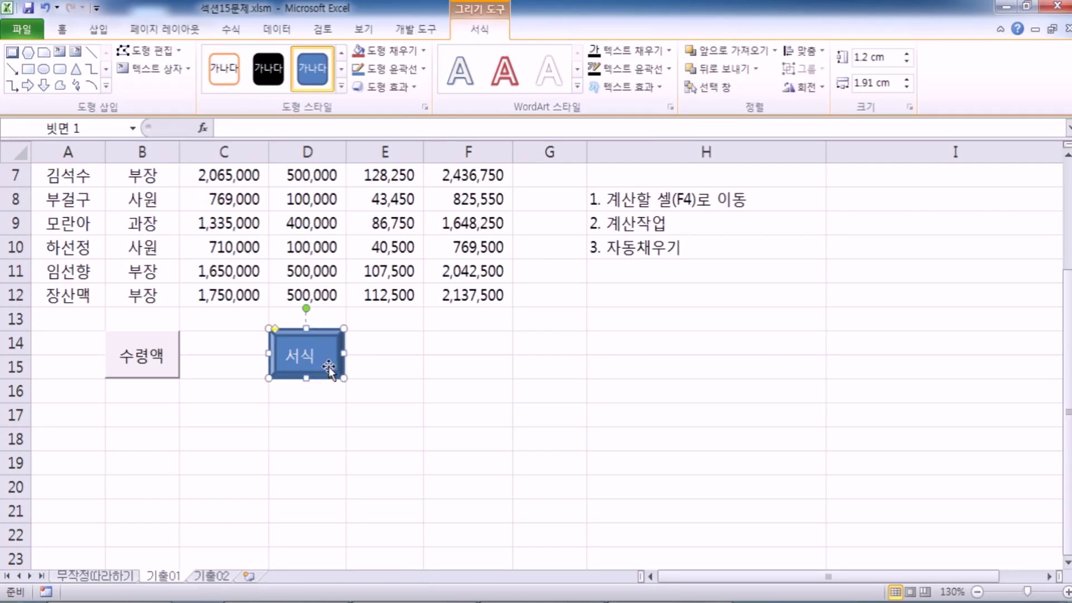
{"action": "right_click", "coordinate": [320, 334]}
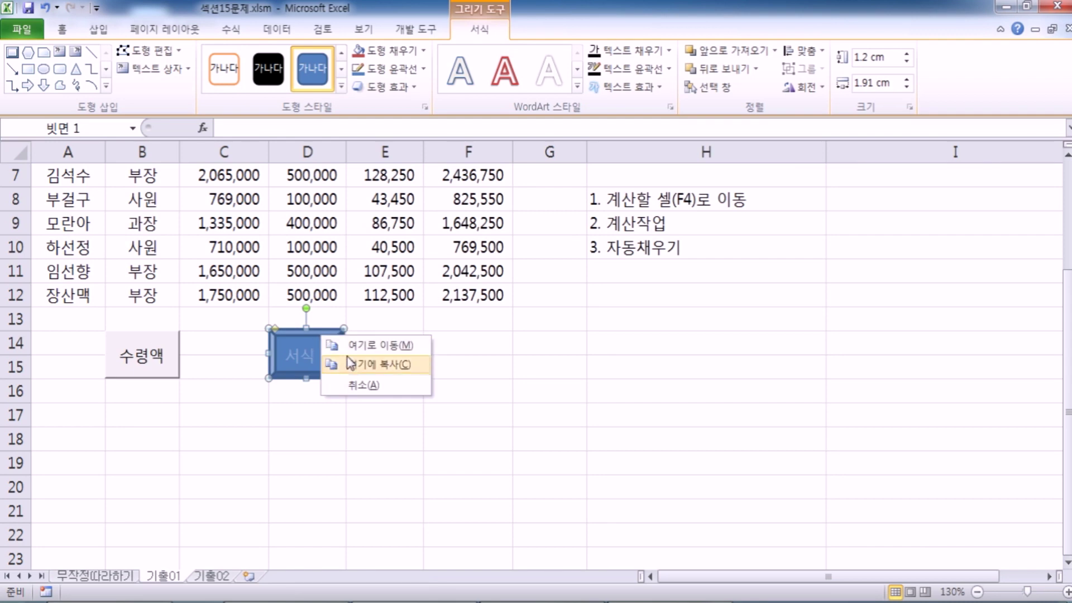
{"action": "right_click", "coordinate": [318, 342]}
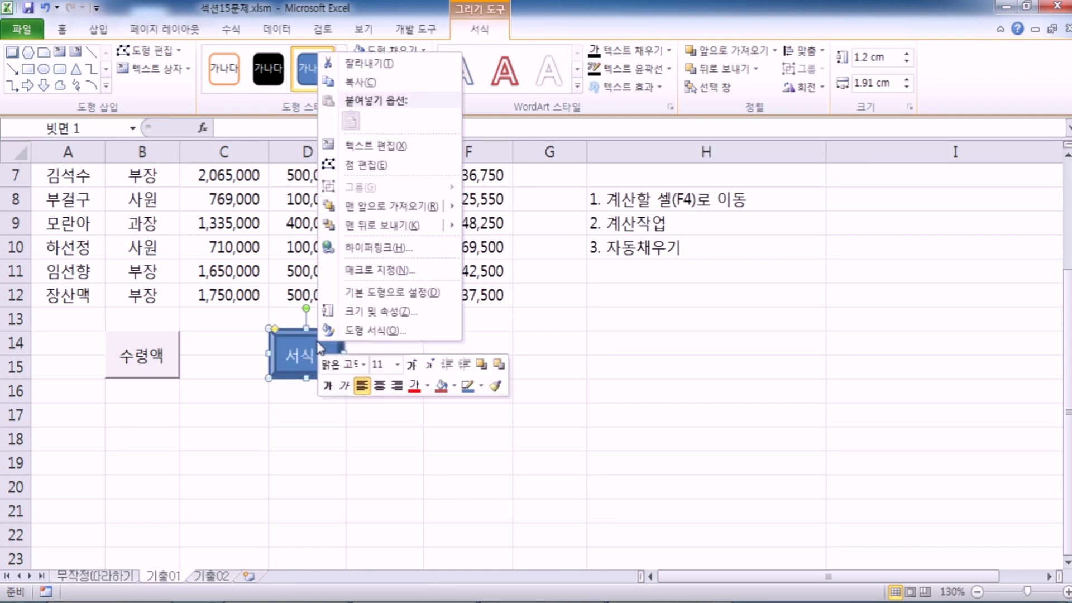
{"action": "left_click", "coordinate": [366, 274]}
{"action": "left_click_drag", "start_coordinate": [320, 142], "coordinate": [517, 112]}
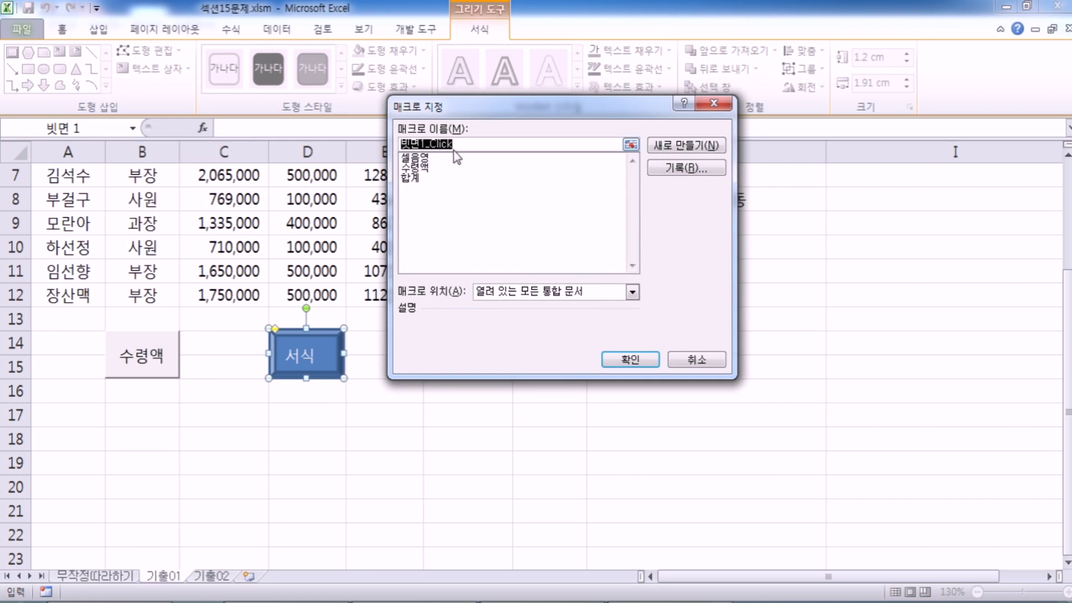
{"action": "left_click", "coordinate": [696, 359]}
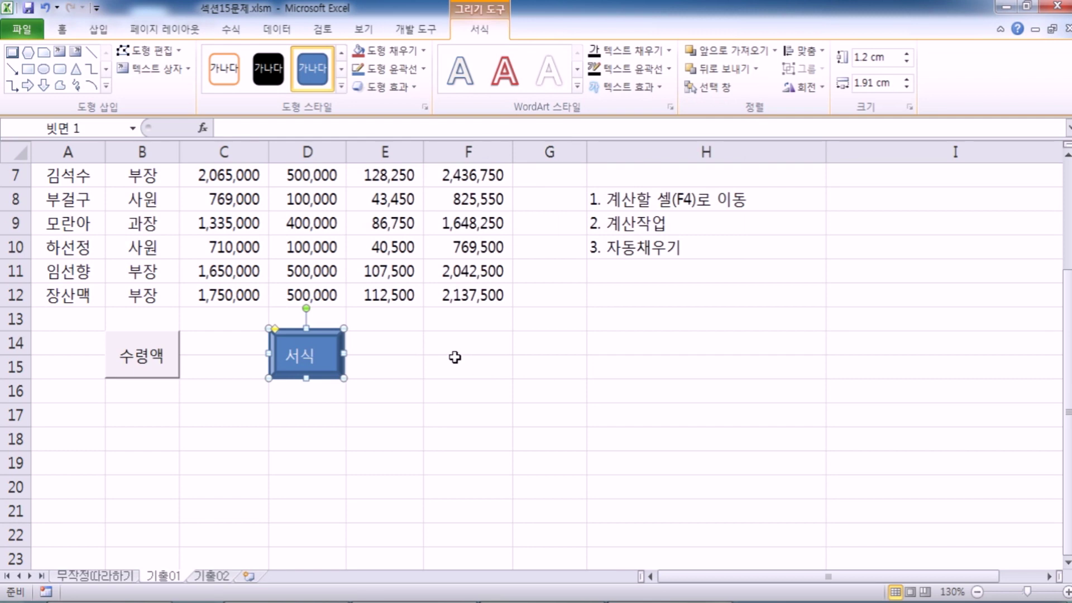
Step: Start recording a macro named 서식 in the current workbook, with title cell A1 selected
{"action": "left_click", "coordinate": [402, 344]}
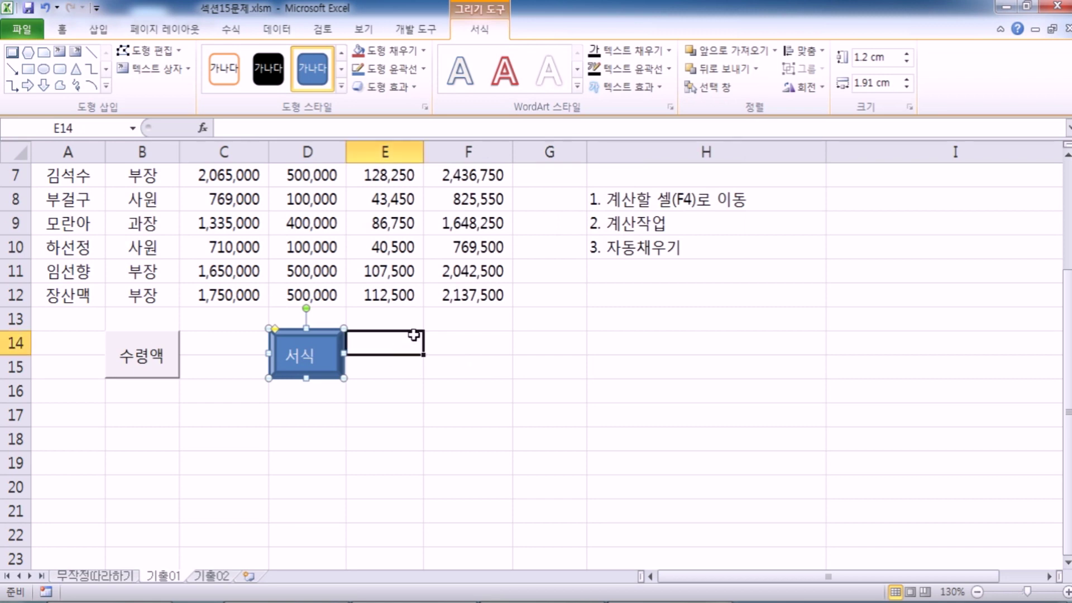
{"action": "scroll", "coordinate": [416, 335], "scroll_direction": "up", "scroll_amount": 2}
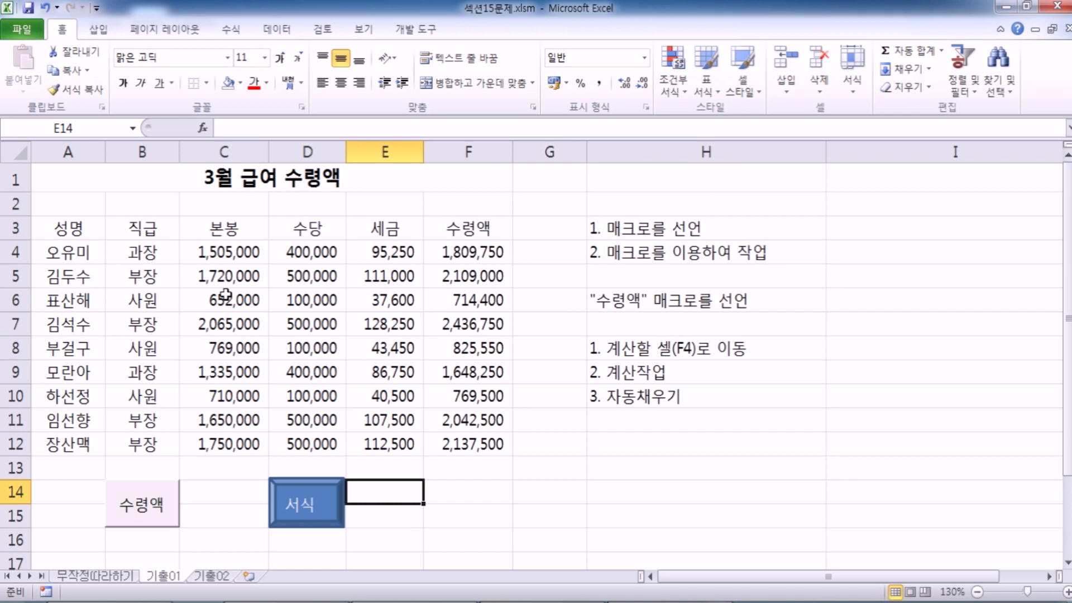
{"action": "left_click", "coordinate": [67, 230]}
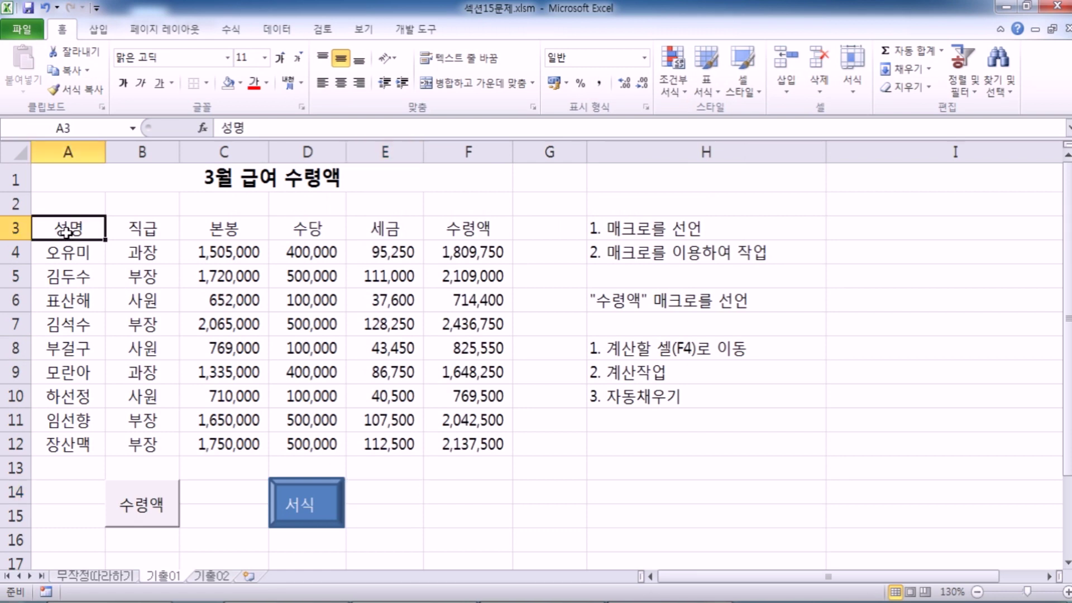
{"action": "left_click", "coordinate": [56, 173]}
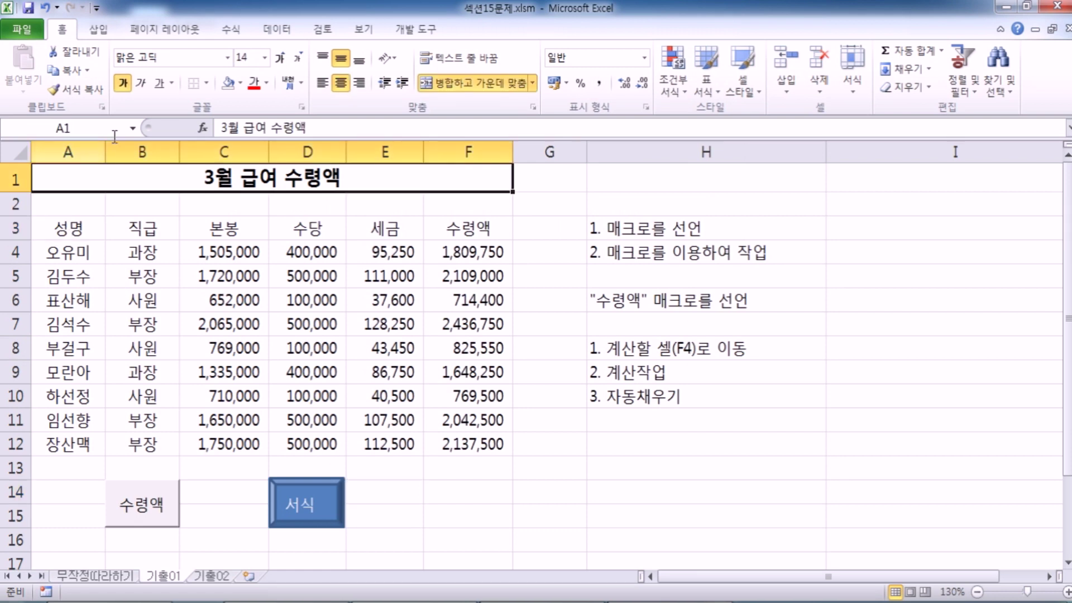
{"action": "left_click", "coordinate": [432, 36]}
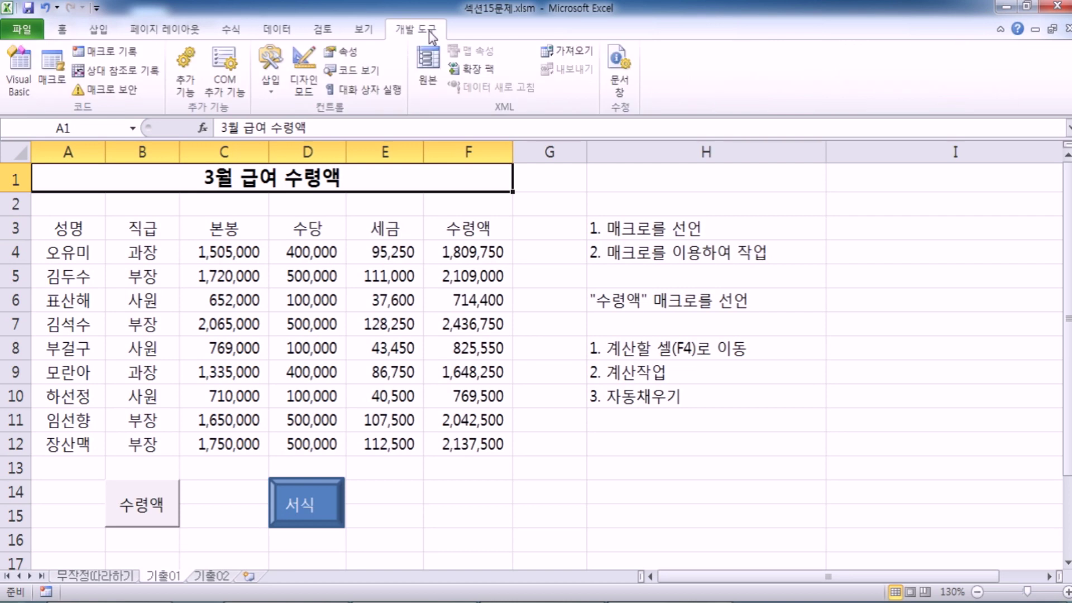
{"action": "left_click", "coordinate": [126, 53]}
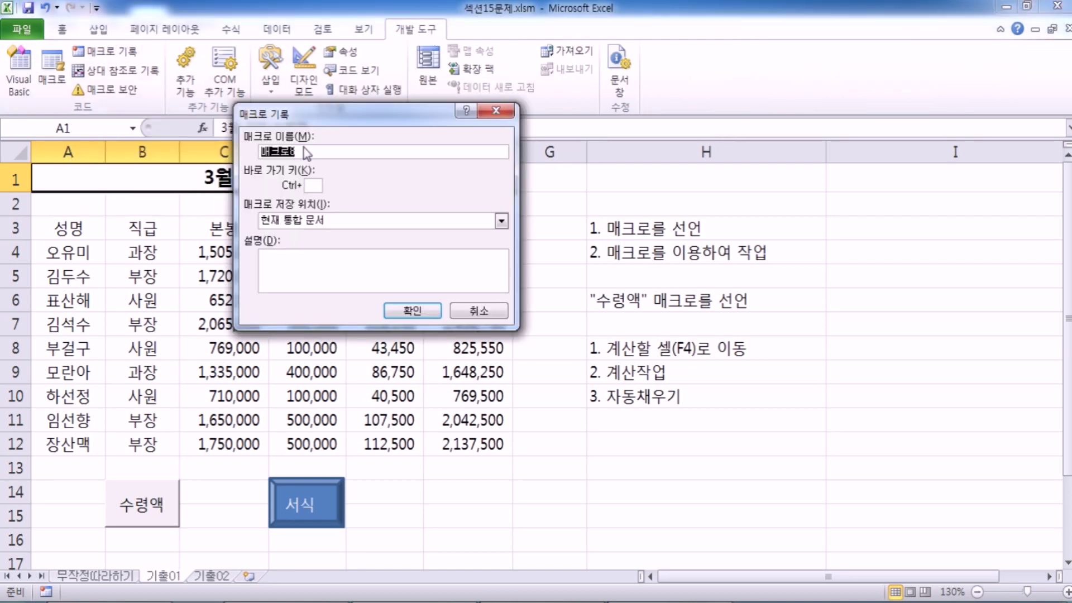
{"action": "type", "text": "서식"}
{"action": "left_click", "coordinate": [407, 315]}
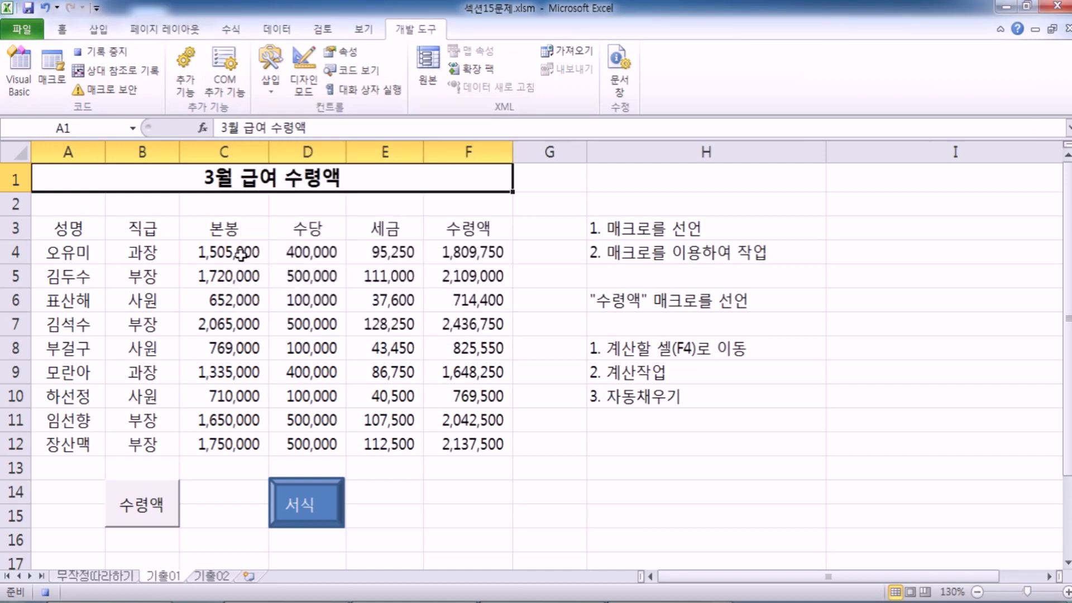
Step: Apply all borders to the table range A3:F12 as the recorded action of the 서식 macro
{"action": "left_click_drag", "start_coordinate": [73, 230], "coordinate": [469, 441]}
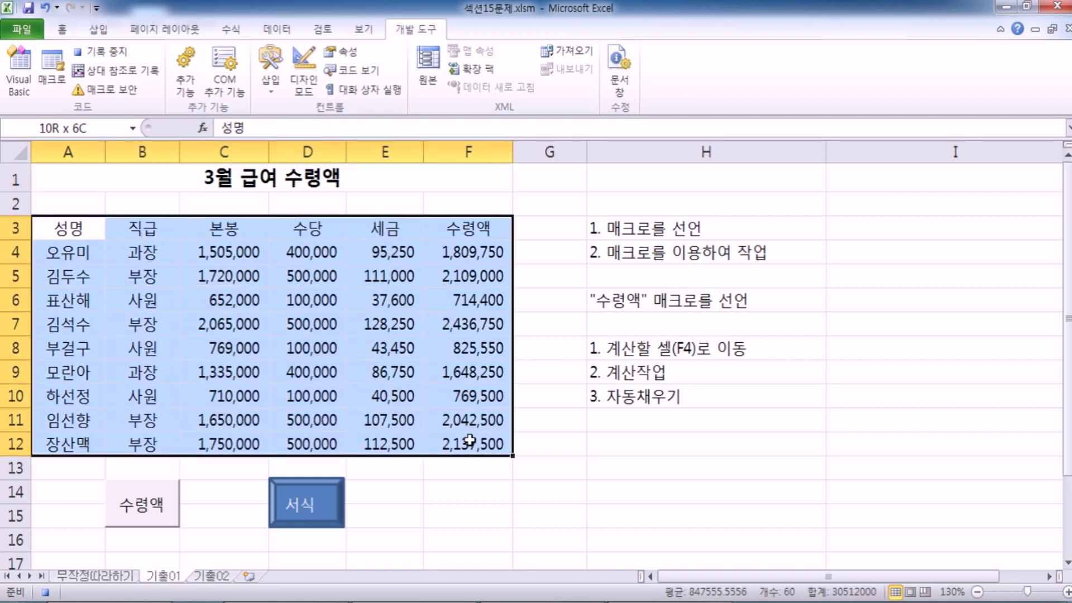
{"action": "left_click_drag", "start_coordinate": [469, 441], "coordinate": [470, 441]}
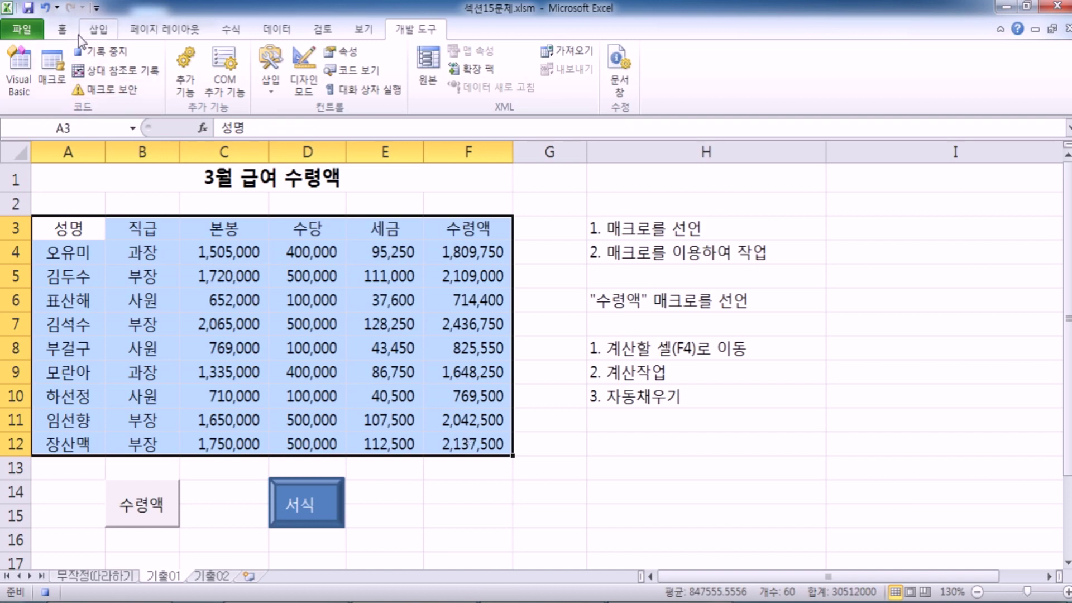
{"action": "left_click", "coordinate": [63, 30]}
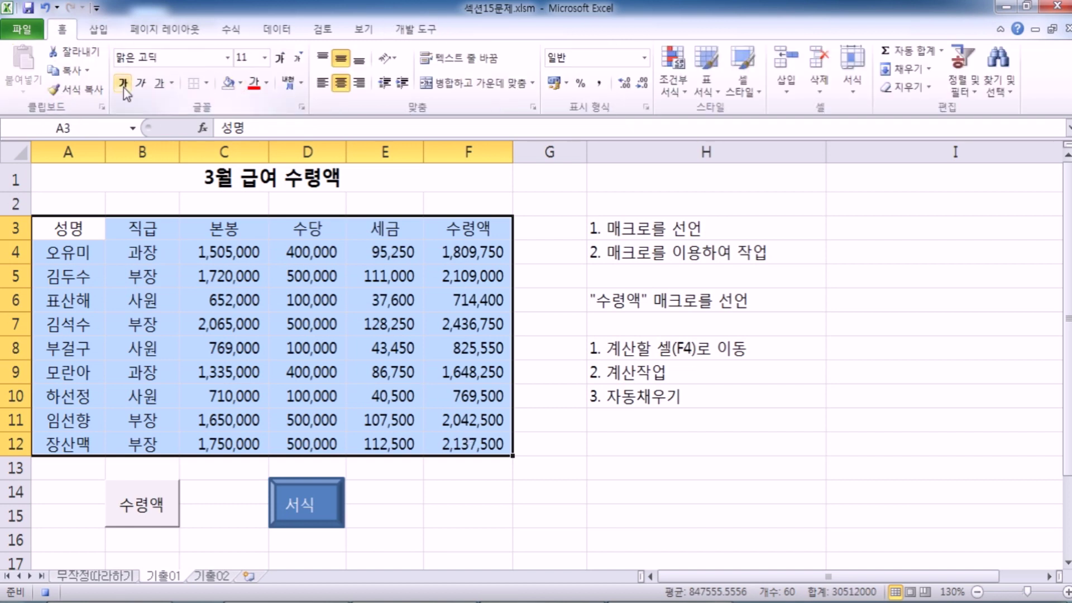
{"action": "left_click", "coordinate": [207, 83]}
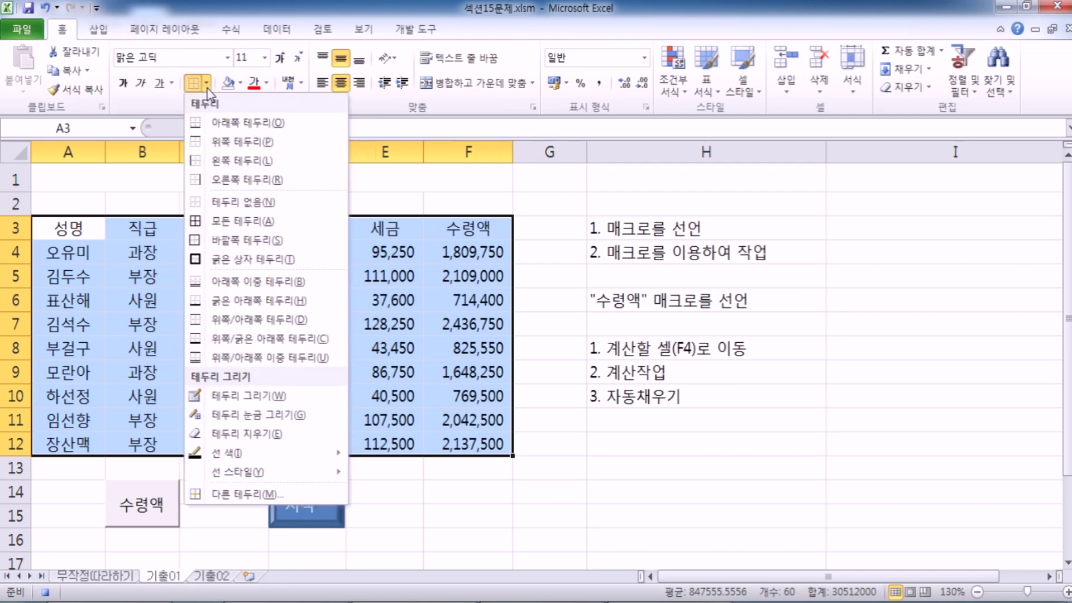
{"action": "left_click", "coordinate": [234, 223]}
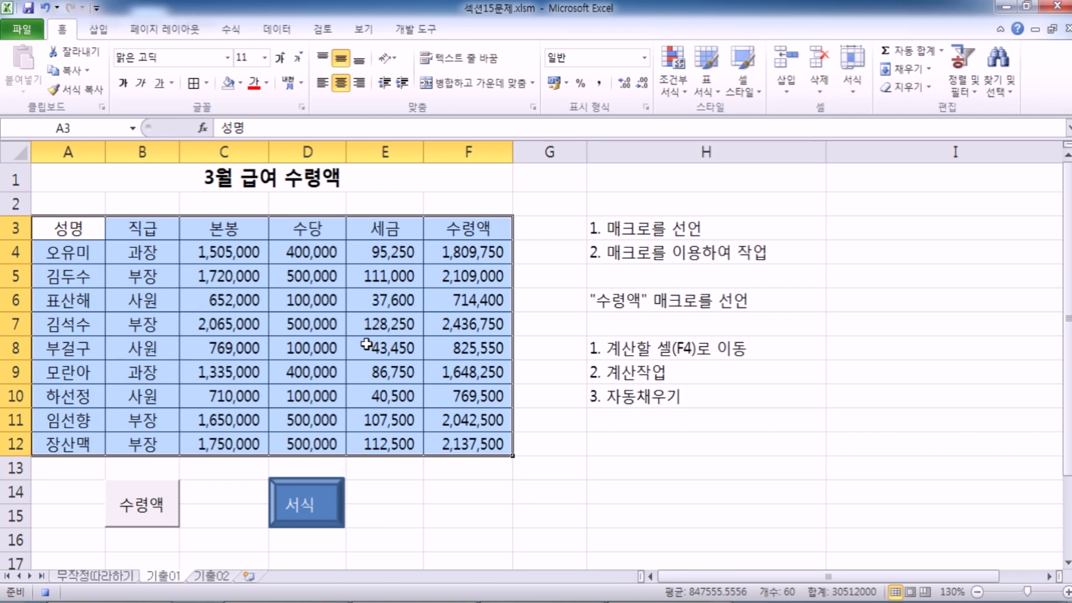
Step: Select cell A3 and stop recording the 서식 macro
{"action": "left_click", "coordinate": [75, 229]}
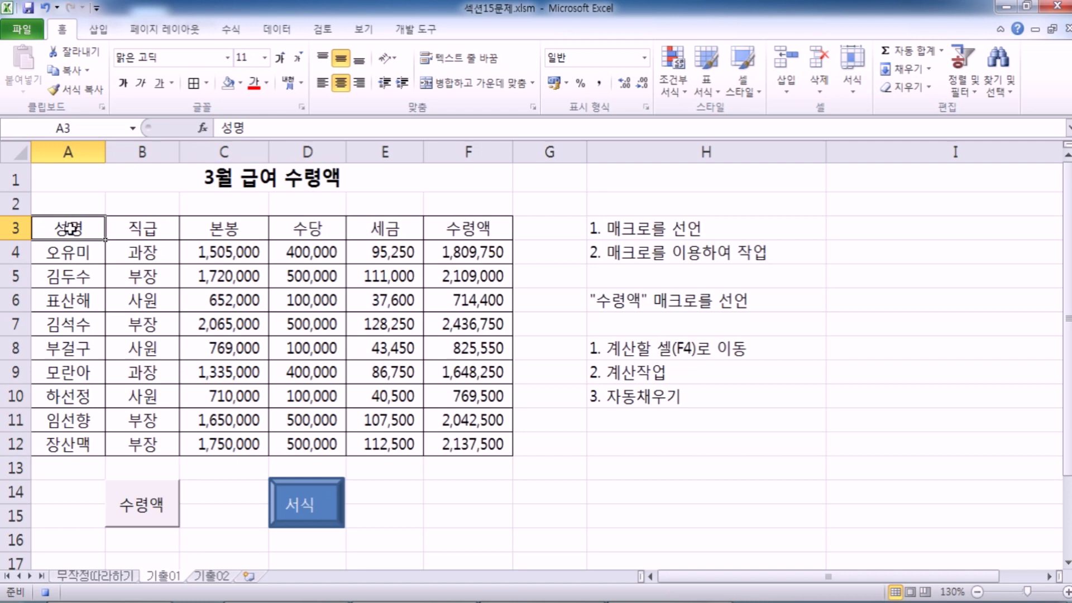
{"action": "left_click", "coordinate": [416, 29]}
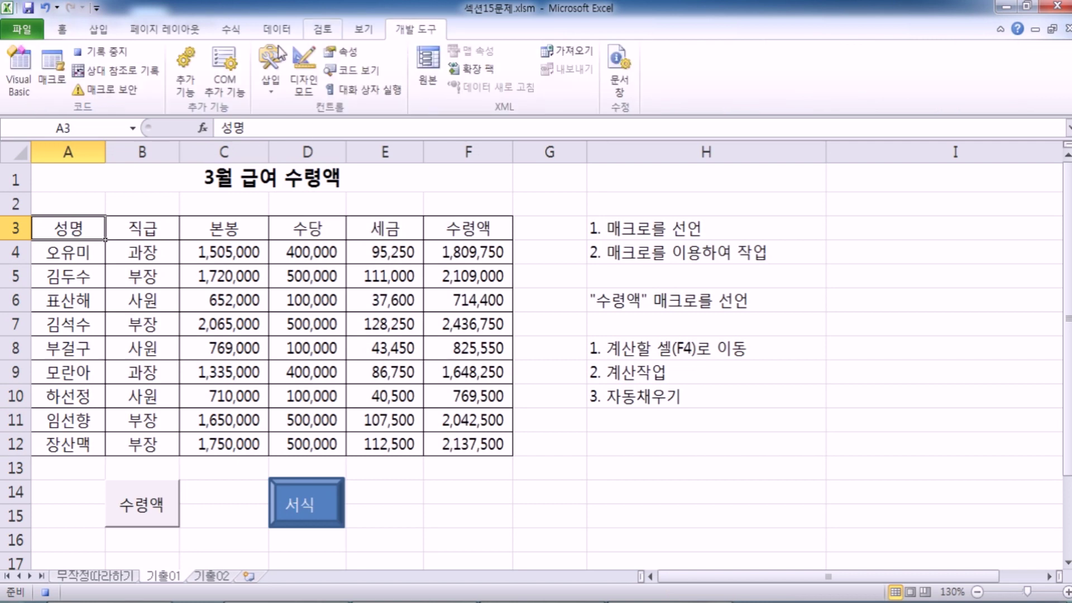
{"action": "left_click", "coordinate": [113, 56]}
Step: Switch to the Notepad notes and review the instructions for the form-control button and shape macro problems
{"action": "key", "text": "alt+Tab"}
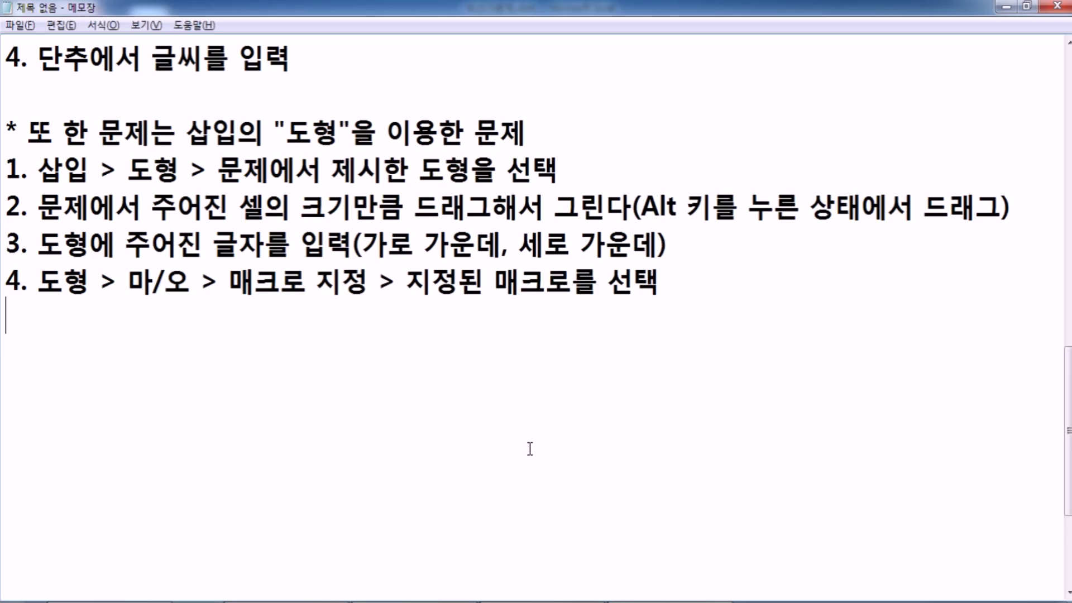
{"action": "scroll", "coordinate": [223, 244], "scroll_direction": "up", "scroll_amount": 1}
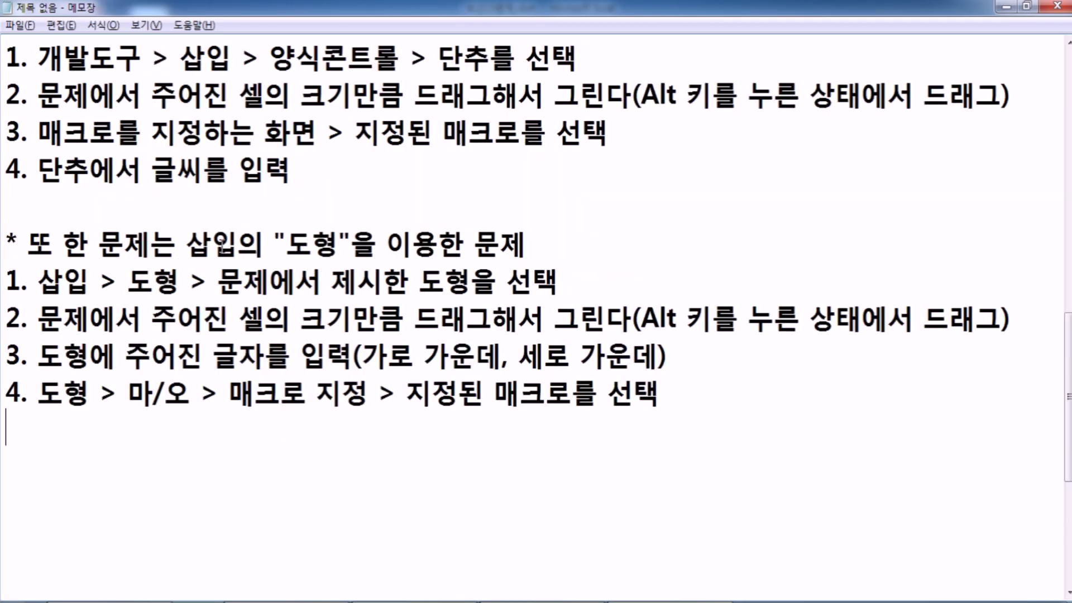
{"action": "scroll", "coordinate": [222, 242], "scroll_direction": "up", "scroll_amount": 6}
{"action": "scroll", "coordinate": [220, 244], "scroll_direction": "down", "scroll_amount": 5}
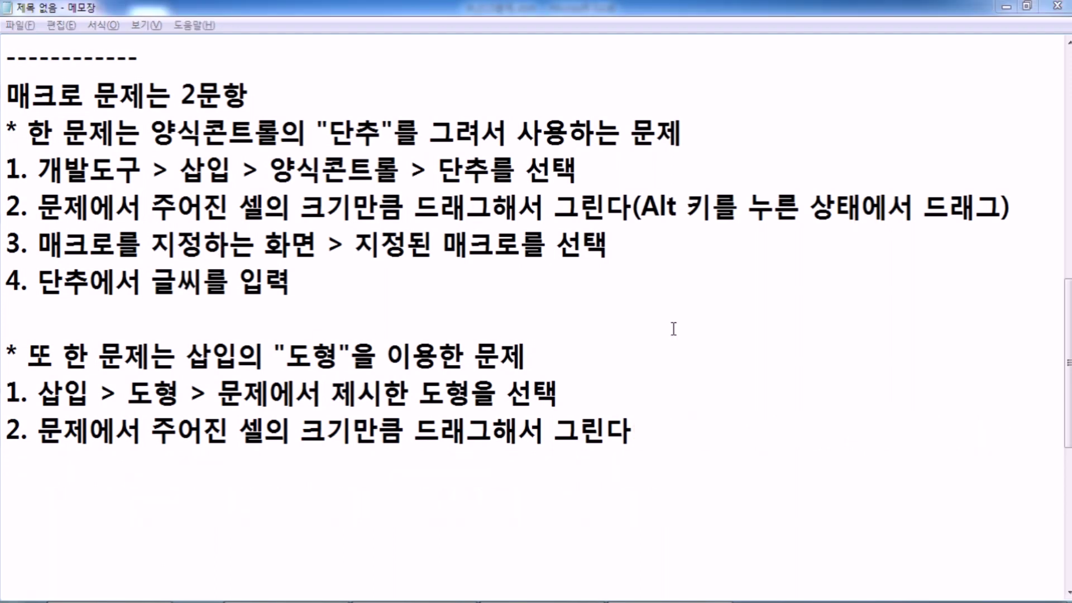
Step: Switch back to the Excel workbook and assign the 서식 macro to the bevel shape over D14:D15
{"action": "key", "text": "alt+Tab"}
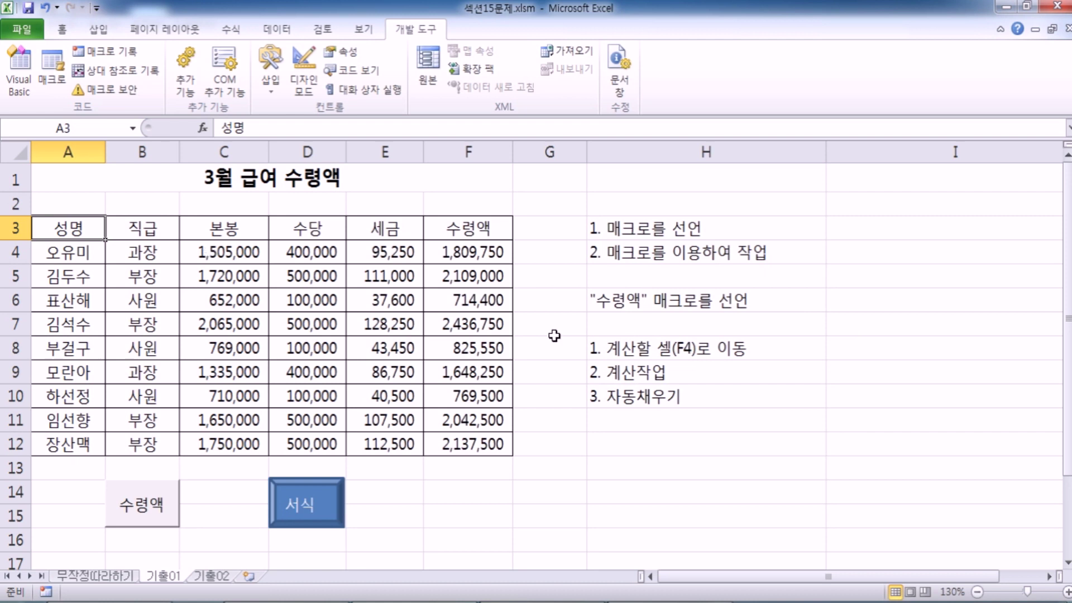
{"action": "scroll", "coordinate": [338, 436], "scroll_direction": "down", "scroll_amount": 1}
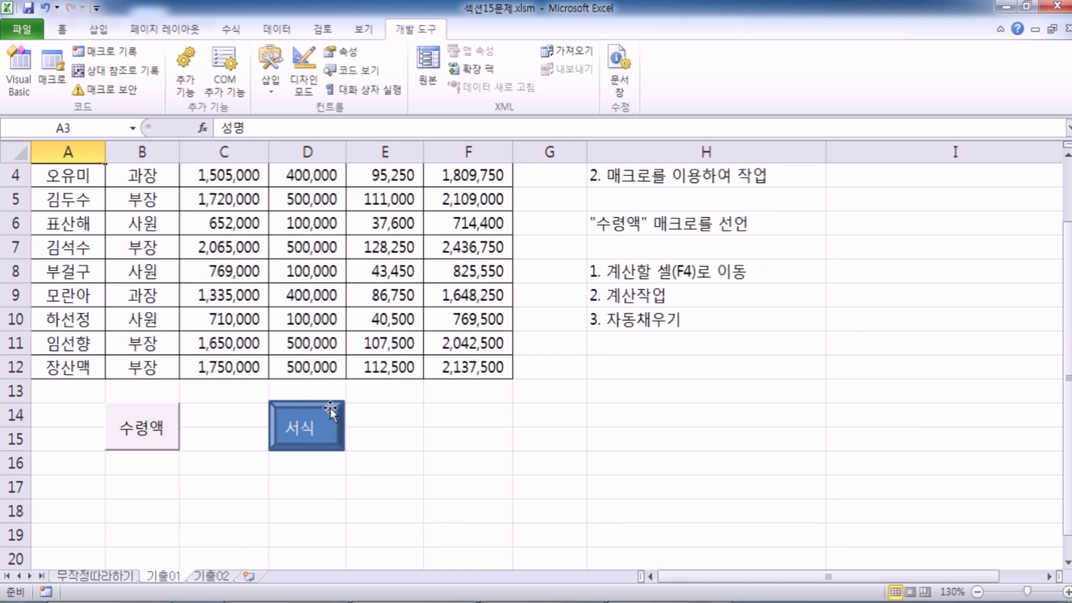
{"action": "right_click", "coordinate": [331, 410]}
{"action": "key", "text": "Escape"}
{"action": "right_click", "coordinate": [324, 407]}
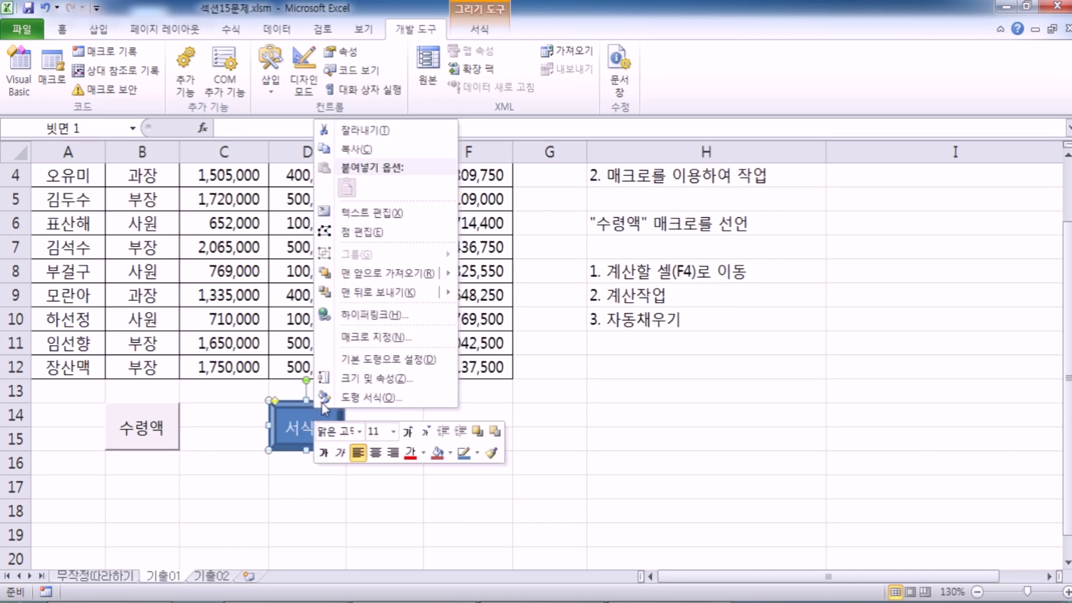
{"action": "left_click", "coordinate": [377, 339]}
{"action": "left_click_drag", "start_coordinate": [291, 192], "coordinate": [447, 101]}
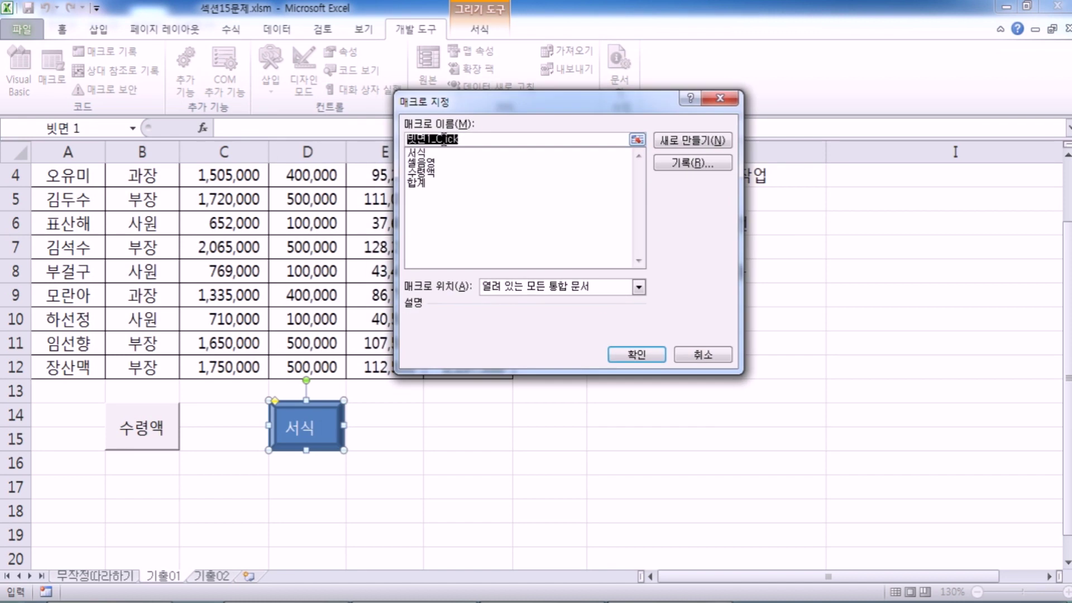
{"action": "left_click", "coordinate": [425, 153]}
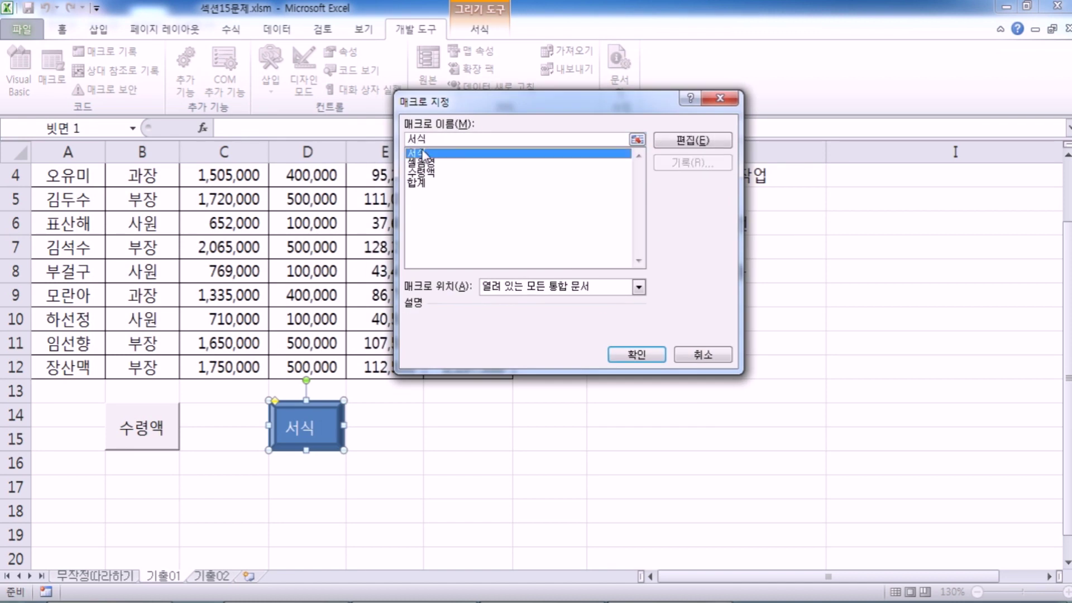
{"action": "left_click", "coordinate": [648, 355]}
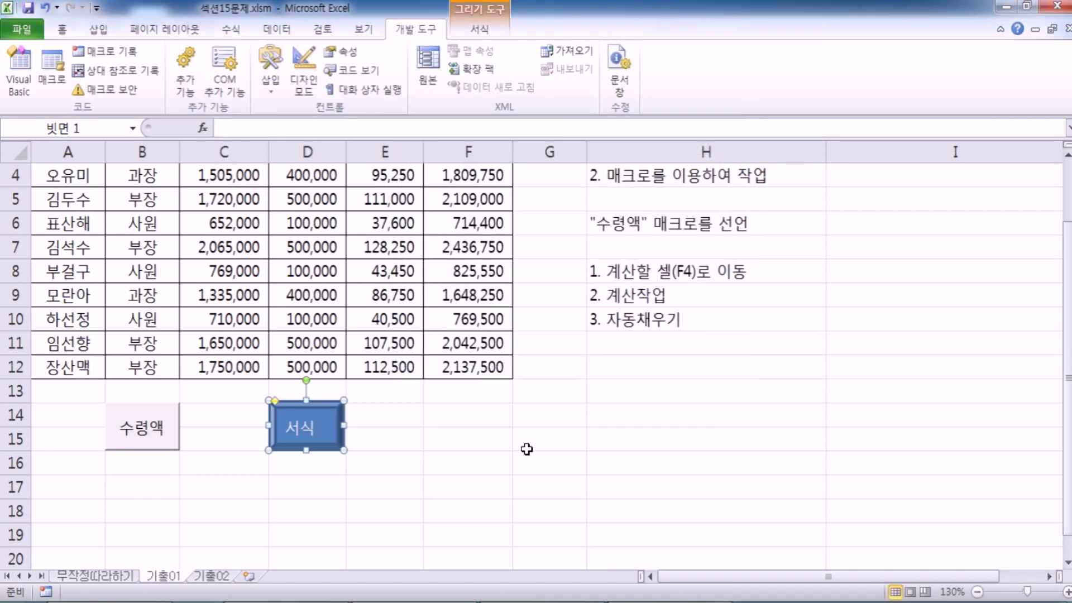
{"action": "left_click", "coordinate": [454, 462]}
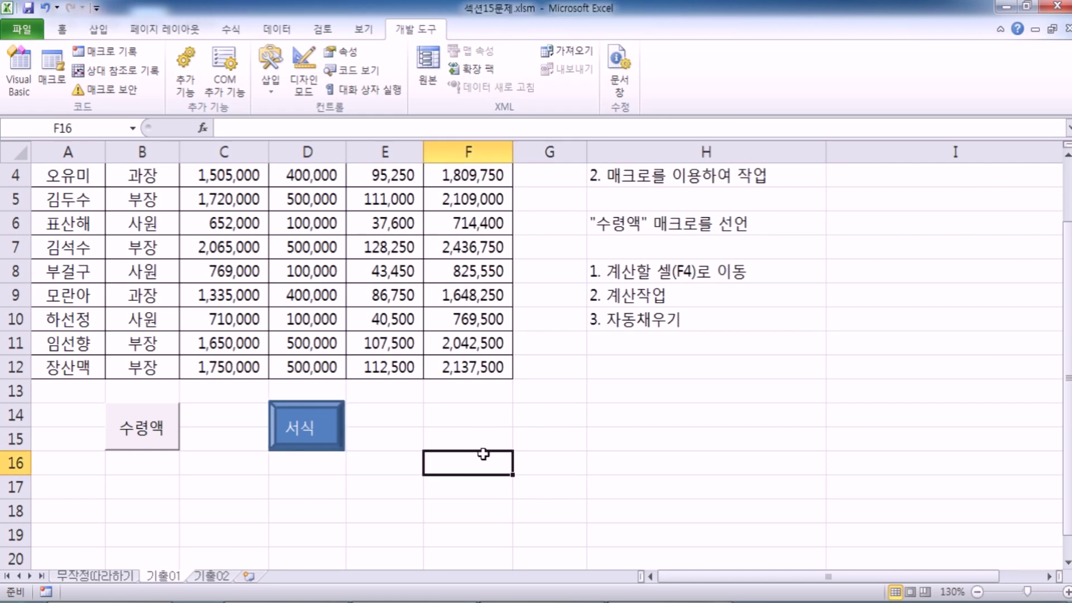
Step: Test the 서식 macro by running it from the bevel shape while cell F16 is selected
{"action": "scroll", "coordinate": [310, 335], "scroll_direction": "down", "scroll_amount": 2}
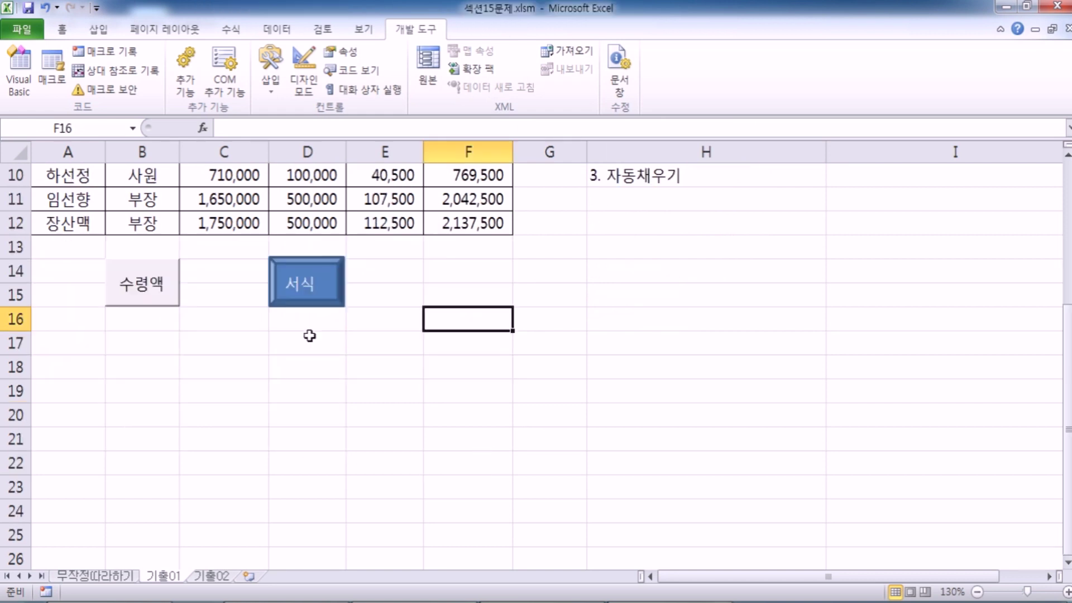
{"action": "left_click", "coordinate": [326, 277]}
{"action": "left_click", "coordinate": [333, 501]}
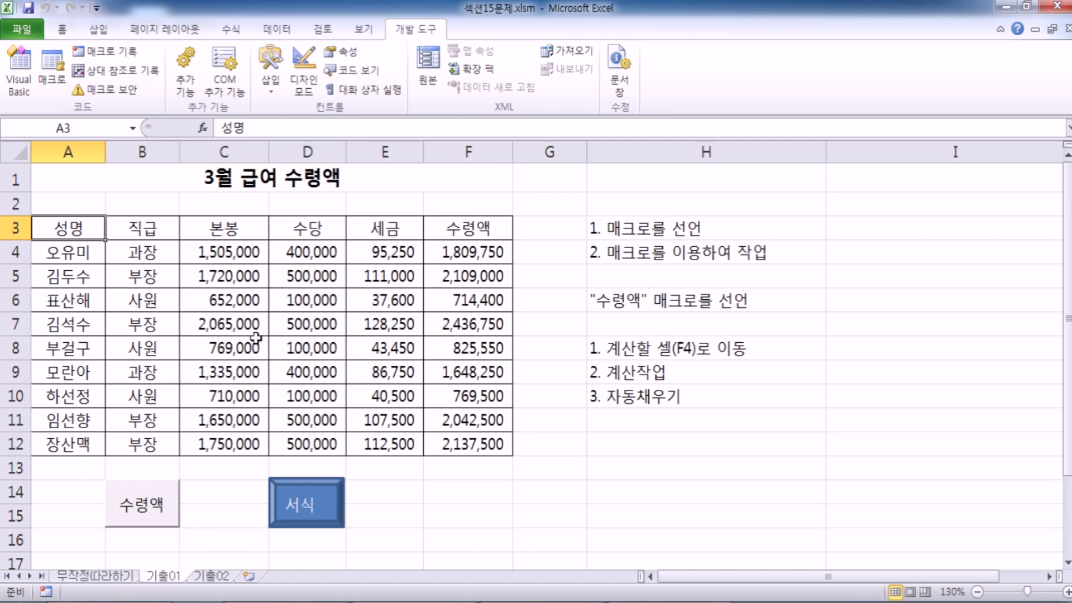
Step: Remove all borders from A3:F12 and restore them by running the 서식 shape macro with G14 selected
{"action": "left_click_drag", "start_coordinate": [101, 231], "coordinate": [455, 441]}
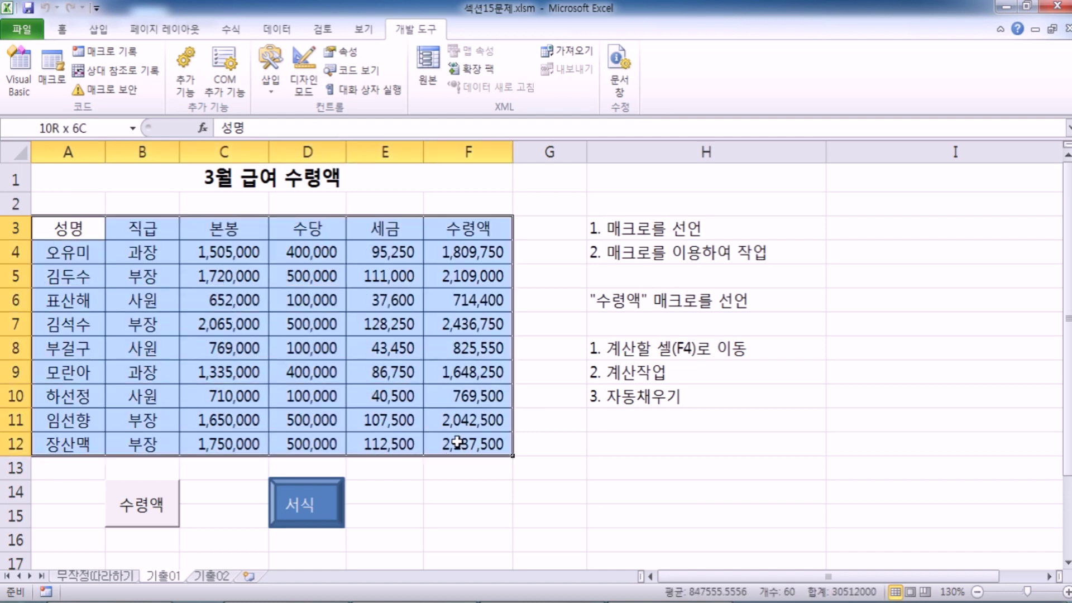
{"action": "left_click", "coordinate": [83, 31]}
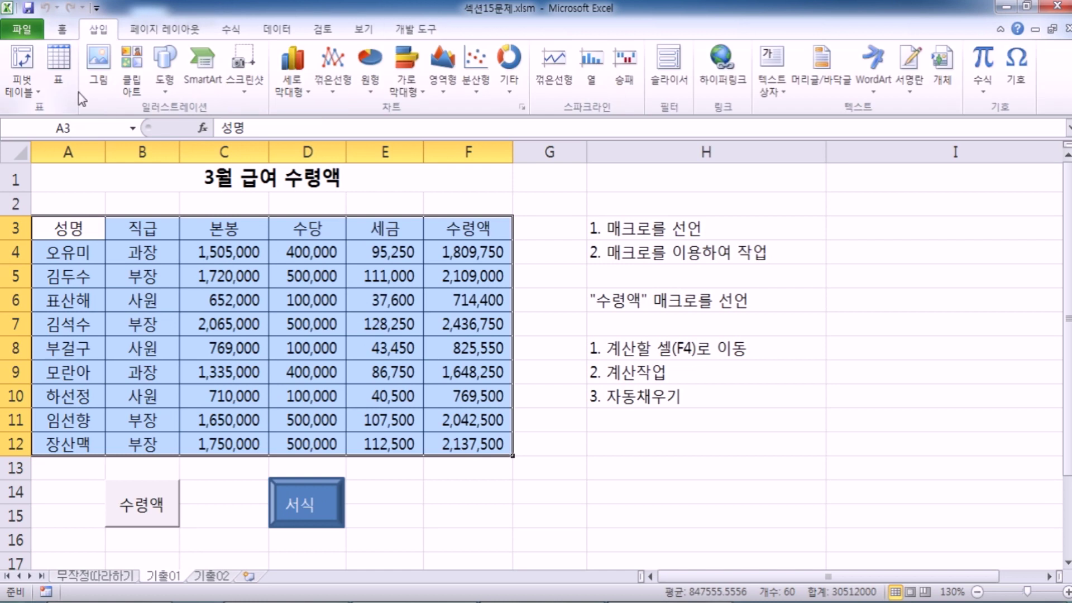
{"action": "left_click", "coordinate": [62, 29]}
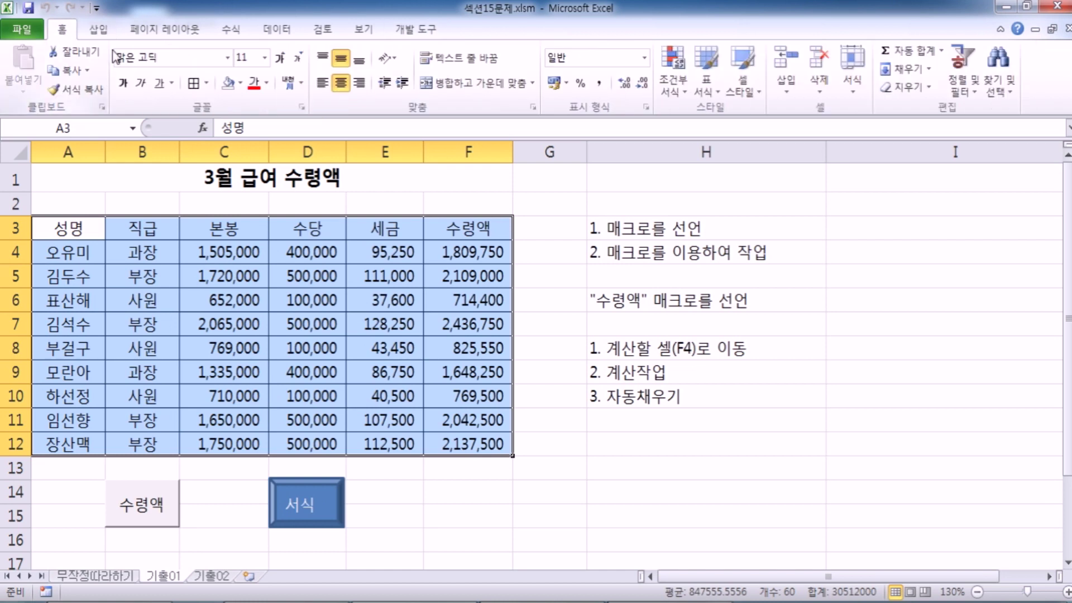
{"action": "left_click", "coordinate": [206, 84]}
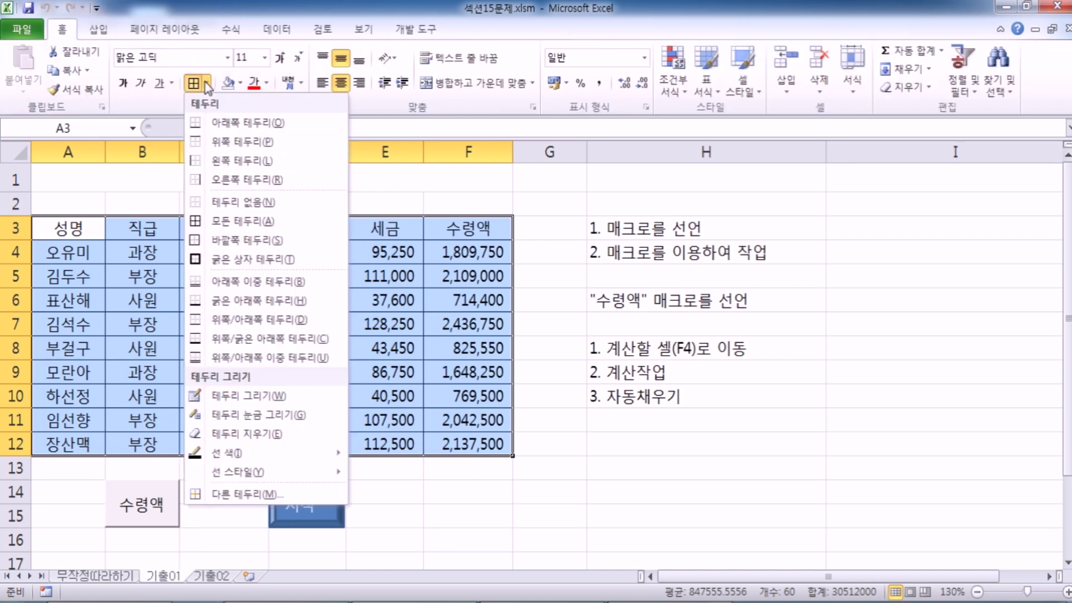
{"action": "left_click", "coordinate": [222, 202]}
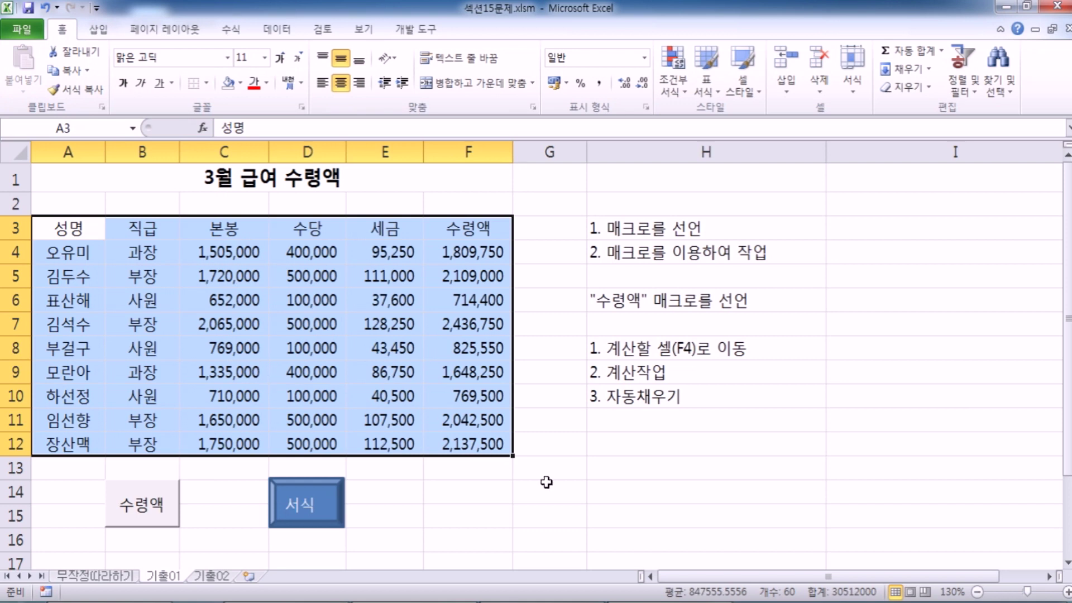
{"action": "left_click", "coordinate": [567, 487]}
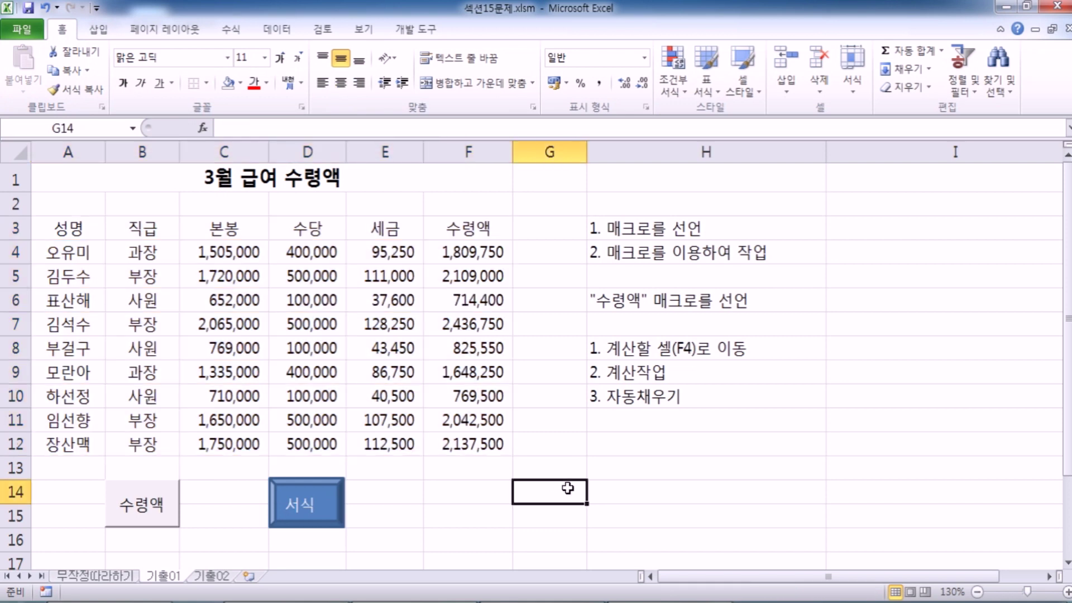
{"action": "left_click", "coordinate": [332, 493]}
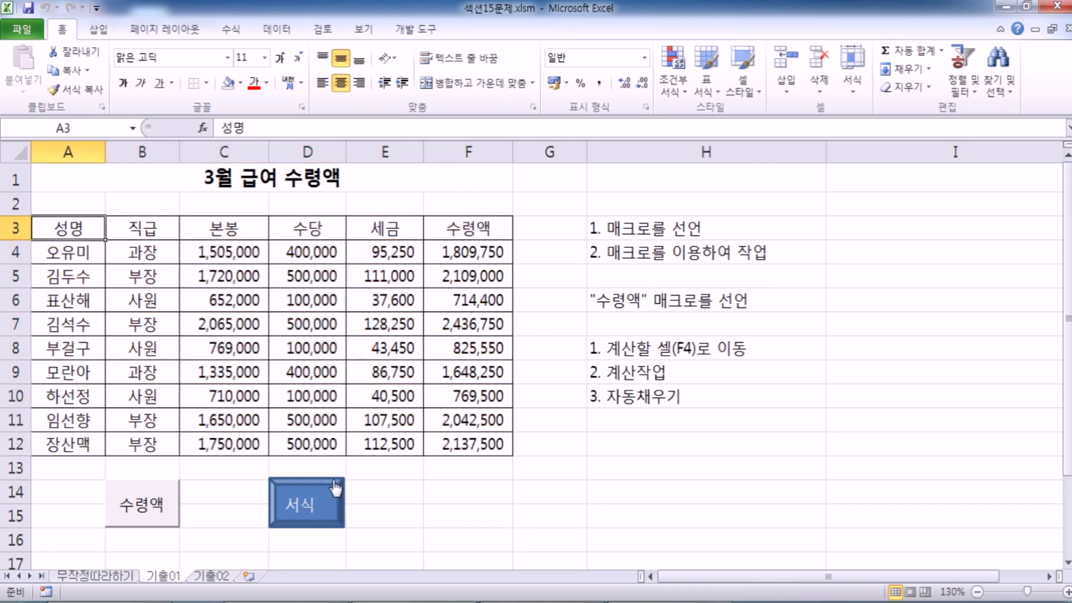
Step: Remove the borders from A3:F12 again and reapply them with the 서식 shape macro from title cell A1
{"action": "left_click_drag", "start_coordinate": [83, 231], "coordinate": [457, 447]}
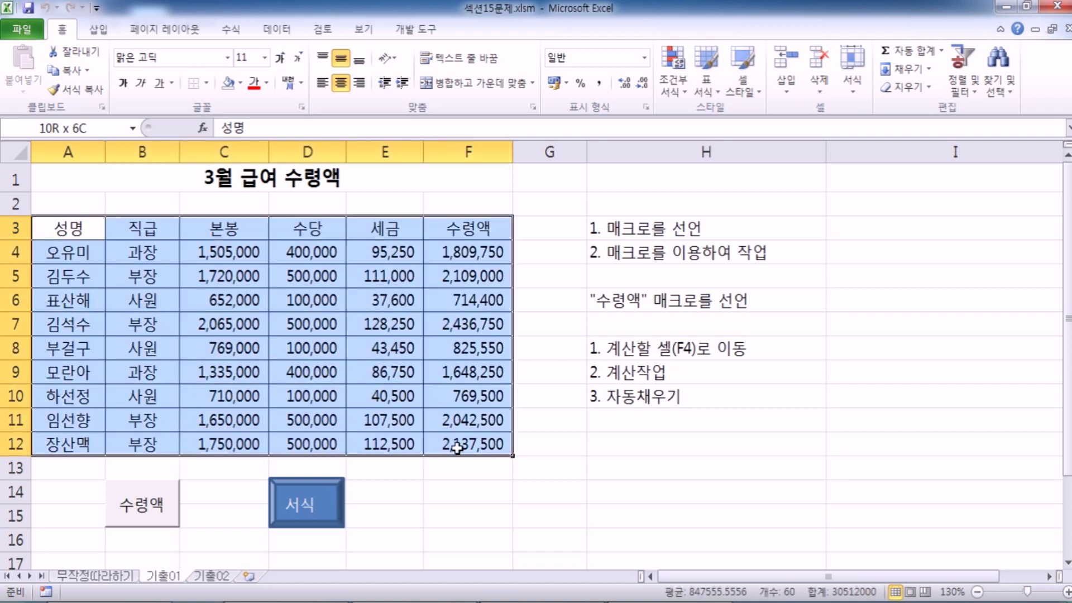
{"action": "left_click", "coordinate": [207, 82]}
{"action": "left_click", "coordinate": [204, 203]}
{"action": "left_click", "coordinate": [232, 187]}
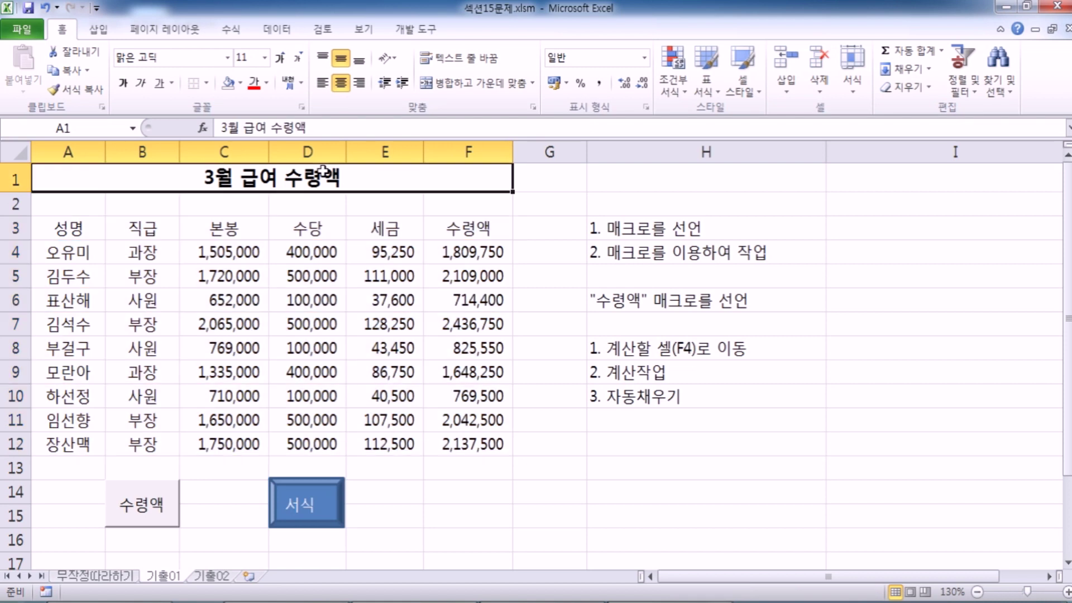
{"action": "left_click", "coordinate": [329, 494]}
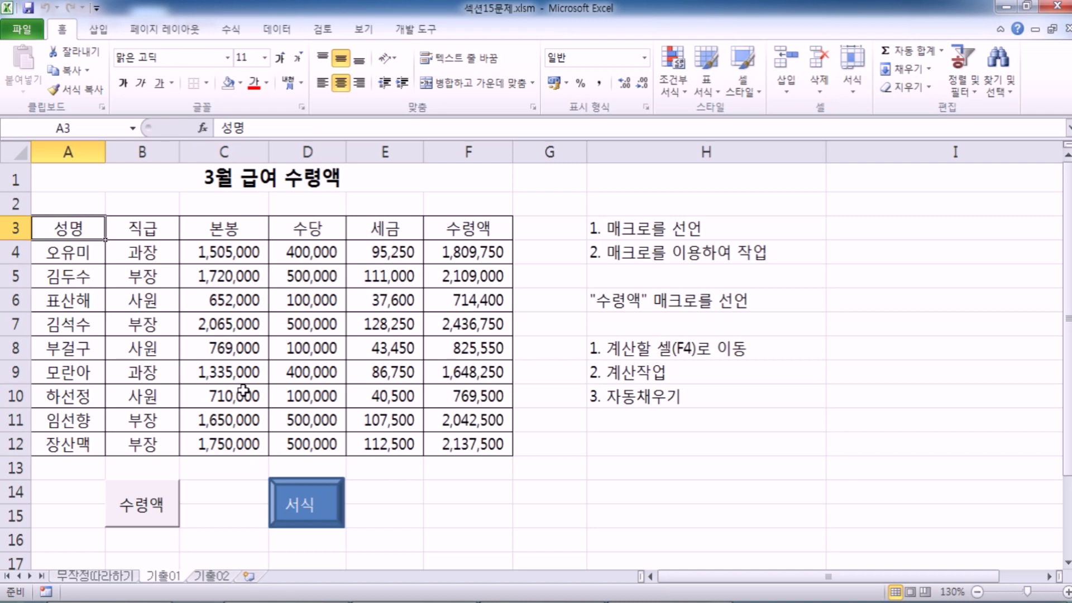
Step: Run the 서식 macro from the bevel shape repeatedly, selecting different cells such as H12 and A1 before each run
{"action": "left_click", "coordinate": [868, 272]}
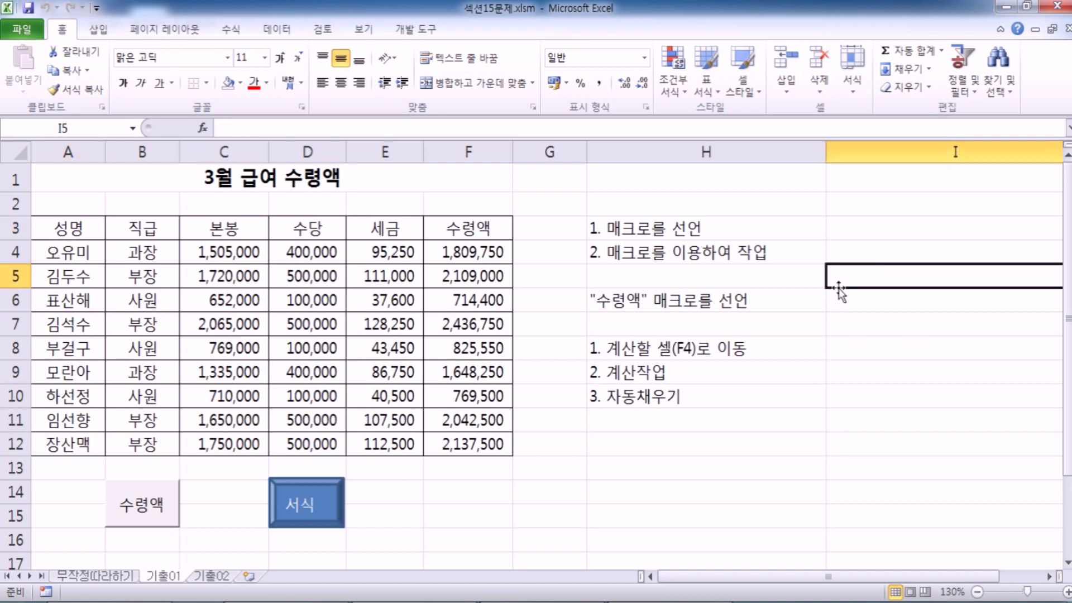
{"action": "scroll", "coordinate": [836, 285], "scroll_direction": "down", "scroll_amount": 2}
{"action": "left_click", "coordinate": [740, 297]}
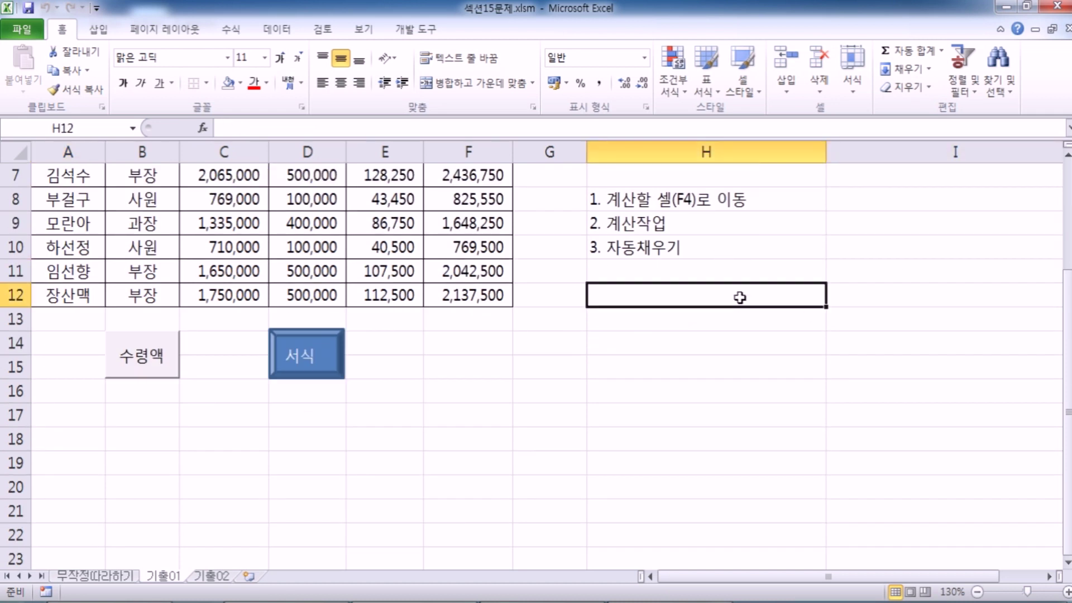
{"action": "left_click", "coordinate": [316, 346]}
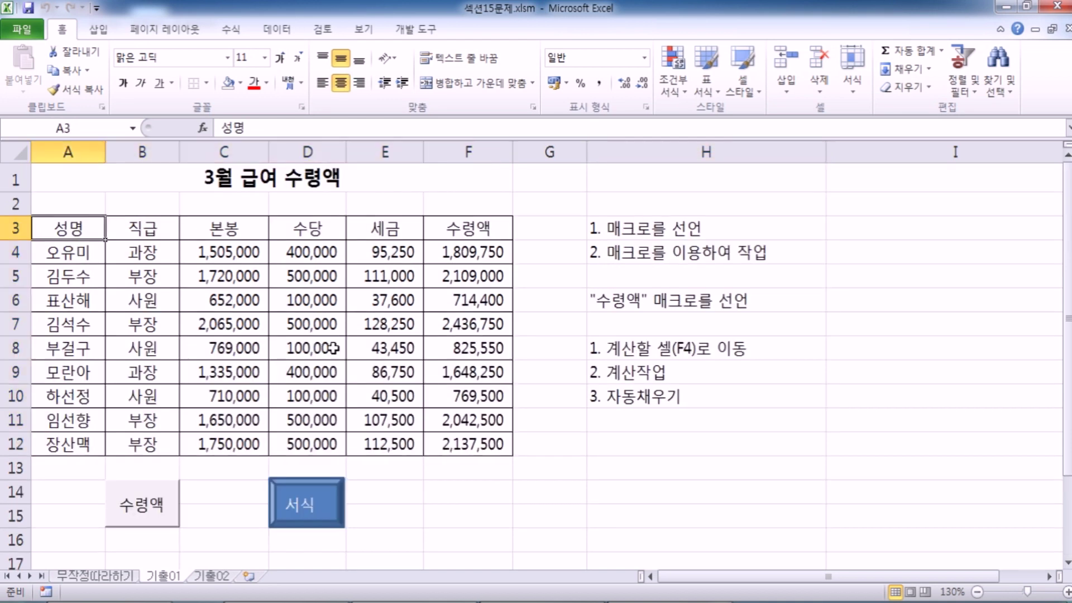
{"action": "left_click", "coordinate": [87, 188]}
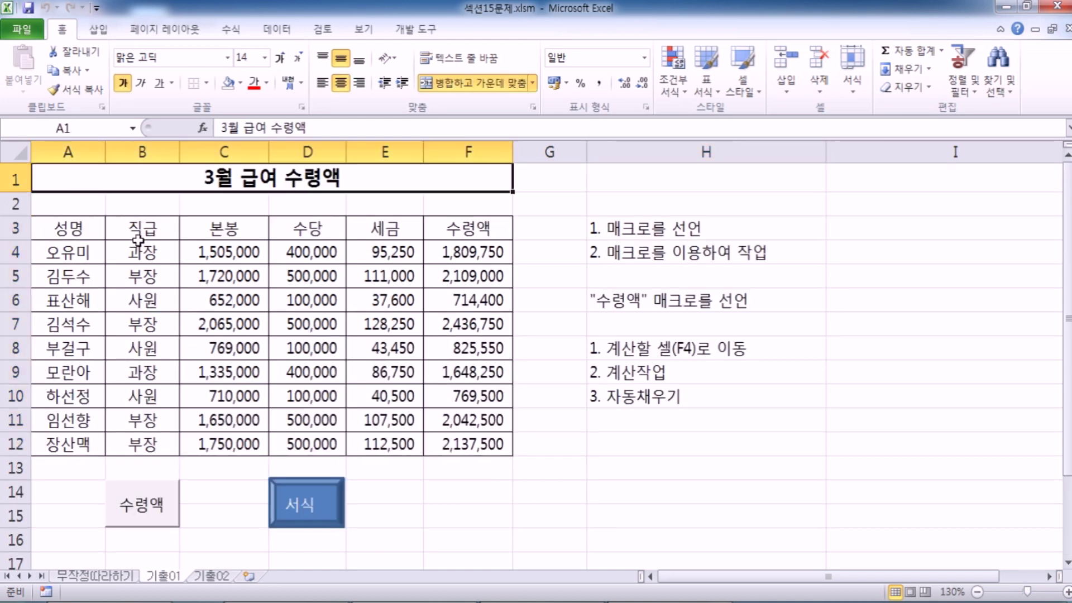
{"action": "left_click", "coordinate": [318, 487]}
{"action": "left_click", "coordinate": [429, 333]}
{"action": "left_click", "coordinate": [333, 490]}
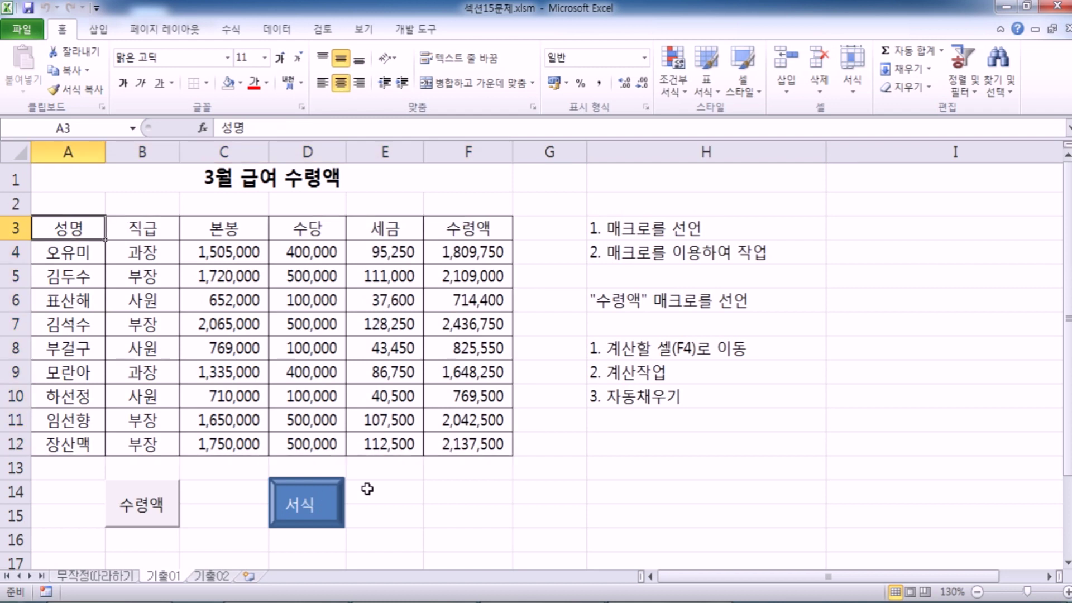
{"action": "left_click", "coordinate": [847, 429]}
{"action": "left_click", "coordinate": [338, 496]}
Step: Clear the 수령액 values in F4:F12 and recalculate them by running the 수령액 button's macro
{"action": "left_click_drag", "start_coordinate": [466, 263], "coordinate": [467, 441]}
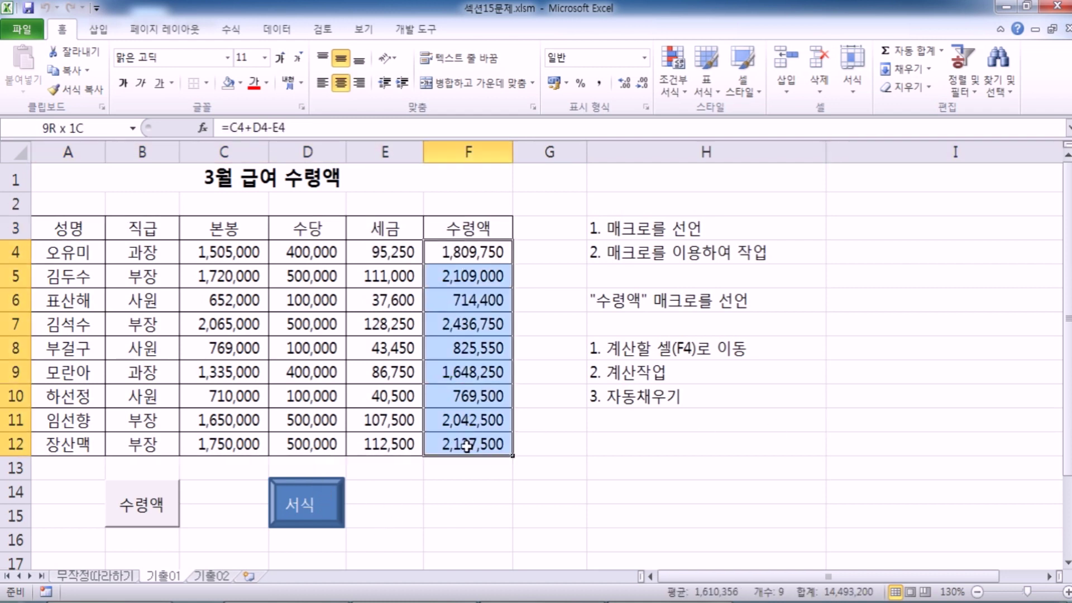
{"action": "key", "text": "Delete"}
{"action": "left_click", "coordinate": [614, 464]}
{"action": "left_click", "coordinate": [484, 253]}
{"action": "left_click", "coordinate": [470, 338]}
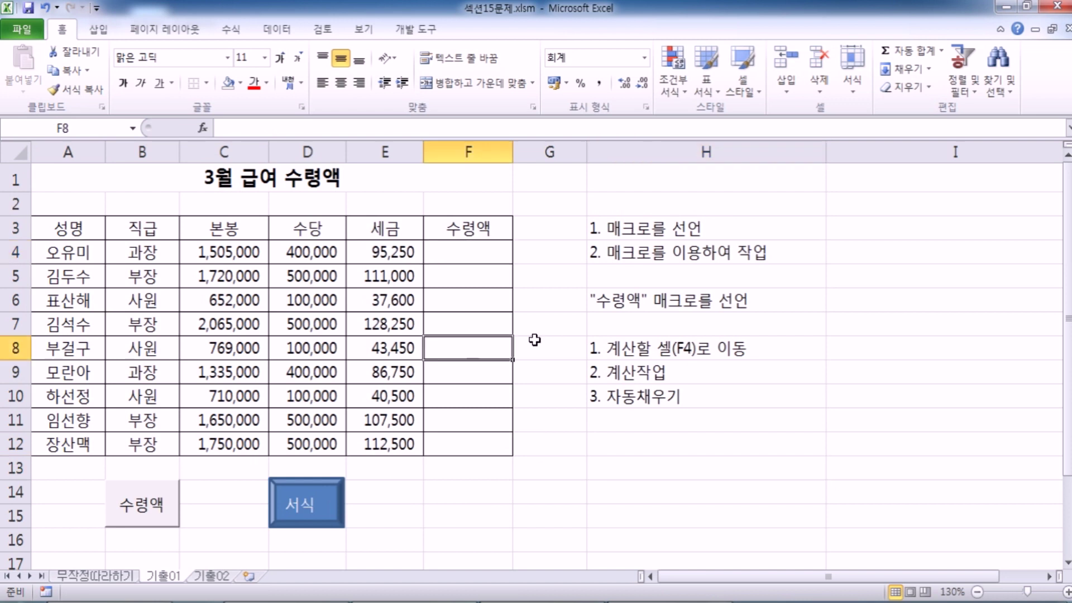
{"action": "left_click", "coordinate": [888, 269]}
{"action": "left_click", "coordinate": [893, 342]}
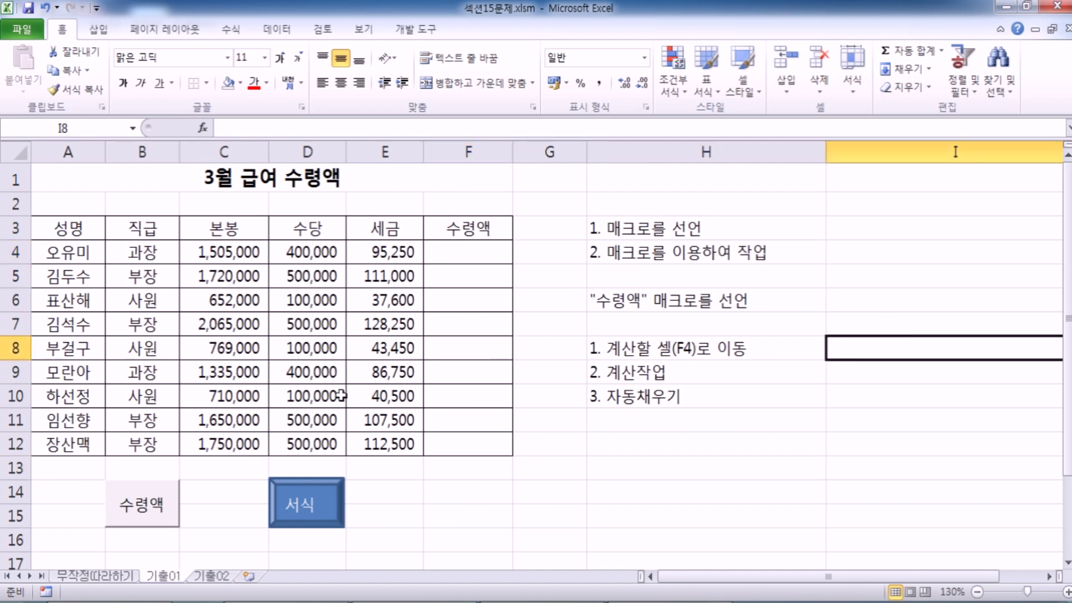
{"action": "left_click", "coordinate": [158, 507]}
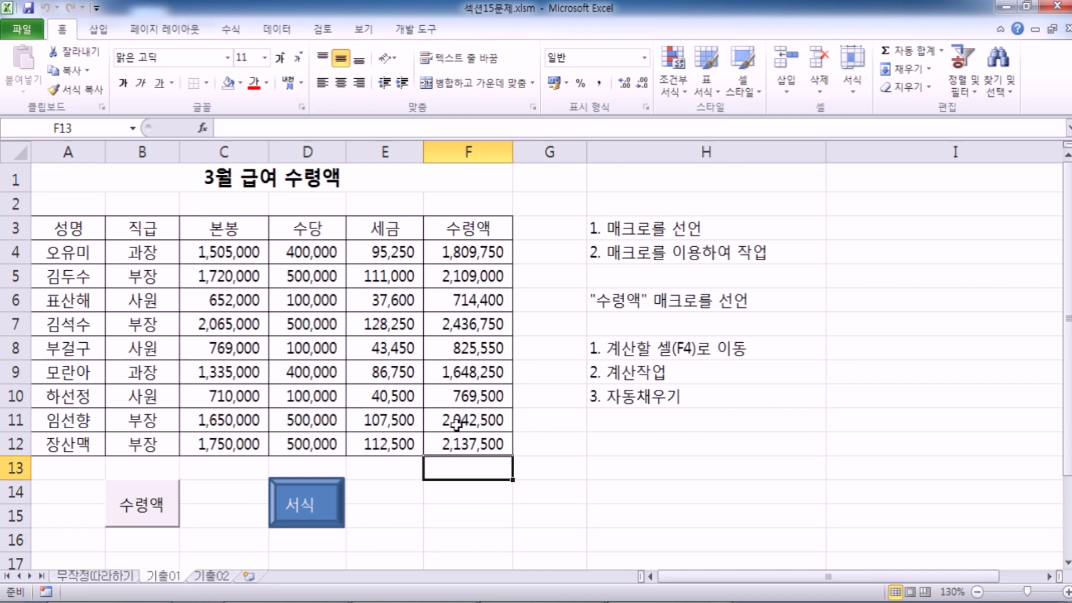
Step: Toggle the relative-reference option for macro recording and leave it turned on
{"action": "left_click", "coordinate": [416, 29]}
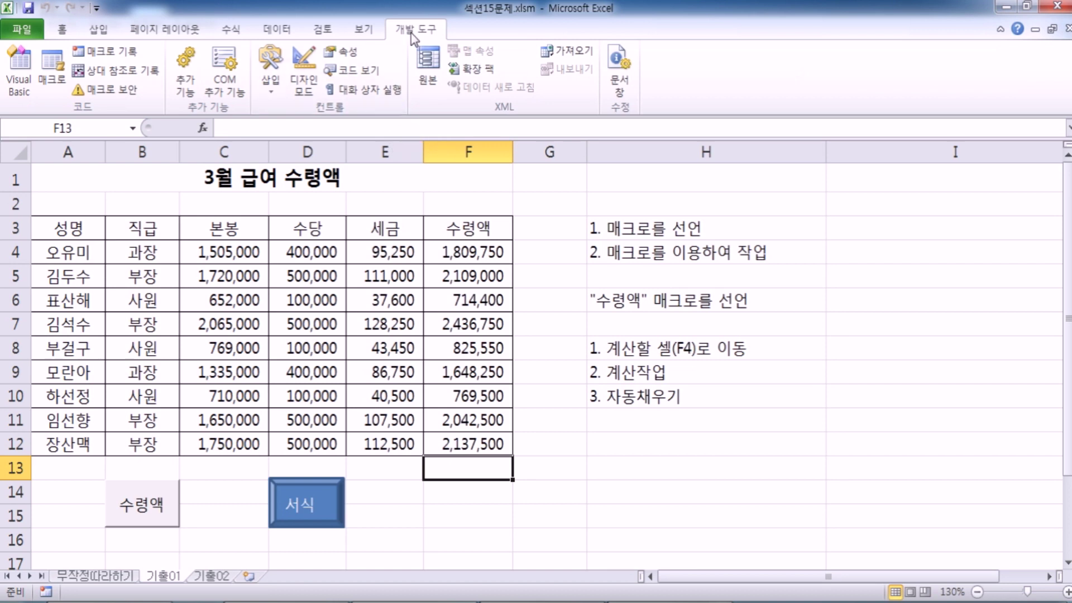
{"action": "left_click", "coordinate": [114, 72]}
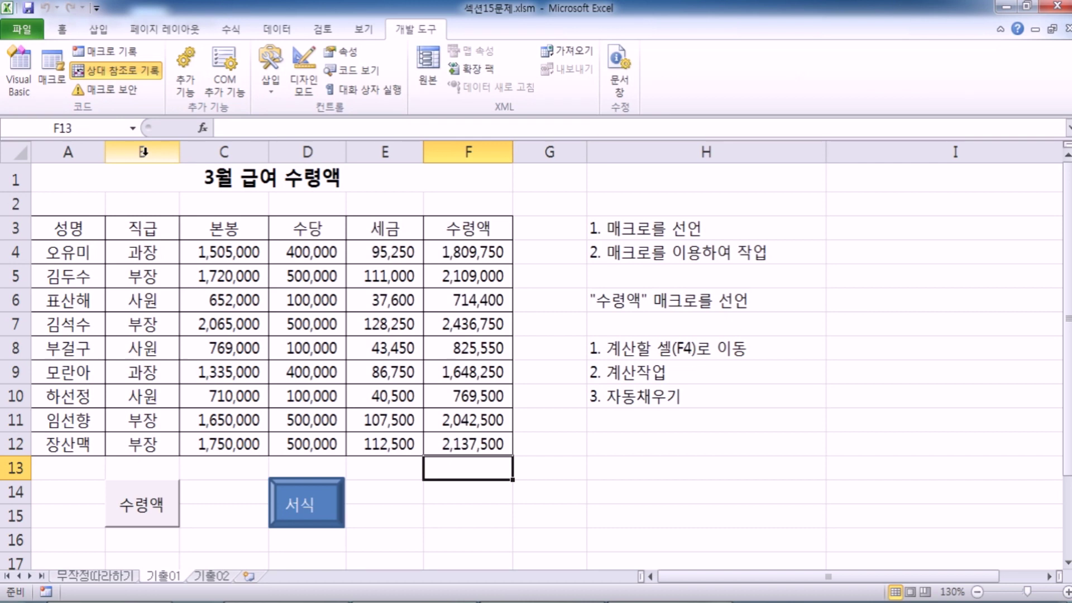
{"action": "left_click", "coordinate": [126, 76]}
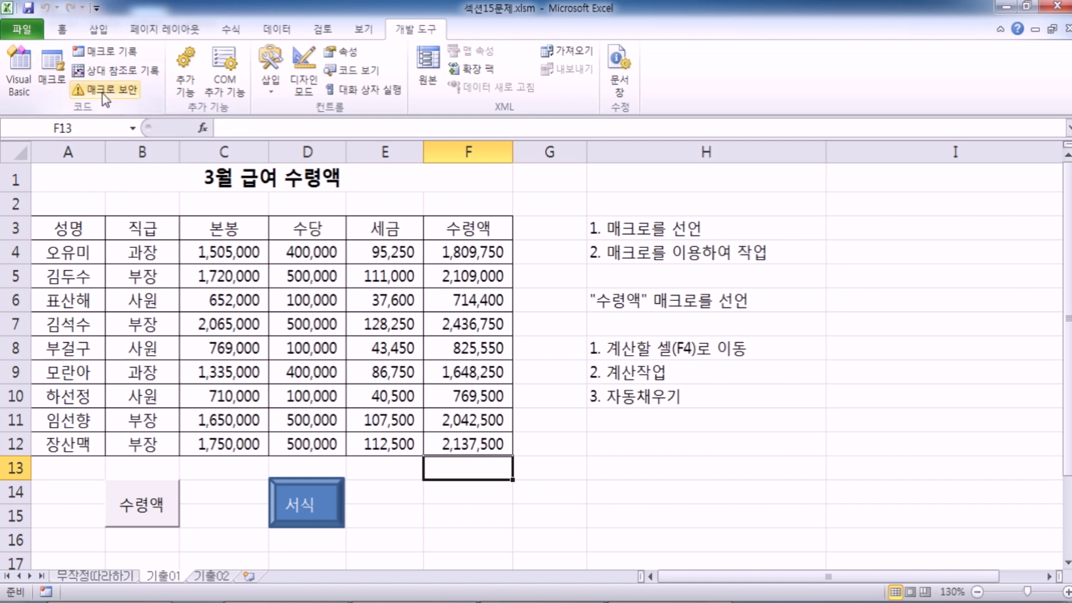
{"action": "left_click", "coordinate": [107, 75]}
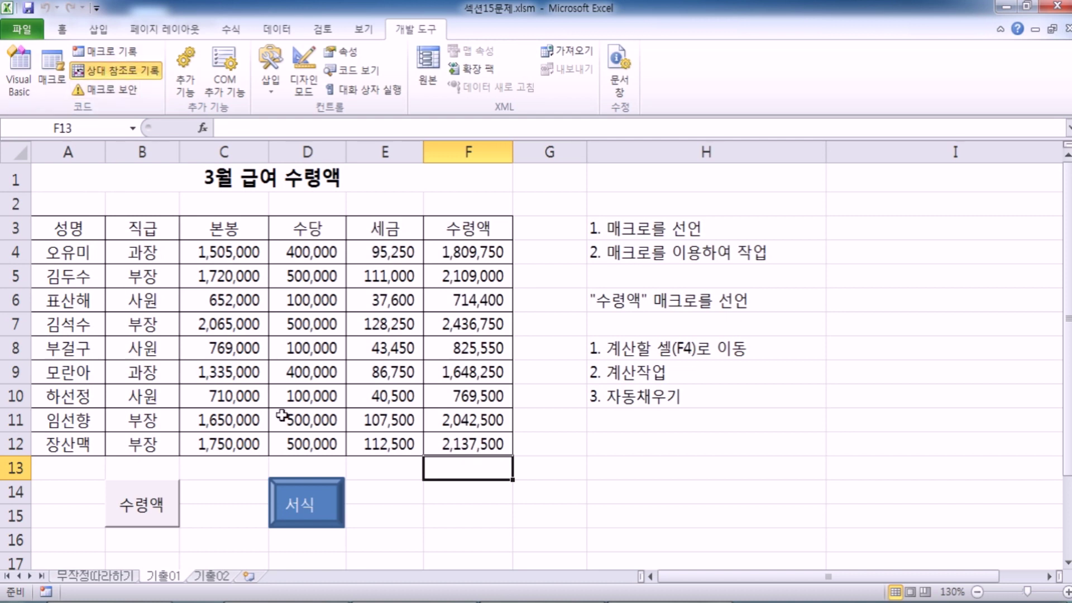
{"action": "left_click", "coordinate": [550, 251]}
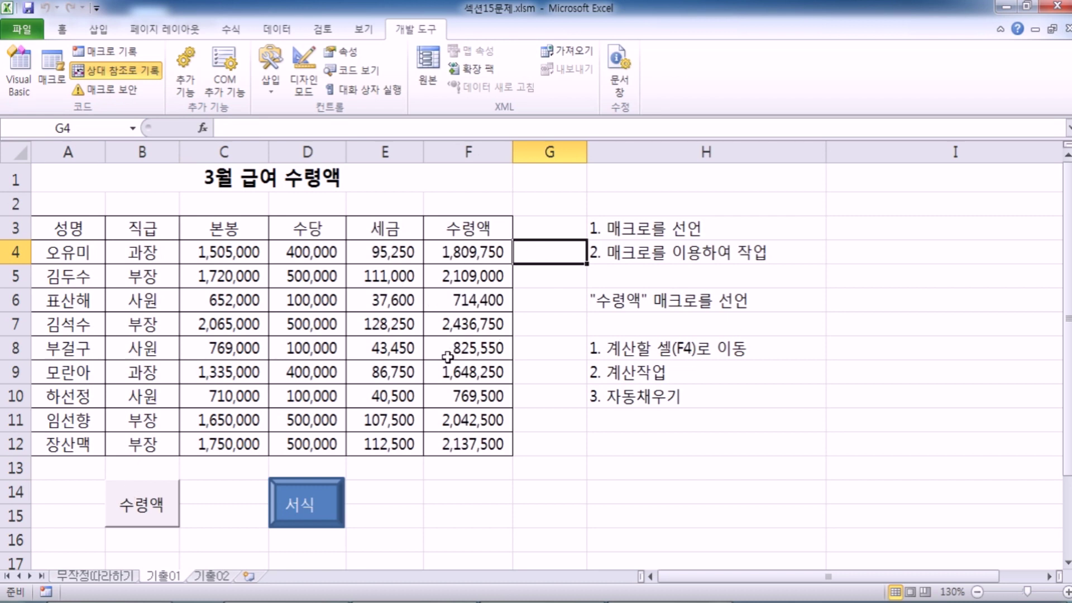
{"action": "left_click", "coordinate": [863, 279]}
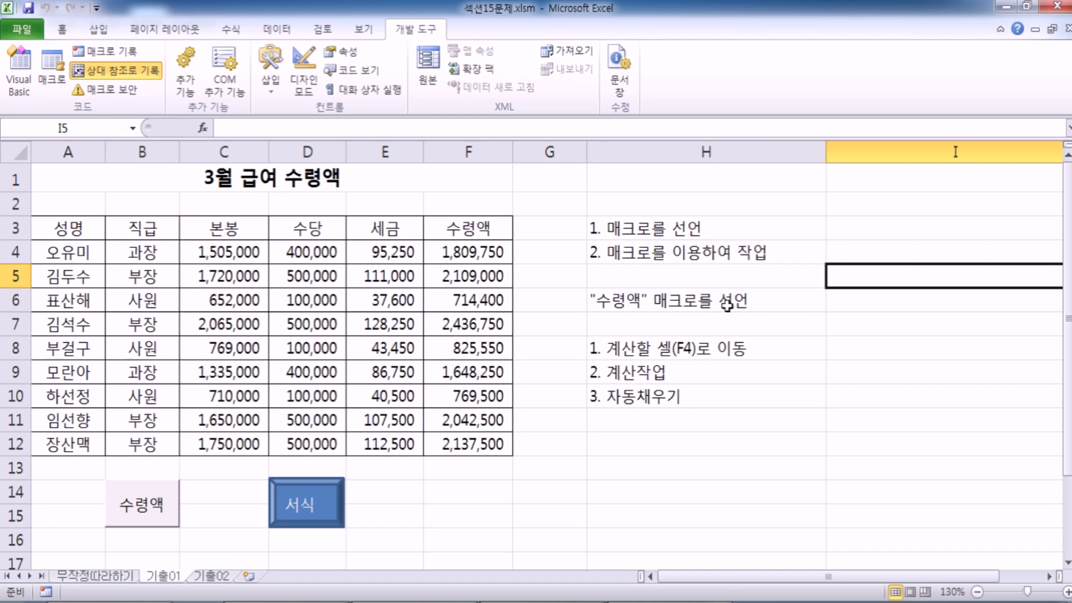
{"action": "left_click_drag", "start_coordinate": [472, 253], "coordinate": [489, 391]}
{"action": "scroll", "coordinate": [548, 400], "scroll_direction": "down", "scroll_amount": 2}
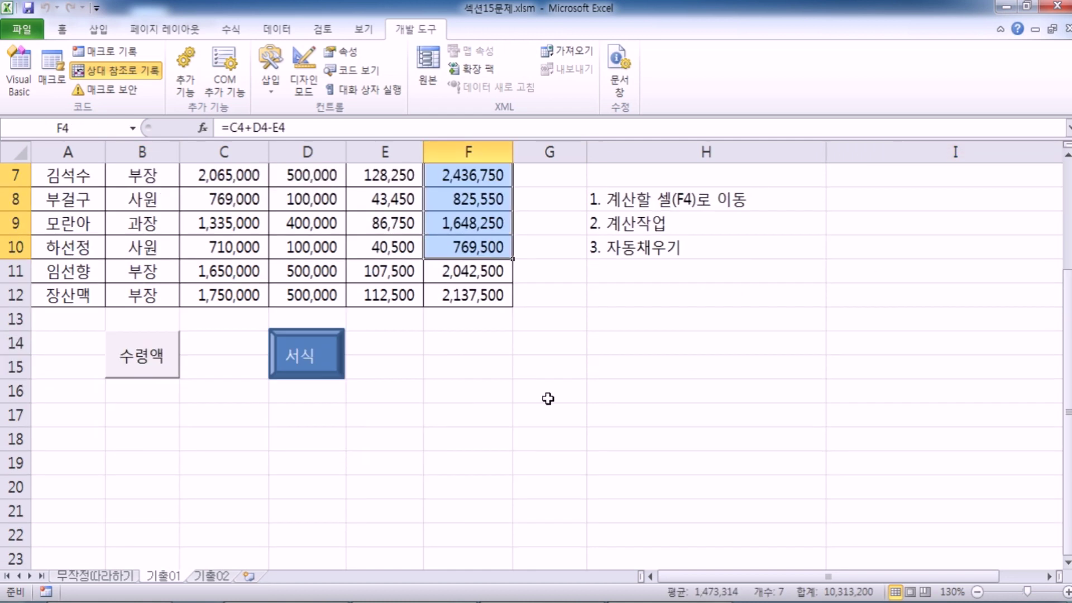
{"action": "left_click", "coordinate": [555, 346]}
{"action": "left_click", "coordinate": [470, 344]}
{"action": "left_click", "coordinate": [548, 341]}
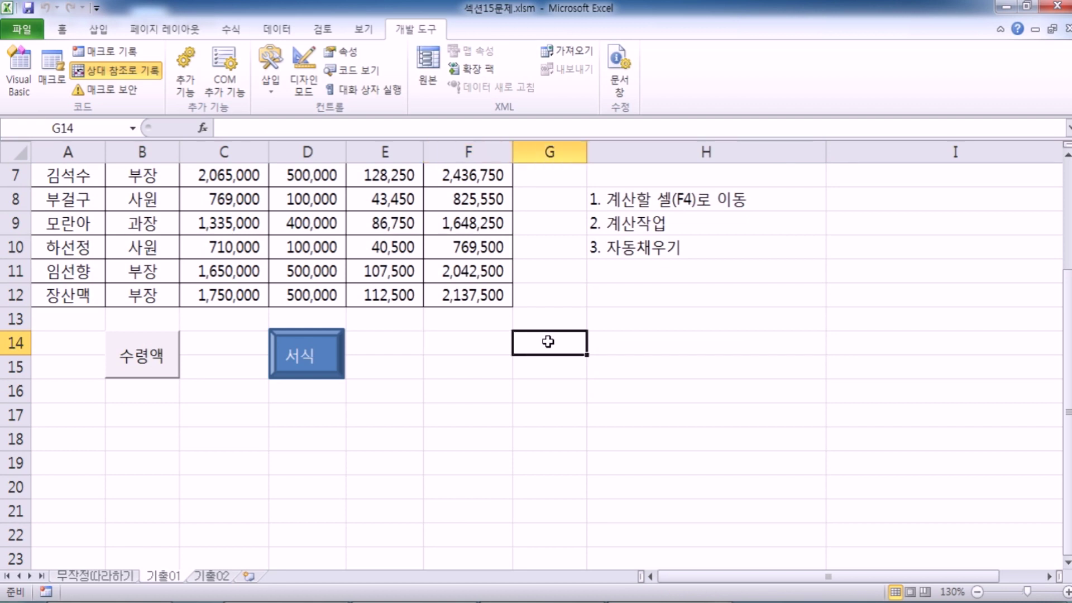
{"action": "left_click", "coordinate": [546, 372]}
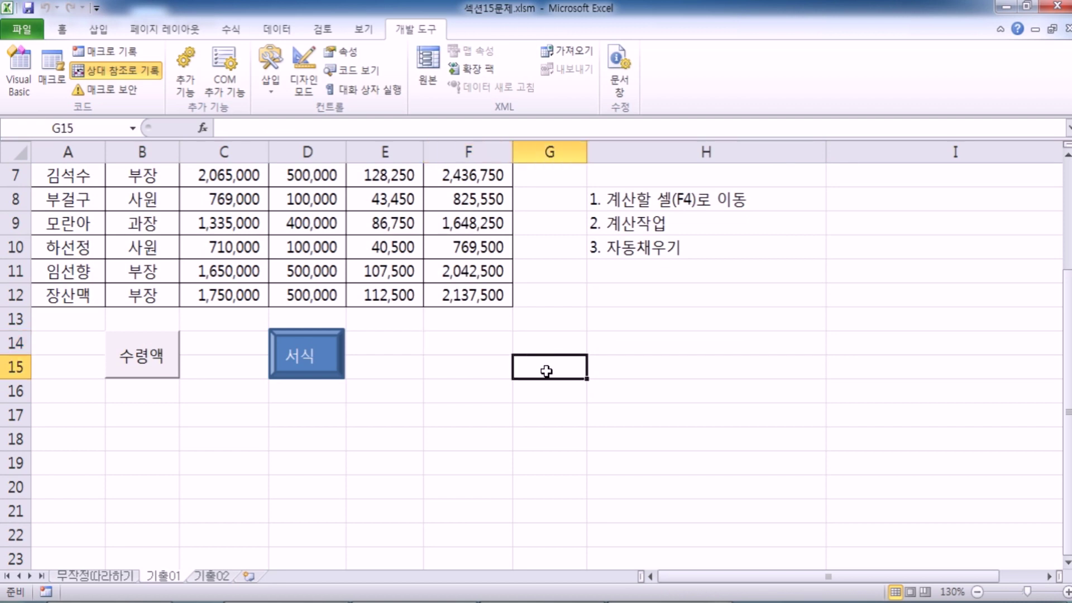
{"action": "left_click", "coordinate": [472, 365]}
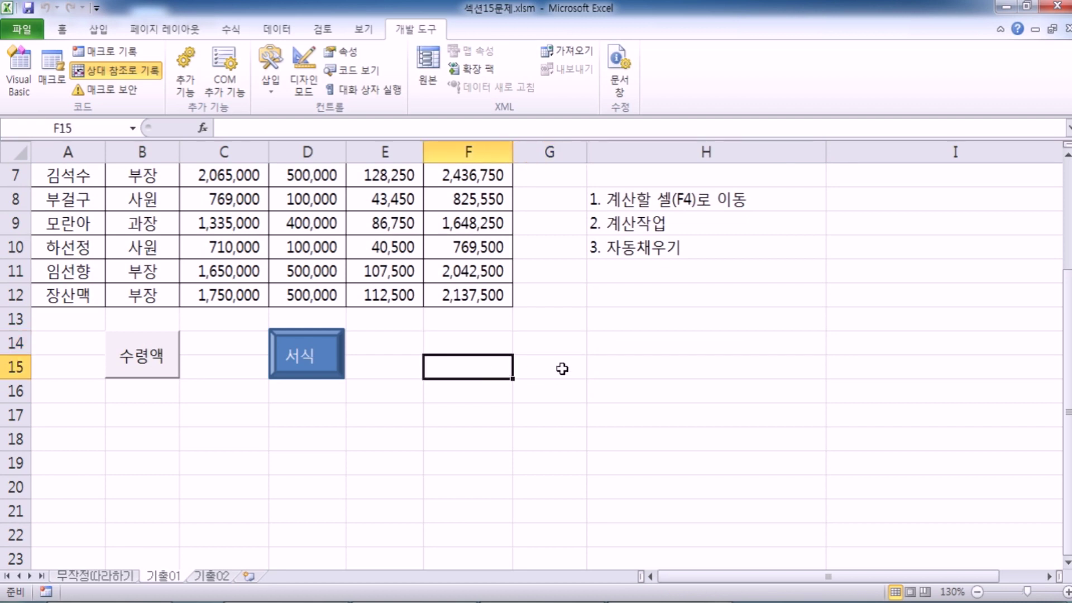
{"action": "left_click", "coordinate": [555, 418]}
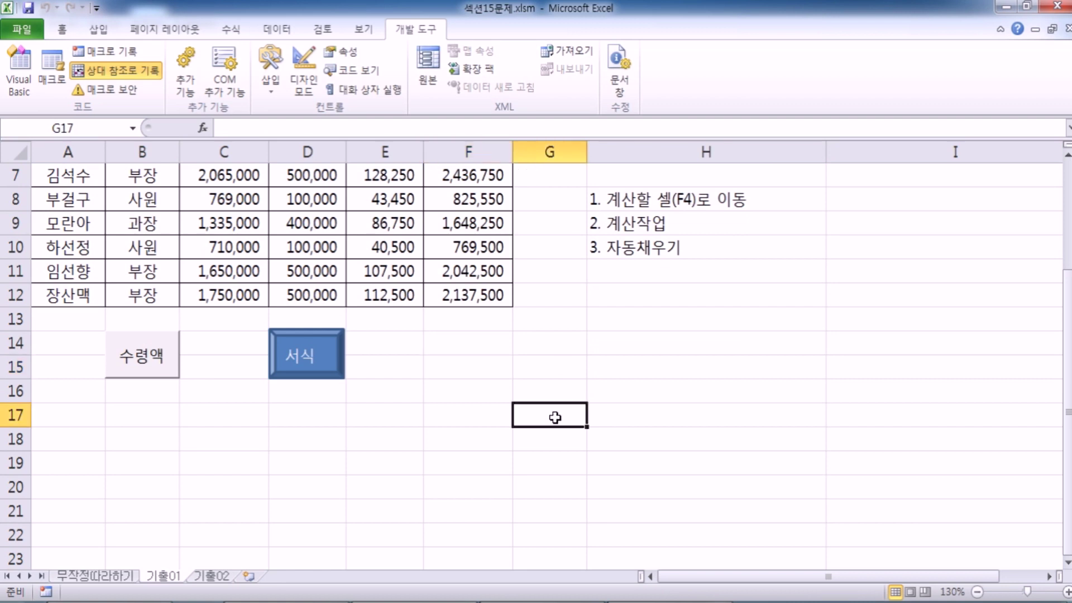
{"action": "left_click", "coordinate": [470, 416]}
{"action": "left_click", "coordinate": [550, 414]}
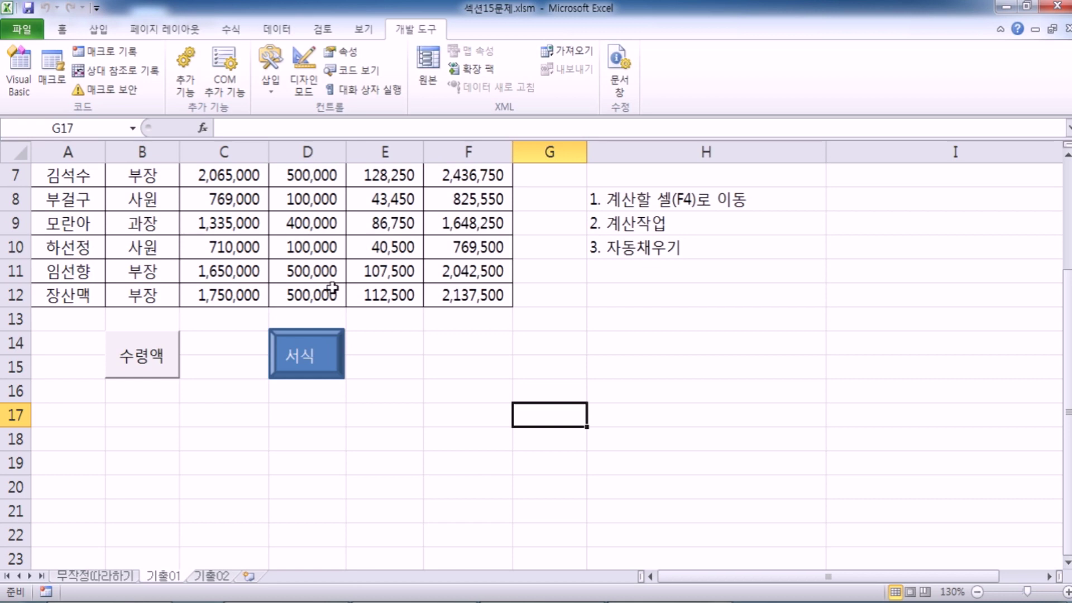
Step: Switch to Notepad and add the heading "* 매크로를 지정하는 방법" below the four shape instructions
{"action": "key", "text": "alt+Tab"}
{"action": "scroll", "coordinate": [153, 363], "scroll_direction": "down", "scroll_amount": 3}
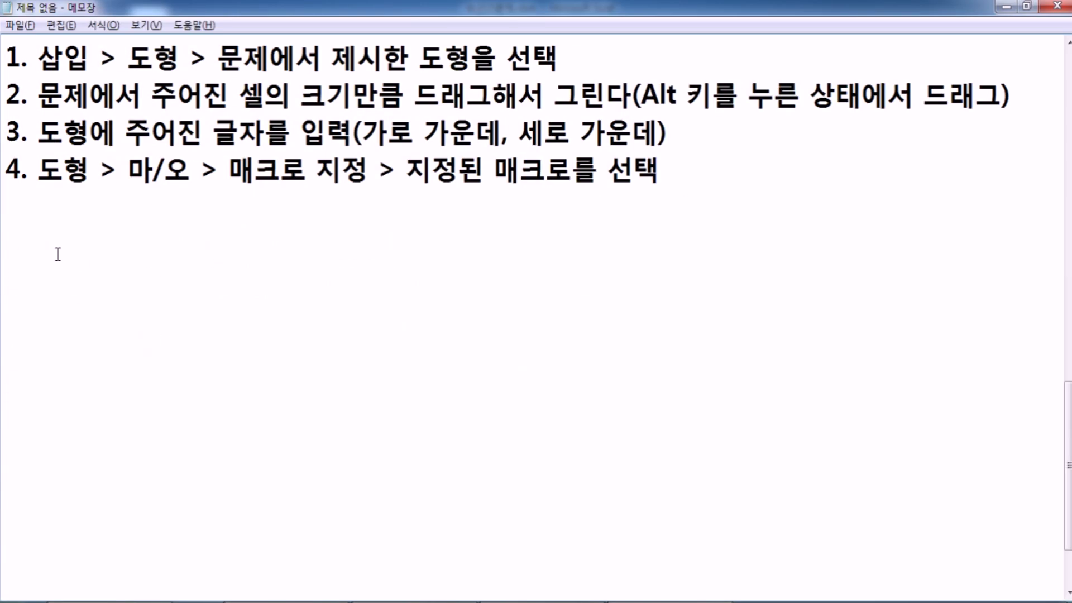
{"action": "type", "text": "* 매크"}
{"action": "type", "text": "ㄹㅎ"}
{"action": "type", "text": "ㄹ"}
{"action": "key", "text": "BackSpace"}
{"action": "key", "text": "BackSpace"}
{"action": "key", "text": "BackSpace"}
{"action": "type", "text": "로"}
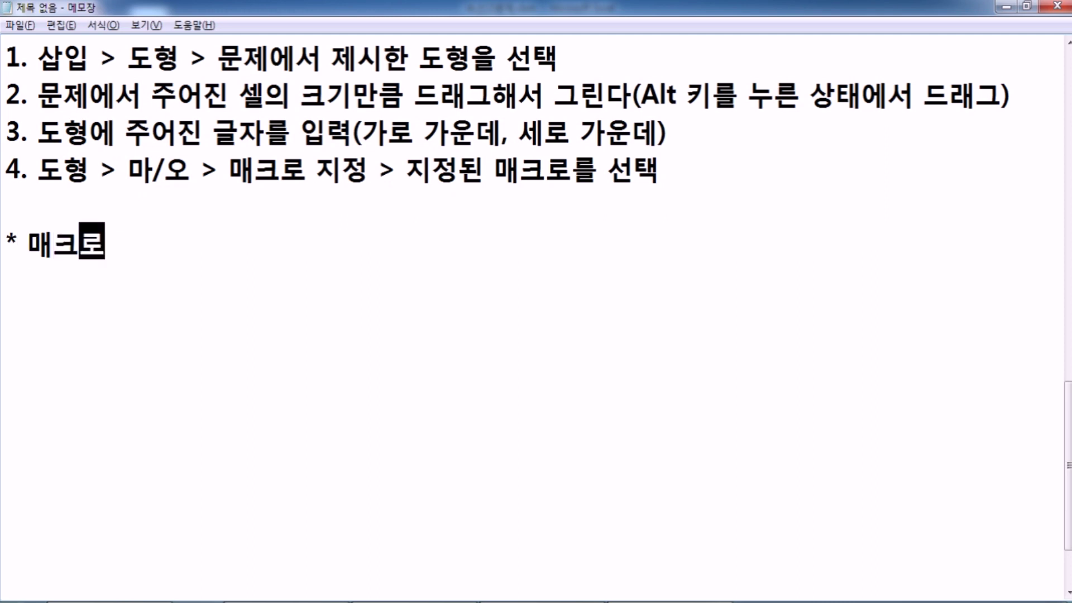
{"action": "type", "text": "를 지정항"}
{"action": "key", "text": "BackSpace"}
{"action": "type", "text": "는 방법"}
{"action": "key", "text": "Return"}
Step: Start item 1 under the 매크로를 지정하는 방법 heading with "개발도구 > 매크로기", glancing at the Excel ribbon for the command name
{"action": "type", "text": "1./"}
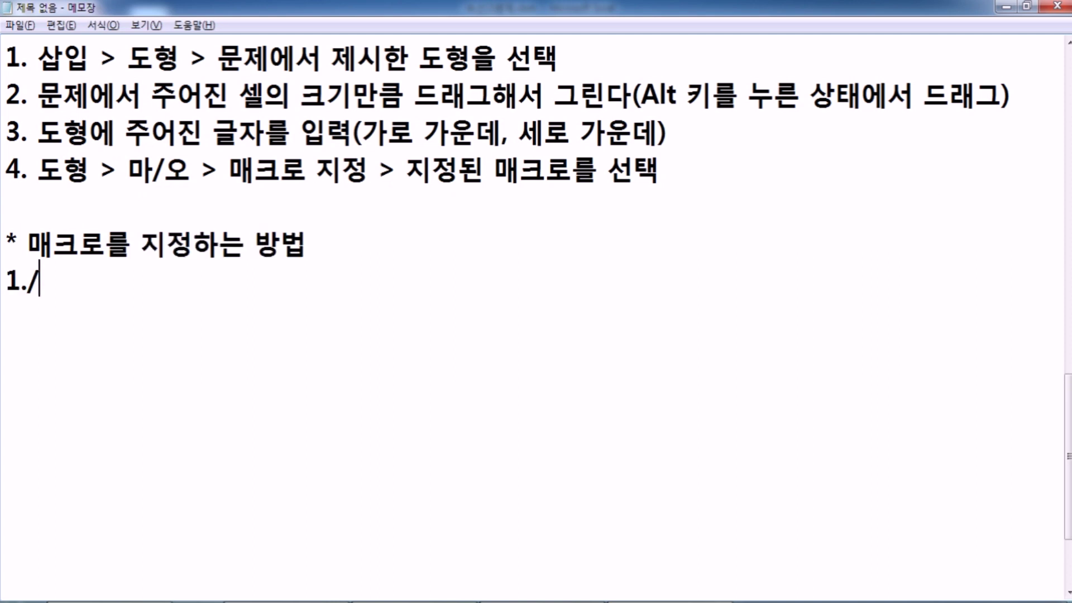
{"action": "key", "text": "BackSpace"}
{"action": "type", "text": "개발"}
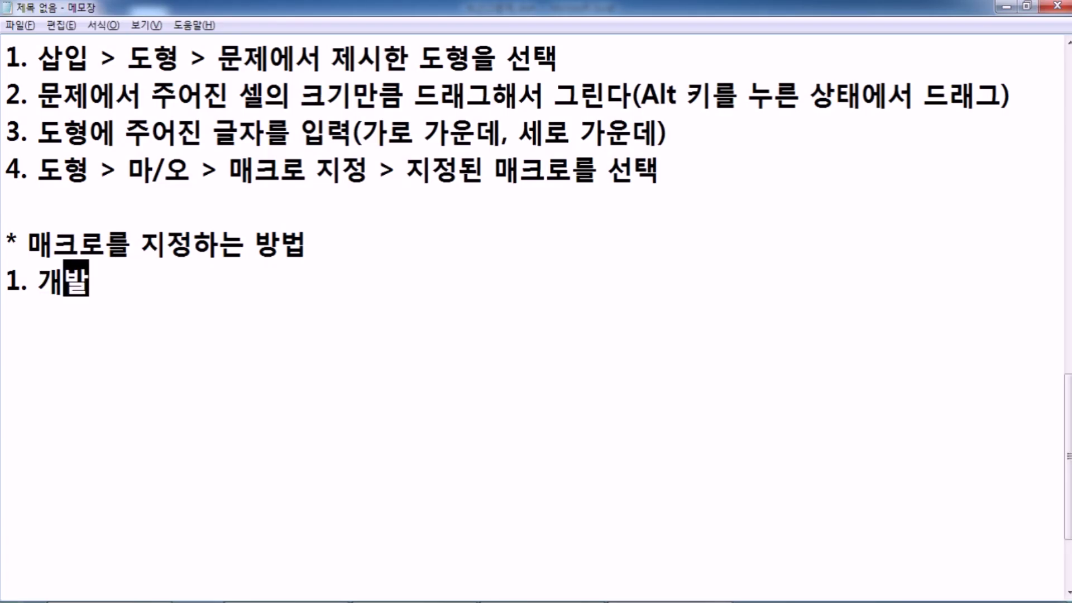
{"action": "type", "text": "도구 >"}
{"action": "key", "text": "alt+Tab"}
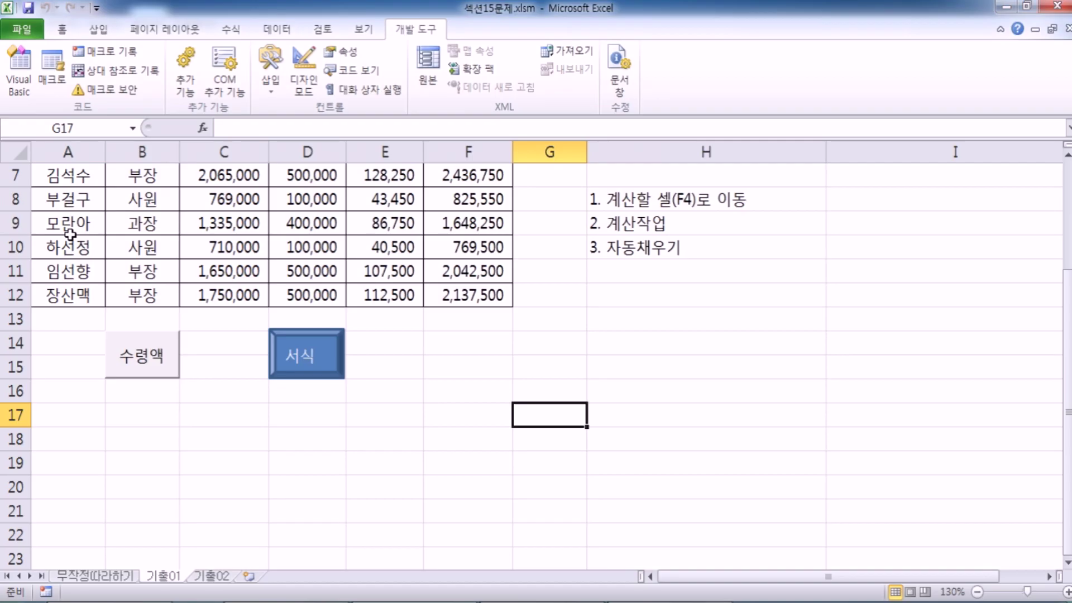
{"action": "key", "text": "alt+Tab"}
{"action": "type", "text": "매크로기"}
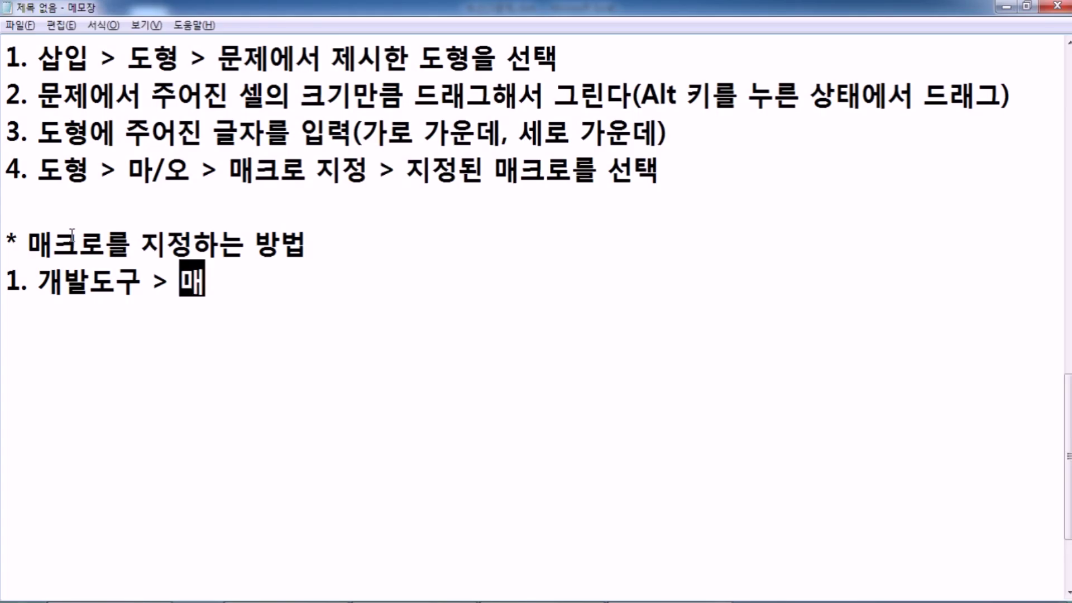
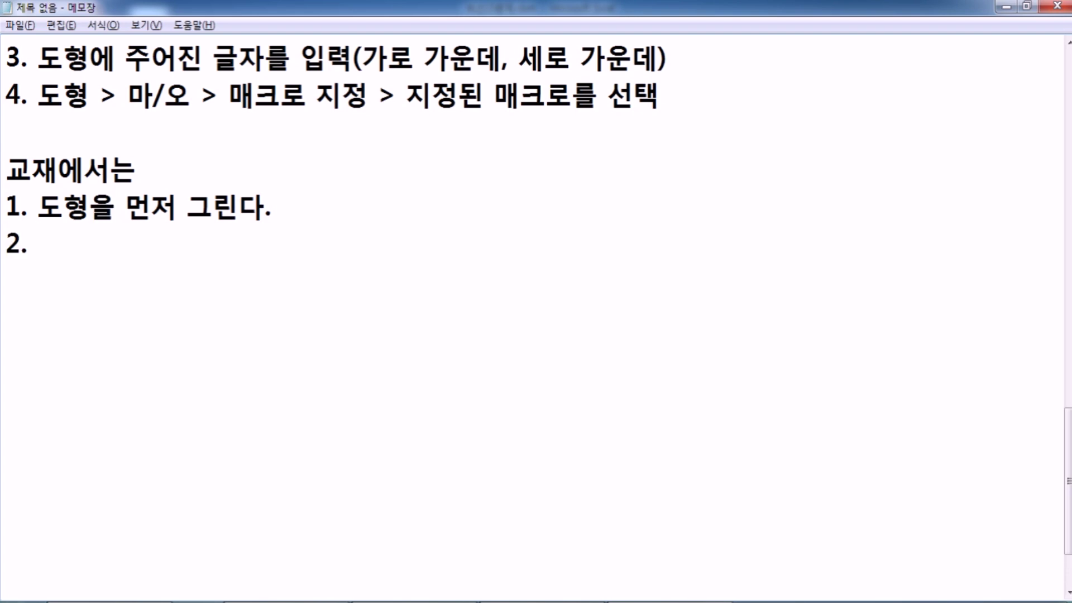
Step: Enter "글씨를 입력" as item 2 under 교재에서는 and check it against the earlier button and shape notes
{"action": "type", "text": "글씨를 입려"}
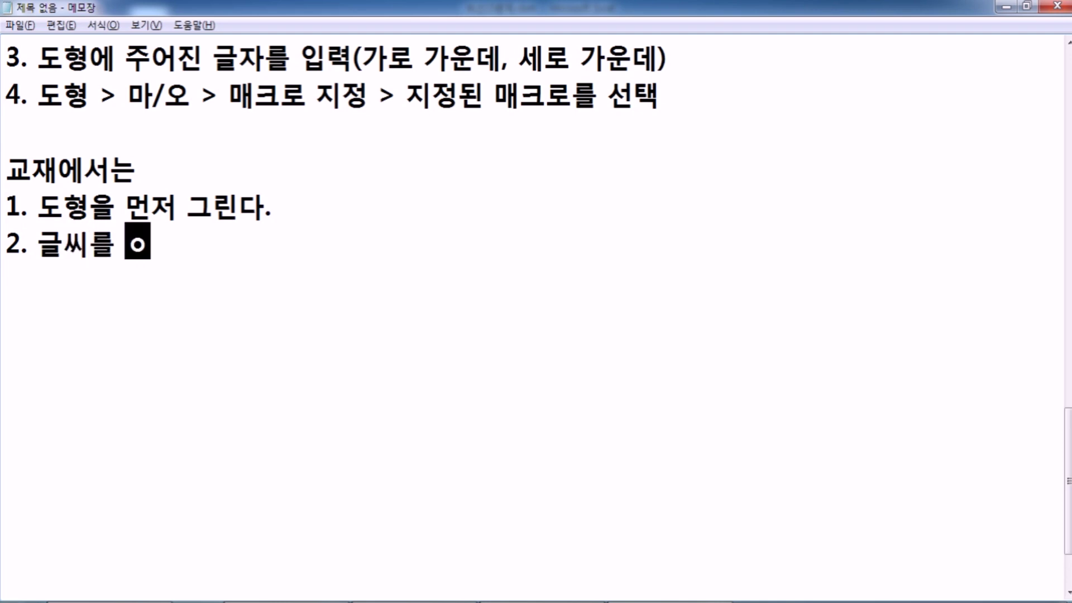
{"action": "type", "text": "ㄱ"}
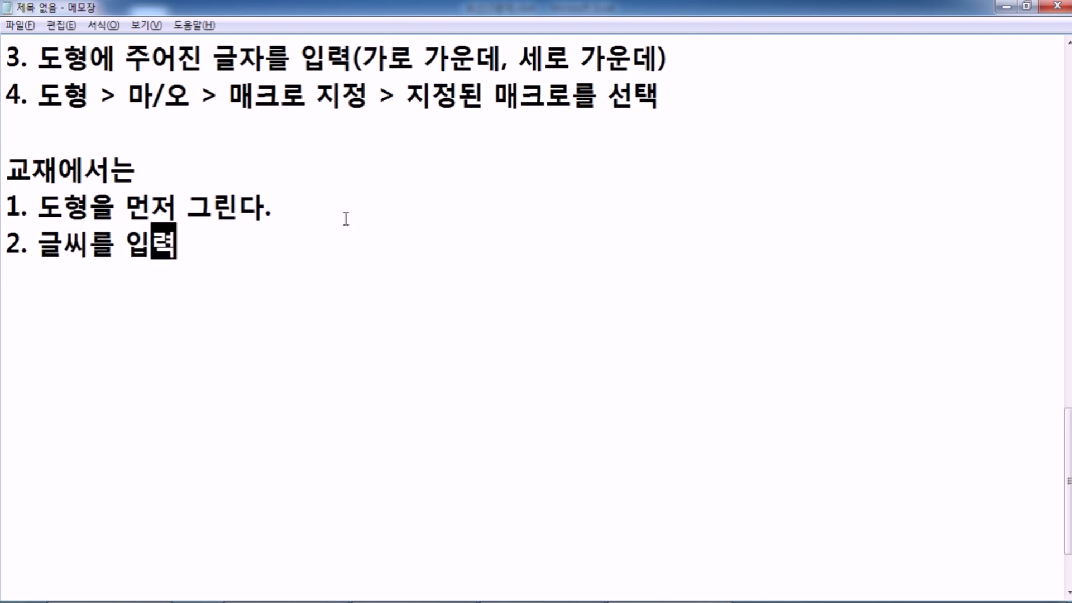
{"action": "scroll", "coordinate": [251, 233], "scroll_direction": "up", "scroll_amount": 3}
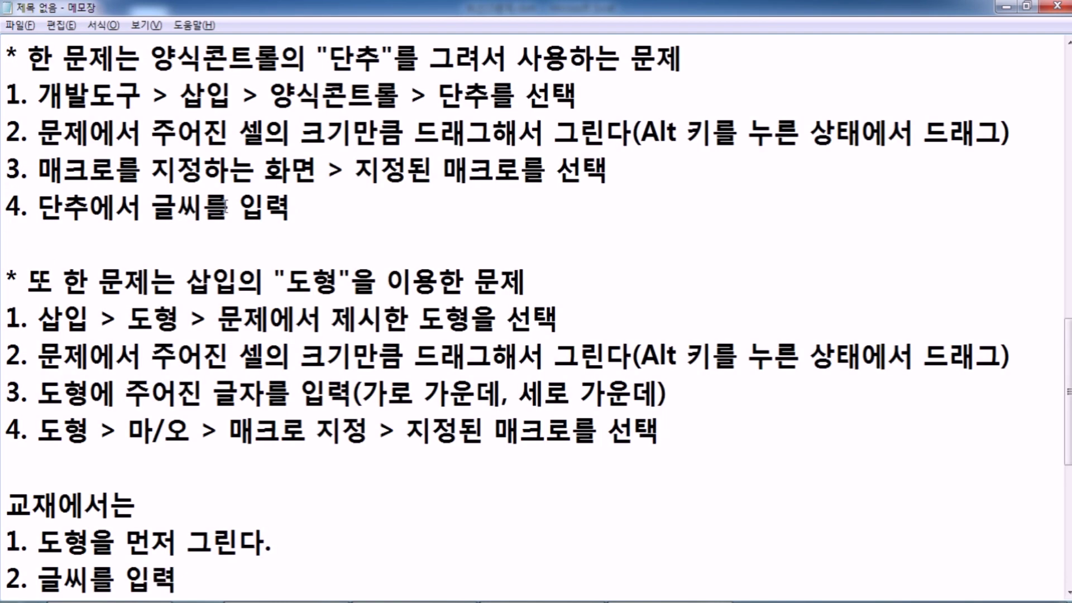
{"action": "scroll", "coordinate": [280, 288], "scroll_direction": "down", "scroll_amount": 1}
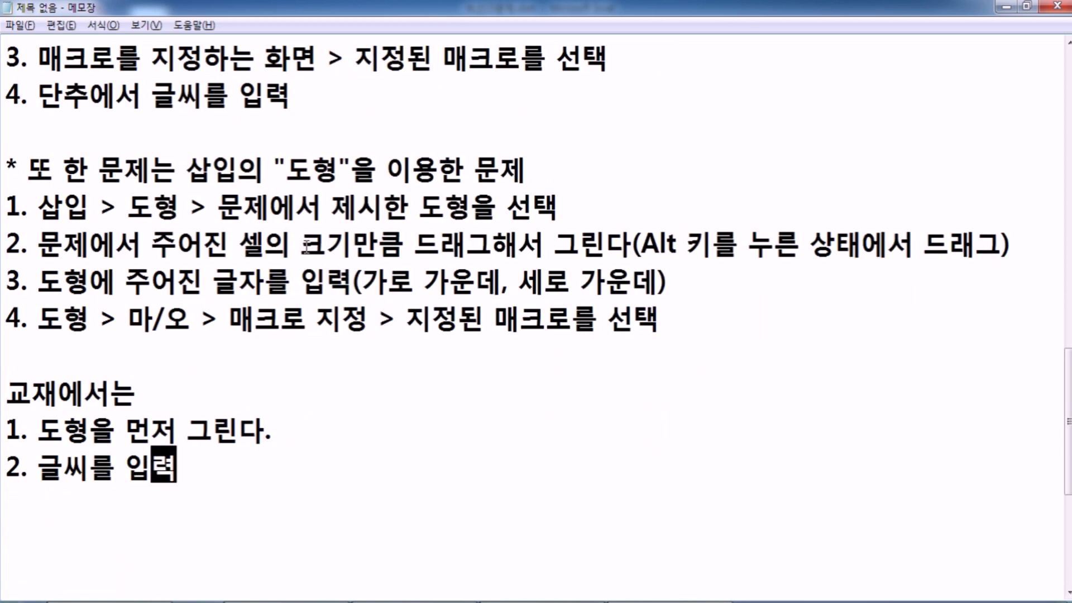
{"action": "left_click_drag", "start_coordinate": [468, 240], "coordinate": [606, 241]}
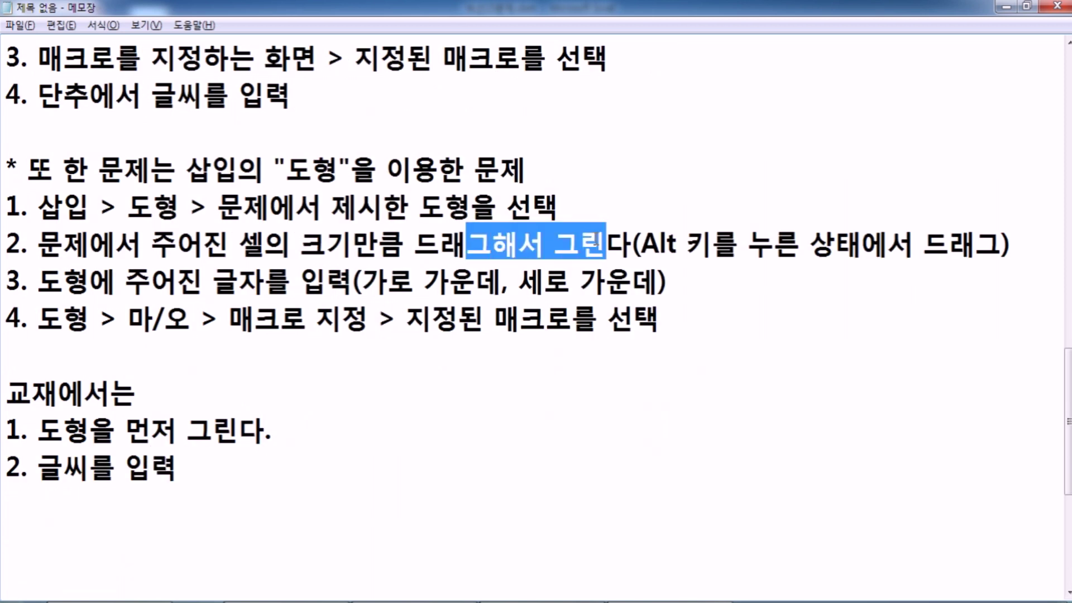
Step: Replace the two items under 교재에서는 with a copy of the four numbered shape instructions
{"action": "left_click_drag", "start_coordinate": [7, 208], "coordinate": [12, 306]}
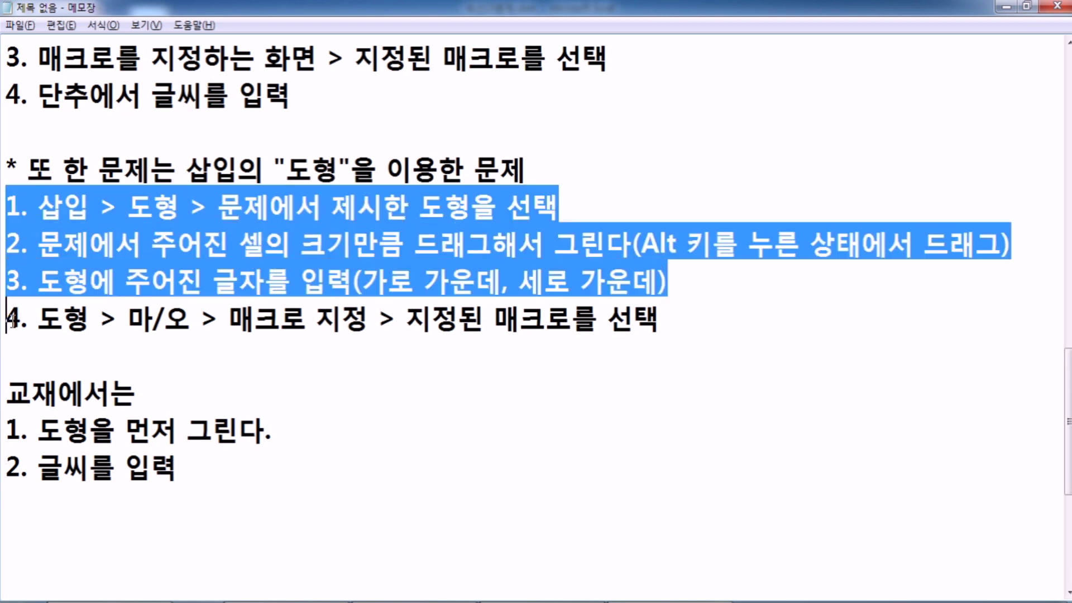
{"action": "left_click_drag", "start_coordinate": [9, 334], "coordinate": [6, 363]}
{"action": "key", "text": "ctrl+c"}
{"action": "left_click_drag", "start_coordinate": [5, 430], "coordinate": [5, 505]}
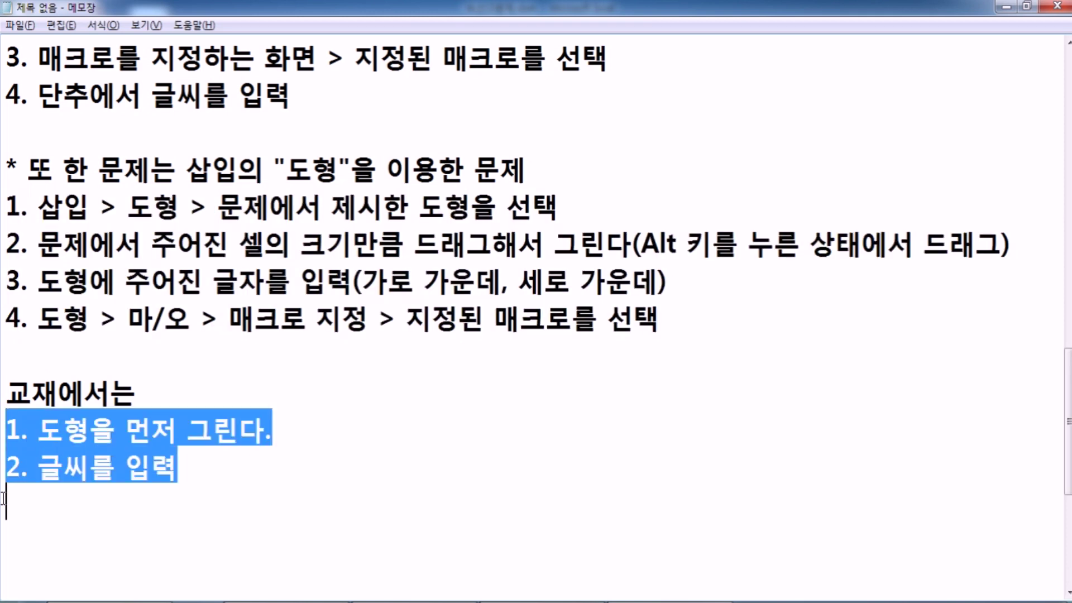
{"action": "key", "text": "ctrl+v"}
{"action": "scroll", "coordinate": [169, 419], "scroll_direction": "down", "scroll_amount": 1}
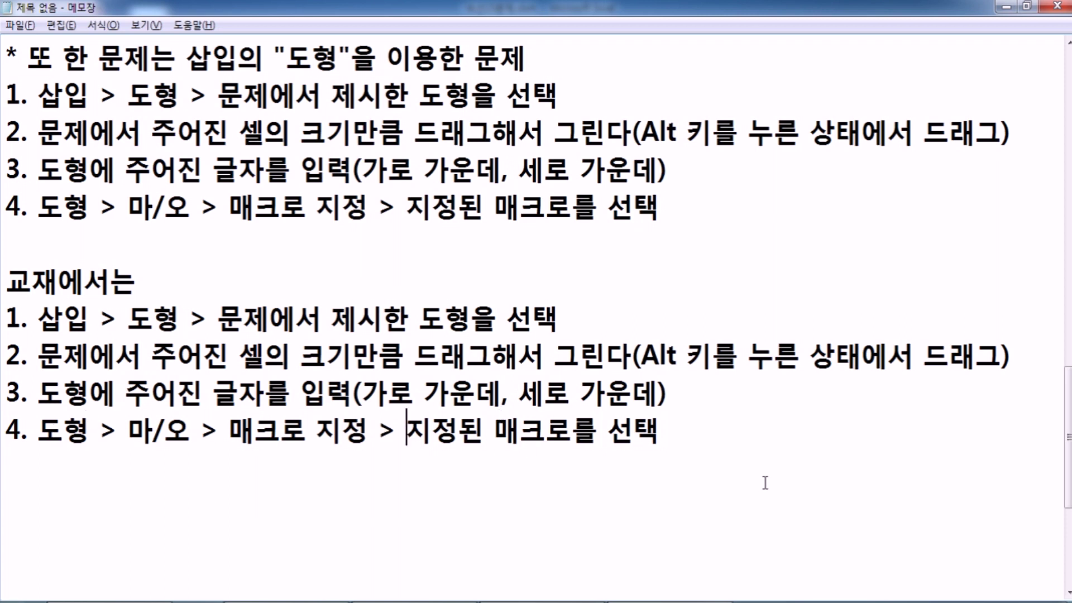
Step: Change the ending of item 4 under 교재에서는 to "지정된 매크로가 아직 없다"
{"action": "key", "text": "End"}
{"action": "key", "text": "BackSpace"}
{"action": "key", "text": "BackSpace"}
{"action": "key", "text": "BackSpace"}
{"action": "key", "text": "BackSpace"}
{"action": "type", "text": "ㄱㅏ 아직 ㅇㅓㅂㅅㄷㅏ"}
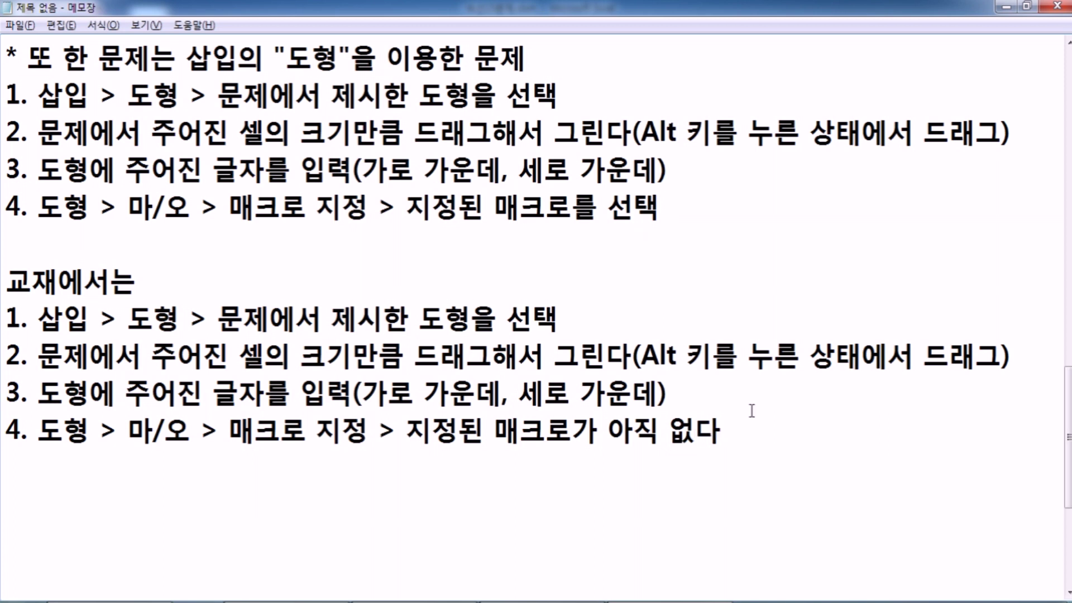
Step: Switch to Excel and delete the 서식 bevel shape and the 수령액 button from the 기출01 sheet
{"action": "key", "text": "alt+Tab"}
{"action": "left_click", "coordinate": [447, 368]}
{"action": "scroll", "coordinate": [450, 370], "scroll_direction": "up", "scroll_amount": 2}
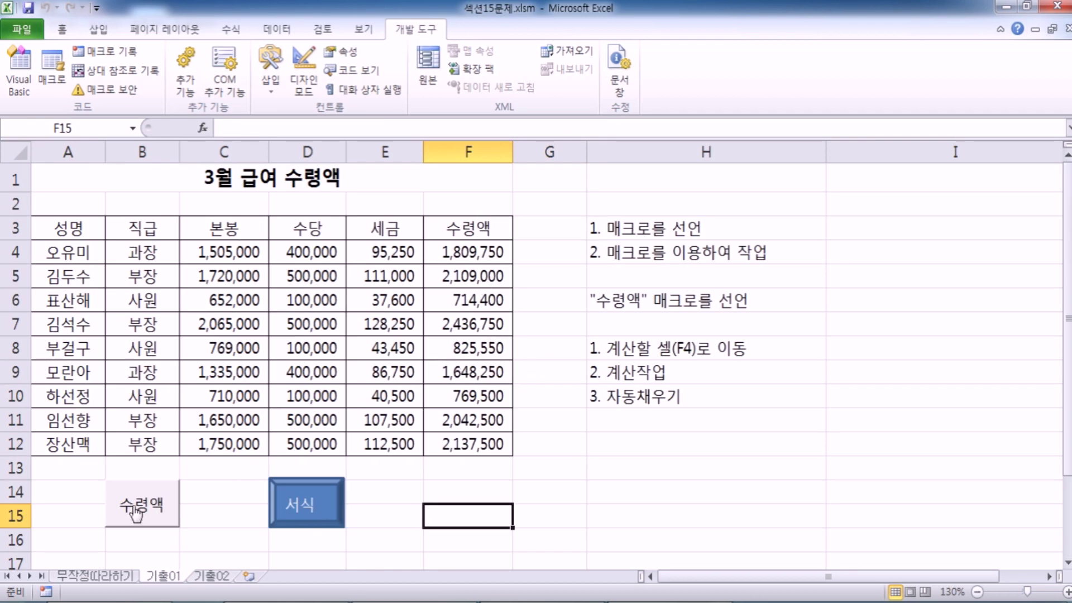
{"action": "left_click", "coordinate": [151, 489], "text": "ctrl"}
{"action": "right_click", "coordinate": [151, 489]}
{"action": "key", "text": "Escape"}
{"action": "type", "text": "ㅇ"}
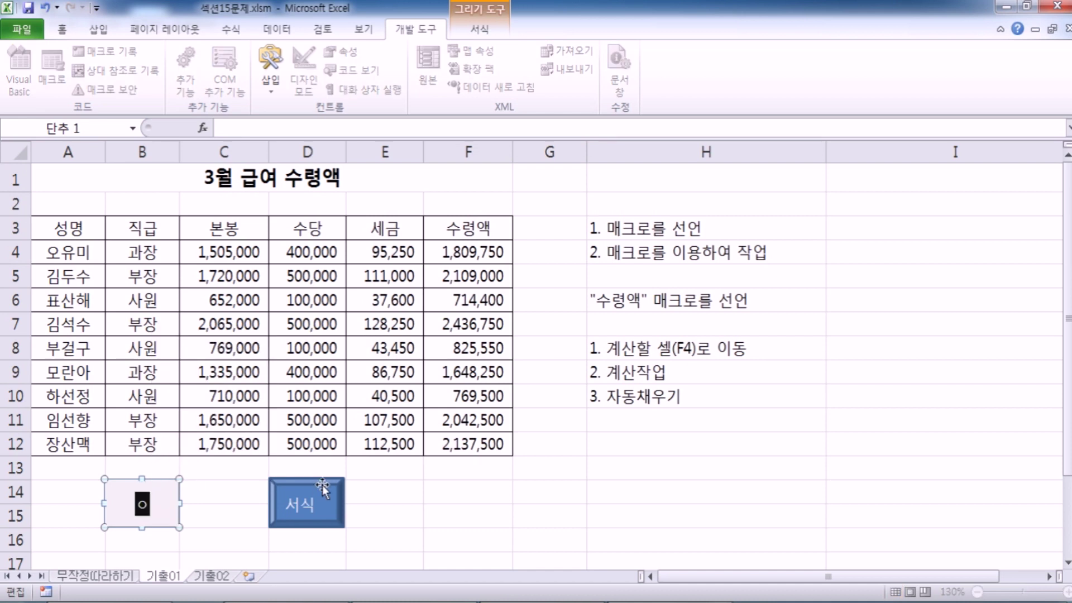
{"action": "left_click", "coordinate": [324, 492]}
{"action": "right_click", "coordinate": [321, 496]}
{"action": "key", "text": "Escape"}
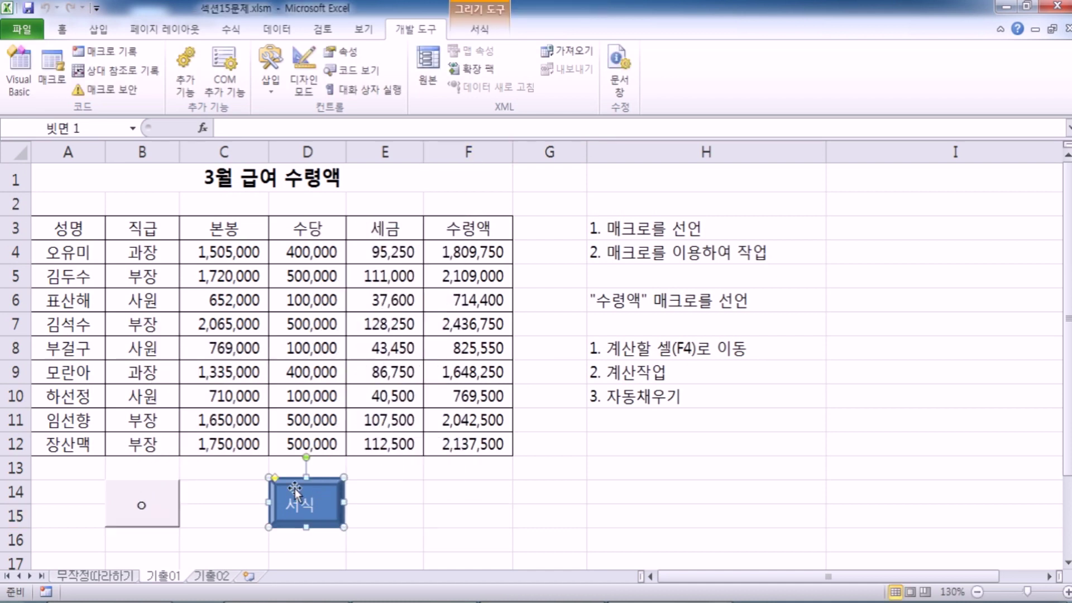
{"action": "key", "text": "Delete"}
{"action": "right_click", "coordinate": [177, 505]}
{"action": "key", "text": "Escape"}
{"action": "key", "text": "Delete"}
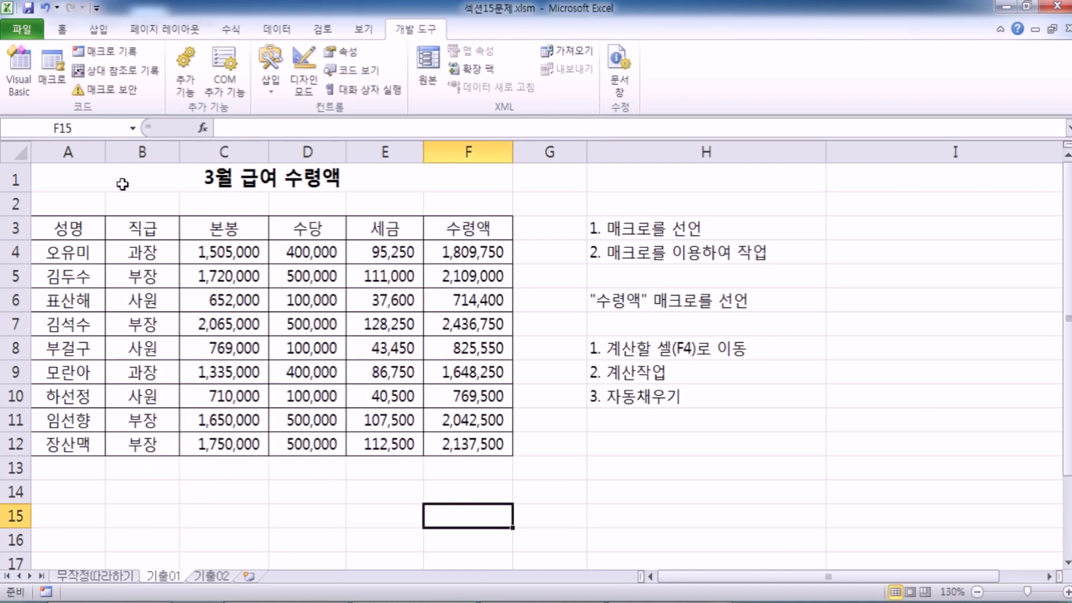
Step: Delete the 수령액 and 서식 macros from the workbook's macro list
{"action": "left_click", "coordinate": [52, 65]}
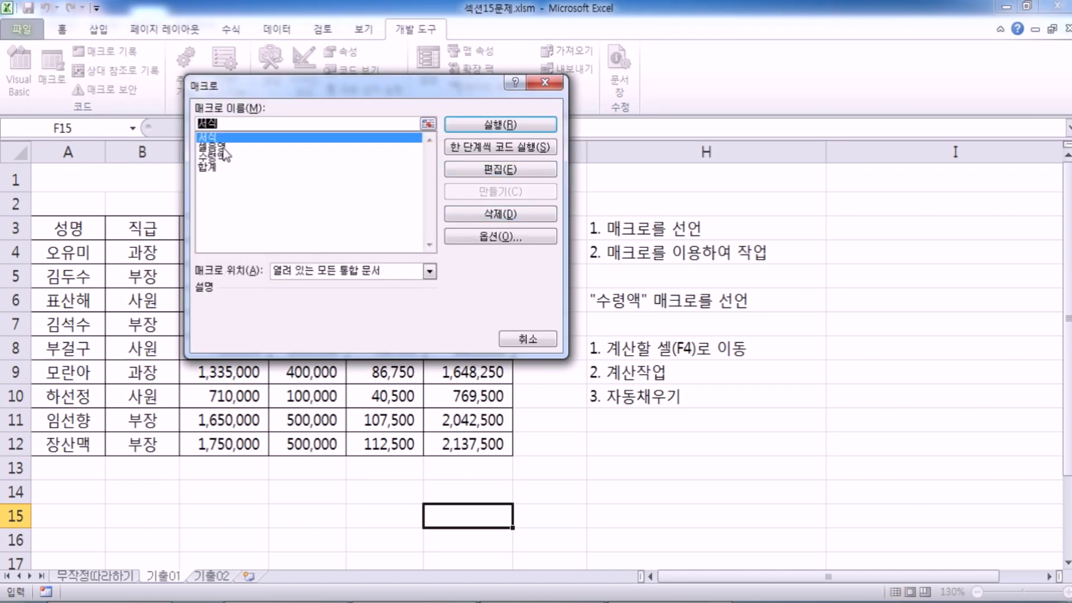
{"action": "left_click_drag", "start_coordinate": [283, 96], "coordinate": [617, 70]}
{"action": "left_click", "coordinate": [561, 129]}
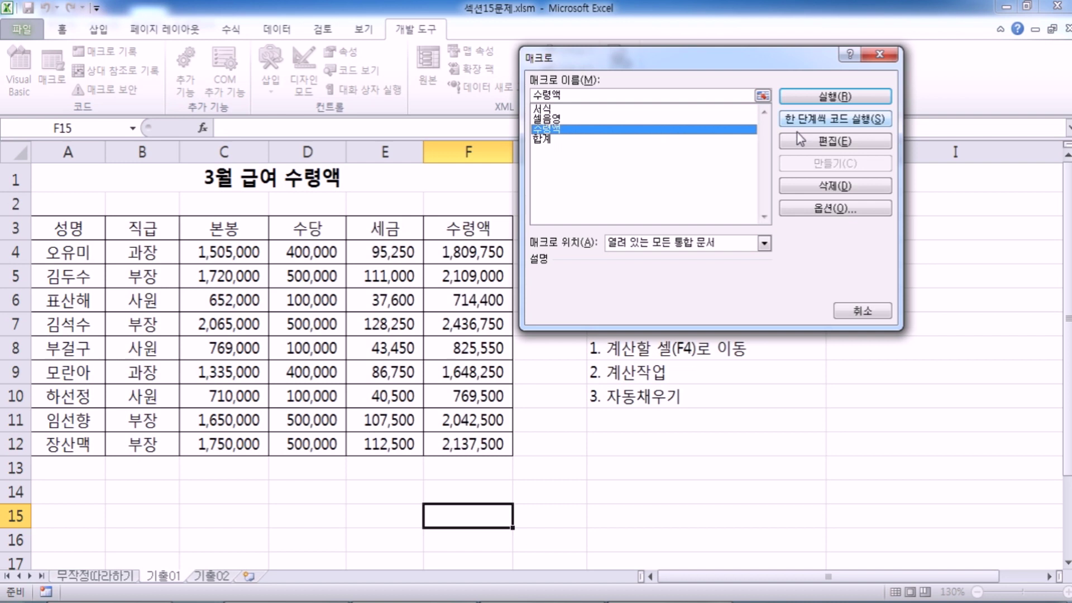
{"action": "left_click", "coordinate": [797, 189]}
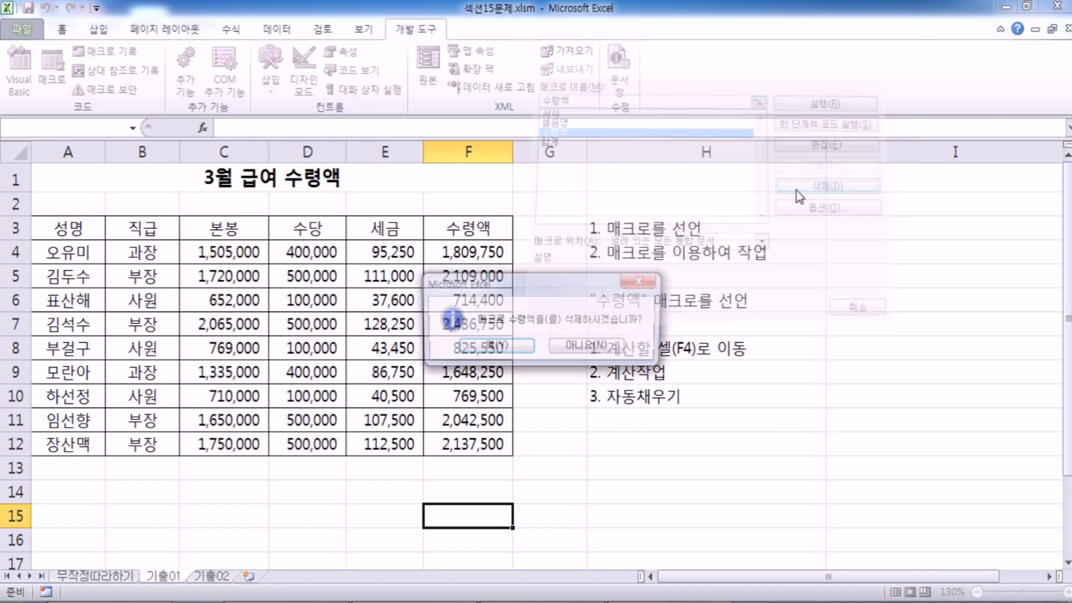
{"action": "left_click", "coordinate": [501, 342]}
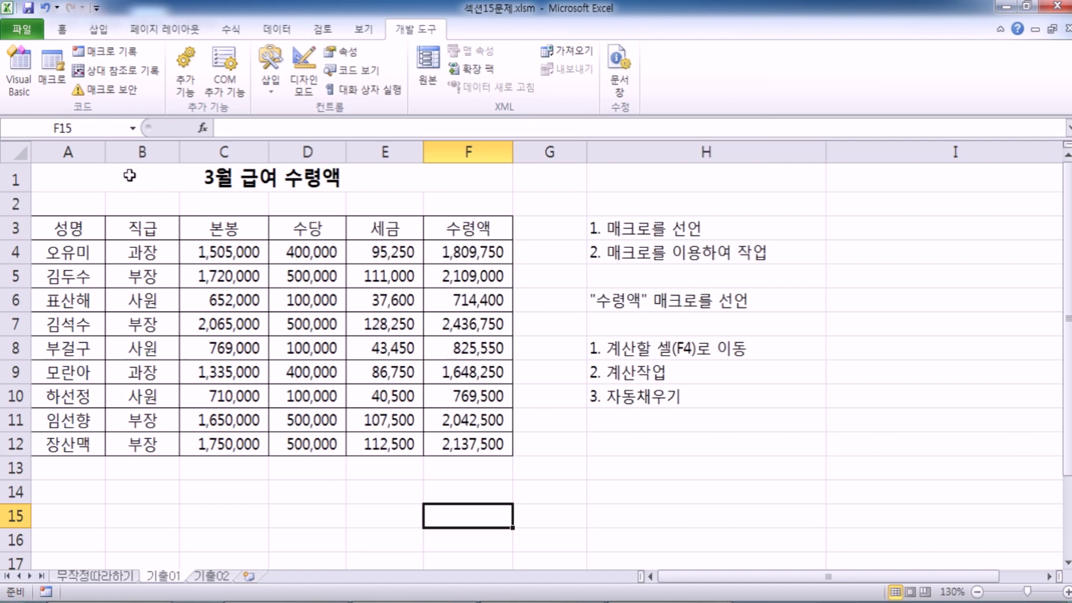
{"action": "left_click", "coordinate": [65, 88]}
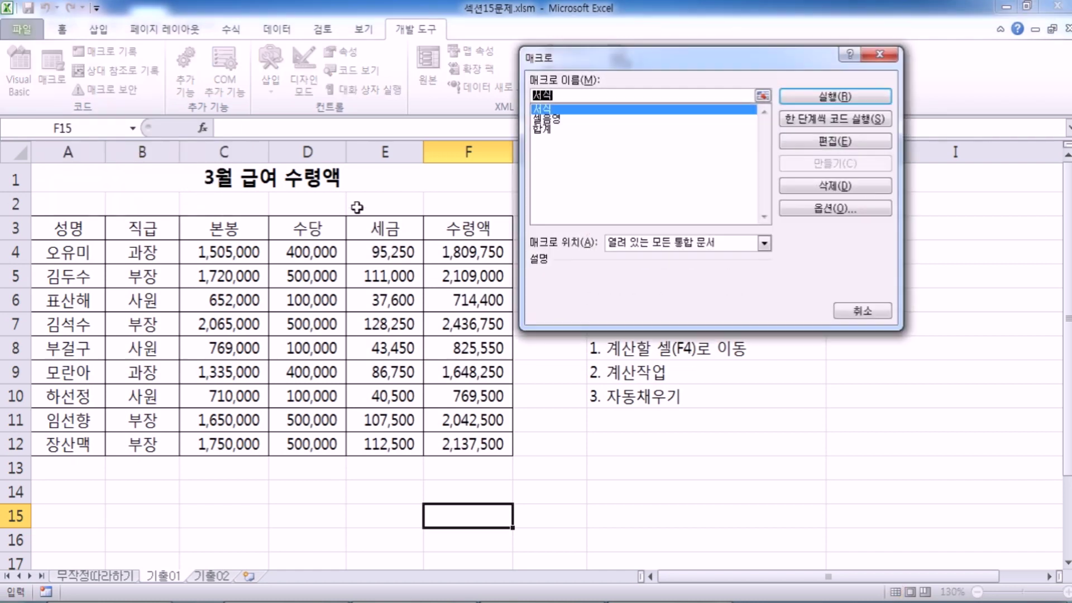
{"action": "left_click", "coordinate": [793, 188]}
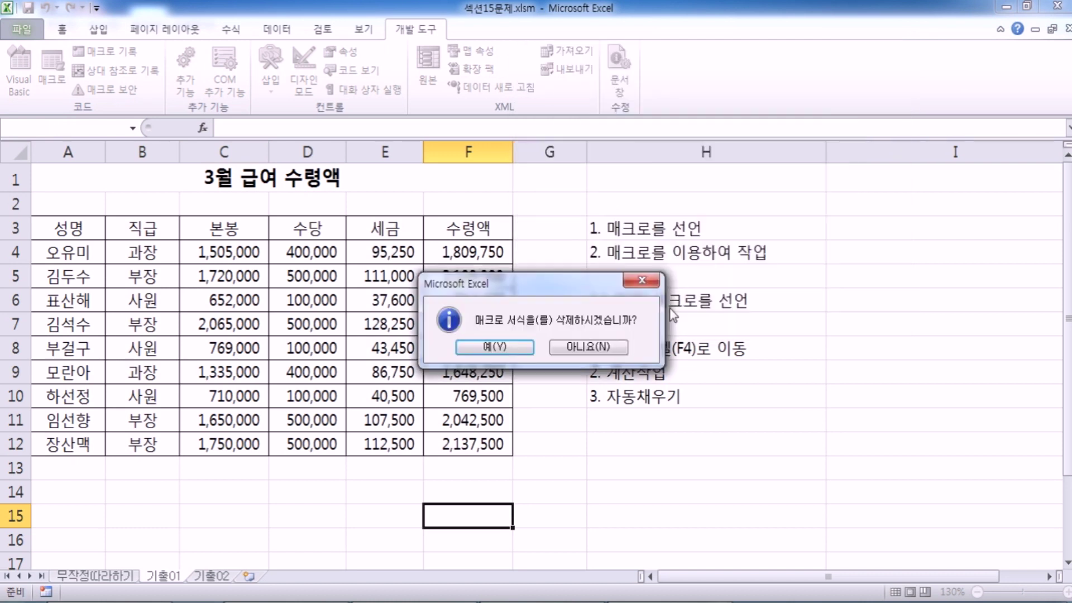
{"action": "left_click", "coordinate": [505, 352]}
Step: Clear the 수령액 values in F4:F12 and remove all borders from the table A3:F12
{"action": "left_click_drag", "start_coordinate": [469, 257], "coordinate": [468, 444]}
{"action": "key", "text": "Delete"}
{"action": "left_click_drag", "start_coordinate": [67, 228], "coordinate": [499, 451]}
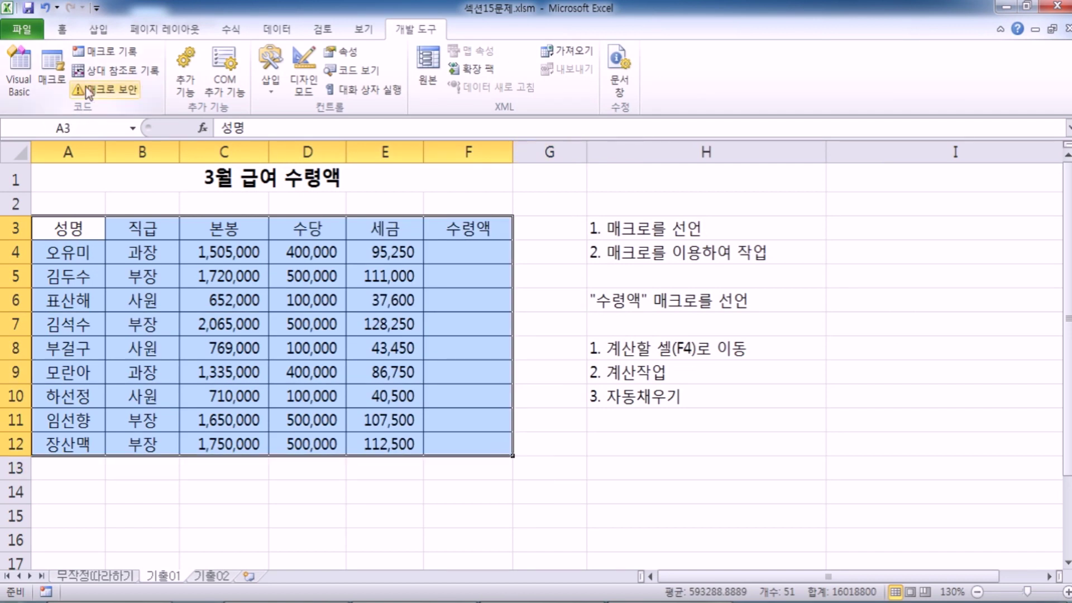
{"action": "left_click", "coordinate": [71, 34]}
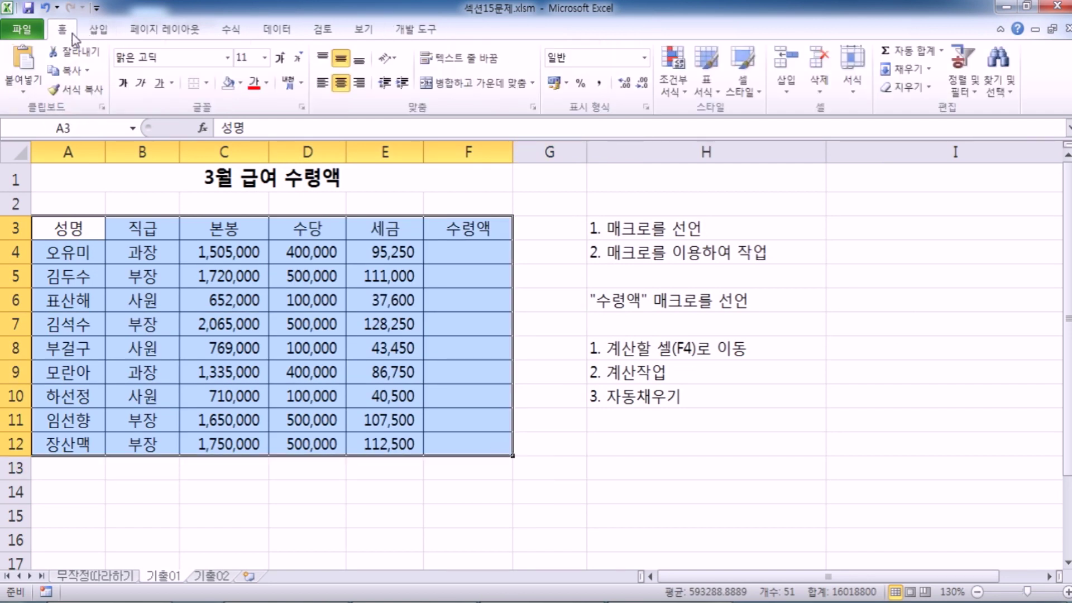
{"action": "left_click", "coordinate": [206, 84]}
{"action": "left_click", "coordinate": [212, 202]}
{"action": "left_click", "coordinate": [125, 178]}
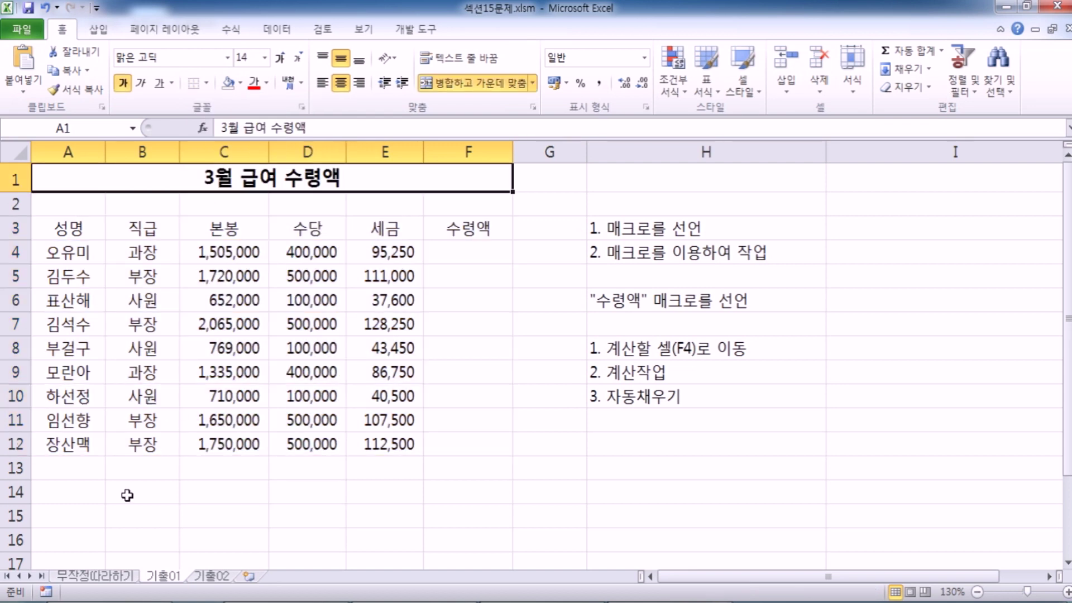
{"action": "left_click", "coordinate": [70, 469]}
{"action": "scroll", "coordinate": [217, 442], "scroll_direction": "down", "scroll_amount": 2}
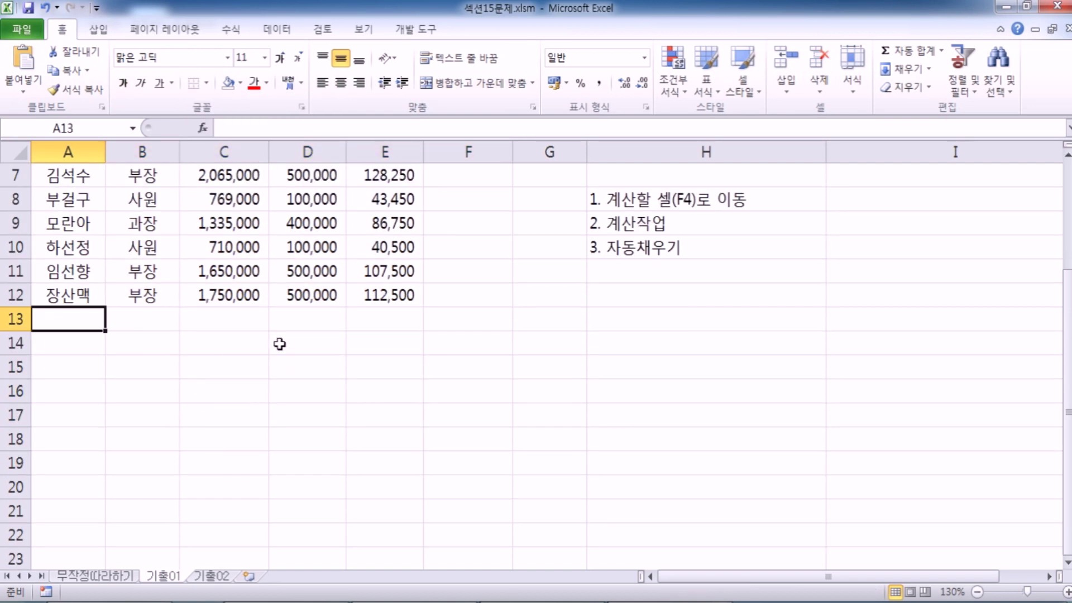
Step: Insert a bevel shape covering cells D14:D15 and label it 서식
{"action": "left_click_drag", "start_coordinate": [311, 337], "coordinate": [299, 375]}
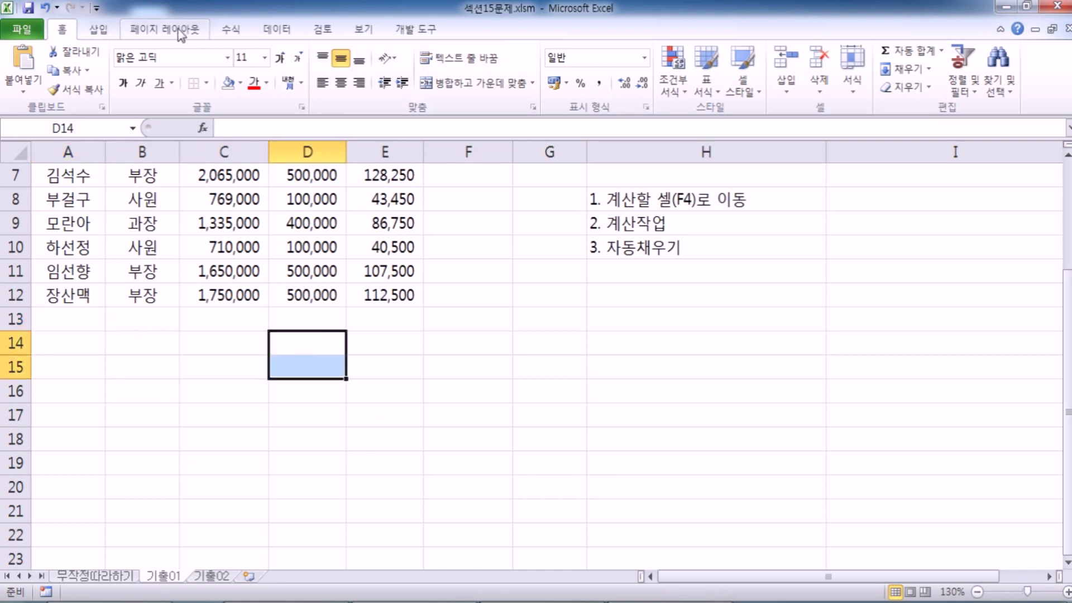
{"action": "left_click", "coordinate": [99, 31]}
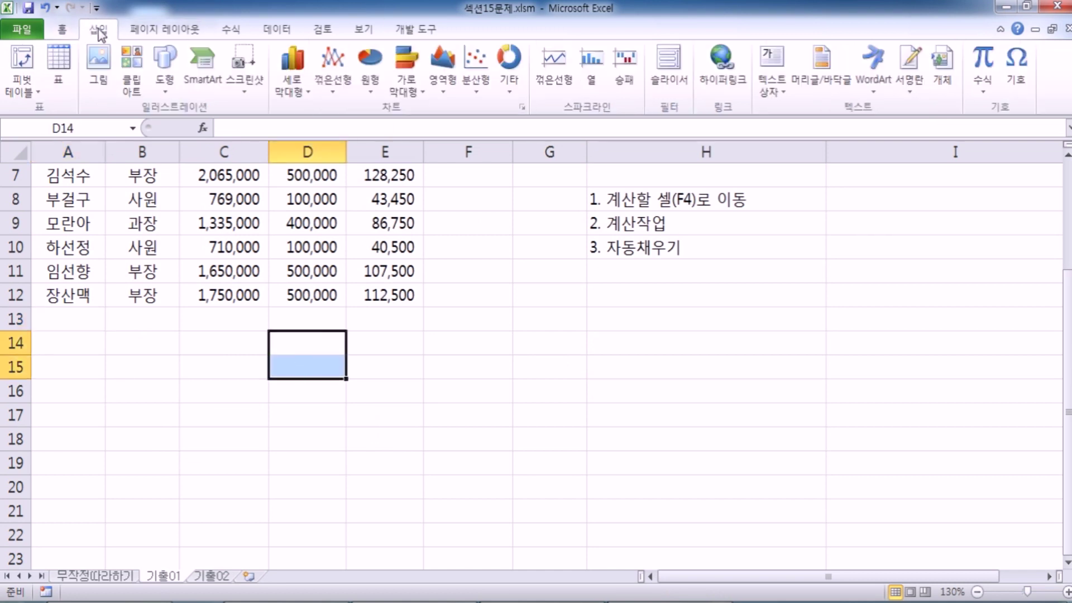
{"action": "left_click", "coordinate": [165, 66]}
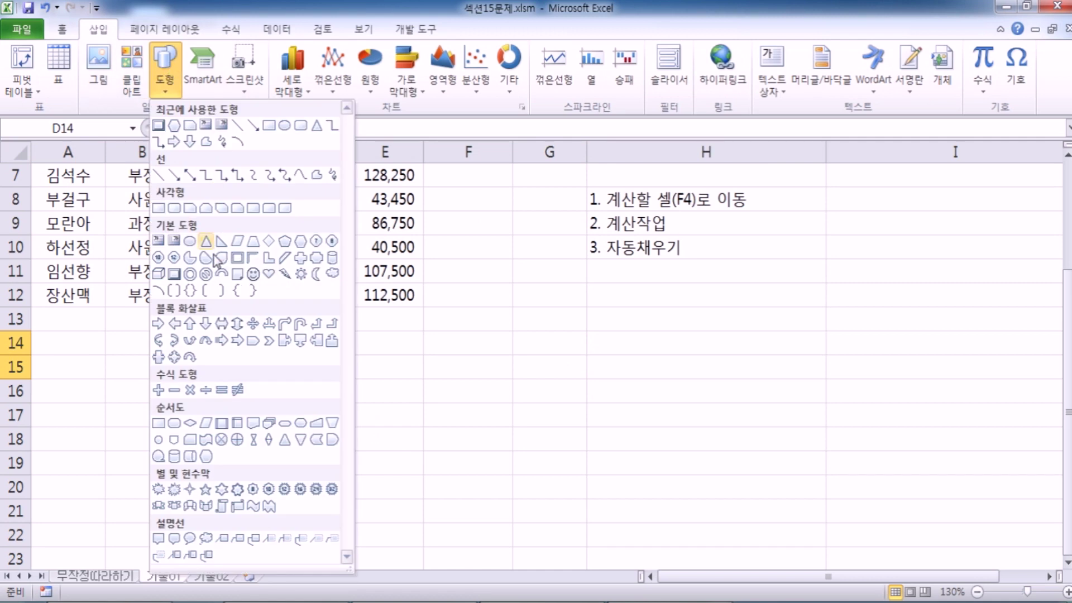
{"action": "left_click", "coordinate": [175, 275]}
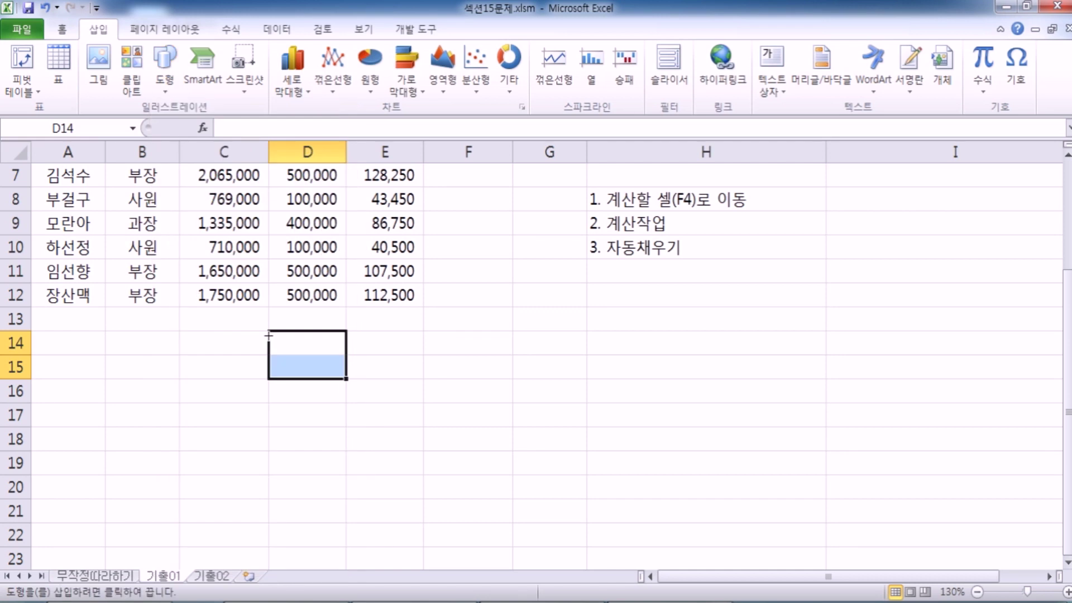
{"action": "left_click_drag", "start_coordinate": [269, 329], "coordinate": [347, 377]}
{"action": "type", "text": "서식"}
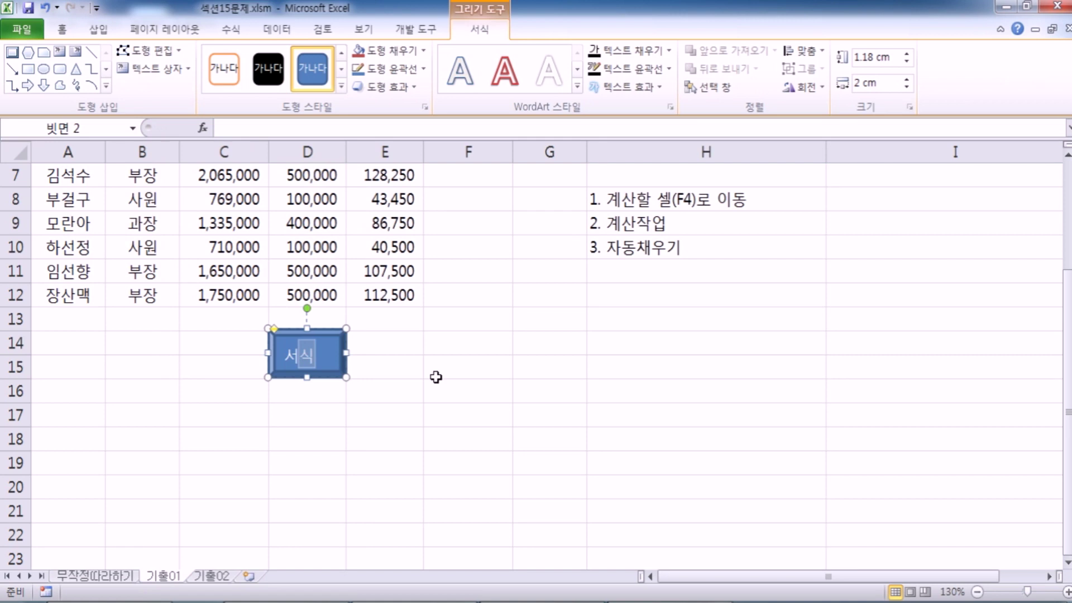
{"action": "left_click", "coordinate": [332, 343]}
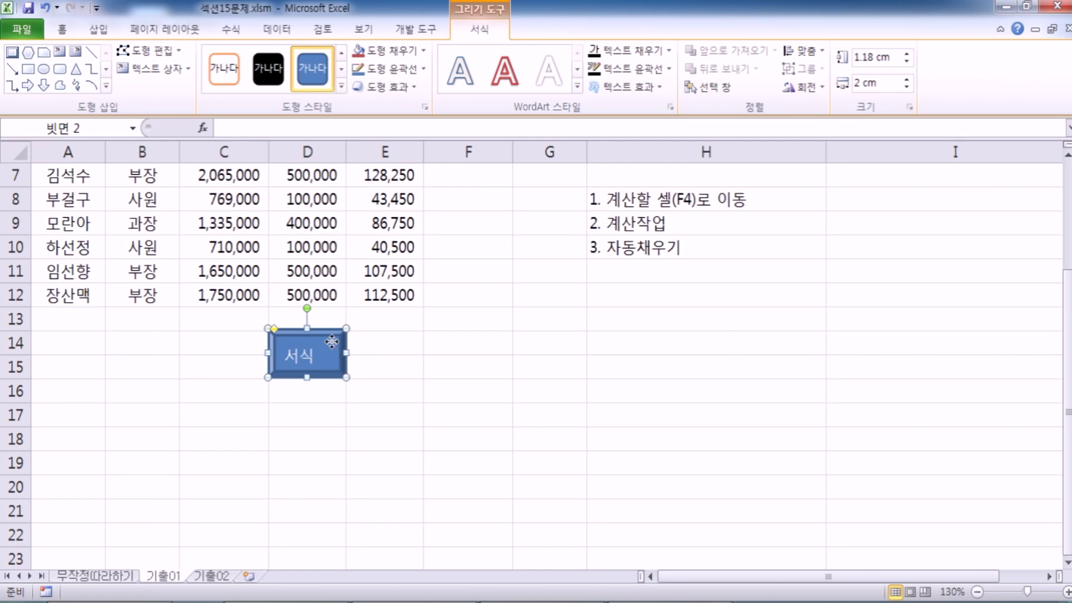
Step: Start recording a macro named 서식 from the bevel shape's macro assignment, stored in the current workbook
{"action": "right_click", "coordinate": [332, 343]}
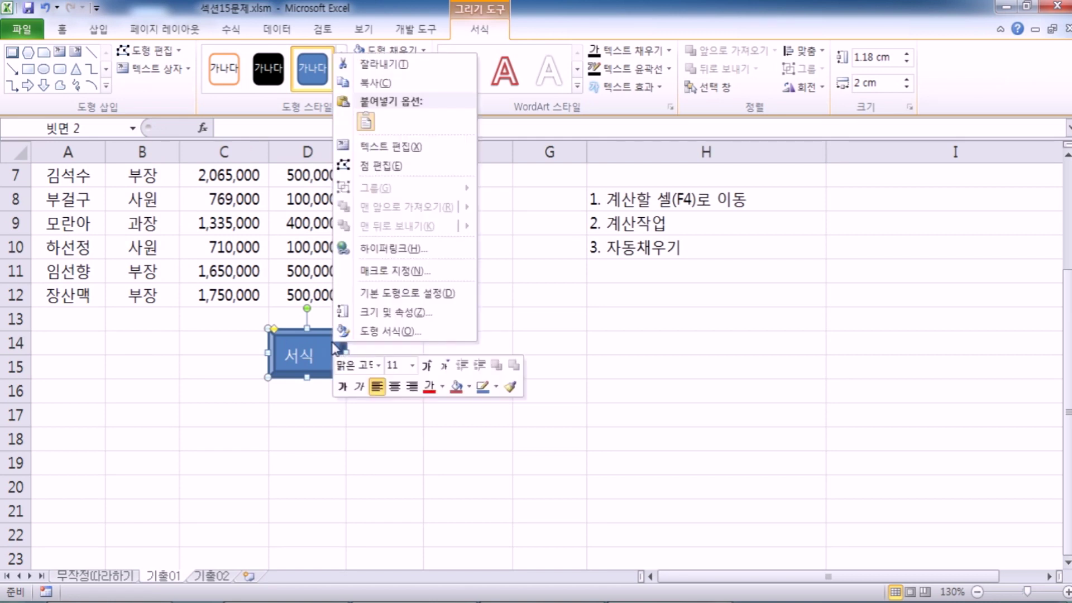
{"action": "left_click", "coordinate": [383, 272]}
{"action": "left_click_drag", "start_coordinate": [381, 133], "coordinate": [580, 92]}
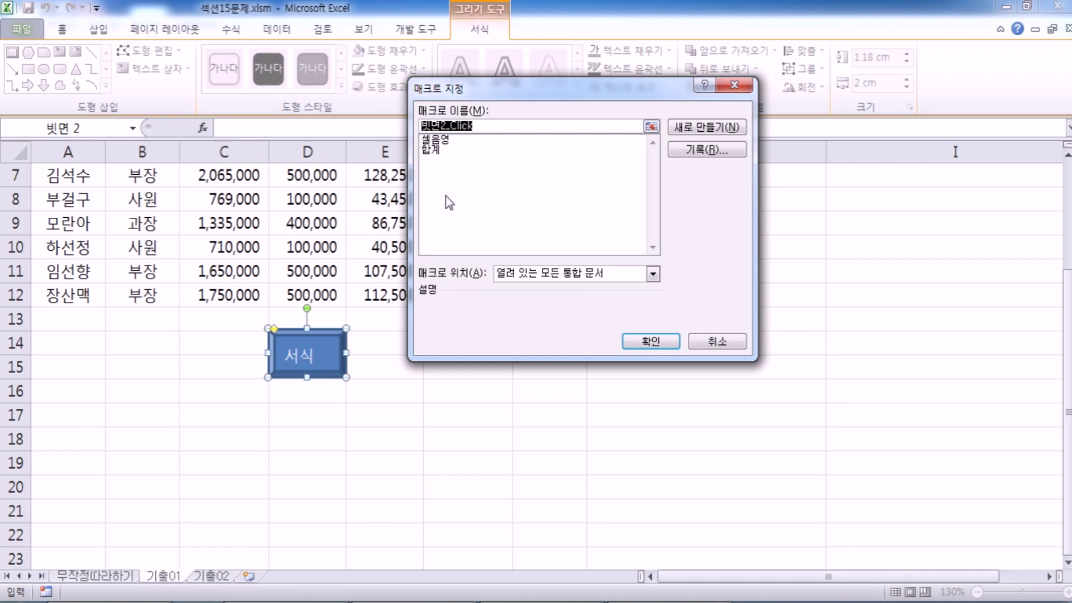
{"action": "left_click", "coordinate": [719, 151]}
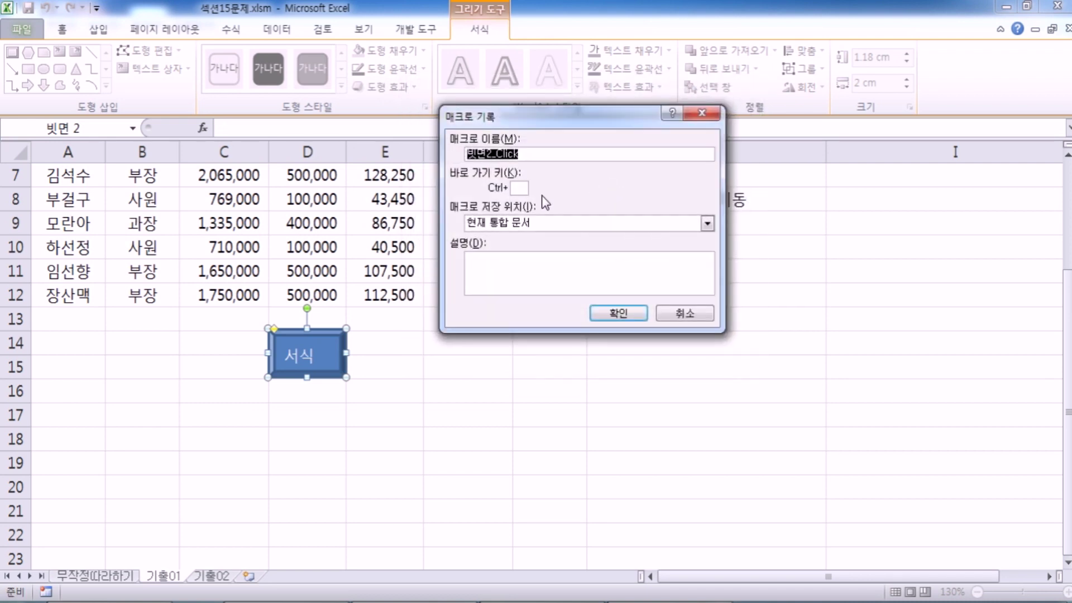
{"action": "type", "text": "서시"}
{"action": "left_click", "coordinate": [550, 158]}
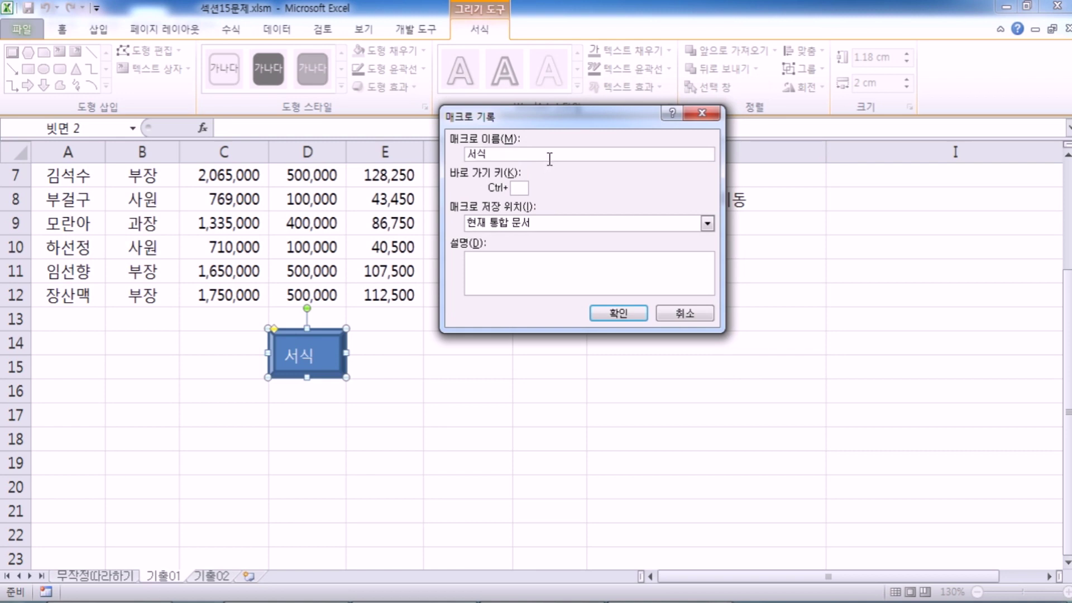
{"action": "left_click", "coordinate": [605, 313]}
Step: Record applying all borders to the table A3:F12, reselect cell A3, and stop the macro recording
{"action": "scroll", "coordinate": [350, 308], "scroll_direction": "up", "scroll_amount": 2}
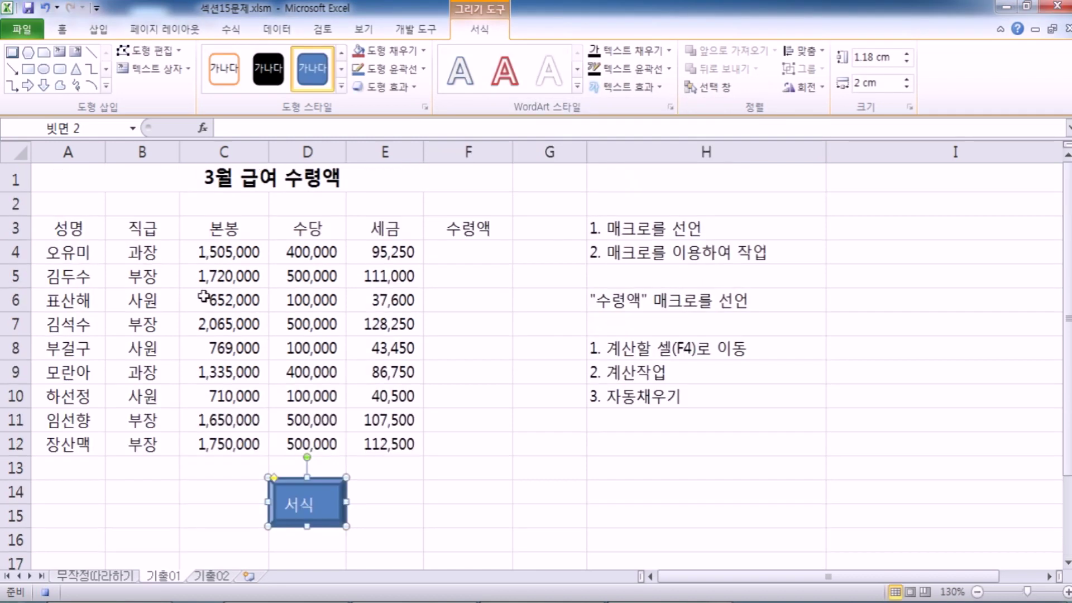
{"action": "left_click_drag", "start_coordinate": [84, 233], "coordinate": [453, 442]}
{"action": "left_click", "coordinate": [207, 85]}
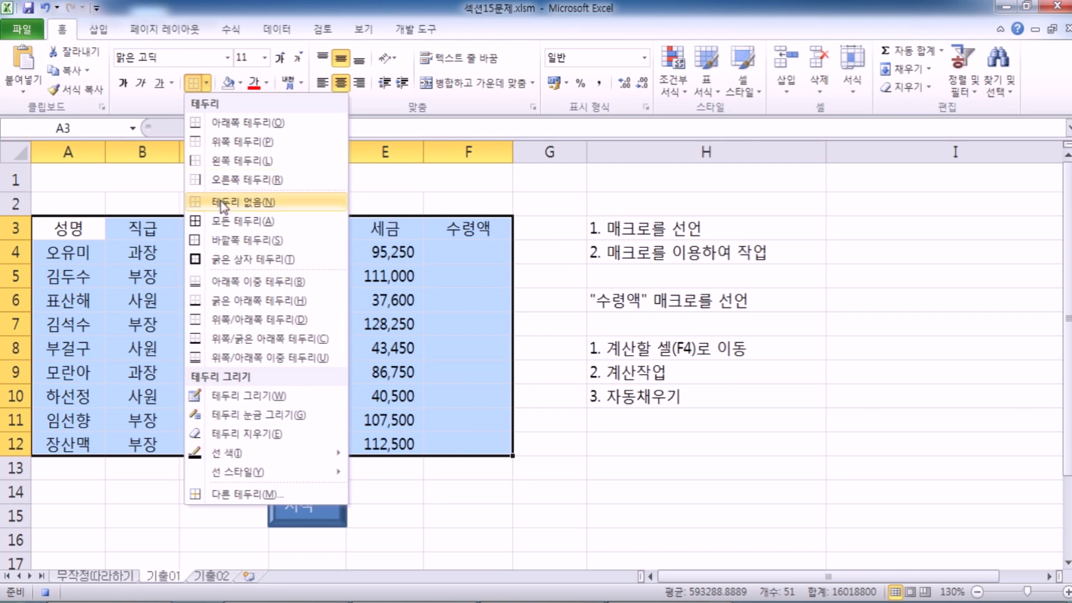
{"action": "left_click", "coordinate": [235, 227]}
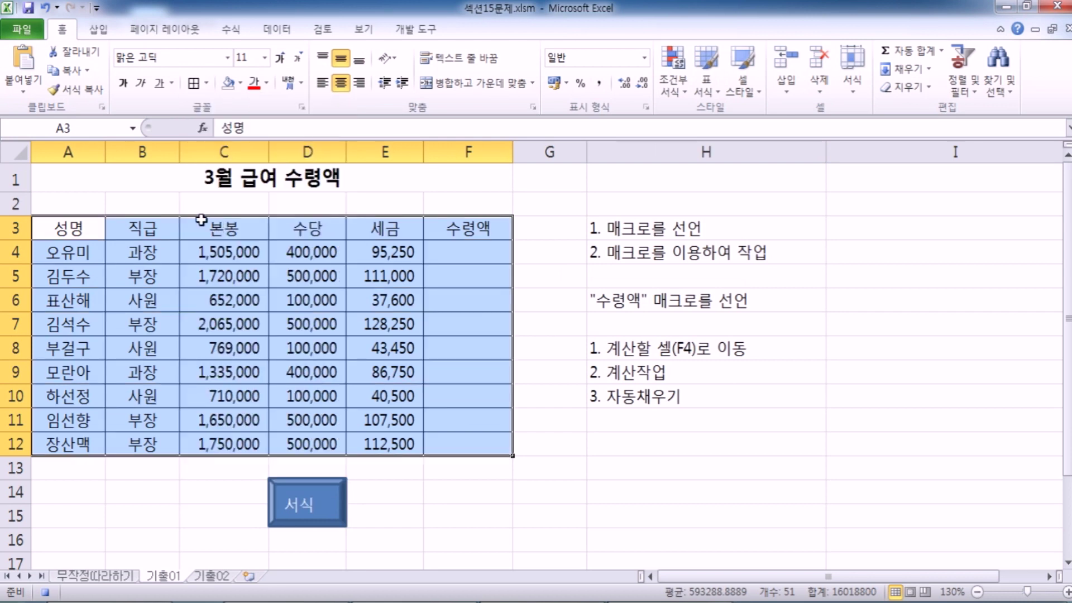
{"action": "left_click", "coordinate": [86, 231]}
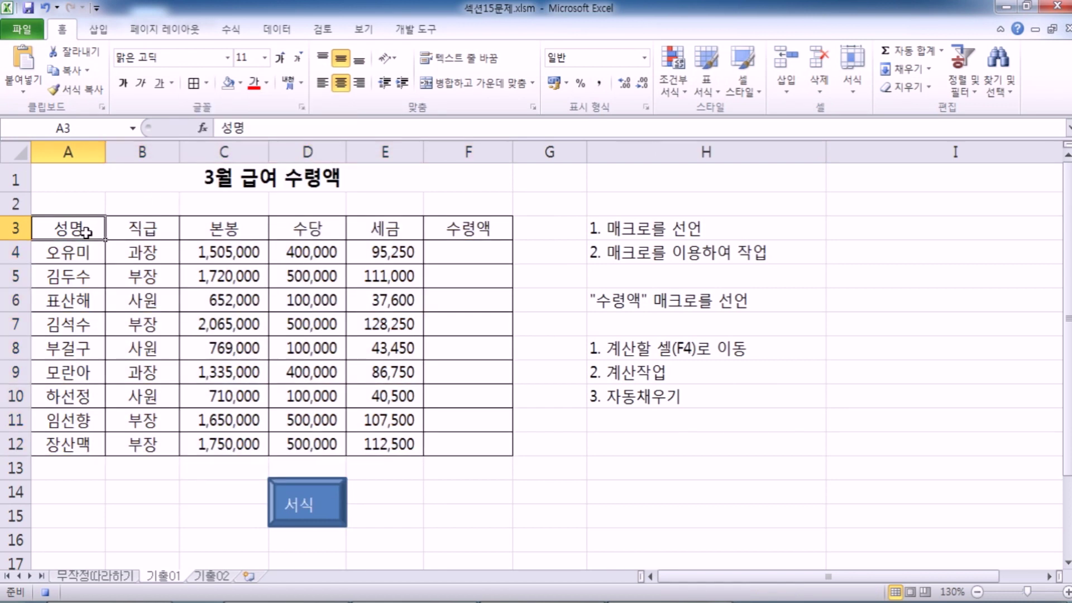
{"action": "left_click", "coordinate": [426, 29]}
{"action": "left_click", "coordinate": [111, 51]}
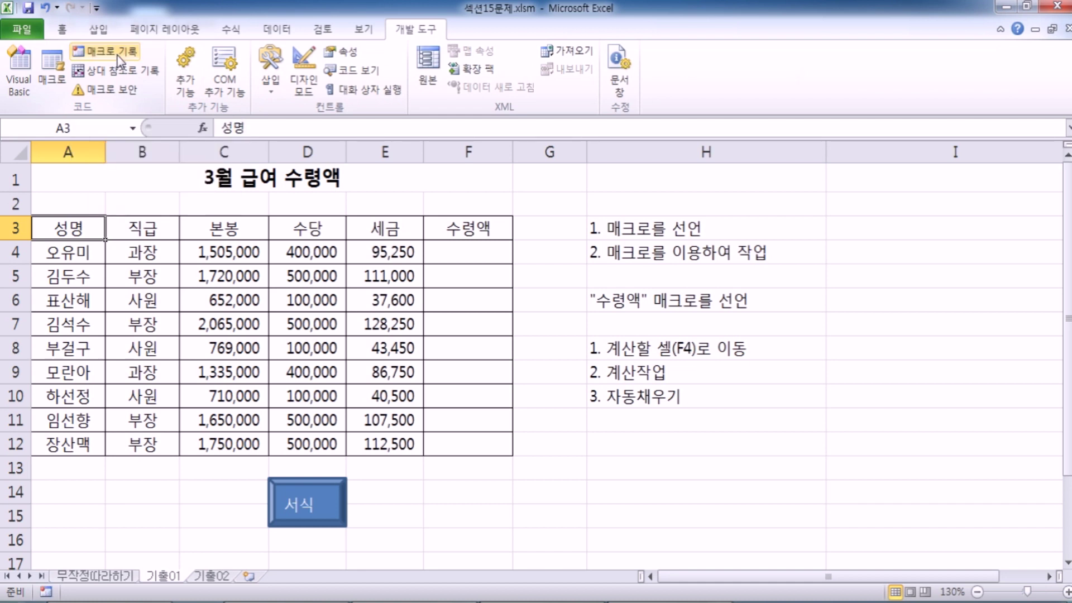
Step: Look at the standalone macro recording dialog and close it without recording
{"action": "left_click", "coordinate": [128, 53]}
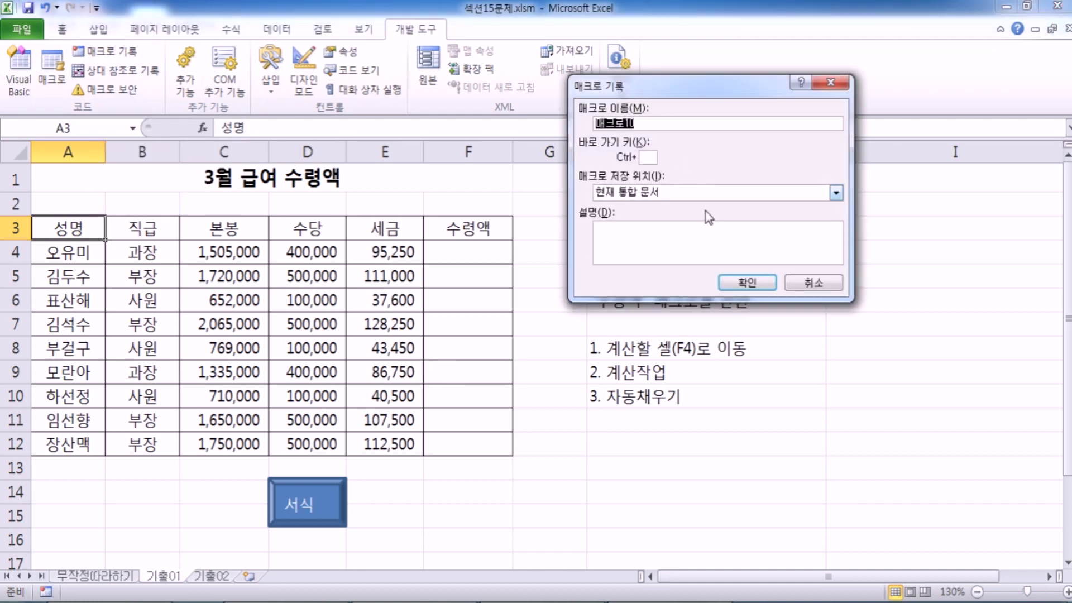
{"action": "left_click", "coordinate": [811, 282]}
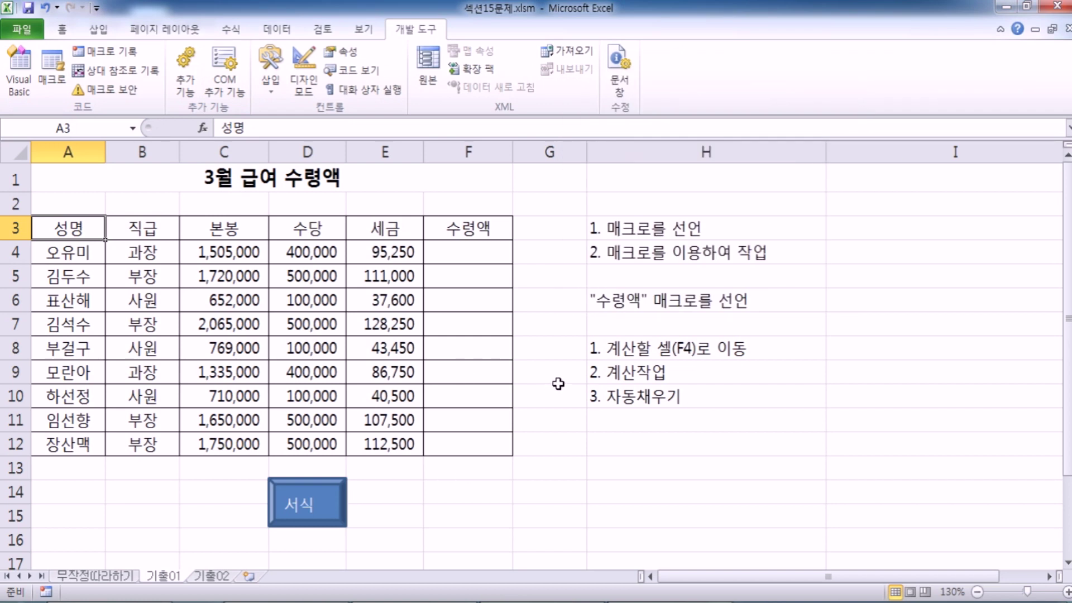
Step: Draw a right triangle about 3.66 cm high and 4.8 cm wide over the notes in column H
{"action": "left_click", "coordinate": [100, 33]}
{"action": "left_click", "coordinate": [165, 62]}
{"action": "left_click", "coordinate": [224, 232]}
{"action": "mouse_move", "coordinate": [755, 335]}
{"action": "left_mouse_down"}
{"action": "mouse_move", "coordinate": [771, 344]}
{"action": "mouse_move", "coordinate": [651, 66]}
{"action": "left_mouse_up"}
Step: Examine the macro recording dialog reached through the triangle's macro assignment and leave without assigning a macro
{"action": "right_click", "coordinate": [633, 276]}
{"action": "left_click", "coordinate": [702, 499]}
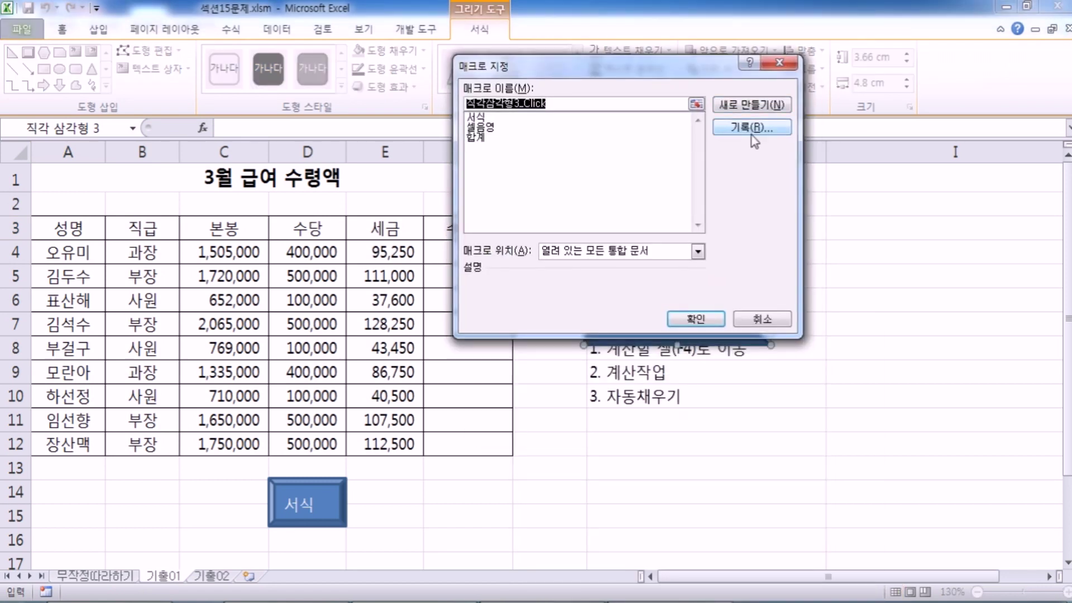
{"action": "left_click", "coordinate": [754, 140]}
{"action": "left_click", "coordinate": [68, 228]}
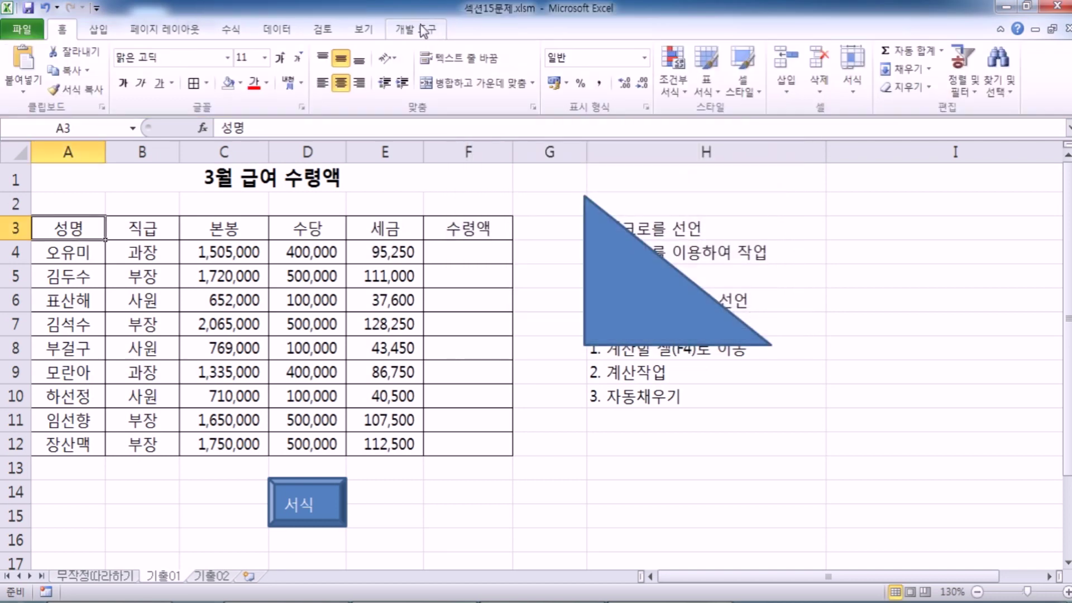
{"action": "left_click", "coordinate": [394, 33]}
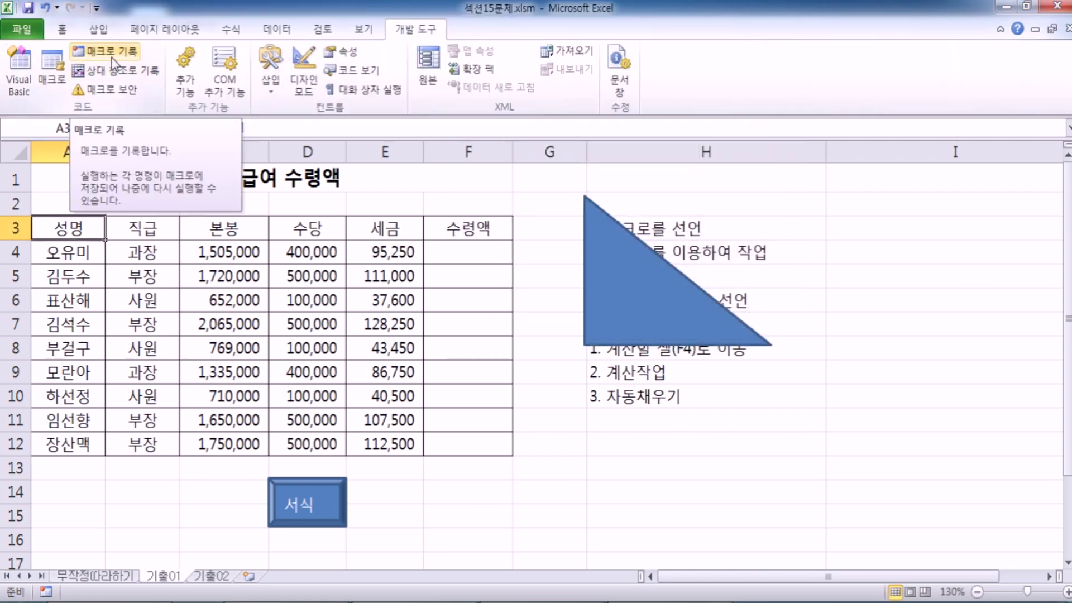
{"action": "right_click", "coordinate": [605, 253]}
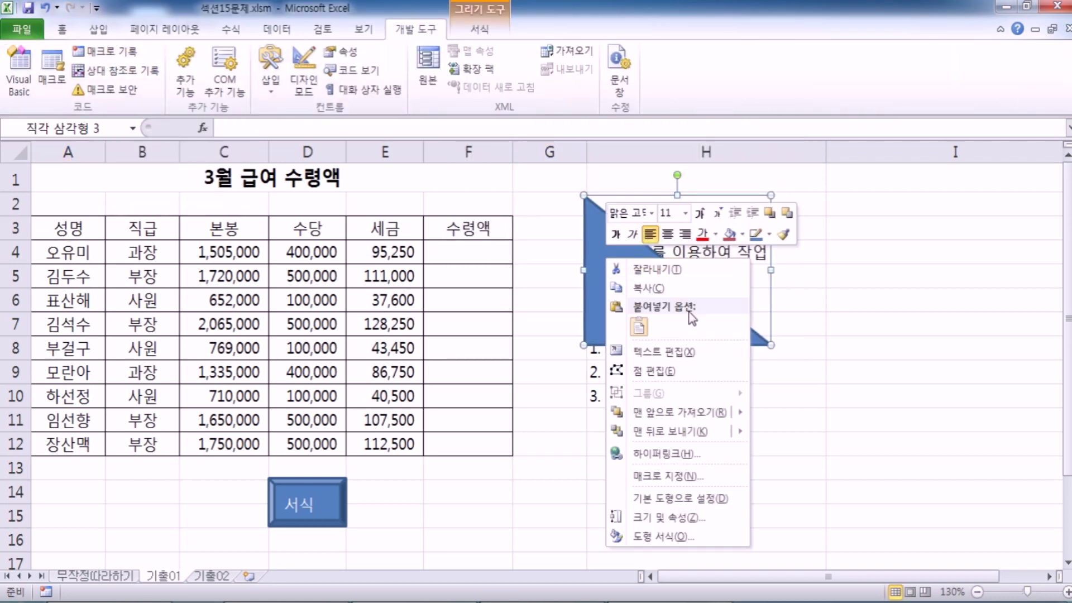
{"action": "left_click", "coordinate": [668, 476]}
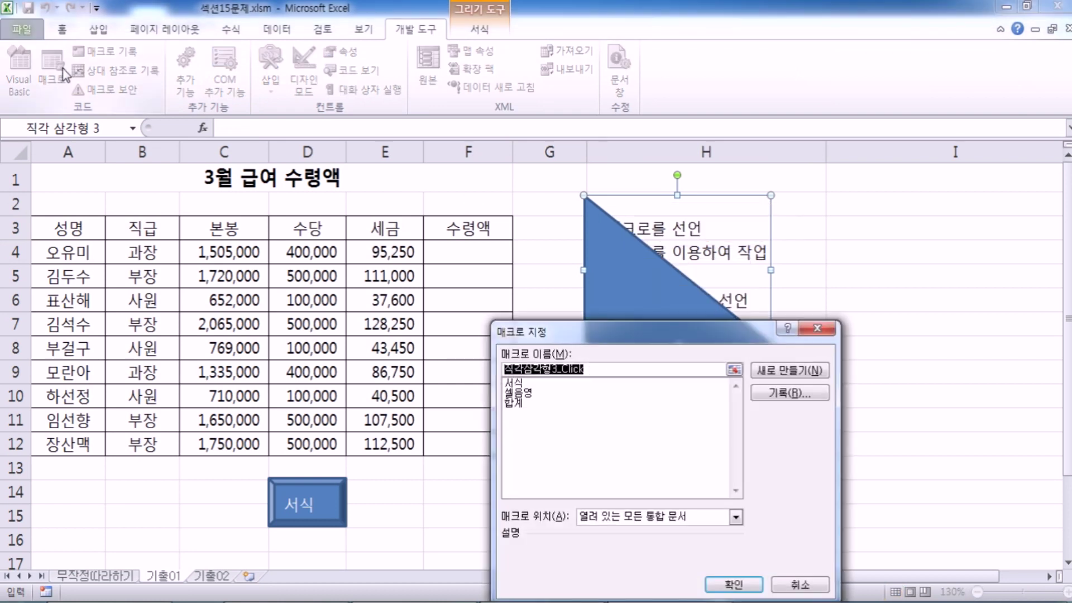
{"action": "left_click_drag", "start_coordinate": [553, 334], "coordinate": [357, 53]}
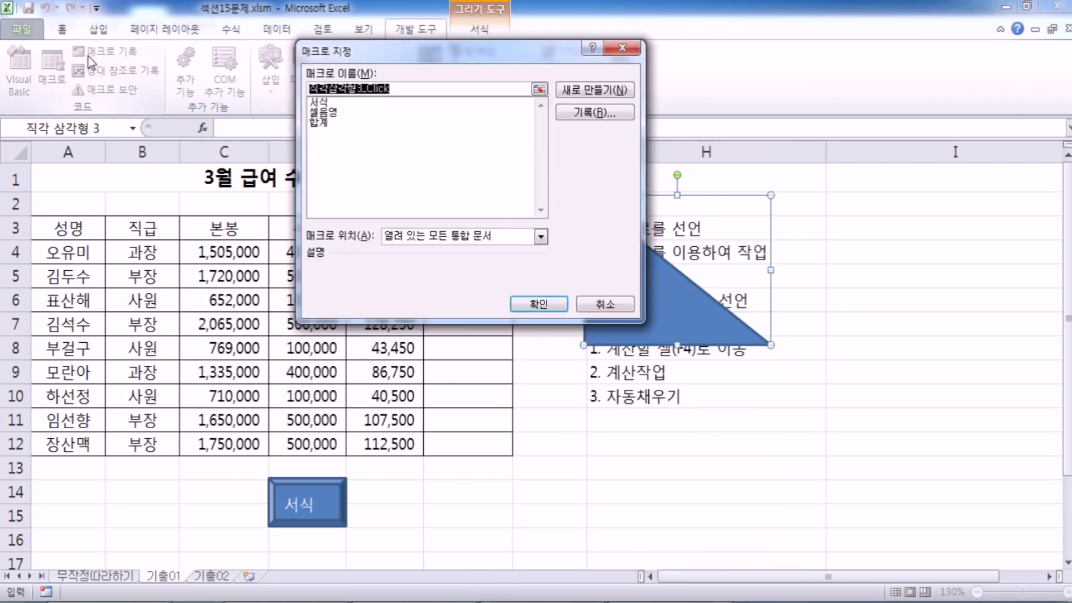
{"action": "left_click", "coordinate": [585, 114]}
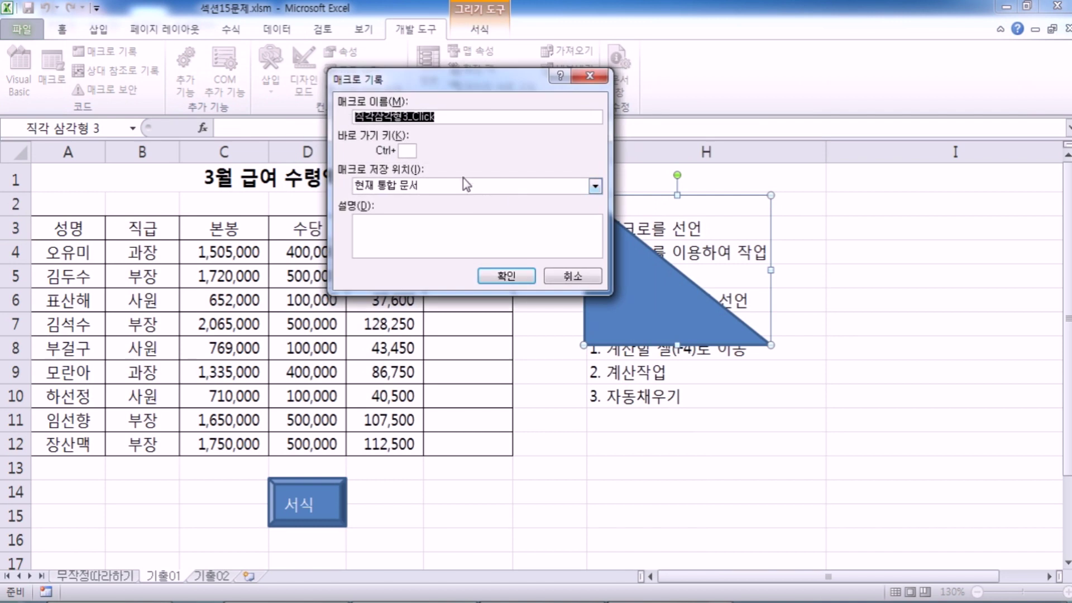
{"action": "key", "text": "Escape"}
{"action": "key", "text": "Escape"}
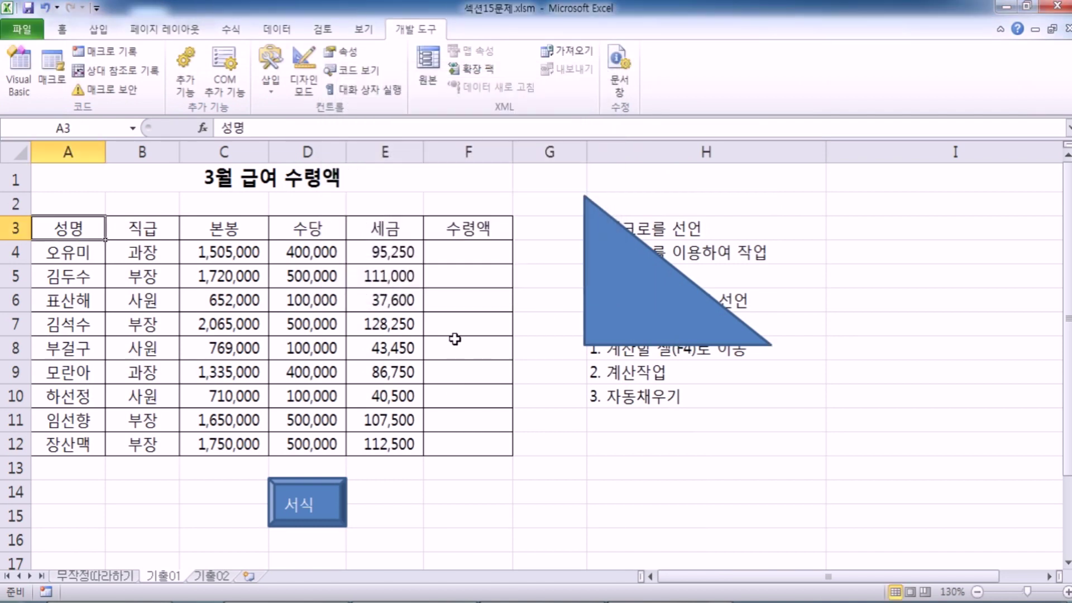
Step: Compare the triangle's recording dialog with the standalone macro recording dialog, cancel it, and return to the 서식 shape
{"action": "left_click", "coordinate": [106, 51]}
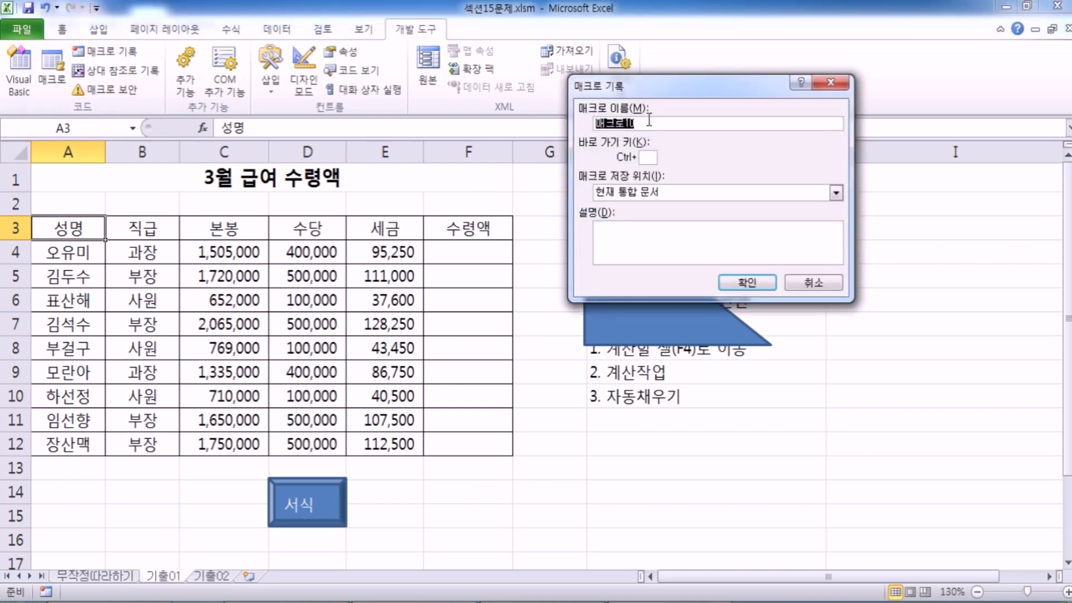
{"action": "left_click", "coordinate": [799, 286]}
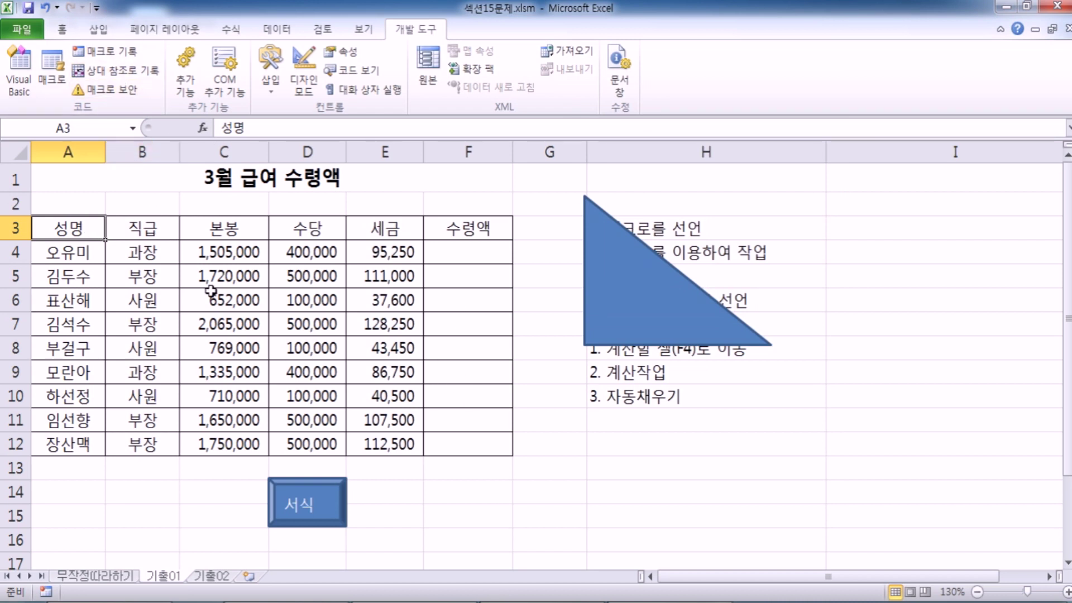
{"action": "scroll", "coordinate": [385, 416], "scroll_direction": "down", "scroll_amount": 2}
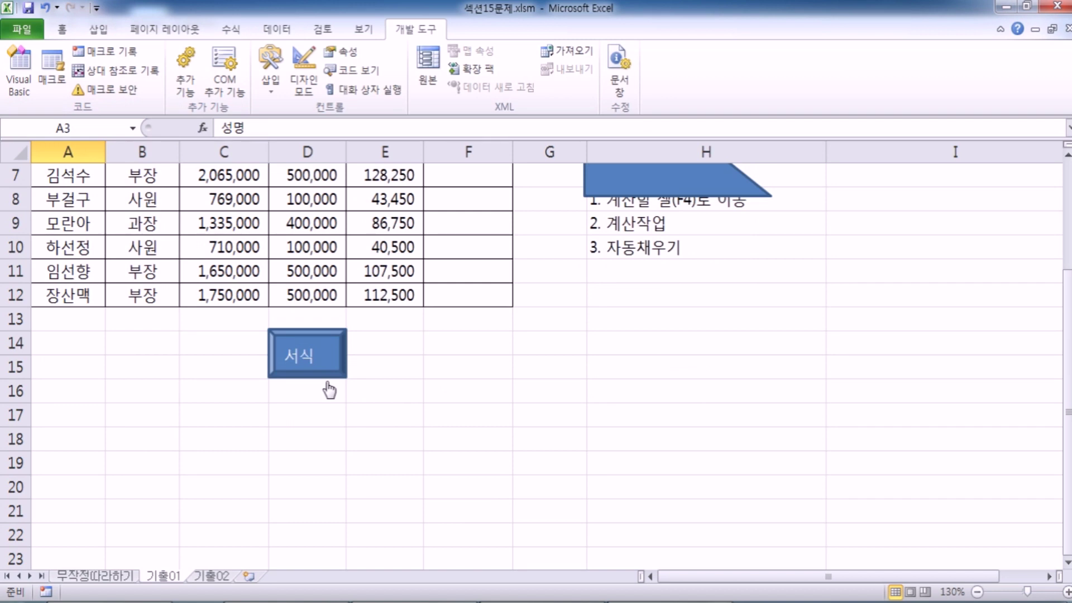
Step: Delete the blue right-triangle shape covering the notes in column H
{"action": "scroll", "coordinate": [329, 390], "scroll_direction": "up", "scroll_amount": 2}
{"action": "left_click", "coordinate": [650, 324]}
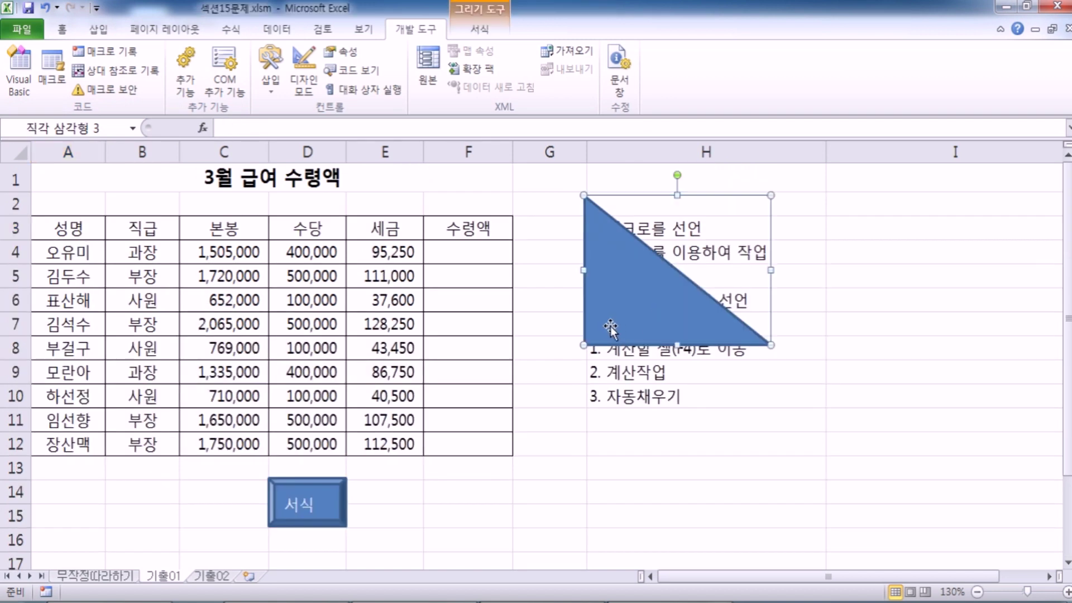
{"action": "key", "text": "Delete"}
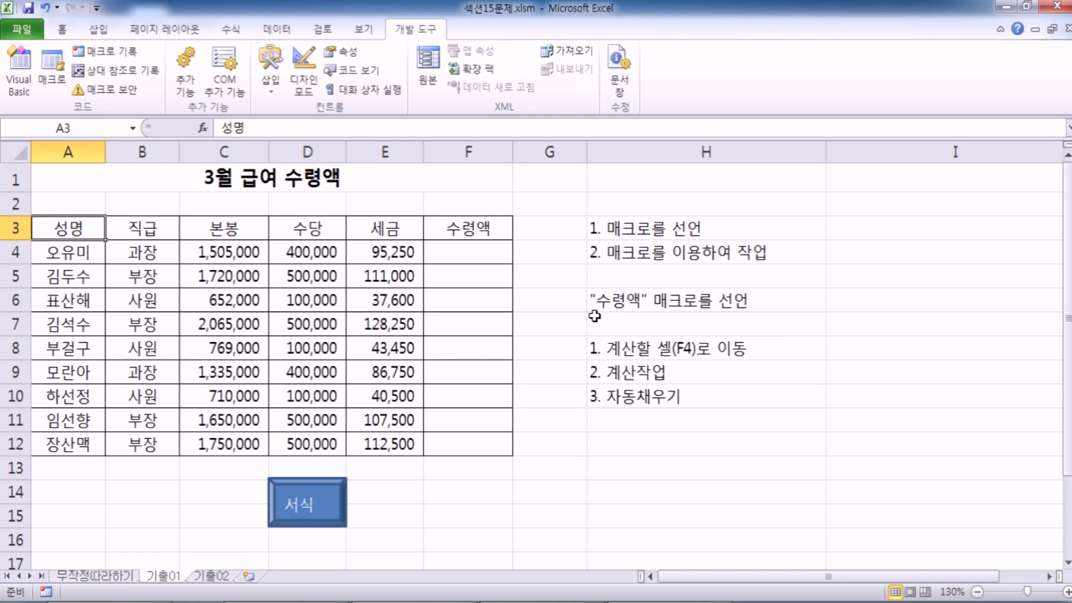
Step: Switch to Notepad to review the notes on recording a macro for a shape, and return to the Excel workbook
{"action": "key", "text": "alt+Tab"}
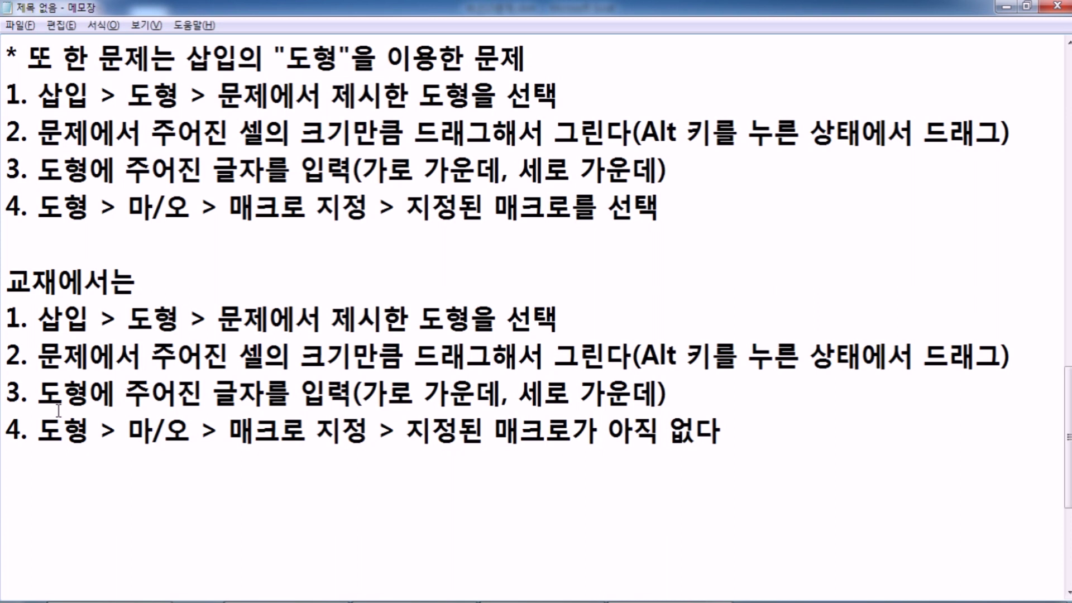
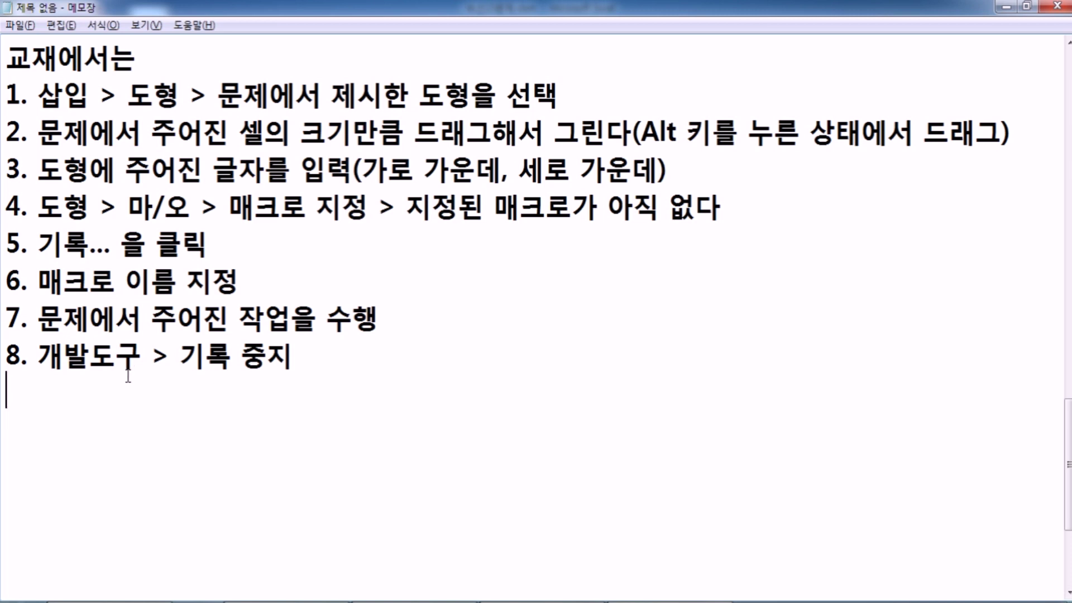
{"action": "scroll", "coordinate": [125, 378], "scroll_direction": "down", "scroll_amount": 1}
{"action": "key", "text": "alt+Tab"}
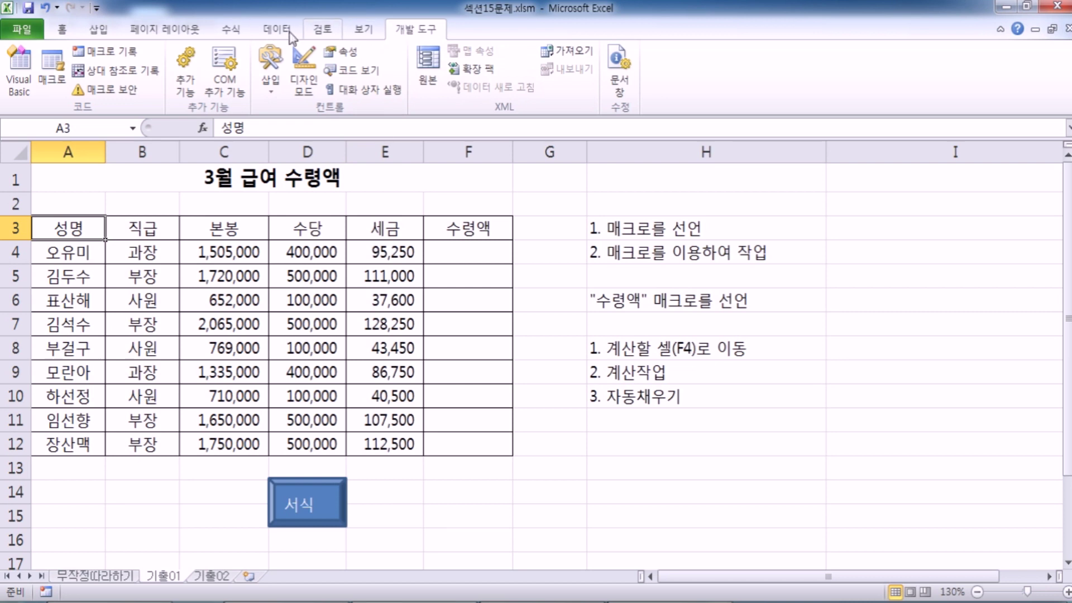
Step: Check in the Excel ribbon customization options that 개발 도구 is enabled, and accept the settings
{"action": "left_click", "coordinate": [22, 29]}
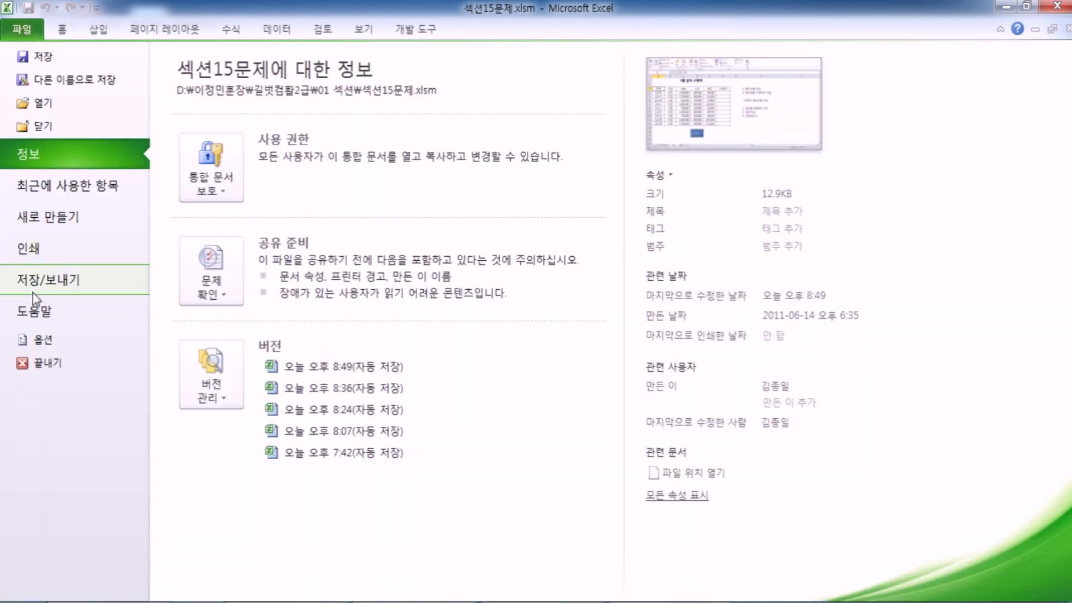
{"action": "left_click", "coordinate": [39, 340]}
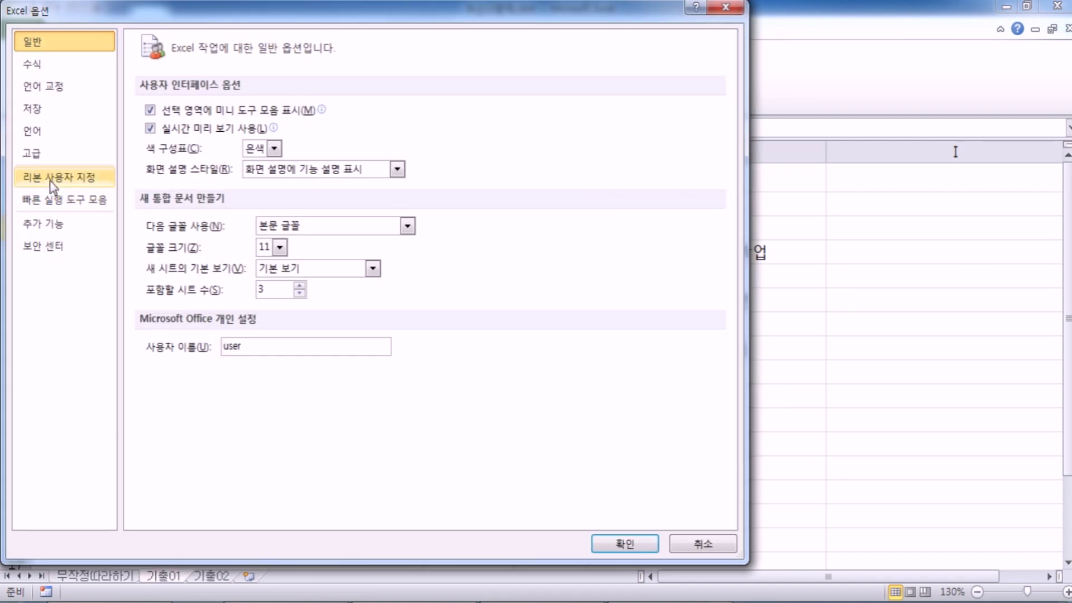
{"action": "left_click", "coordinate": [53, 180]}
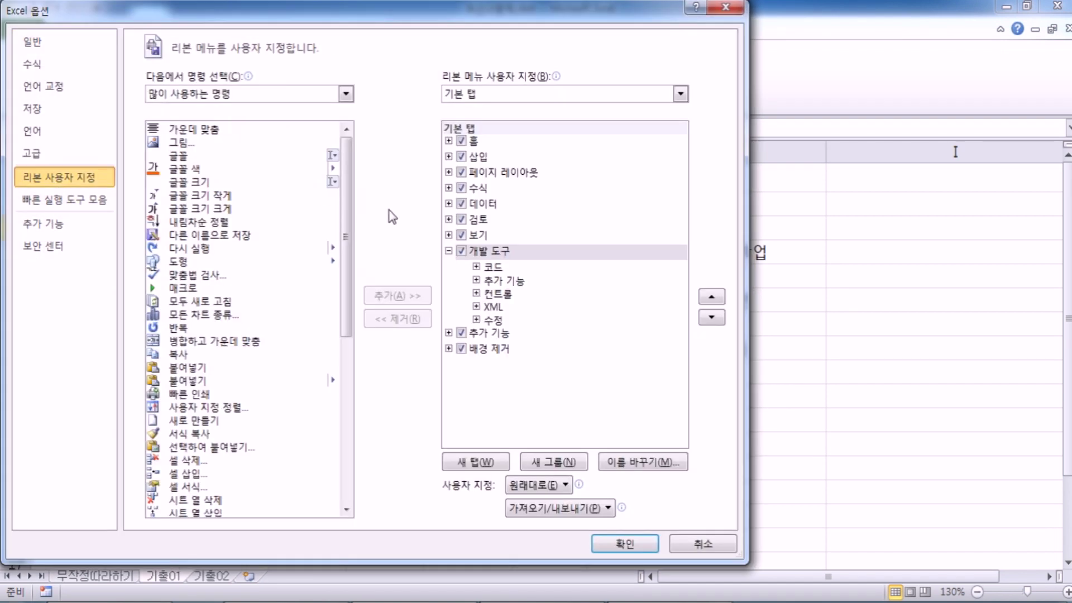
{"action": "left_click", "coordinate": [462, 252]}
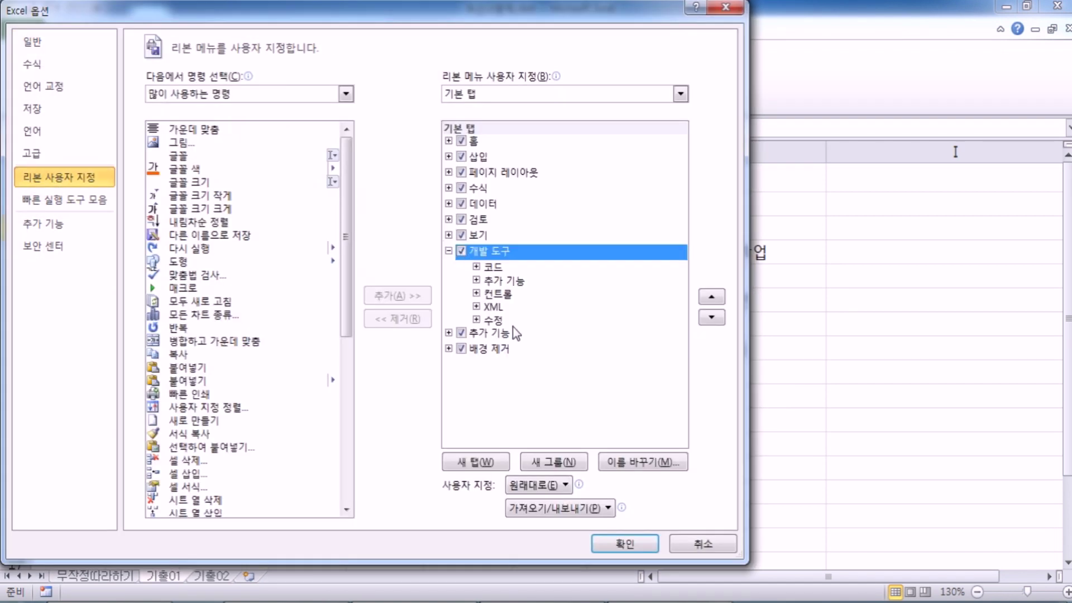
{"action": "left_click", "coordinate": [642, 543]}
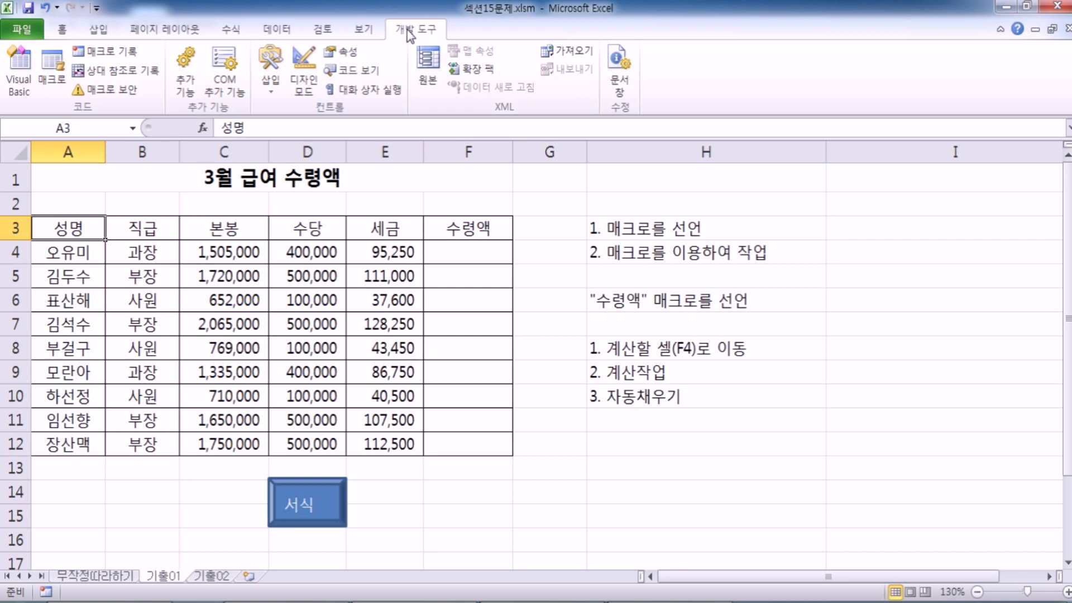
Step: Insert a form control button covering cells B14:B15
{"action": "left_click", "coordinate": [271, 92]}
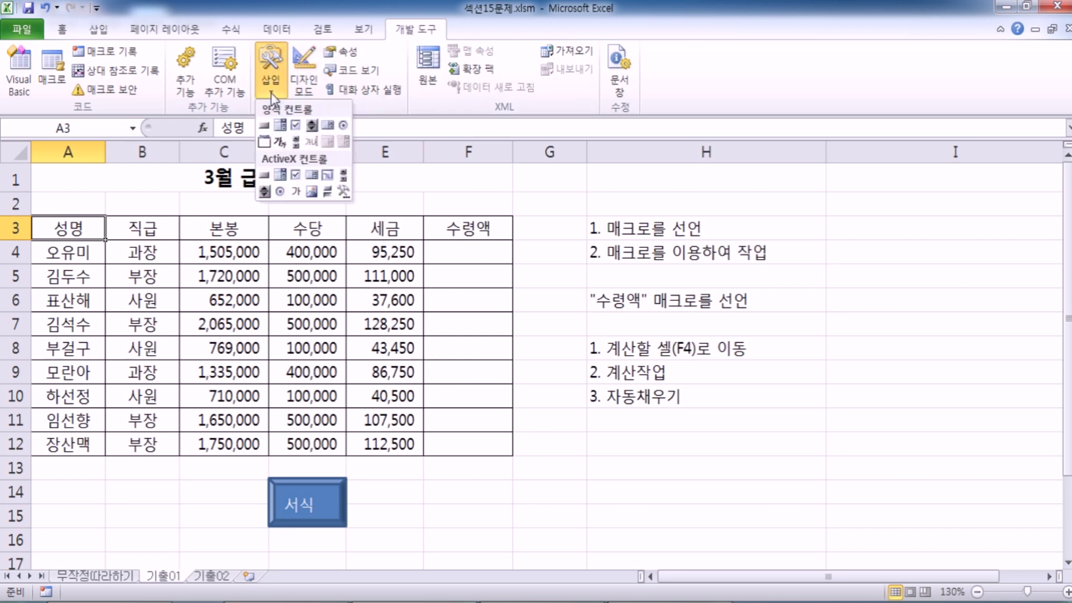
{"action": "left_click", "coordinate": [266, 128]}
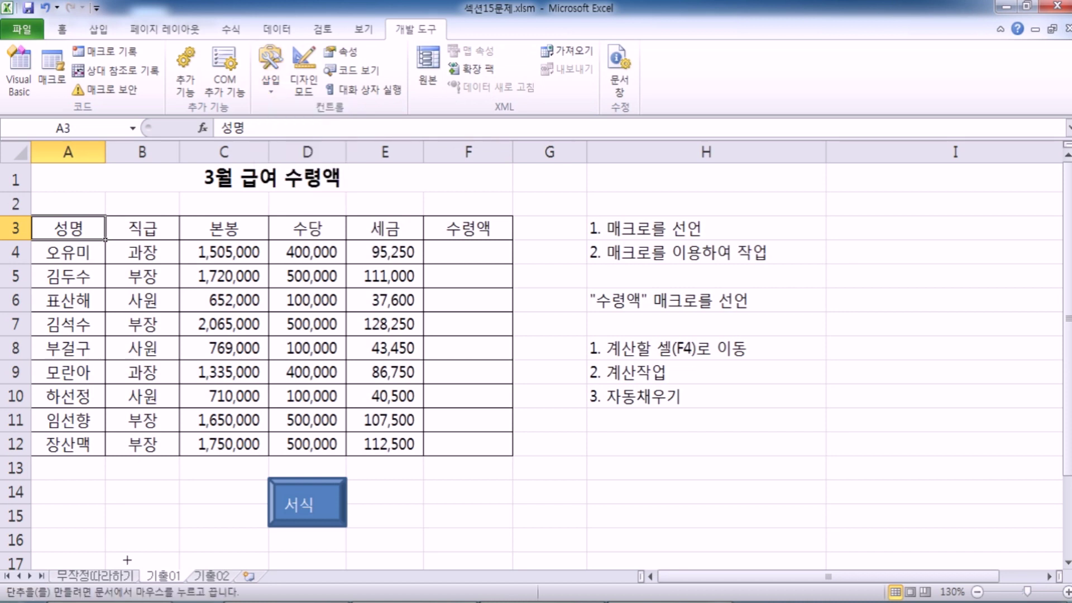
{"action": "left_click_drag", "start_coordinate": [107, 480], "coordinate": [180, 528]}
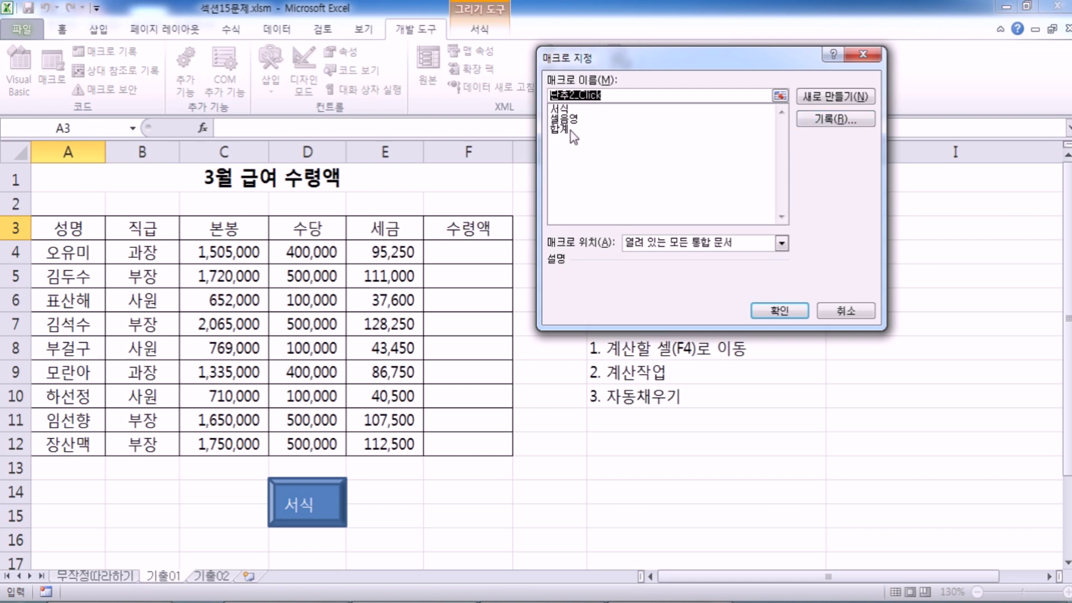
Step: Start recording a new macro named 수령액 for the button, stored in the current workbook
{"action": "left_click", "coordinate": [825, 119]}
{"action": "type", "text": "수령셀"}
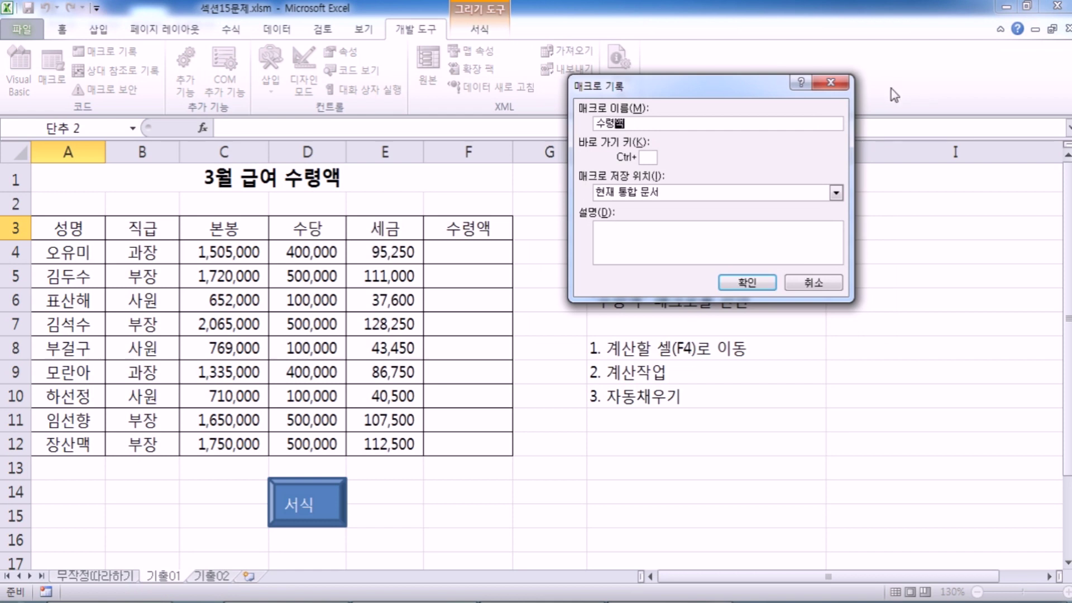
{"action": "left_click", "coordinate": [752, 282]}
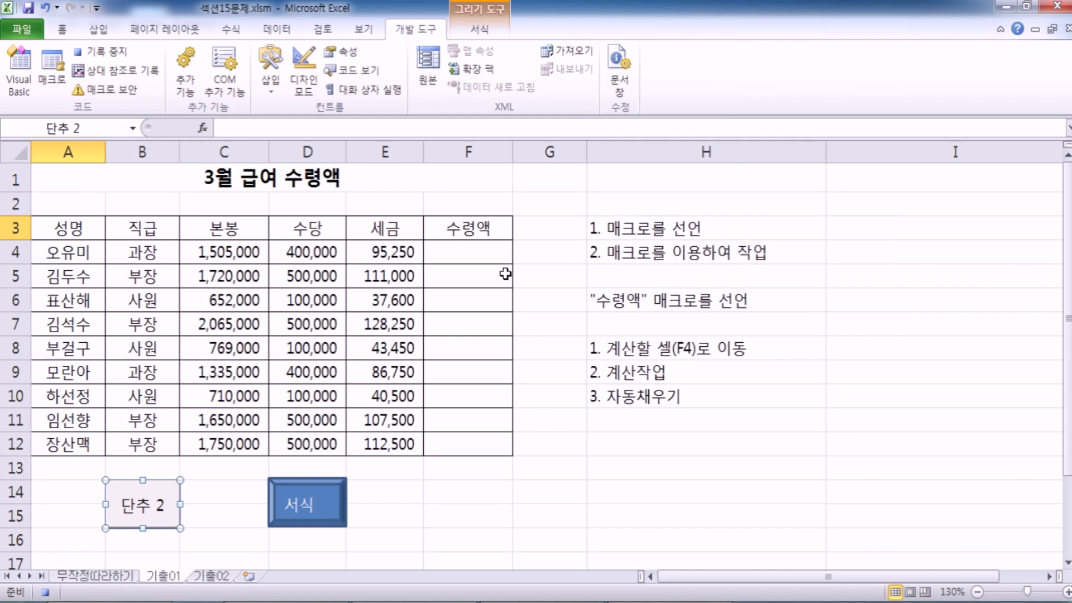
Step: Enter the formula =C4+D4-E4 in cell F4 to calculate the net pay
{"action": "scroll", "coordinate": [266, 395], "scroll_direction": "down", "scroll_amount": 1}
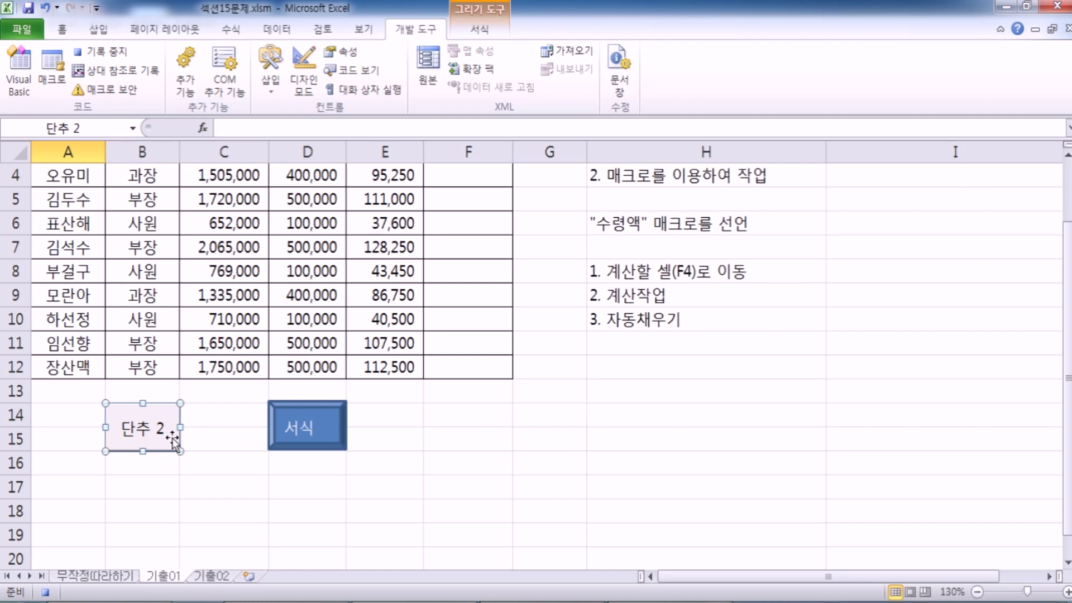
{"action": "scroll", "coordinate": [172, 439], "scroll_direction": "up", "scroll_amount": 1}
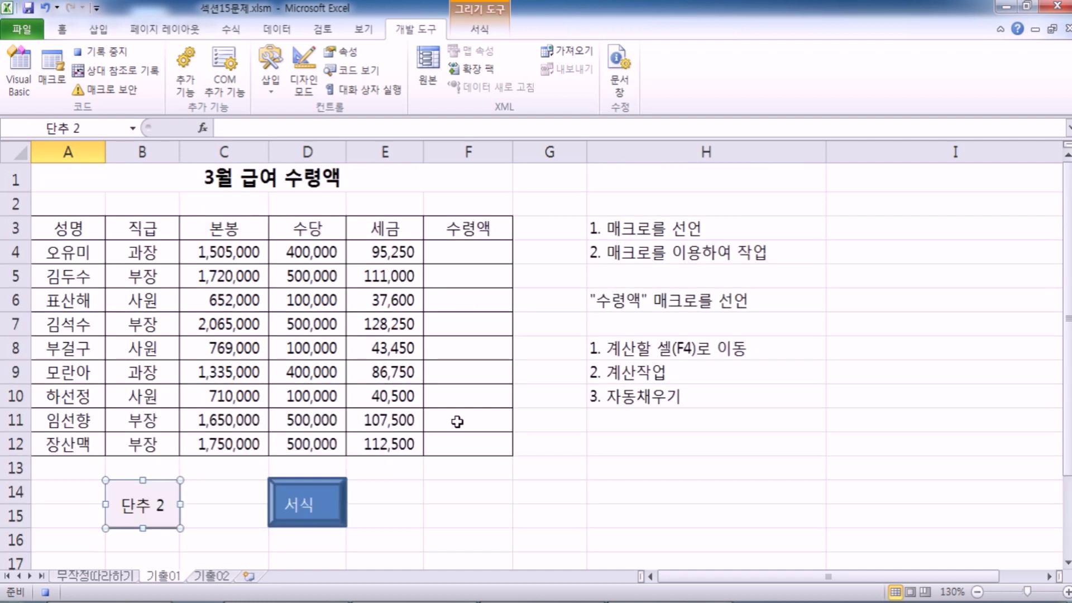
{"action": "left_click", "coordinate": [460, 247]}
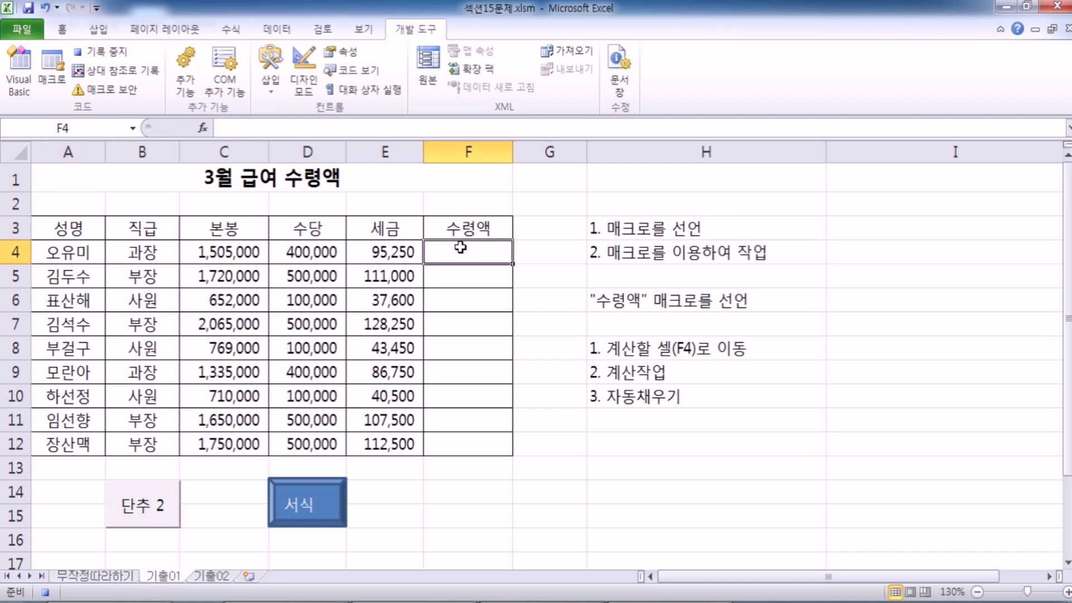
{"action": "type", "text": "="}
{"action": "left_click", "coordinate": [193, 247]}
{"action": "type", "text": "+"}
{"action": "left_click", "coordinate": [311, 256]}
{"action": "type", "text": "-"}
{"action": "left_click", "coordinate": [364, 261]}
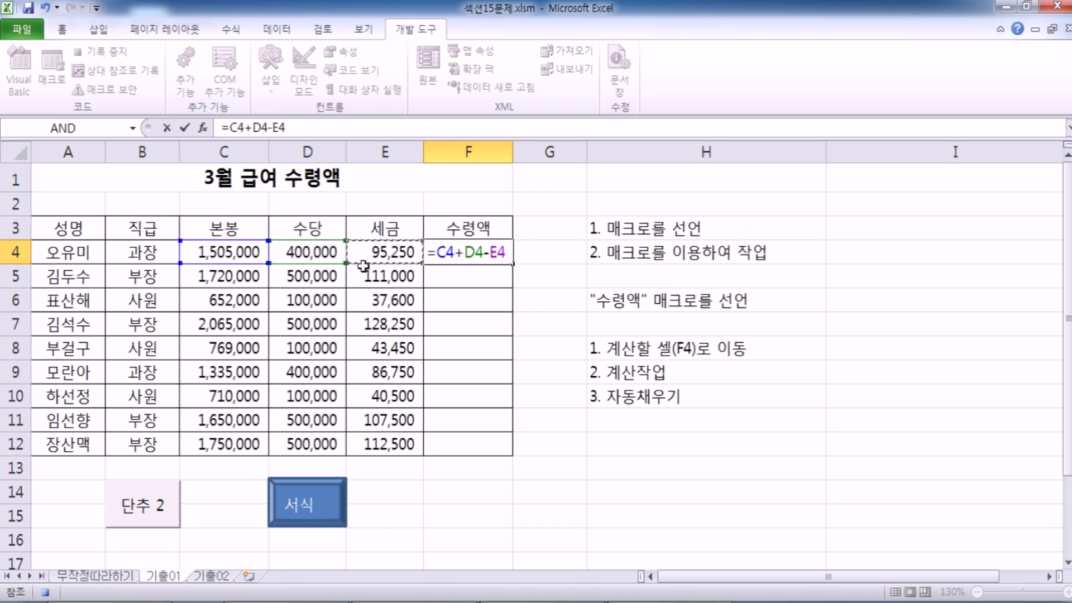
{"action": "key", "text": "Return"}
Step: Fill the formula in F4 down to F12 and stop recording the macro
{"action": "left_click", "coordinate": [485, 249]}
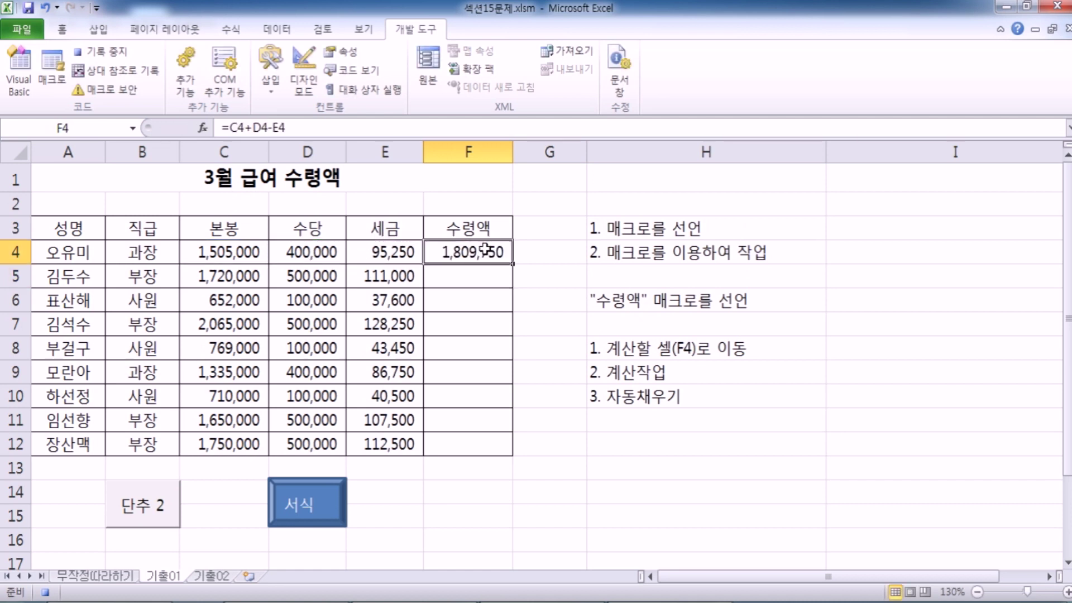
{"action": "left_click_drag", "start_coordinate": [513, 262], "coordinate": [501, 450]}
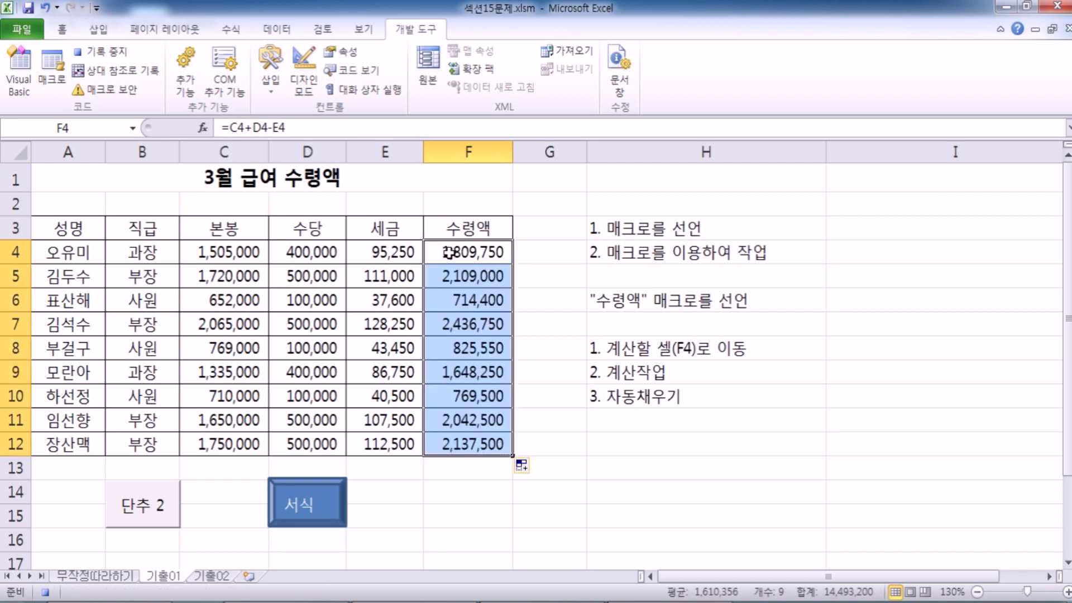
{"action": "left_click", "coordinate": [443, 471]}
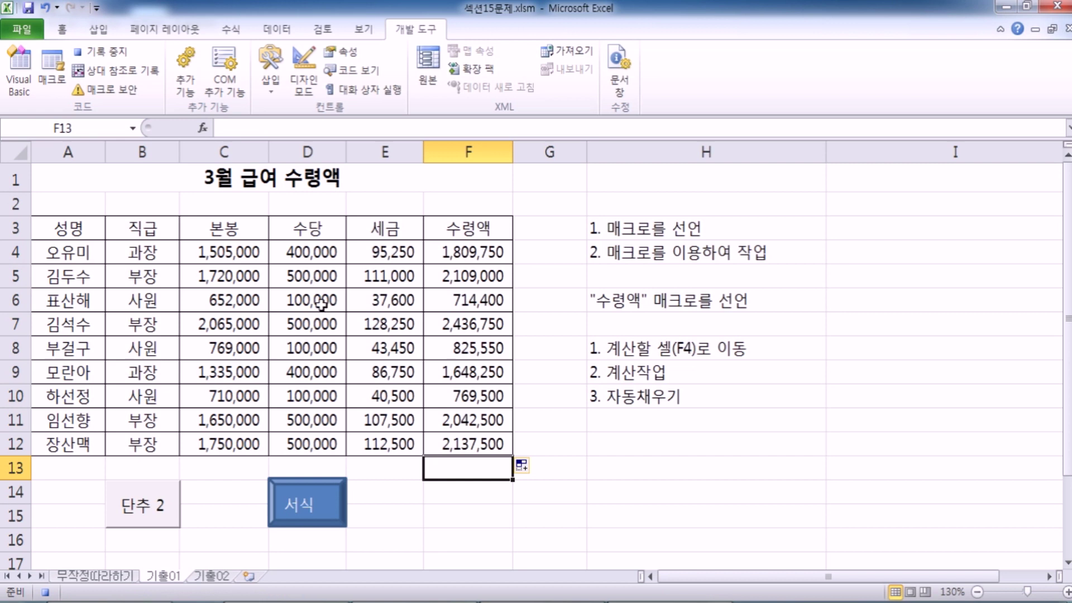
{"action": "left_click", "coordinate": [115, 54]}
Step: Test the new macro button by clearing F4:F12 and running the macro again to refill the column
{"action": "scroll", "coordinate": [151, 252], "scroll_direction": "down", "scroll_amount": 3}
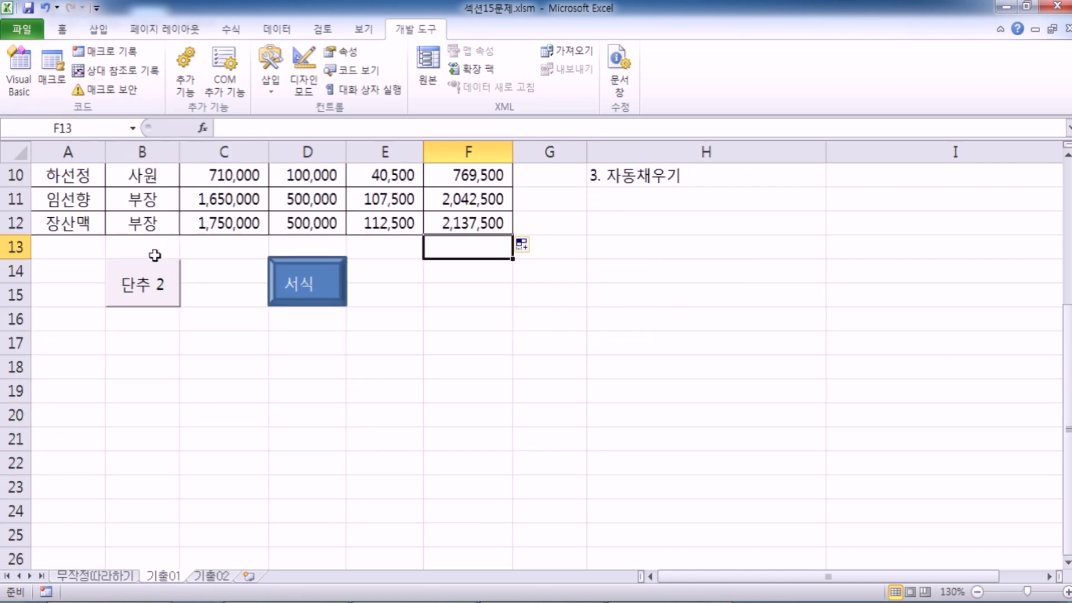
{"action": "left_click", "coordinate": [162, 301]}
{"action": "left_click_drag", "start_coordinate": [460, 254], "coordinate": [442, 451]}
{"action": "key", "text": "Delete"}
{"action": "left_click", "coordinate": [494, 525]}
{"action": "left_click", "coordinate": [171, 492]}
Step: Try replacing the caption of the new button in B14:B15 with 수려ㅑㅇ
{"action": "scroll", "coordinate": [240, 407], "scroll_direction": "down", "scroll_amount": 2}
{"action": "right_click", "coordinate": [168, 352]}
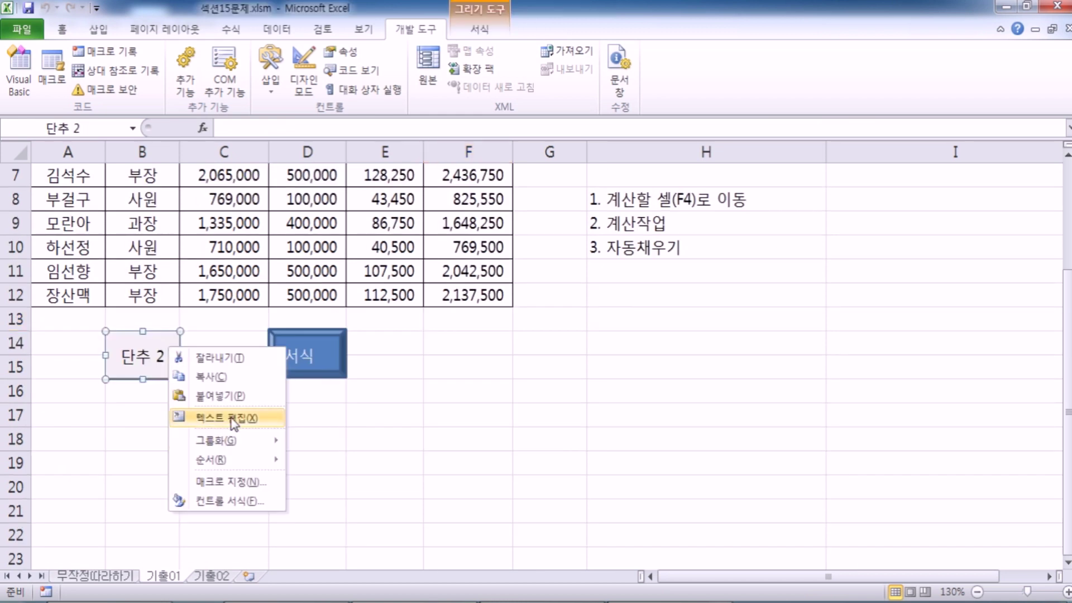
{"action": "left_click", "coordinate": [233, 420]}
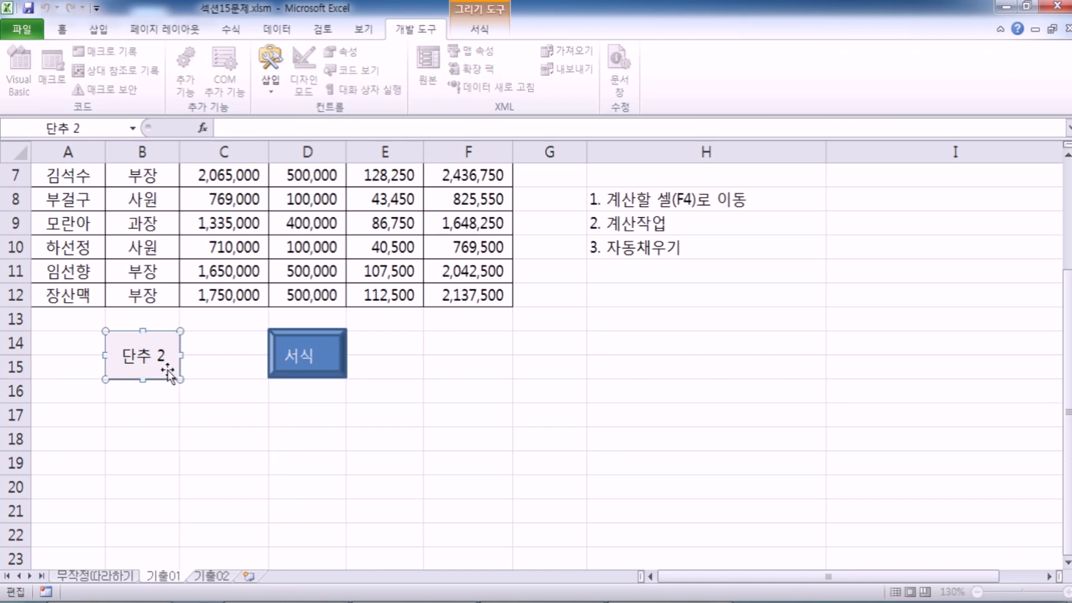
{"action": "left_click", "coordinate": [260, 435]}
{"action": "right_click", "coordinate": [144, 354]}
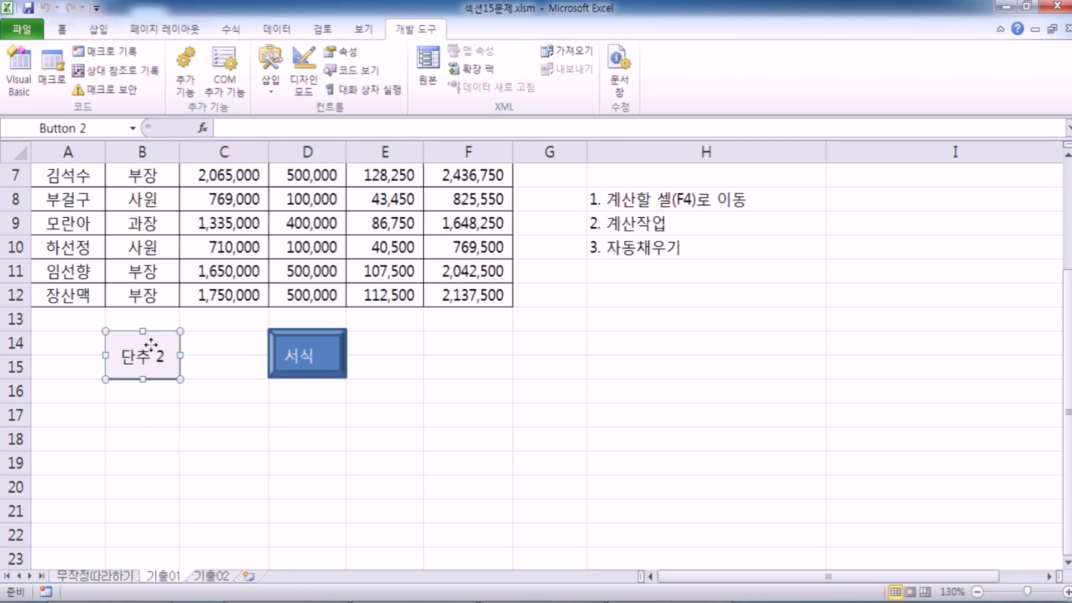
{"action": "key", "text": "Escape"}
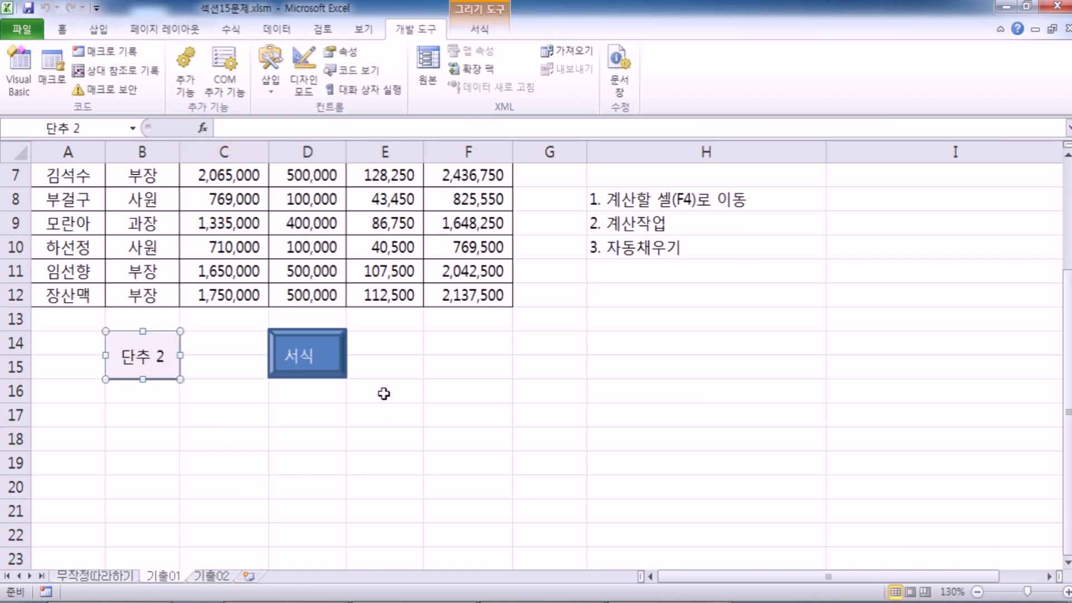
{"action": "type", "text": "수려ㅑㅇ"}
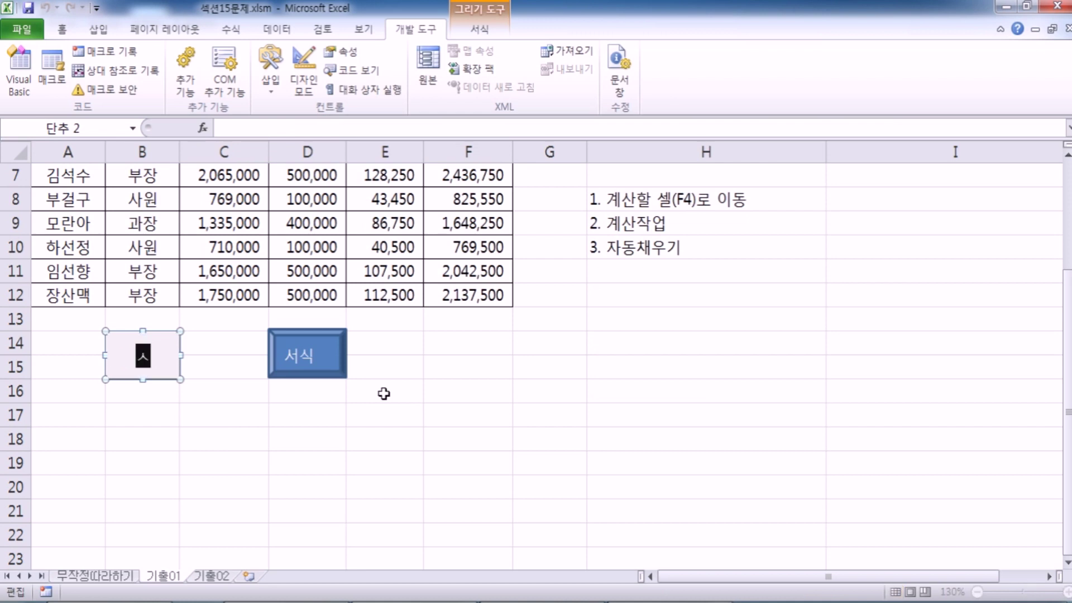
{"action": "key", "text": "Escape"}
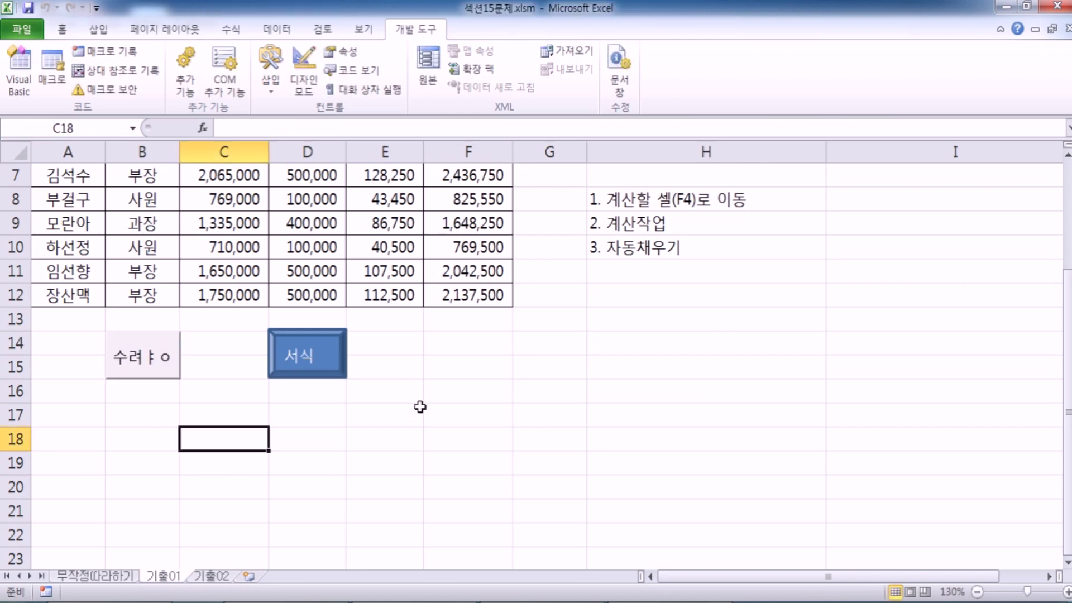
Step: Correct the macro button's caption to 수령액, removing the mistyped characters and the extra line
{"action": "right_click", "coordinate": [166, 358]}
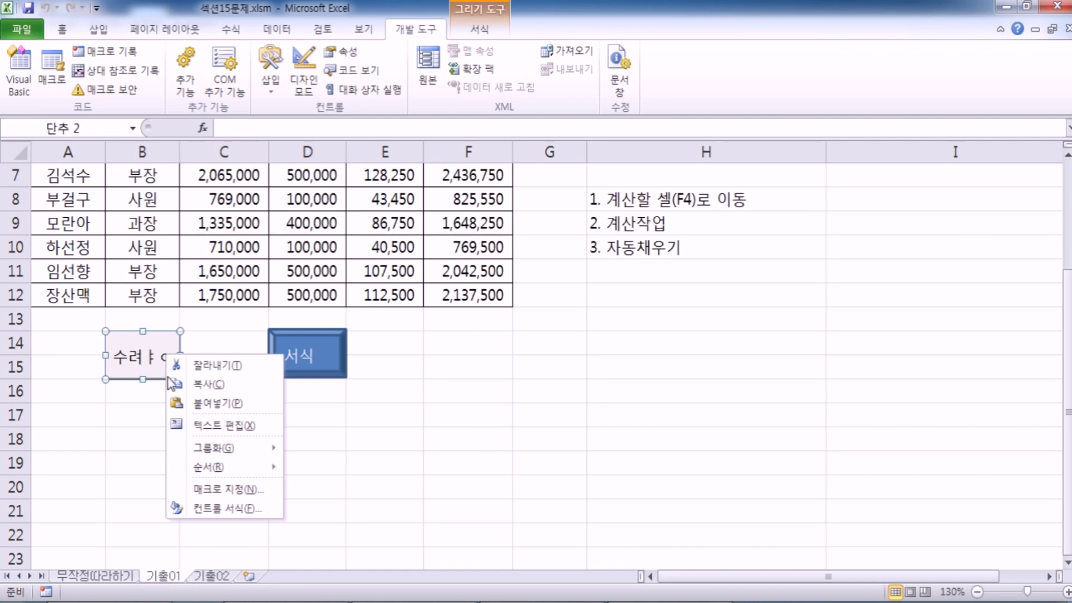
{"action": "left_click", "coordinate": [203, 425]}
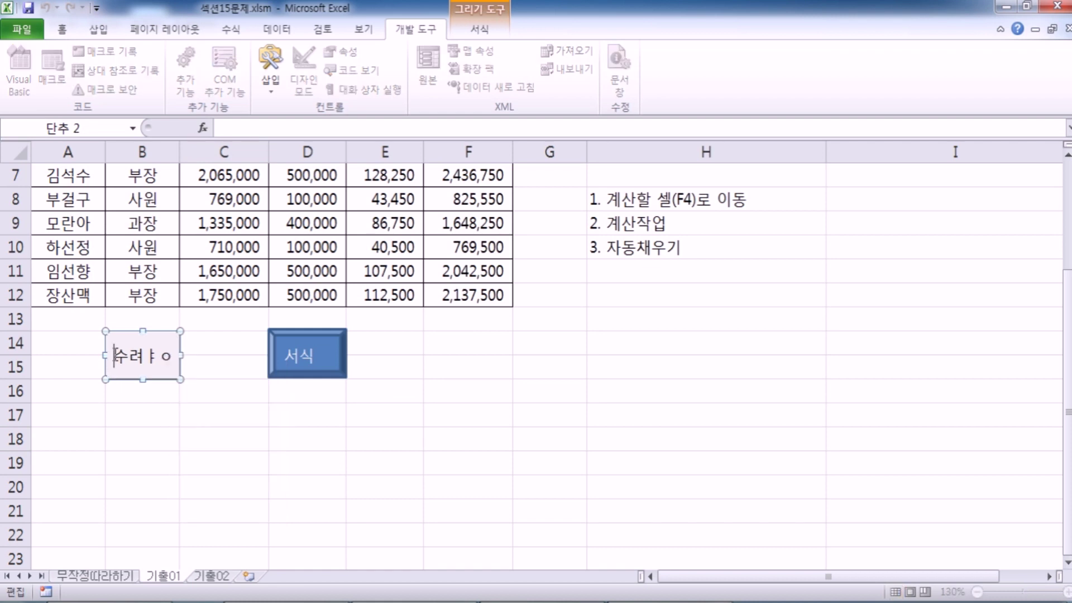
{"action": "type", "text": "수령액"}
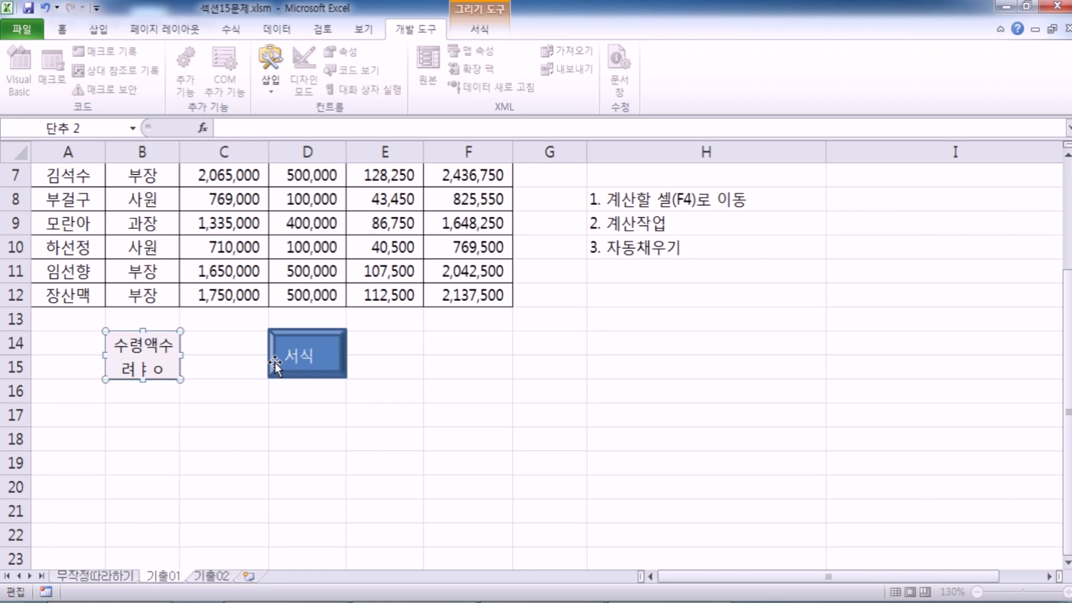
{"action": "key", "text": "Return"}
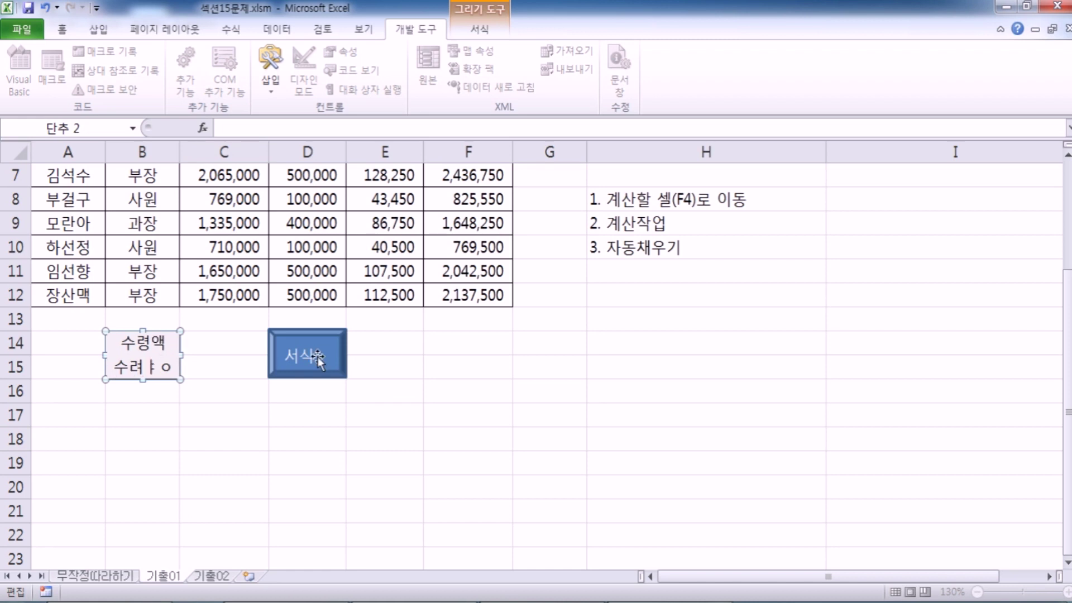
{"action": "key", "text": "Delete"}
{"action": "key", "text": "Delete"}
{"action": "key", "text": "Delete"}
{"action": "key", "text": "Delete"}
{"action": "key", "text": "BackSpace"}
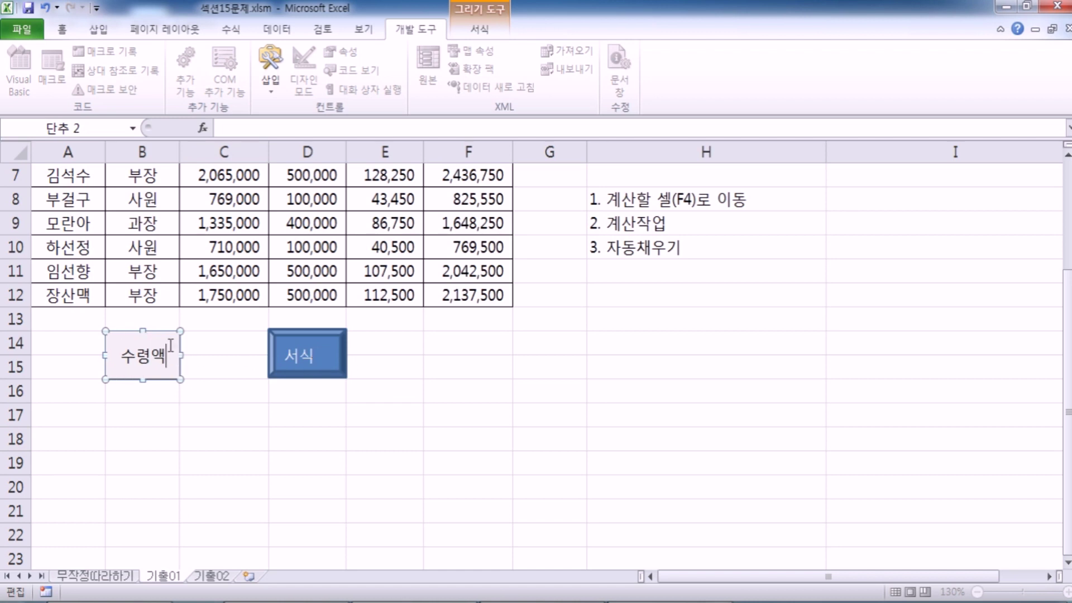
{"action": "left_click", "coordinate": [204, 437]}
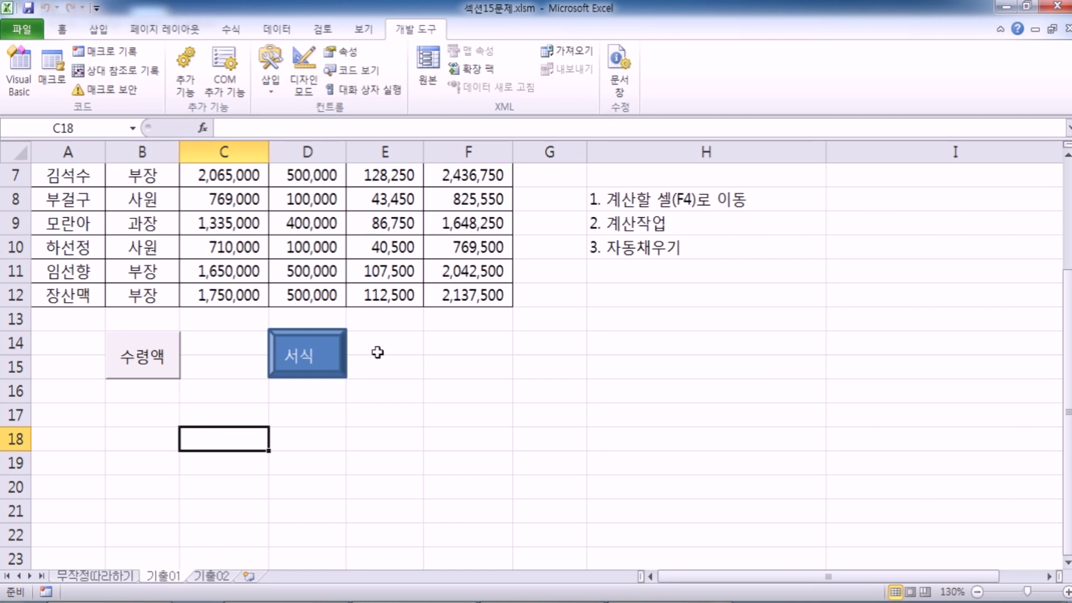
Step: Examine the net pay results and their formula in F4:F12 on sheet 기출01
{"action": "scroll", "coordinate": [377, 353], "scroll_direction": "up", "scroll_amount": 2}
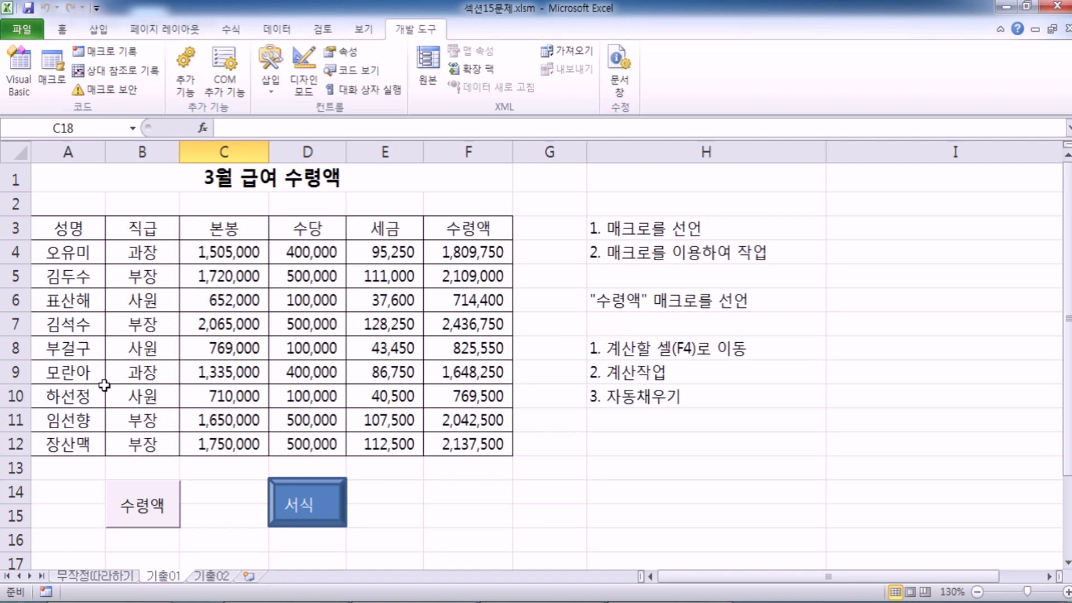
{"action": "left_click_drag", "start_coordinate": [467, 258], "coordinate": [521, 452]}
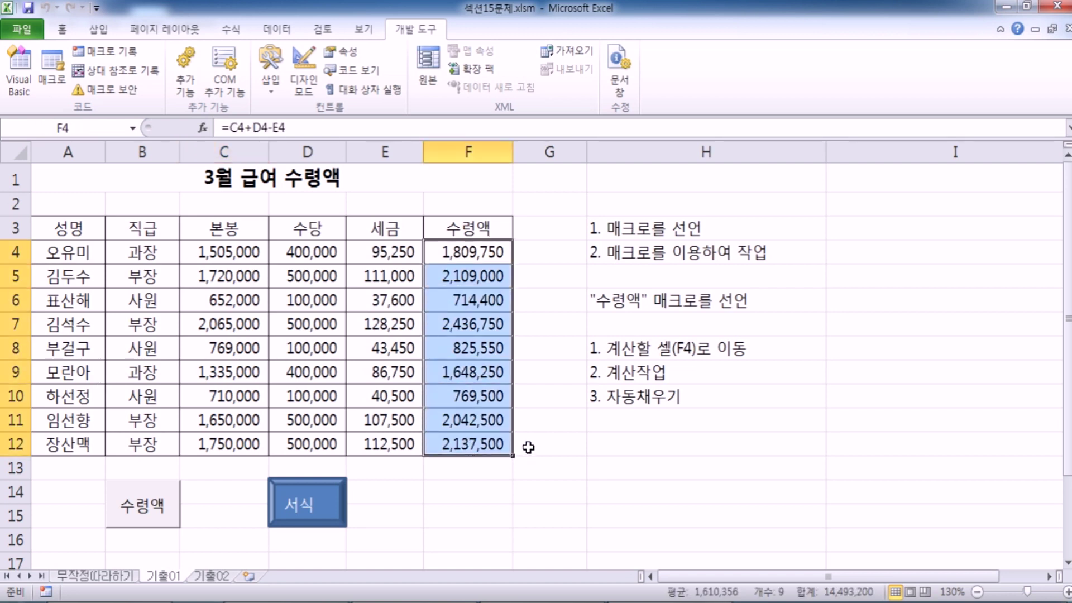
{"action": "scroll", "coordinate": [508, 431], "scroll_direction": "down", "scroll_amount": 1}
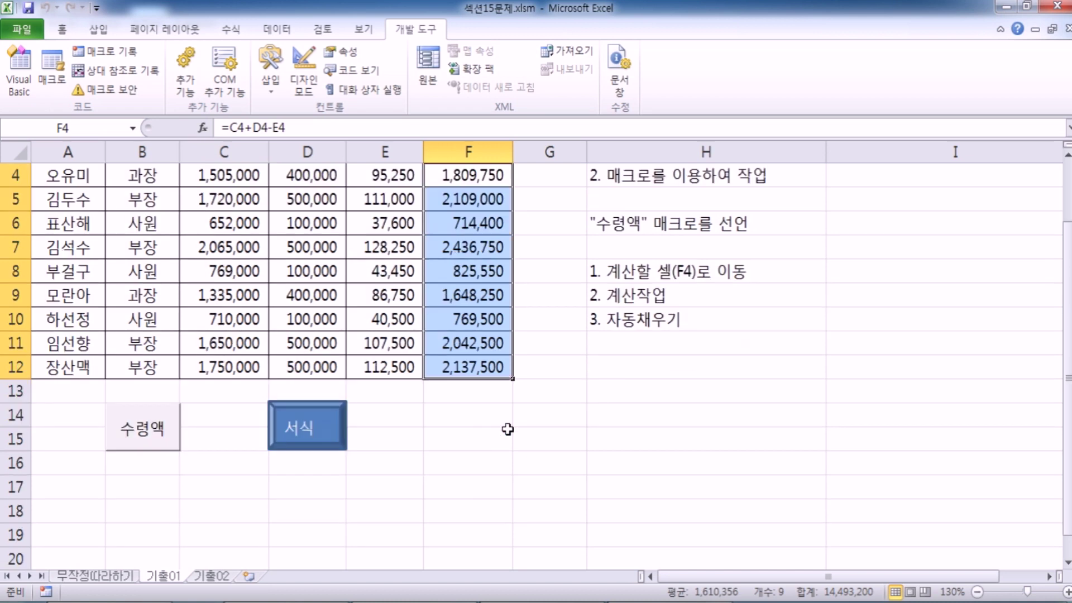
{"action": "left_click", "coordinate": [482, 391]}
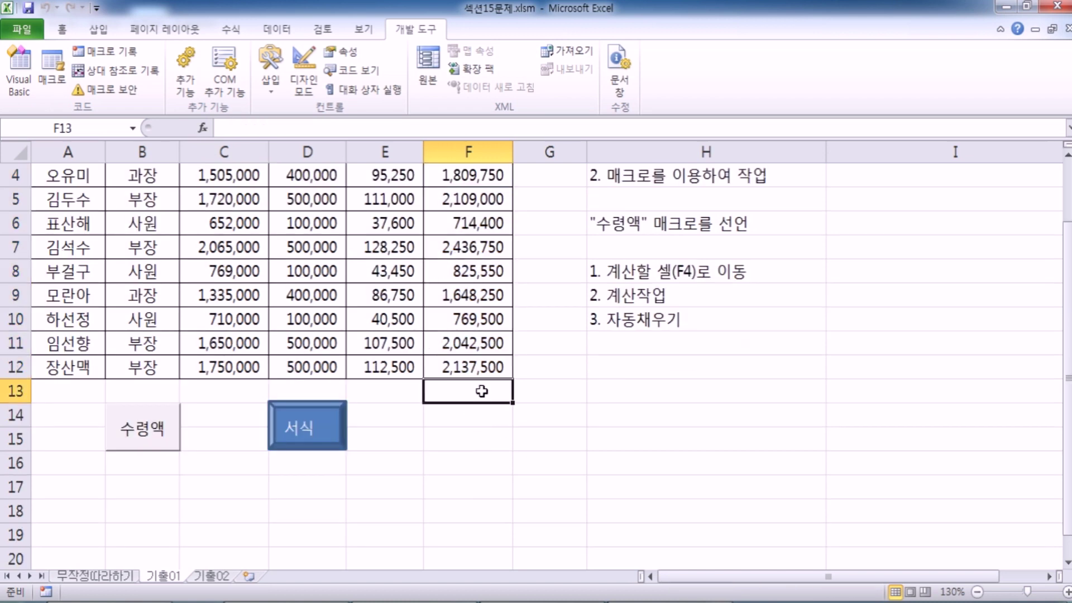
{"action": "scroll", "coordinate": [505, 375], "scroll_direction": "up", "scroll_amount": 1}
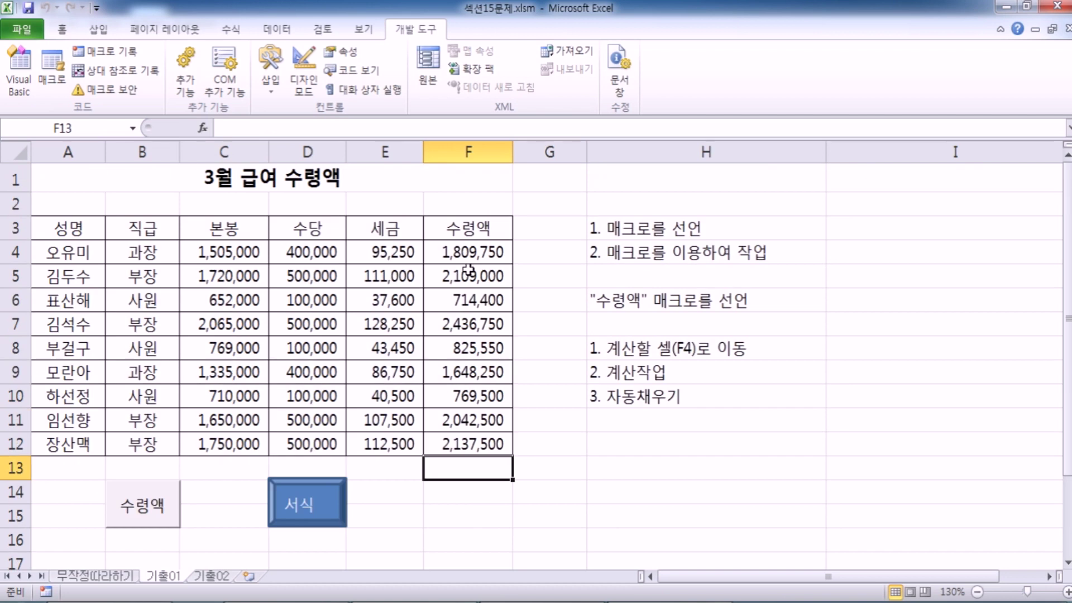
{"action": "left_click_drag", "start_coordinate": [469, 249], "coordinate": [472, 445]}
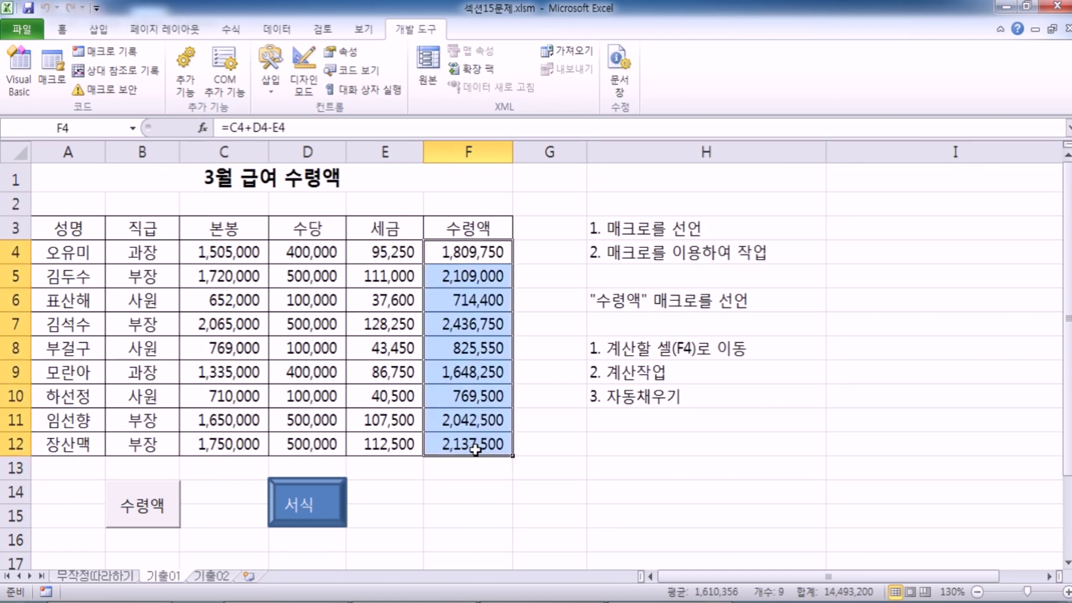
{"action": "left_click", "coordinate": [472, 468]}
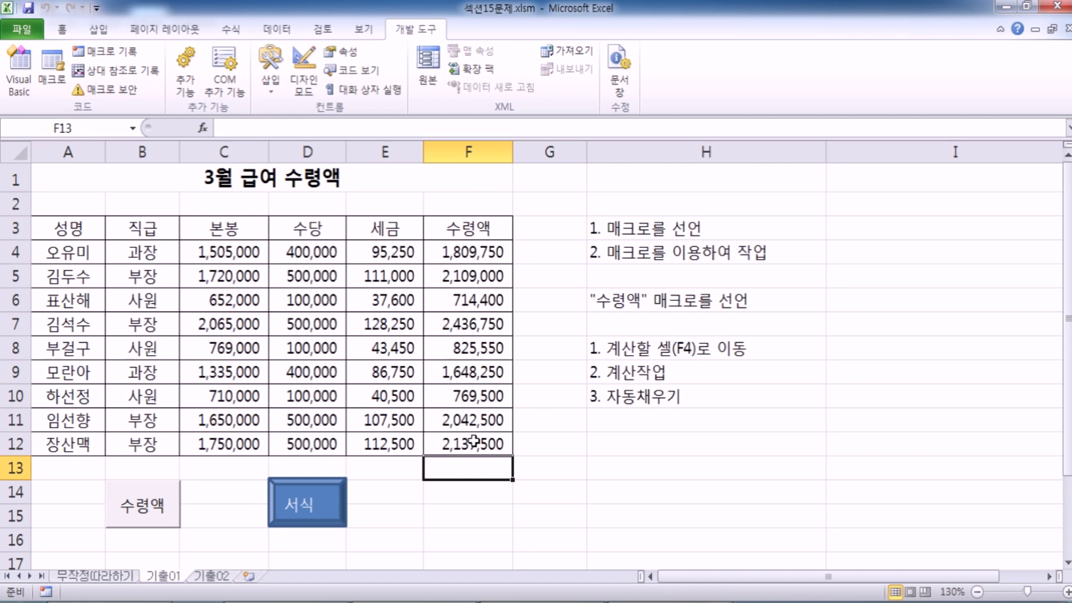
{"action": "left_click_drag", "start_coordinate": [478, 255], "coordinate": [479, 445]}
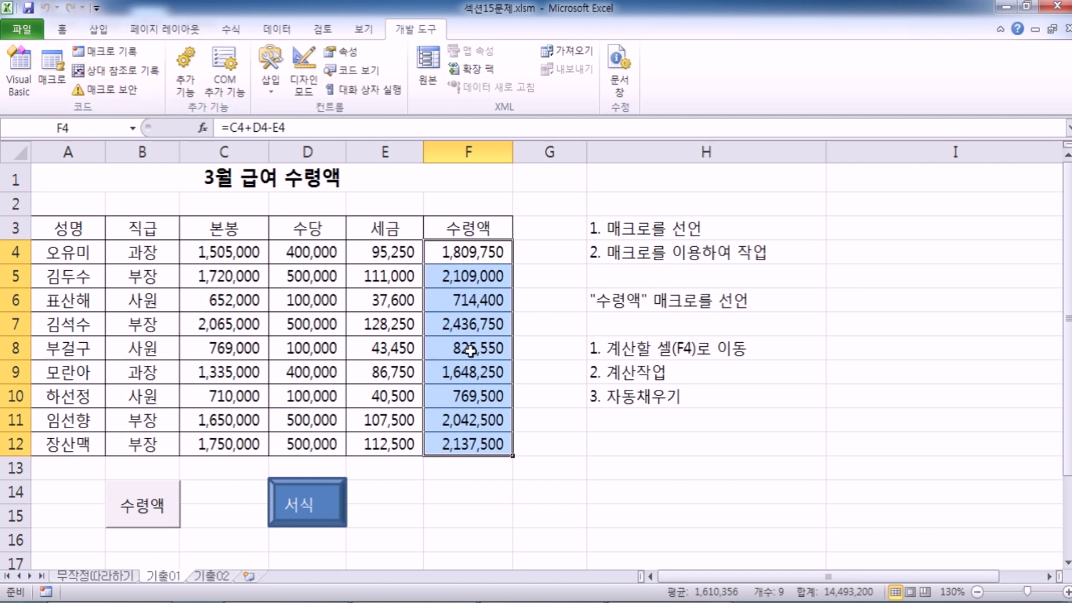
{"action": "left_click", "coordinate": [484, 469]}
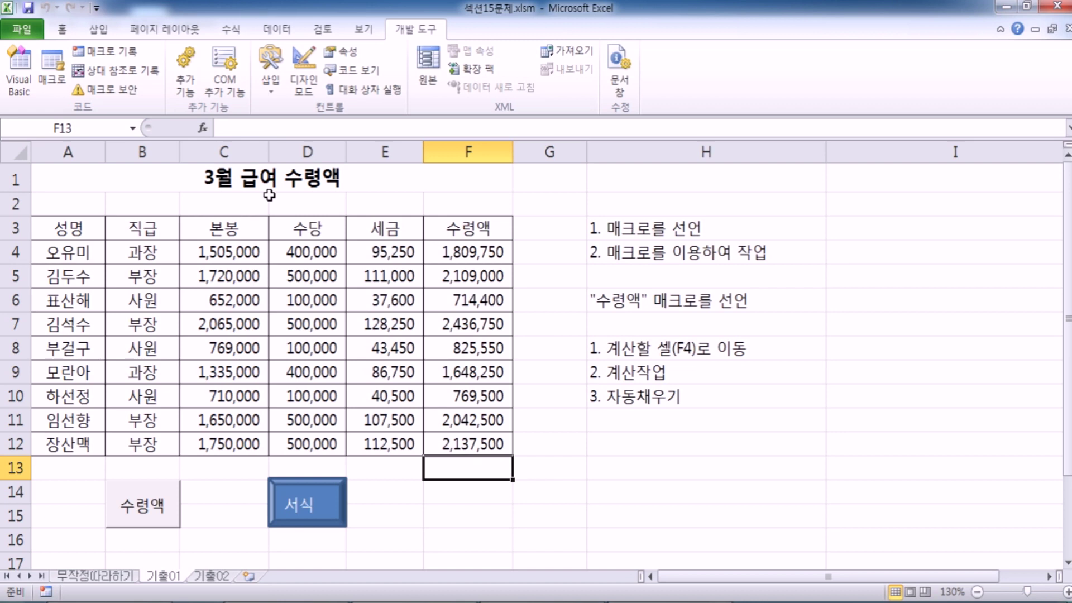
Step: Try retyping the caption of the form button in B14:B15
{"action": "scroll", "coordinate": [270, 195], "scroll_direction": "down", "scroll_amount": 1}
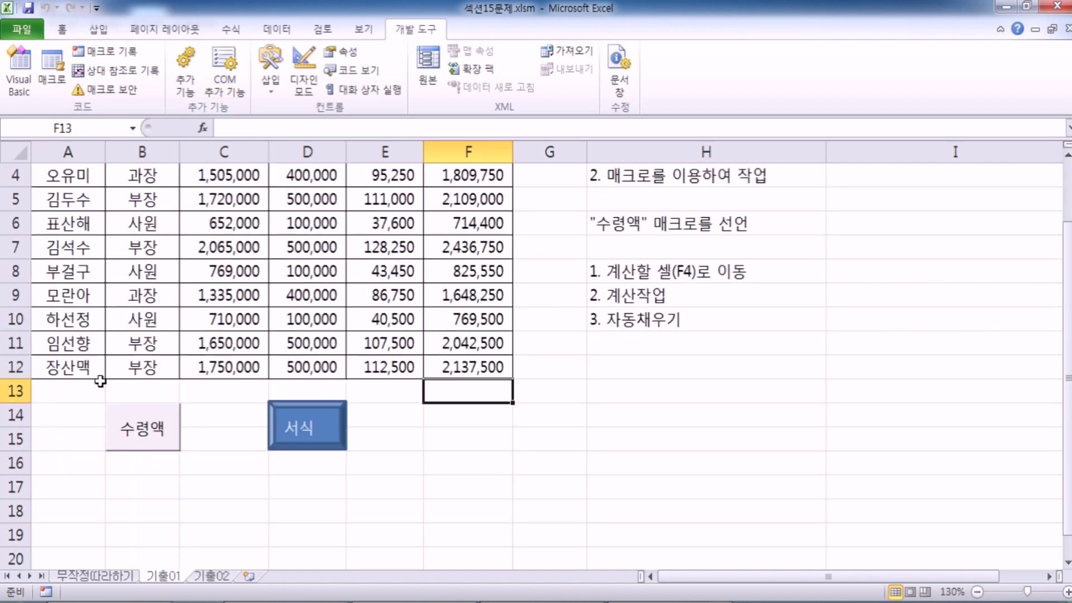
{"action": "right_click", "coordinate": [166, 420]}
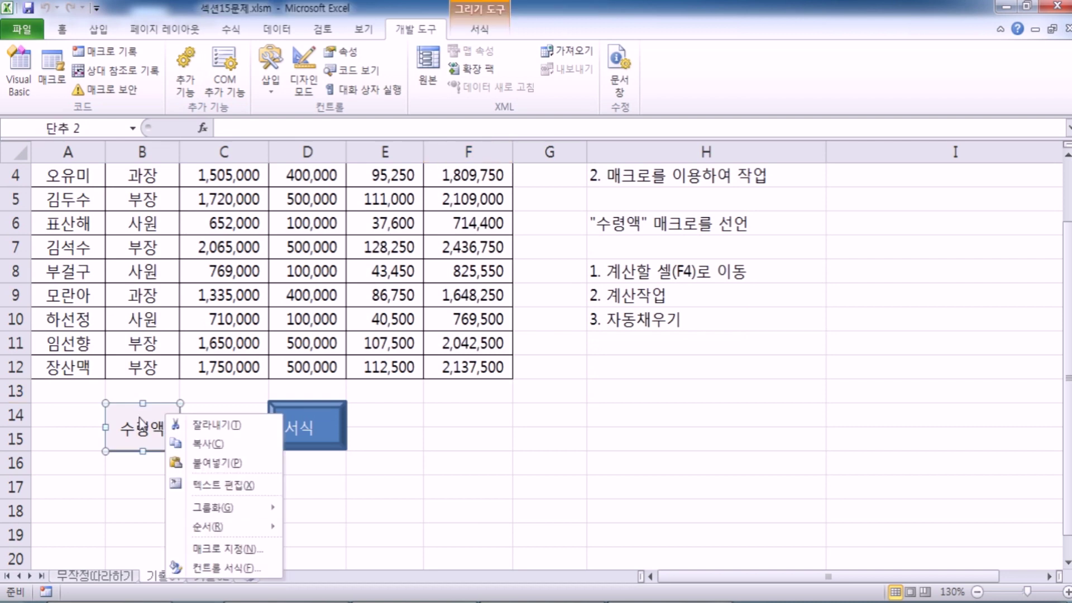
{"action": "left_click", "coordinate": [224, 485]}
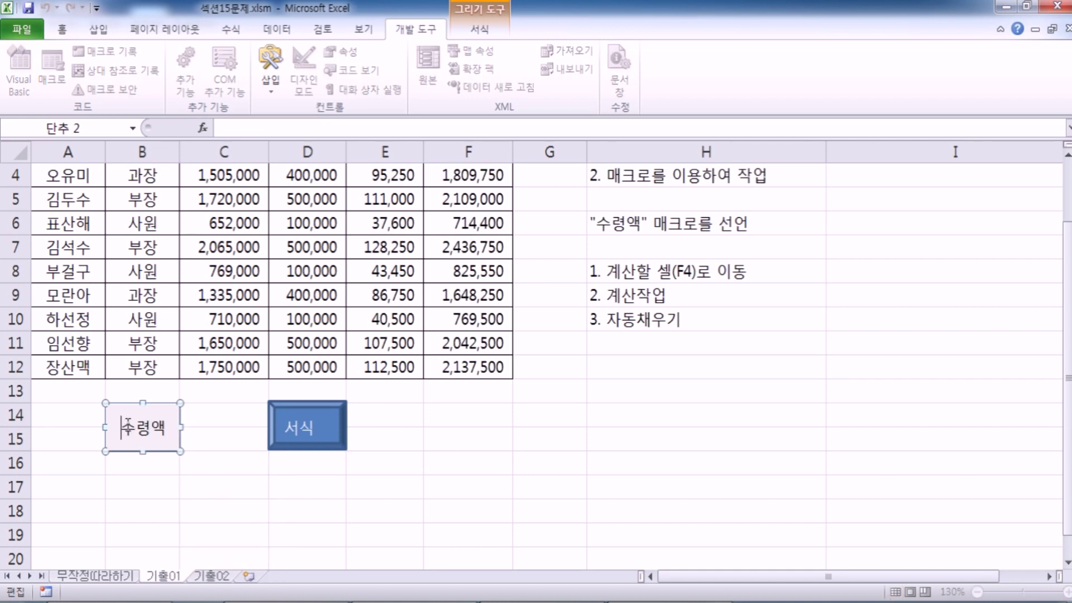
{"action": "key", "text": "Delete"}
{"action": "key", "text": "Delete"}
{"action": "key", "text": "Delete"}
{"action": "type", "text": "수령액"}
{"action": "key", "text": "BackSpace"}
{"action": "type", "text": "ㄴㅇㄹㄴㅇㄹ"}
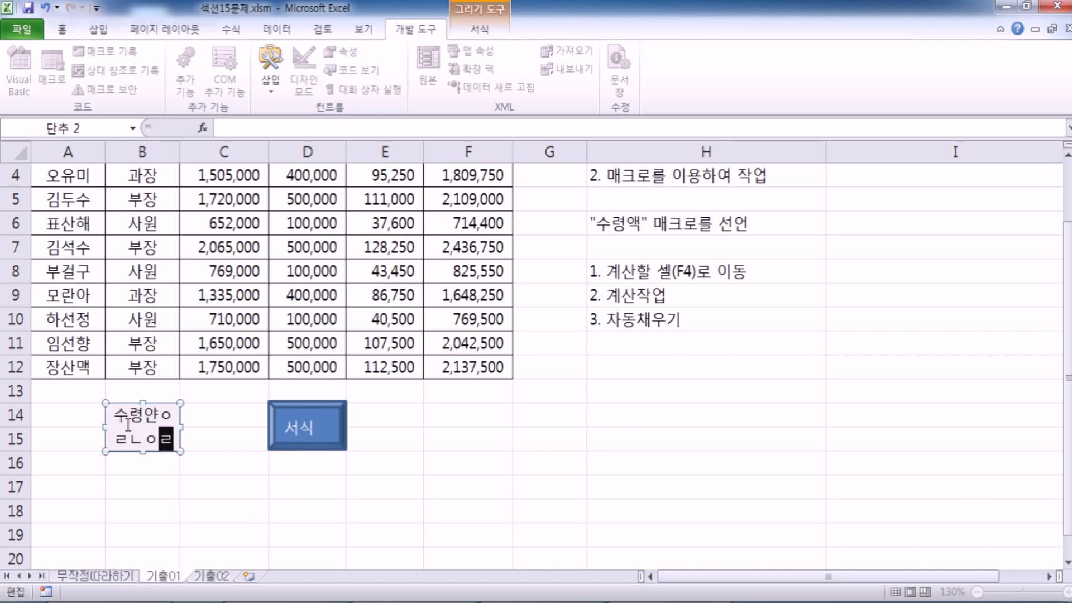
{"action": "left_click", "coordinate": [200, 461]}
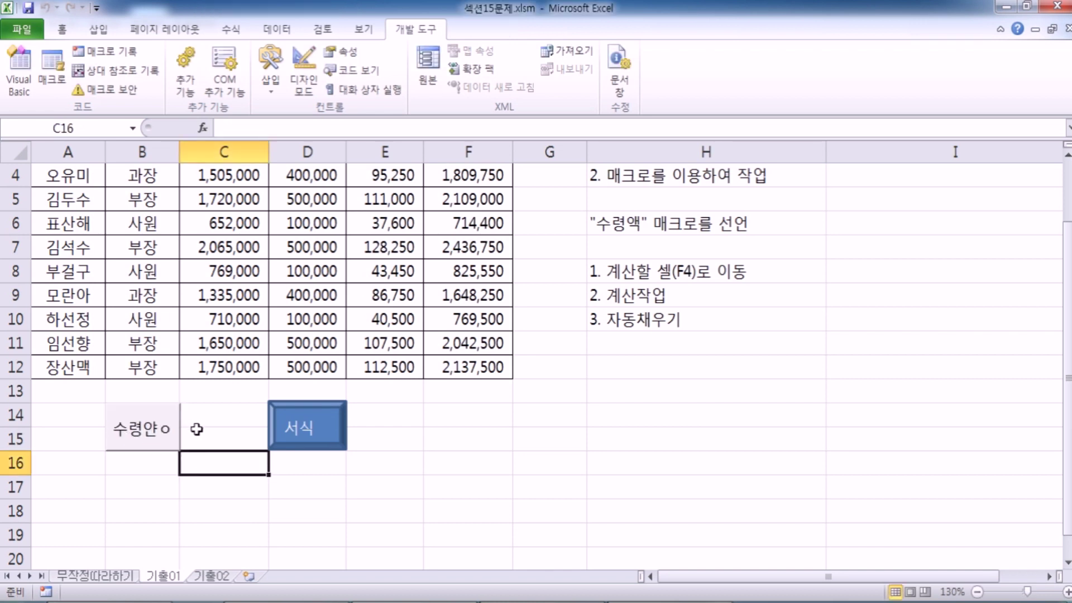
Step: Replace the mistyped caption of the button in B14:B15 with 수령액
{"action": "right_click", "coordinate": [168, 431]}
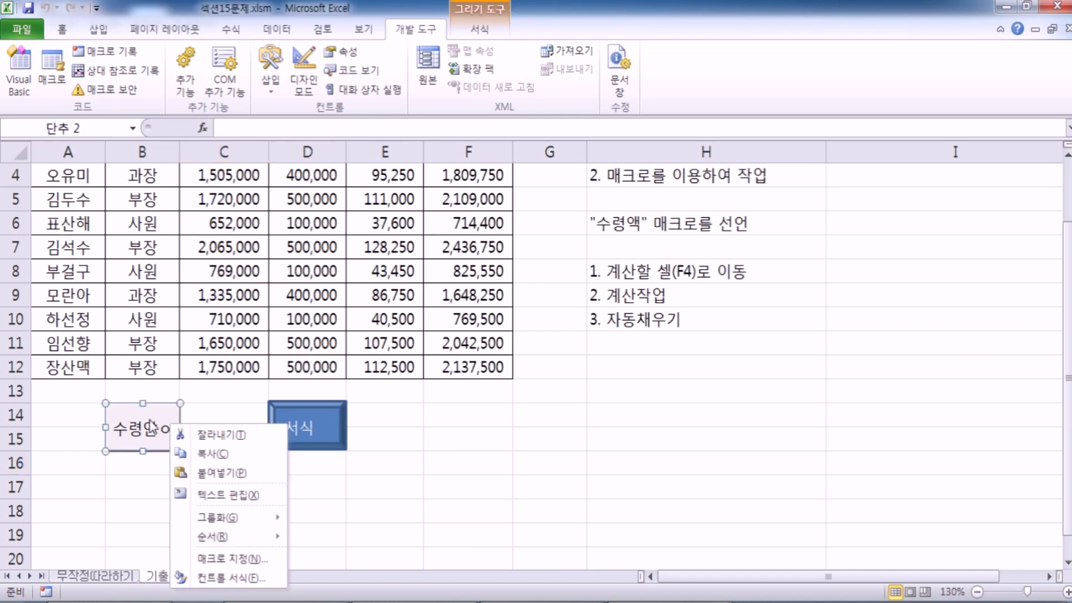
{"action": "key", "text": "Escape"}
{"action": "type", "text": "수려ㅑ"}
{"action": "key", "text": "BackSpace"}
{"action": "key", "text": "BackSpace"}
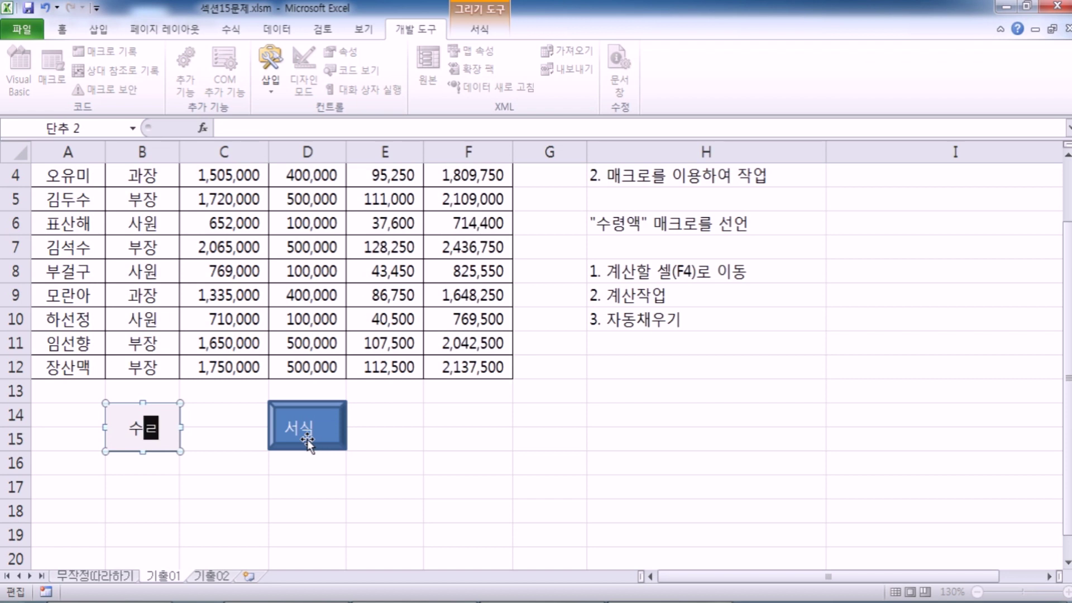
{"action": "type", "text": "ㅕㅇㄹㅇㅐㄱ"}
{"action": "key", "text": "Left"}
{"action": "key", "text": "BackSpace"}
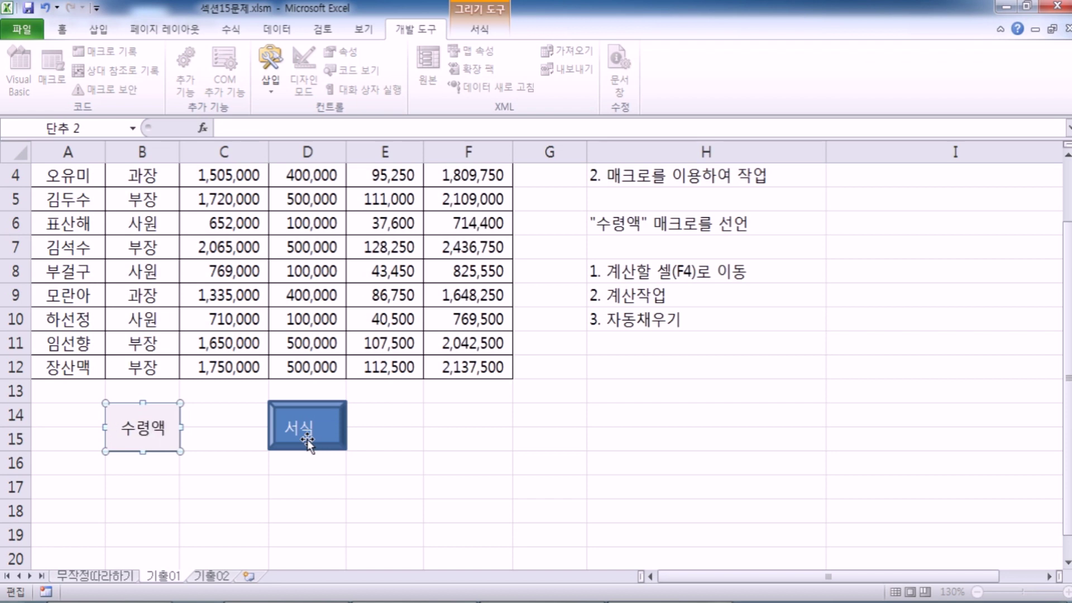
{"action": "left_click", "coordinate": [212, 480]}
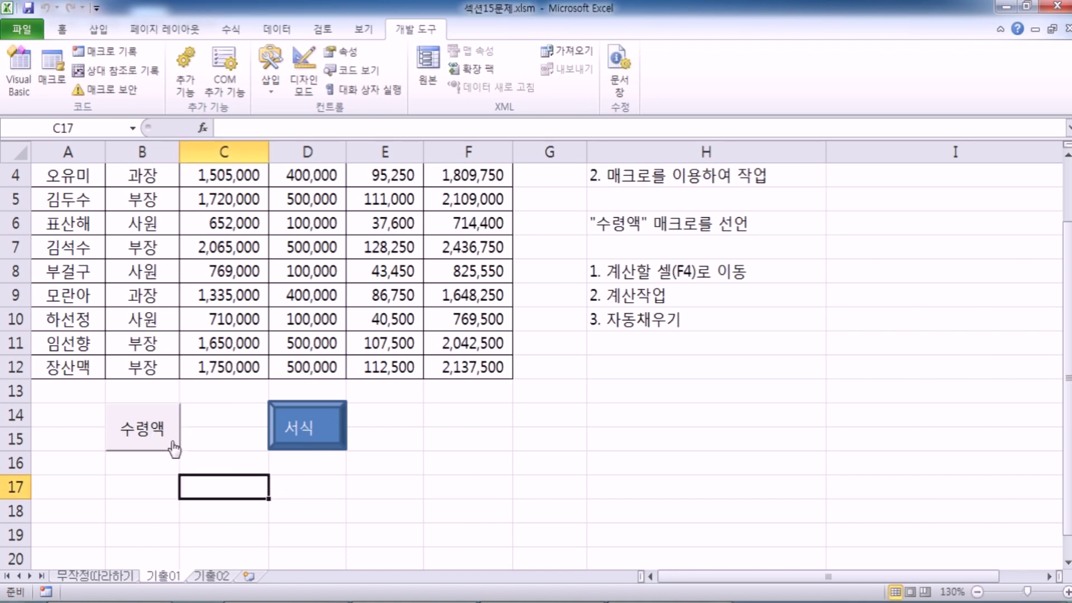
Step: Clear the net pay values in F4:F12 and recalculate them by running the macro from the 수령액 button
{"action": "scroll", "coordinate": [439, 282], "scroll_direction": "up", "scroll_amount": 1}
{"action": "left_click_drag", "start_coordinate": [458, 250], "coordinate": [480, 447]}
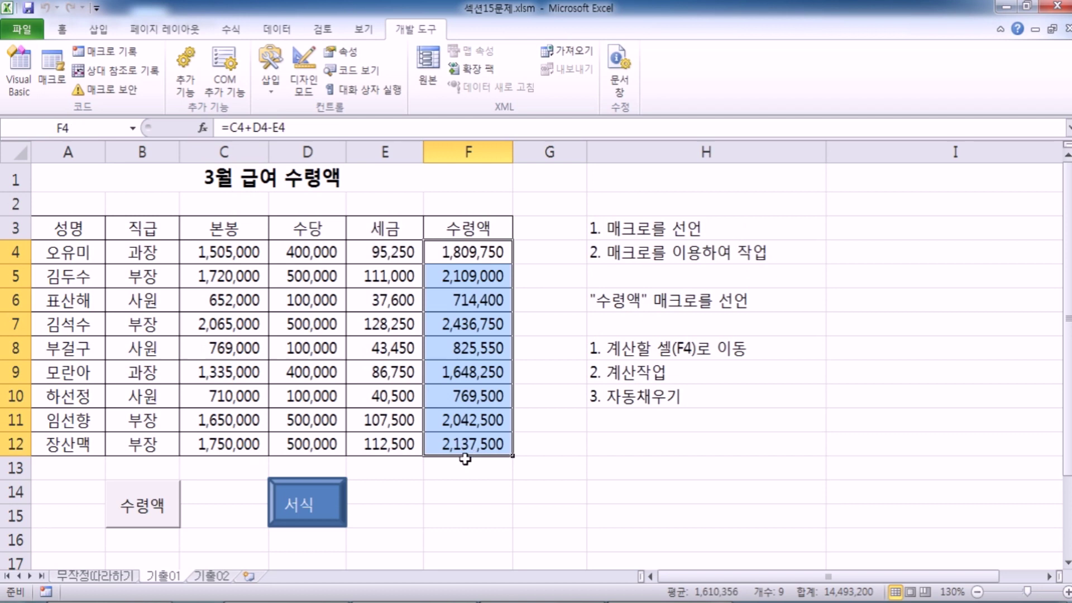
{"action": "key", "text": "Delete"}
{"action": "left_click", "coordinate": [427, 490]}
{"action": "left_click", "coordinate": [176, 505]}
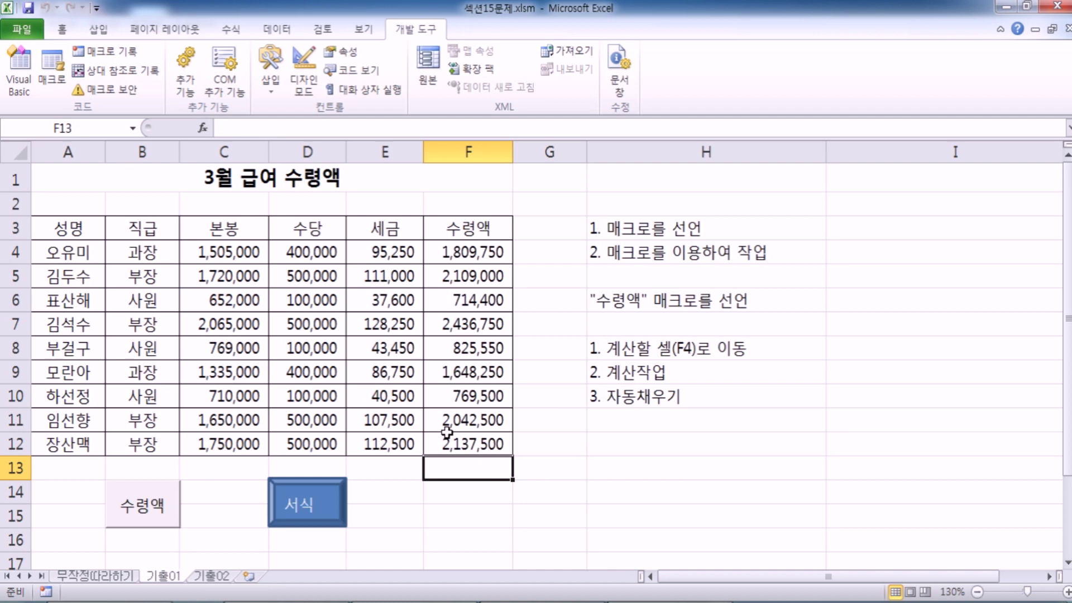
Step: Switch to the Notepad notes and review the steps for recording a macro, from naming it to performing the required task
{"action": "left_click", "coordinate": [591, 602]}
{"action": "scroll", "coordinate": [244, 373], "scroll_direction": "up", "scroll_amount": 6}
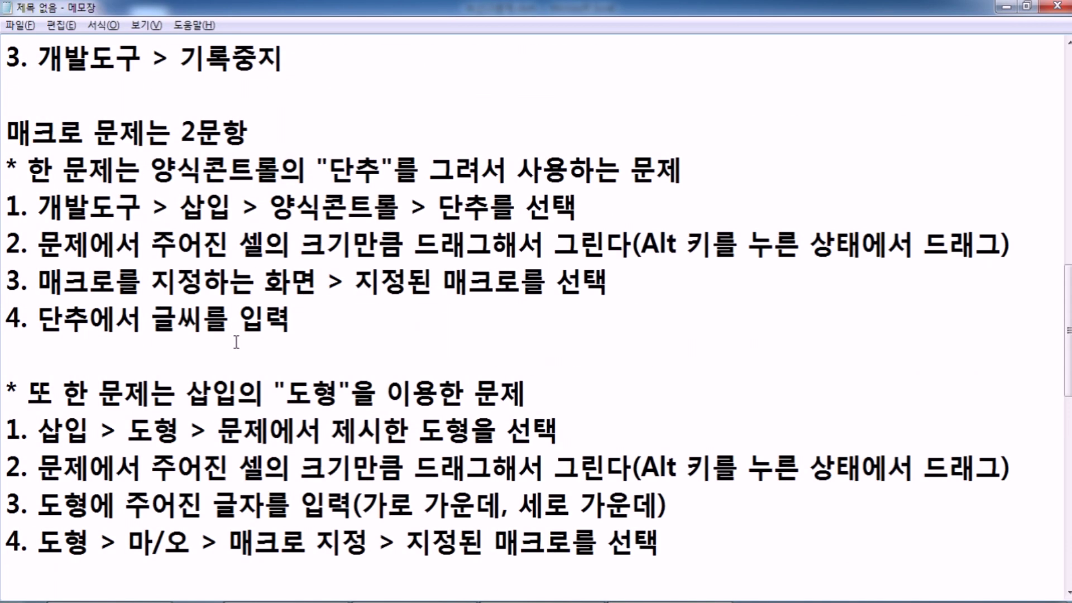
{"action": "scroll", "coordinate": [236, 342], "scroll_direction": "up", "scroll_amount": 3}
{"action": "scroll", "coordinate": [221, 323], "scroll_direction": "down", "scroll_amount": 1}
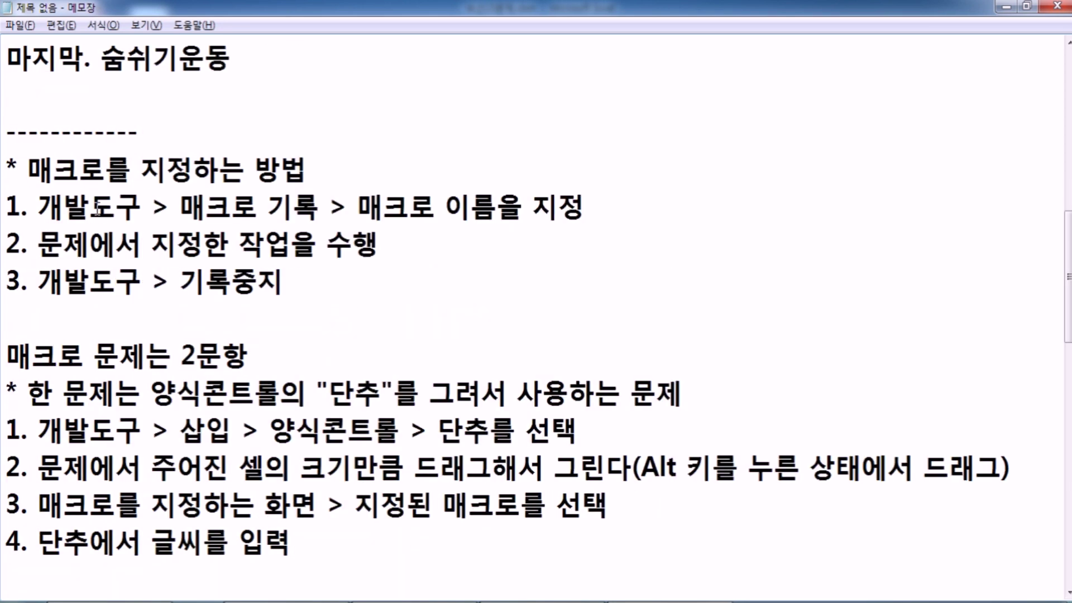
{"action": "scroll", "coordinate": [97, 209], "scroll_direction": "down", "scroll_amount": 1}
{"action": "left_click_drag", "start_coordinate": [62, 95], "coordinate": [585, 77]}
{"action": "left_click_drag", "start_coordinate": [191, 94], "coordinate": [569, 91]}
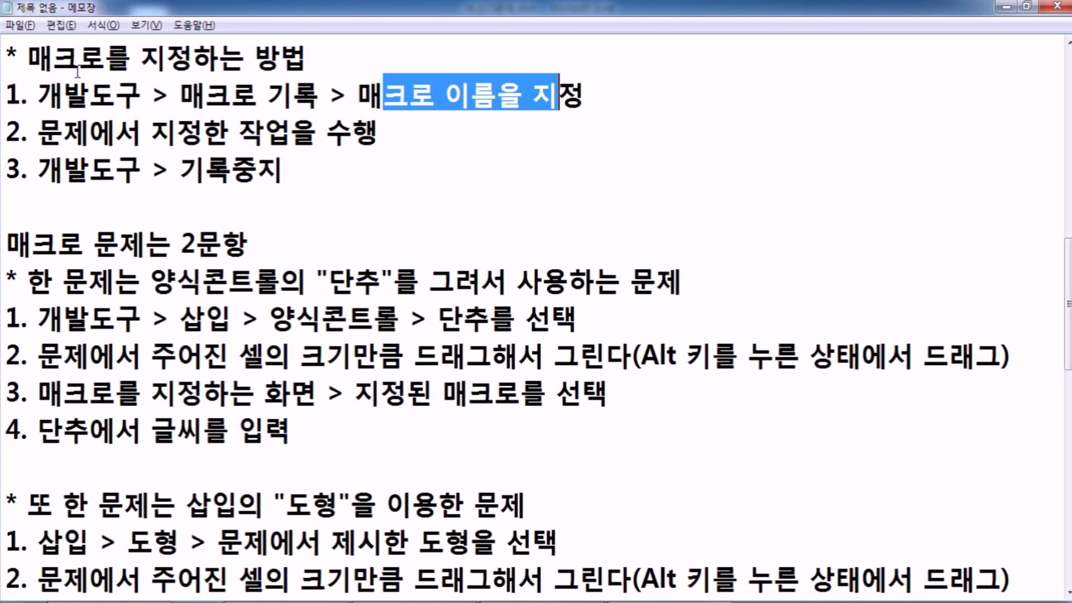
{"action": "left_click_drag", "start_coordinate": [29, 126], "coordinate": [462, 117]}
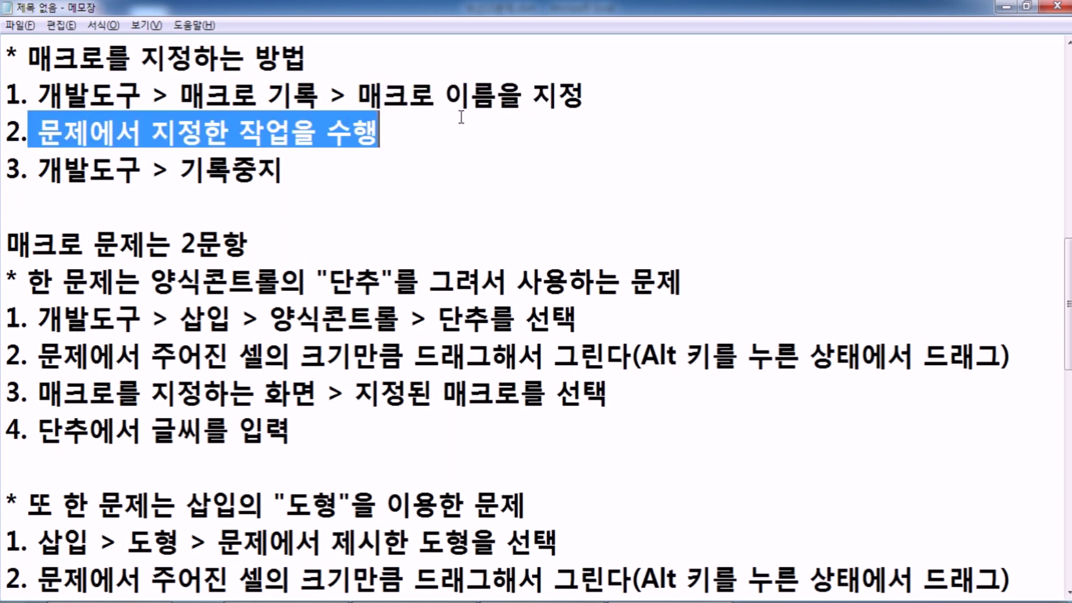
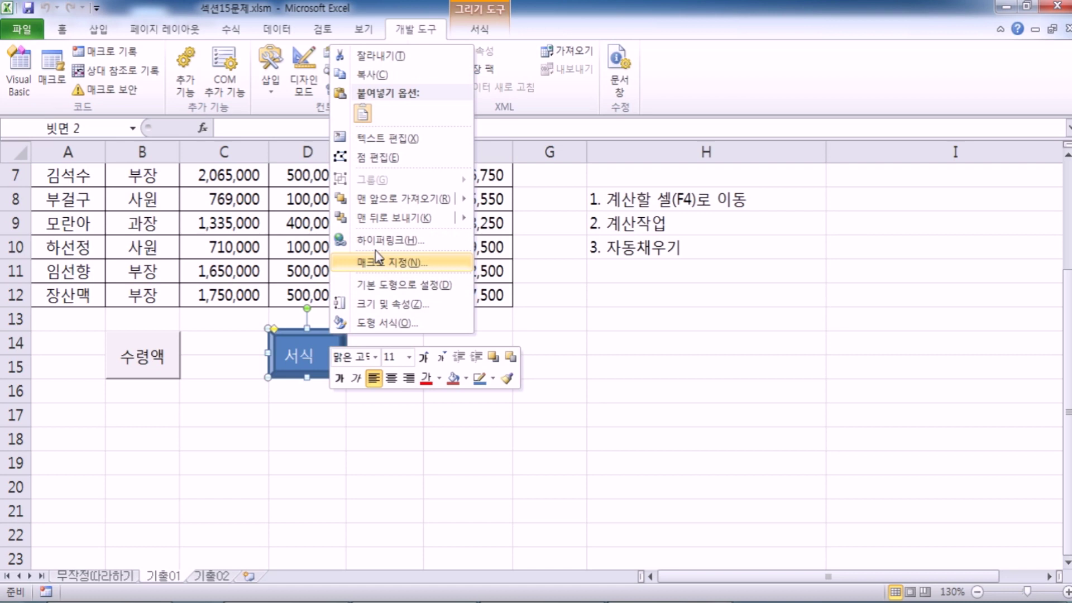
{"action": "left_click", "coordinate": [422, 426]}
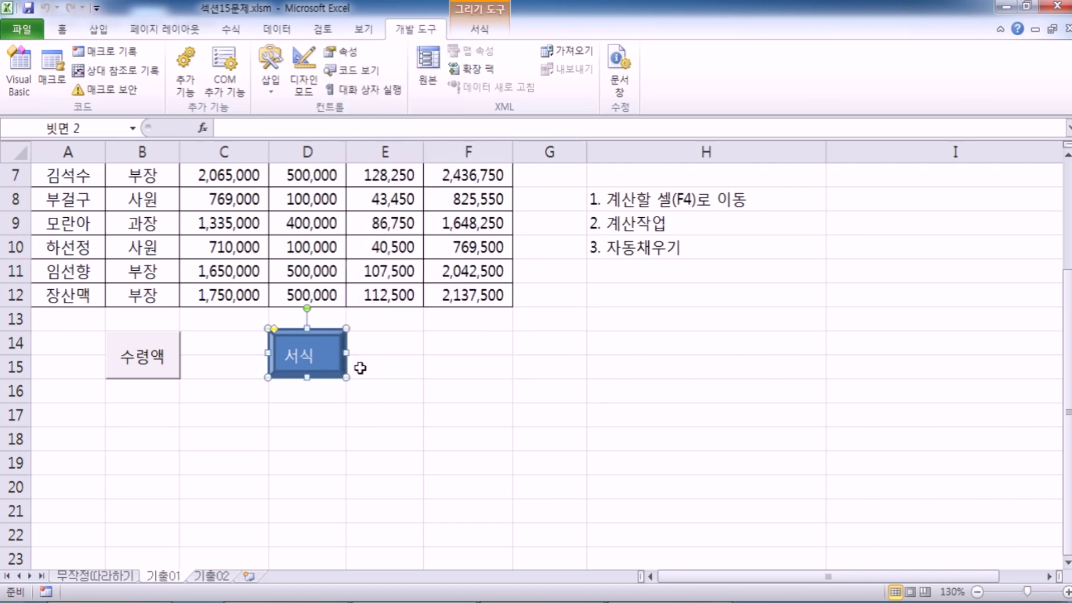
{"action": "left_click", "coordinate": [436, 426]}
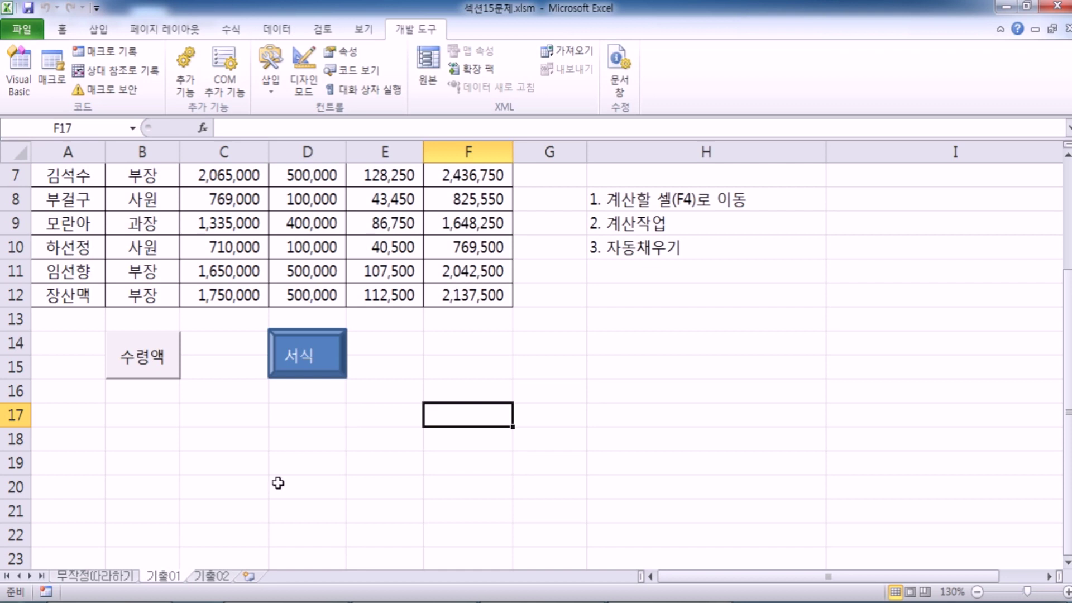
Step: Open sheet 기출02 and examine the 판매 현황 table, including the average cells D13:E13
{"action": "left_click", "coordinate": [212, 576]}
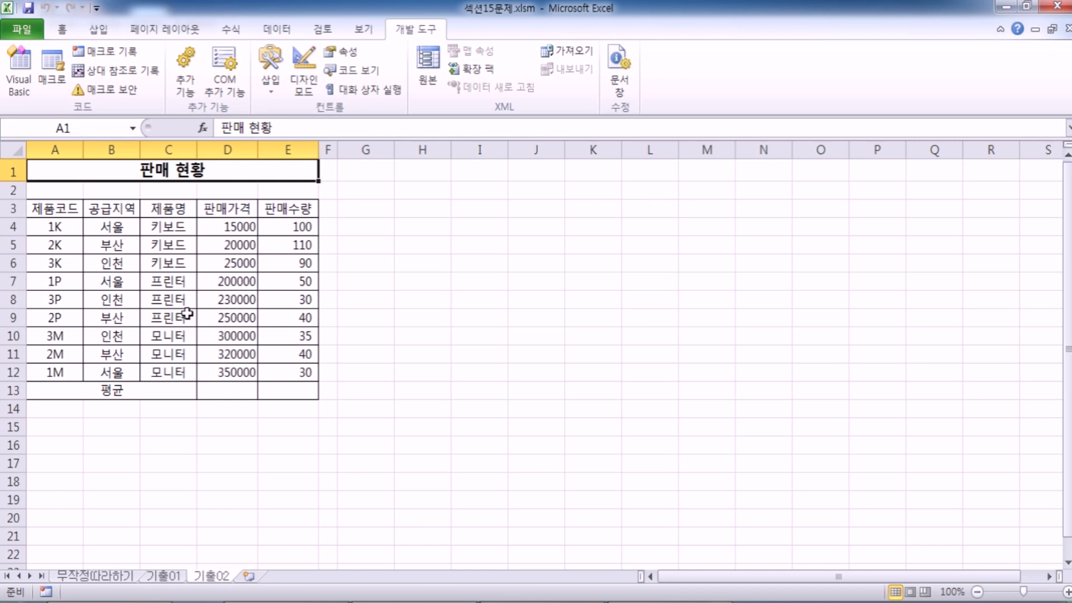
{"action": "scroll", "coordinate": [212, 264], "scroll_direction": "up", "scroll_amount": 2, "text": "ctrl"}
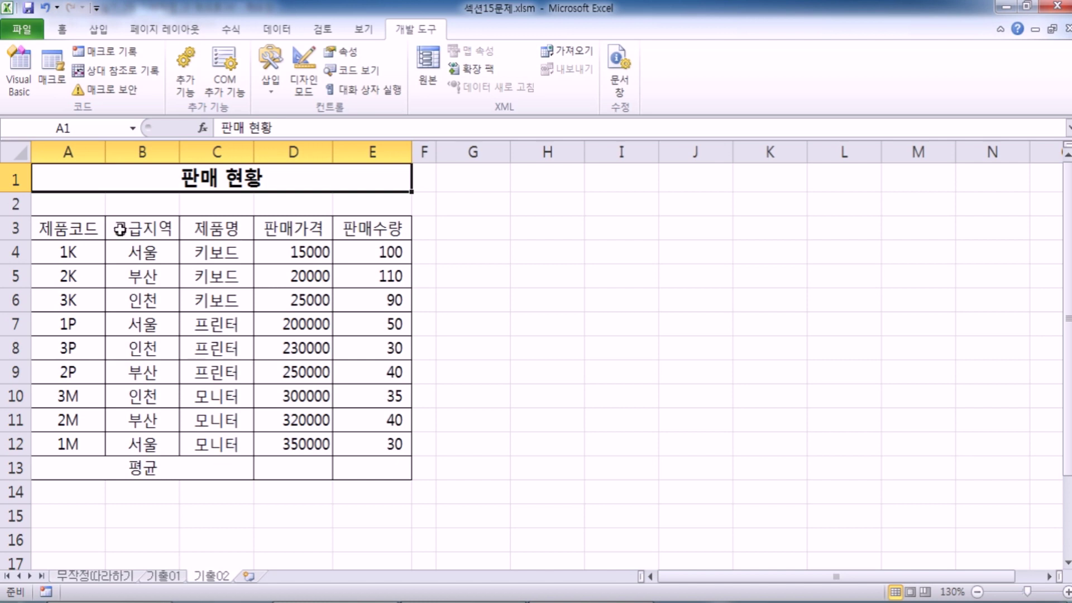
{"action": "left_click", "coordinate": [277, 467]}
{"action": "left_click_drag", "start_coordinate": [278, 466], "coordinate": [357, 466]}
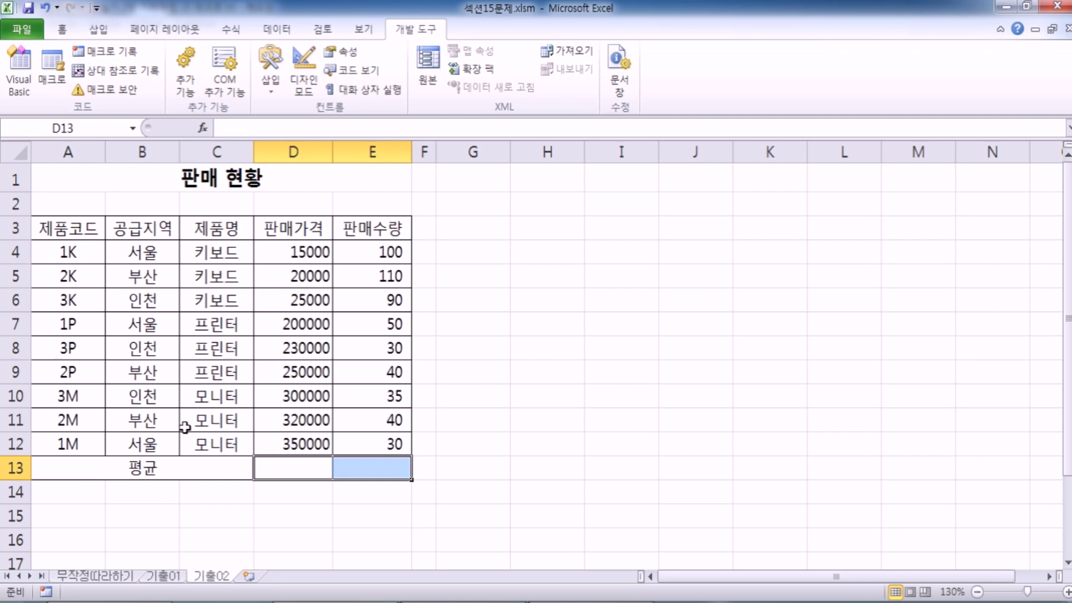
{"action": "left_click", "coordinate": [184, 425]}
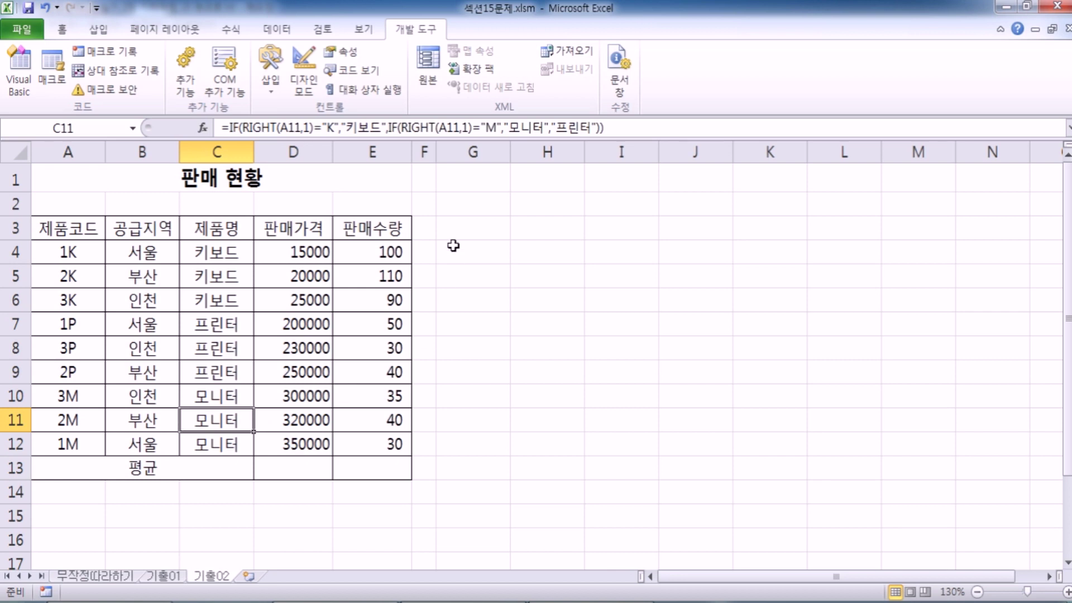
Step: Draw a form control button exactly over cells G3:G4 on sheet 기출02
{"action": "left_click_drag", "start_coordinate": [459, 228], "coordinate": [447, 253]}
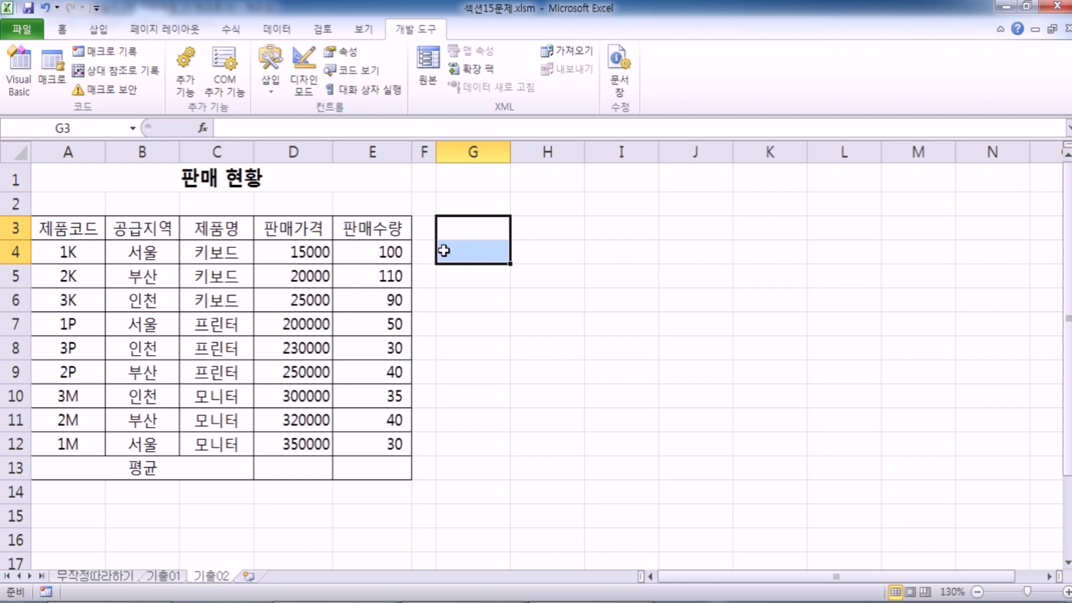
{"action": "left_click", "coordinate": [272, 91]}
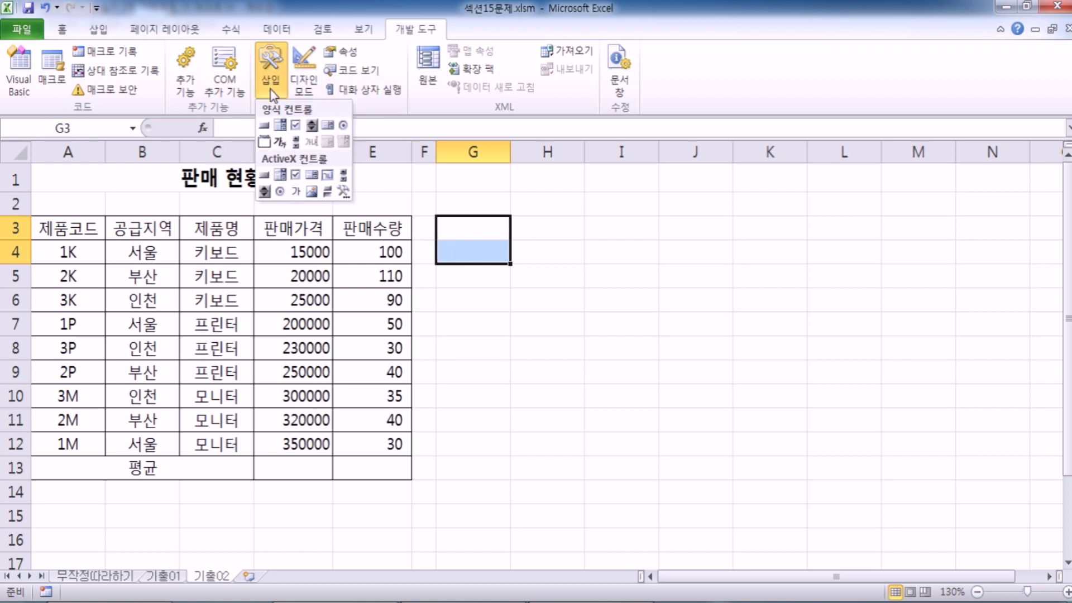
{"action": "left_click", "coordinate": [264, 127]}
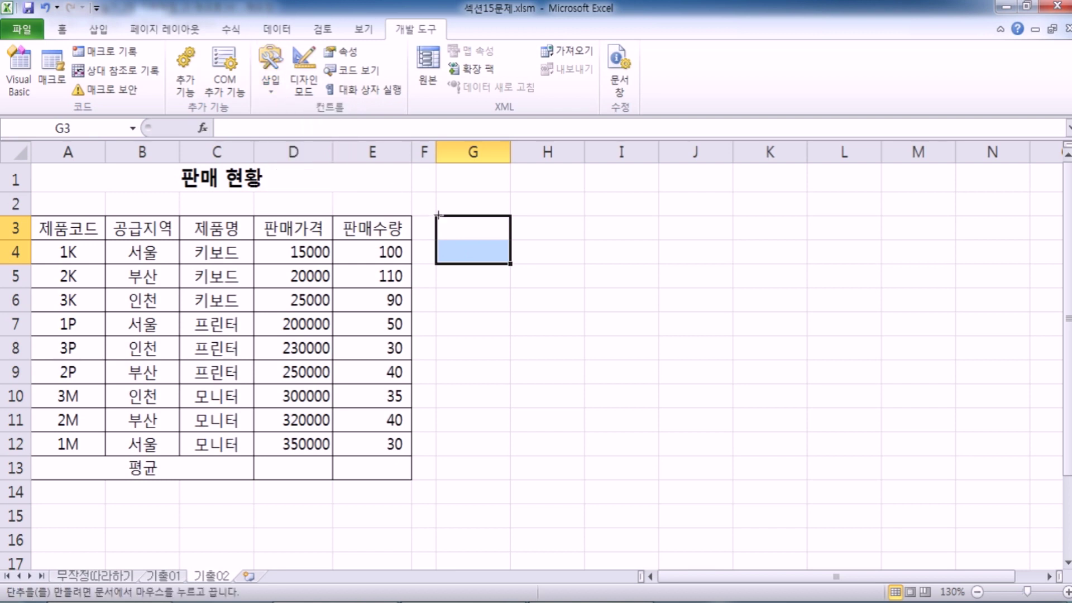
{"action": "left_click_drag", "start_coordinate": [438, 215], "coordinate": [509, 263]}
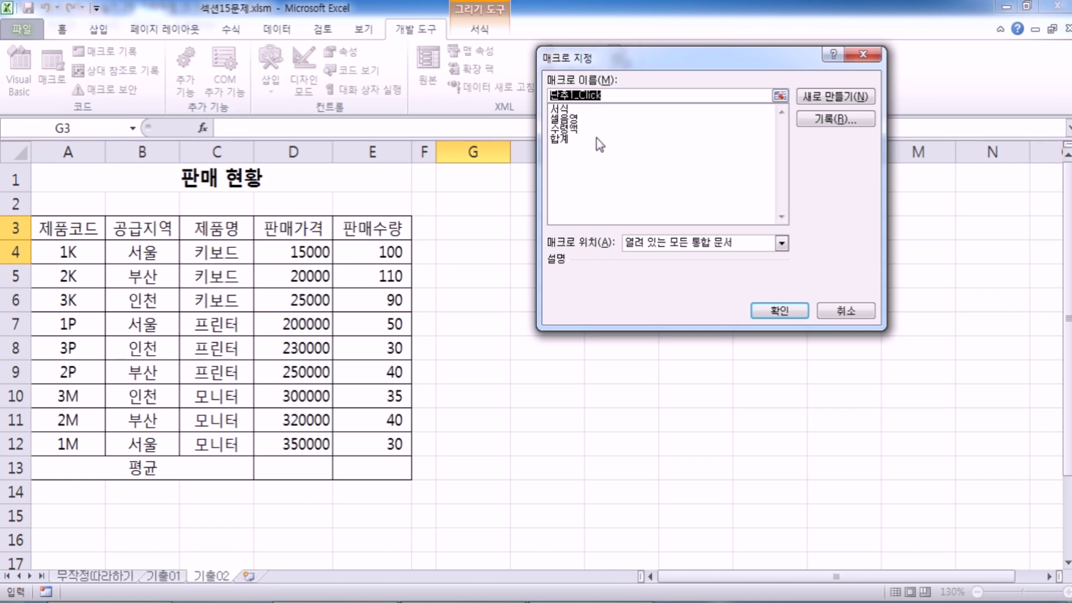
Step: Start recording a macro named 평균 for the new button, stored in the current workbook
{"action": "left_click", "coordinate": [837, 121]}
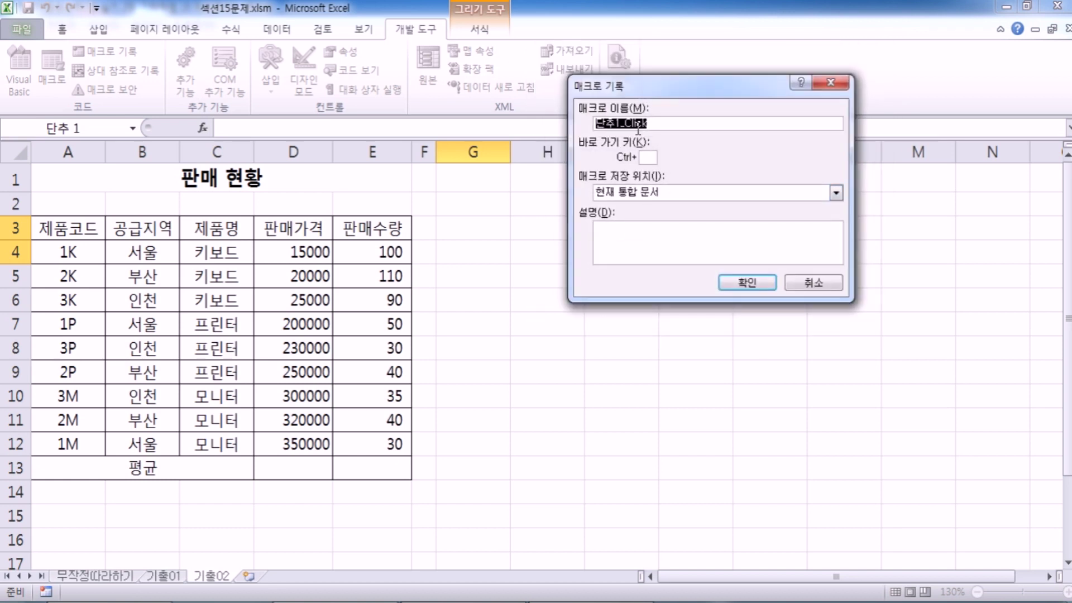
{"action": "key", "text": "BackSpace"}
{"action": "type", "text": "평"}
{"action": "type", "text": "ㄱ균"}
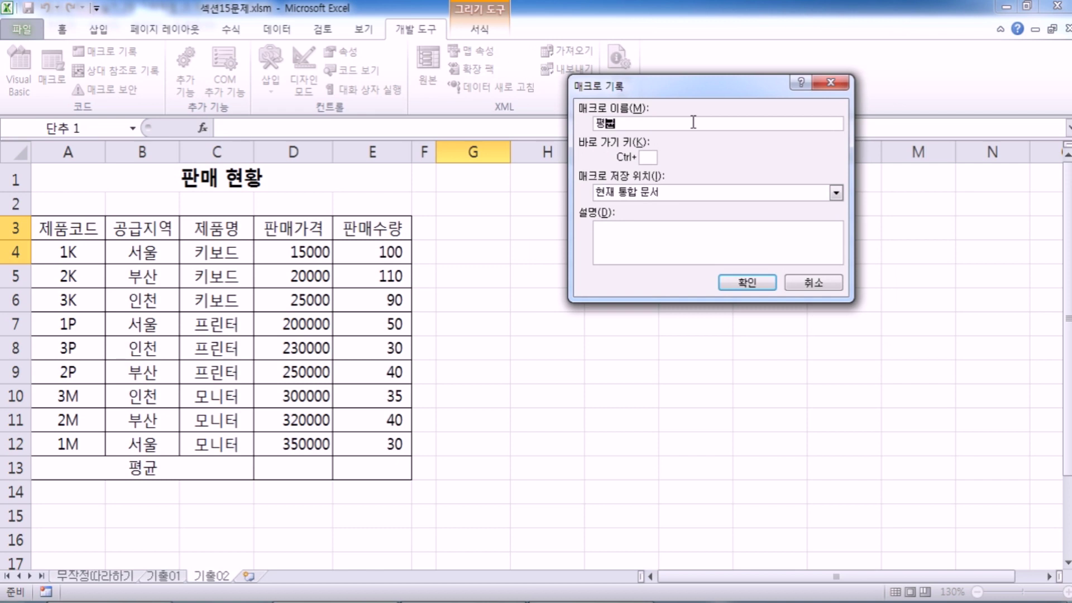
{"action": "left_click", "coordinate": [743, 286]}
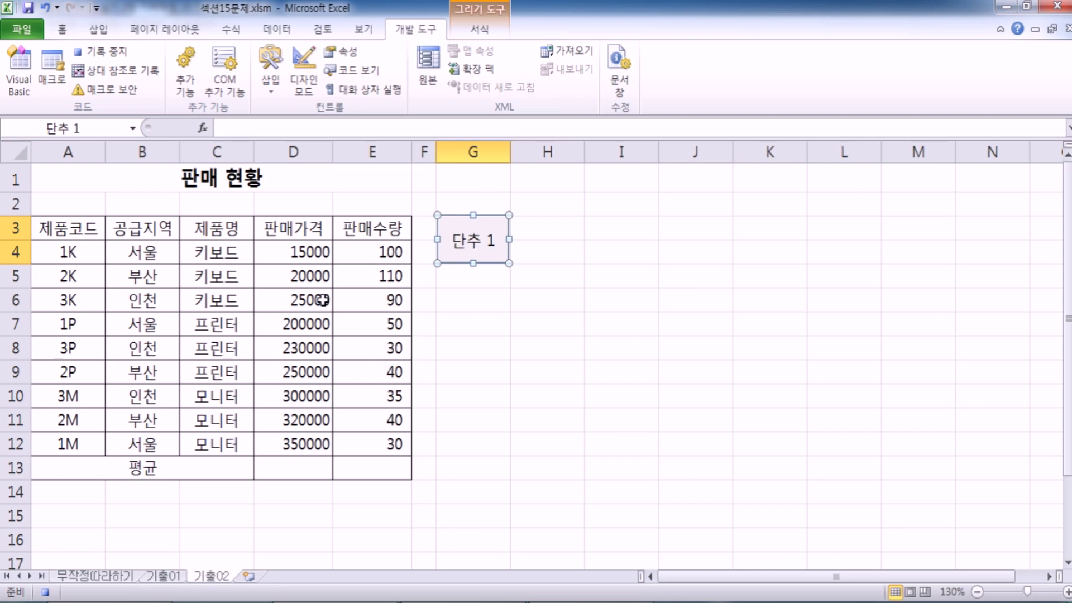
Step: Calculate the average 판매가격 in cell D13 with =AVERAGE(D4:D12)
{"action": "left_click", "coordinate": [274, 466]}
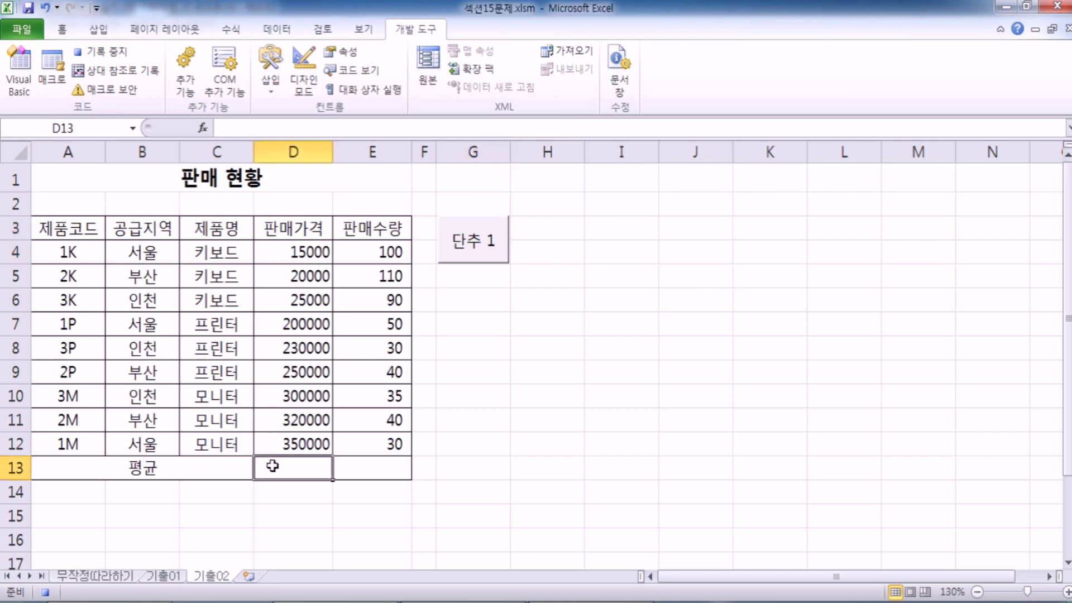
{"action": "scroll", "coordinate": [282, 436], "scroll_direction": "down", "scroll_amount": 1}
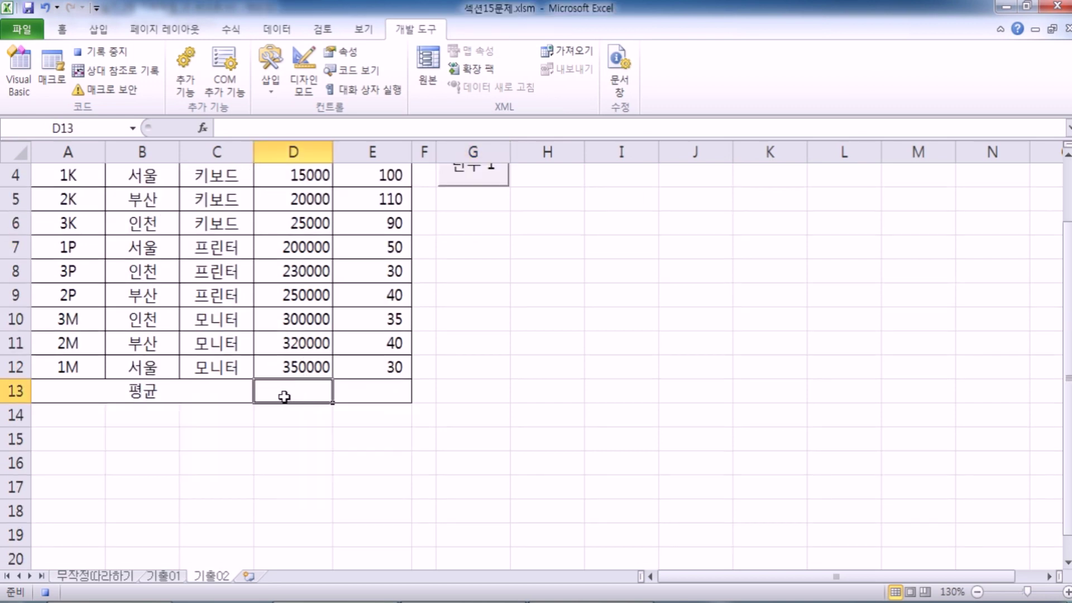
{"action": "scroll", "coordinate": [284, 397], "scroll_direction": "up", "scroll_amount": 1}
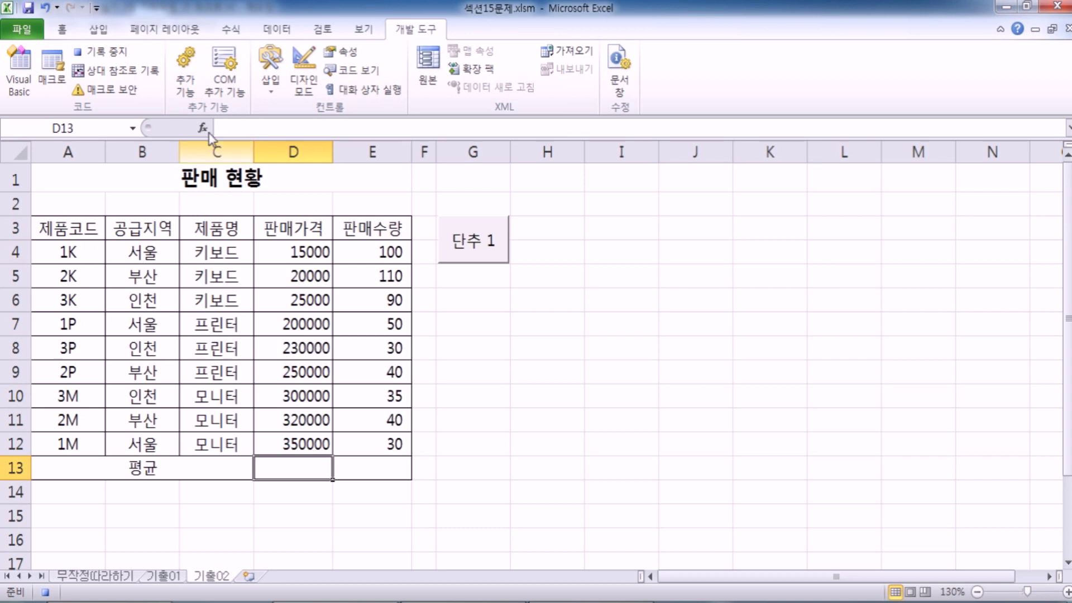
{"action": "left_click", "coordinate": [231, 29]}
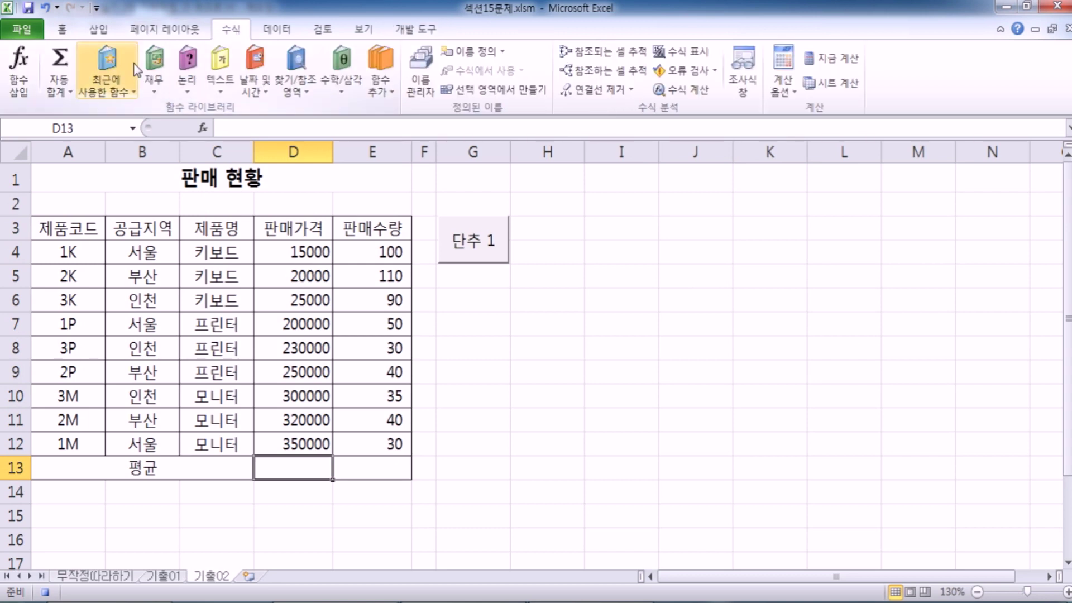
{"action": "left_click", "coordinate": [61, 91]}
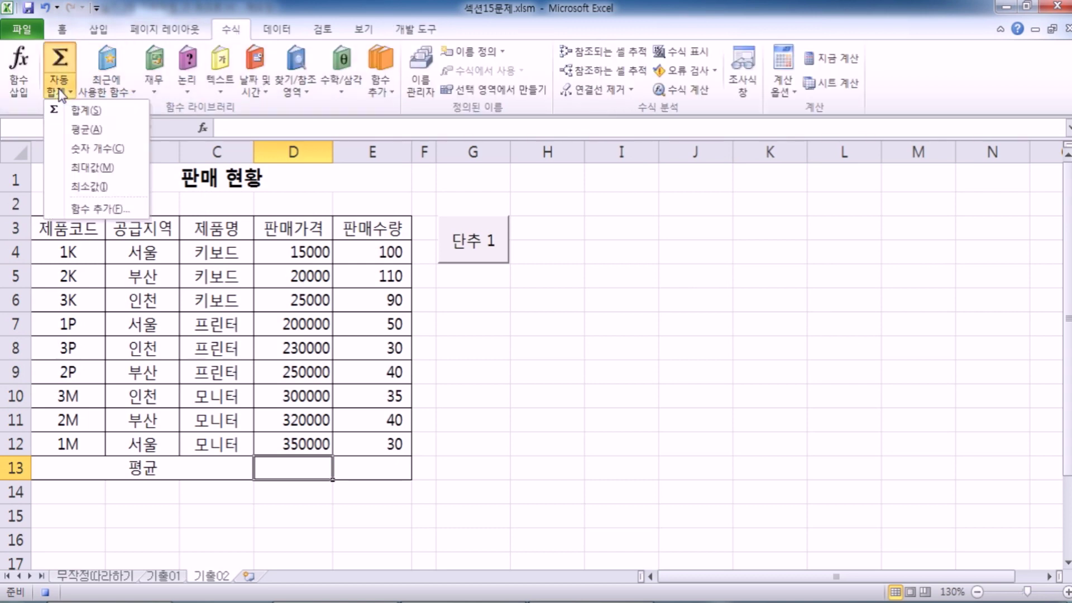
{"action": "left_click", "coordinate": [77, 135]}
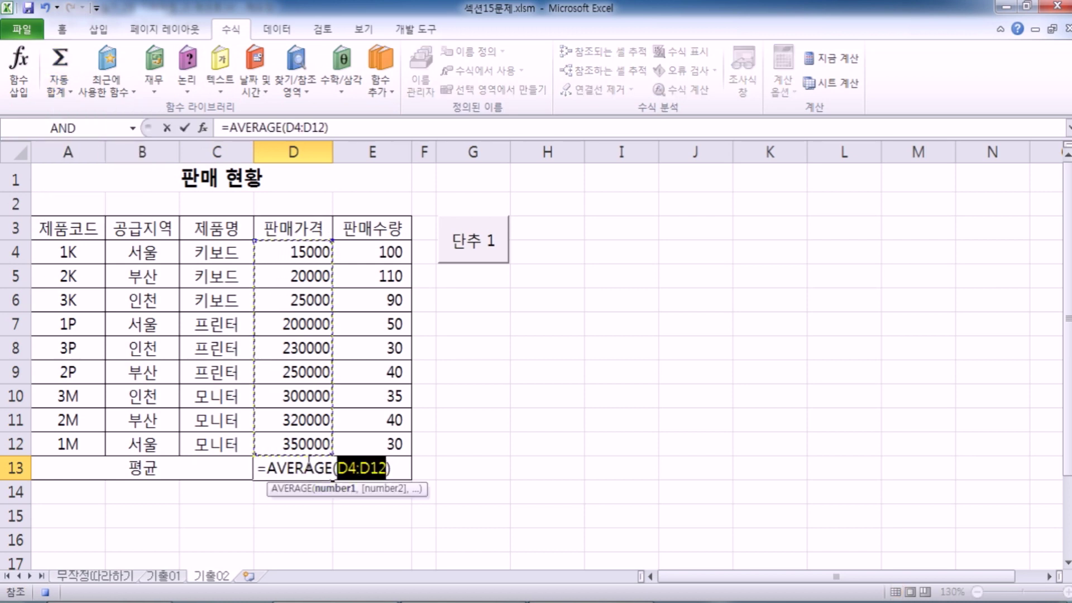
{"action": "key", "text": "Return"}
Step: Fill the average formula from D13 across to E13, deselect the cells, and stop recording the macro
{"action": "left_click", "coordinate": [315, 470]}
{"action": "left_click_drag", "start_coordinate": [333, 480], "coordinate": [411, 479]}
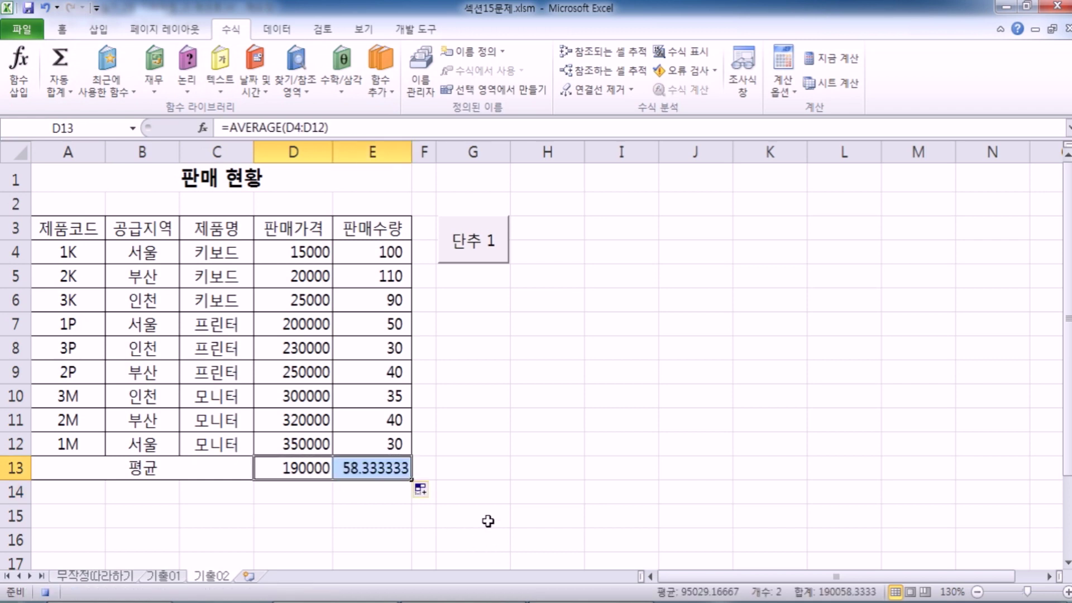
{"action": "left_click", "coordinate": [307, 491]}
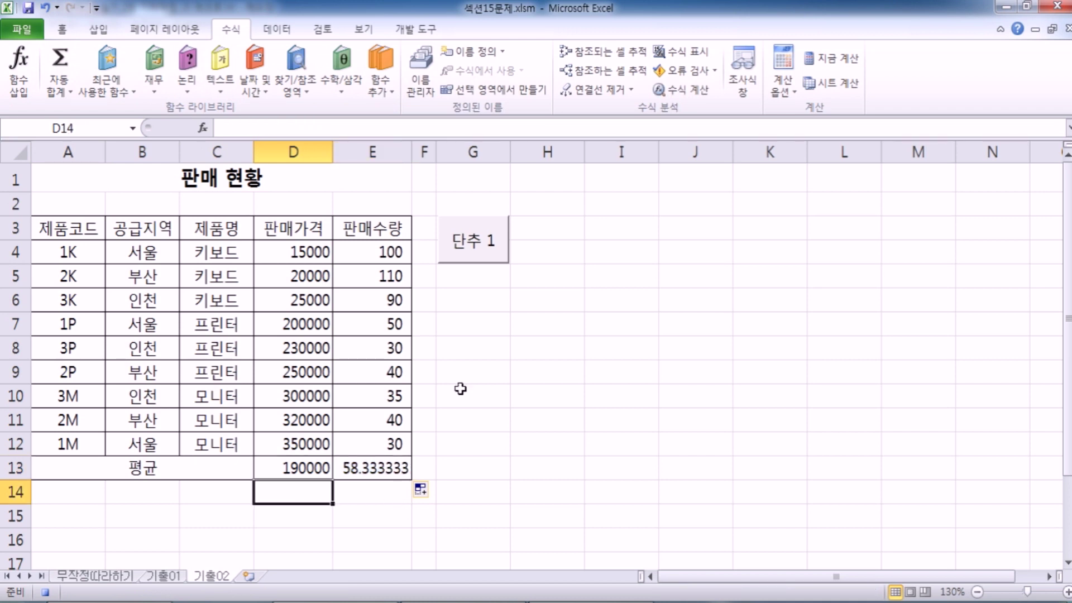
{"action": "left_click", "coordinate": [429, 33]}
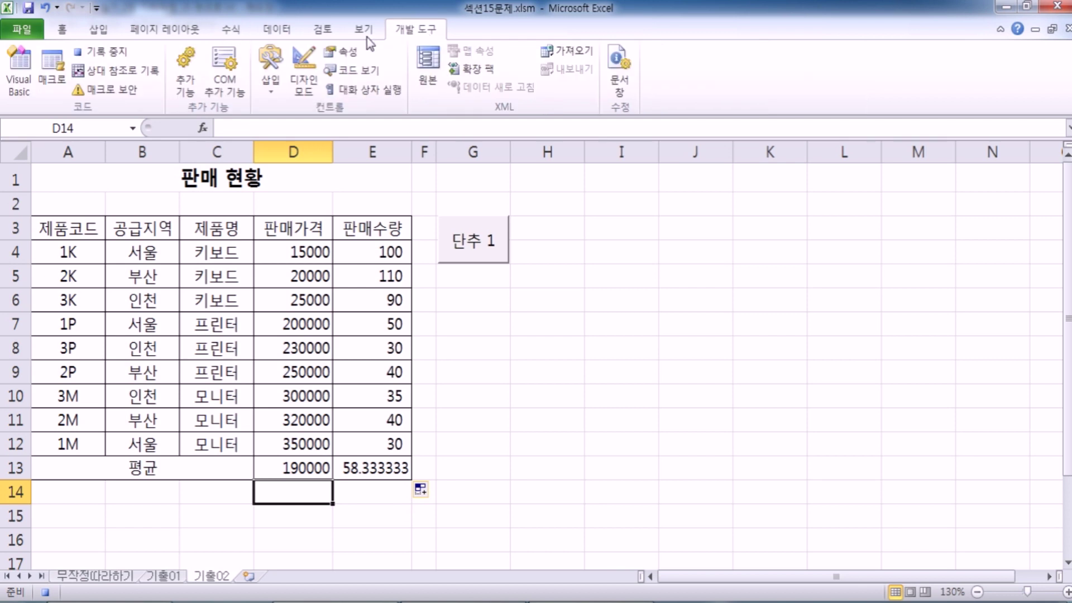
{"action": "left_click", "coordinate": [102, 56]}
Step: Change the text on the button over G3:G4 to 평균
{"action": "right_click", "coordinate": [491, 250]}
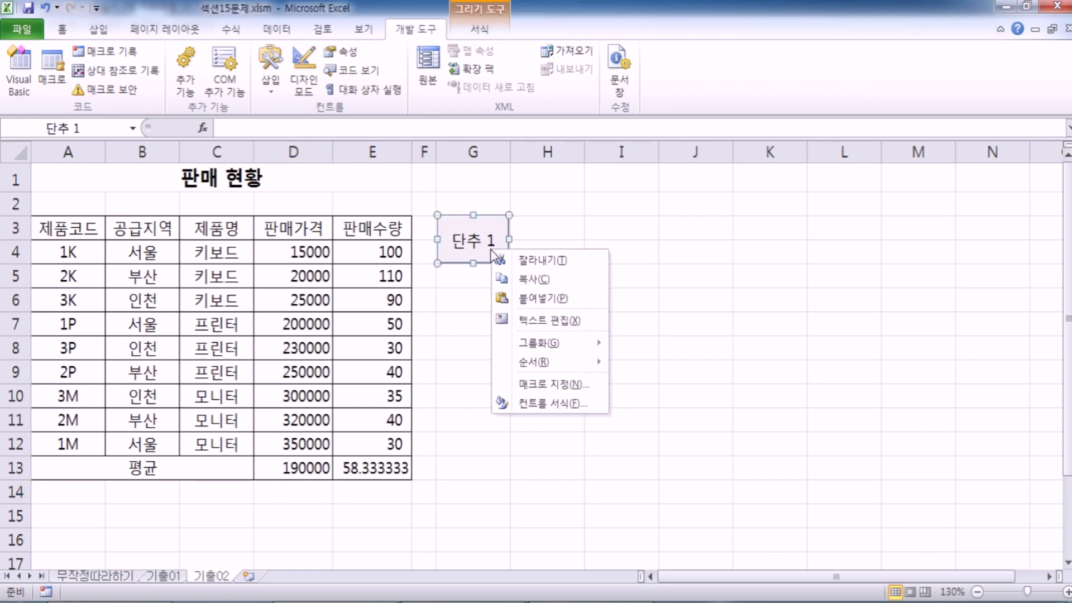
{"action": "left_click", "coordinate": [475, 242]}
{"action": "type", "text": "평"}
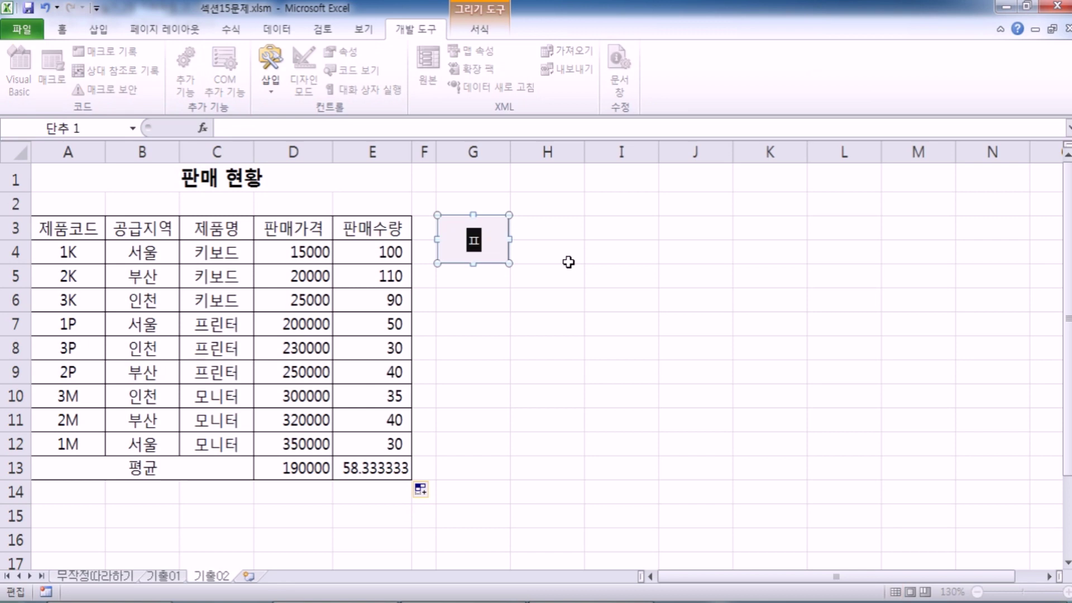
{"action": "type", "text": "균"}
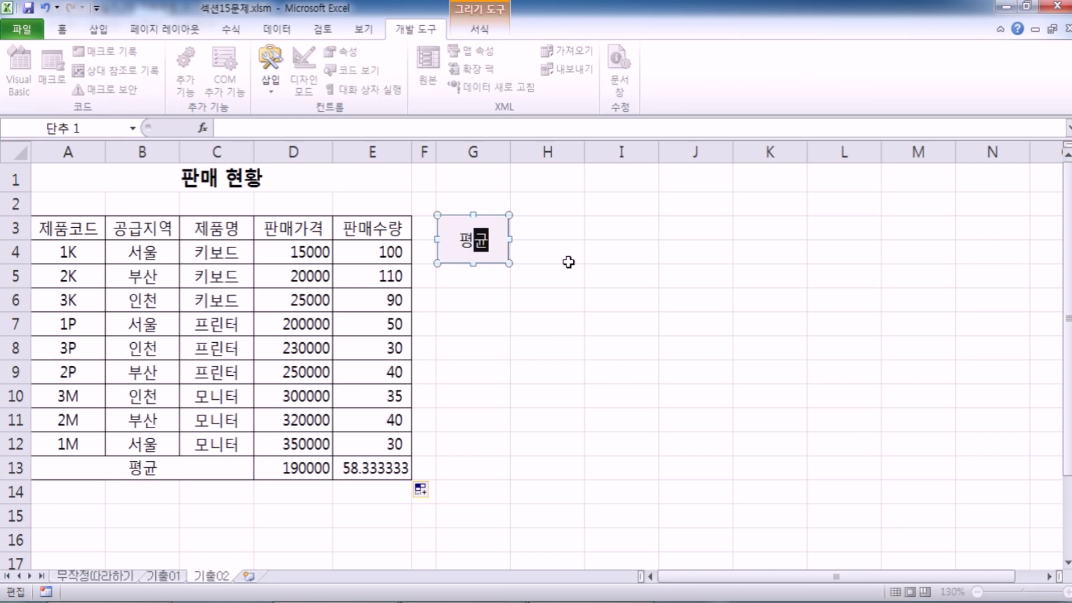
{"action": "left_click", "coordinate": [614, 307]}
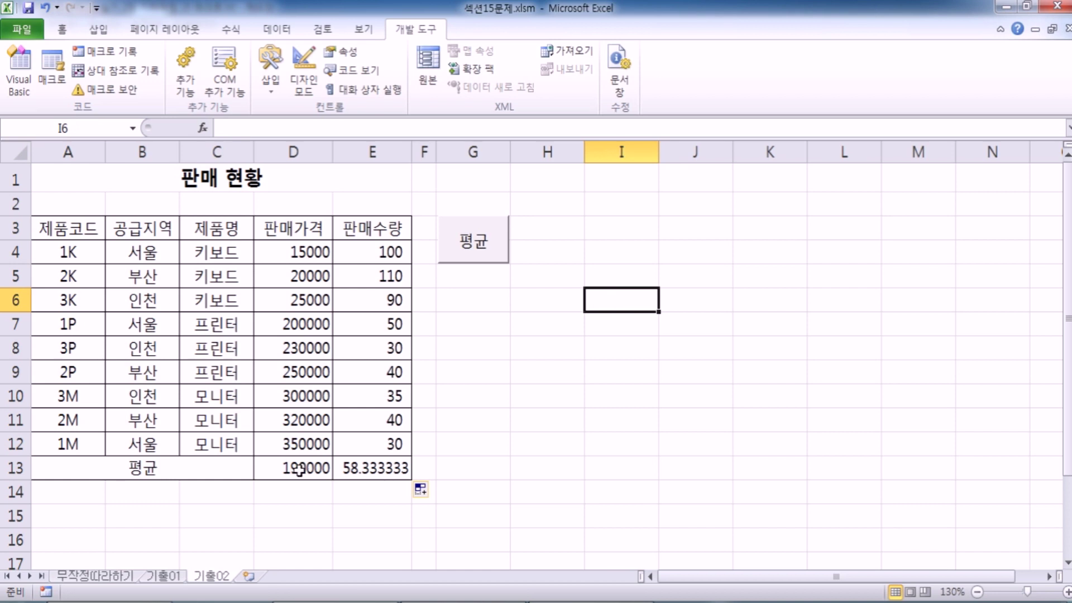
Step: Clear the averages in D13:E13 and recalculate them by running the macro from the 평균 button
{"action": "left_click_drag", "start_coordinate": [299, 469], "coordinate": [358, 471]}
{"action": "key", "text": "Delete"}
{"action": "left_click", "coordinate": [696, 444]}
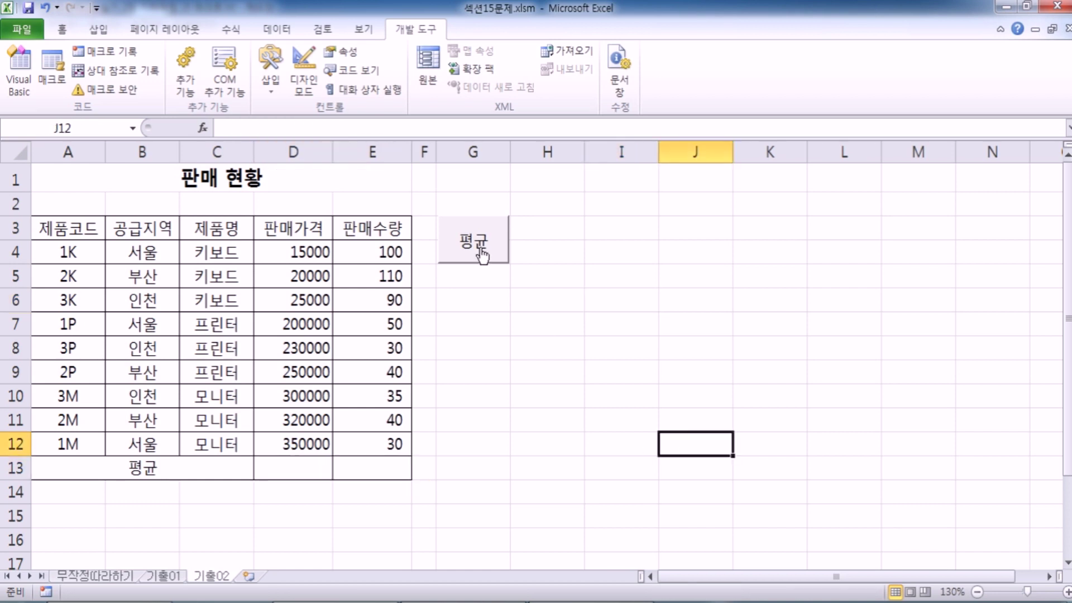
{"action": "left_click", "coordinate": [491, 232]}
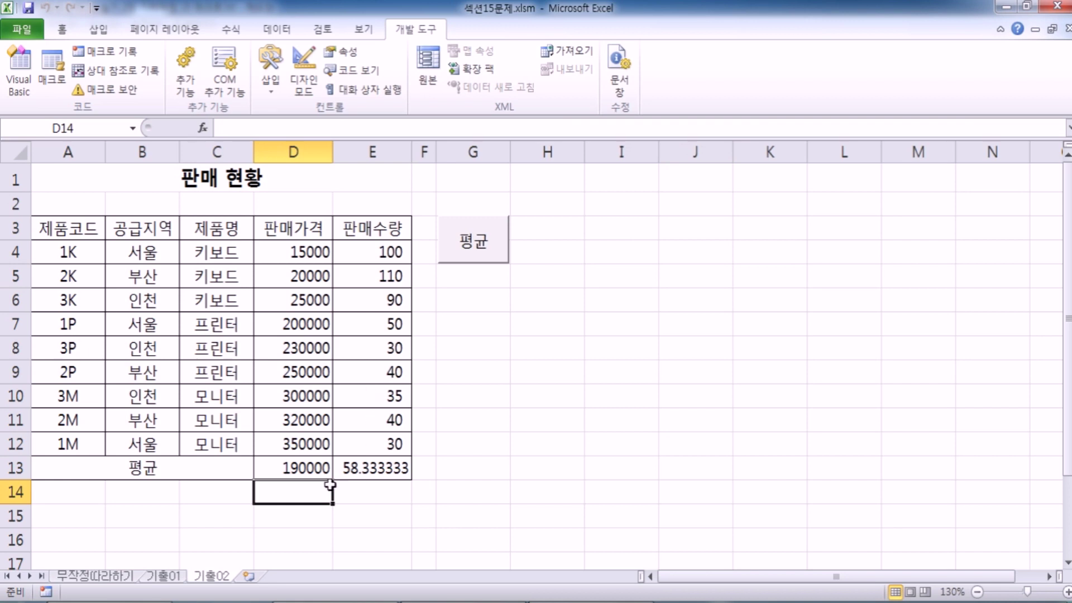
Step: Try the comma style on the averages in D13:E13, and undo the formatting
{"action": "left_click_drag", "start_coordinate": [297, 464], "coordinate": [373, 468]}
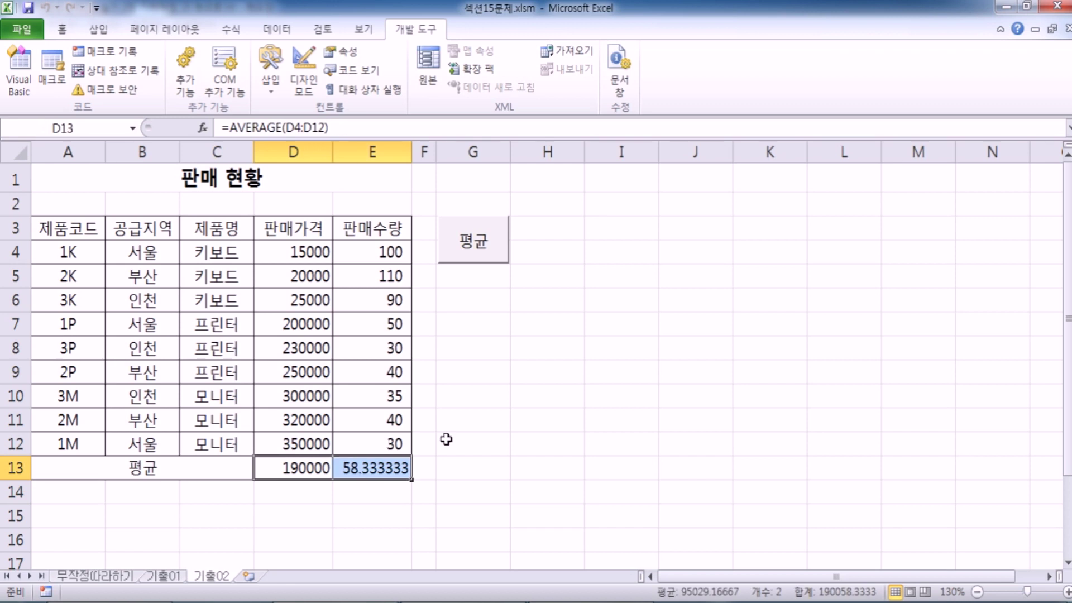
{"action": "left_click_drag", "start_coordinate": [296, 469], "coordinate": [366, 471]}
{"action": "left_click", "coordinate": [62, 29]}
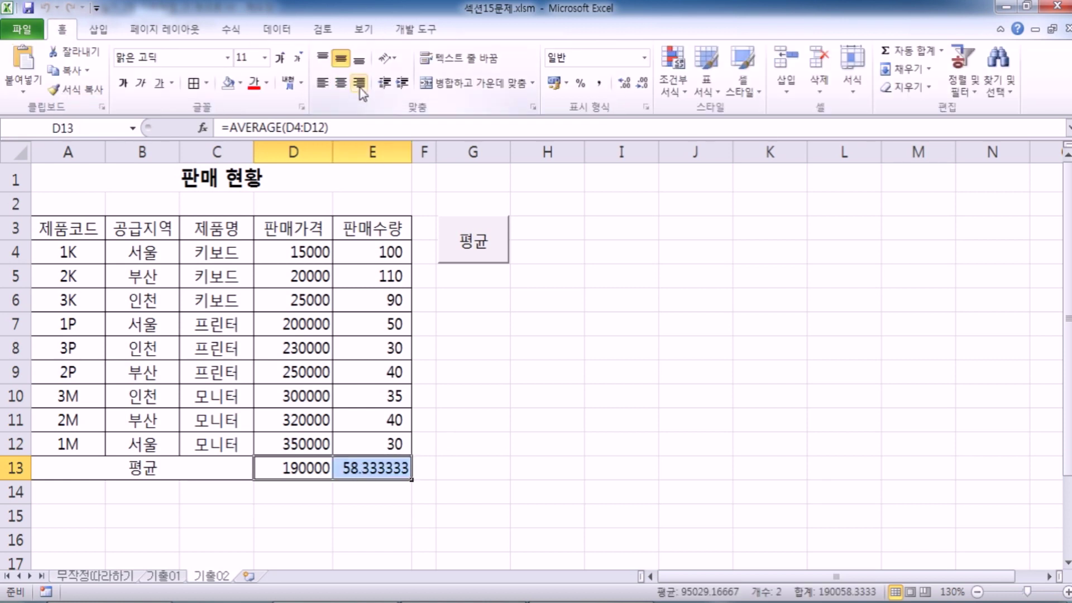
{"action": "left_click", "coordinate": [599, 85]}
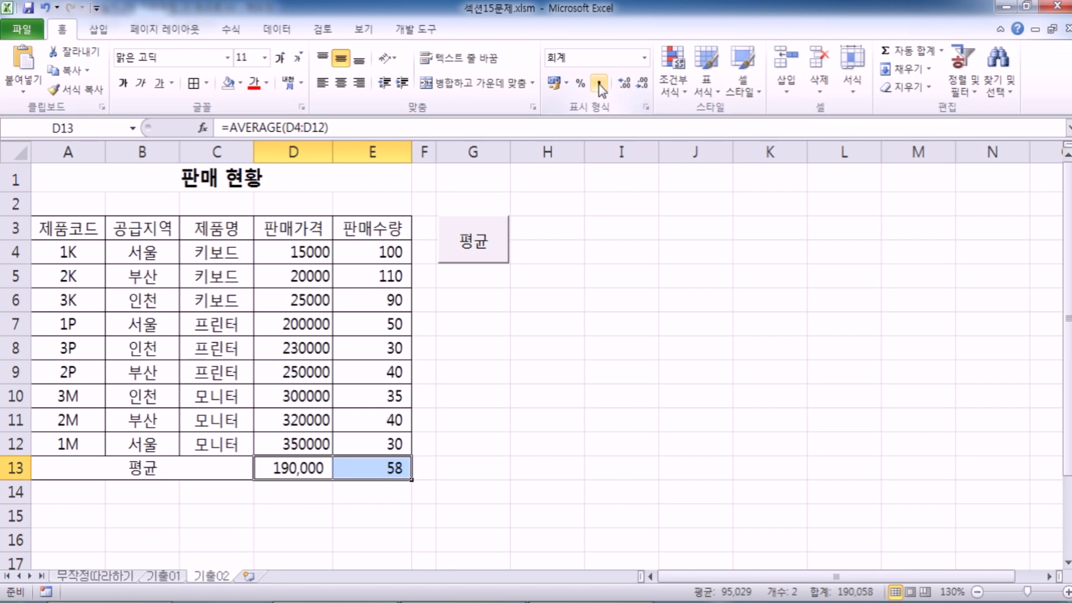
{"action": "left_click", "coordinate": [45, 7]}
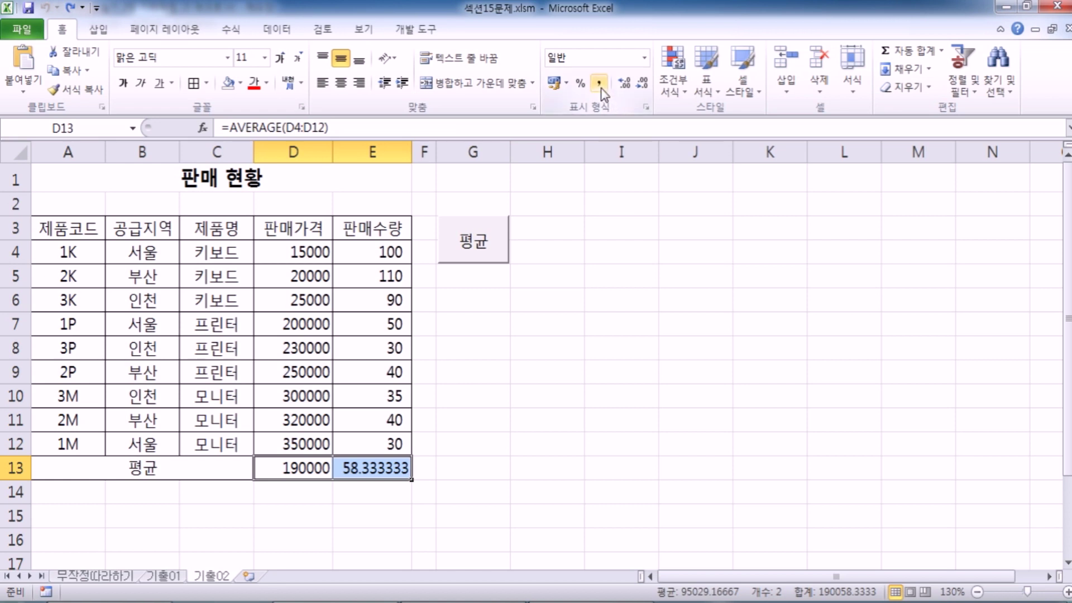
{"action": "left_click", "coordinate": [554, 443]}
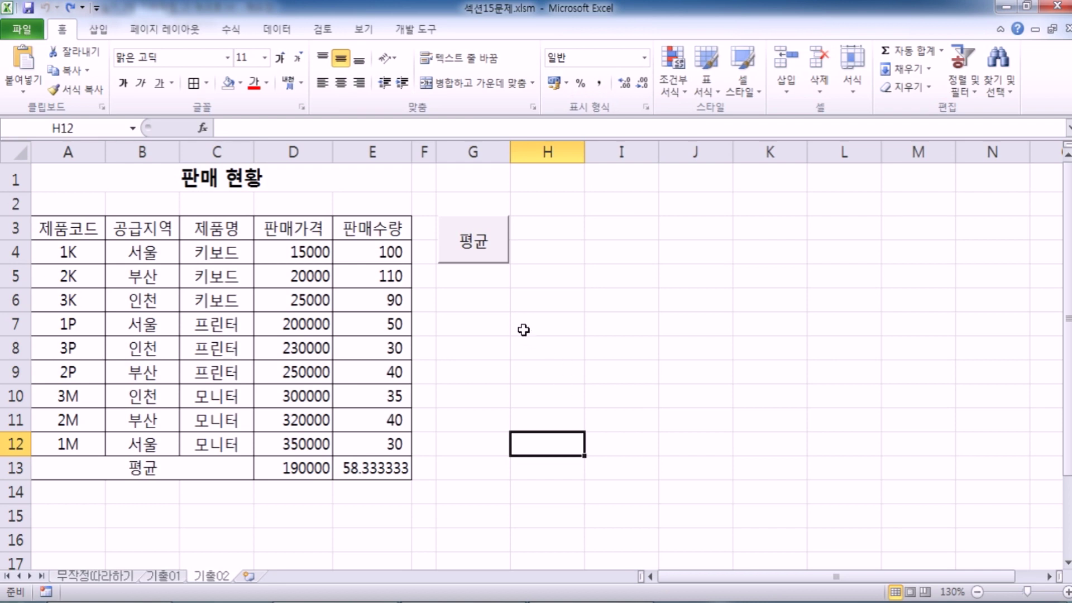
{"action": "left_click", "coordinate": [479, 294]}
{"action": "left_click_drag", "start_coordinate": [479, 295], "coordinate": [473, 325]}
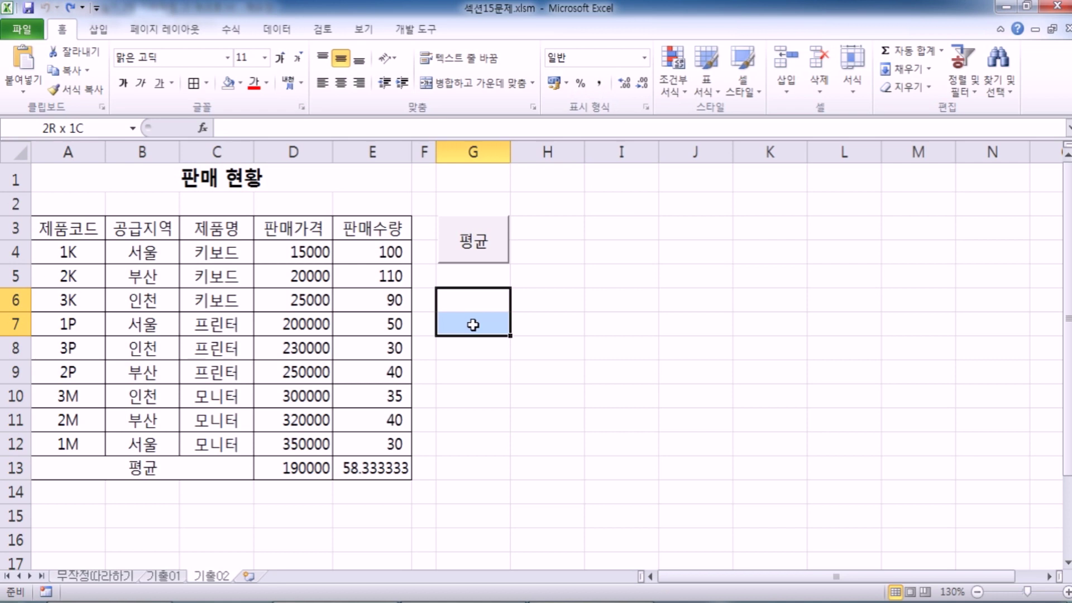
{"action": "left_click_drag", "start_coordinate": [473, 325], "coordinate": [473, 325]}
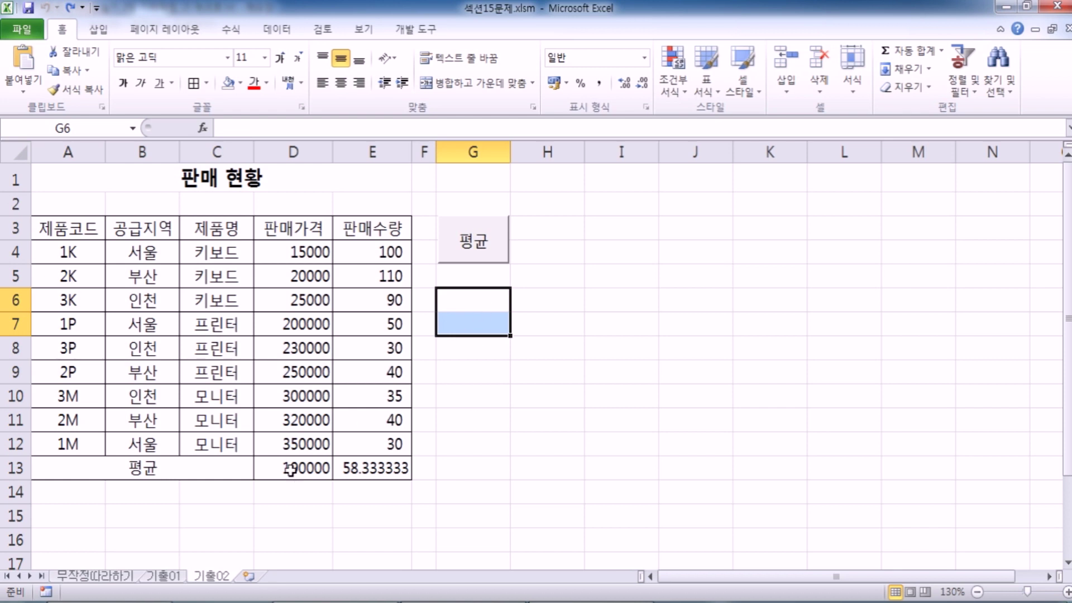
{"action": "scroll", "coordinate": [358, 453], "scroll_direction": "down", "scroll_amount": 2}
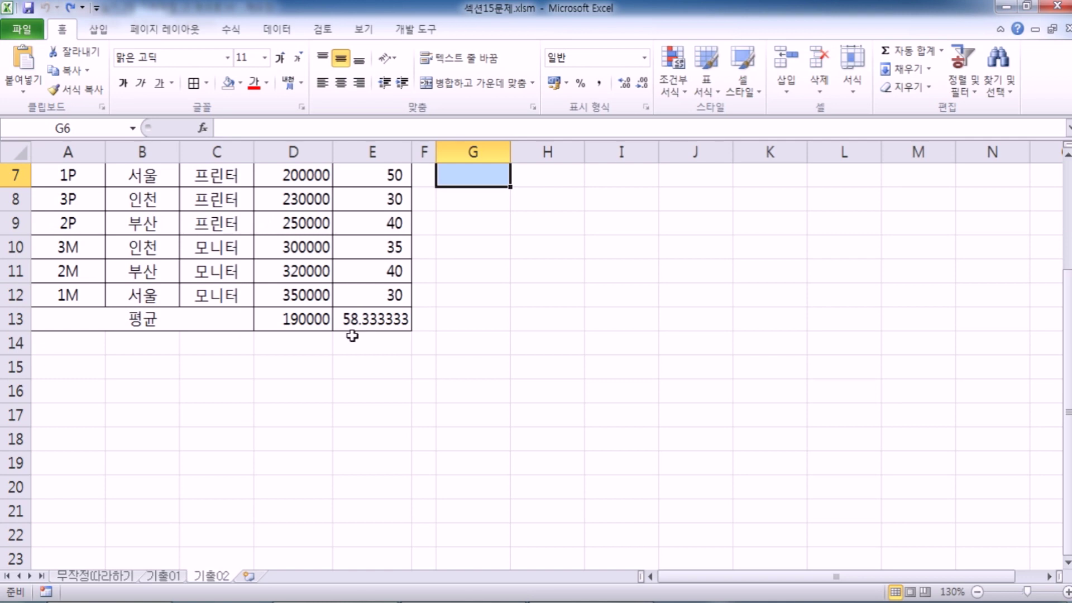
{"action": "scroll", "coordinate": [352, 335], "scroll_direction": "up", "scroll_amount": 2}
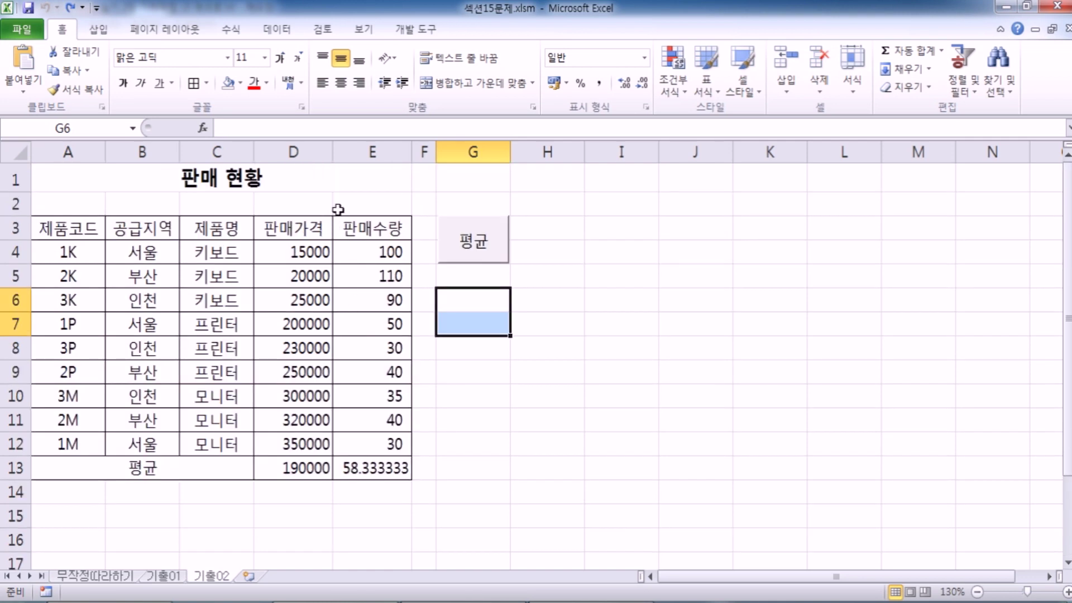
Step: Select the title cell A1 and start recording a new macro named 쉼표 in the current workbook
{"action": "left_click", "coordinate": [59, 176]}
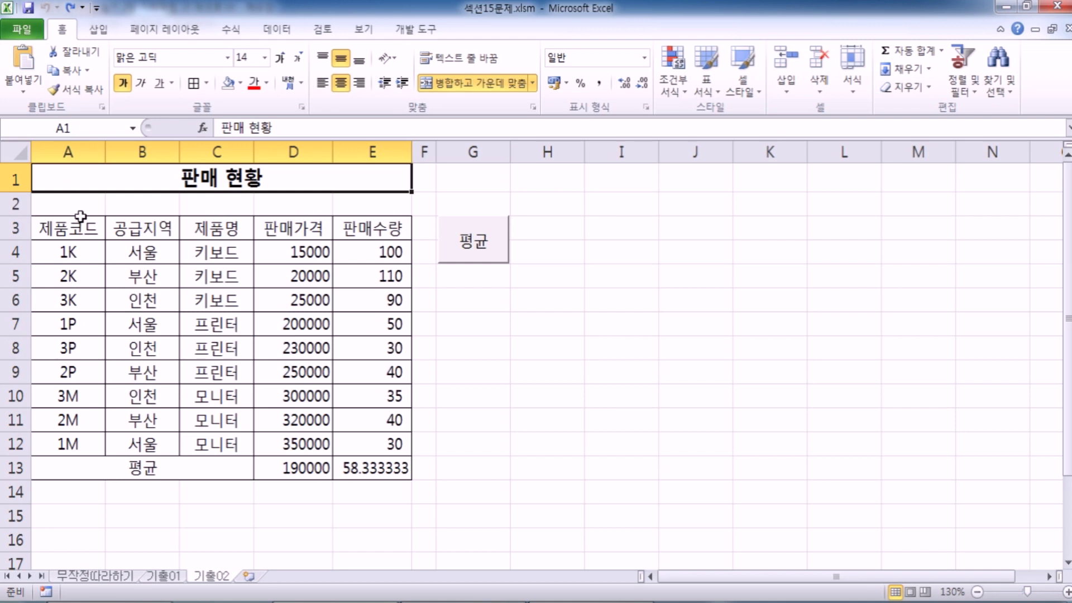
{"action": "left_click", "coordinate": [414, 30]}
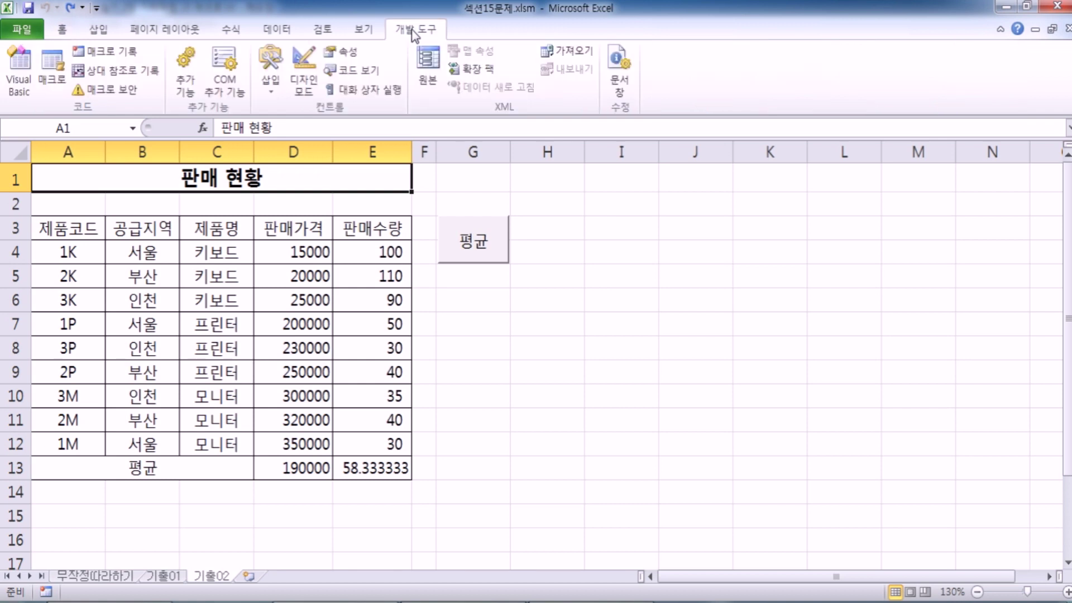
{"action": "left_click", "coordinate": [116, 52]}
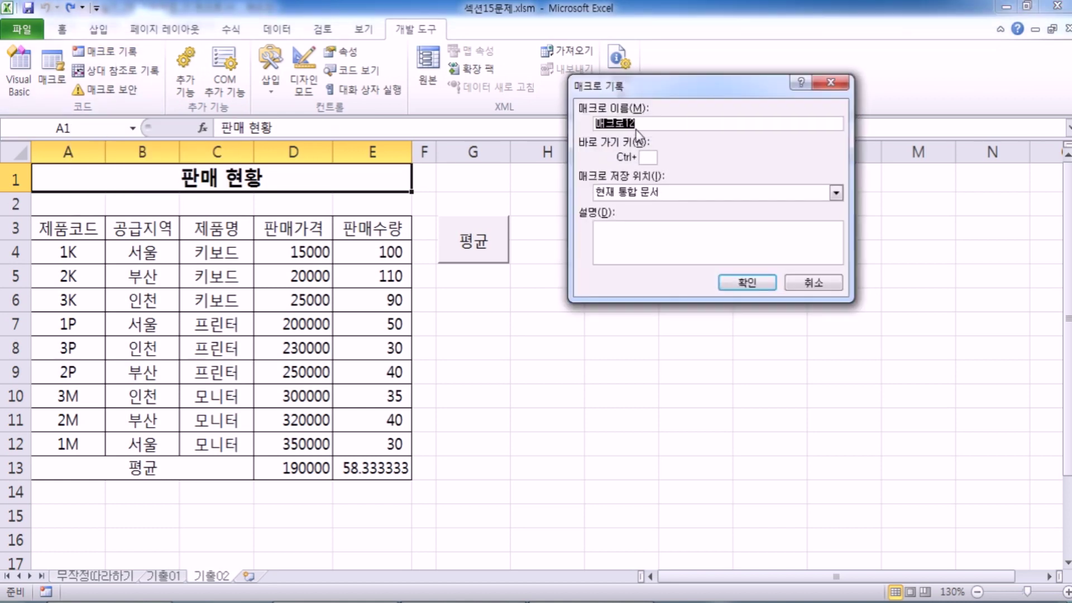
{"action": "type", "text": "ㅅ"}
{"action": "type", "text": "표"}
{"action": "left_click", "coordinate": [755, 282]}
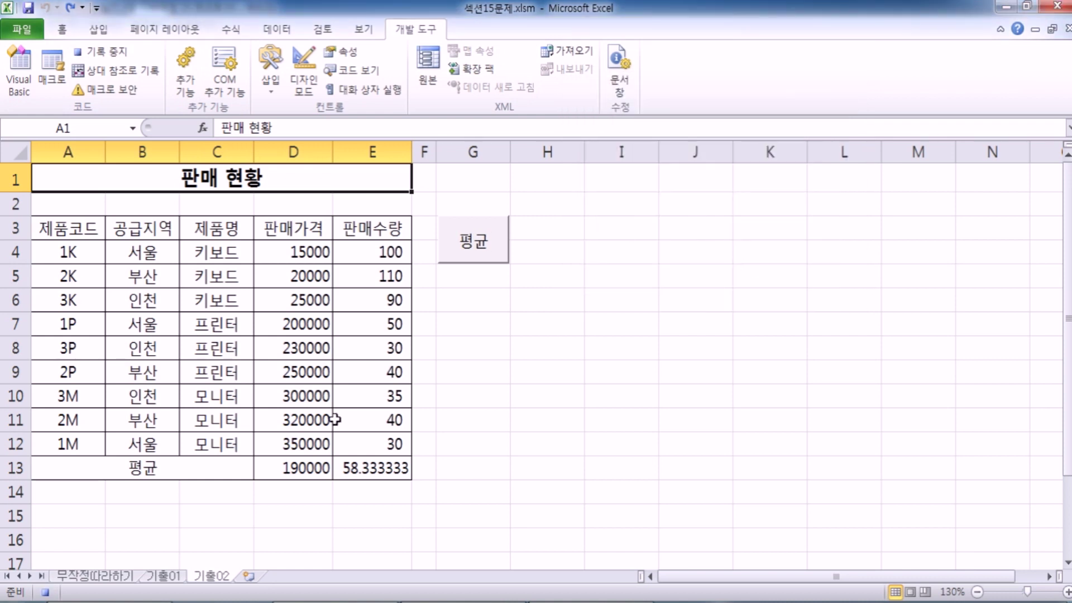
Step: Apply the comma style to the averages in D13:E13 and stop recording the macro
{"action": "left_click_drag", "start_coordinate": [294, 468], "coordinate": [346, 468]}
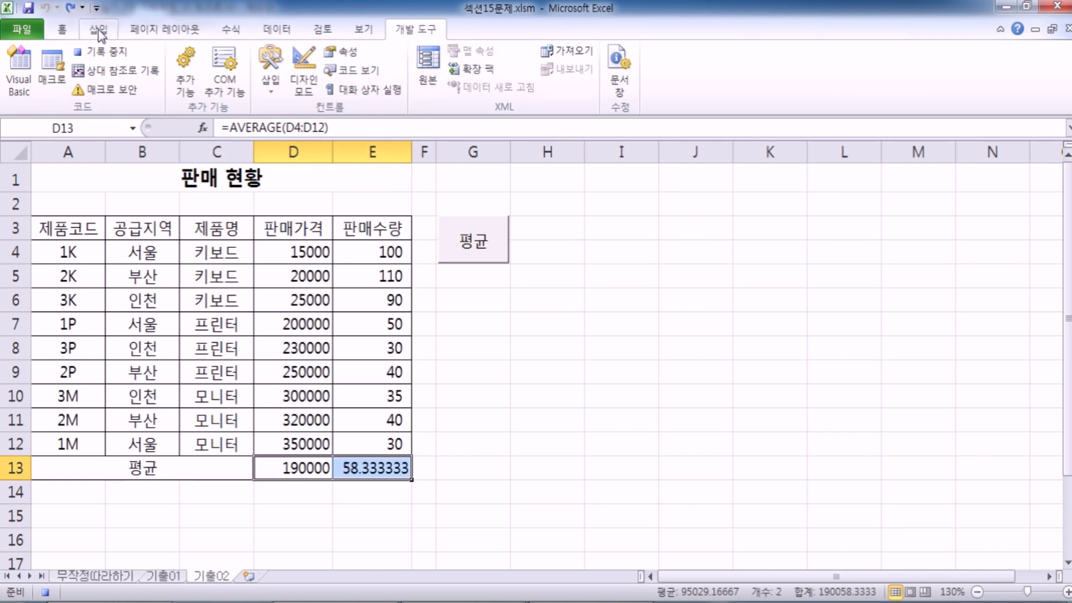
{"action": "left_click", "coordinate": [62, 29]}
{"action": "left_click", "coordinate": [598, 86]}
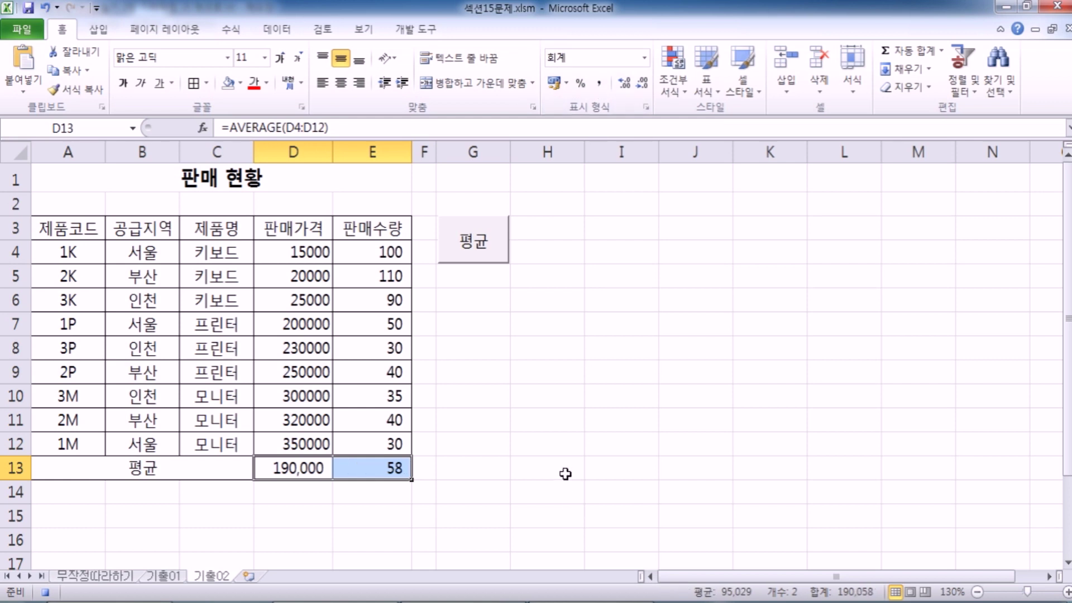
{"action": "left_click", "coordinate": [291, 492]}
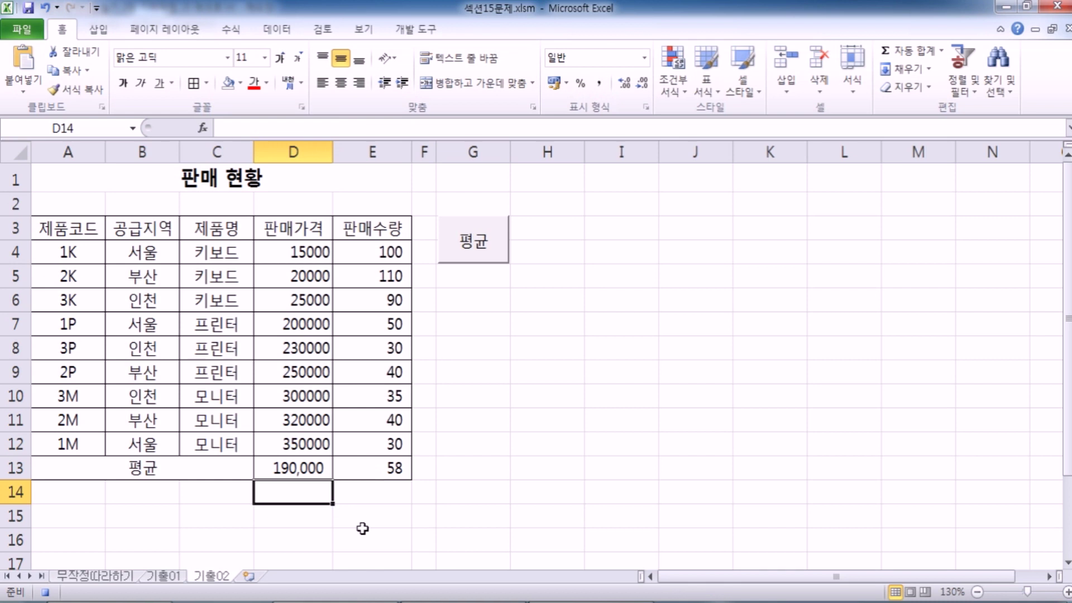
{"action": "left_click", "coordinate": [416, 29]}
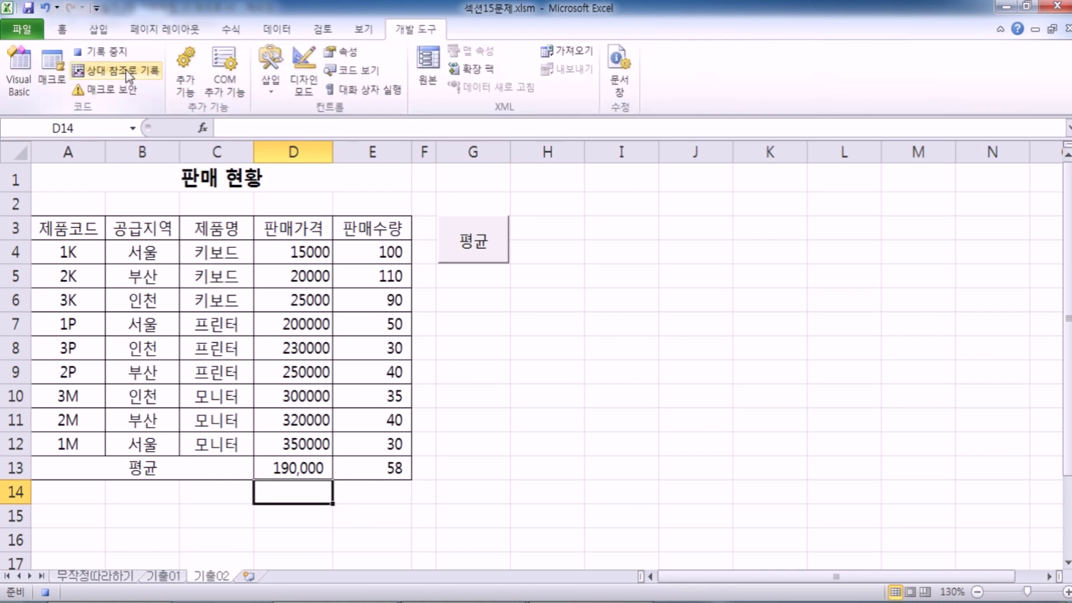
{"action": "left_click", "coordinate": [108, 53]}
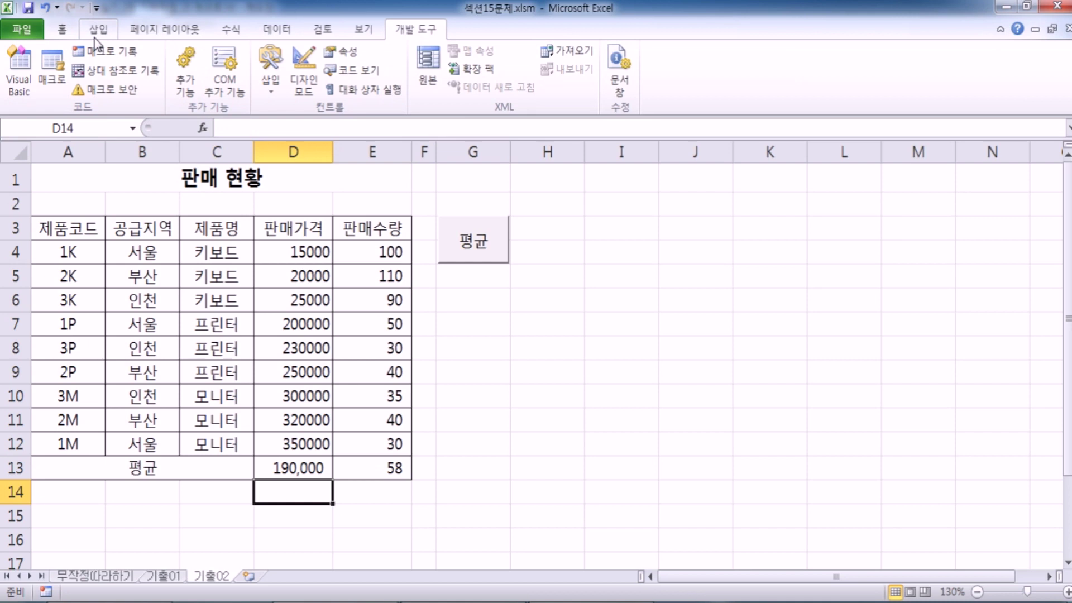
Step: Insert a hexagon shape about 1.8 cm wide and 1.1 cm high over cells G6:G7
{"action": "left_click_drag", "start_coordinate": [450, 293], "coordinate": [456, 321]}
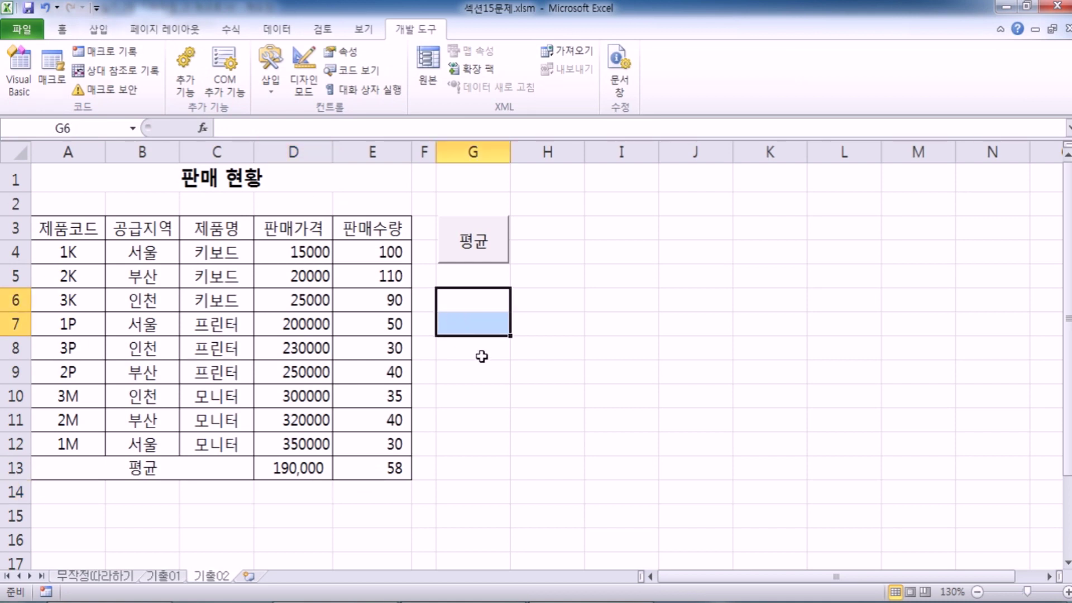
{"action": "left_click", "coordinate": [99, 29]}
{"action": "left_click", "coordinate": [165, 62]}
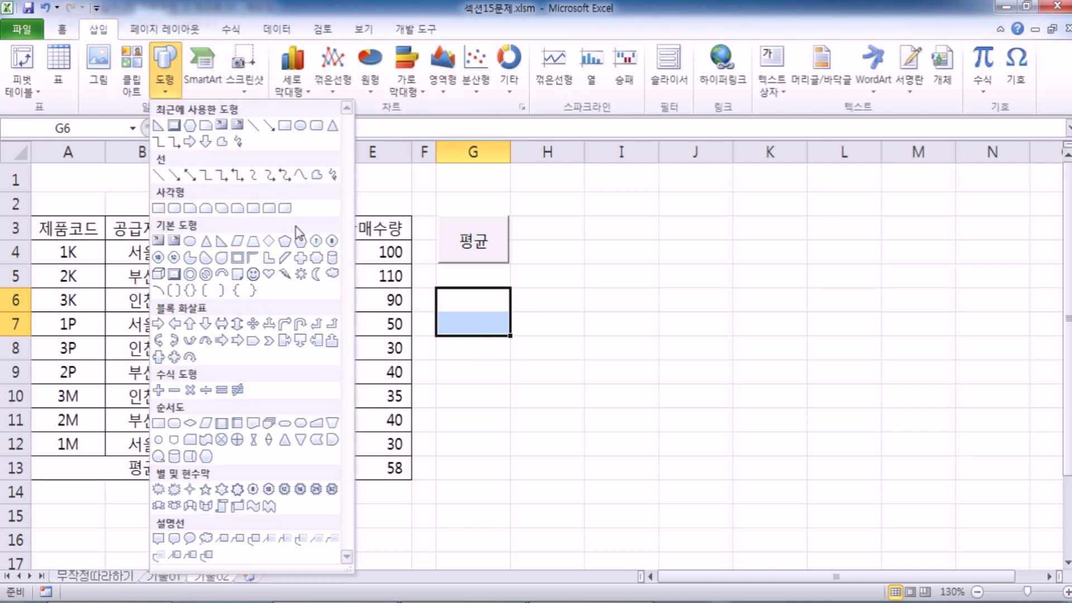
{"action": "left_click", "coordinate": [300, 248]}
{"action": "left_click_drag", "start_coordinate": [438, 289], "coordinate": [507, 335]}
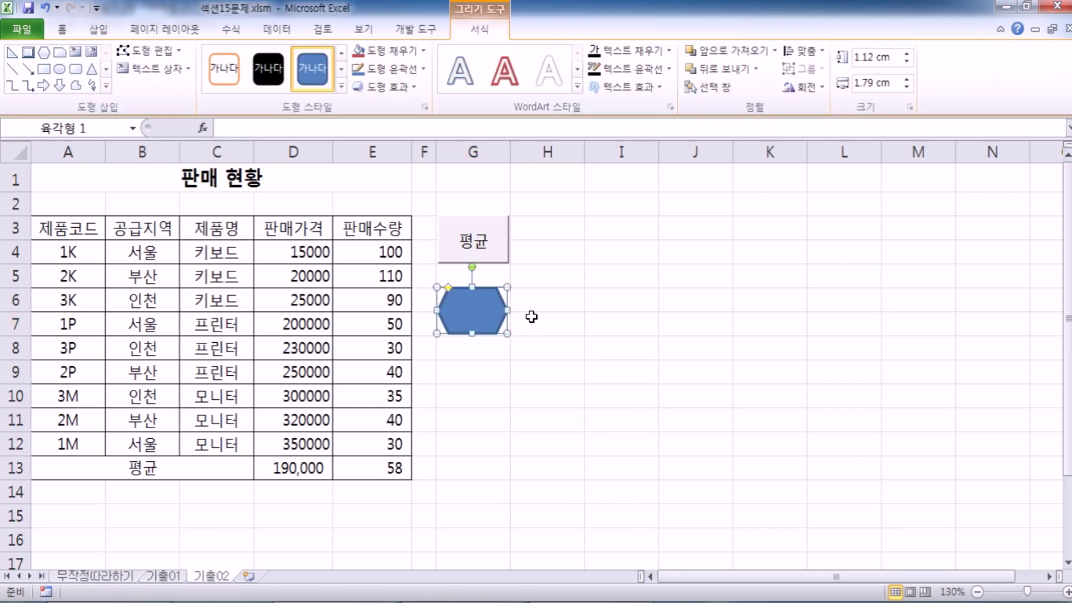
Step: Label the hexagon 쉼표 and centre its text horizontally and vertically
{"action": "type", "text": "쉼ㅍ"}
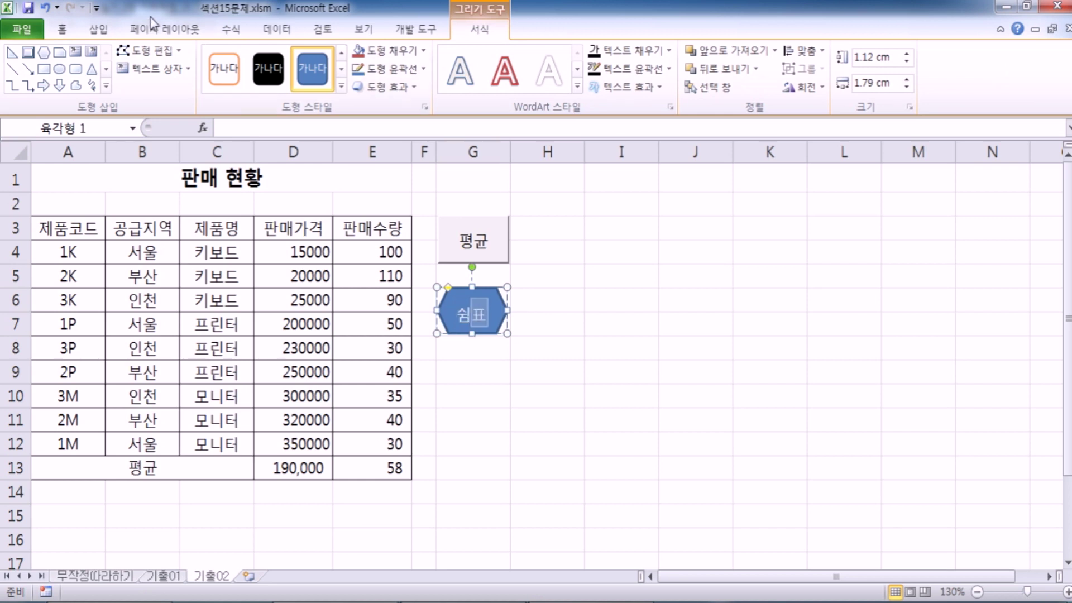
{"action": "left_click", "coordinate": [62, 31]}
{"action": "left_click", "coordinate": [341, 82]}
{"action": "left_click", "coordinate": [342, 59]}
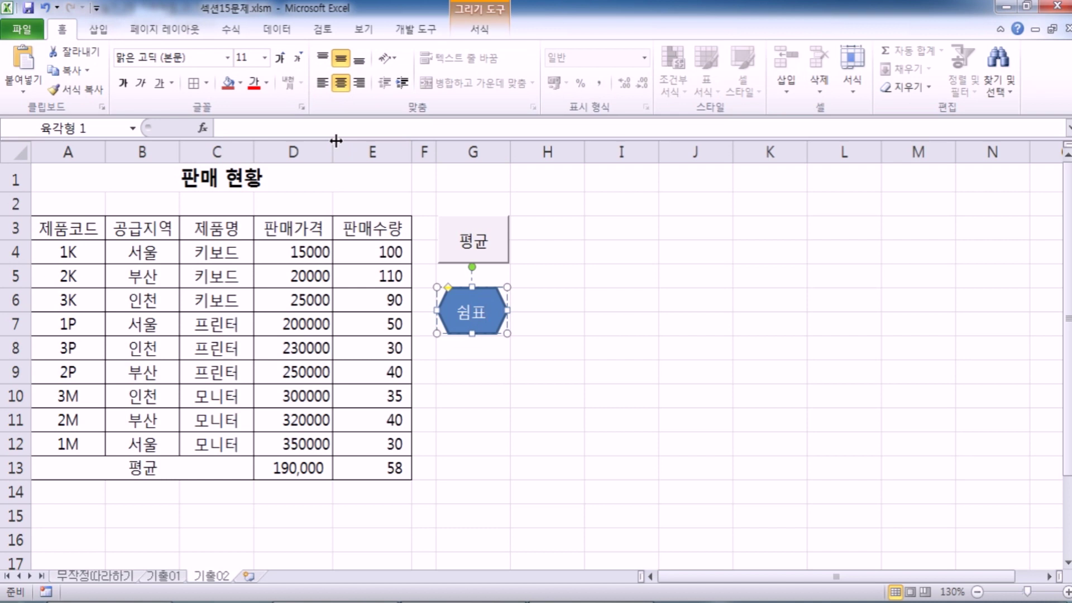
Step: Assign the 쉼표 macro to the hexagon over G6:G7
{"action": "right_click", "coordinate": [491, 294]}
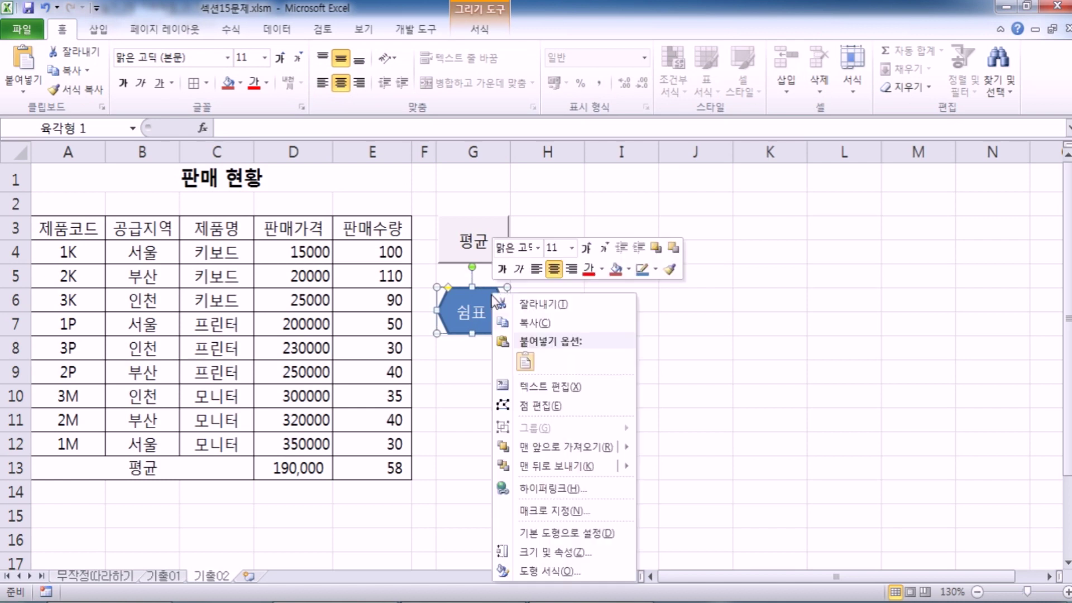
{"action": "left_click", "coordinate": [569, 511]}
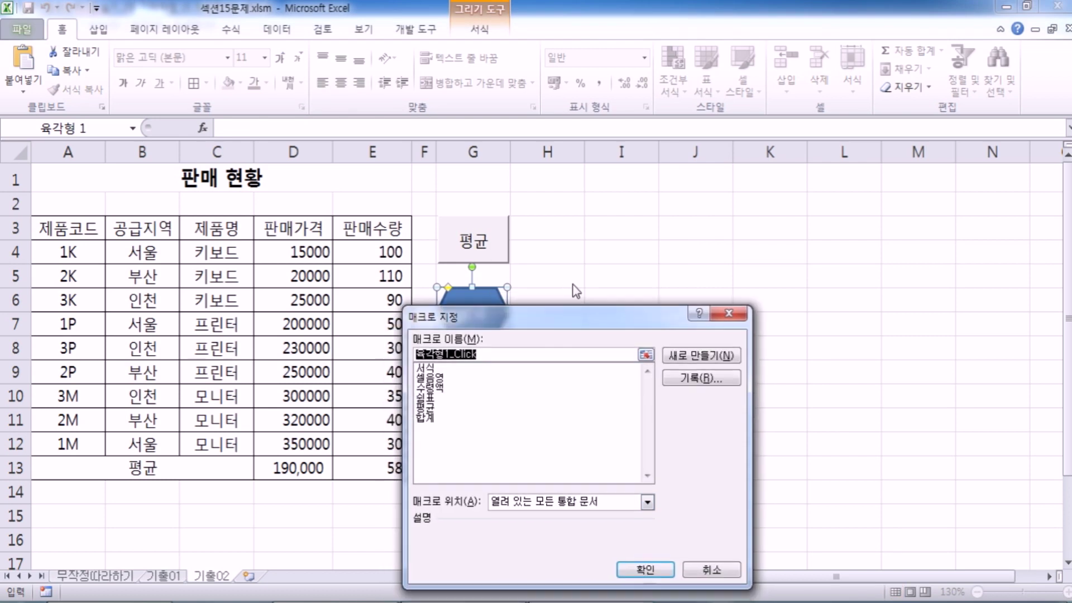
{"action": "left_click", "coordinate": [542, 190]}
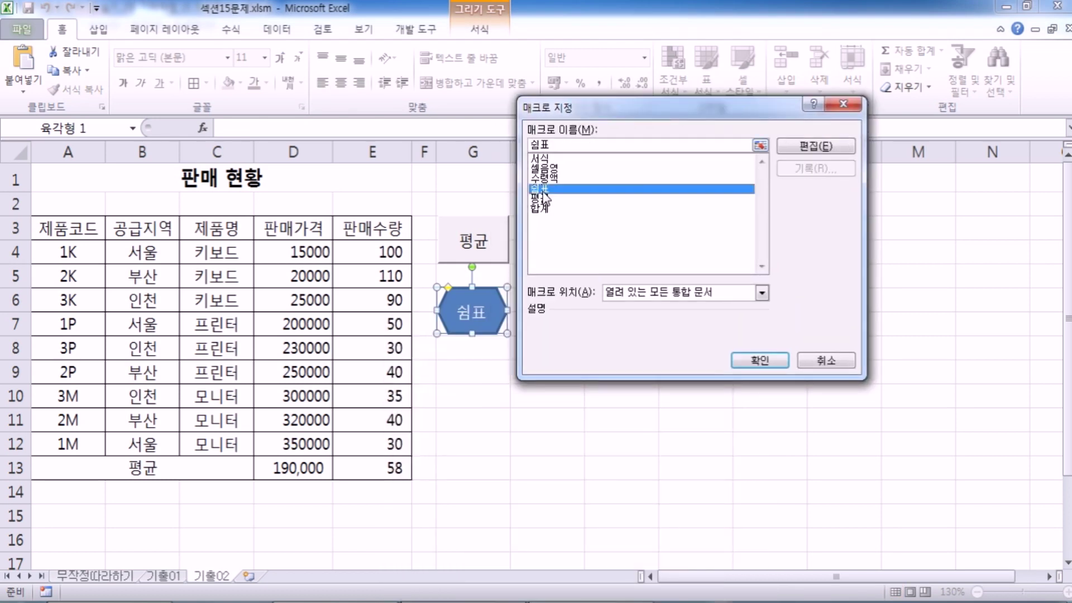
{"action": "left_click", "coordinate": [771, 362]}
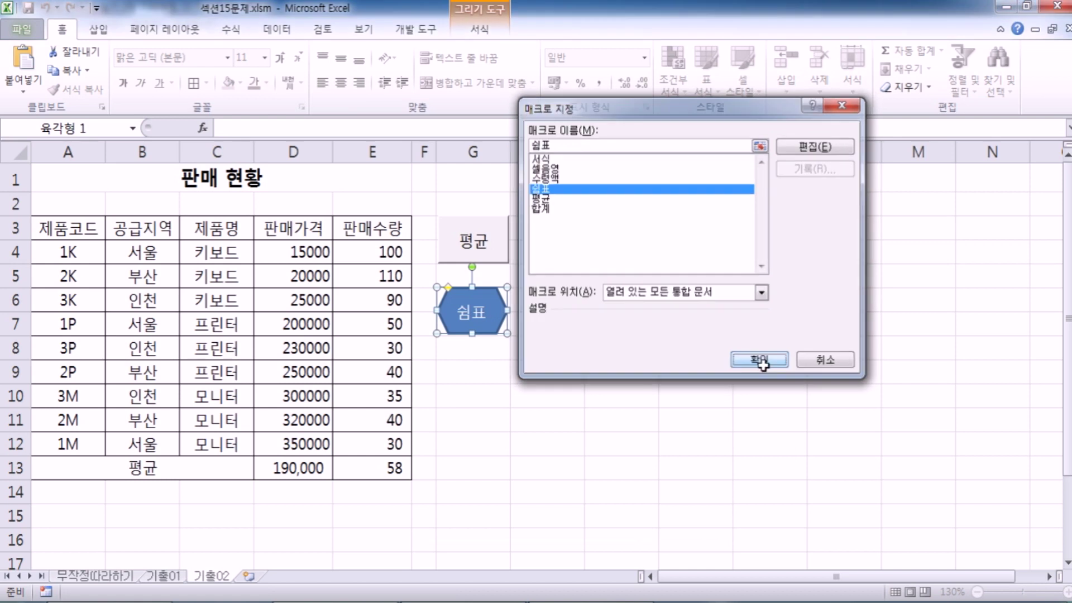
Step: Reset D13:E13 to the General (일반) number format and test the 쉼표 macro by running it from the hexagon
{"action": "left_click_drag", "start_coordinate": [299, 468], "coordinate": [394, 460]}
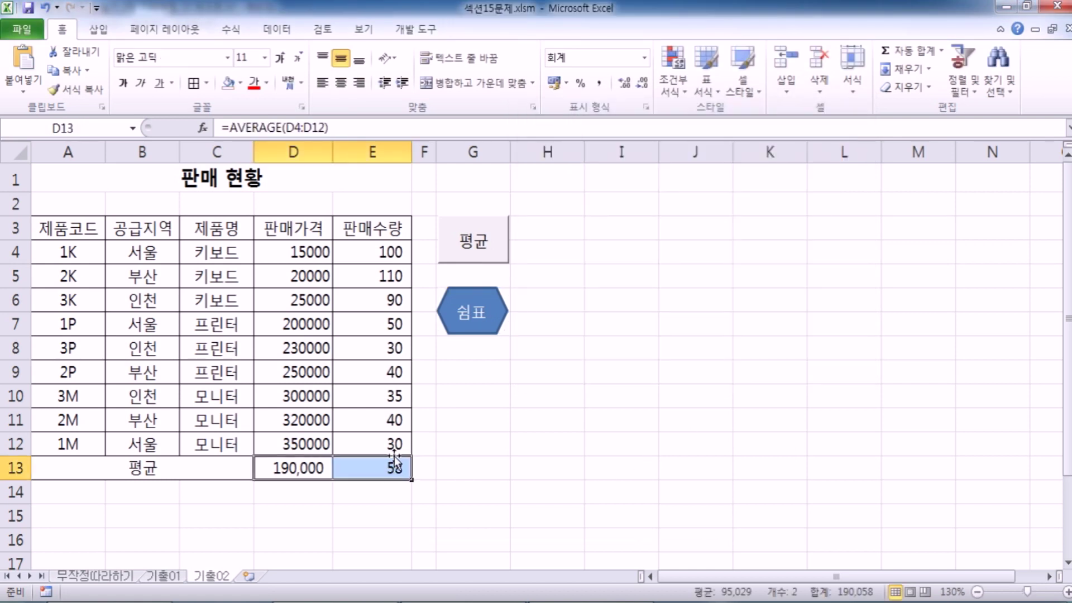
{"action": "left_click", "coordinate": [645, 57]}
{"action": "left_click", "coordinate": [581, 75]}
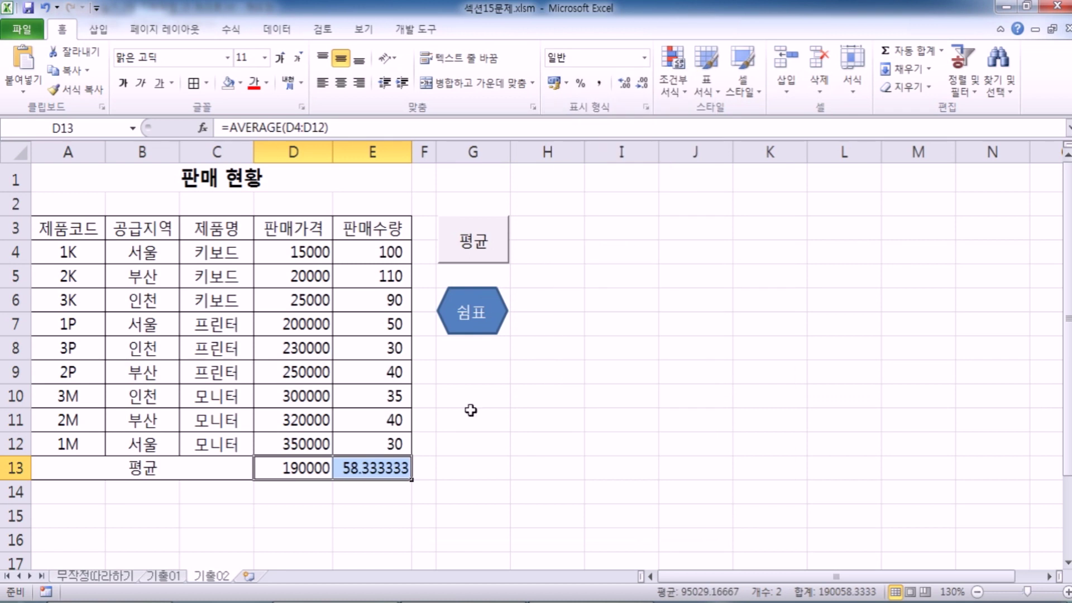
{"action": "left_click", "coordinate": [652, 291]}
{"action": "scroll", "coordinate": [614, 304], "scroll_direction": "down", "scroll_amount": 1}
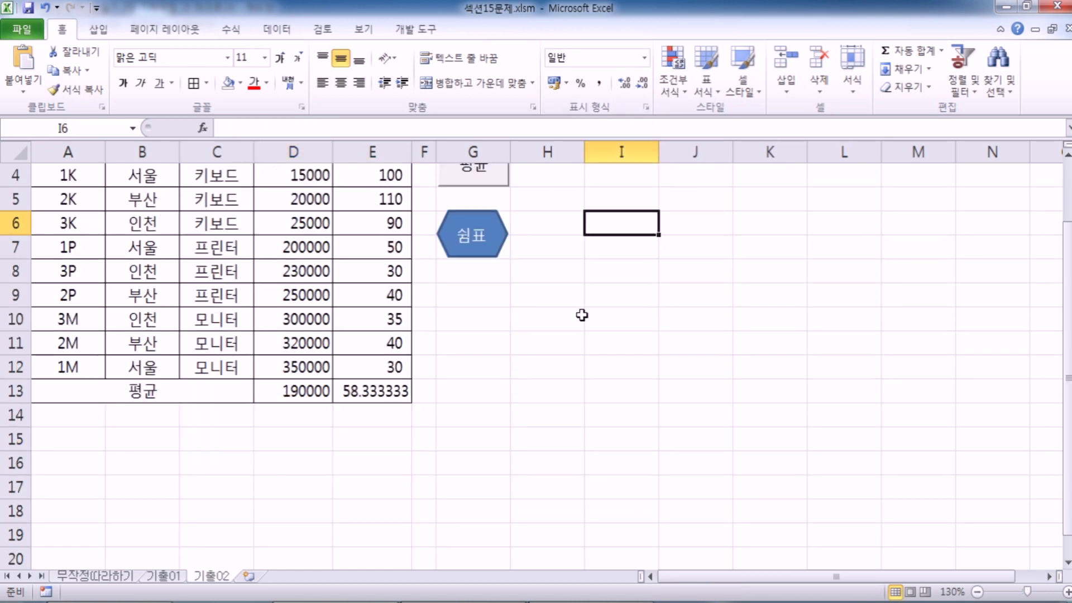
{"action": "left_click", "coordinate": [494, 235]}
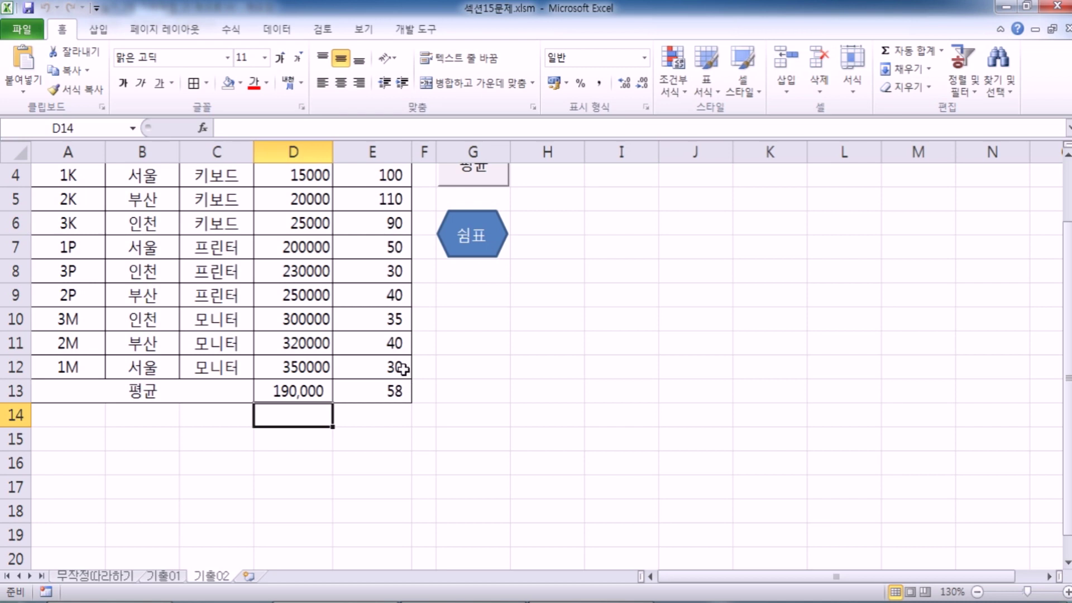
{"action": "scroll", "coordinate": [292, 402], "scroll_direction": "up", "scroll_amount": 1}
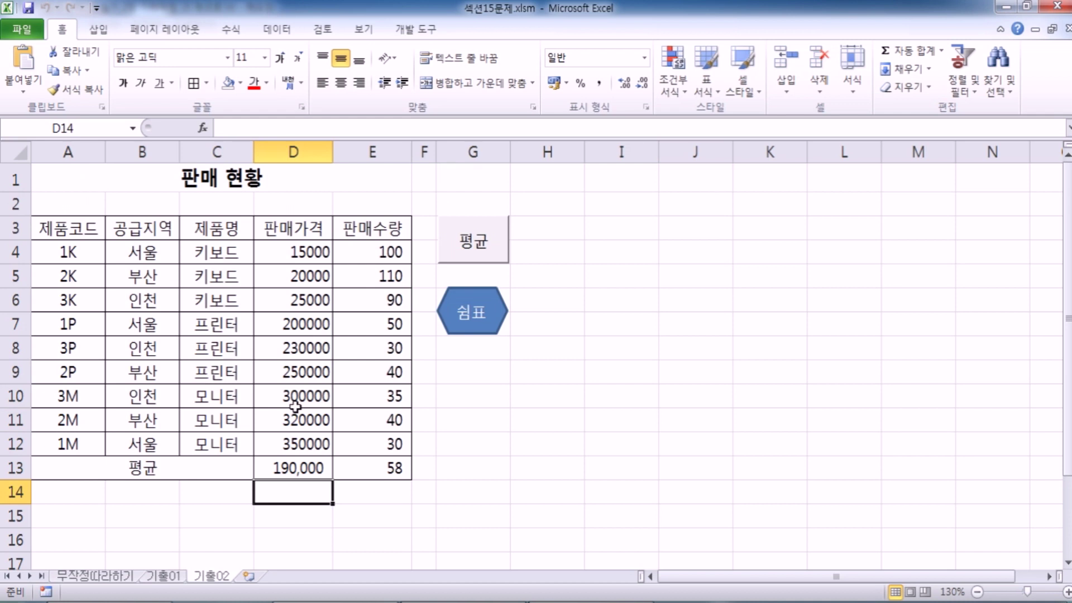
Step: Clear the averages in D13:E13 and recalculate them by running the macro from the 평균 button
{"action": "left_click_drag", "start_coordinate": [286, 466], "coordinate": [359, 462]}
{"action": "key", "text": "Delete"}
{"action": "left_click", "coordinate": [622, 396]}
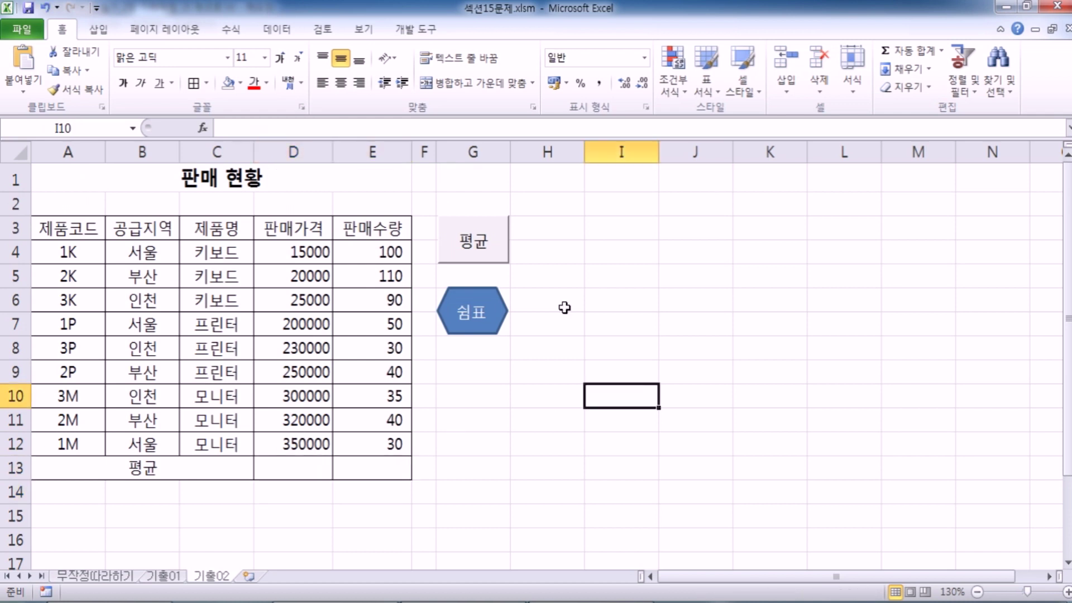
{"action": "left_click", "coordinate": [487, 237]}
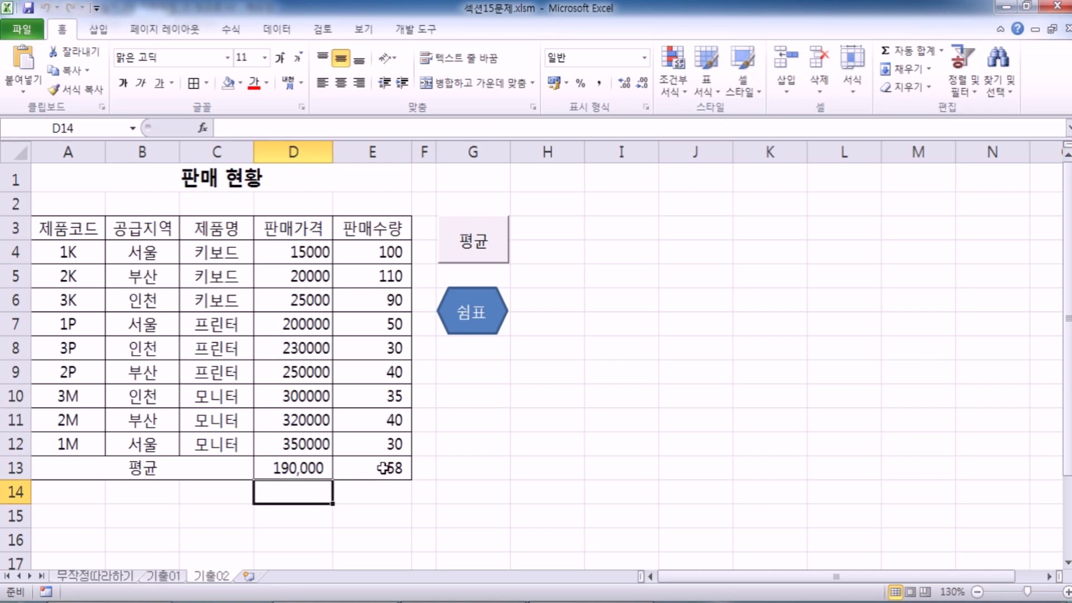
Step: Set D13:E13 back to the General (일반) number format and delete the averages there
{"action": "scroll", "coordinate": [394, 463], "scroll_direction": "down", "scroll_amount": 3}
{"action": "left_click_drag", "start_coordinate": [295, 247], "coordinate": [364, 246]}
{"action": "left_click", "coordinate": [648, 59]}
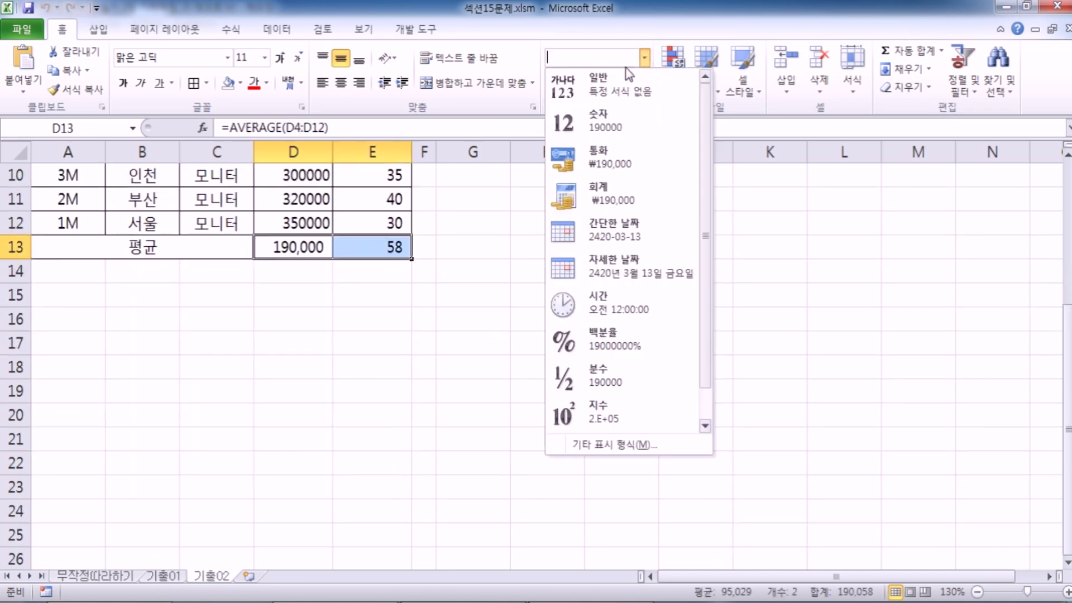
{"action": "left_click", "coordinate": [595, 84]}
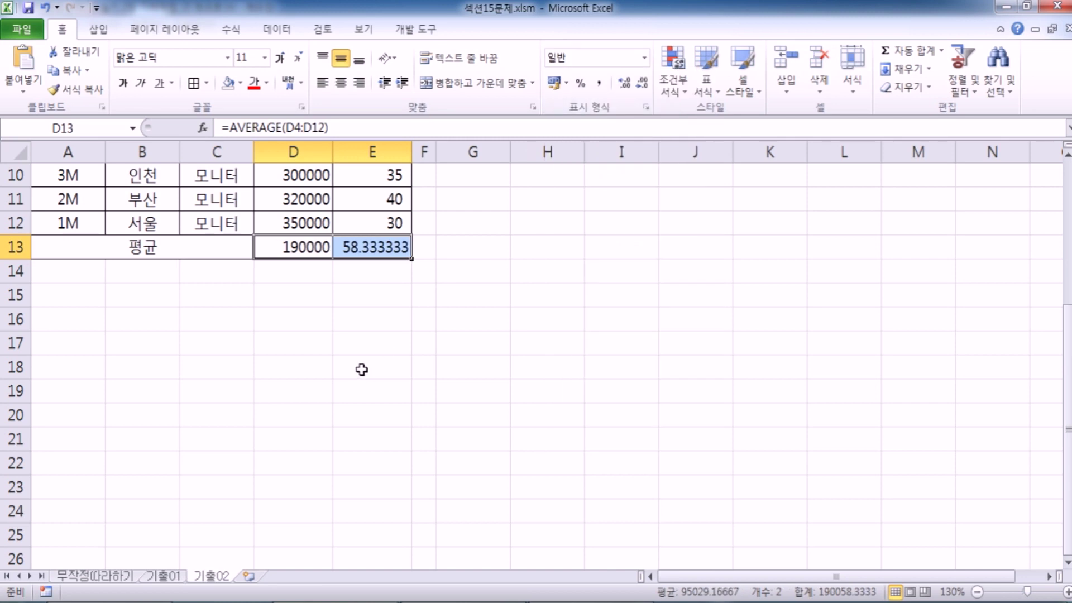
{"action": "key", "text": "Delete"}
{"action": "left_click", "coordinate": [481, 297]}
{"action": "scroll", "coordinate": [510, 285], "scroll_direction": "up", "scroll_amount": 3}
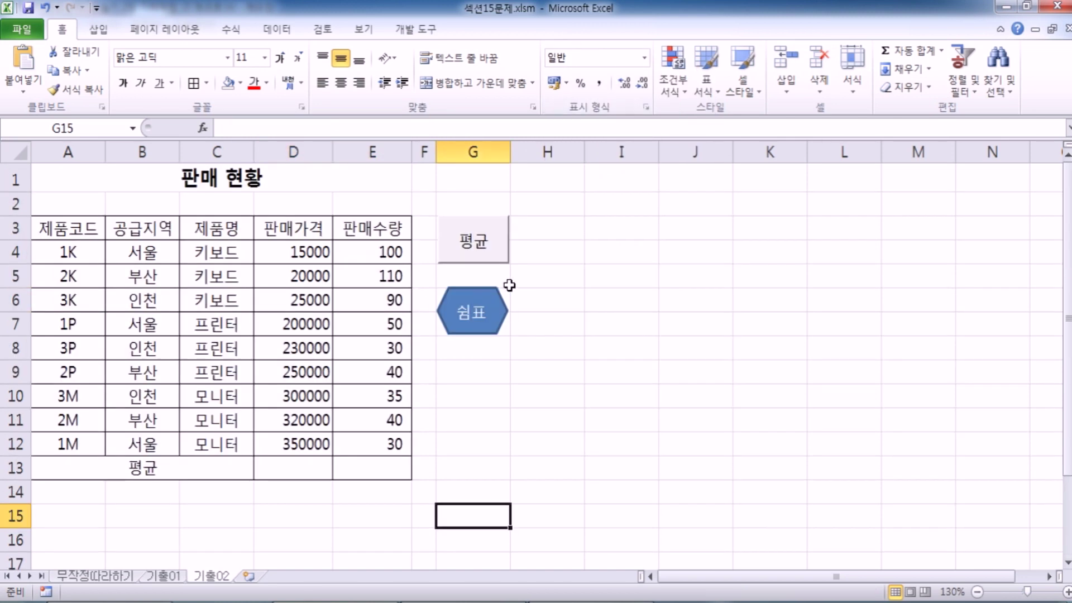
Step: Recalculate the averages in D13:E13 from the 평균 button and apply the comma style from the 쉼표 hexagon
{"action": "left_click", "coordinate": [492, 241]}
{"action": "scroll", "coordinate": [510, 288], "scroll_direction": "down", "scroll_amount": 2}
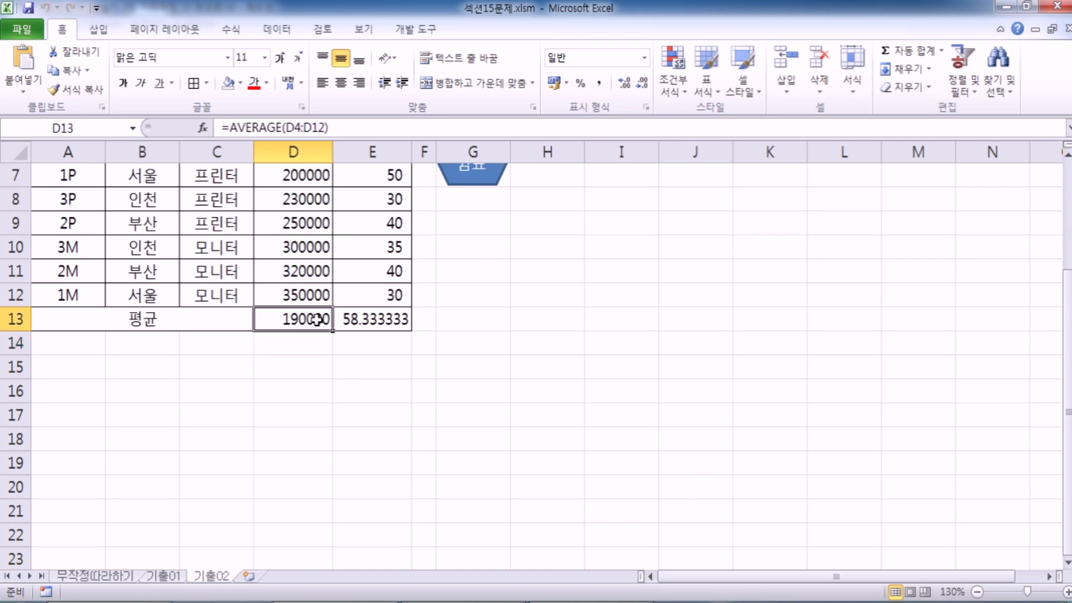
{"action": "left_click_drag", "start_coordinate": [318, 318], "coordinate": [377, 314]}
{"action": "scroll", "coordinate": [646, 342], "scroll_direction": "up", "scroll_amount": 1}
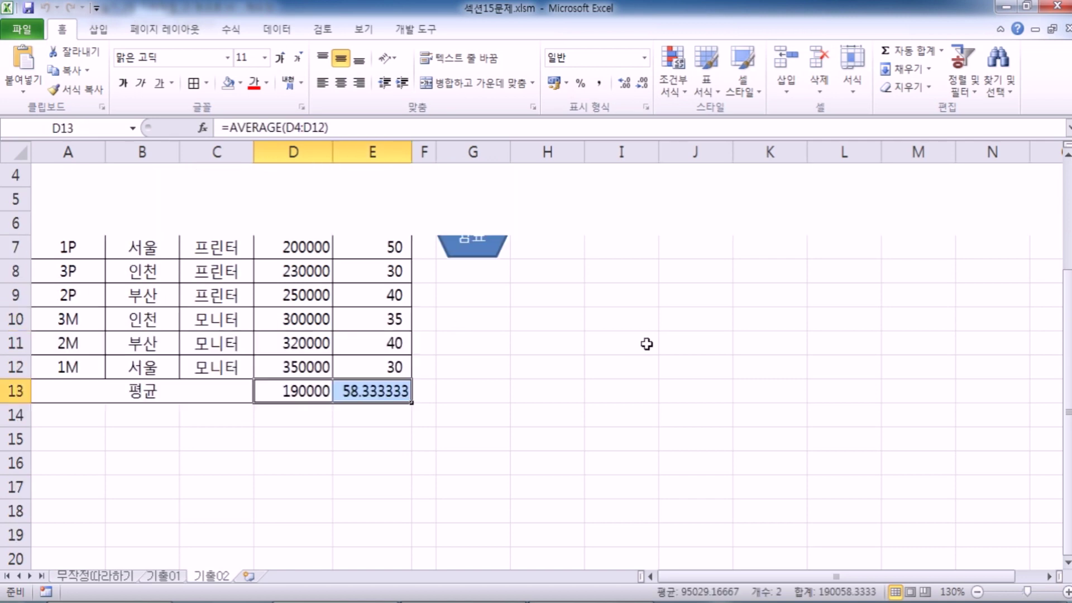
{"action": "left_click", "coordinate": [634, 340]}
{"action": "left_click", "coordinate": [501, 241]}
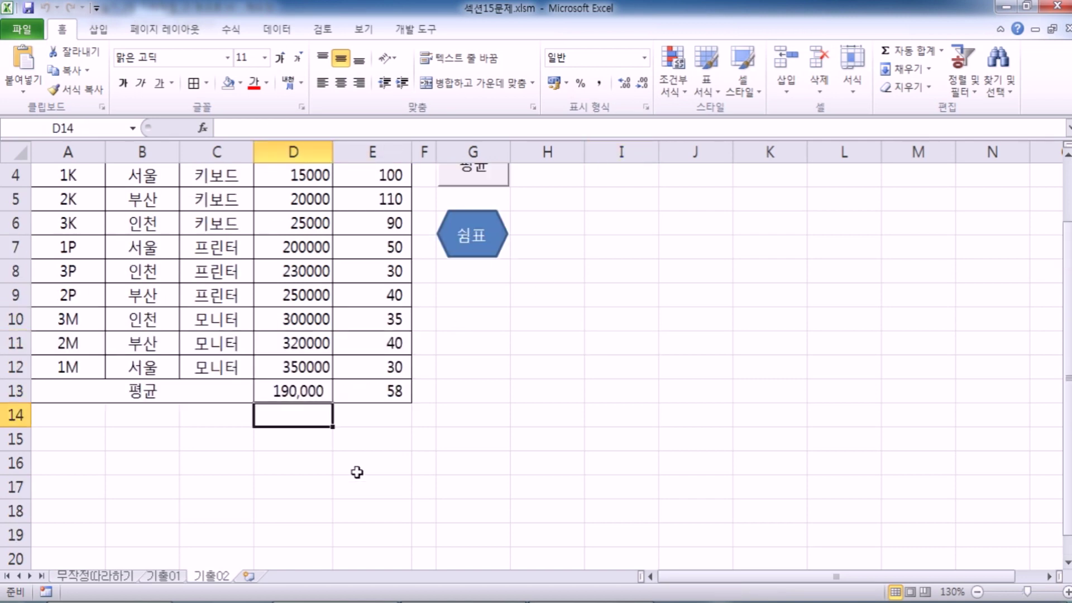
Step: Delete the averages in D13:E13 once more and refill them from the 평균 button
{"action": "scroll", "coordinate": [354, 464], "scroll_direction": "down", "scroll_amount": 1}
{"action": "left_click", "coordinate": [307, 318]}
{"action": "left_click_drag", "start_coordinate": [307, 318], "coordinate": [364, 316]}
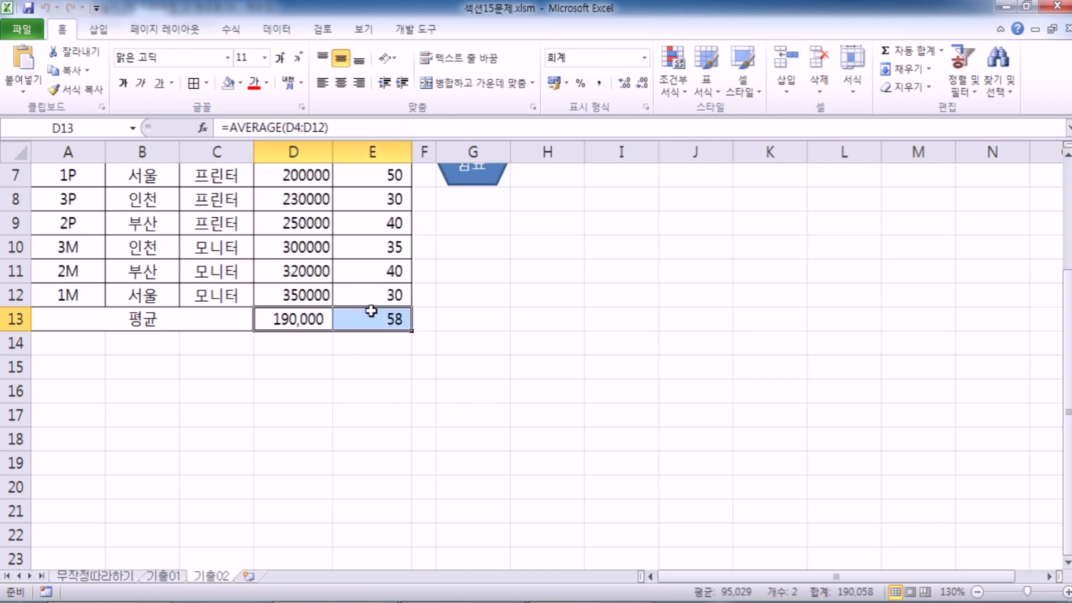
{"action": "key", "text": "Delete"}
{"action": "scroll", "coordinate": [522, 308], "scroll_direction": "up", "scroll_amount": 1}
{"action": "left_click", "coordinate": [535, 283]}
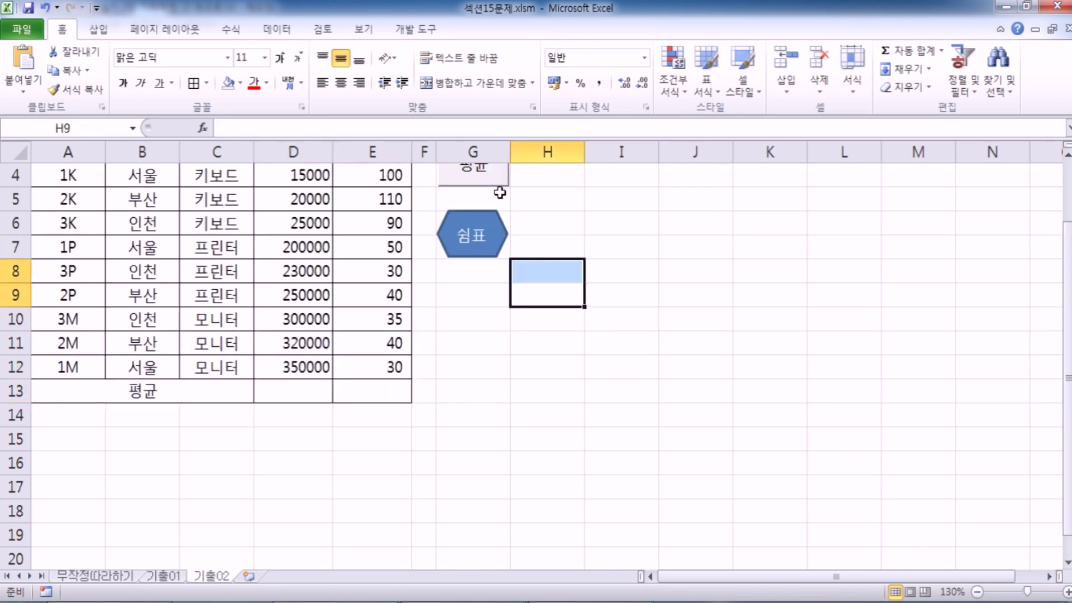
{"action": "left_click", "coordinate": [496, 175]}
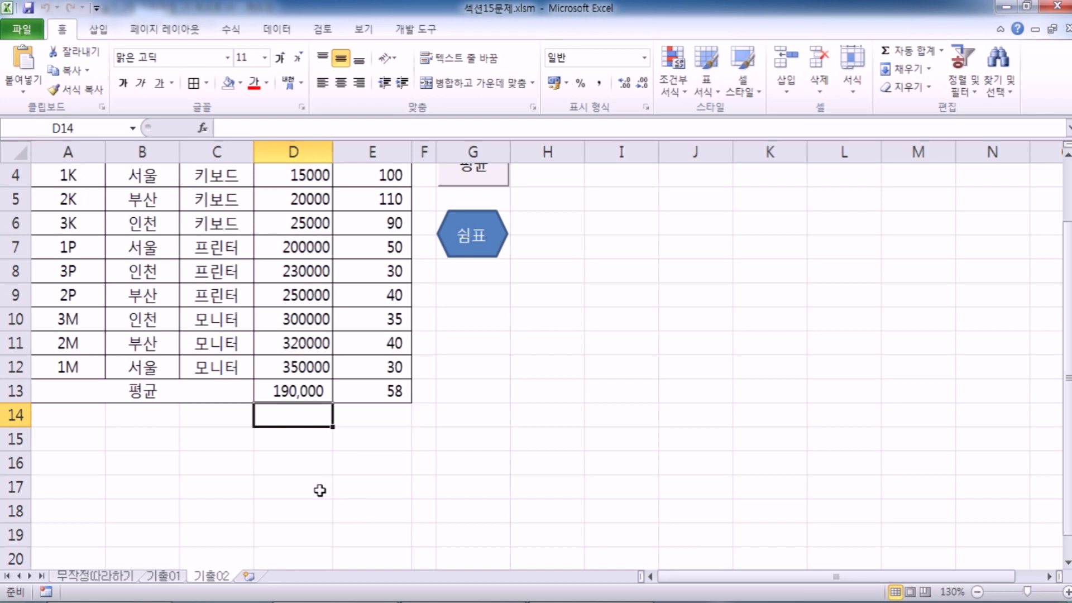
Step: Review the averages in D13:E13 against the prices above, and rerun the 쉼표 macro from the hexagon
{"action": "left_click_drag", "start_coordinate": [282, 393], "coordinate": [354, 390]}
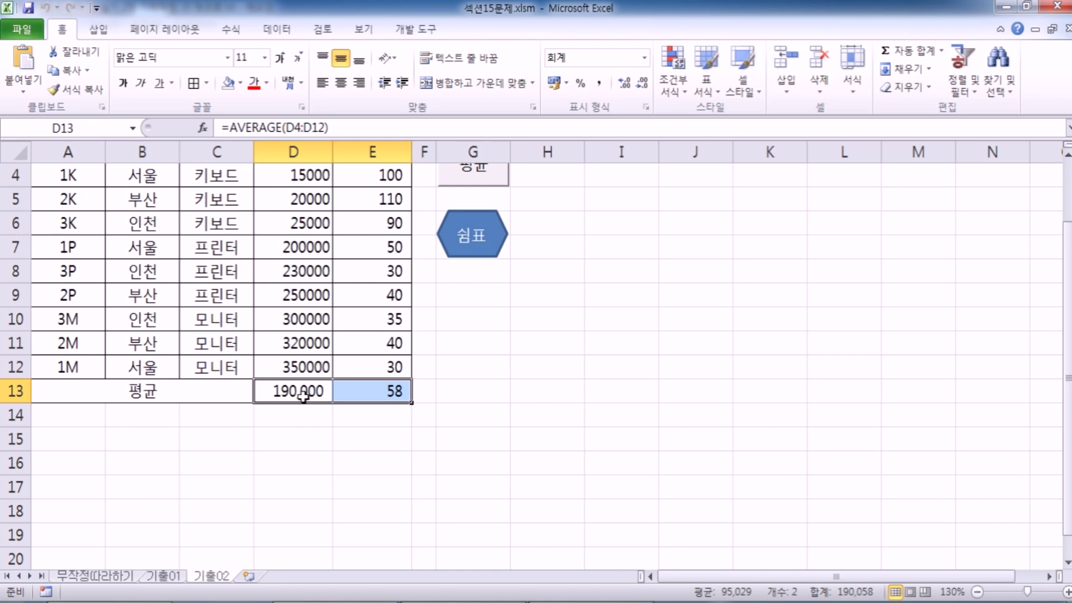
{"action": "scroll", "coordinate": [302, 394], "scroll_direction": "up", "scroll_amount": 1}
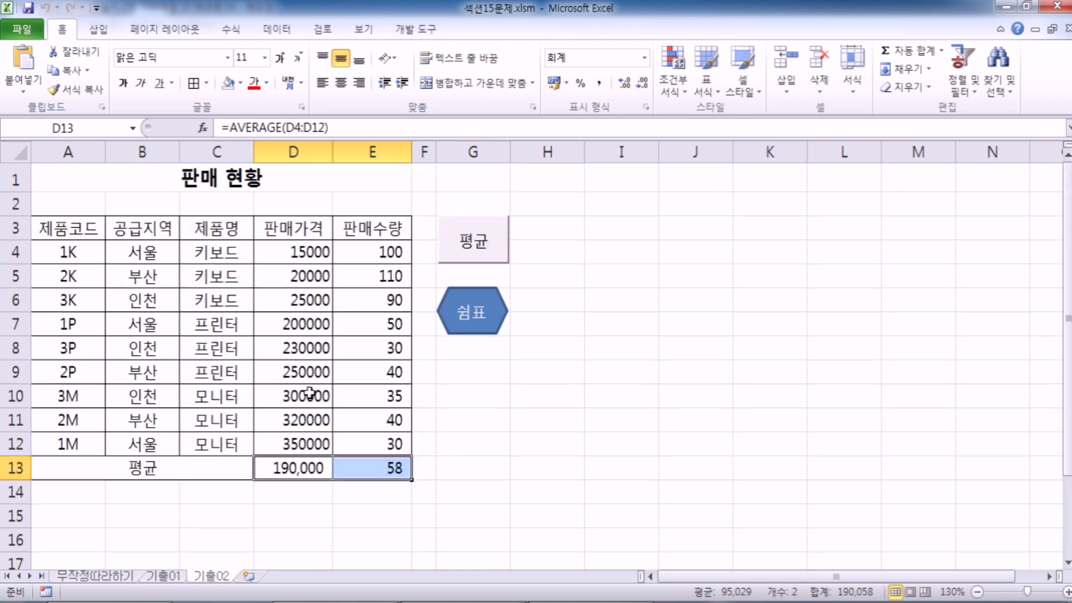
{"action": "left_click_drag", "start_coordinate": [279, 470], "coordinate": [375, 469]}
{"action": "left_click_drag", "start_coordinate": [310, 258], "coordinate": [307, 453]}
{"action": "left_click", "coordinate": [309, 469]}
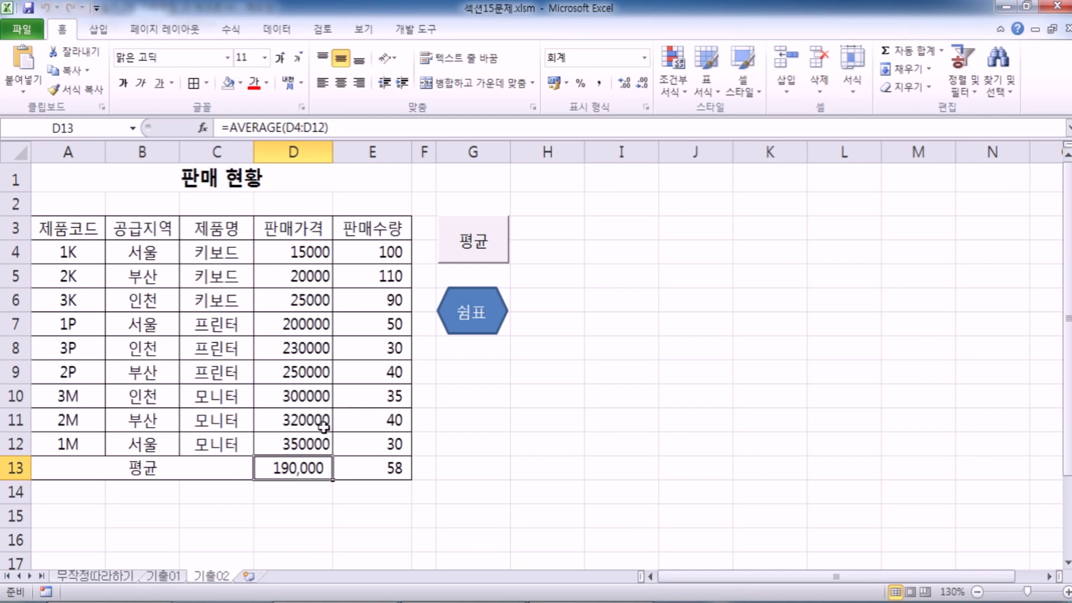
{"action": "left_click", "coordinate": [494, 299]}
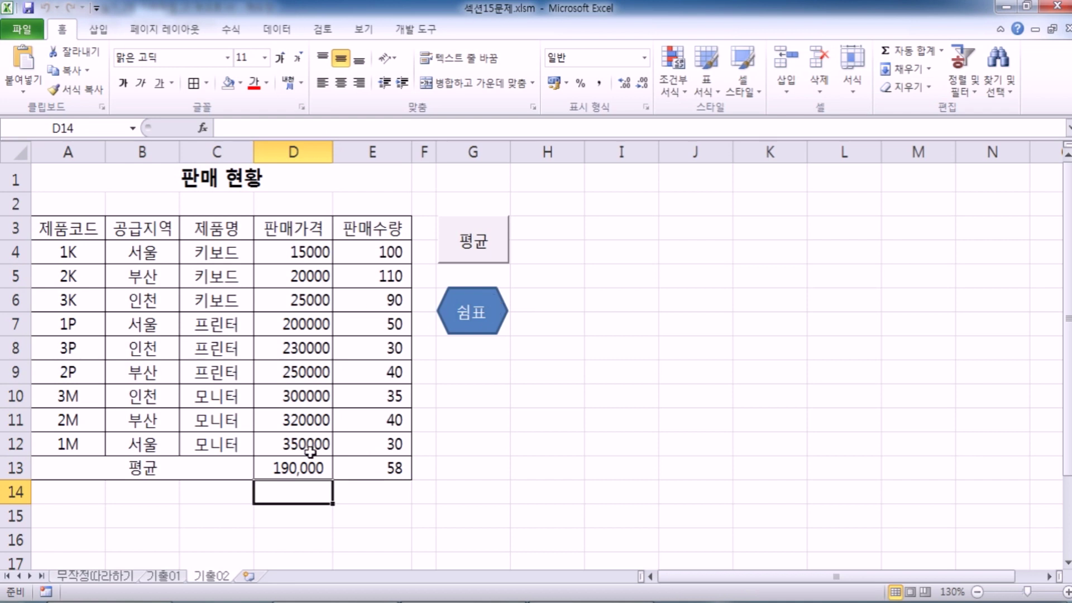
{"action": "left_click_drag", "start_coordinate": [339, 463], "coordinate": [380, 468]}
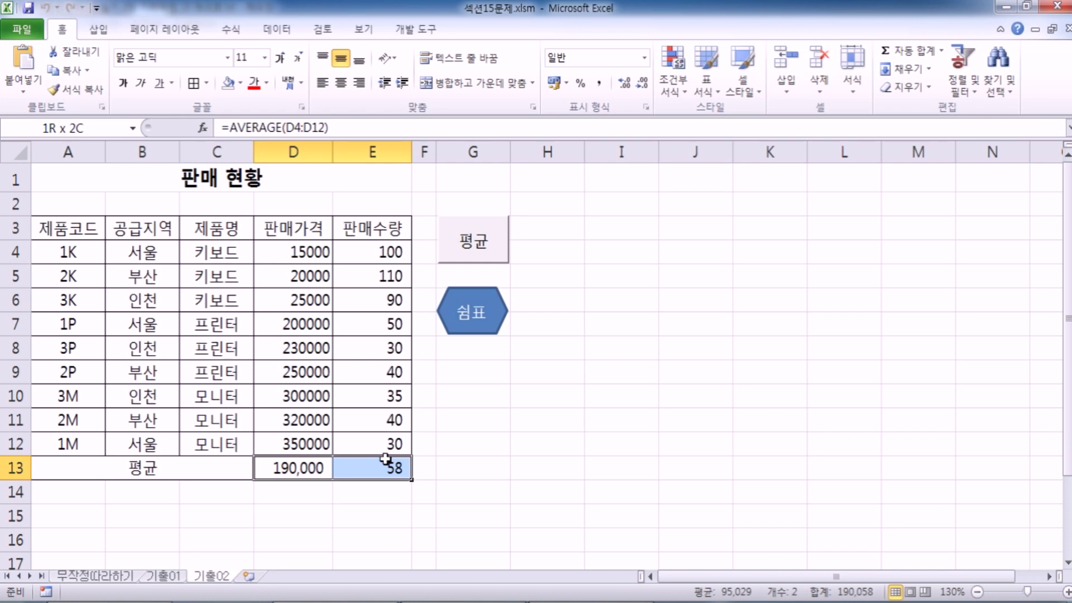
Step: Reset D13:E13 to the General (일반) number format and clear the averages from both cells
{"action": "left_click", "coordinate": [645, 57]}
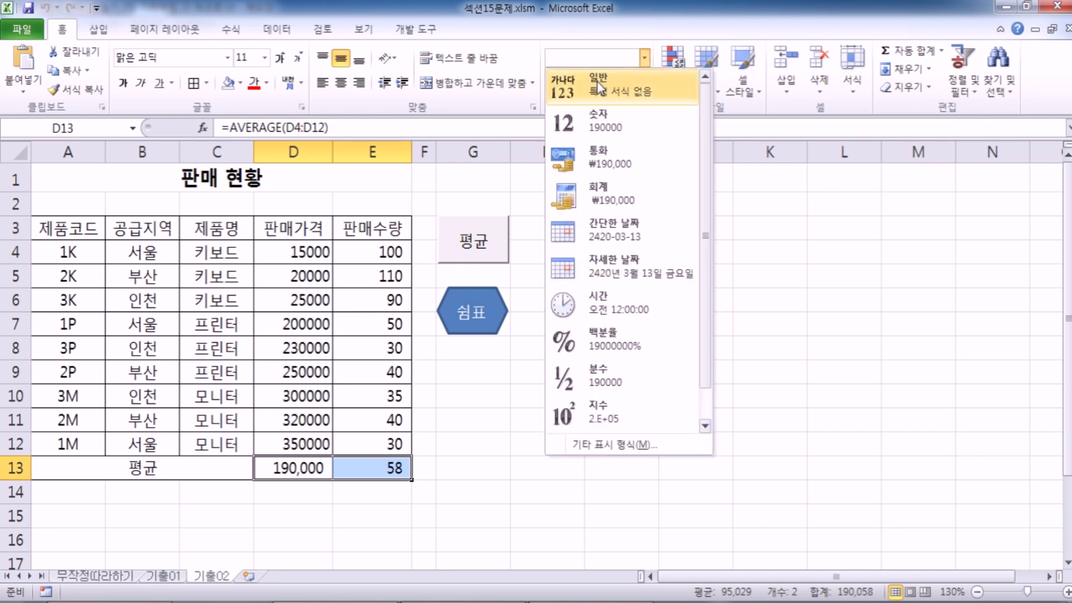
{"action": "left_click", "coordinate": [600, 87]}
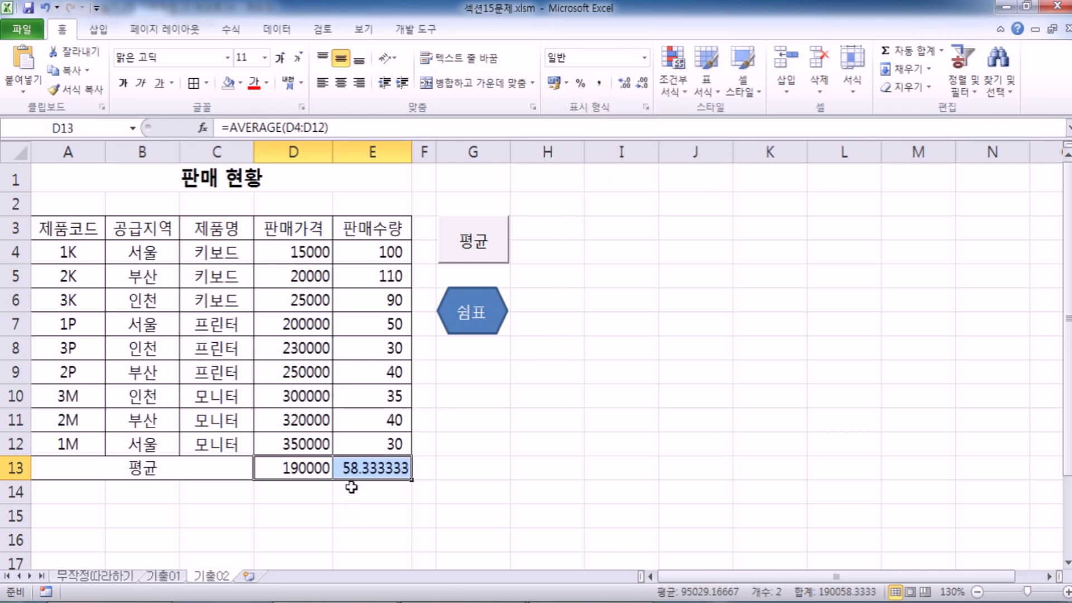
{"action": "key", "text": "Delete"}
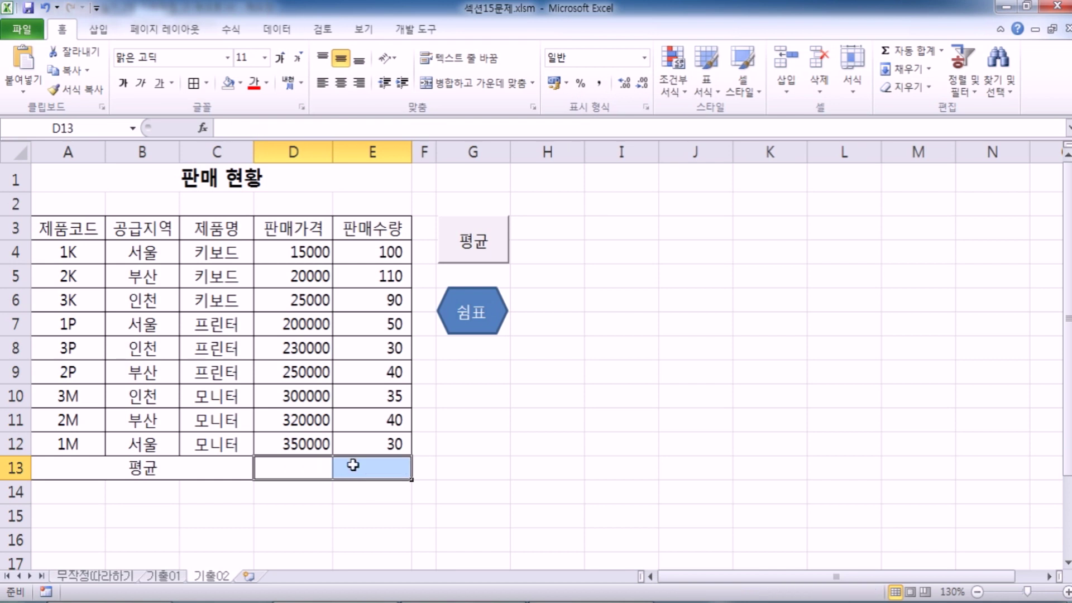
Step: Delete the 쉼표 macro from the workbook's macro list
{"action": "left_click", "coordinate": [413, 31]}
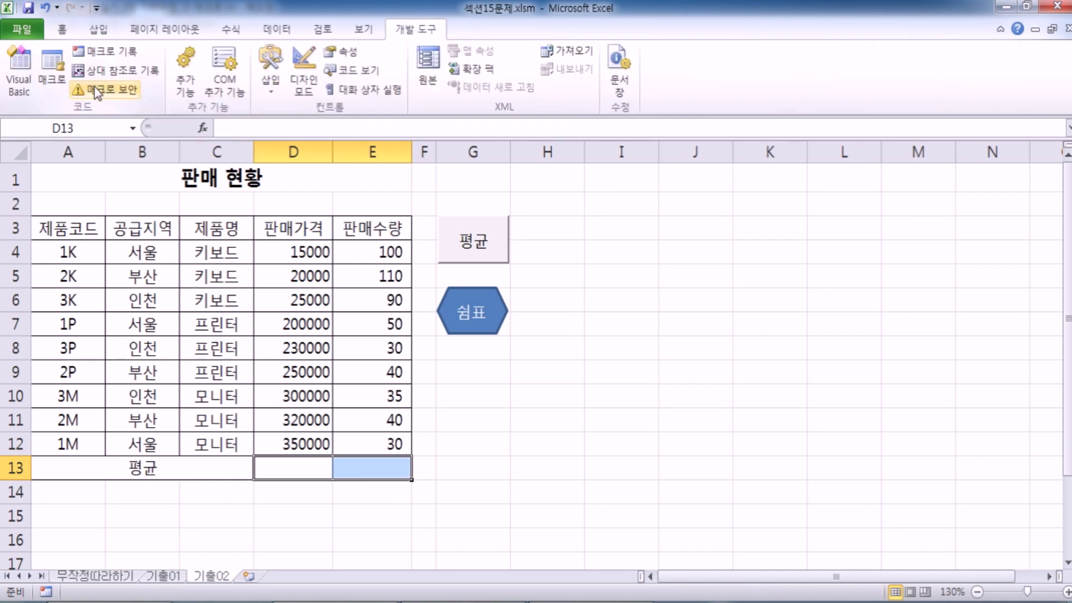
{"action": "left_click", "coordinate": [51, 70]}
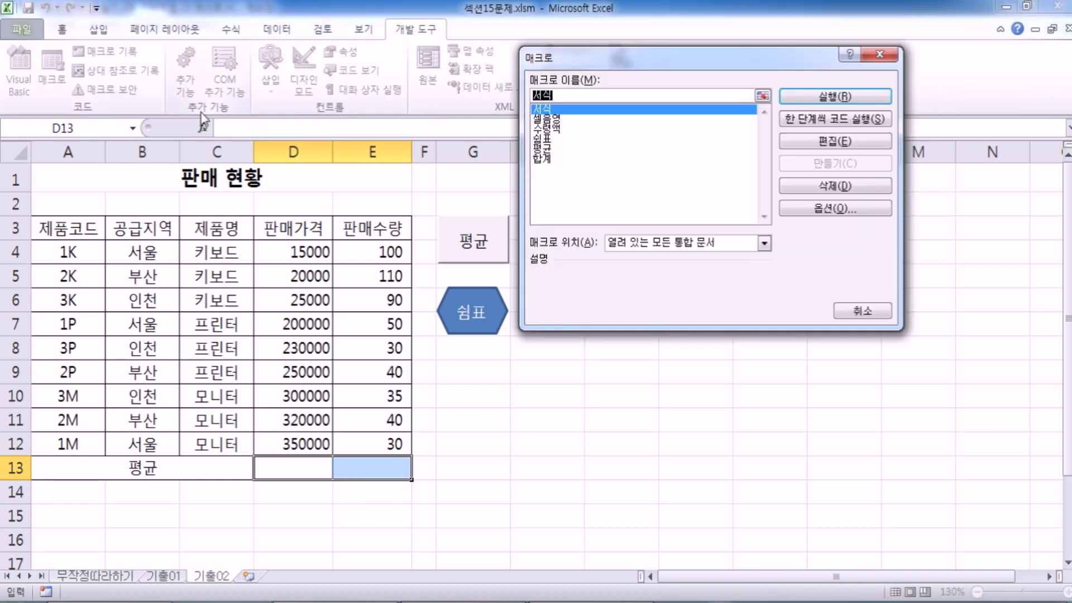
{"action": "left_click", "coordinate": [548, 140]}
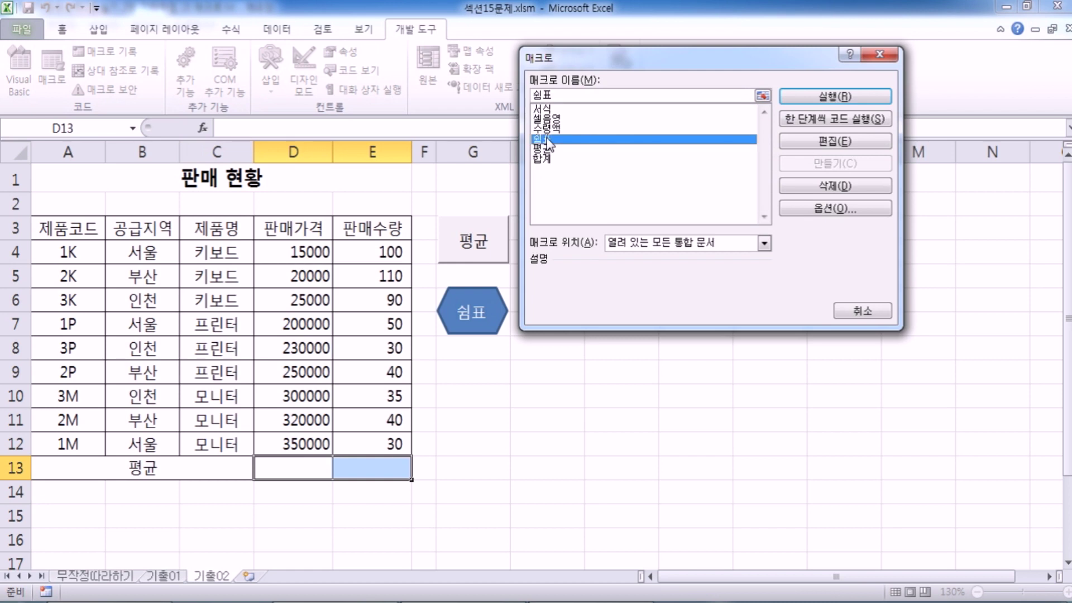
{"action": "left_click", "coordinate": [832, 186]}
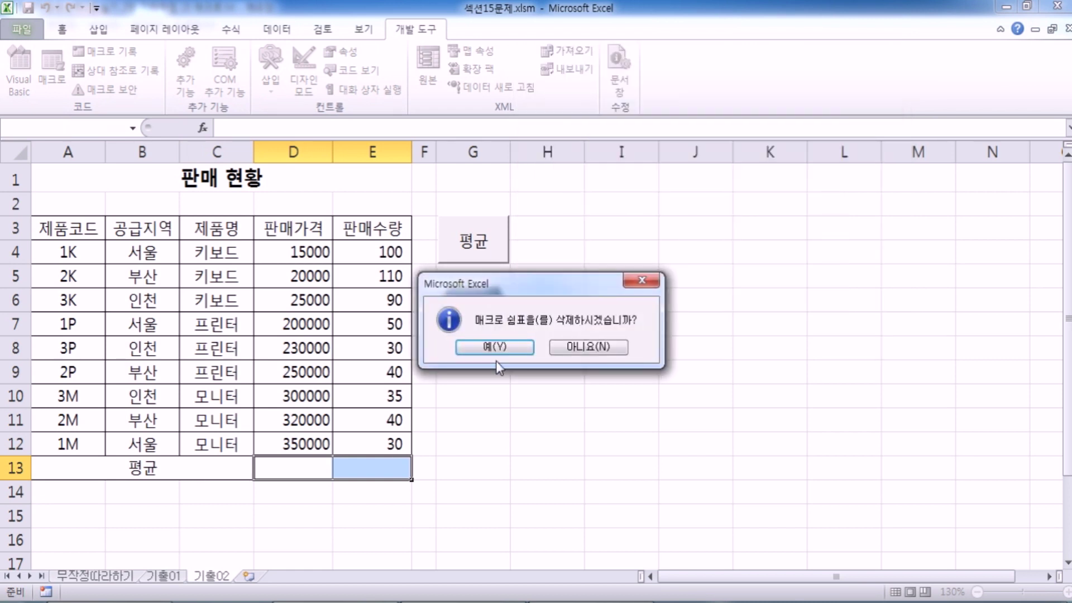
{"action": "left_click", "coordinate": [497, 344]}
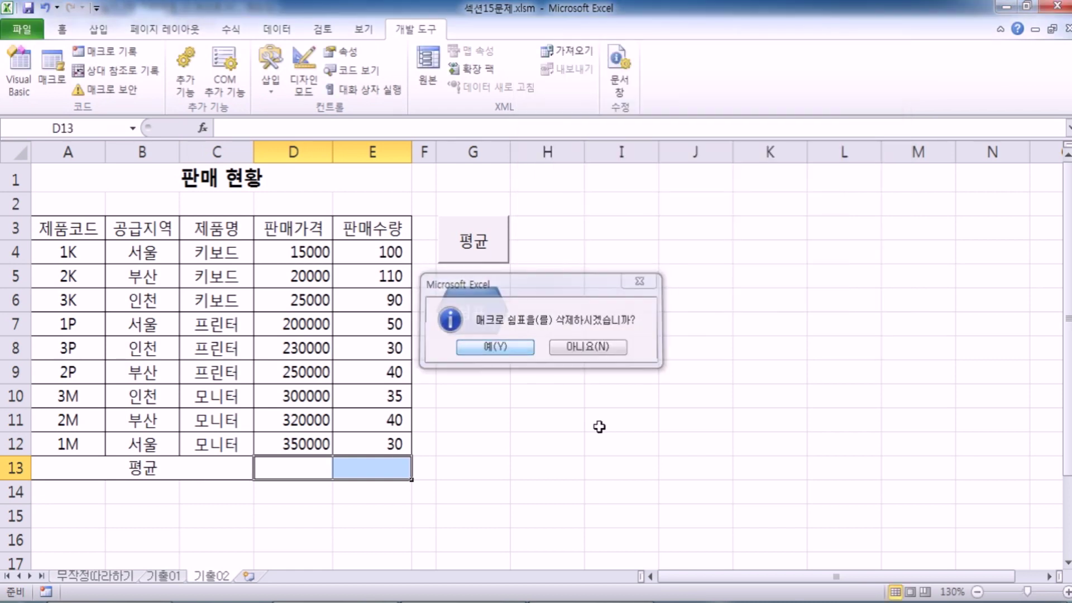
{"action": "left_click", "coordinate": [614, 484]}
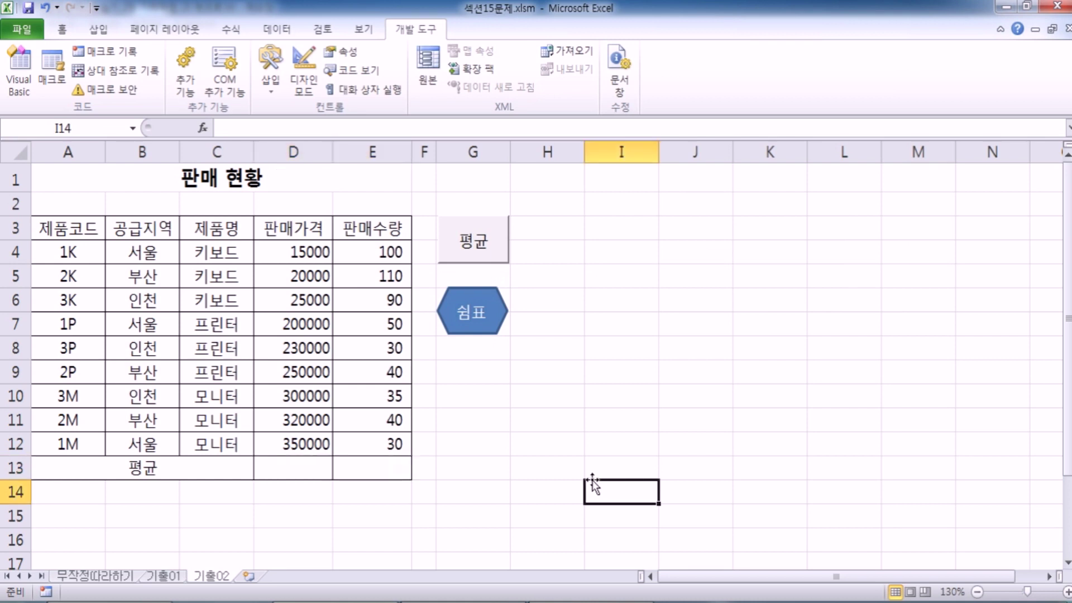
Step: Fill D13:E13 with the averages from the 평균 button and review the prices in D4:D13
{"action": "left_click", "coordinate": [502, 260]}
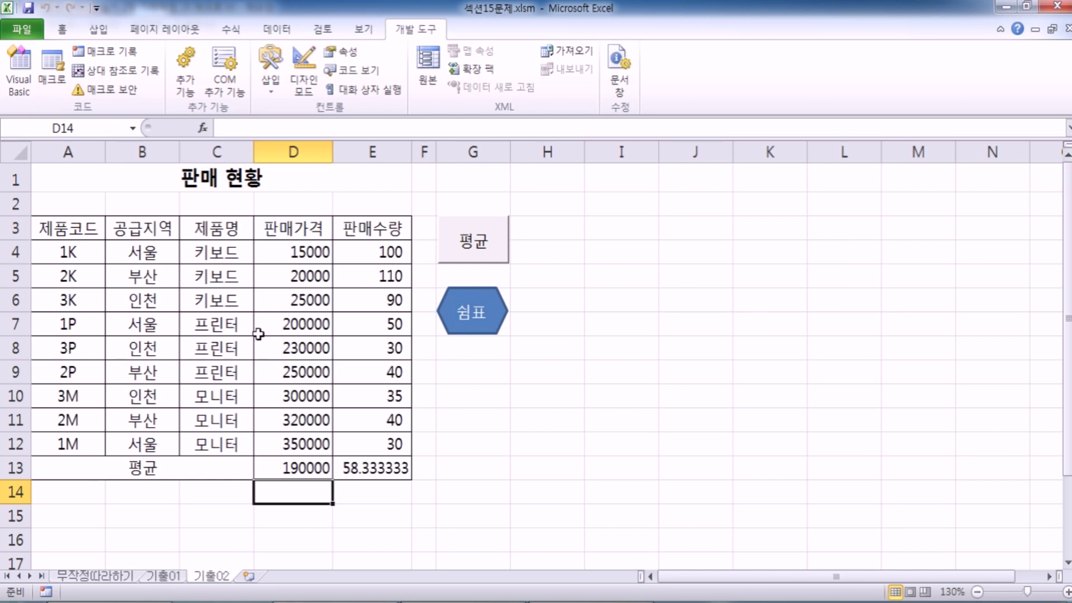
{"action": "left_click_drag", "start_coordinate": [284, 254], "coordinate": [287, 479]}
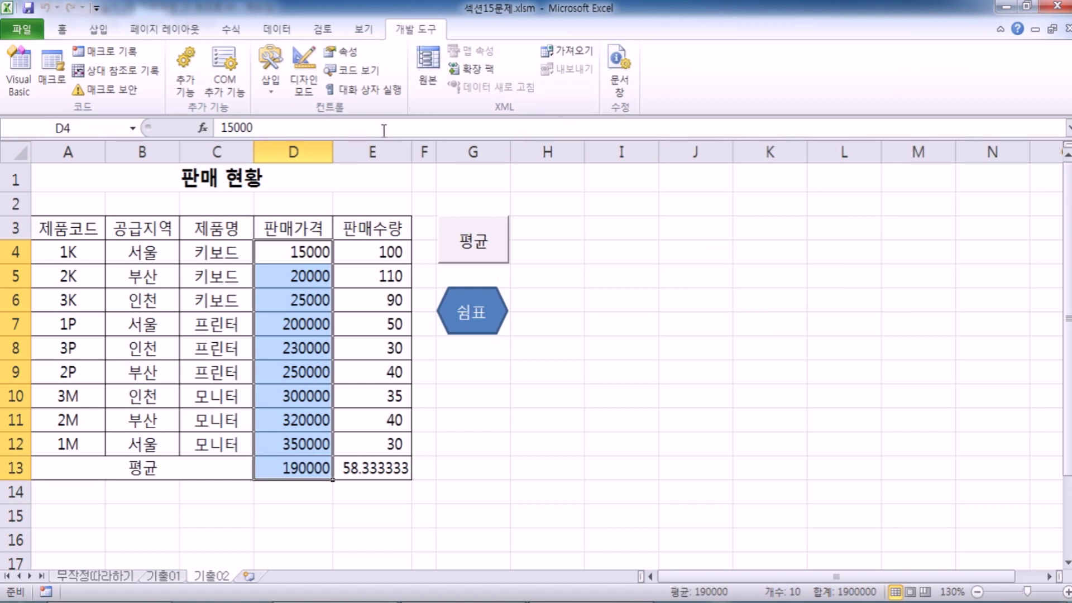
{"action": "left_click", "coordinate": [128, 173]}
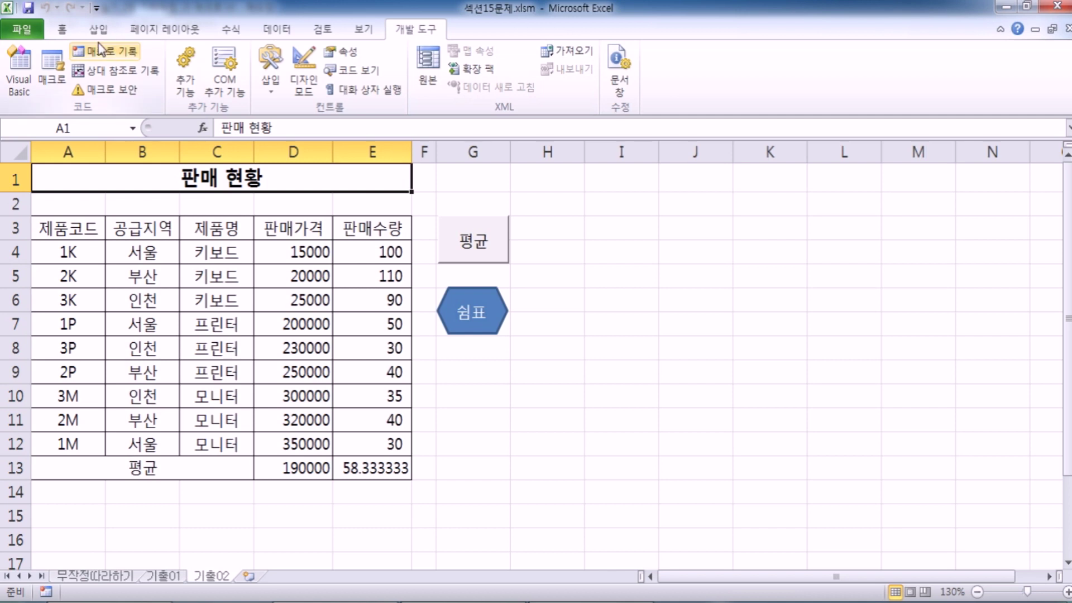
Step: Record a new macro named 쉼표 in the current workbook that applies the comma style to D4:D13
{"action": "left_click", "coordinate": [111, 56]}
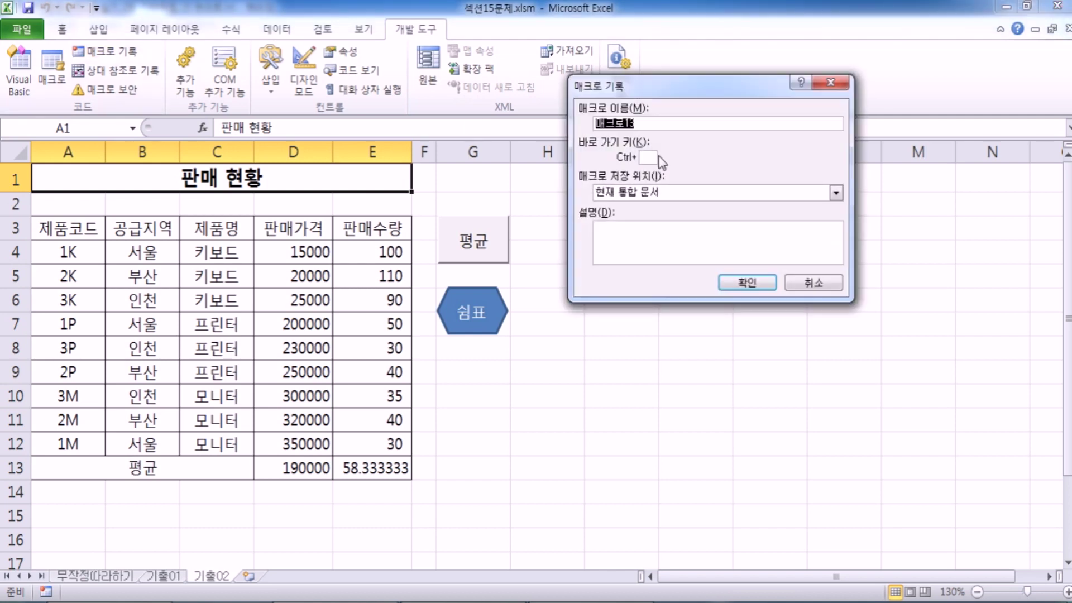
{"action": "type", "text": "ㅅㅟㅁㅍㅛ"}
{"action": "left_click", "coordinate": [748, 283]}
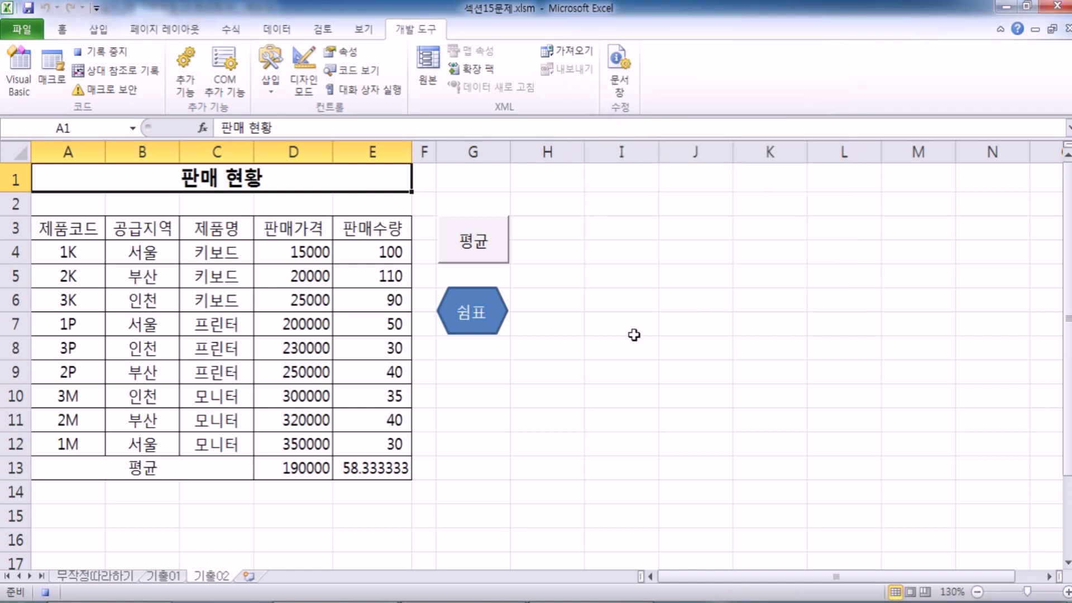
{"action": "left_click_drag", "start_coordinate": [307, 248], "coordinate": [275, 468]}
{"action": "left_click", "coordinate": [62, 29]}
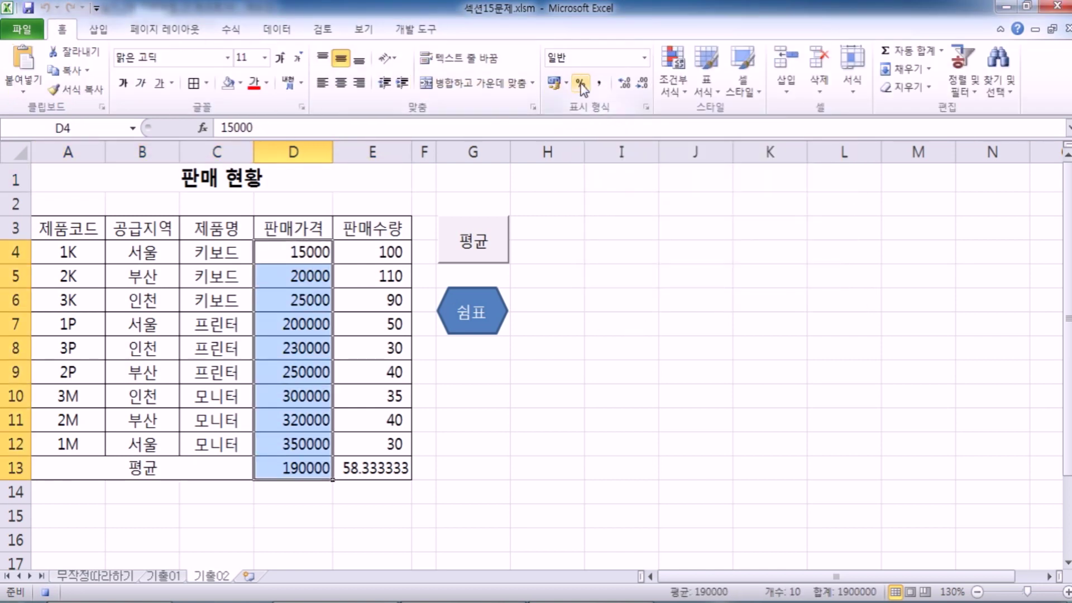
{"action": "left_click", "coordinate": [600, 84]}
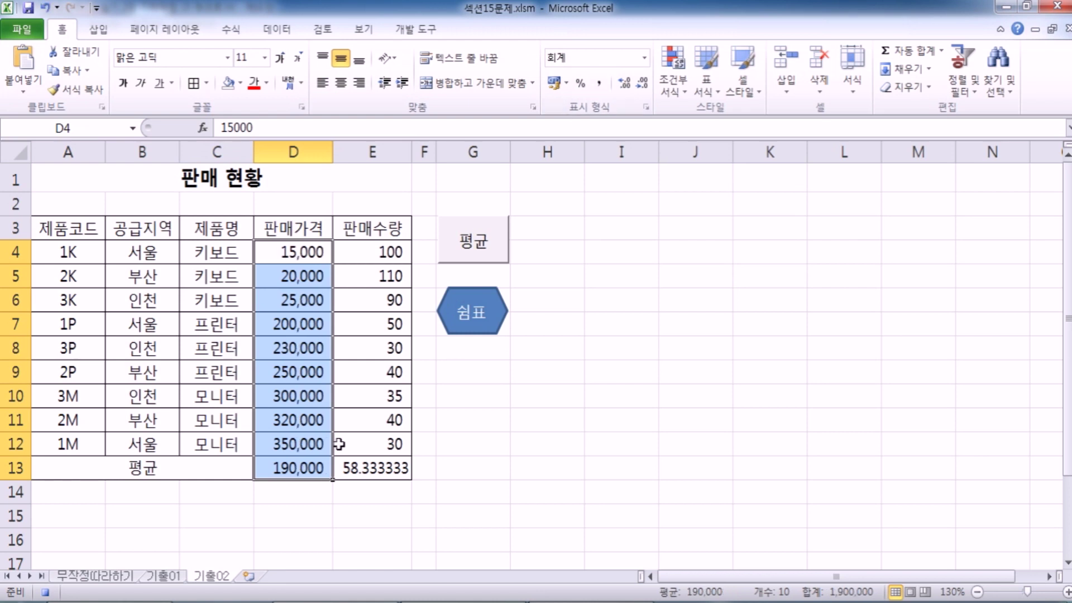
{"action": "left_click", "coordinate": [288, 484]}
{"action": "left_click", "coordinate": [415, 29]}
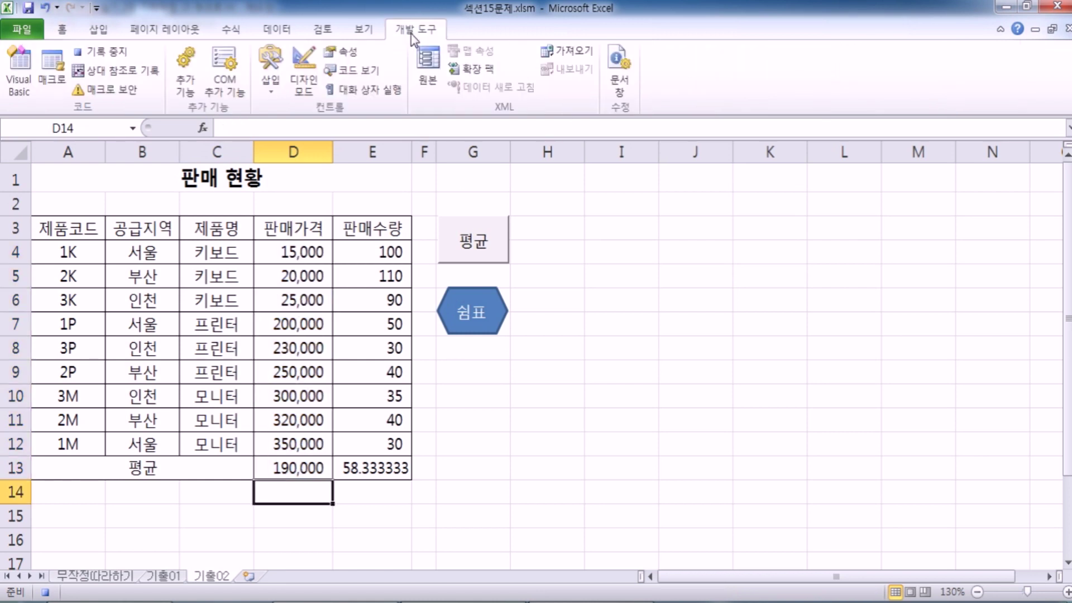
{"action": "left_click", "coordinate": [96, 53]}
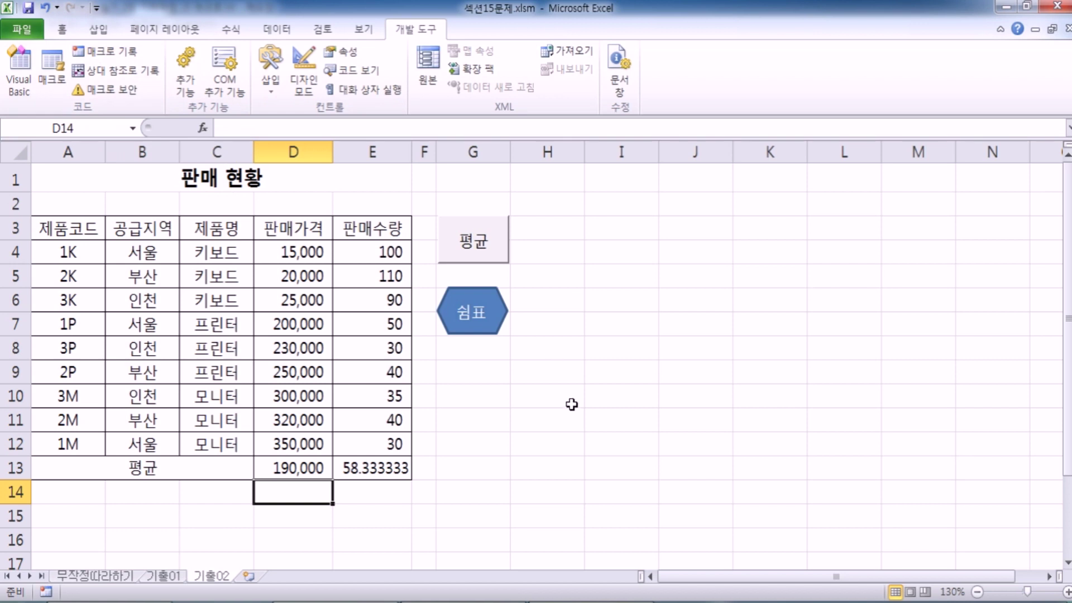
Step: Clear the averages in D13:E13 and recalculate them from the 평균 button
{"action": "left_click_drag", "start_coordinate": [296, 467], "coordinate": [358, 468]}
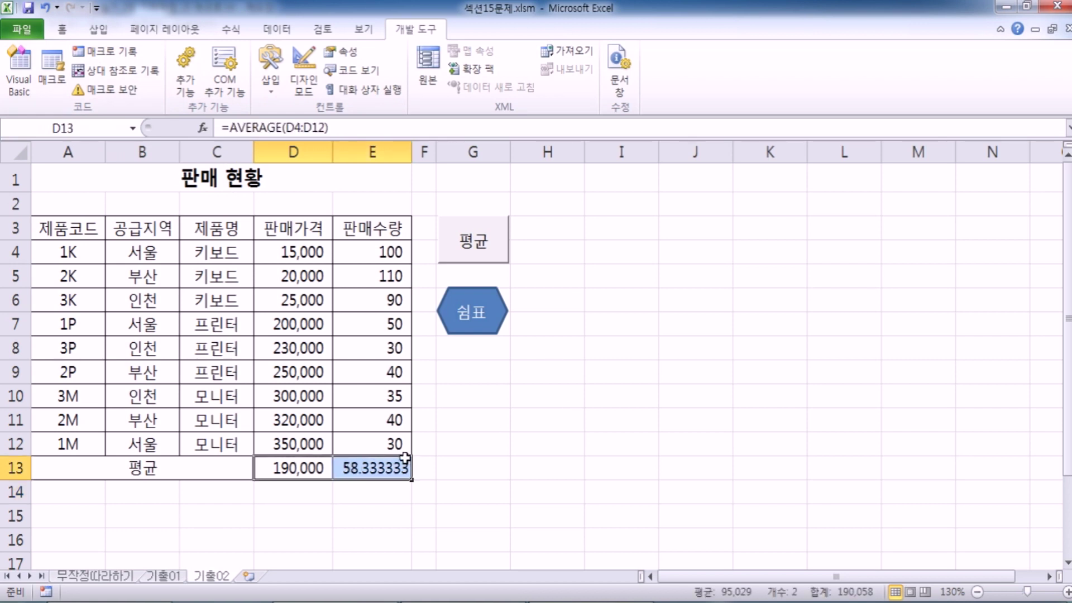
{"action": "key", "text": "Delete"}
{"action": "left_click", "coordinate": [602, 341]}
{"action": "left_click", "coordinate": [478, 239]}
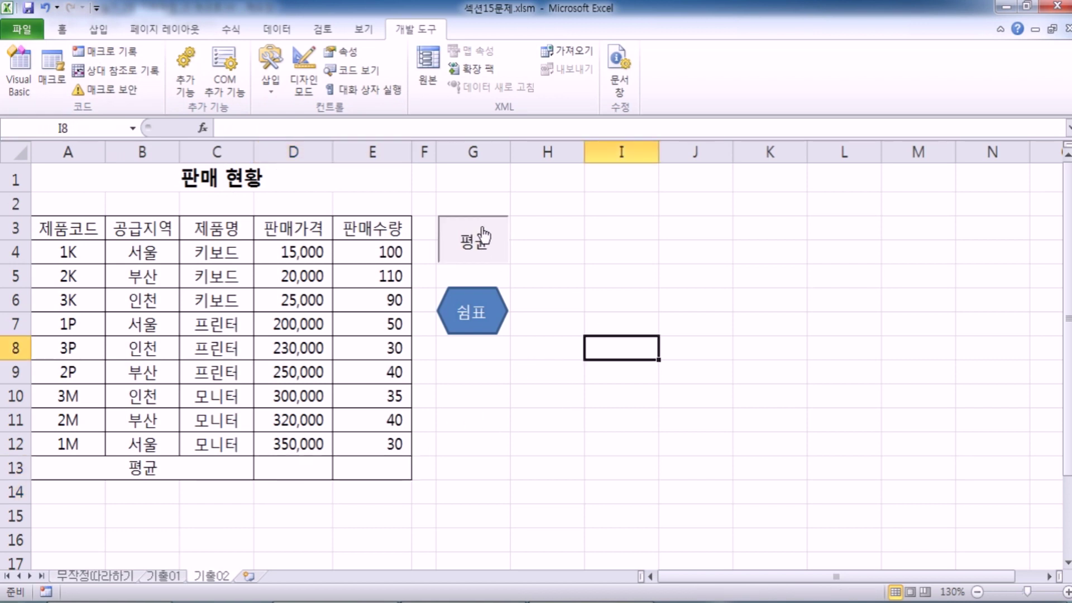
Step: Set the averages in D13:E13 and the prices in D4:D12 back to the General (일반) number format
{"action": "left_click_drag", "start_coordinate": [283, 468], "coordinate": [360, 469]}
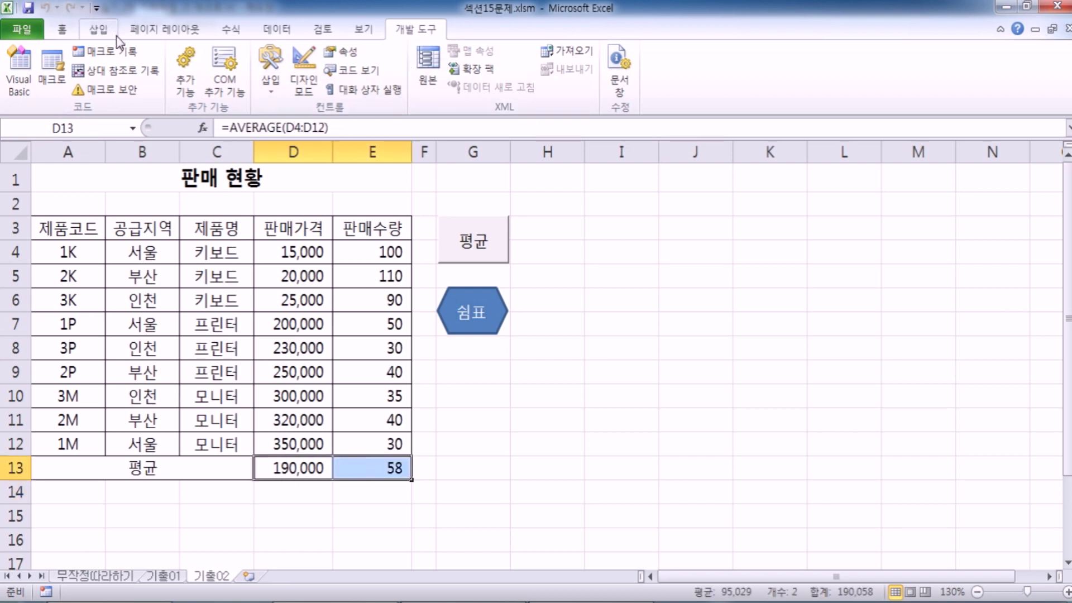
{"action": "left_click", "coordinate": [63, 32]}
{"action": "left_click", "coordinate": [645, 58]}
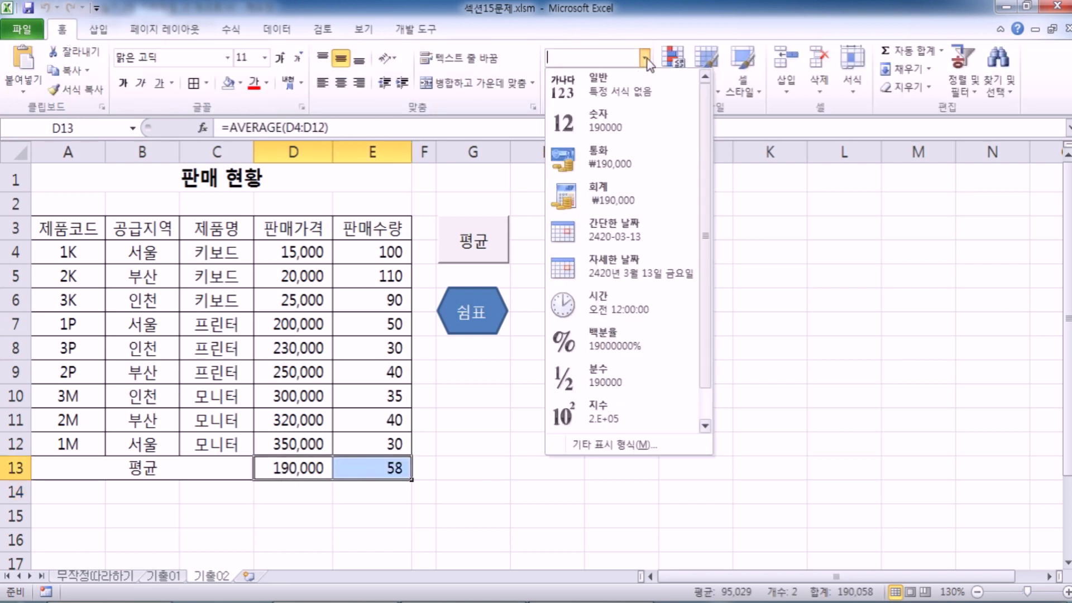
{"action": "left_click", "coordinate": [615, 77]}
{"action": "left_click_drag", "start_coordinate": [297, 246], "coordinate": [289, 444]}
{"action": "left_click", "coordinate": [645, 57]}
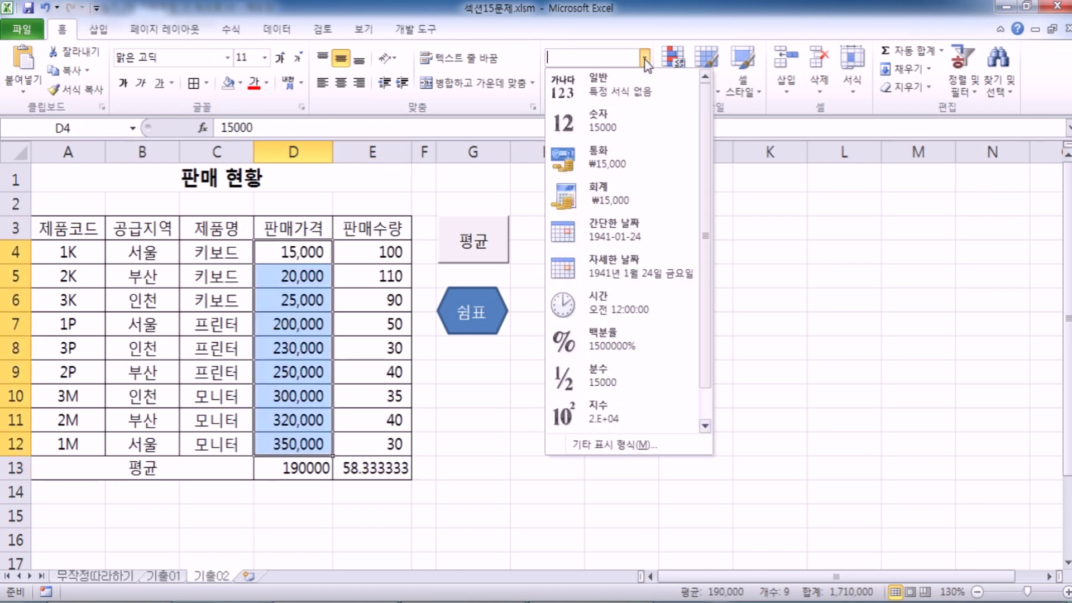
{"action": "left_click", "coordinate": [614, 77]}
Step: Delete the averages in D13:E13 again and refill them with the 평균 button
{"action": "left_click_drag", "start_coordinate": [309, 468], "coordinate": [379, 468]}
{"action": "key", "text": "Delete"}
{"action": "left_click", "coordinate": [586, 254]}
{"action": "left_click", "coordinate": [492, 230]}
Step: Run the 쉼표 macro from the hexagon to apply the comma style to D4:D13
{"action": "scroll", "coordinate": [383, 327], "scroll_direction": "down", "scroll_amount": 2}
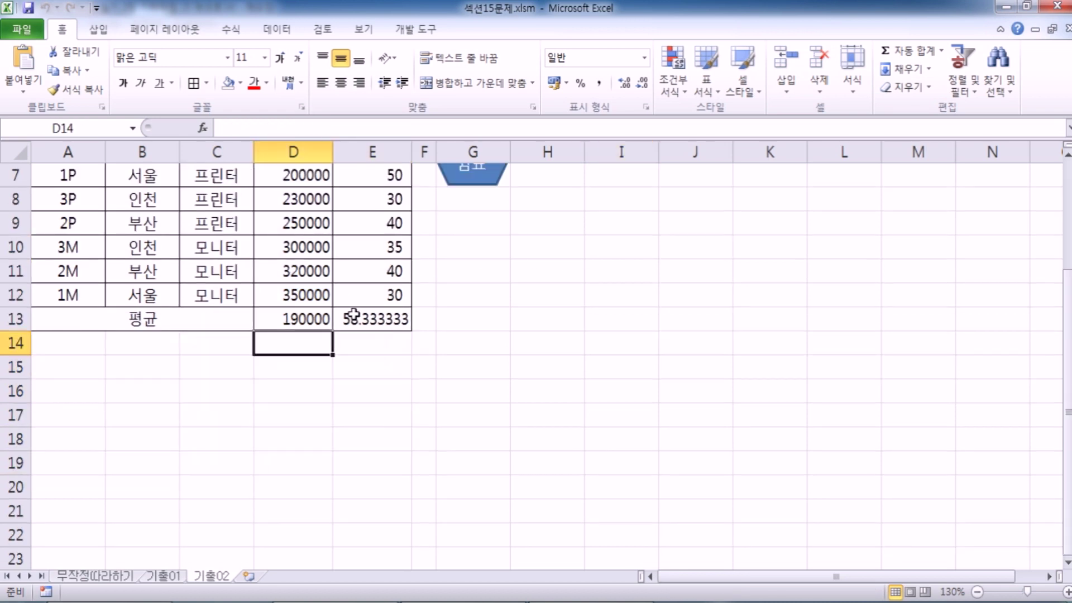
{"action": "scroll", "coordinate": [508, 307], "scroll_direction": "up", "scroll_amount": 1}
{"action": "left_click", "coordinate": [494, 234]}
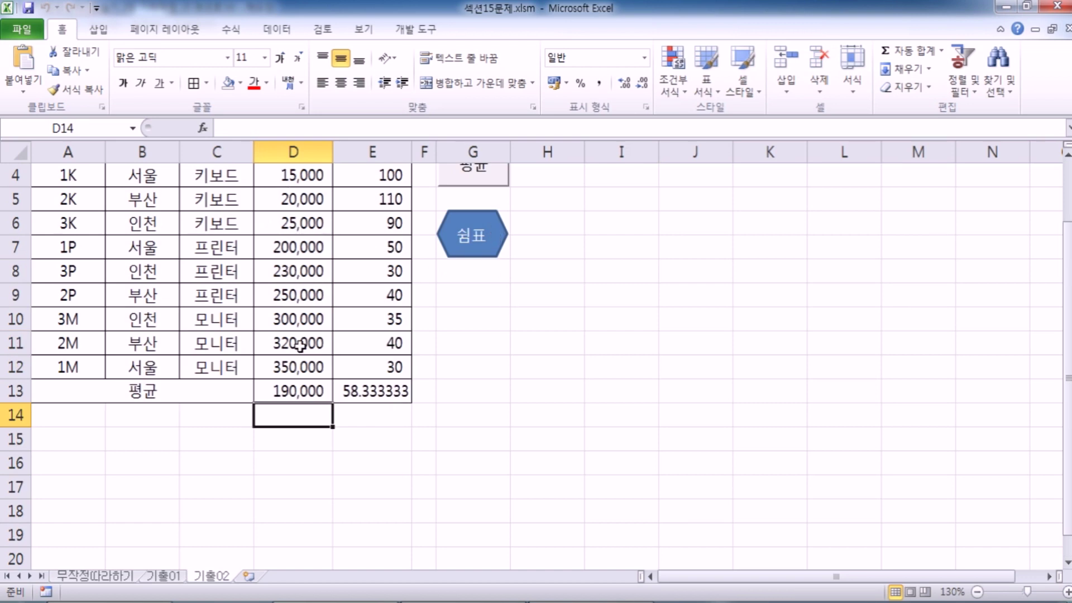
{"action": "scroll", "coordinate": [300, 345], "scroll_direction": "up", "scroll_amount": 1}
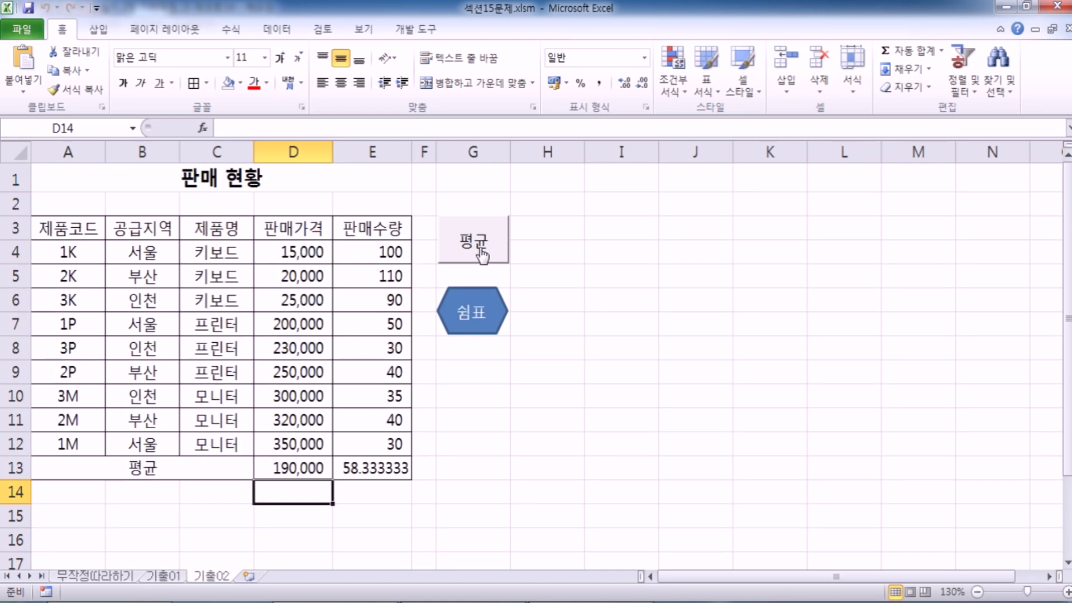
Step: Check the AVERAGE formula in D13 and rerun the 평균 macro from its button to refresh D13:E13
{"action": "scroll", "coordinate": [330, 273], "scroll_direction": "down", "scroll_amount": 2}
{"action": "left_click", "coordinate": [290, 319]}
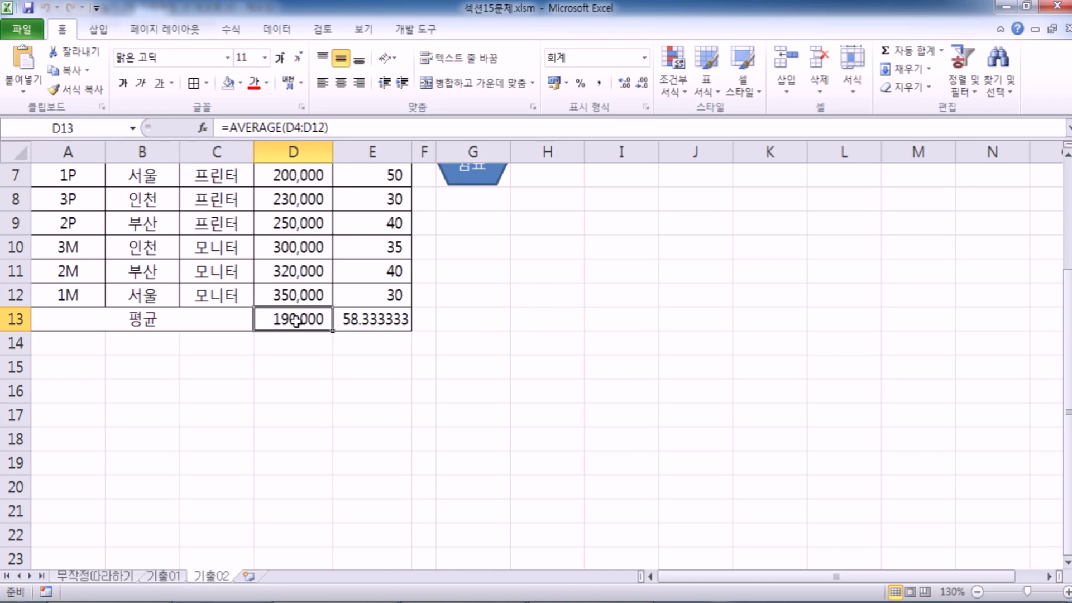
{"action": "scroll", "coordinate": [385, 304], "scroll_direction": "up", "scroll_amount": 2}
{"action": "left_click", "coordinate": [481, 243]}
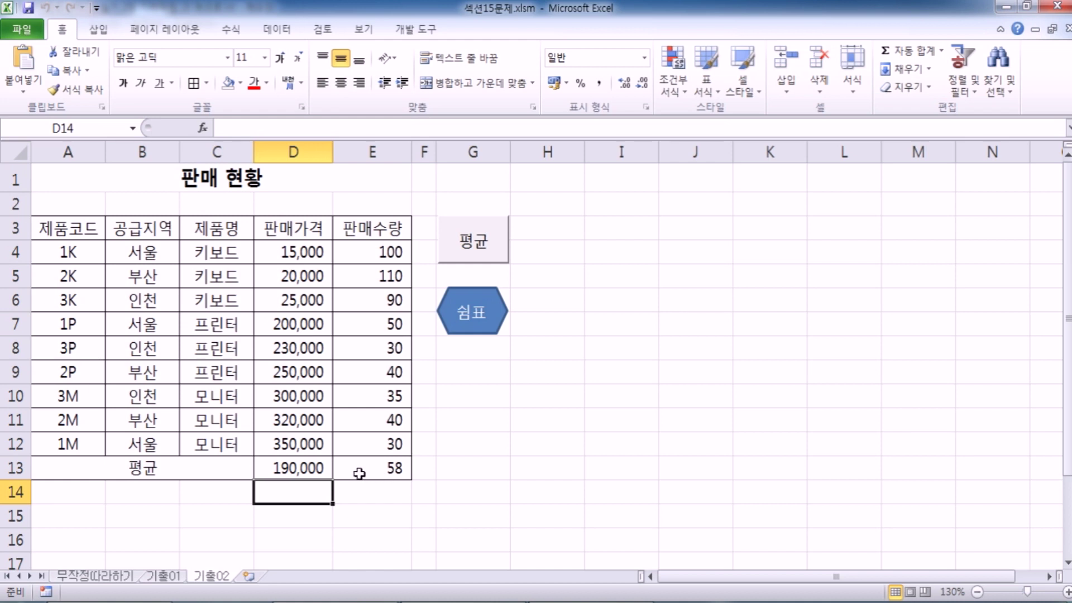
{"action": "left_click_drag", "start_coordinate": [296, 245], "coordinate": [401, 472]}
{"action": "left_click", "coordinate": [290, 466]}
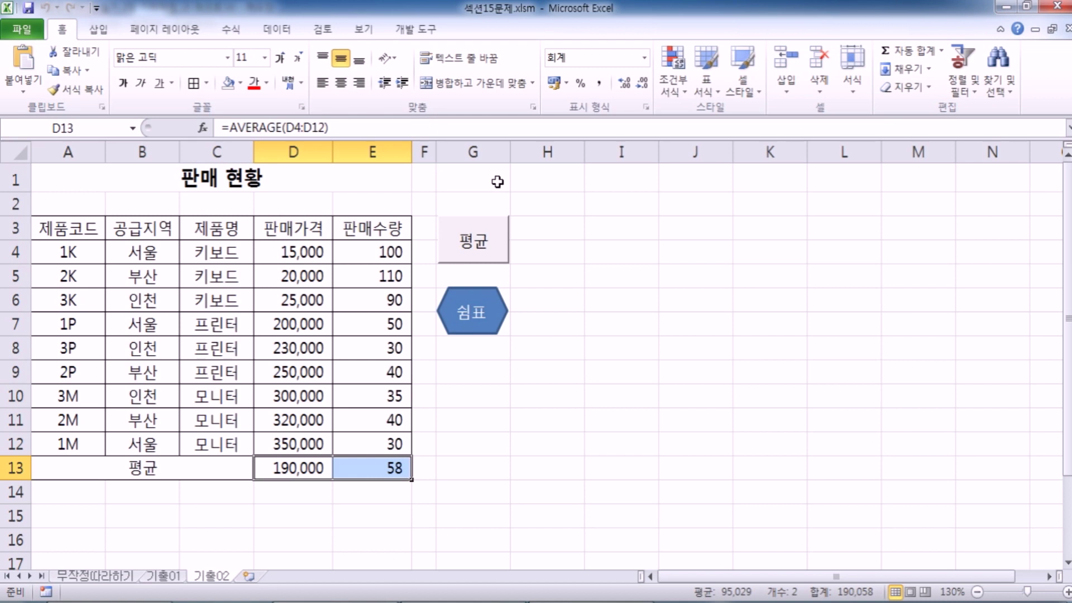
{"action": "left_click", "coordinate": [362, 185]}
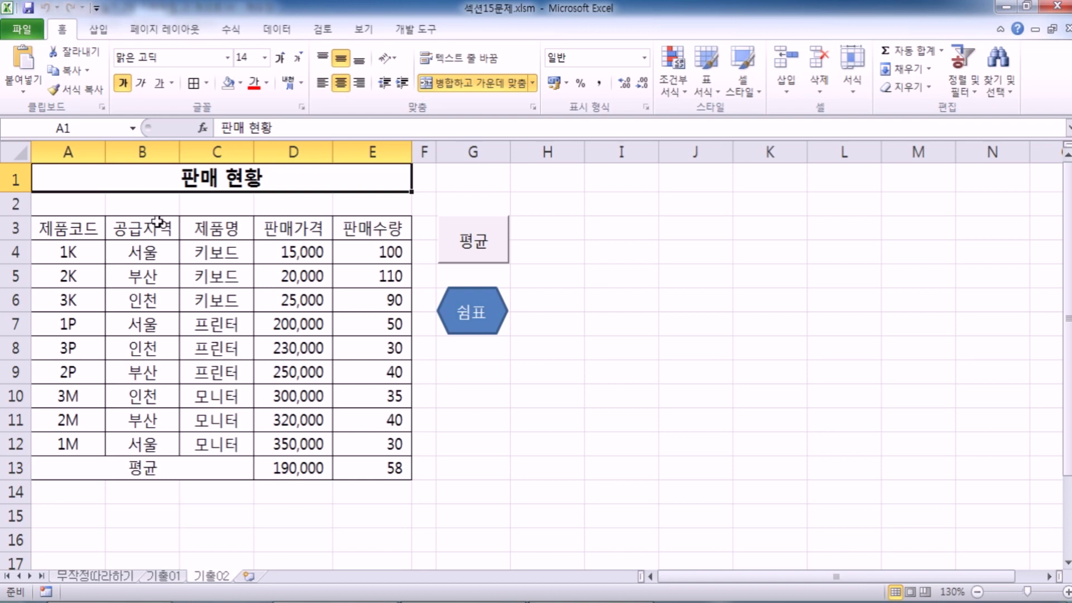
Step: Open the practice exam workbook 02회.xlsm from the 03 기본모의고사 folder
{"action": "left_click", "coordinate": [22, 34]}
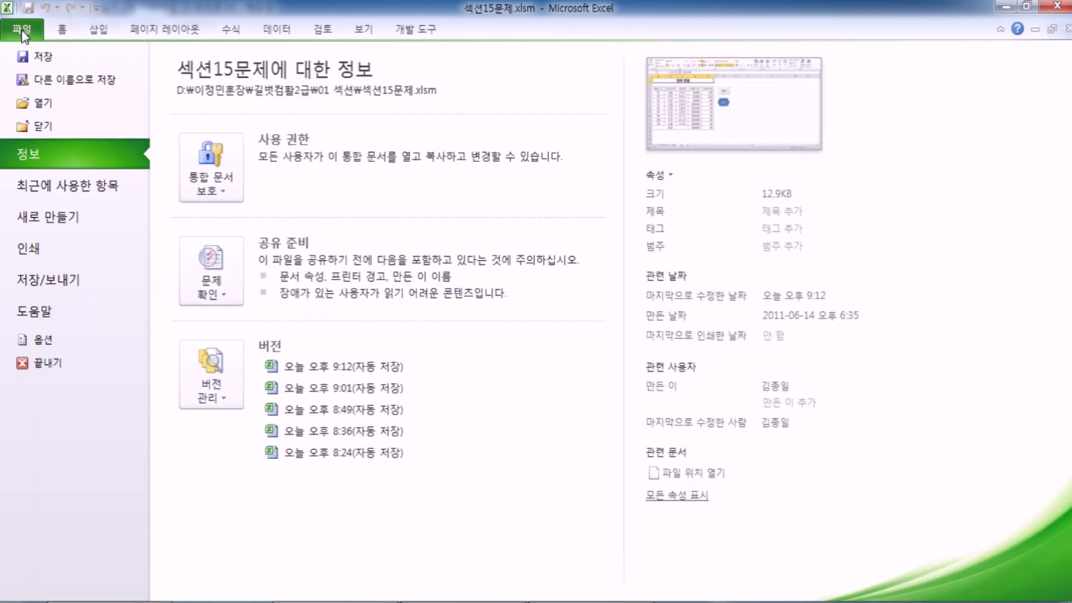
{"action": "left_click", "coordinate": [39, 105]}
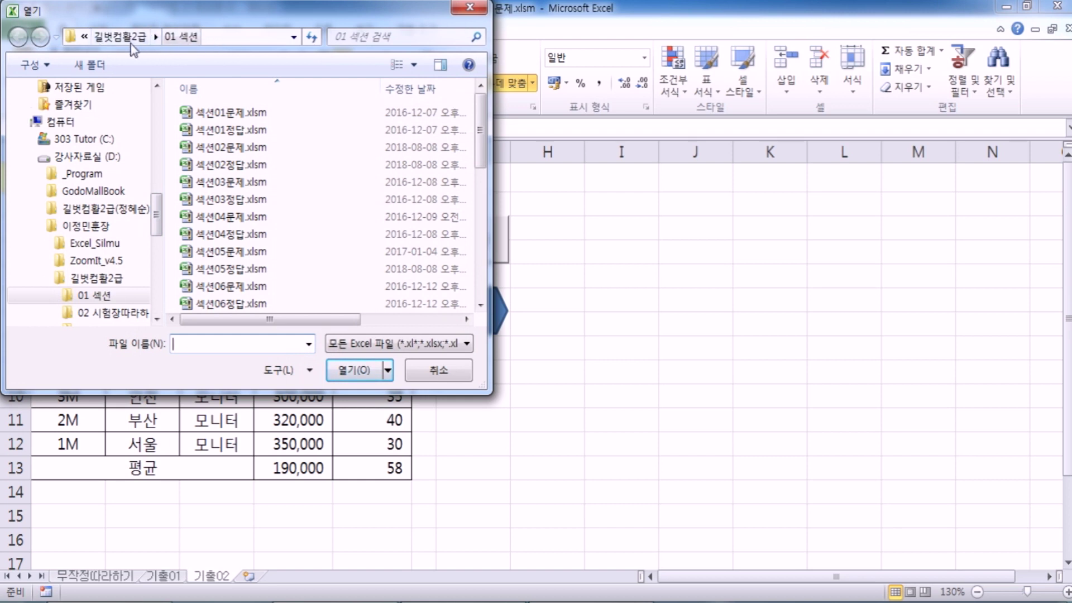
{"action": "left_click", "coordinate": [130, 38]}
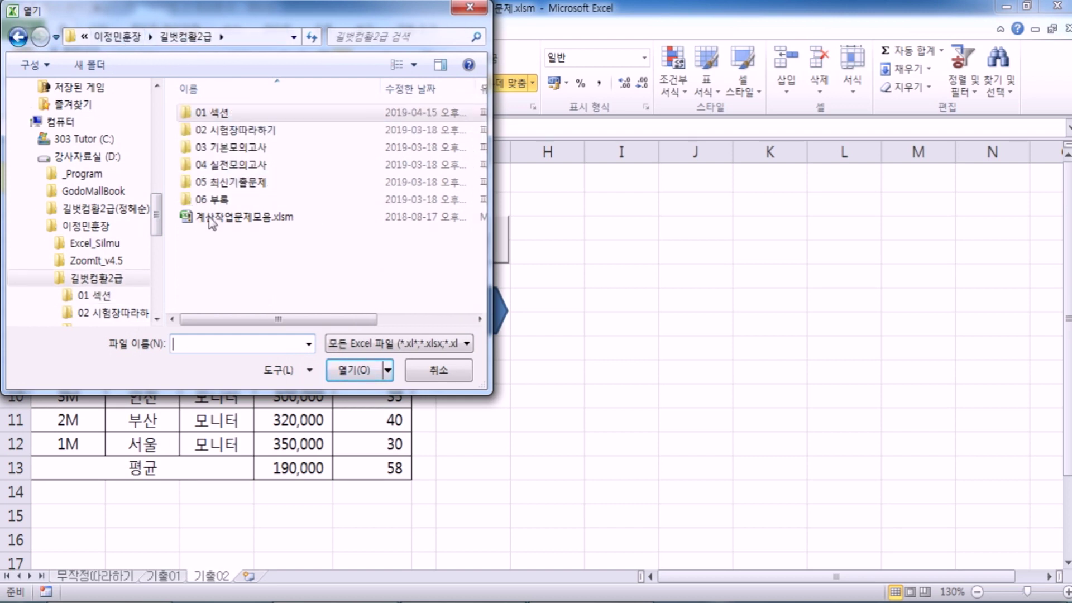
{"action": "double_click", "coordinate": [226, 148]}
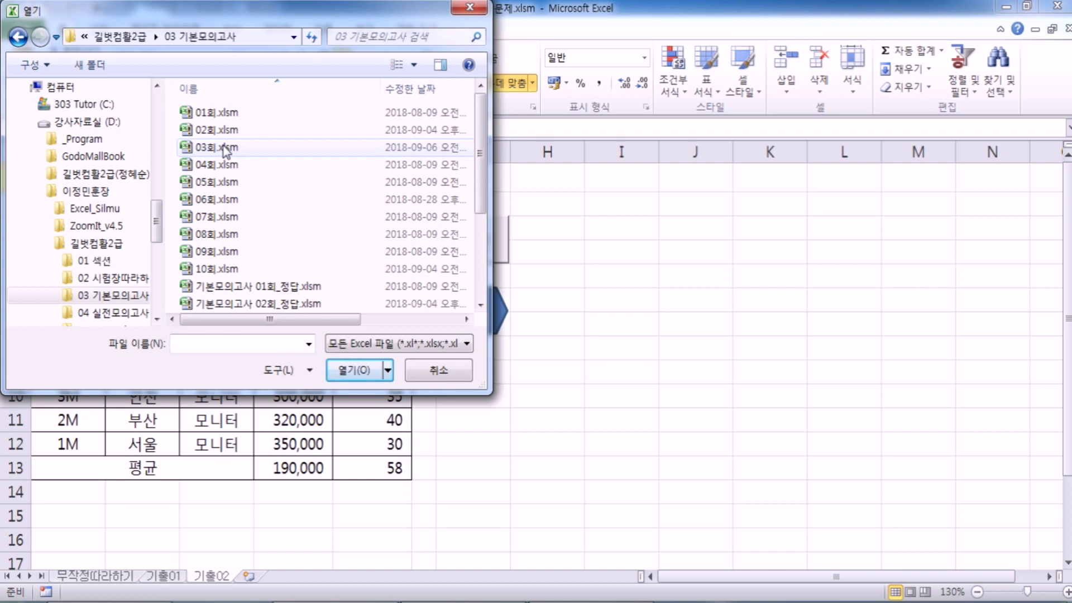
{"action": "left_click", "coordinate": [214, 134]}
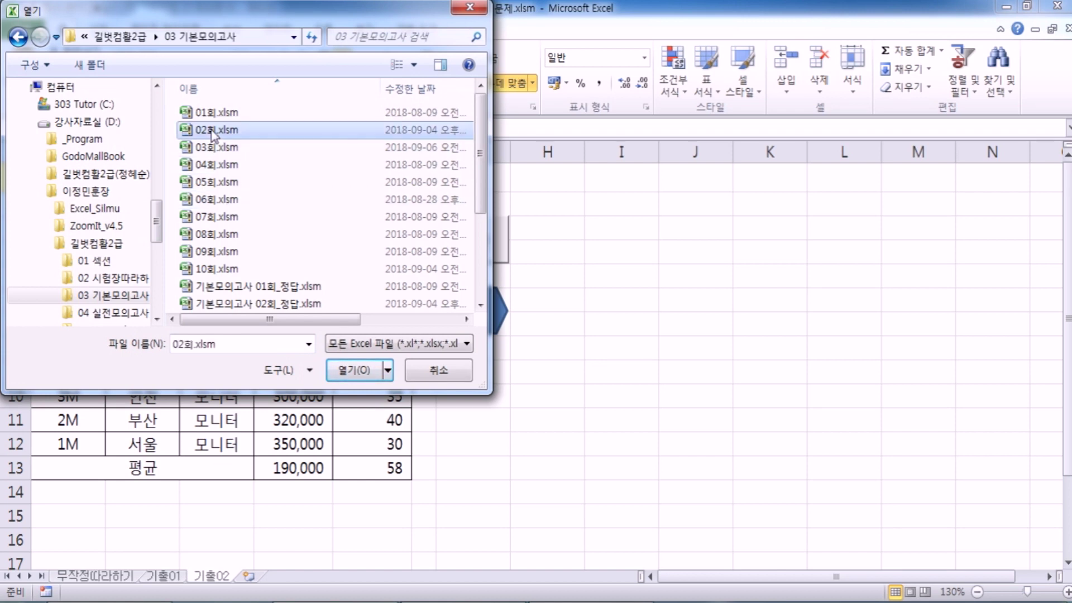
{"action": "double_click", "coordinate": [214, 134]}
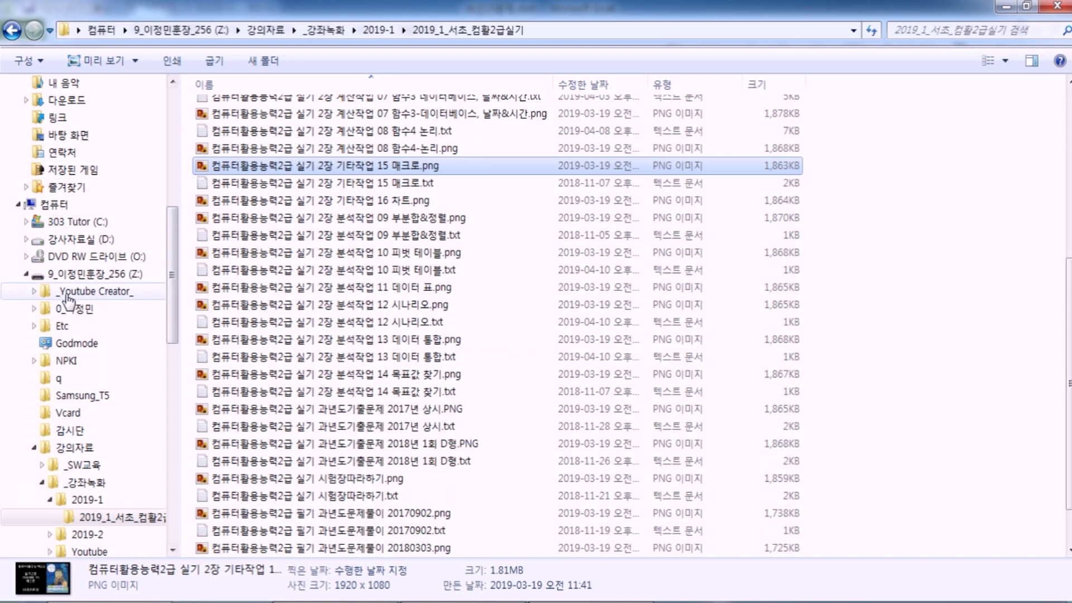
Step: Switch to Windows Explorer and open 컴활2급암호.txt from the 길벗컴활2급 folder on the D: drive
{"action": "left_click", "coordinate": [54, 205]}
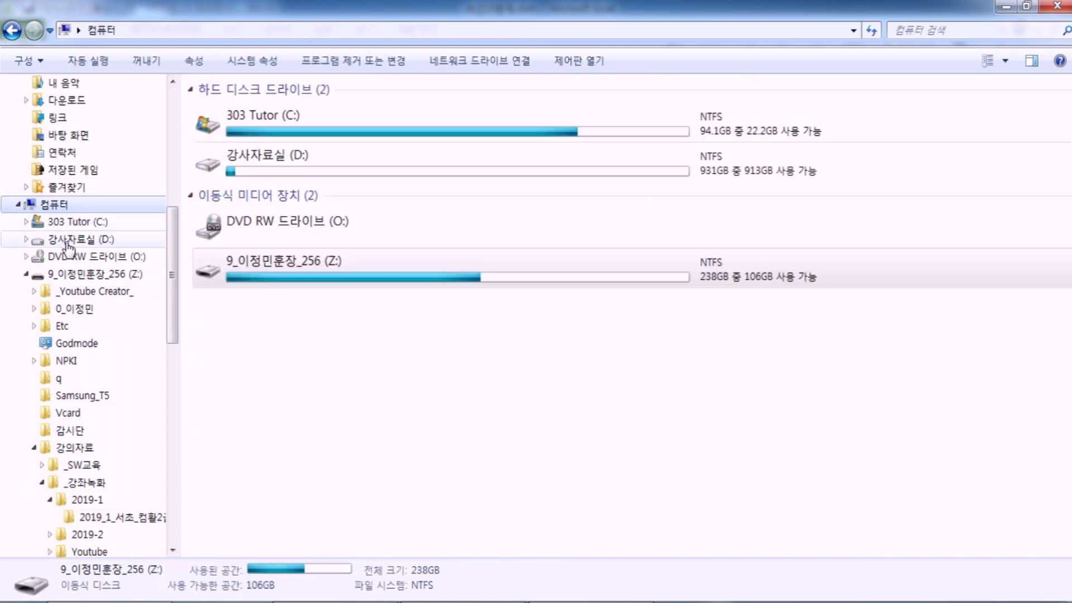
{"action": "left_click", "coordinate": [78, 239]}
{"action": "double_click", "coordinate": [232, 162]}
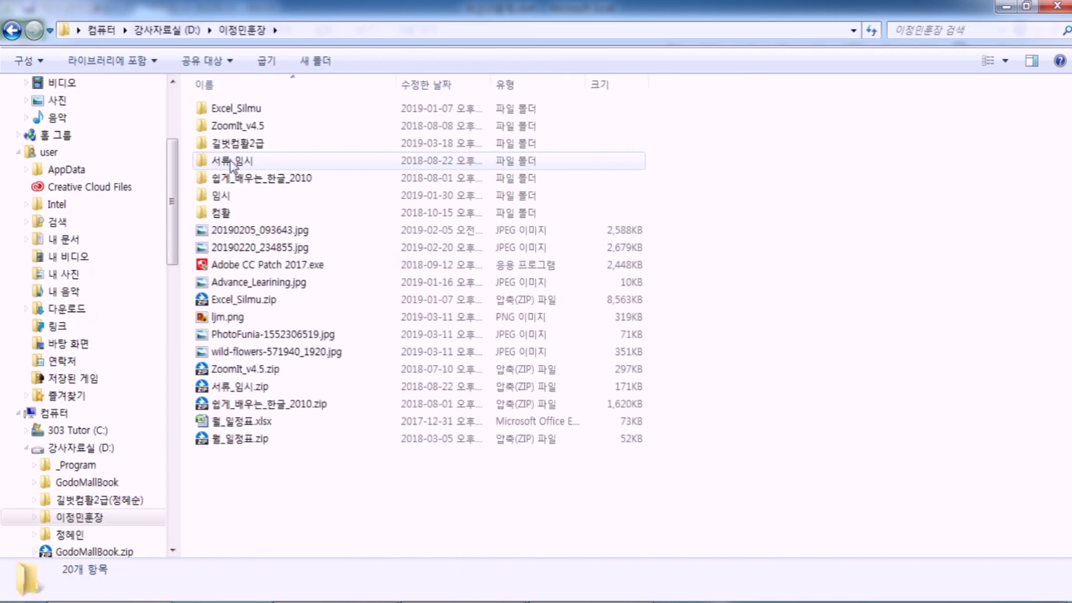
{"action": "double_click", "coordinate": [229, 145]}
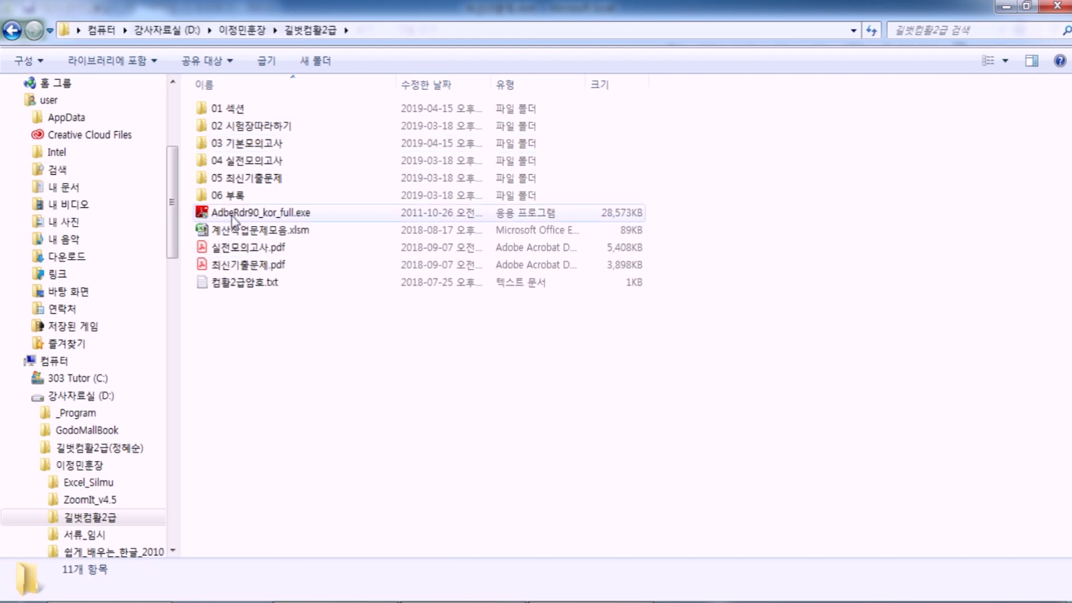
{"action": "double_click", "coordinate": [250, 283]}
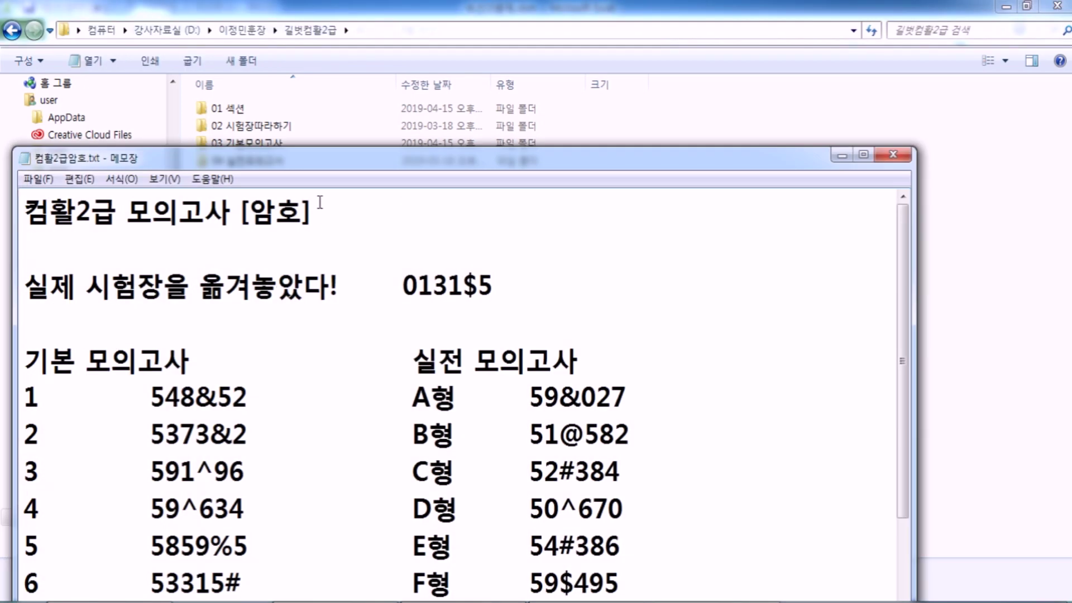
Step: Look up the password for 기본 모의고사 2 in the text file and enter it to unlock 02회.xlsm
{"action": "left_click_drag", "start_coordinate": [317, 168], "coordinate": [353, 46]}
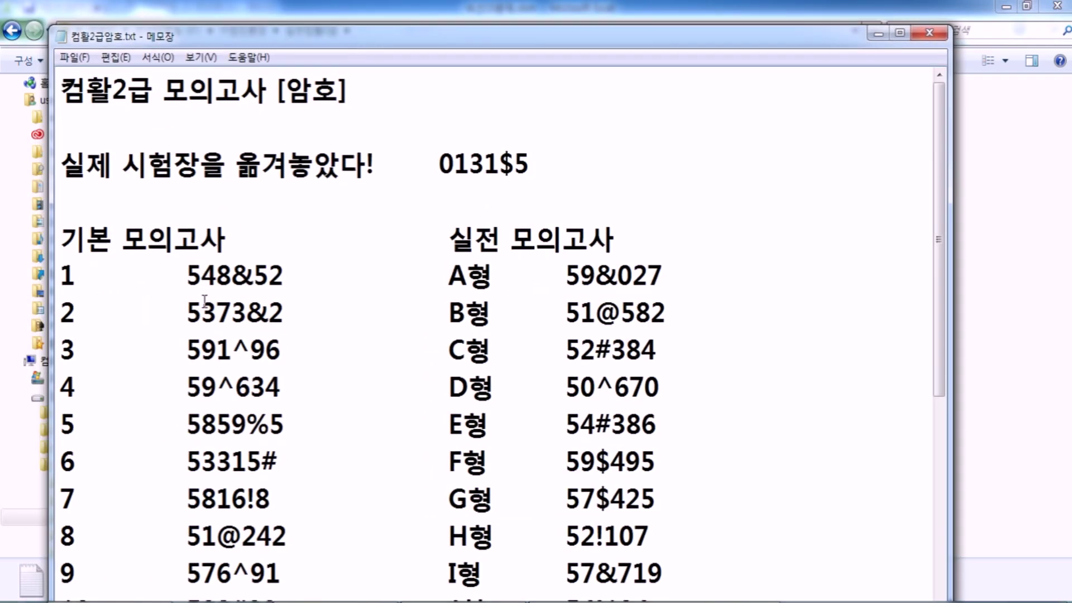
{"action": "left_click_drag", "start_coordinate": [186, 311], "coordinate": [285, 312]}
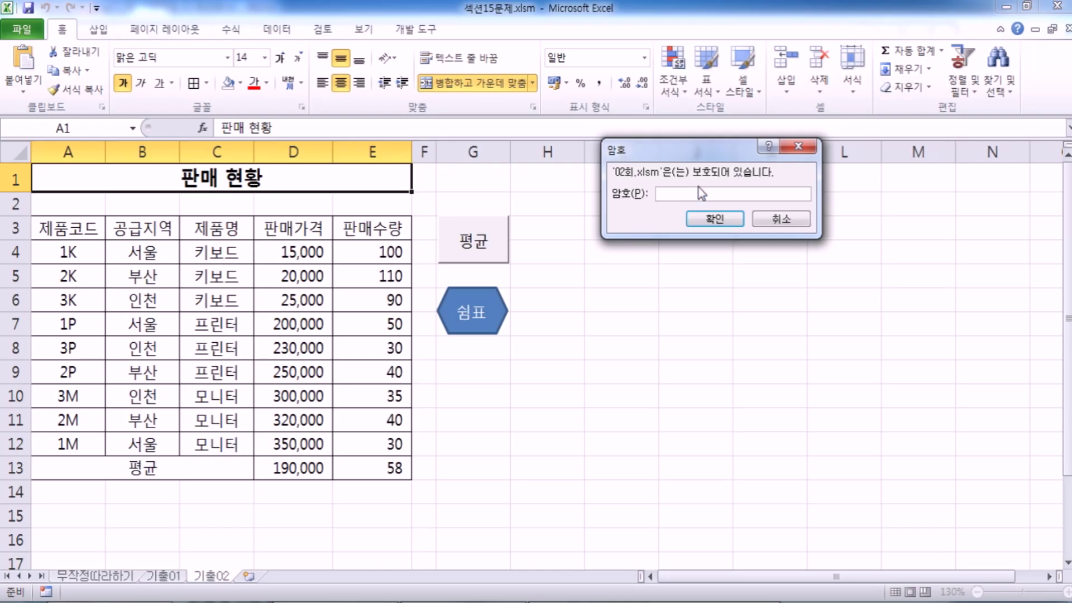
{"action": "type", "text": "*******"}
{"action": "key", "text": "Return"}
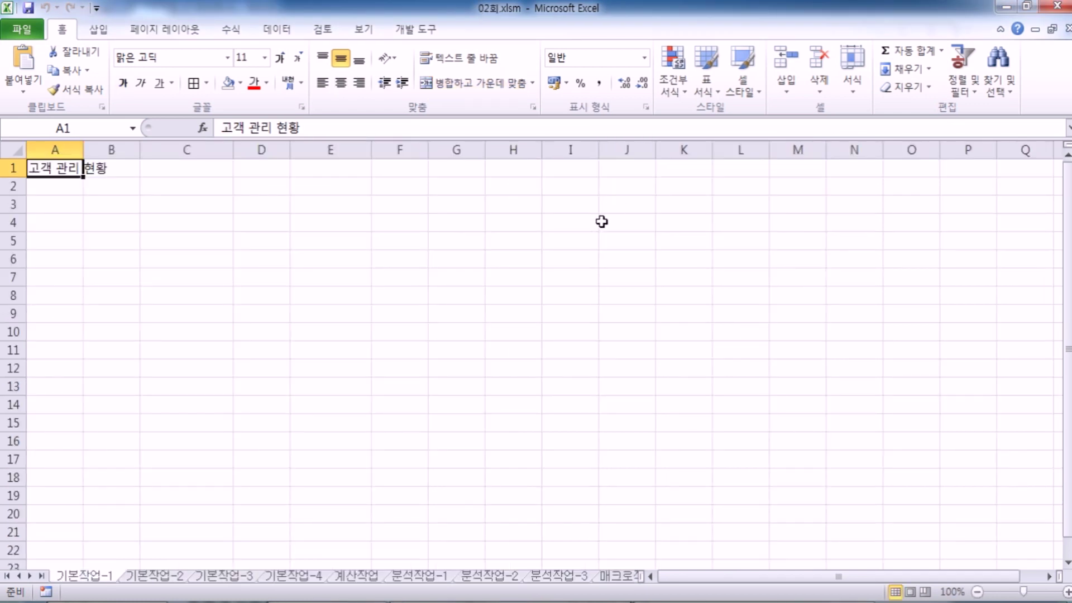
Step: Examine the empty entry area on sheet 기본작업-1 and the computer sales table on sheet 기본작업-2
{"action": "key", "text": "alt+Tab"}
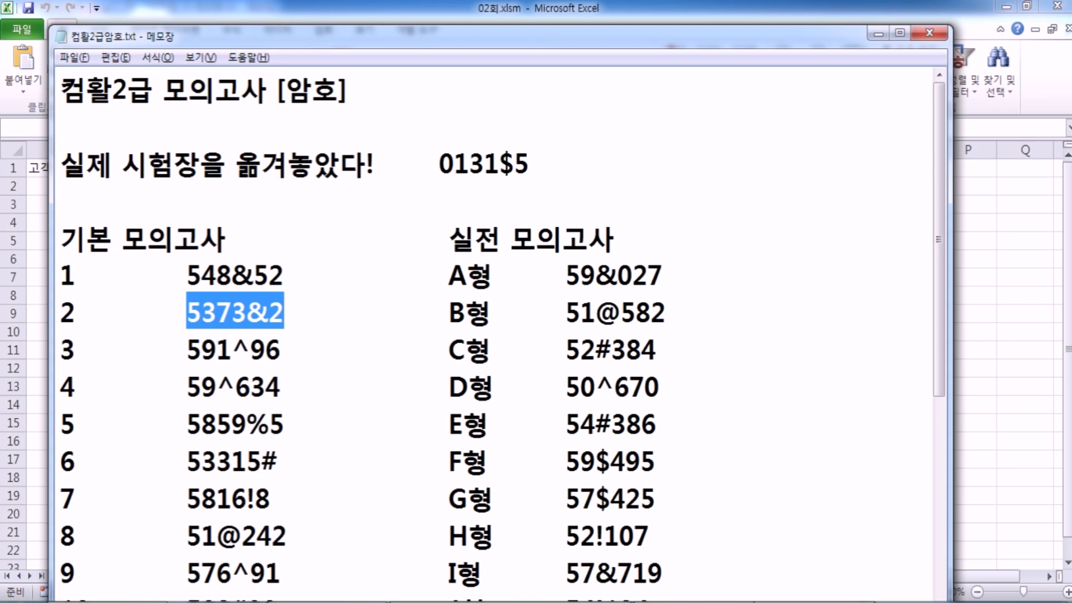
{"action": "left_click", "coordinate": [693, 602]}
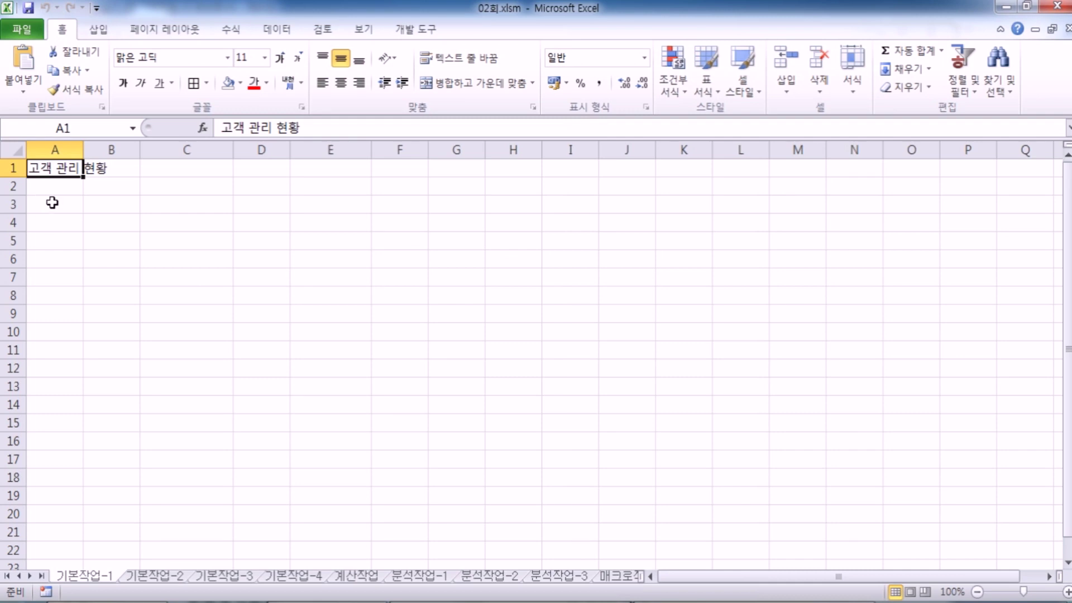
{"action": "left_click_drag", "start_coordinate": [52, 202], "coordinate": [323, 330]}
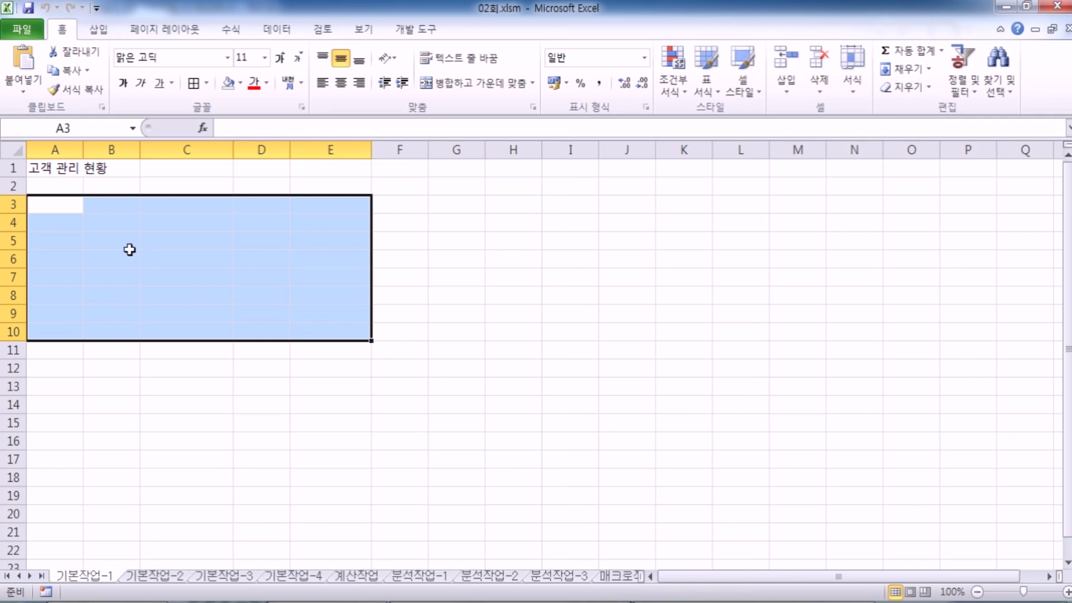
{"action": "left_click_drag", "start_coordinate": [72, 206], "coordinate": [385, 310]}
{"action": "left_click", "coordinate": [104, 225]}
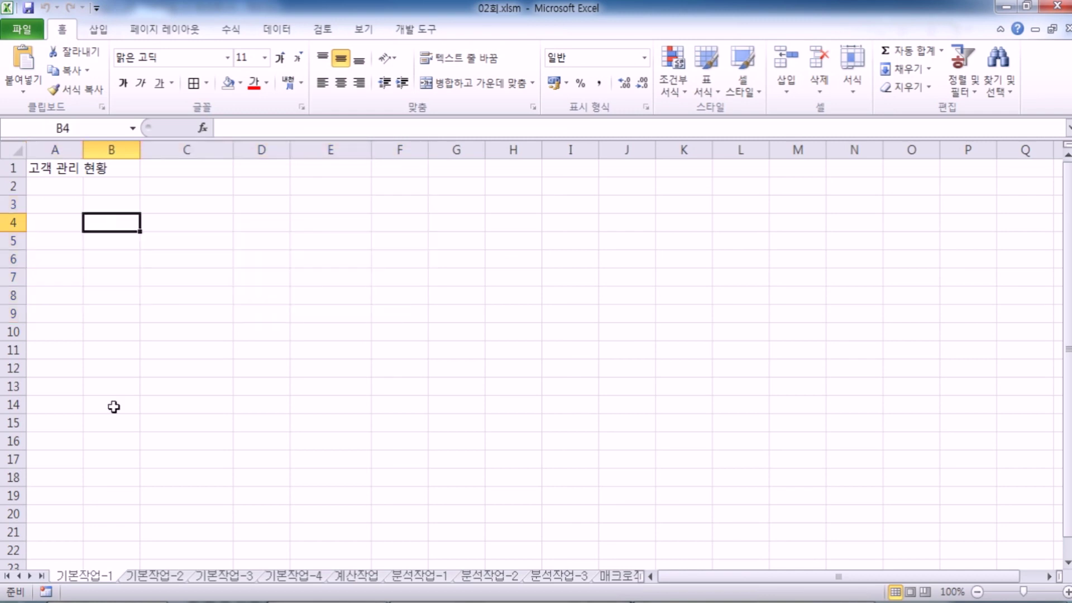
{"action": "left_click", "coordinate": [155, 576]}
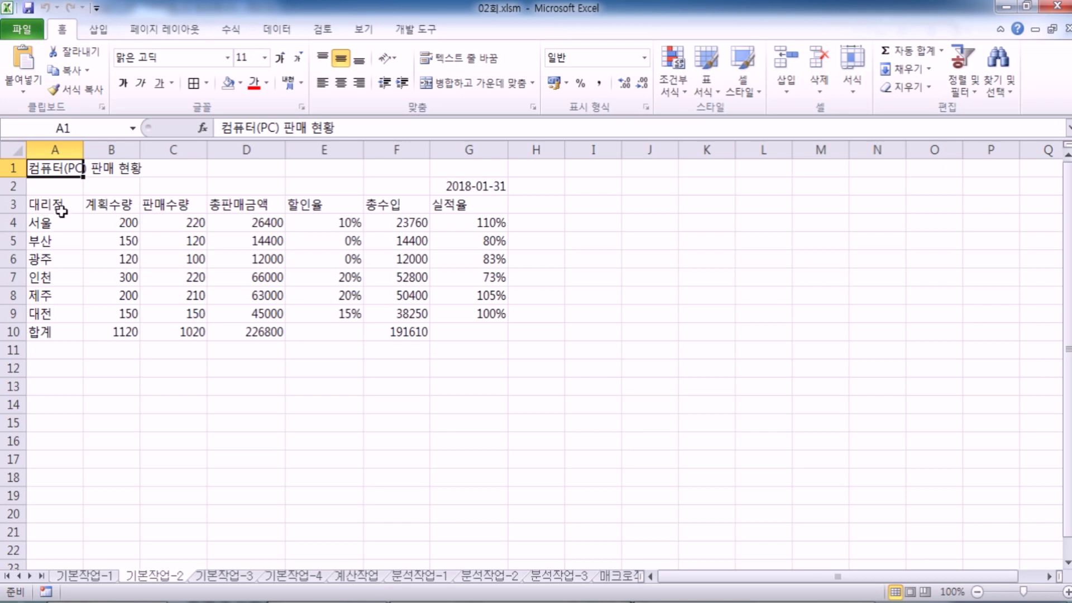
{"action": "left_click_drag", "start_coordinate": [49, 169], "coordinate": [447, 161]}
{"action": "left_click", "coordinate": [111, 205]}
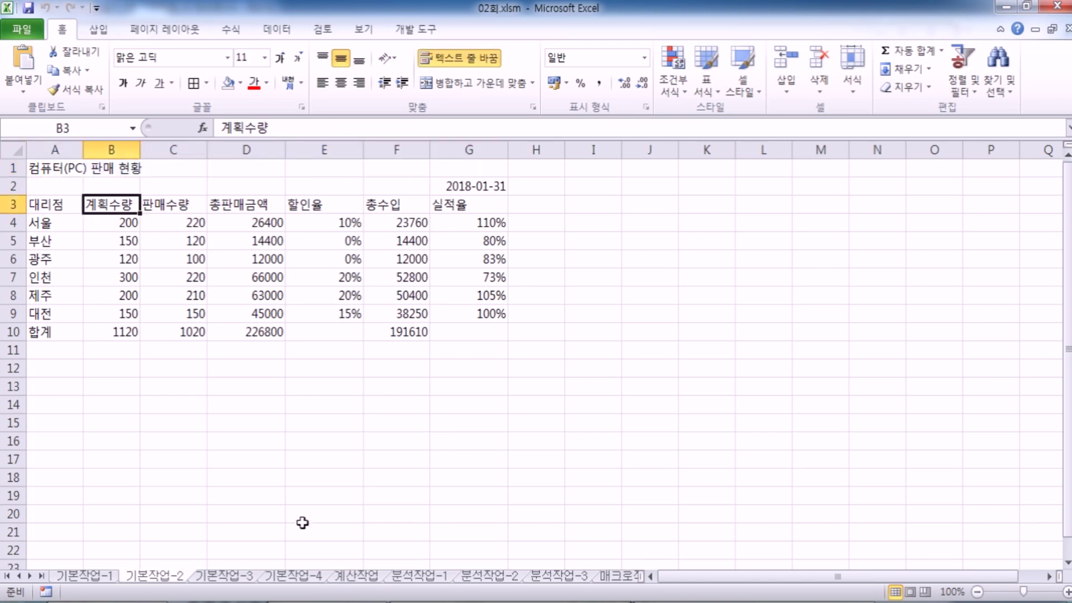
Step: Look through sheets 기본작업-3, 기본작업-4, 계산작업 and 분석작업-1 to 분석작업-3 to review the exam tasks
{"action": "left_click", "coordinate": [236, 575]}
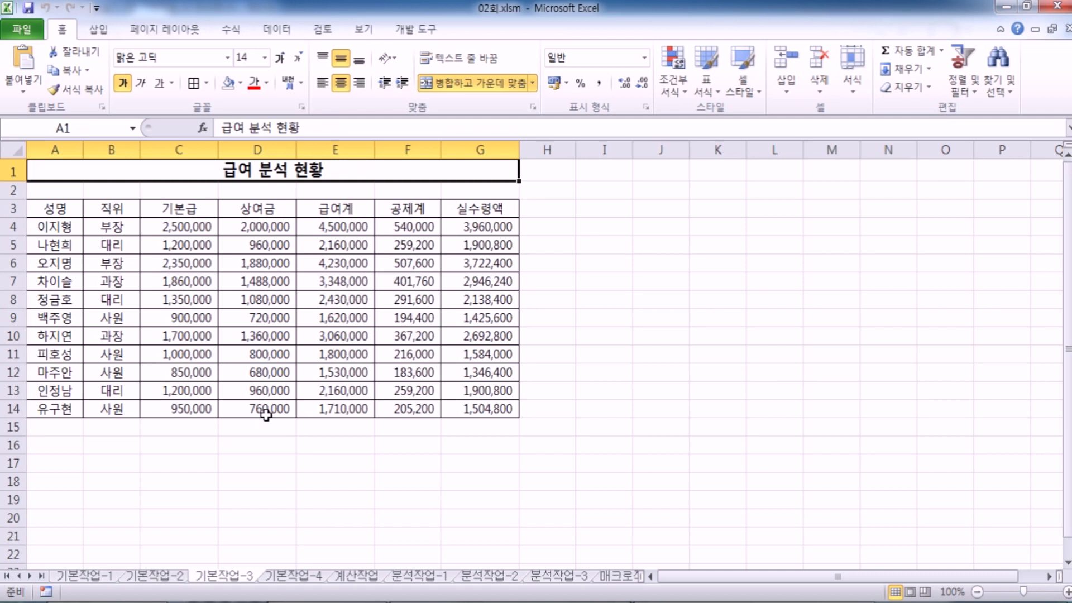
{"action": "left_click", "coordinate": [312, 576]}
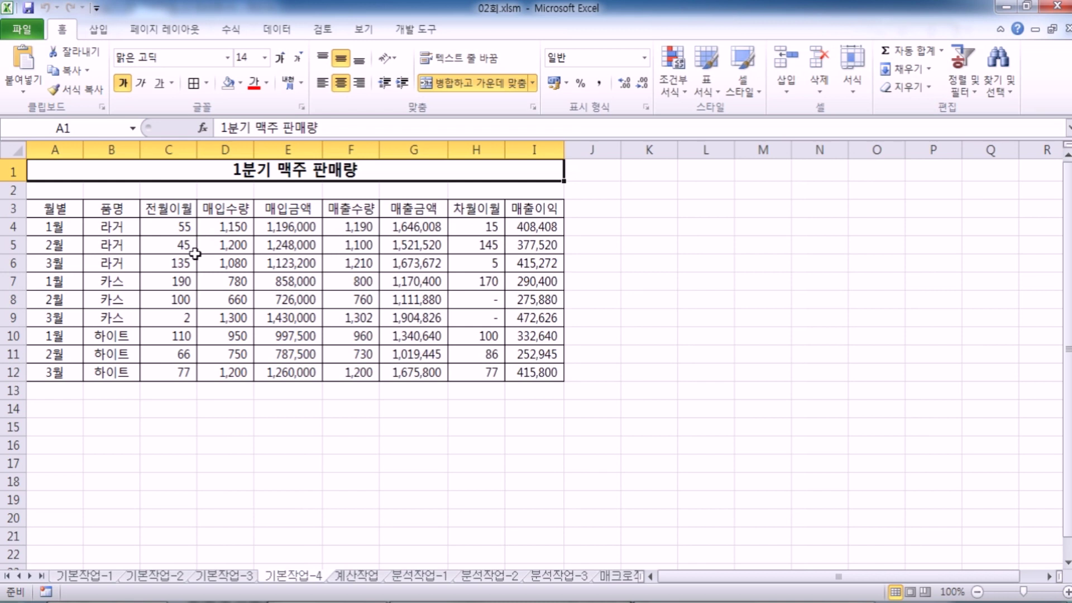
{"action": "left_click", "coordinate": [371, 578]}
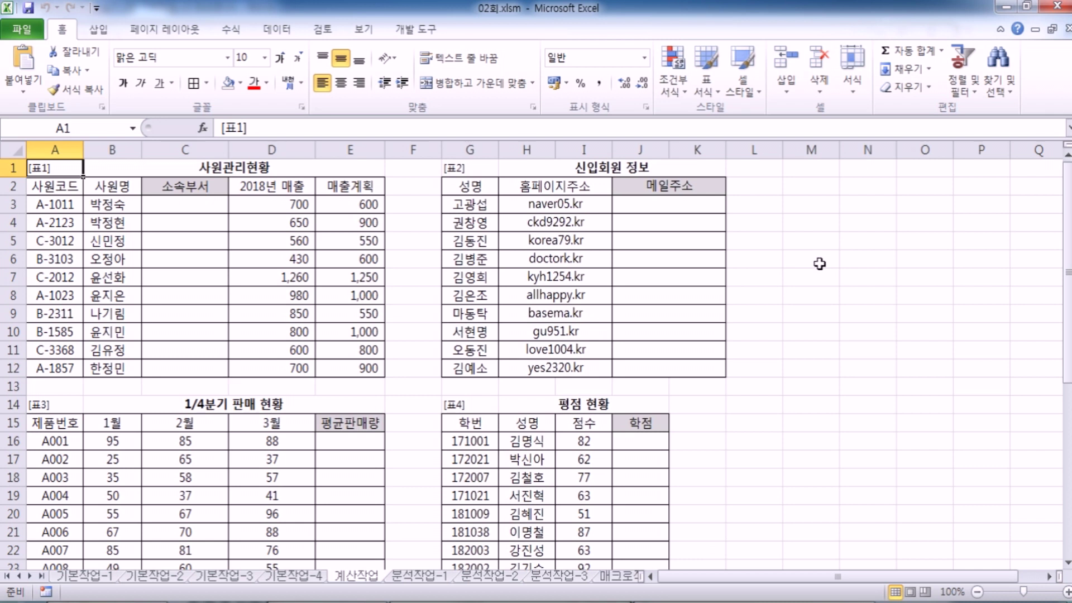
{"action": "left_click", "coordinate": [425, 575]}
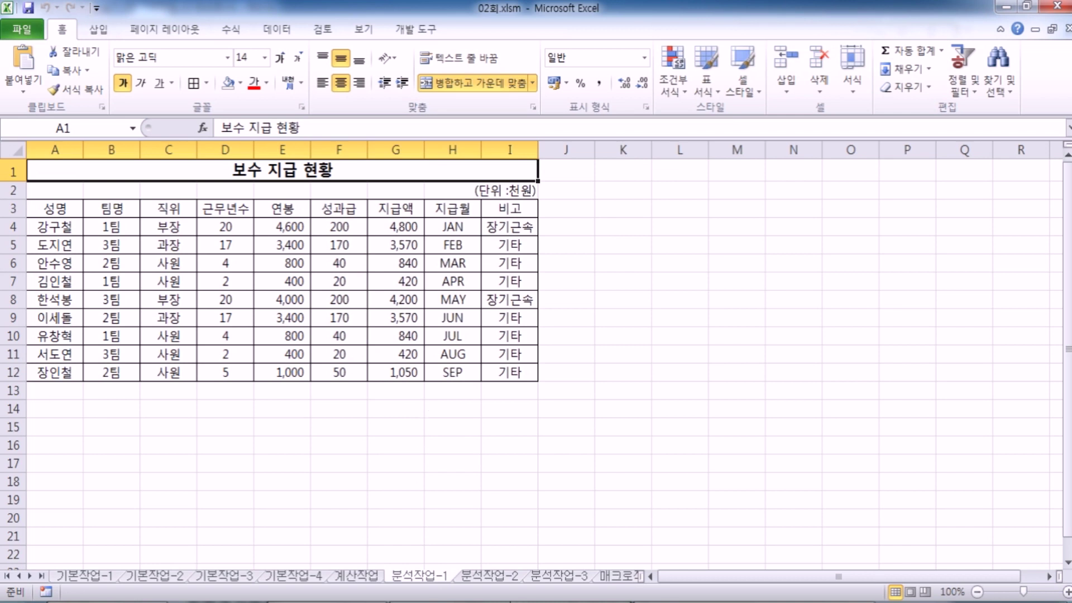
{"action": "left_click", "coordinate": [487, 576]}
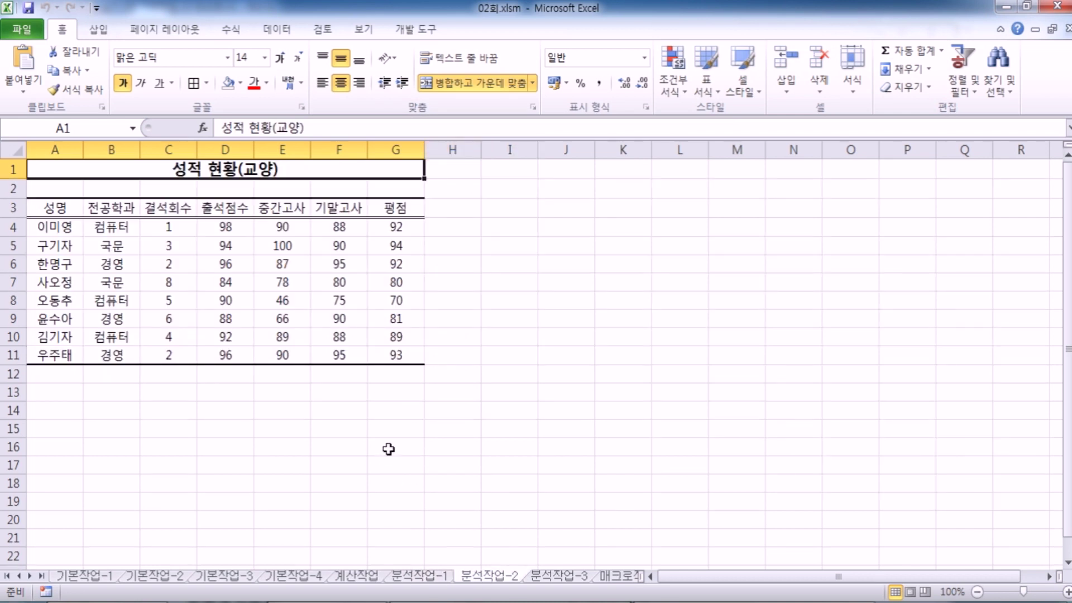
{"action": "left_click", "coordinate": [538, 577]}
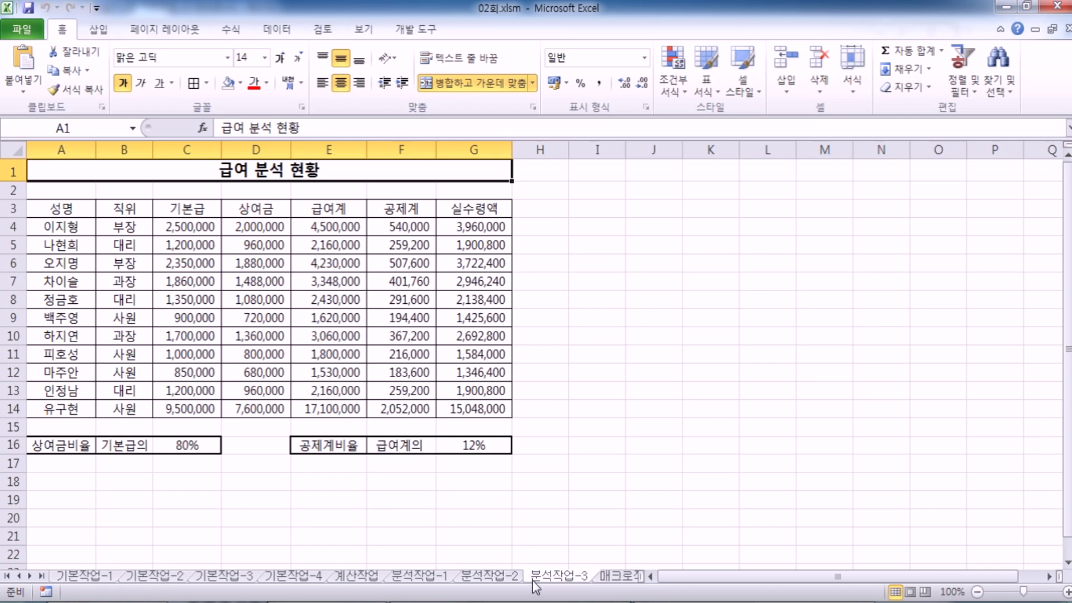
Step: On sheet 매크로작업, examine the empty 대여일수 range G4:G9 and the 반납일 and 대여일 dates in F4 and E4
{"action": "left_click", "coordinate": [609, 576]}
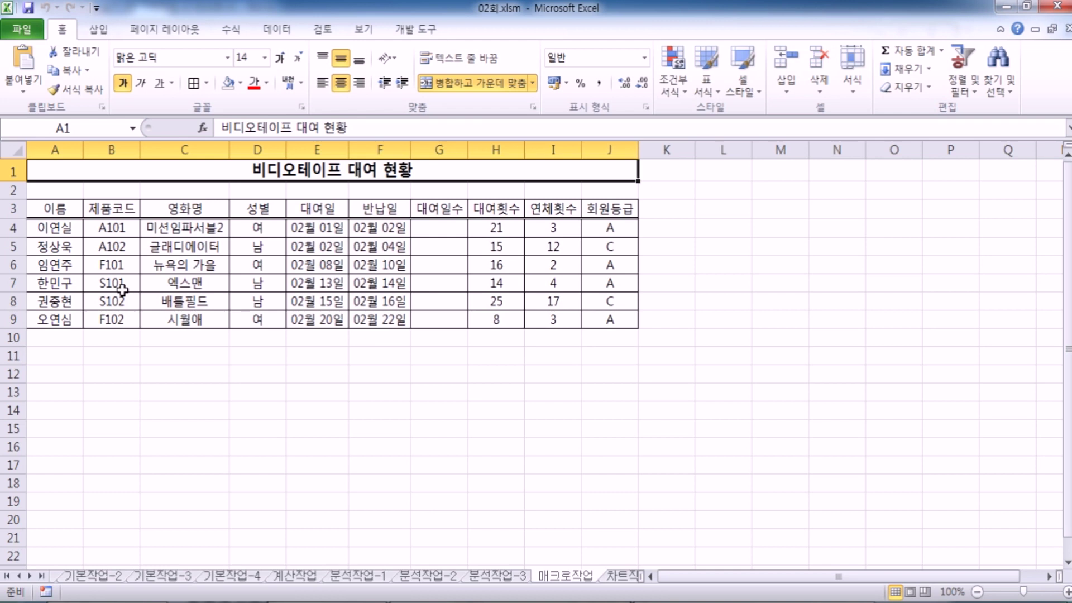
{"action": "left_click", "coordinate": [427, 227]}
{"action": "scroll", "coordinate": [429, 229], "scroll_direction": "up", "scroll_amount": 3}
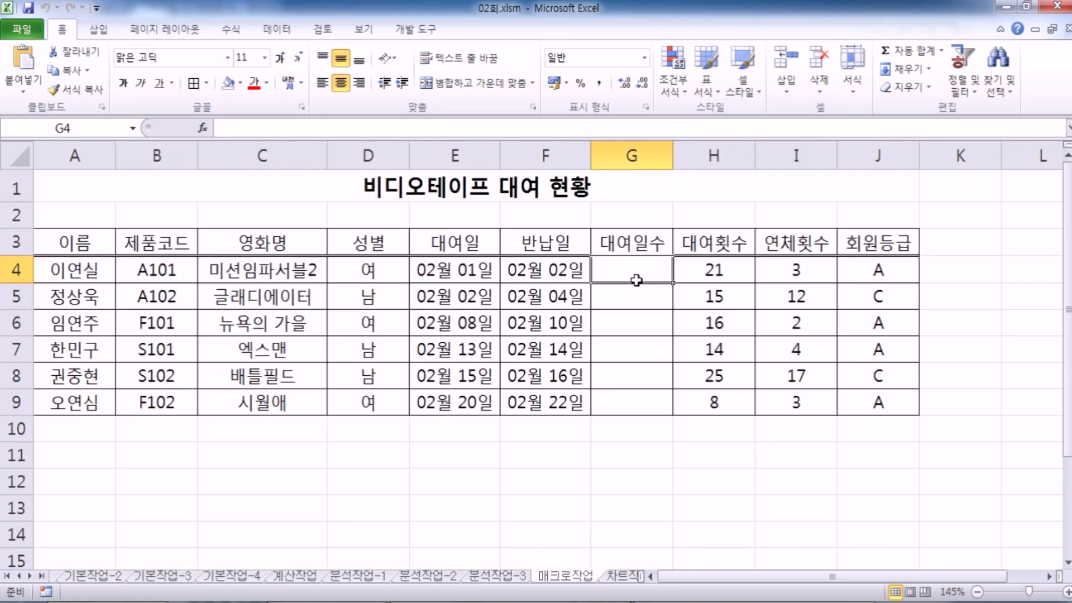
{"action": "left_click_drag", "start_coordinate": [628, 271], "coordinate": [624, 405]}
{"action": "left_click", "coordinate": [612, 271]}
{"action": "left_click", "coordinate": [559, 275]}
{"action": "left_click", "coordinate": [468, 272]}
Step: Calculate the first rental's 대여일수 in G4 with the formula =DAY(F4-E4)
{"action": "left_click", "coordinate": [659, 264]}
{"action": "type", "text": "="}
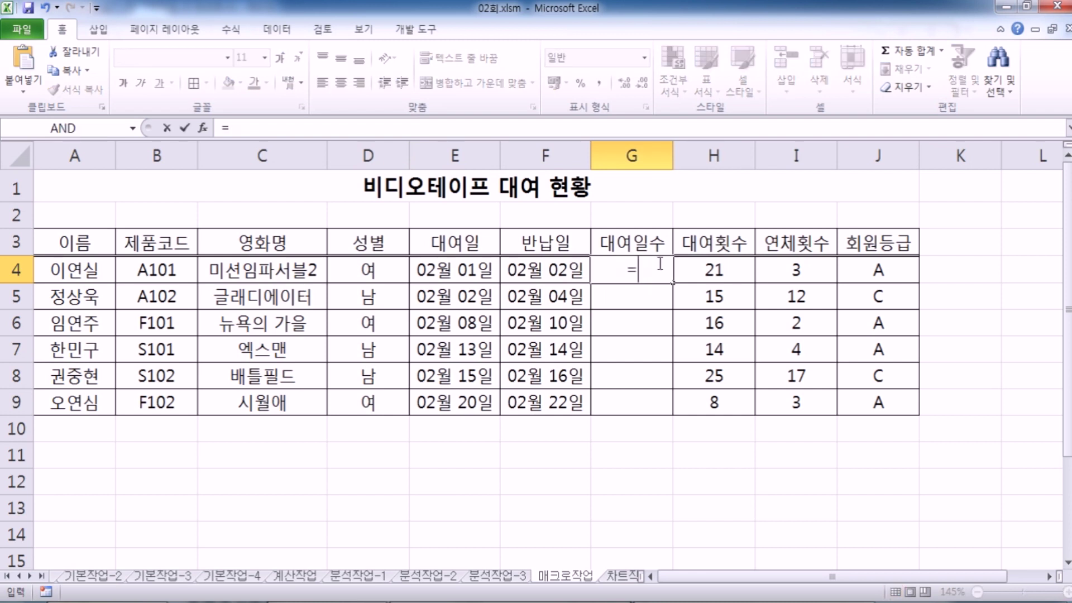
{"action": "type", "text": "day("}
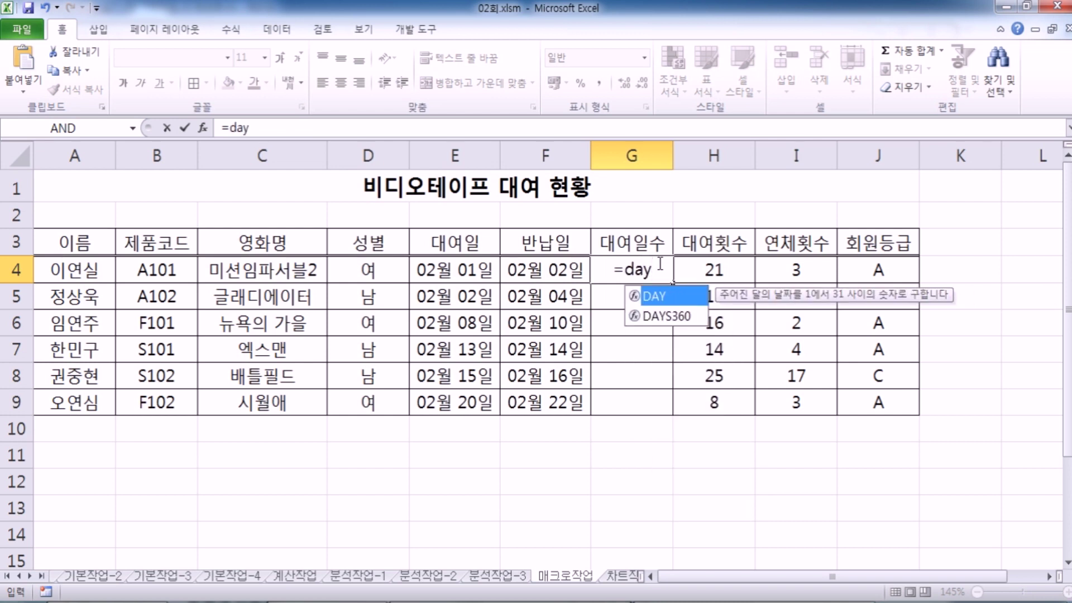
{"action": "left_click", "coordinate": [562, 275]}
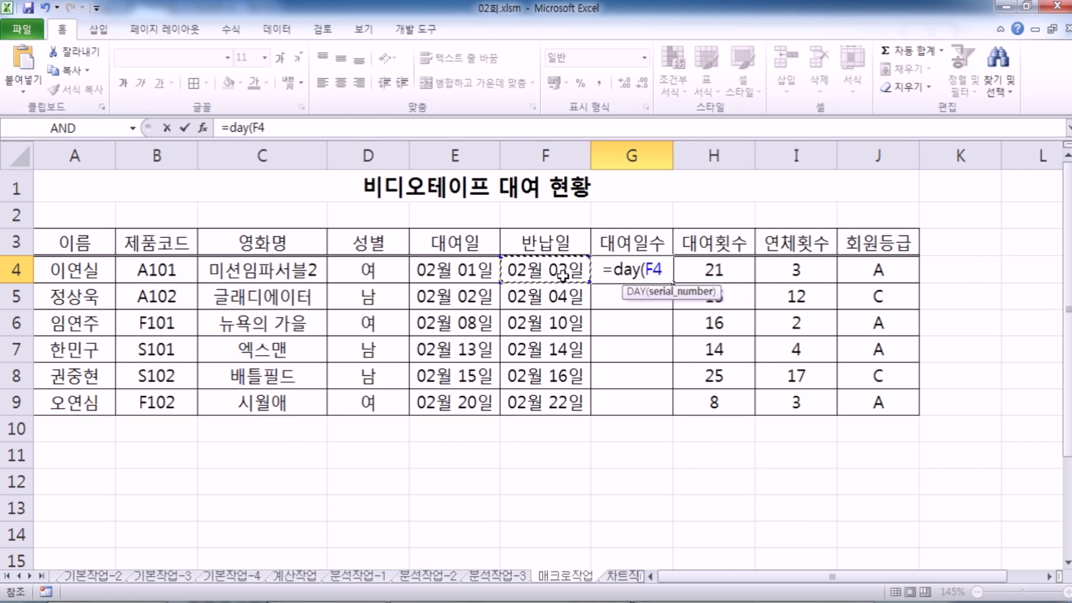
{"action": "type", "text": "-"}
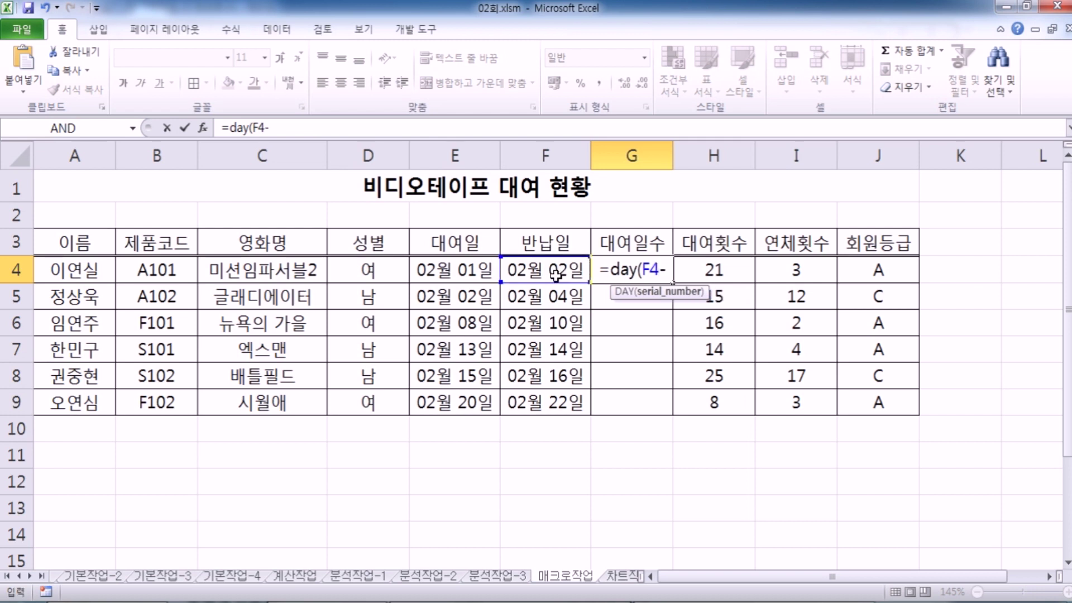
{"action": "left_click", "coordinate": [483, 265]}
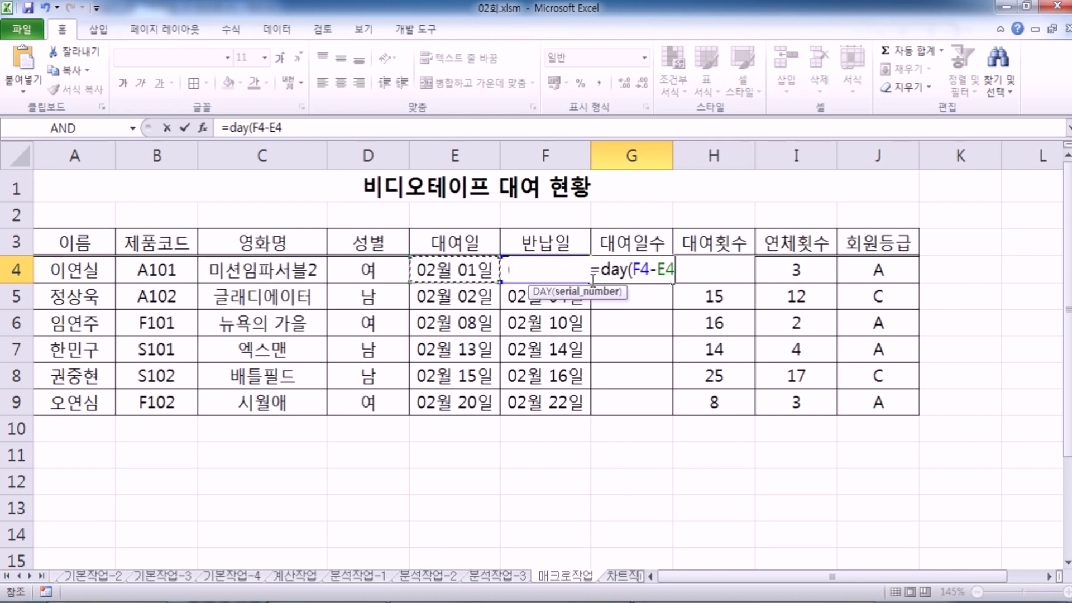
{"action": "type", "text": ")"}
{"action": "key", "text": "Return"}
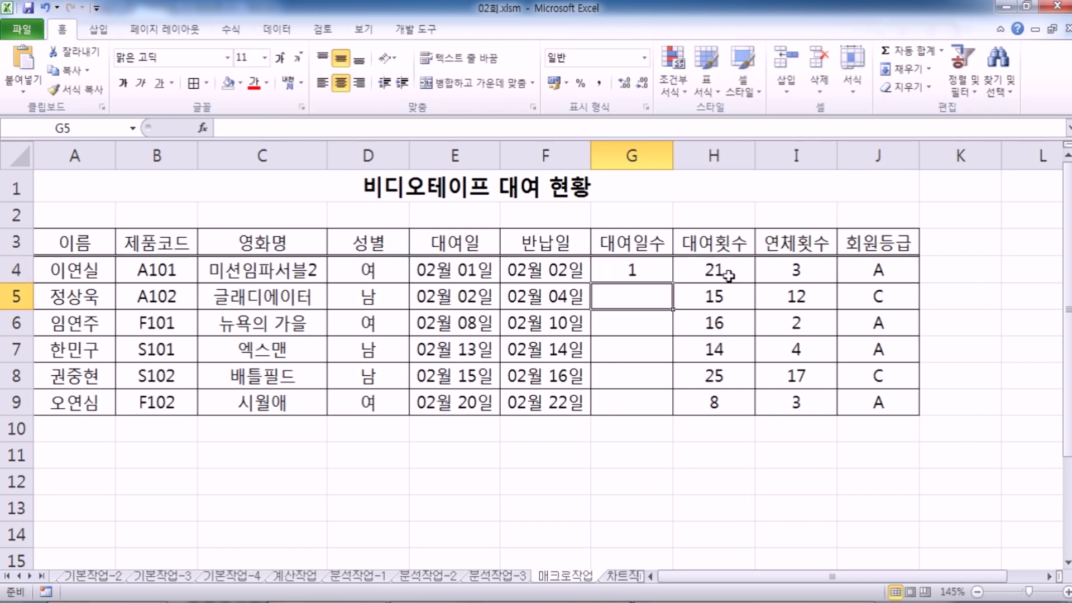
Step: Fill the 대여일수 formula from G4 down to G9 as a trial and clear G4:G9 again
{"action": "left_click", "coordinate": [661, 265]}
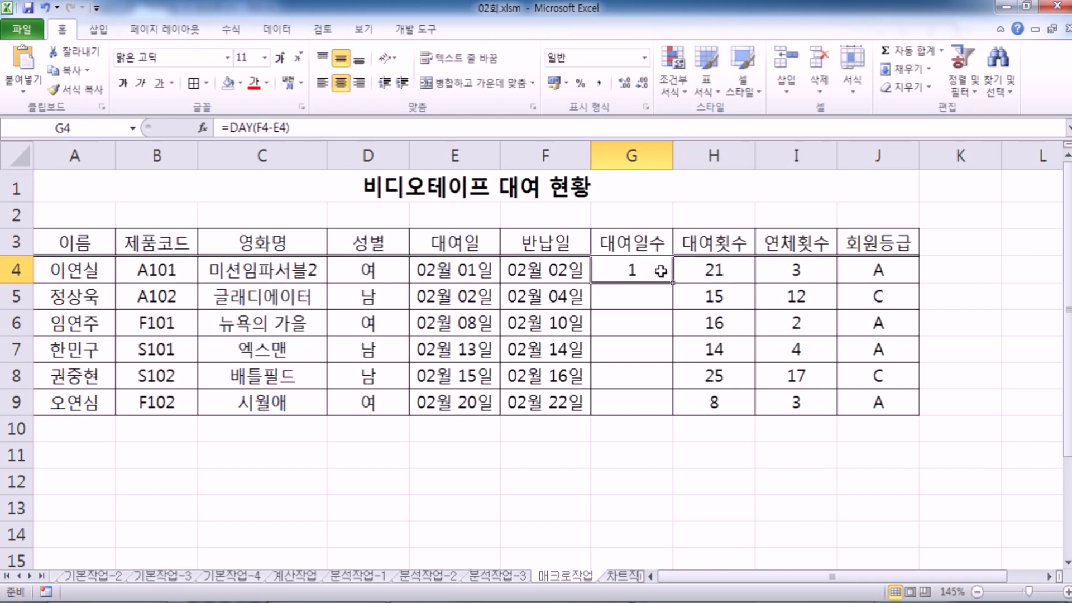
{"action": "left_click_drag", "start_coordinate": [673, 283], "coordinate": [658, 407]}
{"action": "key", "text": "Delete"}
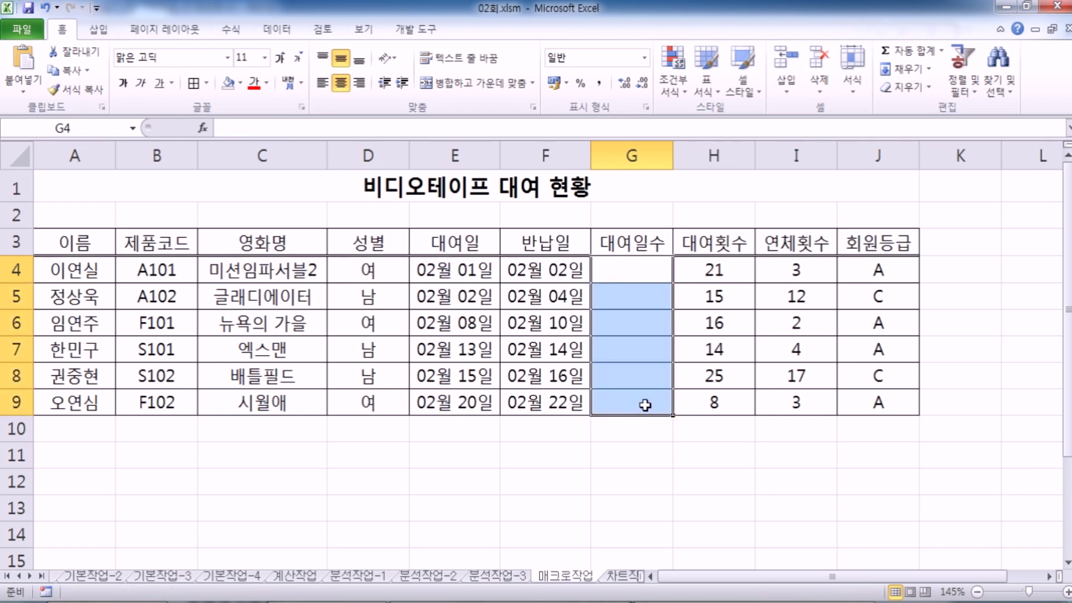
Step: Draw a form-control button that exactly covers cells C11:C12 below the rental table
{"action": "left_click", "coordinate": [540, 192]}
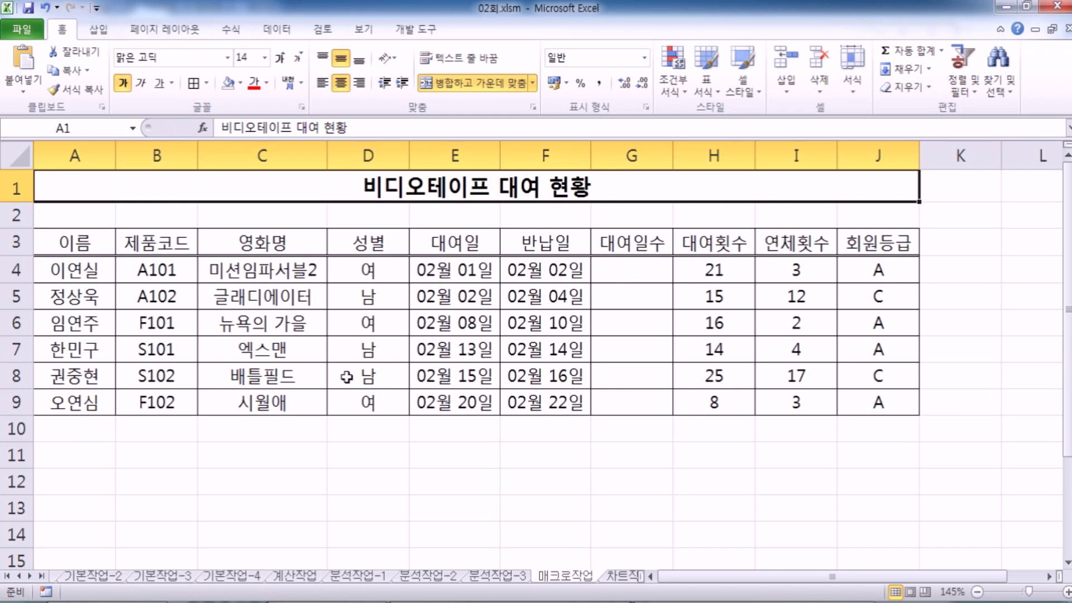
{"action": "scroll", "coordinate": [346, 377], "scroll_direction": "down", "scroll_amount": 1}
{"action": "left_click", "coordinate": [248, 369]}
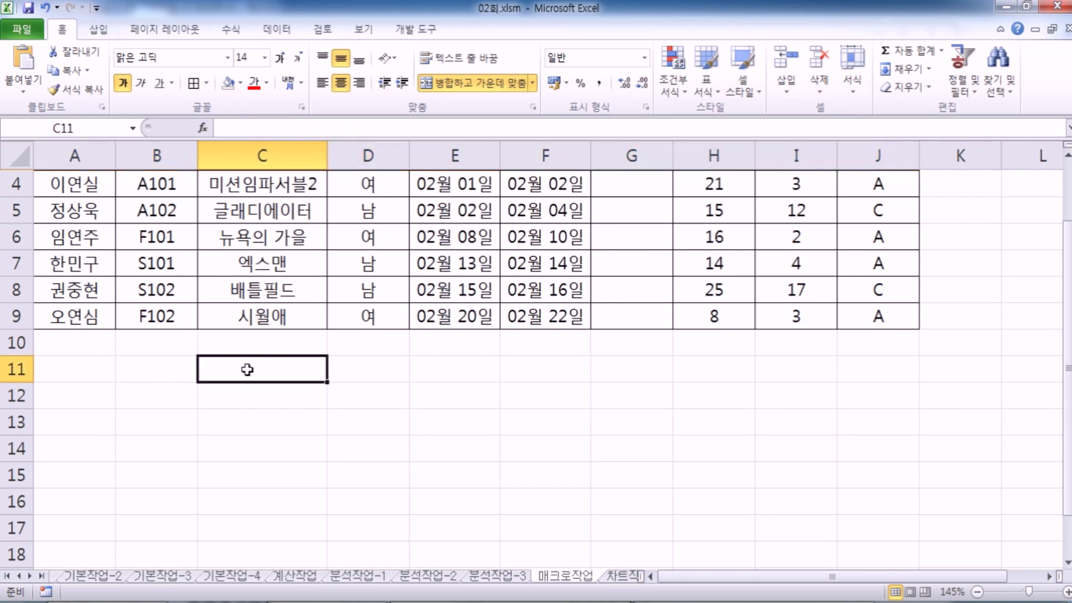
{"action": "left_click_drag", "start_coordinate": [248, 370], "coordinate": [240, 400]}
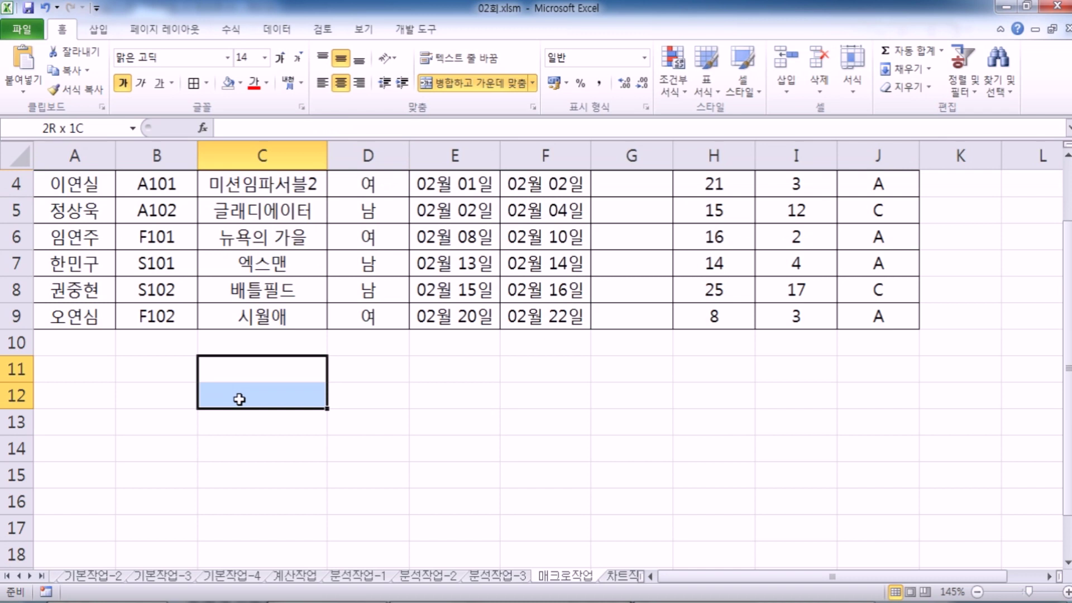
{"action": "left_click_drag", "start_coordinate": [240, 399], "coordinate": [240, 399]}
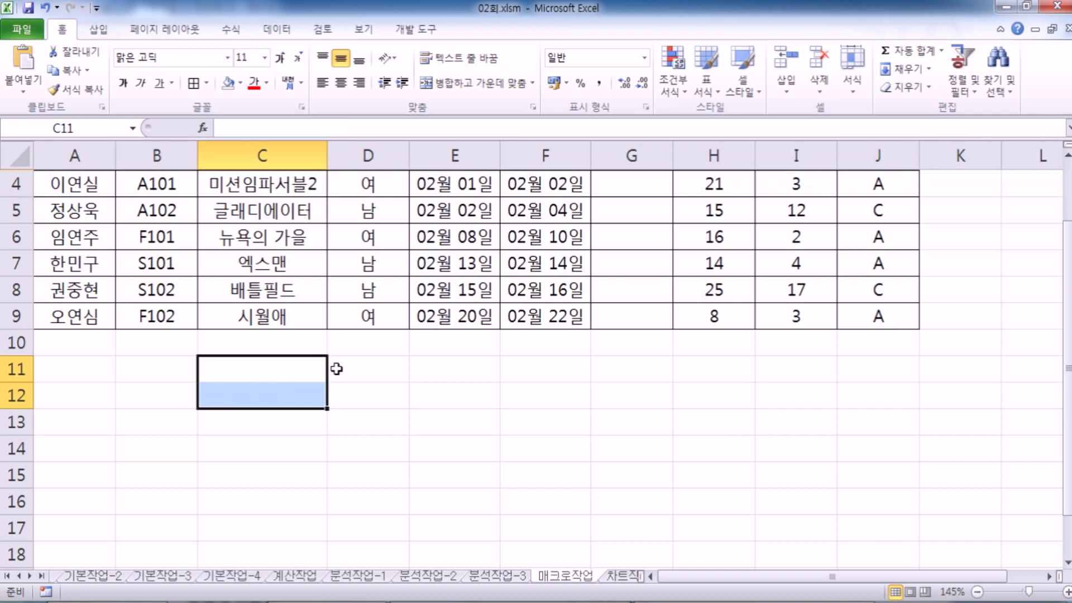
{"action": "left_click", "coordinate": [421, 34]}
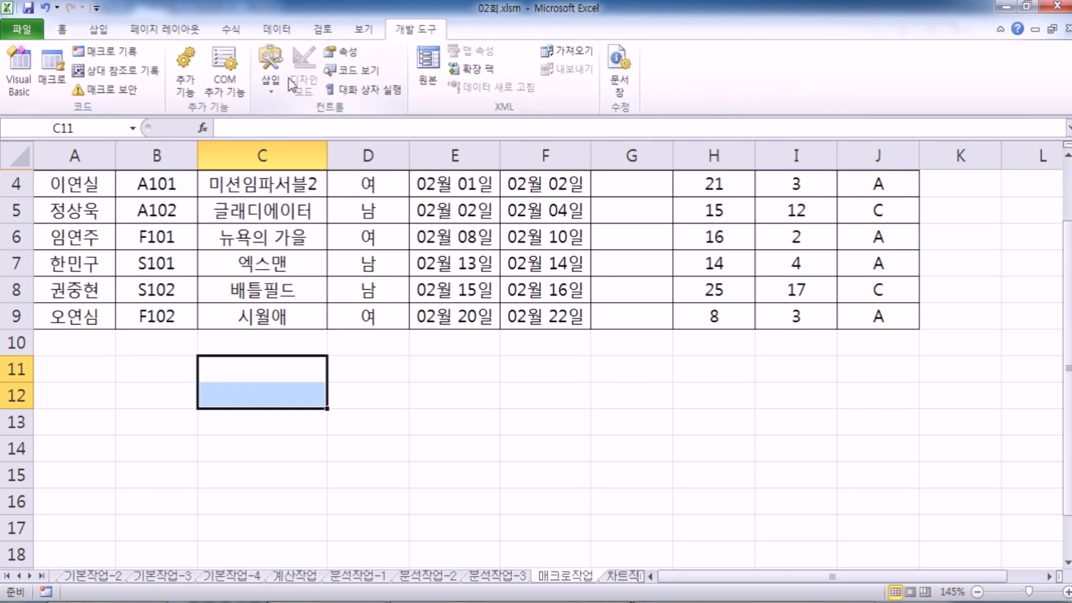
{"action": "left_click", "coordinate": [273, 86]}
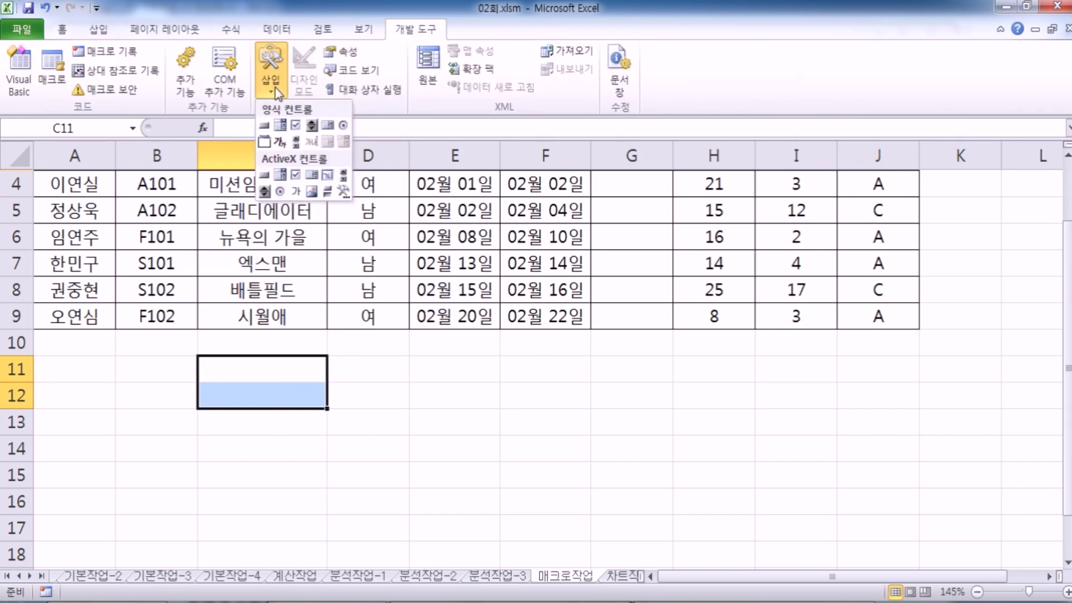
{"action": "left_click", "coordinate": [265, 127]}
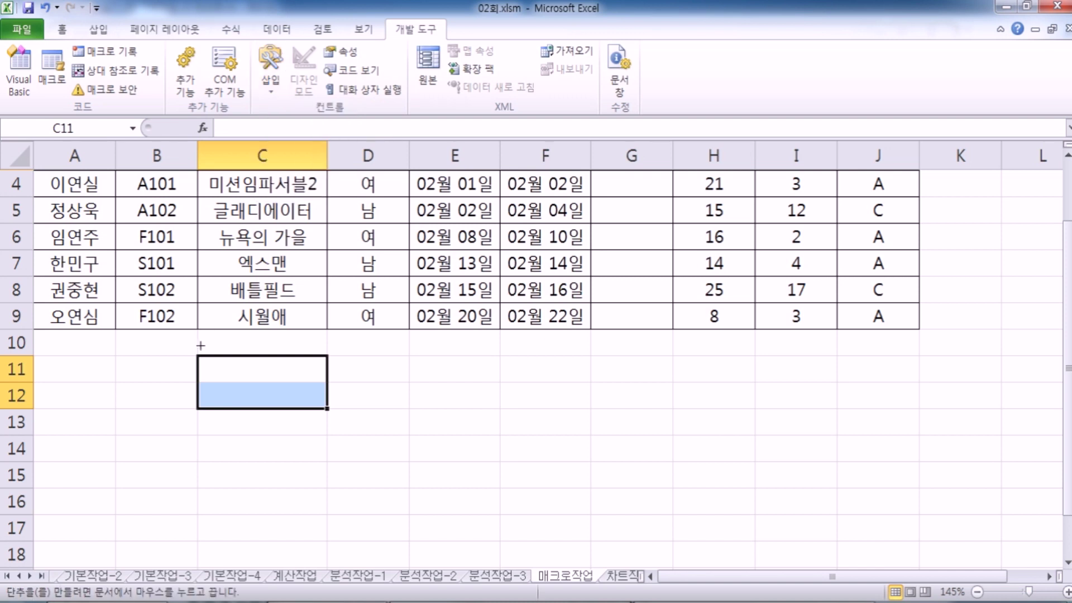
{"action": "left_click_drag", "start_coordinate": [198, 358], "coordinate": [327, 408]}
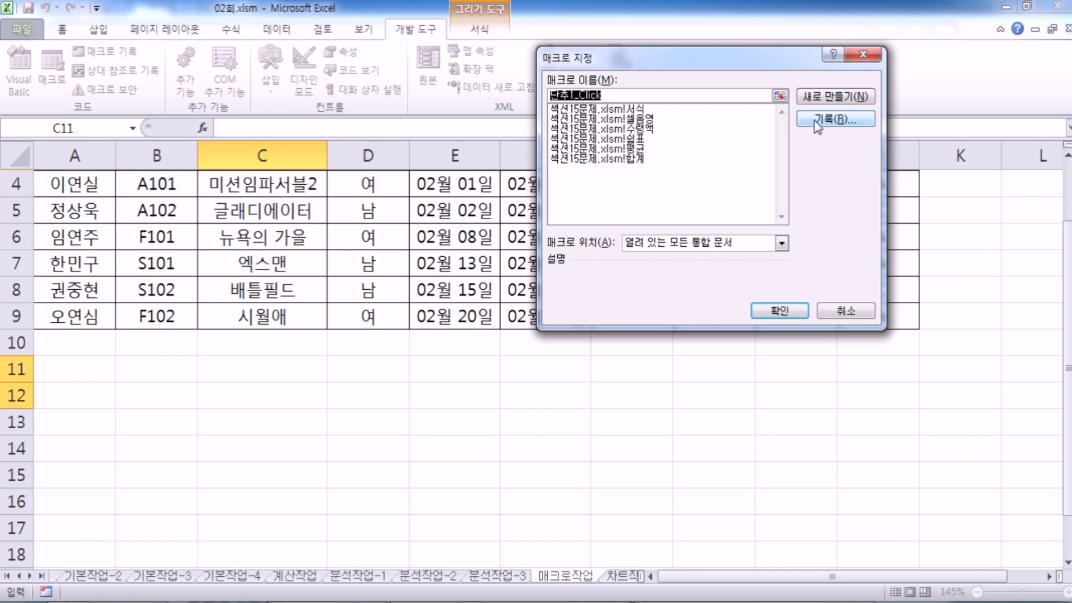
Step: Start recording a new macro named 대여일수 for the button, stored in the current workbook
{"action": "left_click", "coordinate": [857, 127]}
{"action": "type", "text": "ㅔ"}
{"action": "key", "text": "BackSpace"}
{"action": "type", "text": "eodudlifn"}
{"action": "key", "text": "shift+Home"}
{"action": "type", "text": "대여일수"}
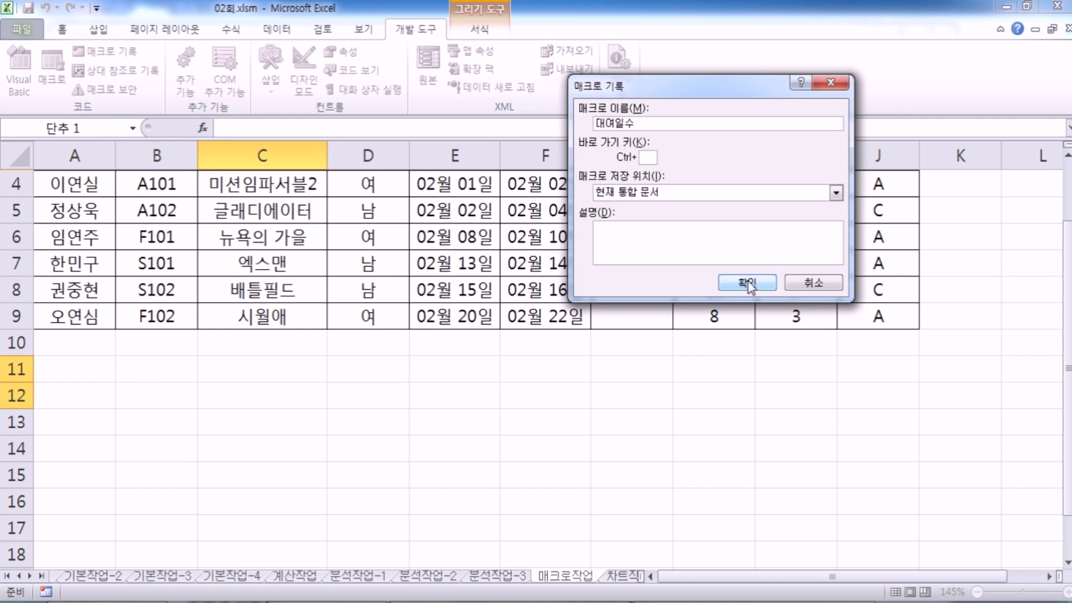
{"action": "left_click", "coordinate": [749, 284]}
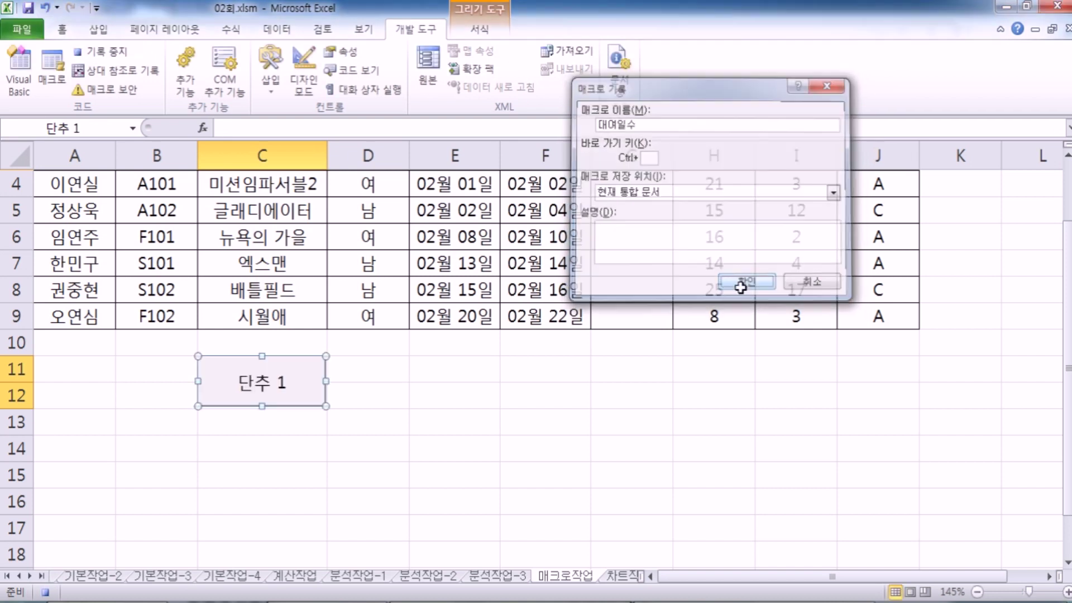
Step: Enter the formula =DAY(F4-E4) in G4 to calculate the first rental's 대여일수 while the macro records
{"action": "scroll", "coordinate": [687, 394], "scroll_direction": "up", "scroll_amount": 1}
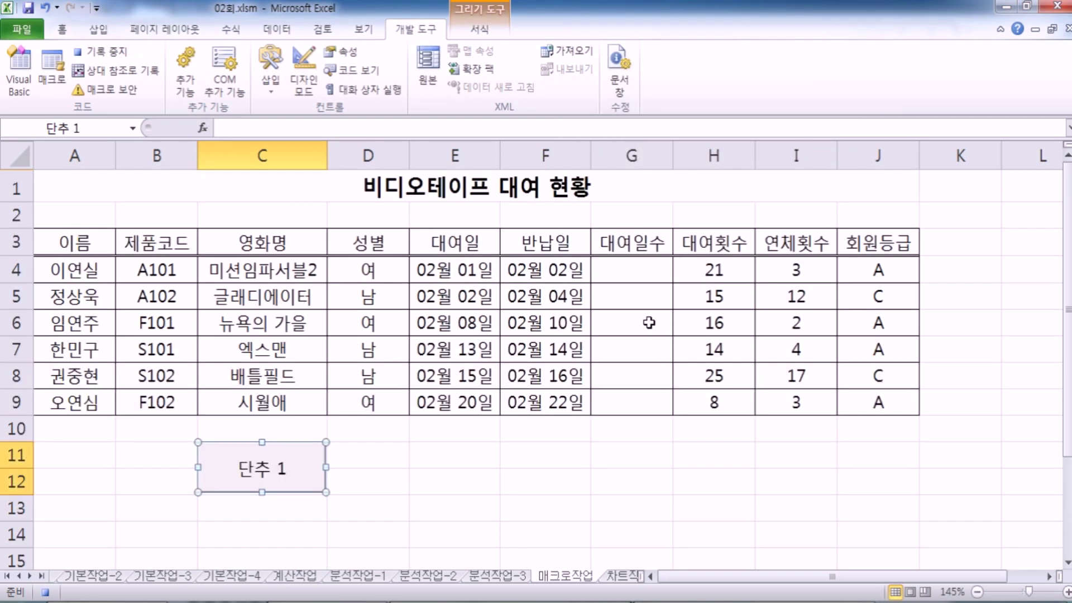
{"action": "left_click", "coordinate": [643, 271]}
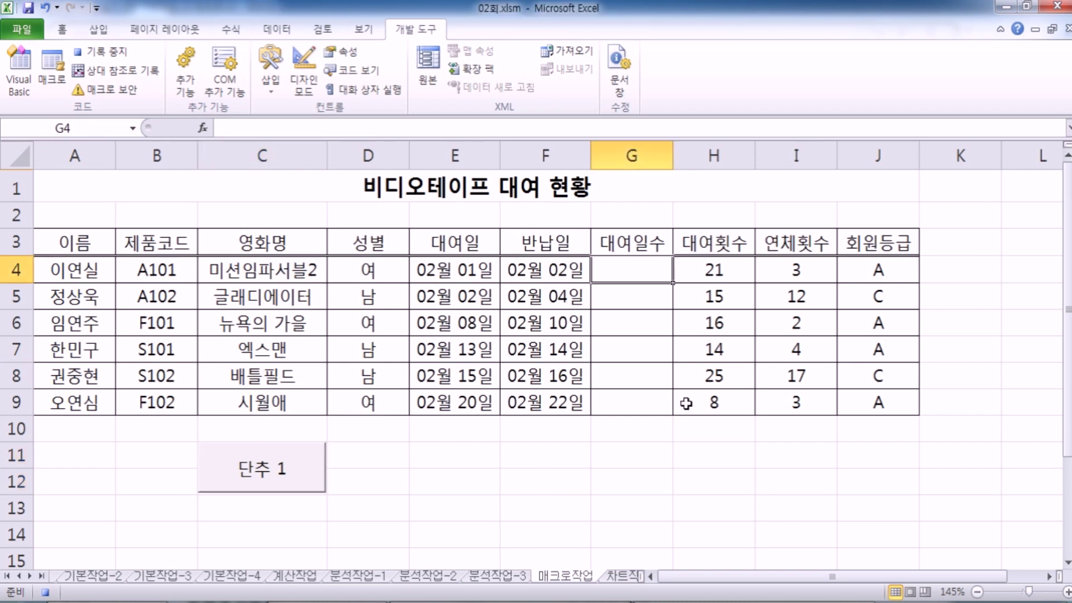
{"action": "type", "text": "="}
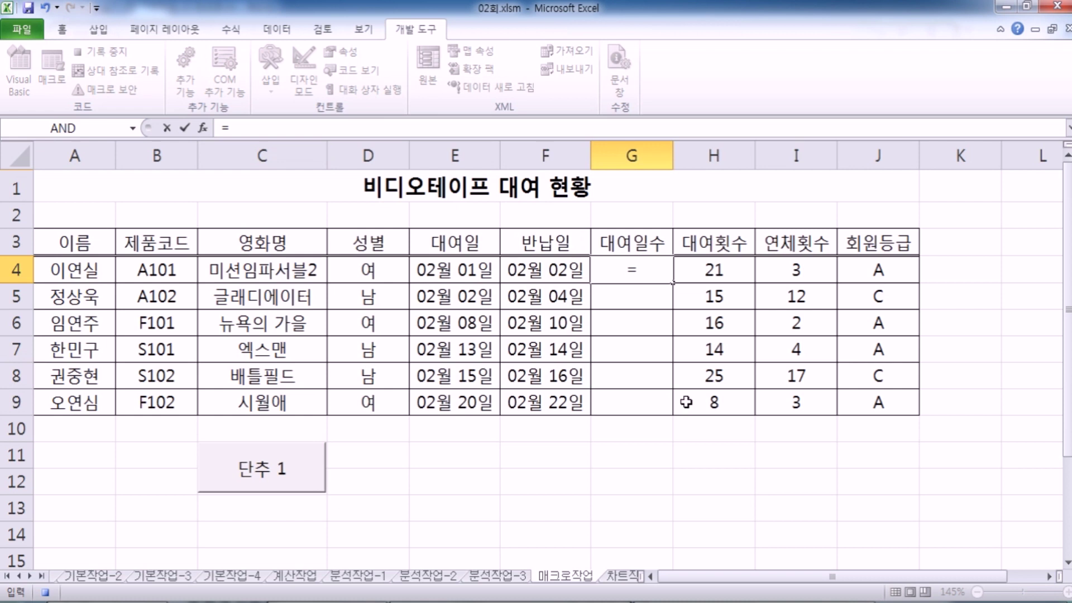
{"action": "type", "text": "d"}
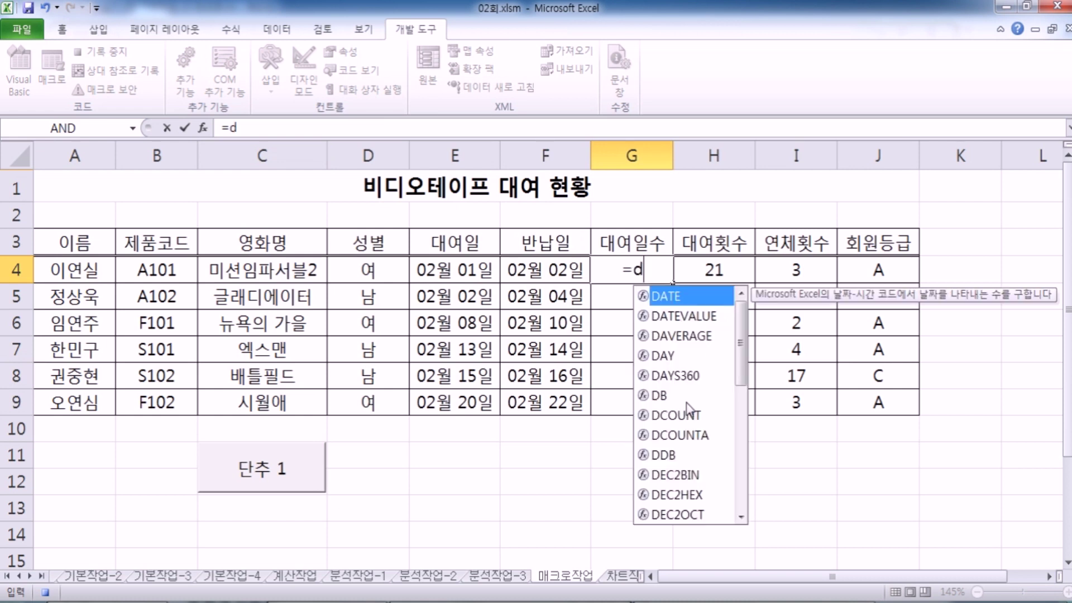
{"action": "type", "text": "ay"}
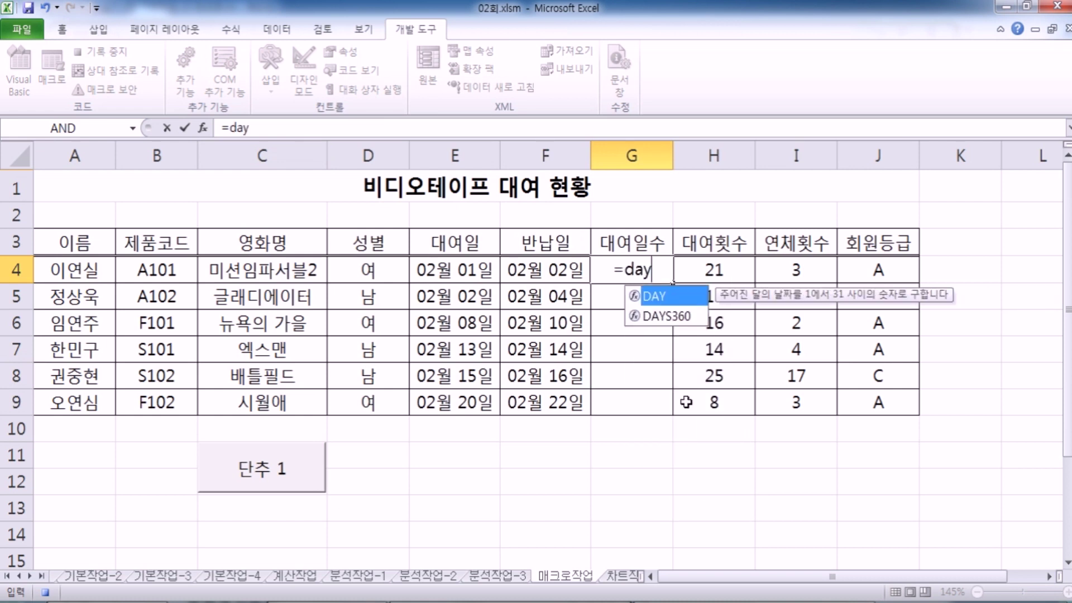
{"action": "type", "text": "("}
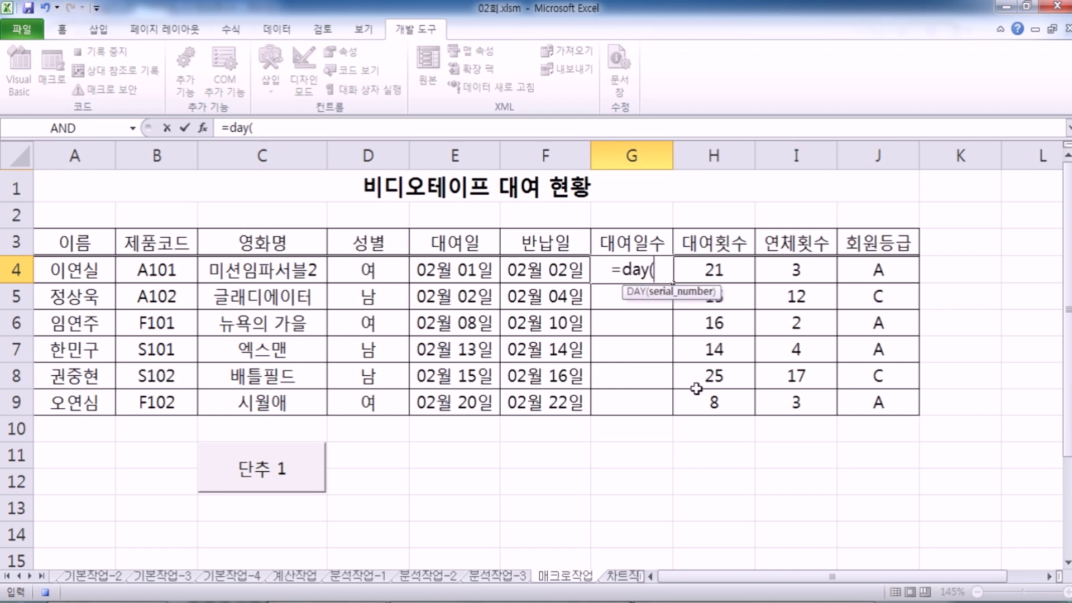
{"action": "left_click", "coordinate": [521, 267]}
{"action": "type", "text": "-"}
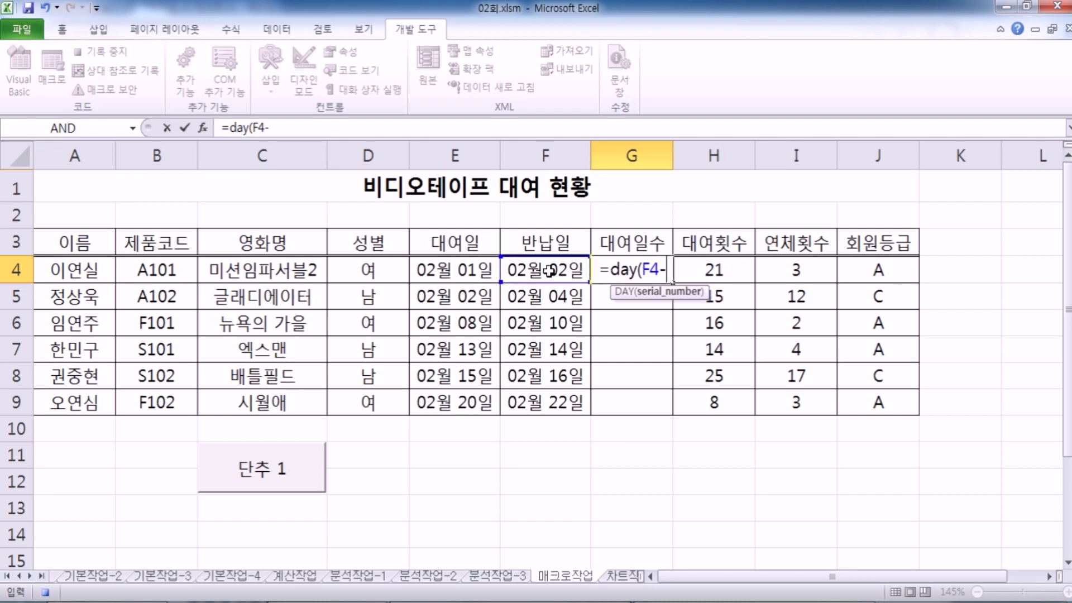
{"action": "left_click", "coordinate": [465, 270]}
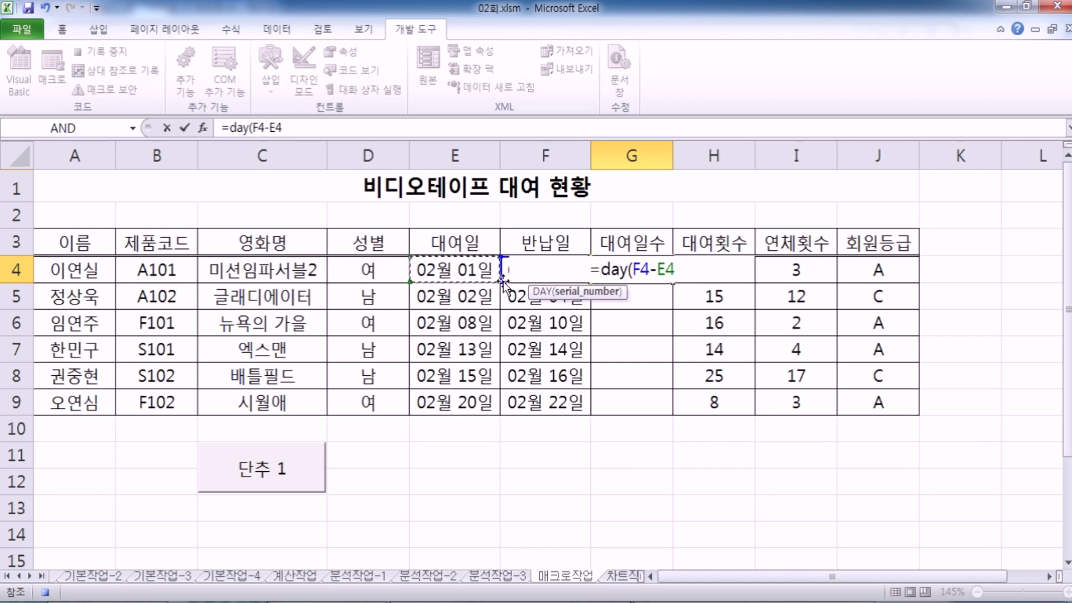
{"action": "type", "text": ")"}
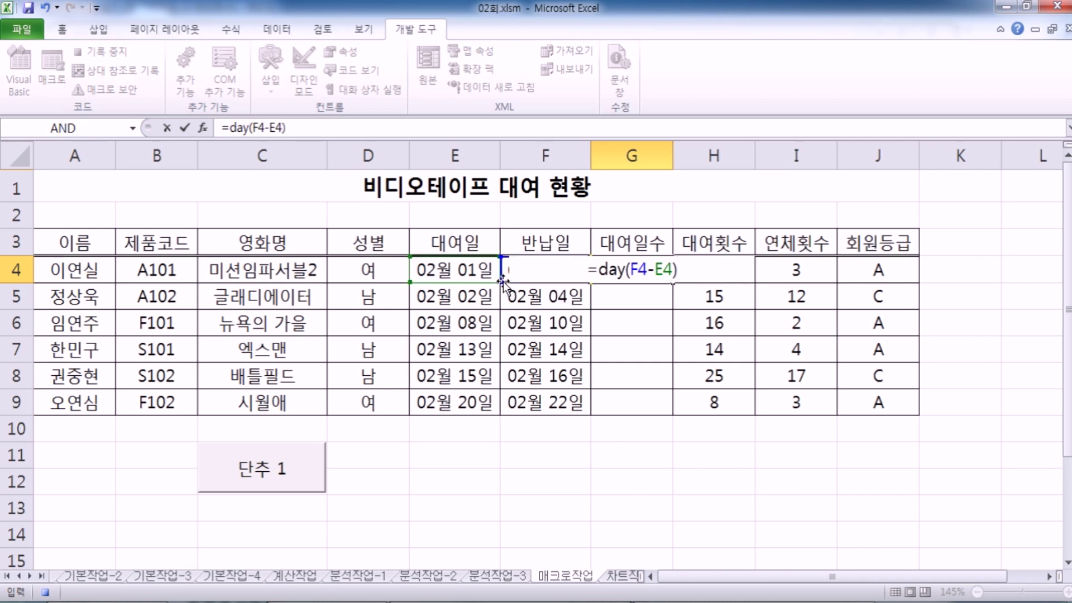
{"action": "key", "text": "Return"}
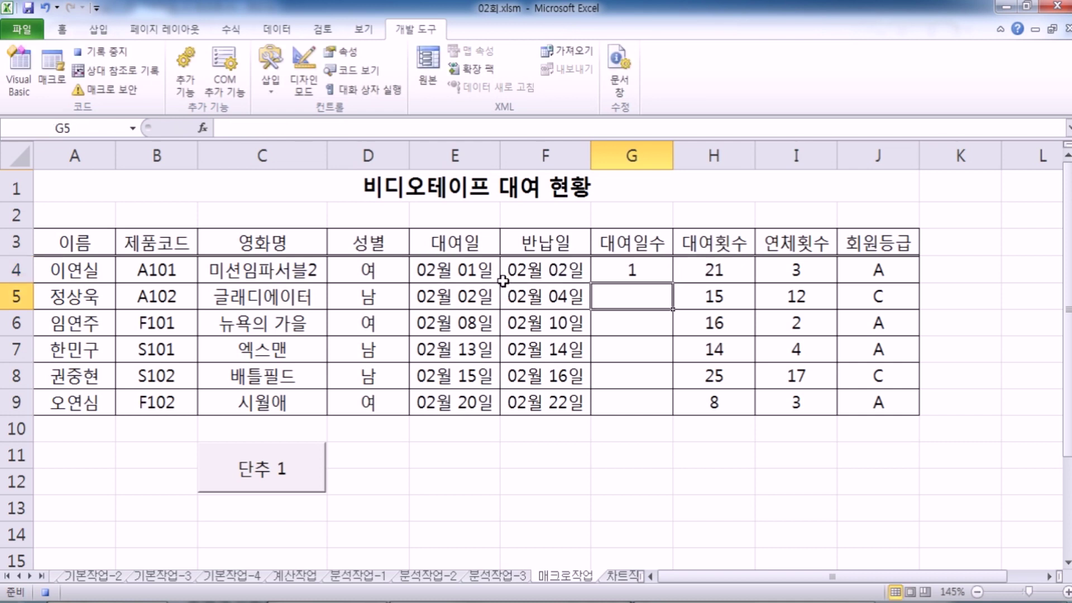
Step: Fill the 대여일수 formula from G4 down to G9, deselect the range and stop recording the macro
{"action": "left_click", "coordinate": [635, 269]}
{"action": "left_click_drag", "start_coordinate": [673, 283], "coordinate": [673, 408]}
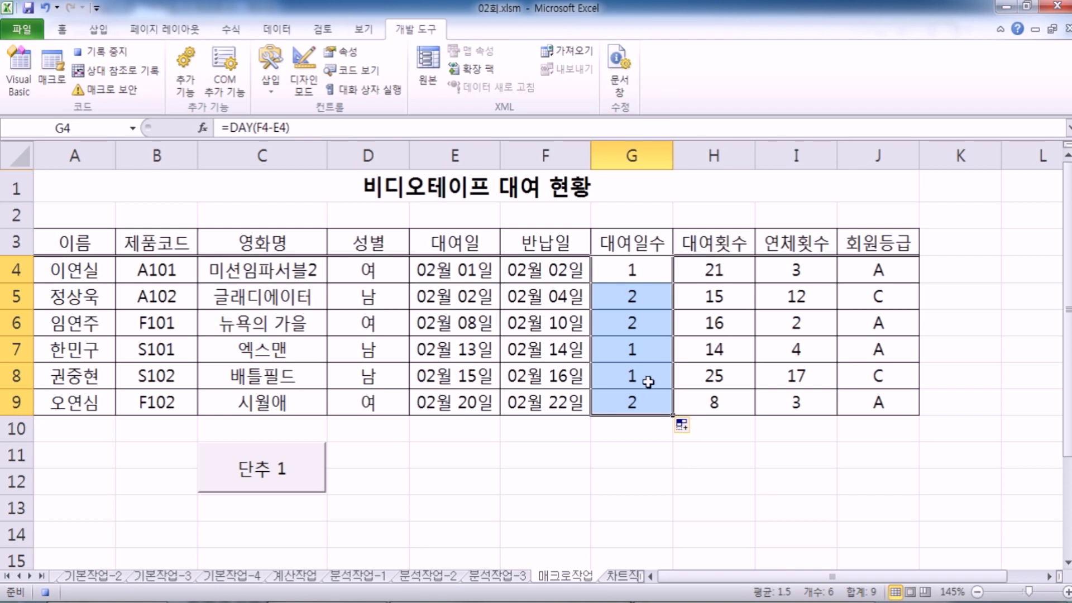
{"action": "left_click", "coordinate": [616, 436]}
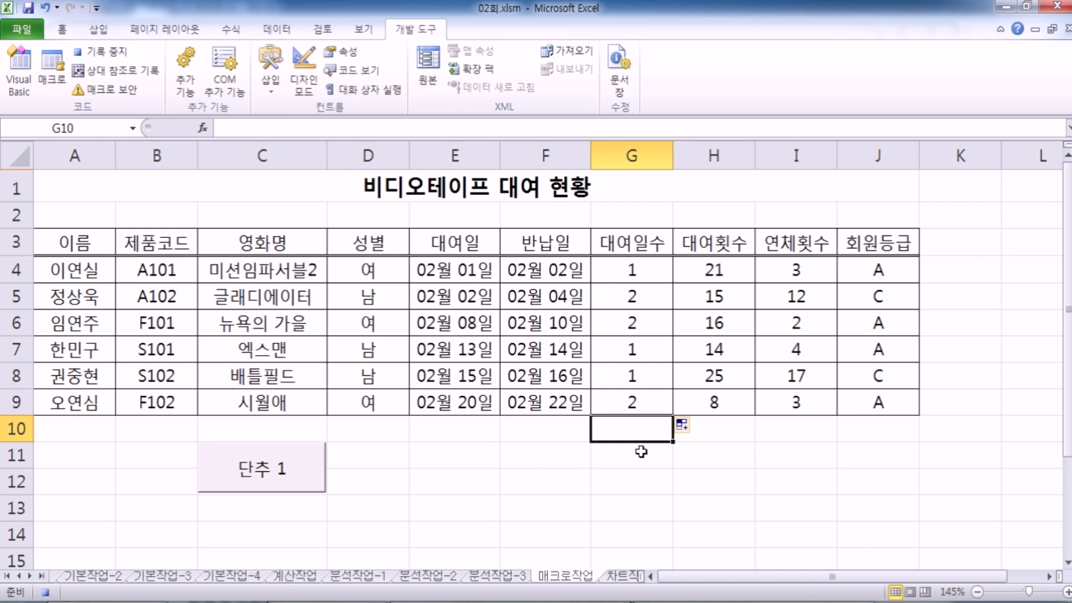
{"action": "left_click", "coordinate": [122, 55]}
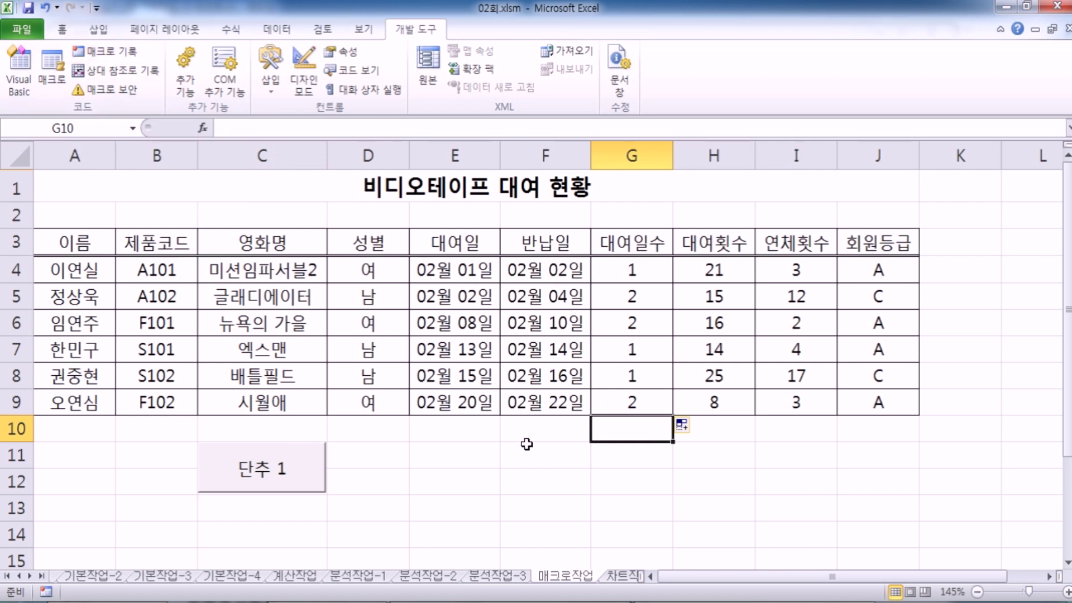
Step: Clear the 대여일수 values in G4:G9 and run the recorded macro with the button to test it
{"action": "scroll", "coordinate": [531, 438], "scroll_direction": "down", "scroll_amount": 2}
{"action": "scroll", "coordinate": [451, 384], "scroll_direction": "up", "scroll_amount": 1}
{"action": "scroll", "coordinate": [627, 245], "scroll_direction": "up", "scroll_amount": 1}
{"action": "left_click_drag", "start_coordinate": [624, 260], "coordinate": [617, 393]}
{"action": "key", "text": "Delete"}
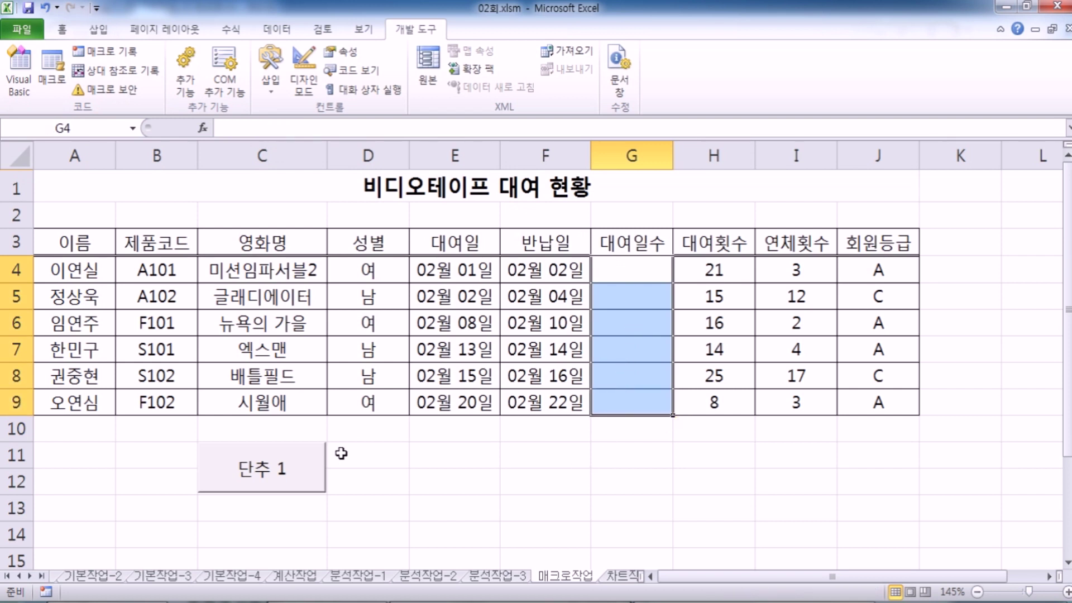
{"action": "left_click", "coordinate": [382, 463]}
{"action": "left_click", "coordinate": [307, 463]}
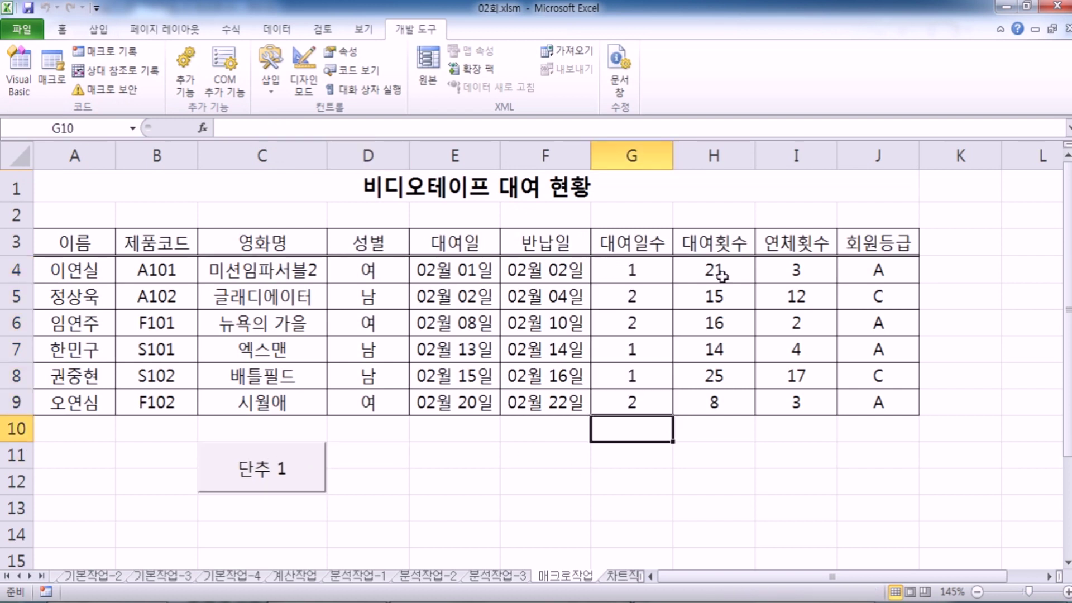
Step: Change the caption of the button on C11:C12 to 대여일수 and deselect it
{"action": "scroll", "coordinate": [680, 353], "scroll_direction": "down", "scroll_amount": 2}
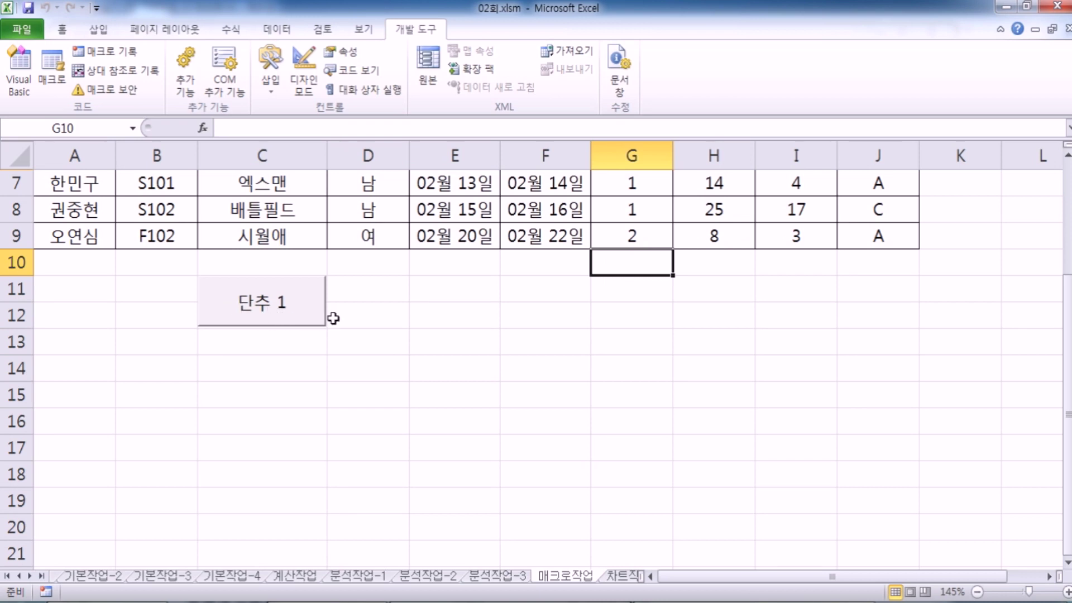
{"action": "right_click", "coordinate": [313, 318]}
{"action": "left_click", "coordinate": [279, 313]}
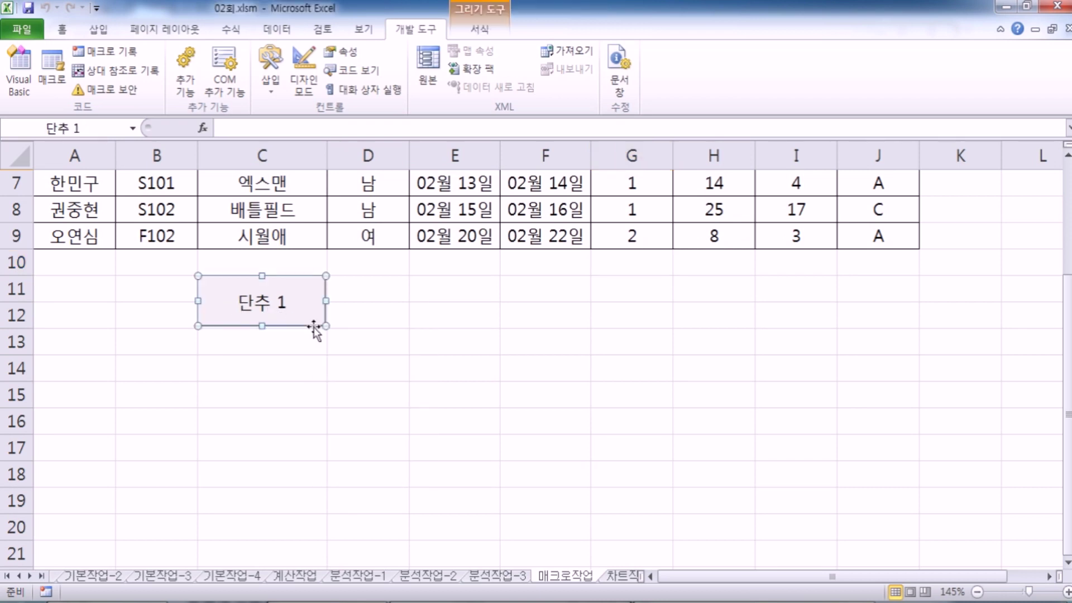
{"action": "type", "text": "eoidu"}
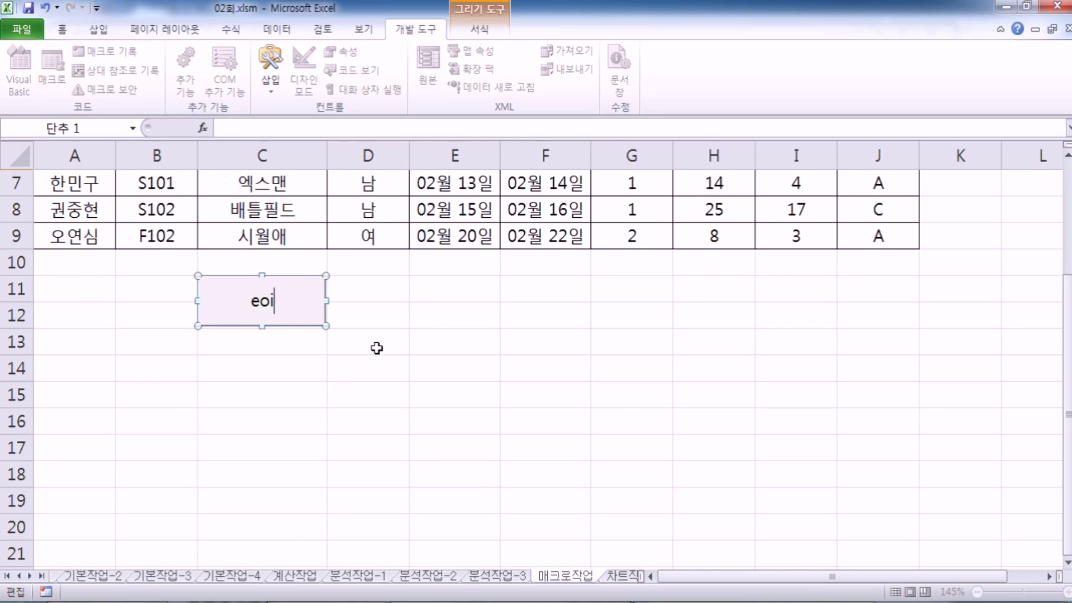
{"action": "key", "text": "BackSpace"}
{"action": "key", "text": "BackSpace"}
{"action": "key", "text": "BackSpace"}
{"action": "key", "text": "BackSpace"}
{"action": "key", "text": "BackSpace"}
{"action": "key", "text": "Hangul"}
{"action": "type", "text": "대여일수"}
{"action": "key", "text": "Escape"}
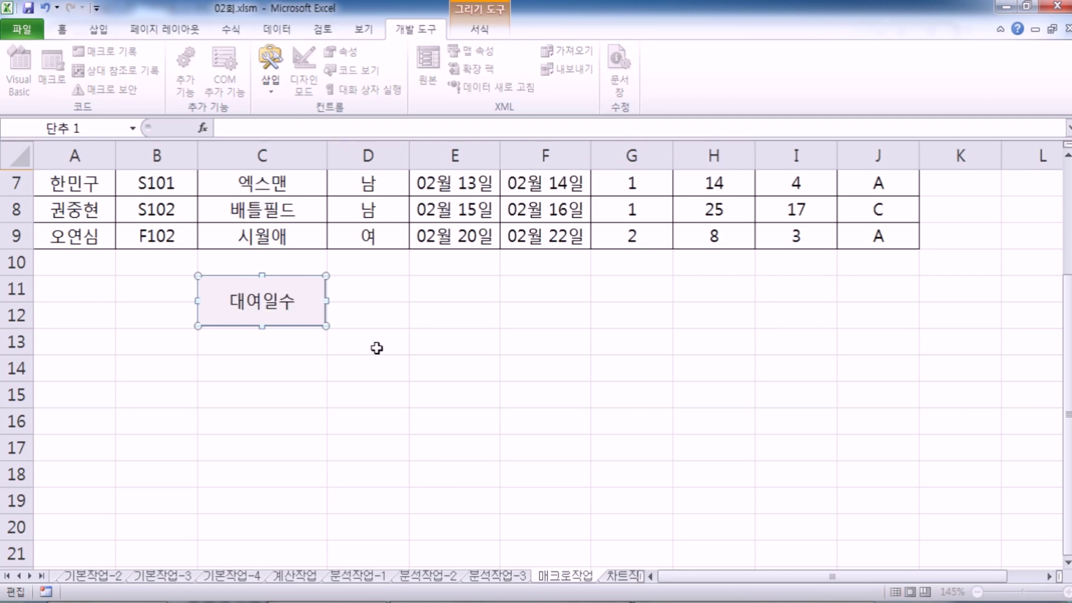
{"action": "key", "text": "Escape"}
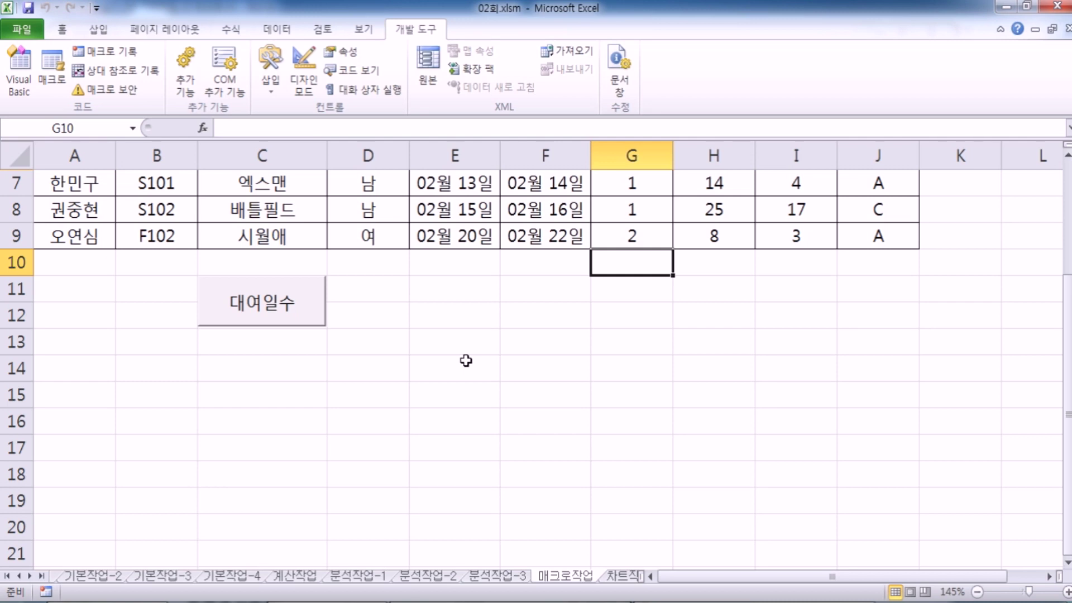
Step: Select the header row A3:J3 and examine the font and fill colour options available for it
{"action": "scroll", "coordinate": [469, 358], "scroll_direction": "down", "scroll_amount": 1}
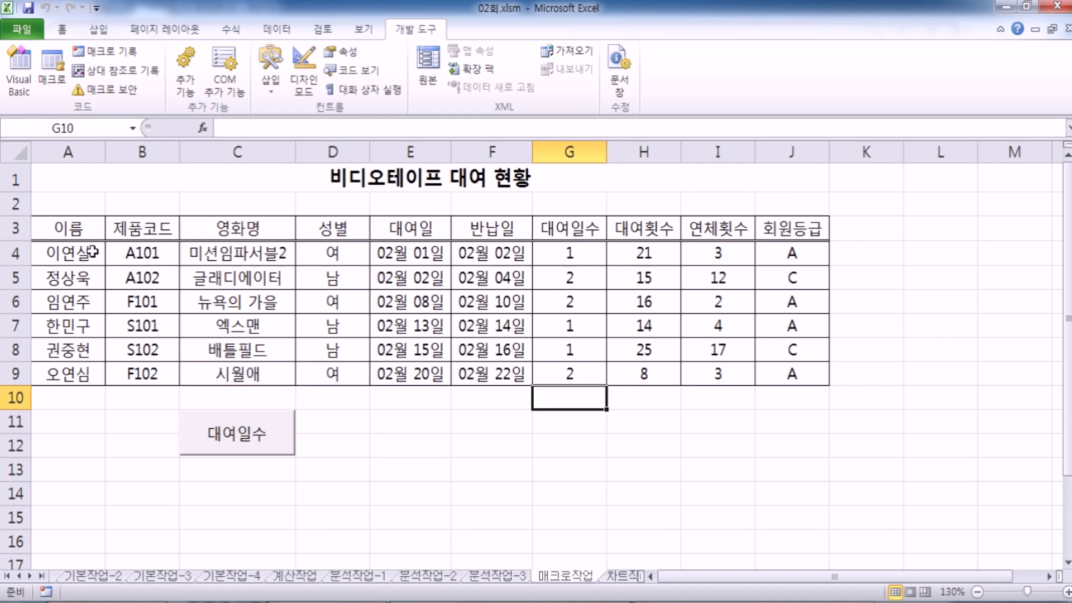
{"action": "left_click_drag", "start_coordinate": [45, 234], "coordinate": [768, 233]}
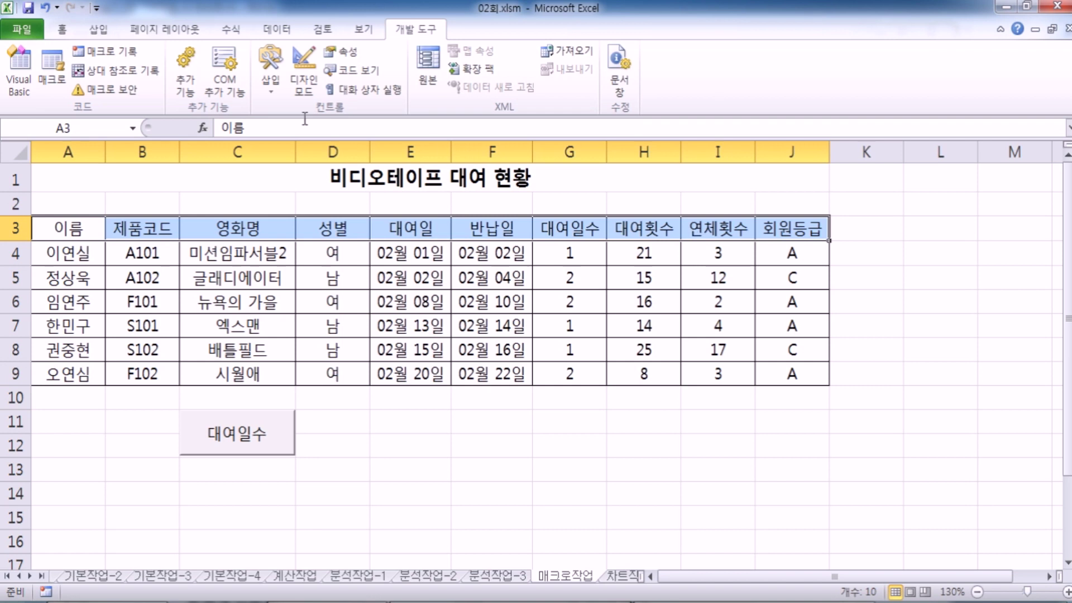
{"action": "left_click", "coordinate": [62, 29]}
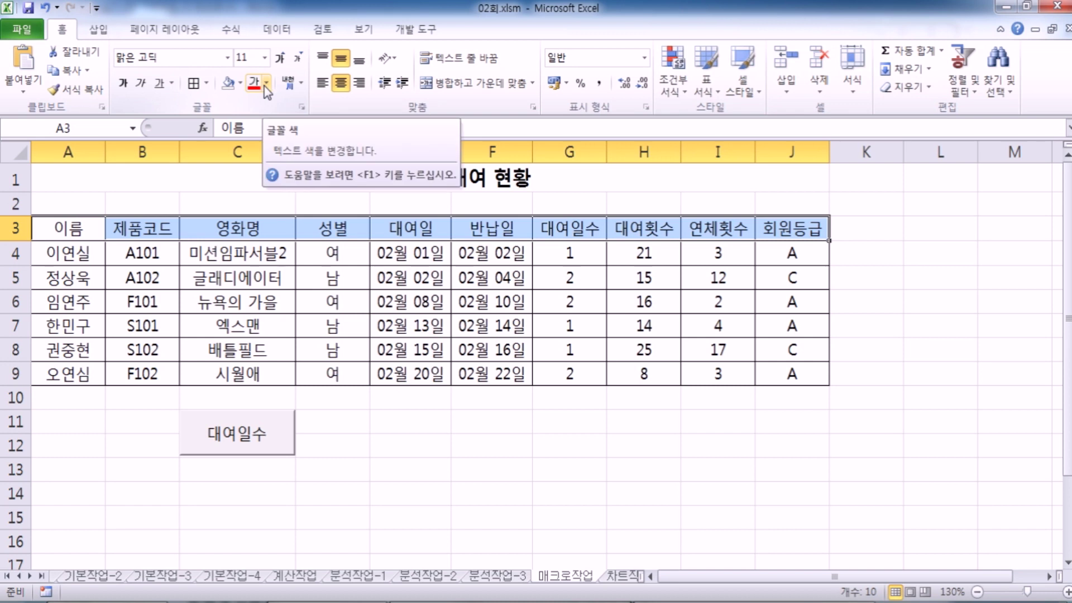
{"action": "left_click", "coordinate": [240, 84]}
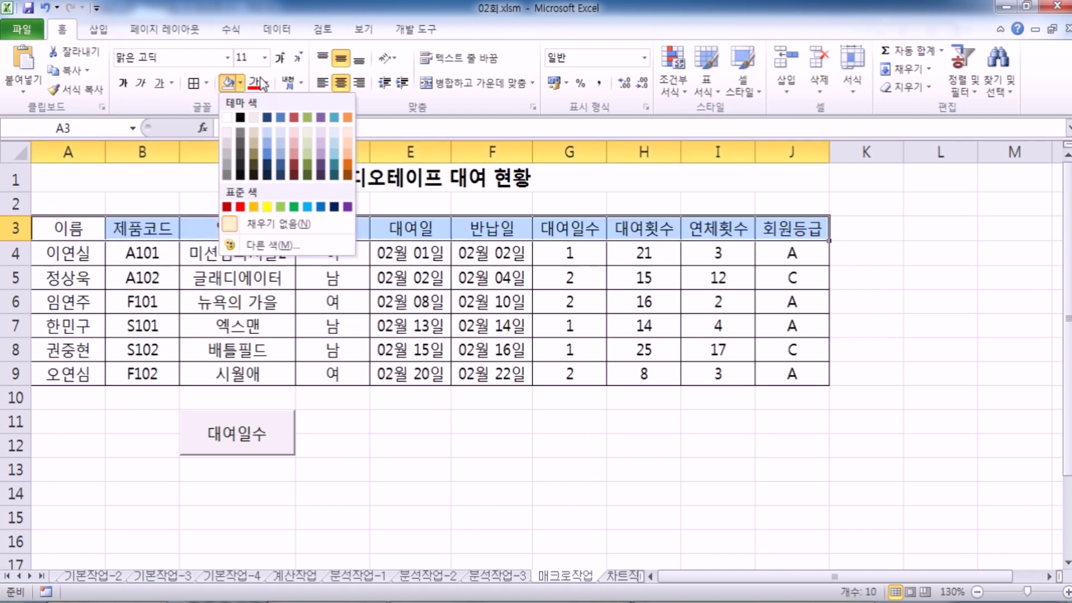
{"action": "left_click", "coordinate": [68, 223]}
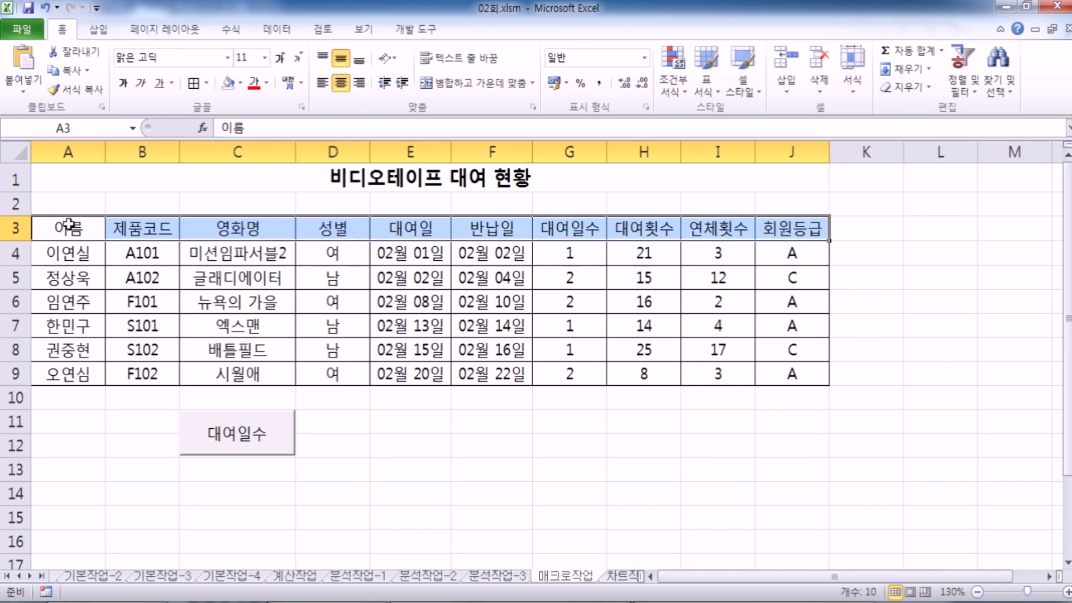
Step: Insert an upward ribbon (위쪽 리본) shape that exactly covers cells E11:F12
{"action": "left_click", "coordinate": [68, 223]}
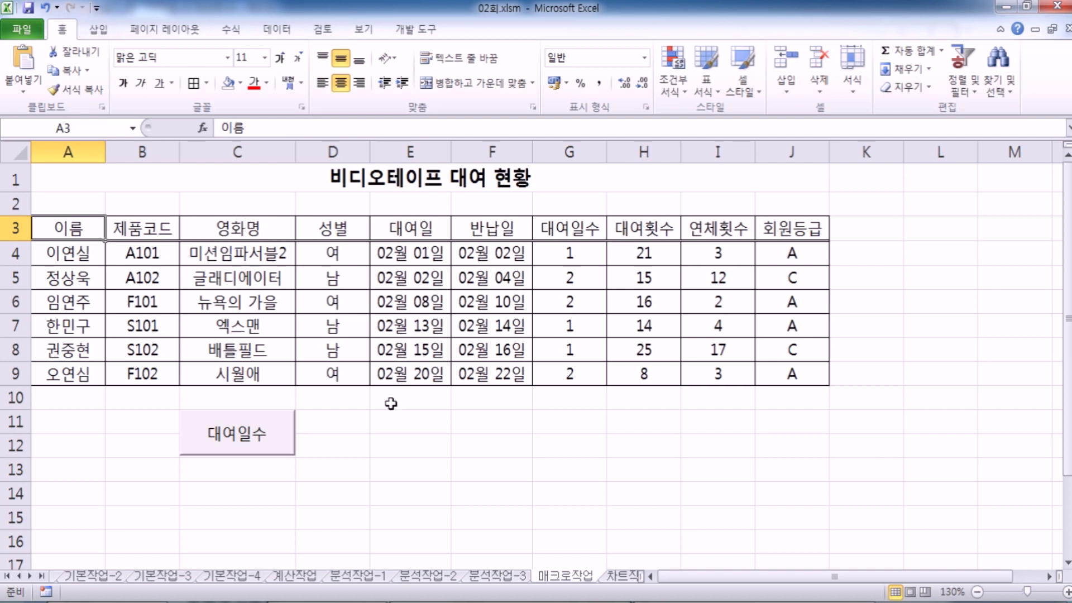
{"action": "left_click_drag", "start_coordinate": [388, 418], "coordinate": [481, 445]}
{"action": "left_click", "coordinate": [442, 428]}
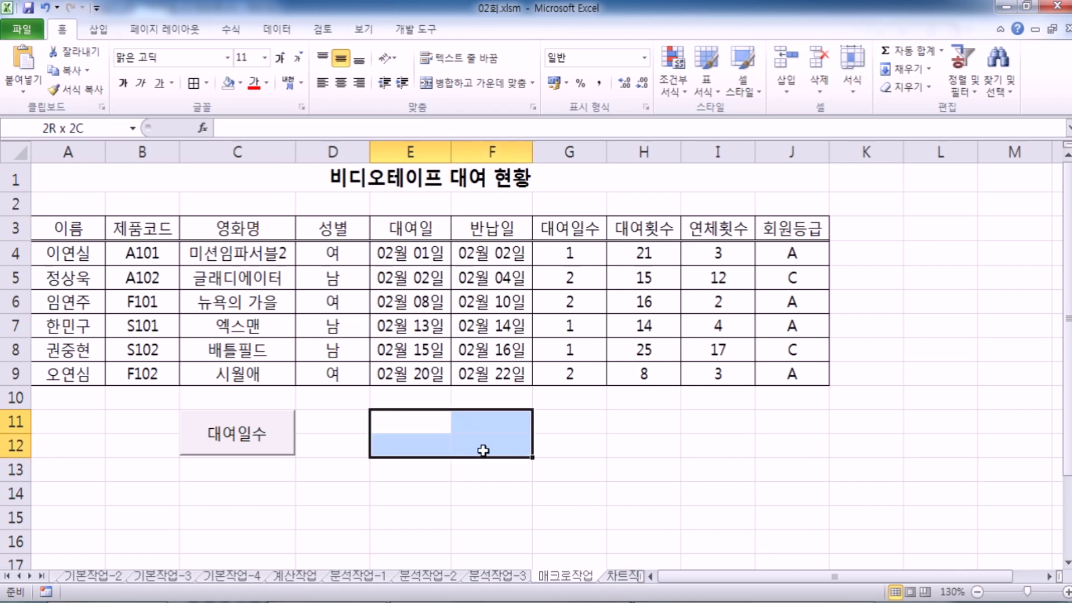
{"action": "left_click", "coordinate": [416, 425]}
{"action": "left_click_drag", "start_coordinate": [415, 425], "coordinate": [493, 446]}
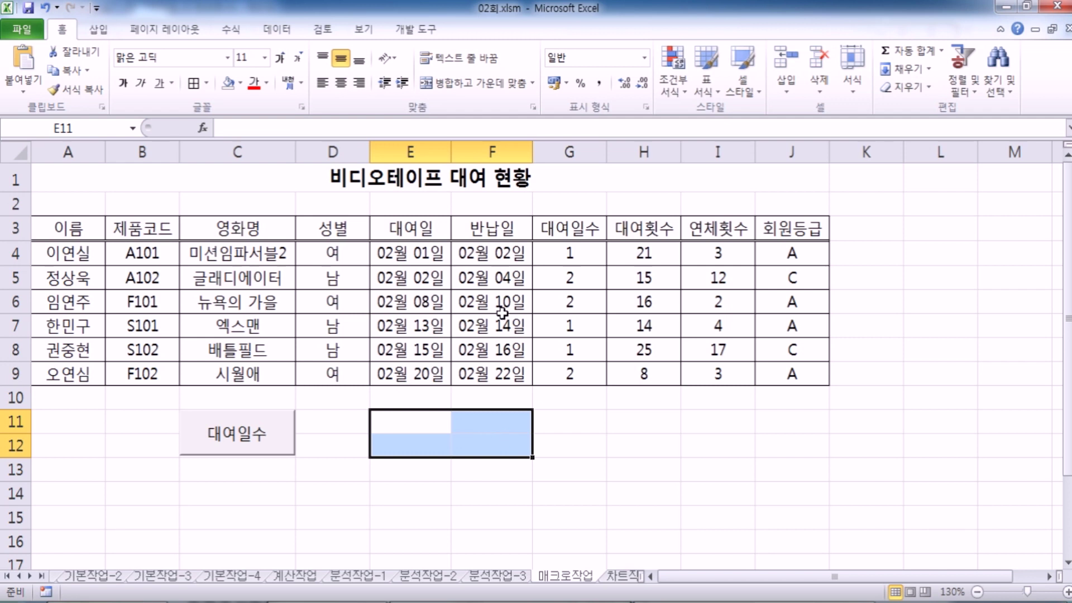
{"action": "left_click", "coordinate": [103, 31]}
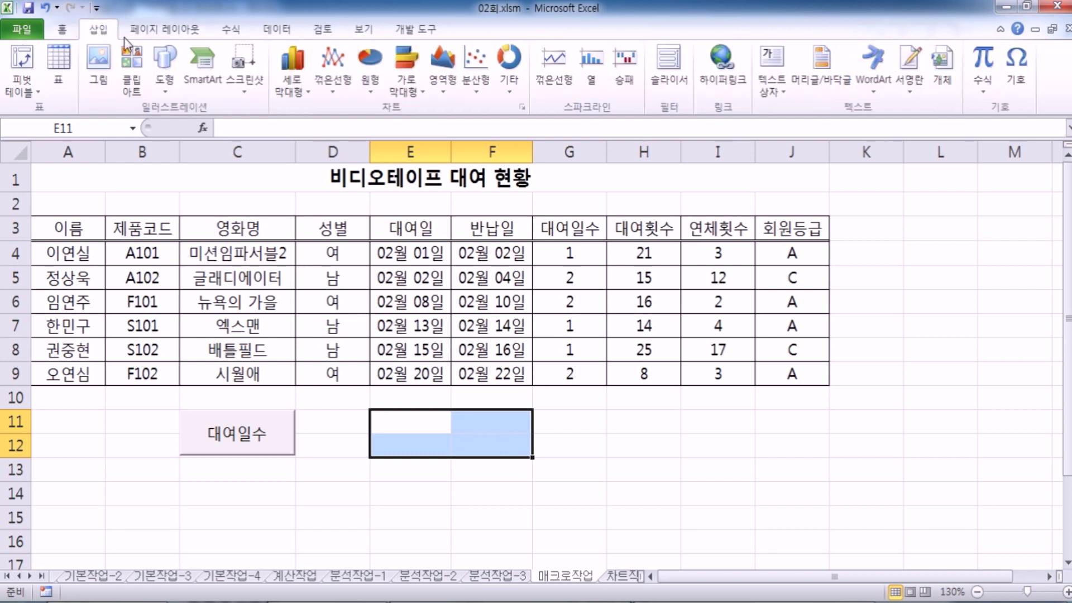
{"action": "left_click", "coordinate": [165, 64]}
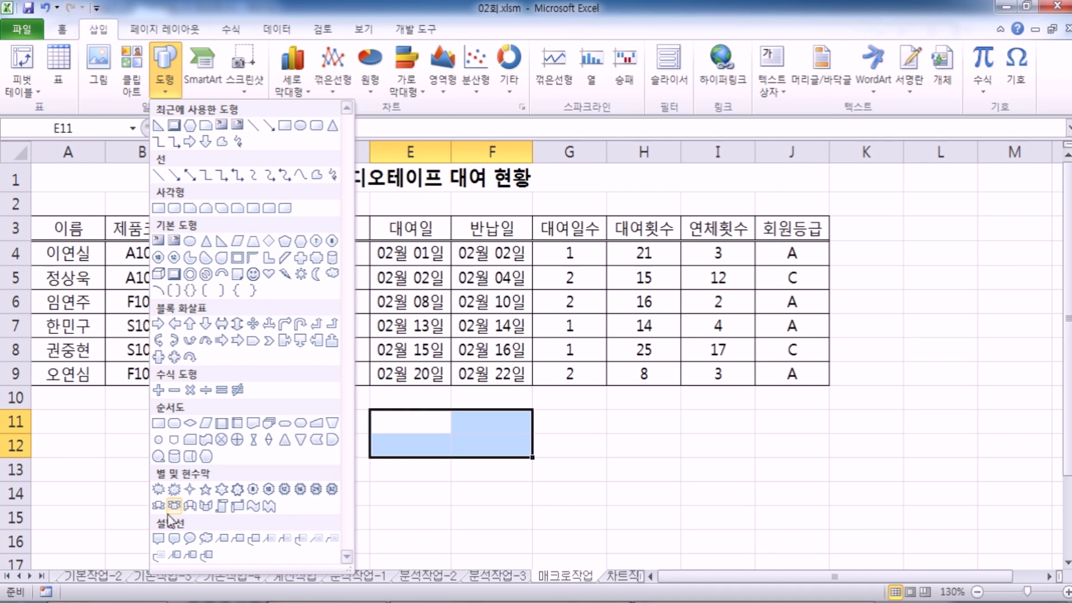
{"action": "left_click", "coordinate": [159, 507]}
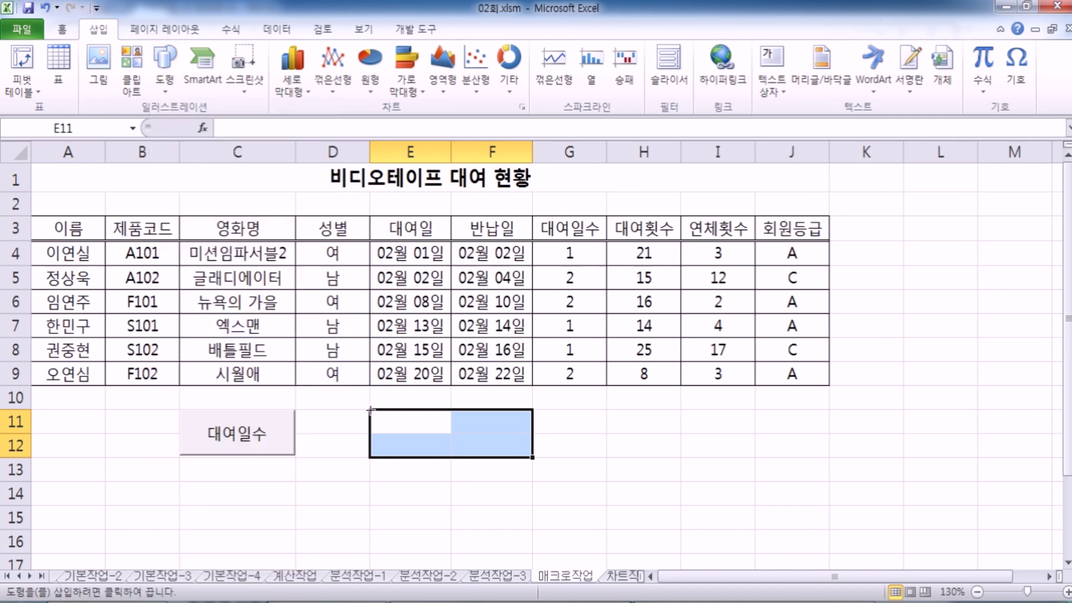
{"action": "left_click_drag", "start_coordinate": [369, 409], "coordinate": [531, 458]}
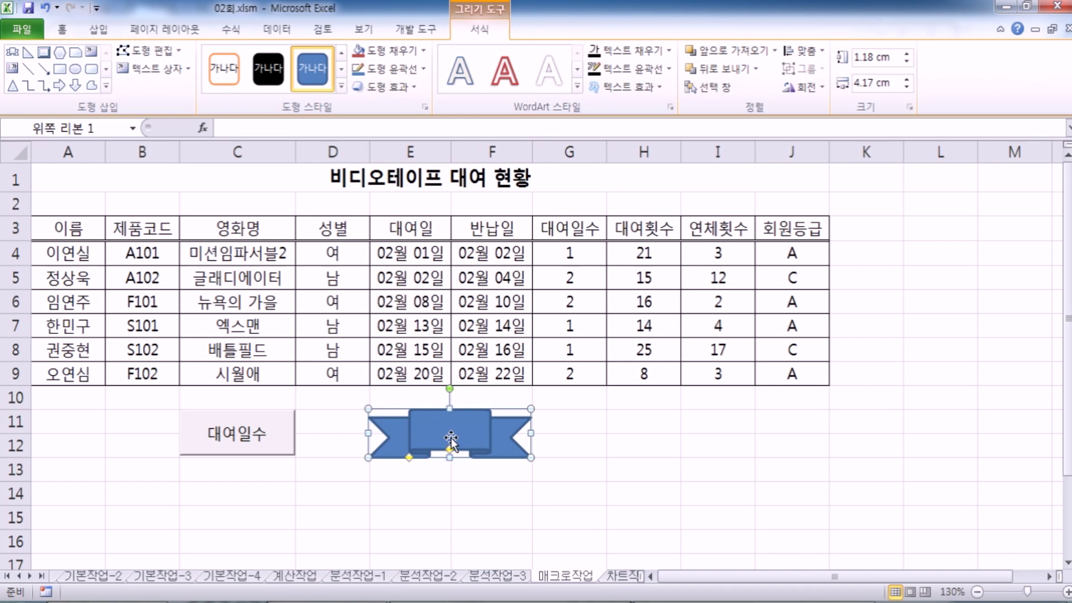
Step: Label the ribbon shape 서식 and centre the text horizontally and vertically
{"action": "type", "text": "서식"}
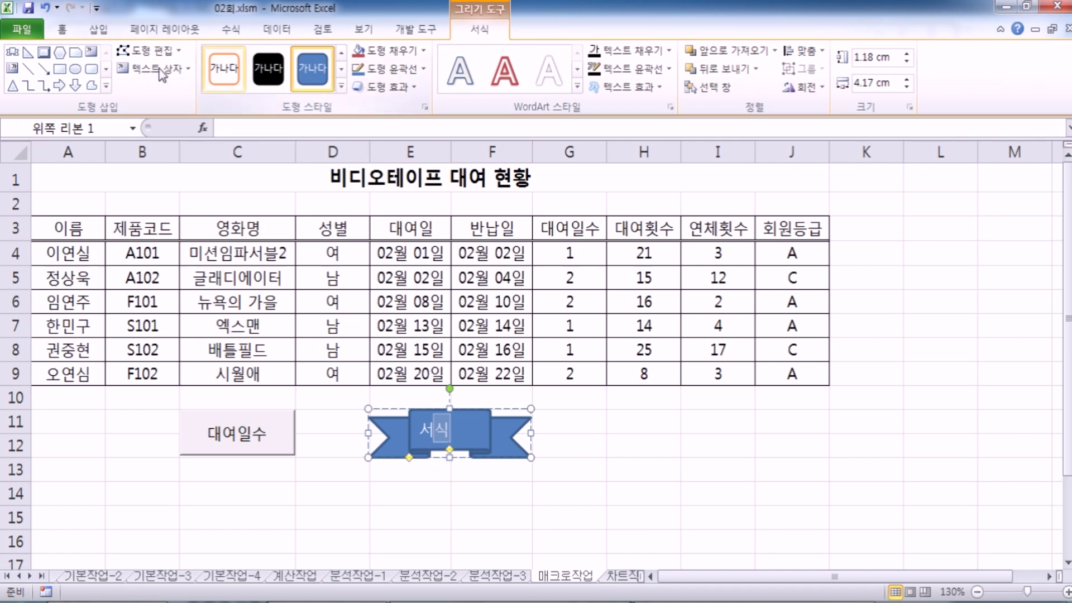
{"action": "left_click", "coordinate": [63, 31]}
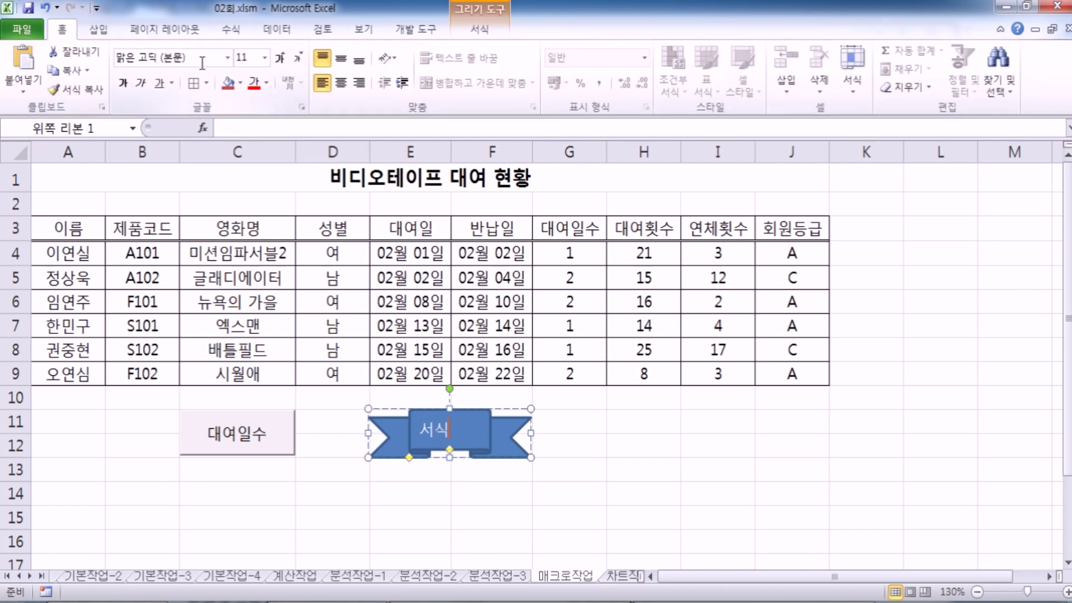
{"action": "left_click", "coordinate": [340, 87]}
{"action": "left_click", "coordinate": [342, 65]}
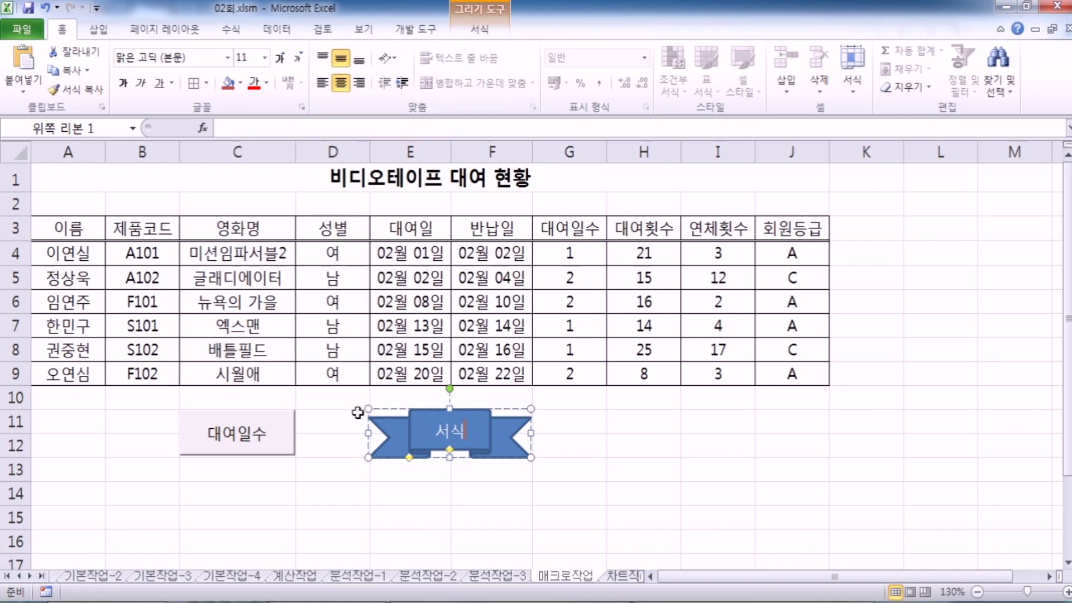
{"action": "left_click", "coordinate": [404, 433]}
Step: Assign a newly recorded macro named 서식 to the ribbon shape, stored in the current workbook, and start recording
{"action": "scroll", "coordinate": [396, 403], "scroll_direction": "down", "scroll_amount": 2}
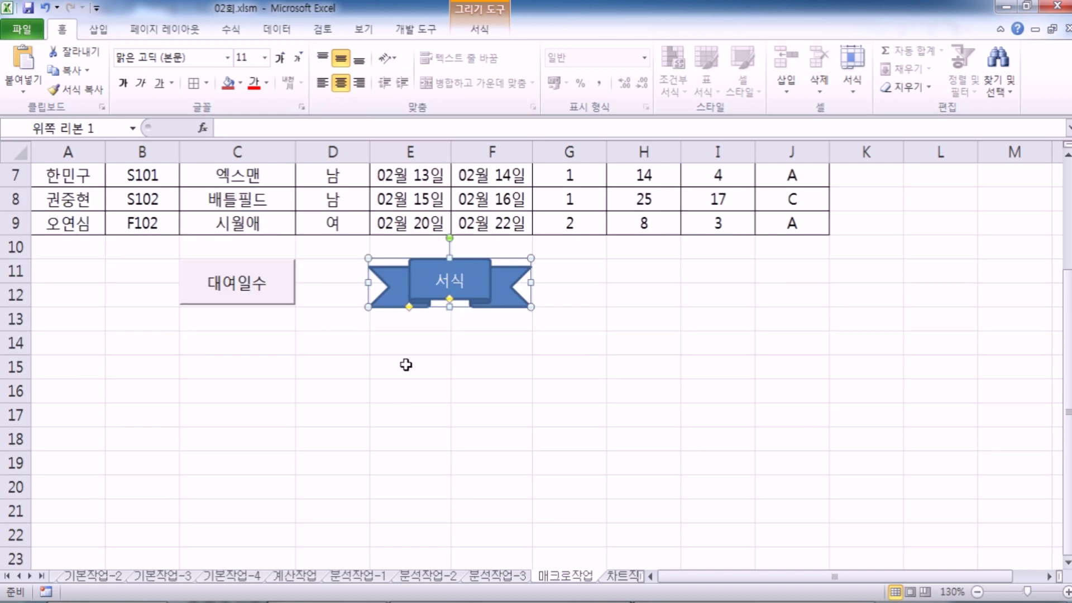
{"action": "right_click", "coordinate": [393, 264]}
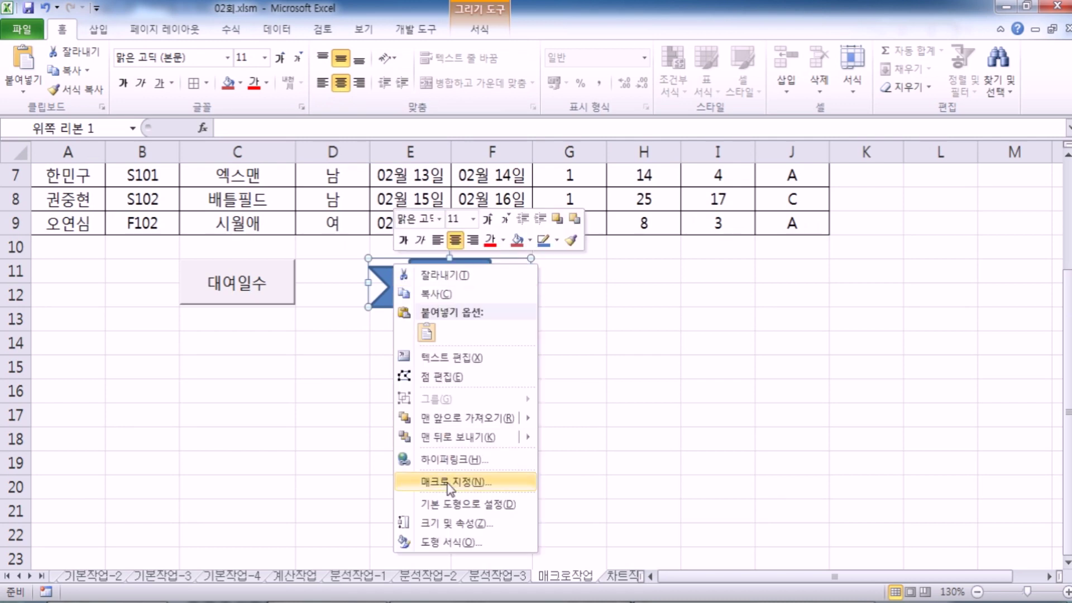
{"action": "left_click", "coordinate": [370, 284]}
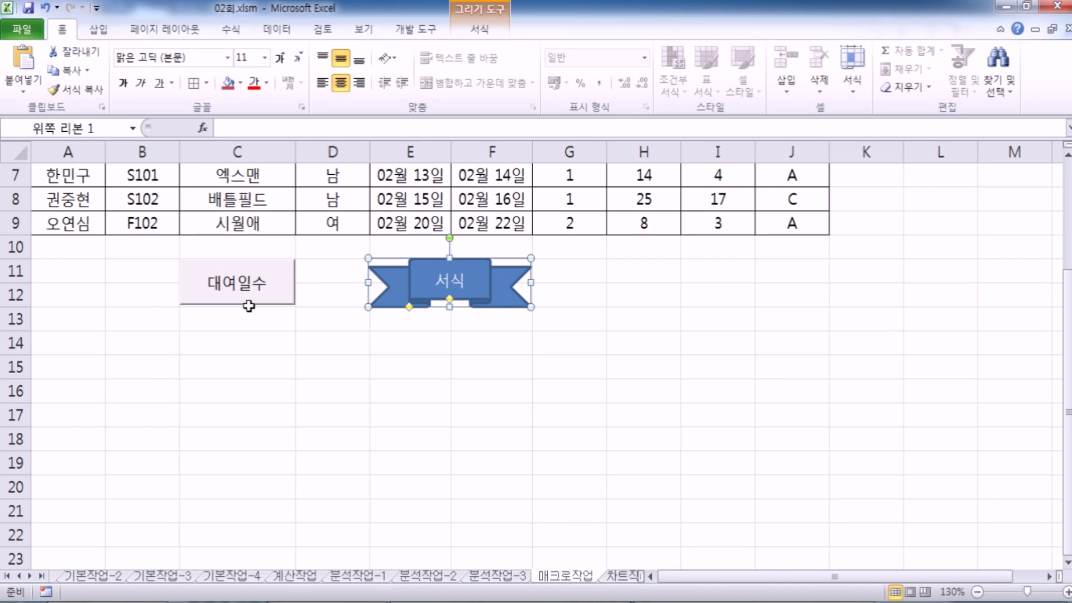
{"action": "right_click", "coordinate": [403, 275]}
{"action": "left_click", "coordinate": [453, 493]}
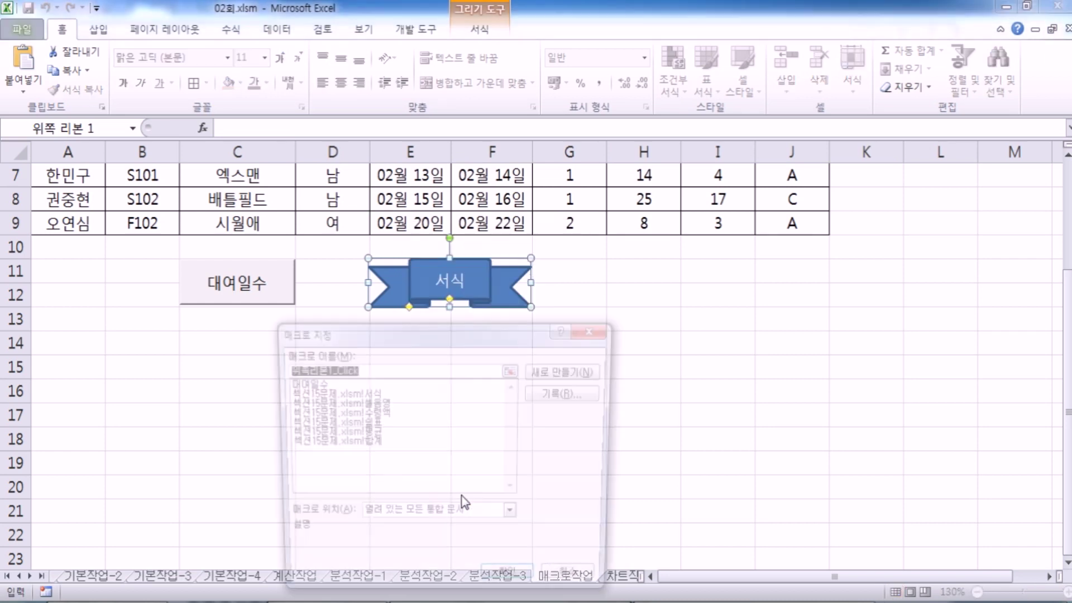
{"action": "left_click_drag", "start_coordinate": [417, 330], "coordinate": [584, 131]}
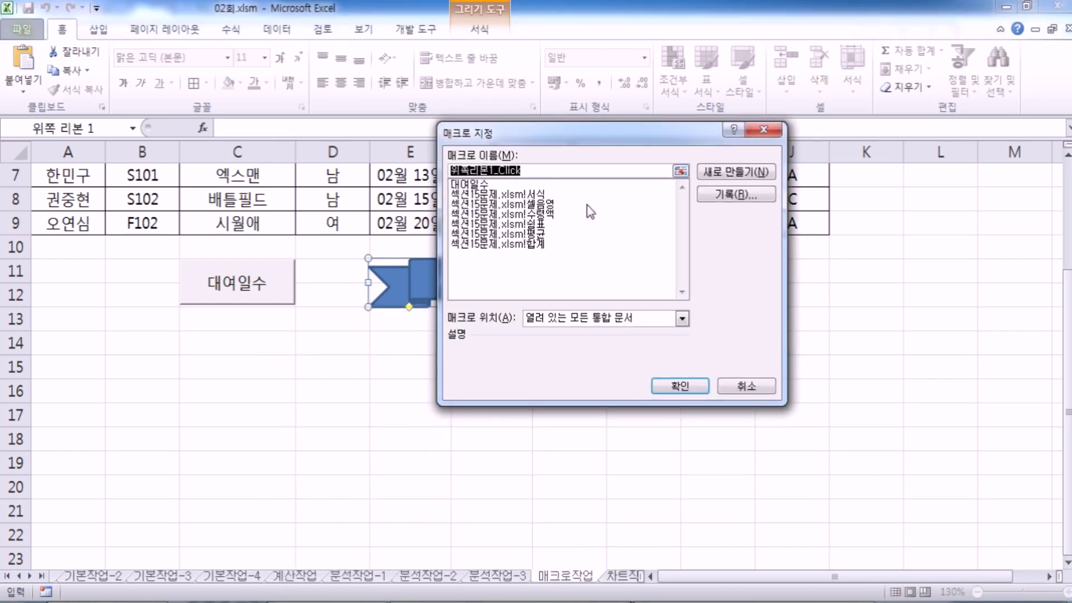
{"action": "left_click", "coordinate": [715, 197]}
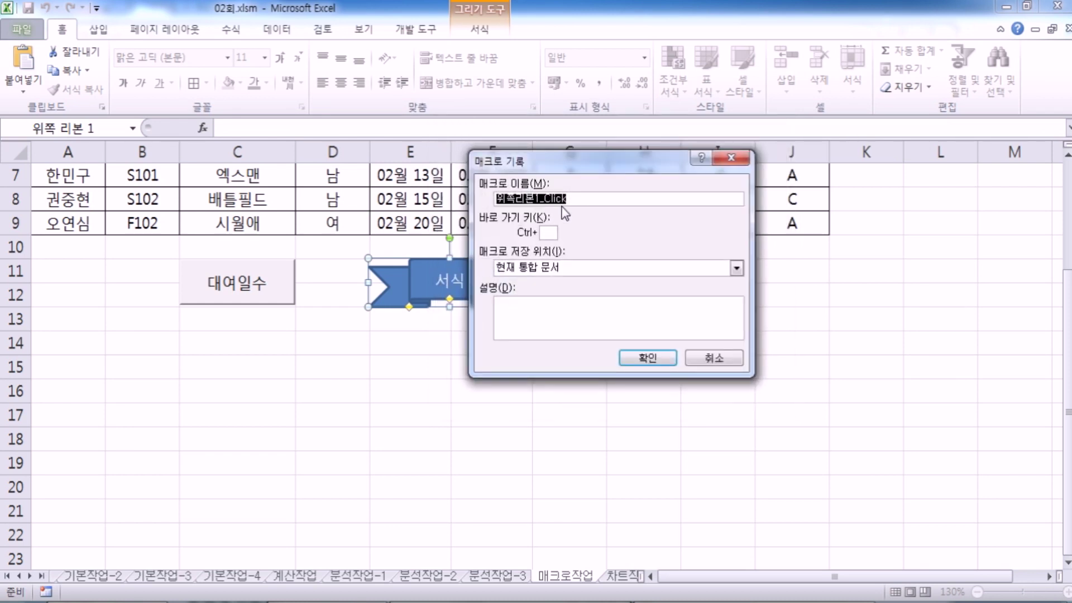
{"action": "type", "text": "서식"}
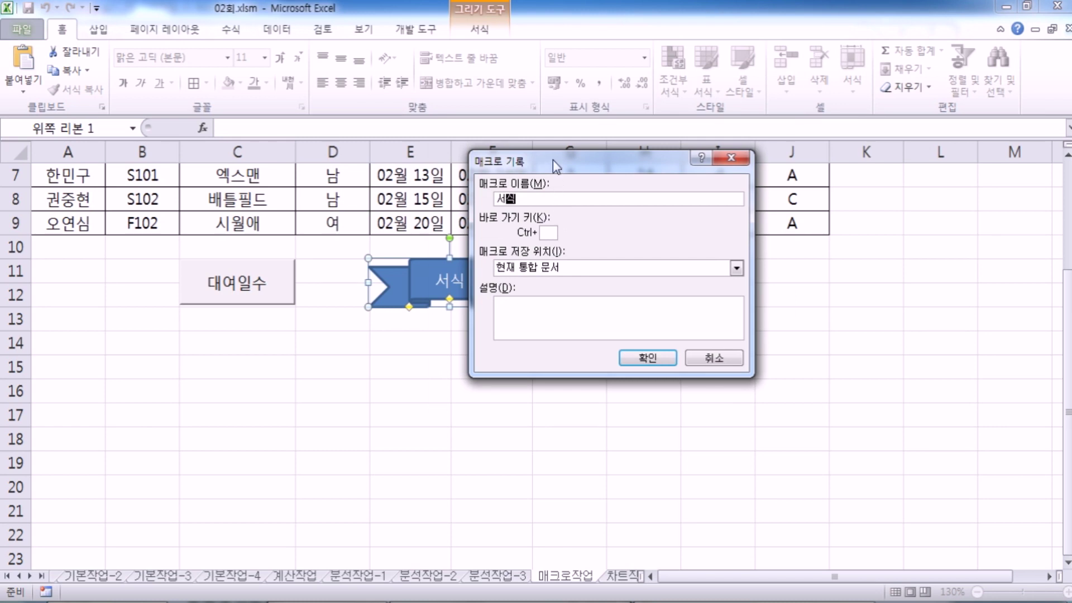
{"action": "left_click_drag", "start_coordinate": [553, 160], "coordinate": [568, 59]}
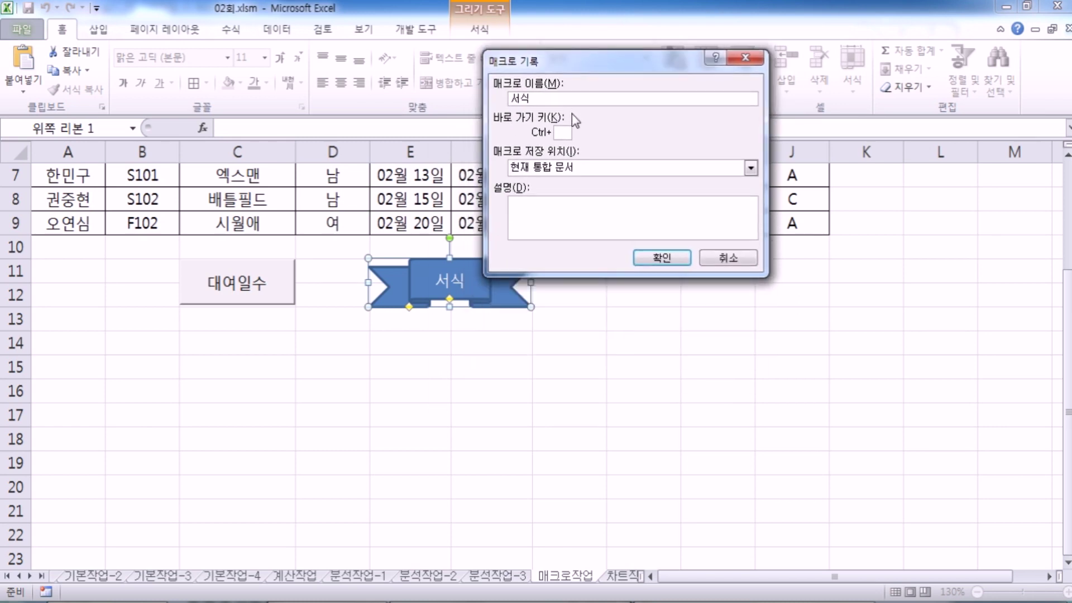
{"action": "left_click", "coordinate": [661, 258]}
Step: Set the font colour of the header row A3:J3 to standard red
{"action": "scroll", "coordinate": [393, 376], "scroll_direction": "up", "scroll_amount": 2}
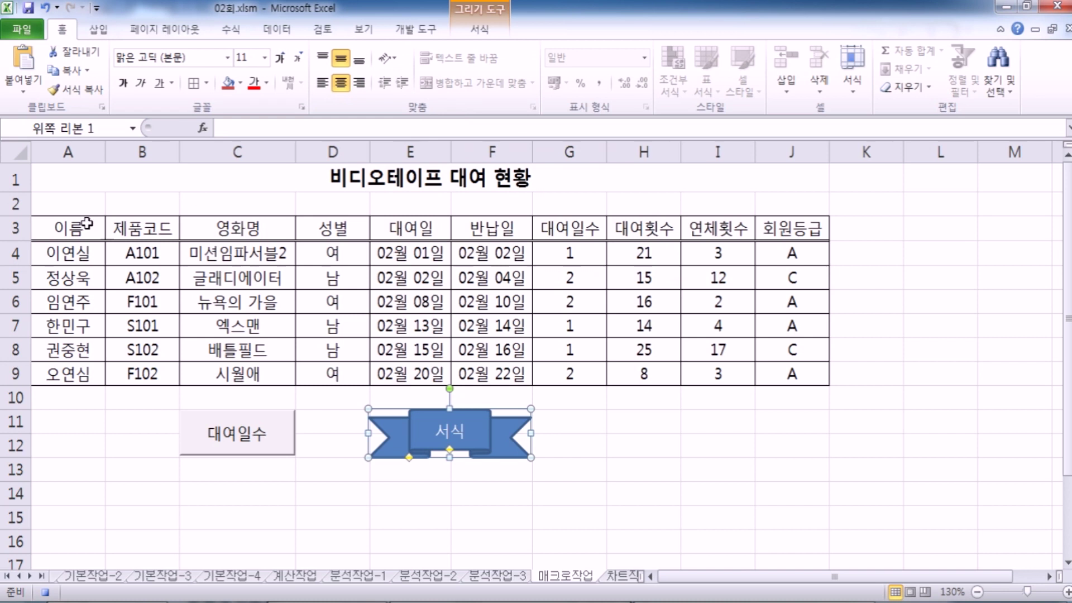
{"action": "left_click_drag", "start_coordinate": [57, 224], "coordinate": [761, 228]}
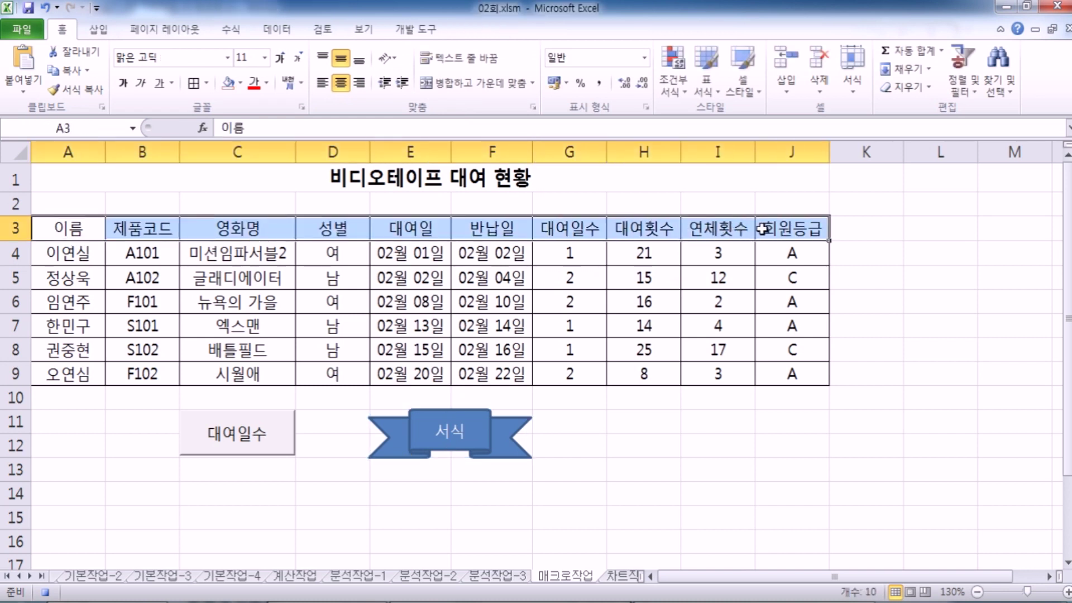
{"action": "left_click", "coordinate": [268, 83]}
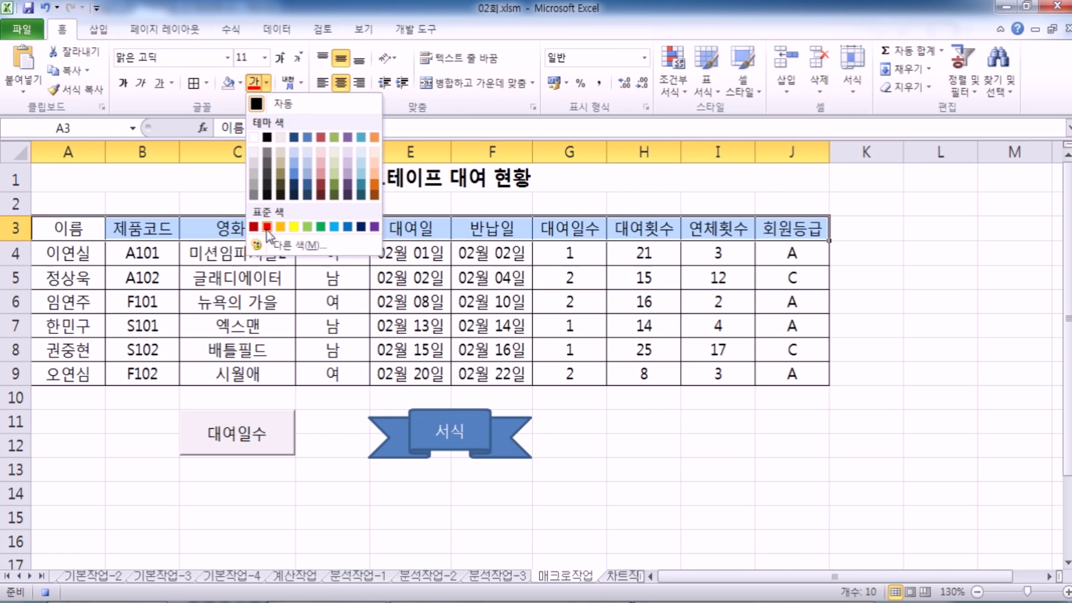
{"action": "left_click", "coordinate": [255, 84]}
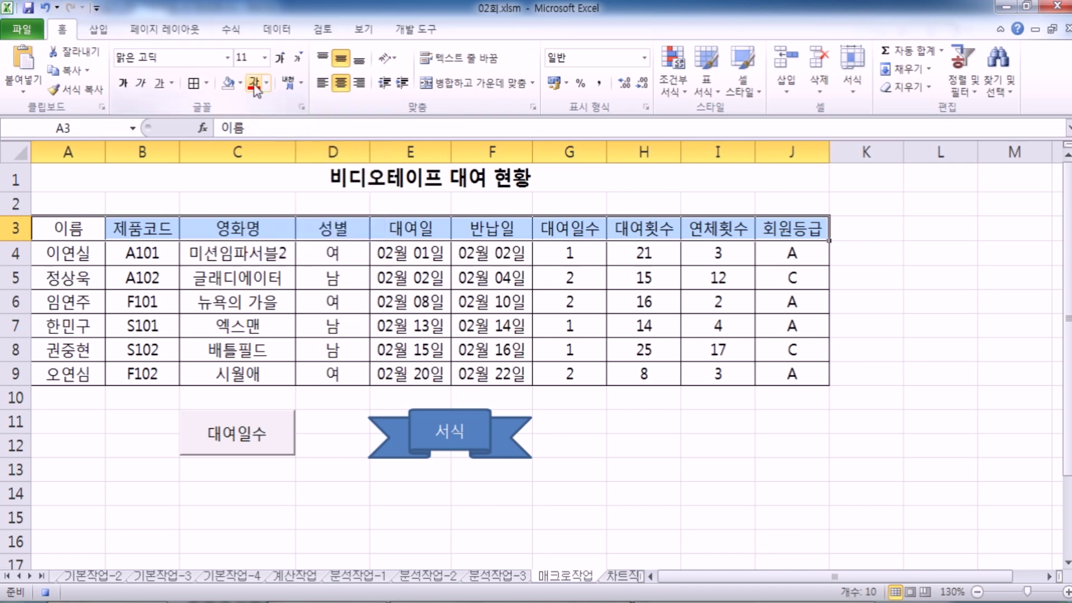
{"action": "left_click", "coordinate": [255, 84]}
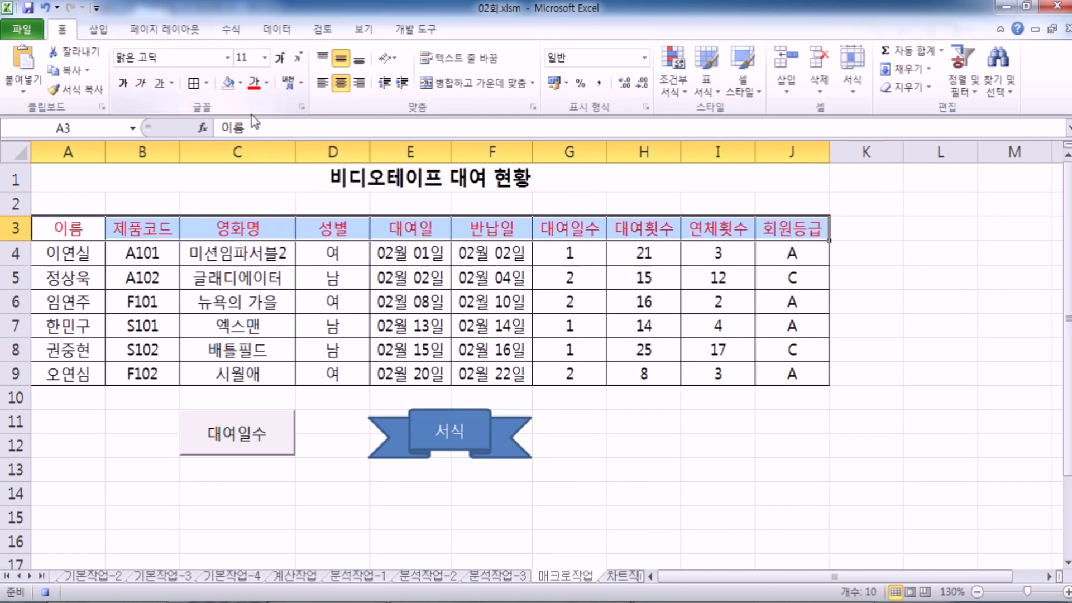
{"action": "left_click", "coordinate": [267, 83]}
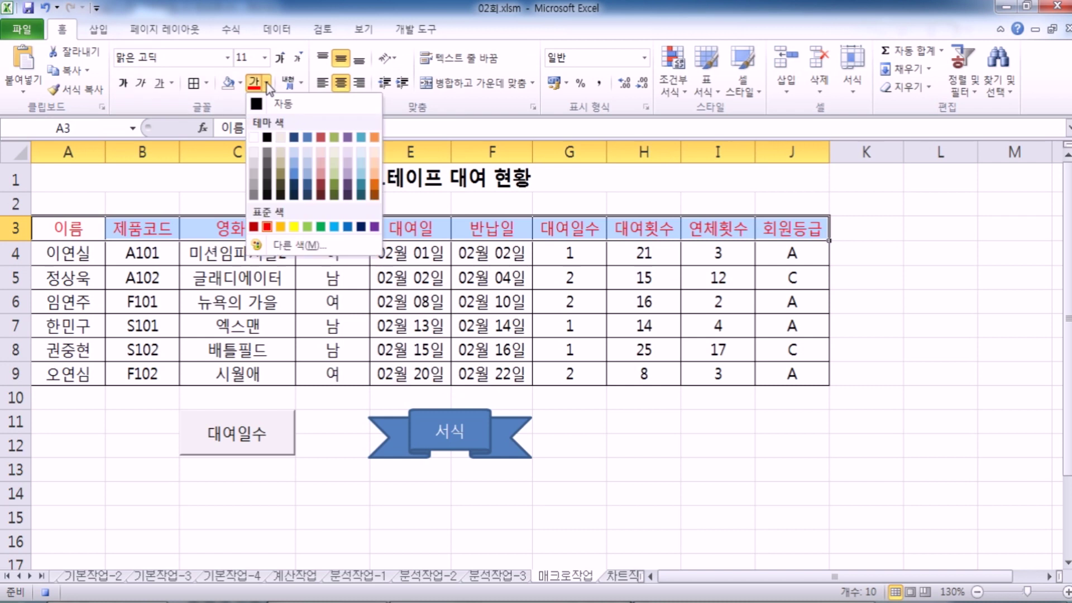
{"action": "left_click", "coordinate": [267, 229]}
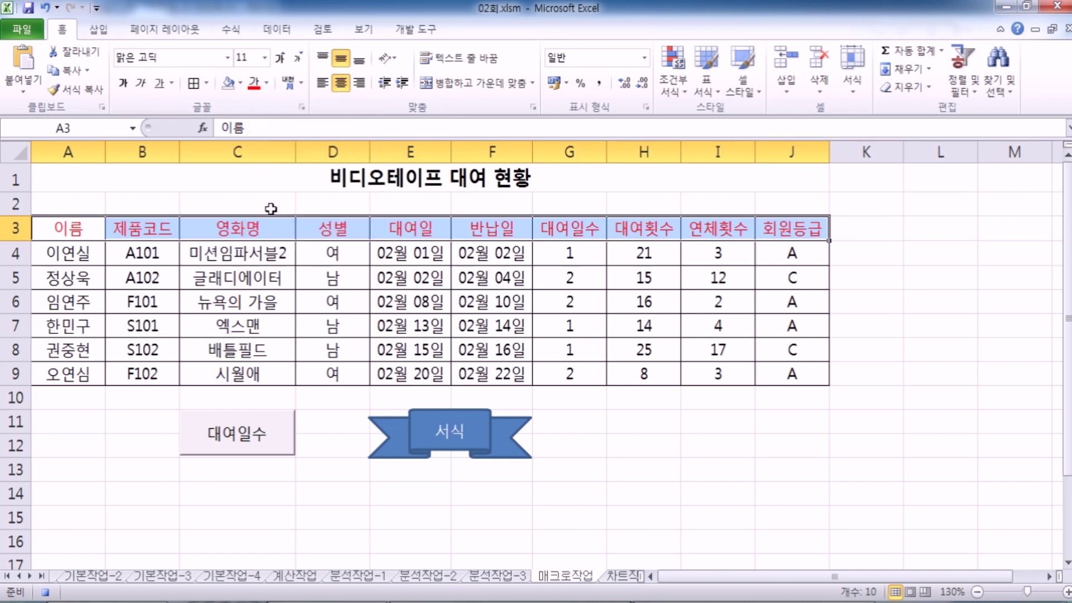
Step: Fill the header row A3:J3 with standard yellow, deselect the range and stop recording the macro
{"action": "left_click", "coordinate": [240, 84]}
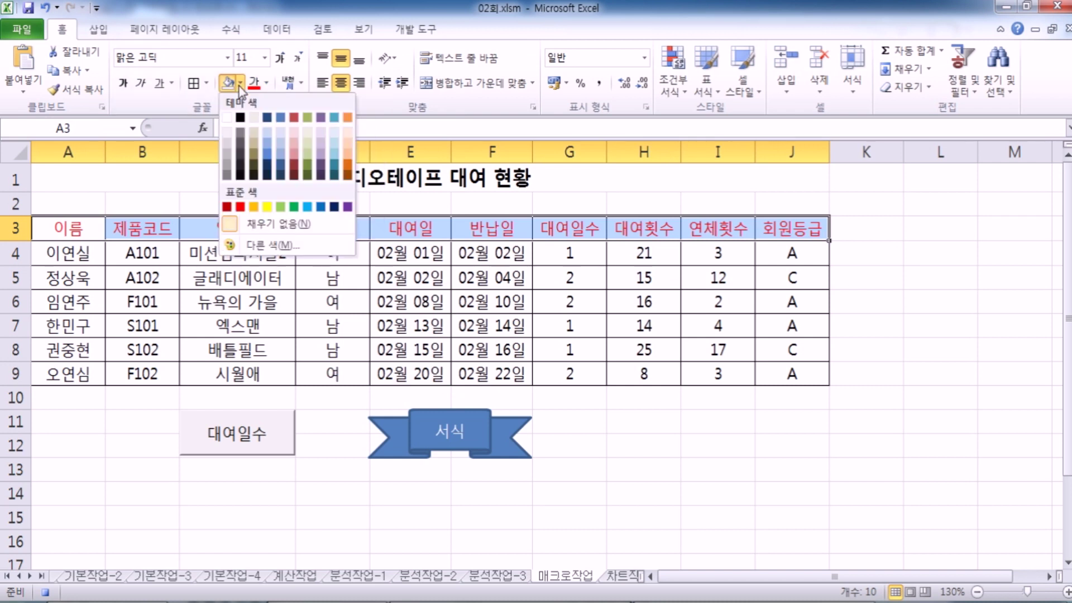
{"action": "left_click", "coordinate": [269, 208]}
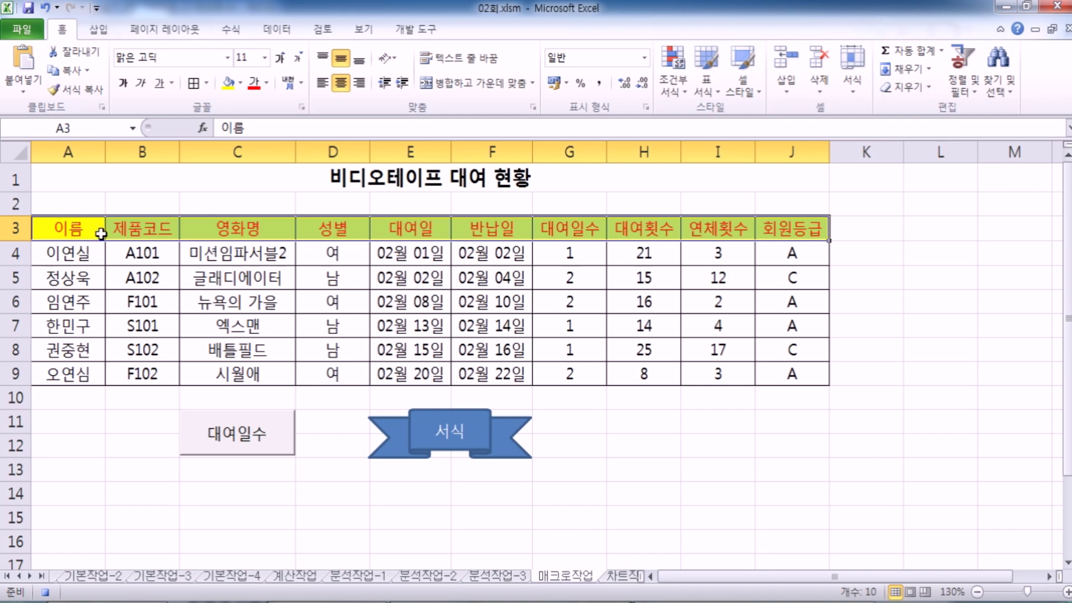
{"action": "left_click", "coordinate": [85, 229]}
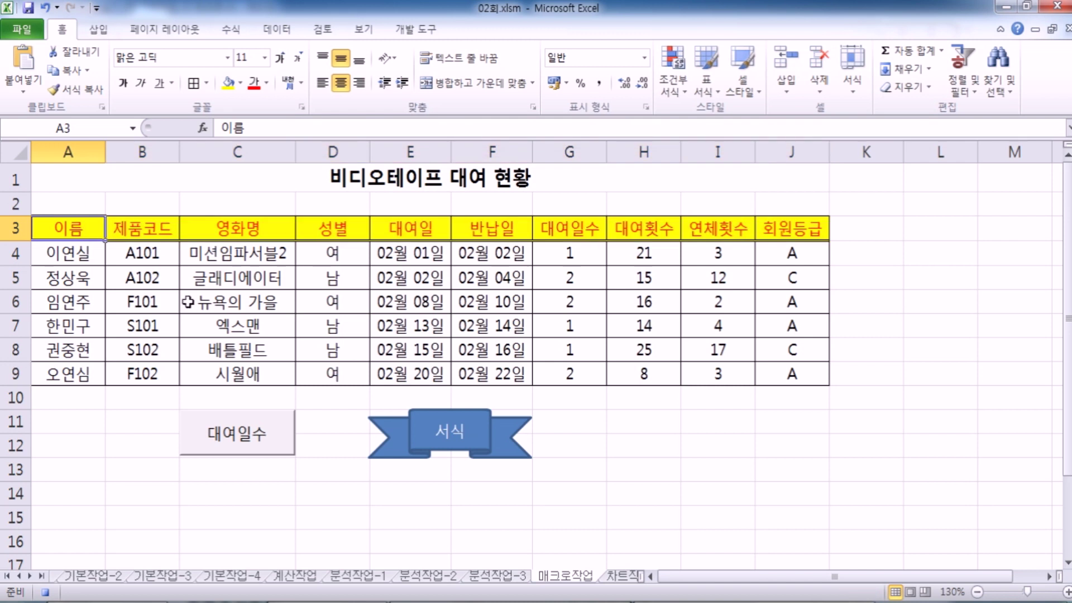
{"action": "left_click", "coordinate": [416, 29]}
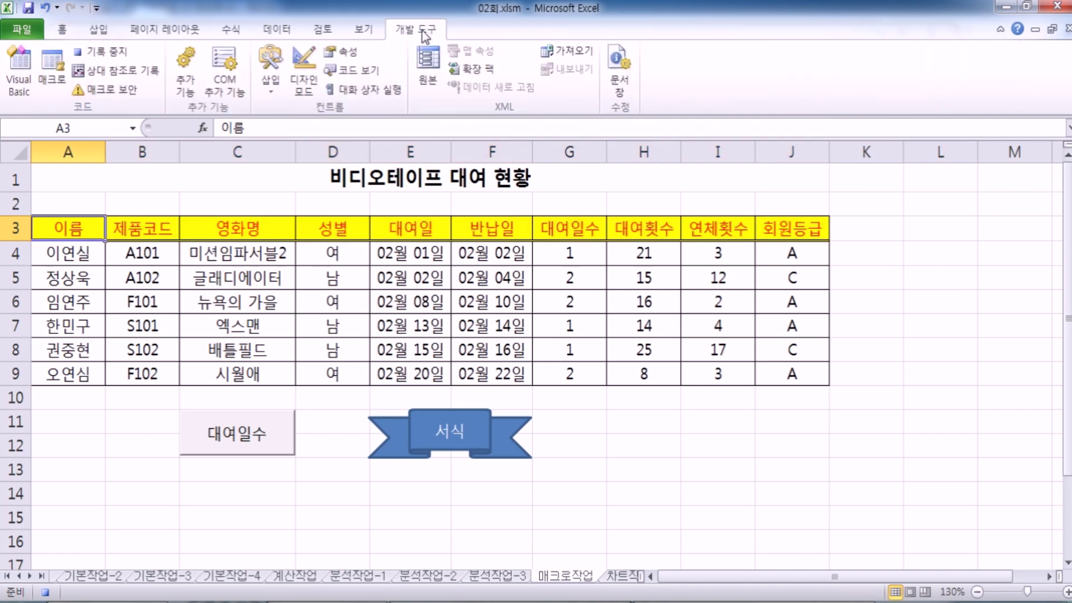
{"action": "left_click", "coordinate": [116, 55]}
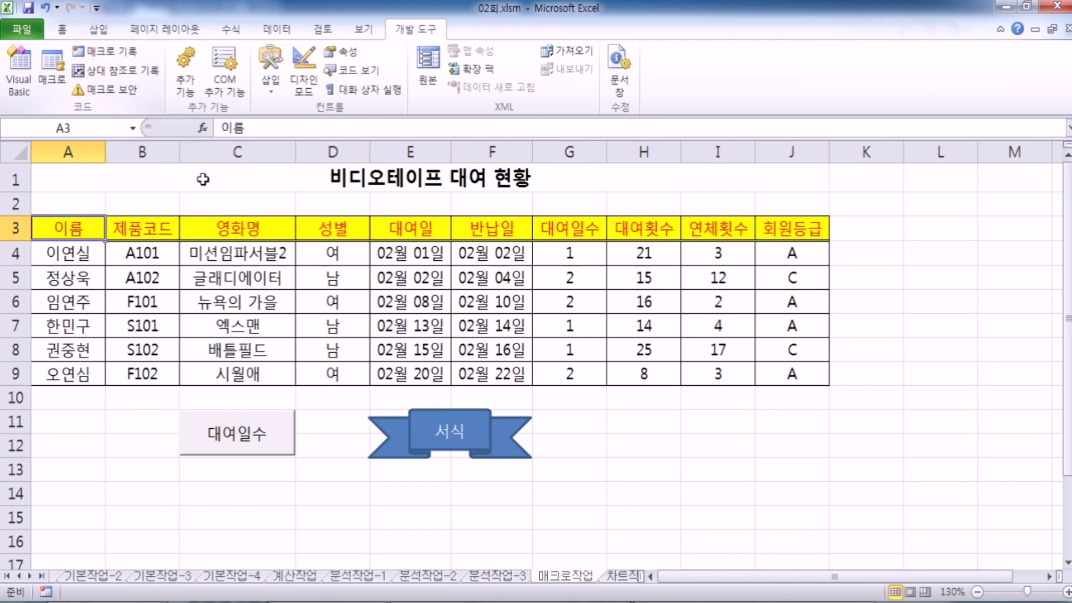
Step: Reset A3:J3 to no fill and automatic font colour, and run the 서식 macro from the ribbon shape to test it
{"action": "left_click_drag", "start_coordinate": [84, 229], "coordinate": [782, 229]}
{"action": "left_click", "coordinate": [62, 29]}
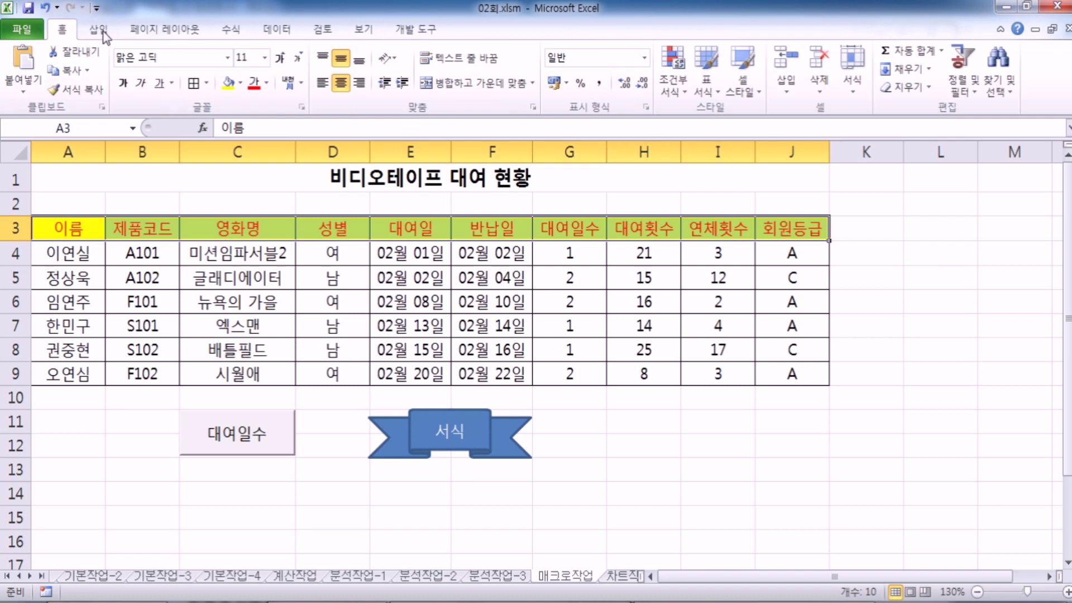
{"action": "left_click", "coordinate": [240, 83]}
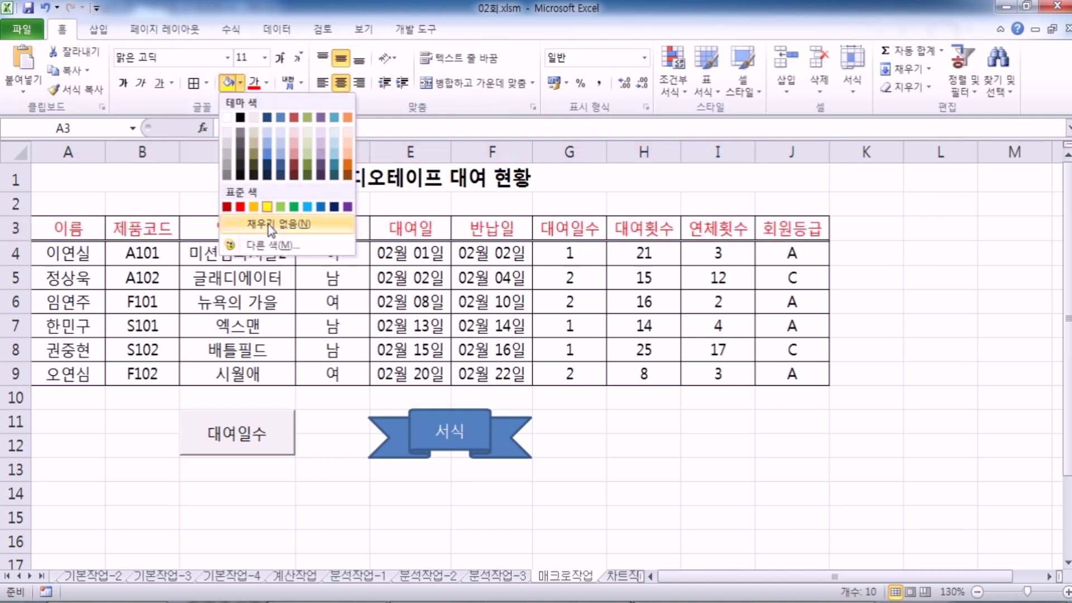
{"action": "left_click", "coordinate": [280, 141]}
{"action": "left_click", "coordinate": [267, 84]}
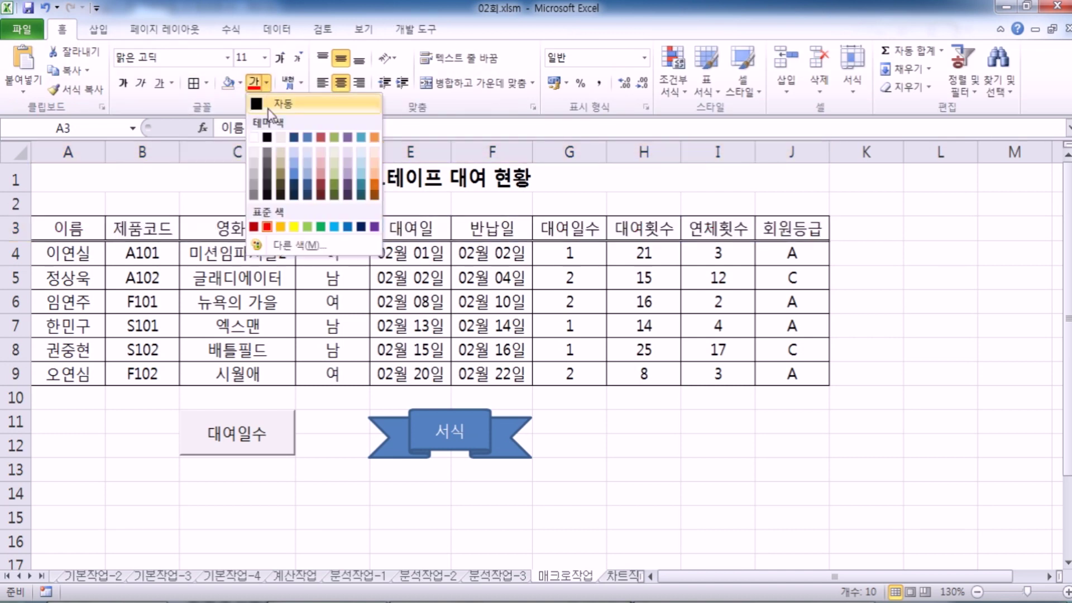
{"action": "left_click", "coordinate": [273, 104]}
{"action": "left_click", "coordinate": [250, 293]}
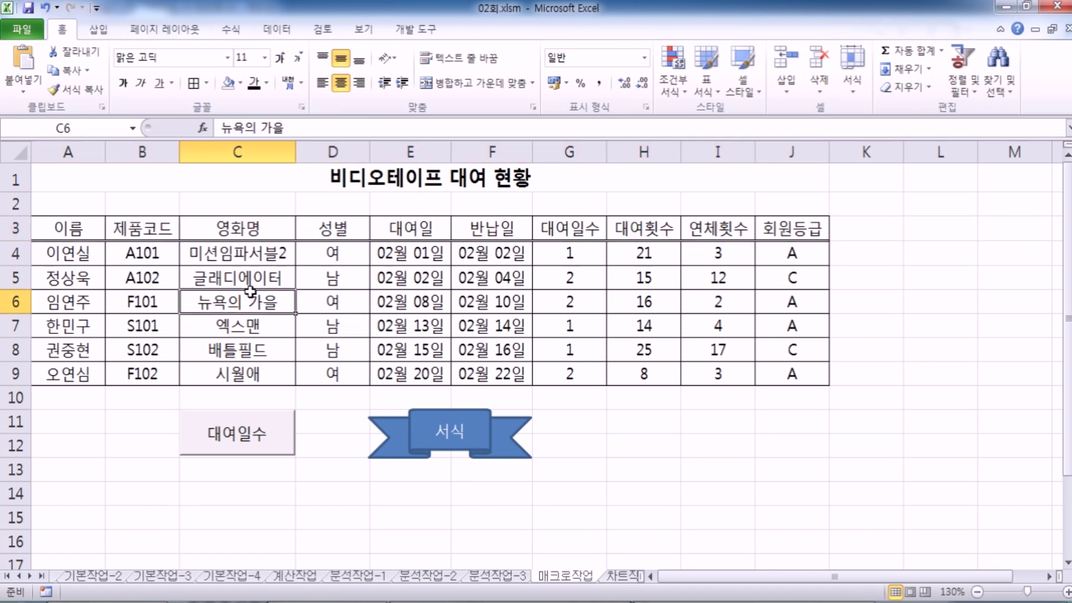
{"action": "left_click", "coordinate": [407, 436]}
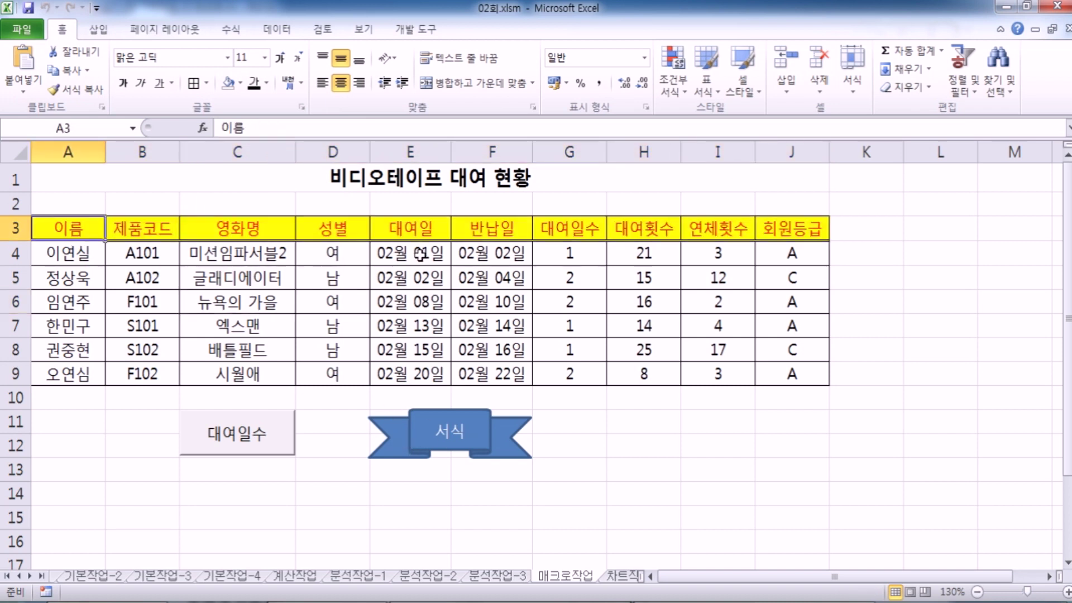